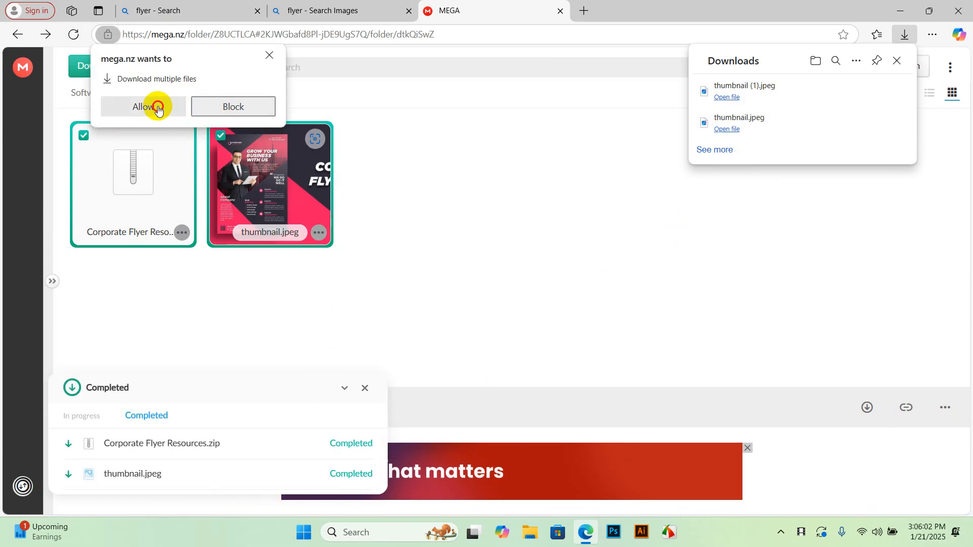
Allow MEGA's multiple-file download and show the downloaded Corporate Flyer Resources zip in its folder
click(158, 109)
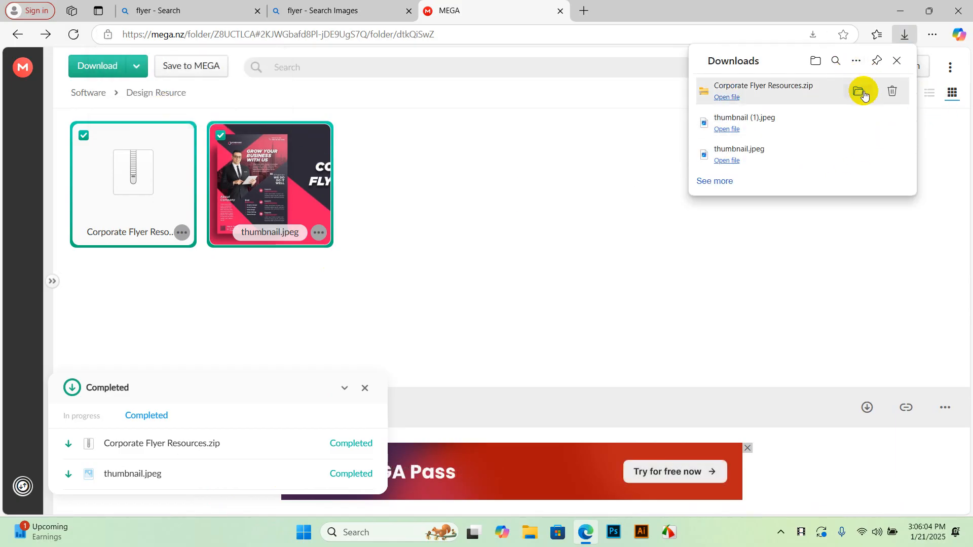
click(863, 95)
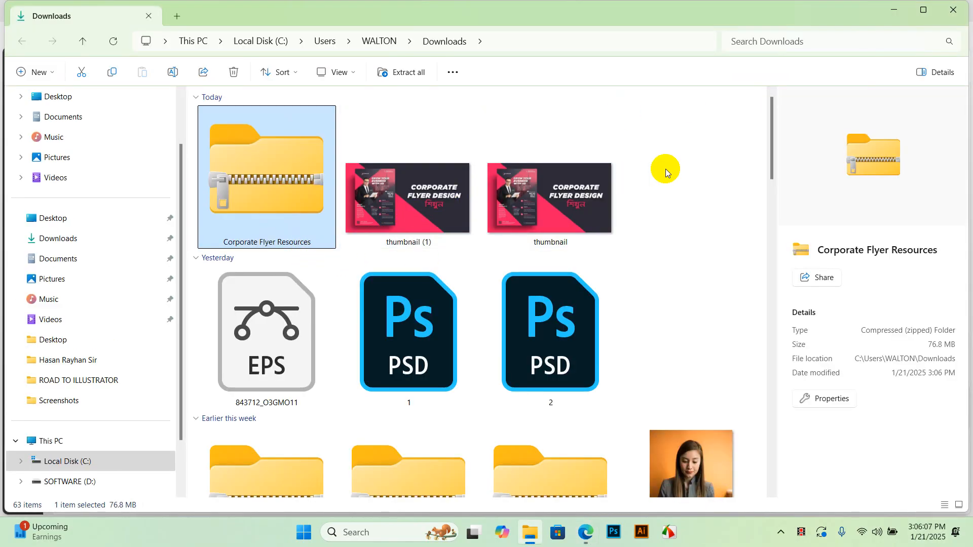
Cut thumbnail (1) and the Corporate Flyer Resources zip from Downloads
click(669, 165)
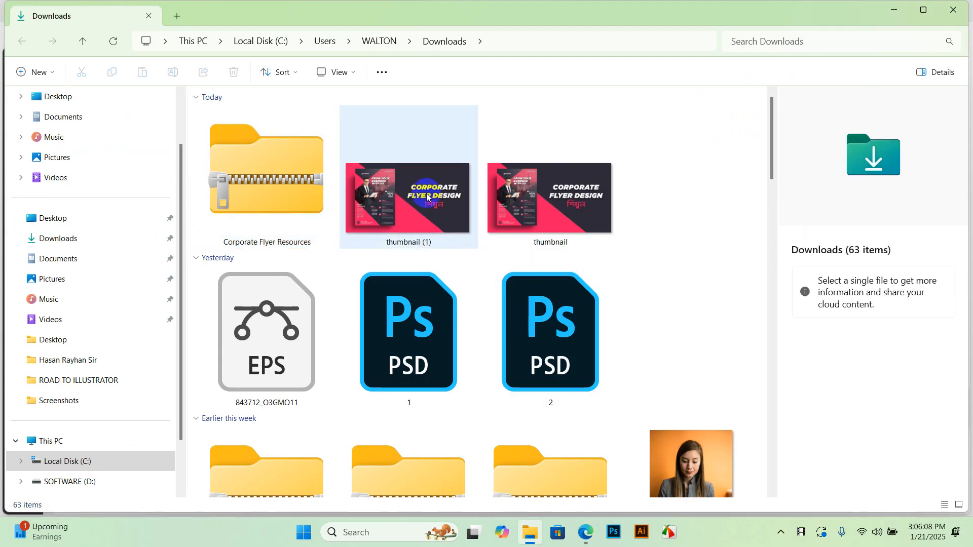
click(417, 215)
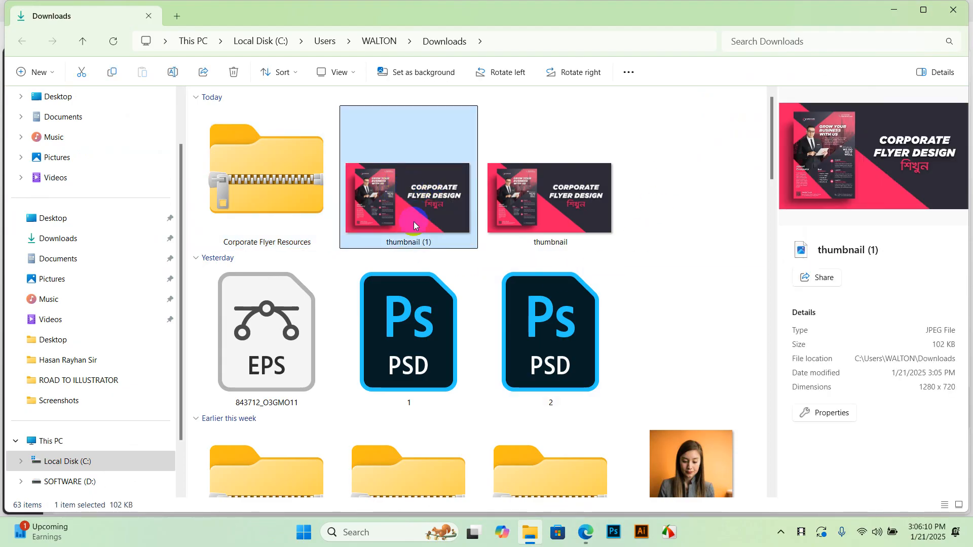
ctrl+click(279, 172)
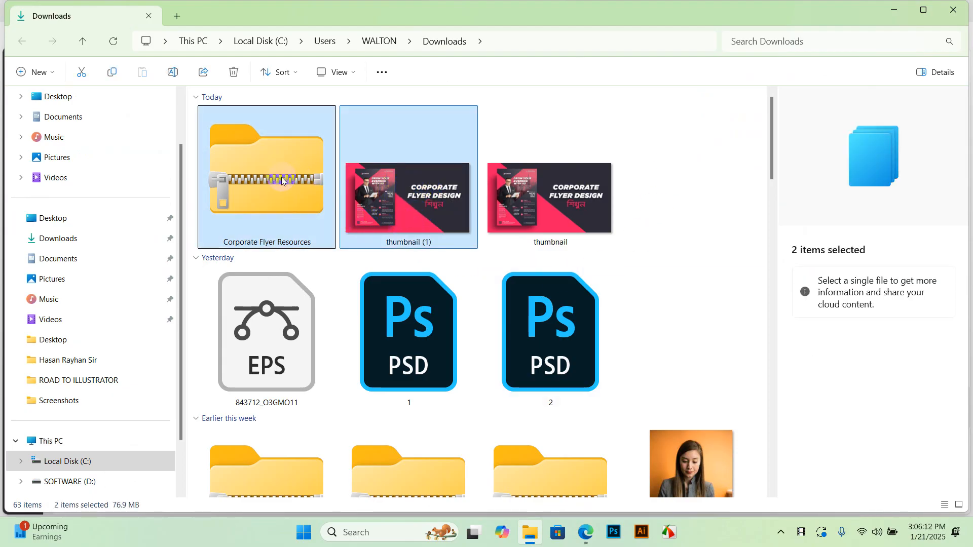
key(ctrl+x)
Paste both files into the course folder on the Desktop and bring up the zip's actions
click(890, 13)
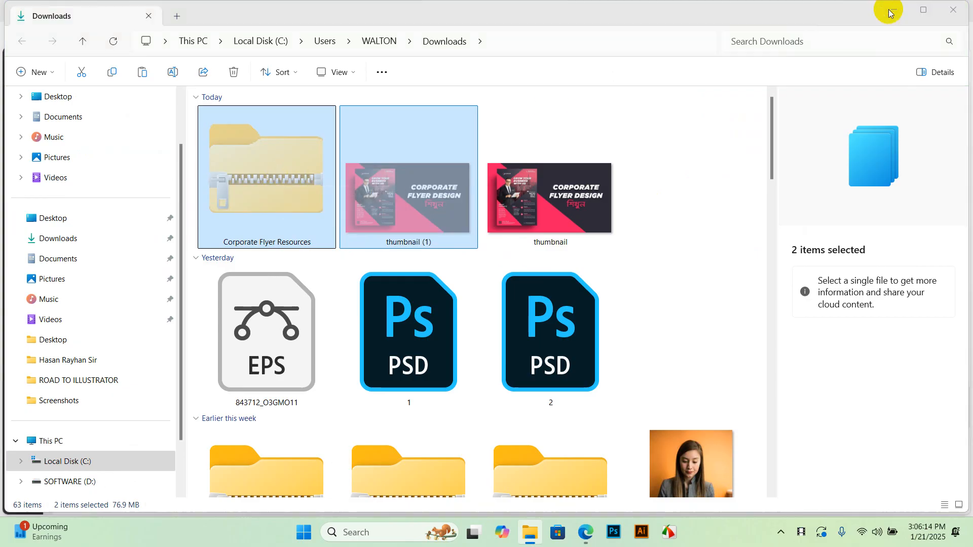
click(901, 13)
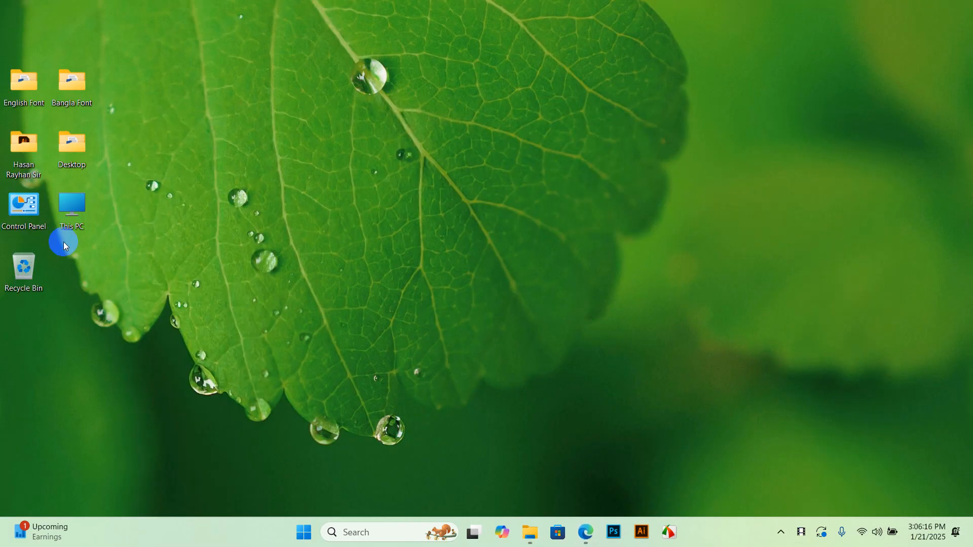
click(464, 238)
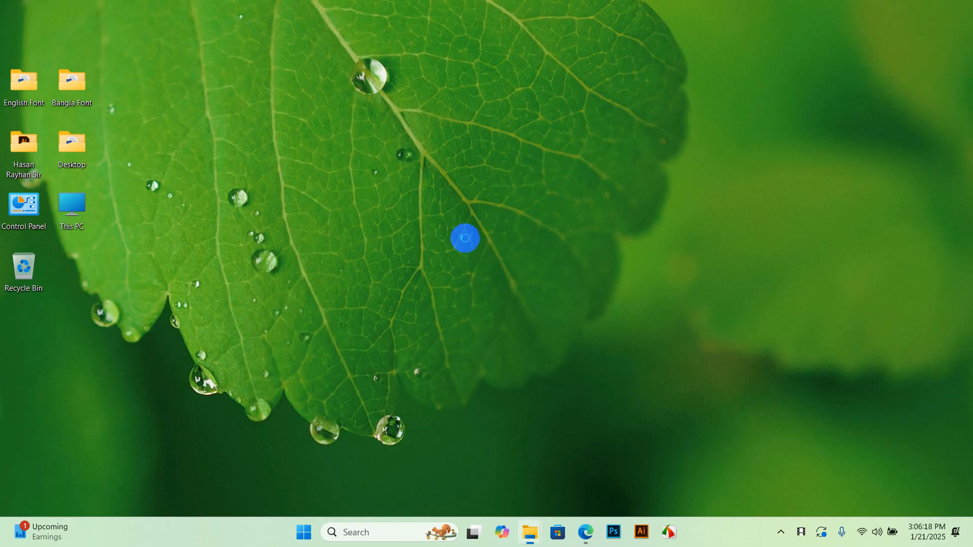
click(530, 532)
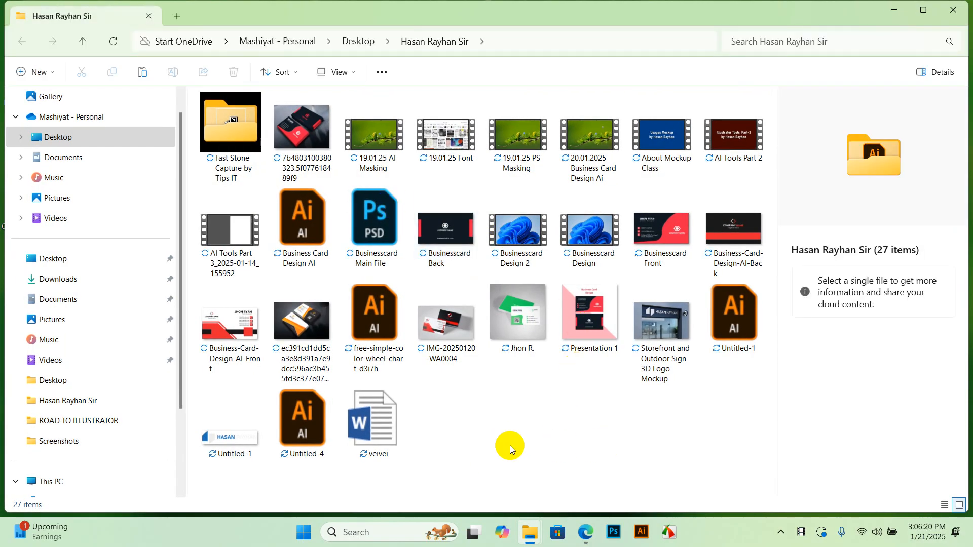
key(ctrl+v)
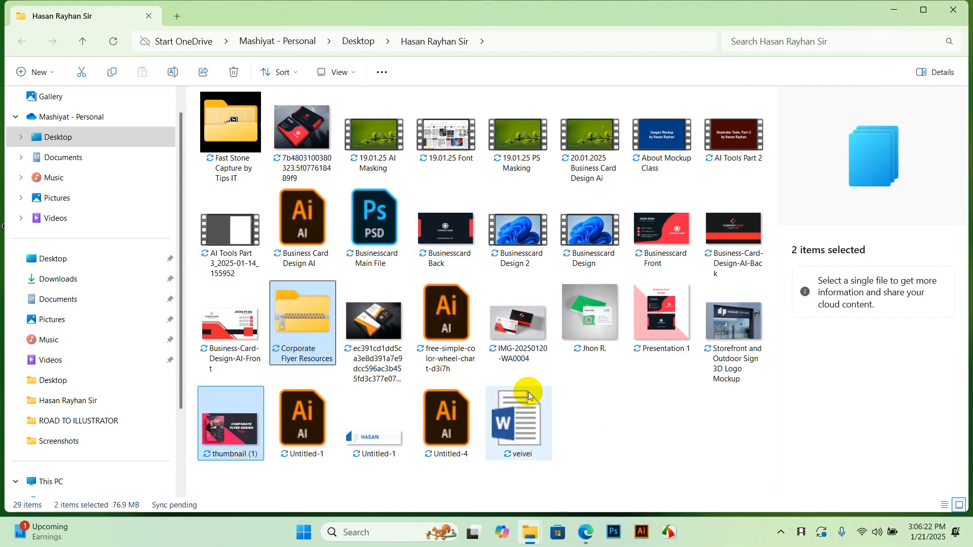
click(591, 424)
click(293, 312)
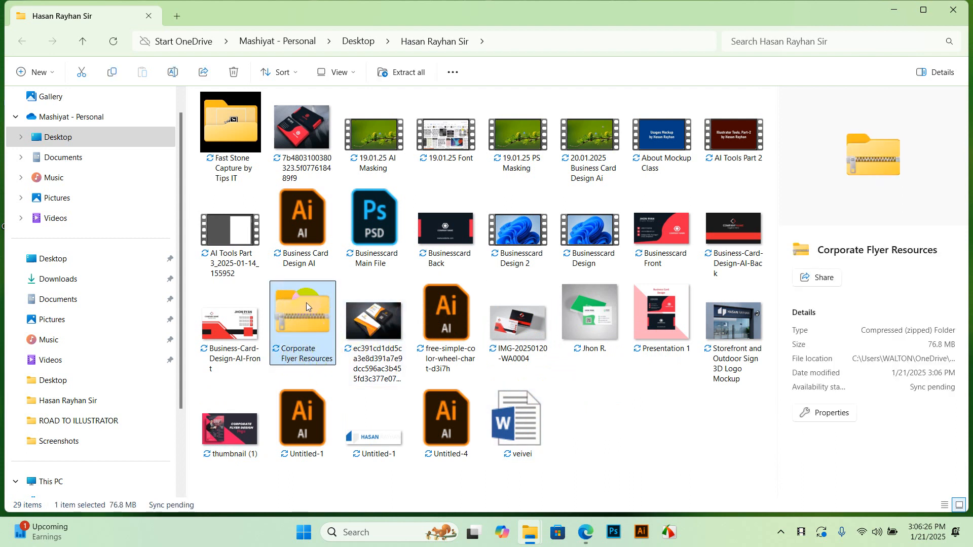
right_click(311, 305)
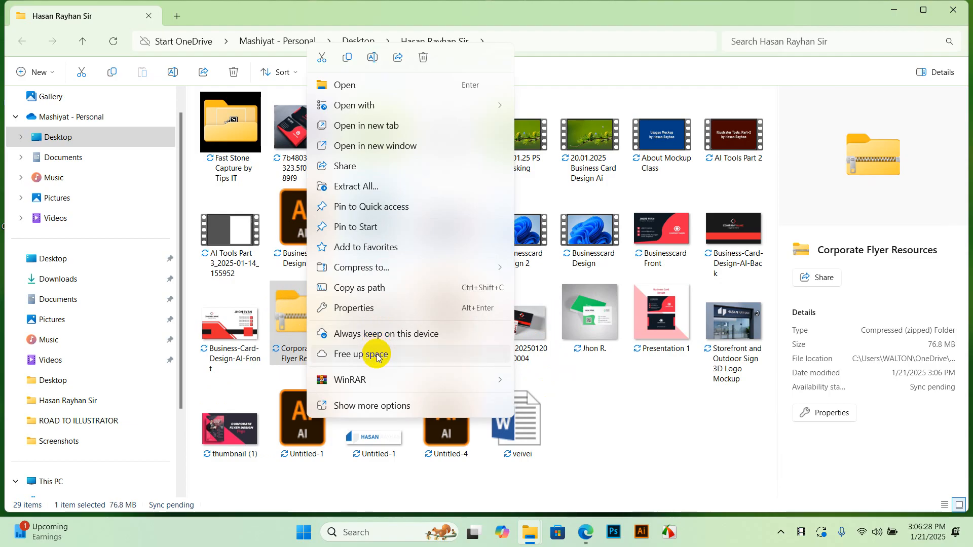
Extract the Corporate Flyer Resources zip with WinRAR to the default destination
mouse_move(373, 380)
click(564, 401)
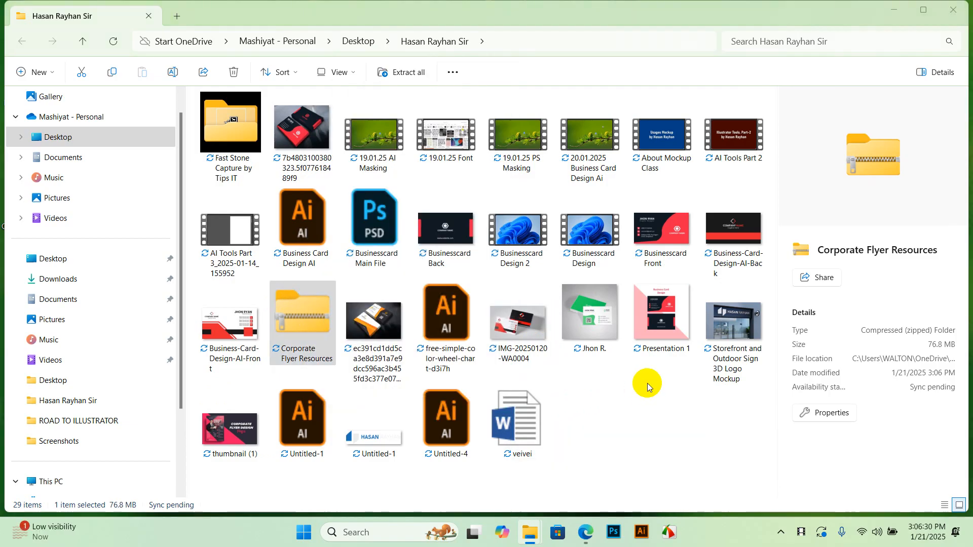
key(Return)
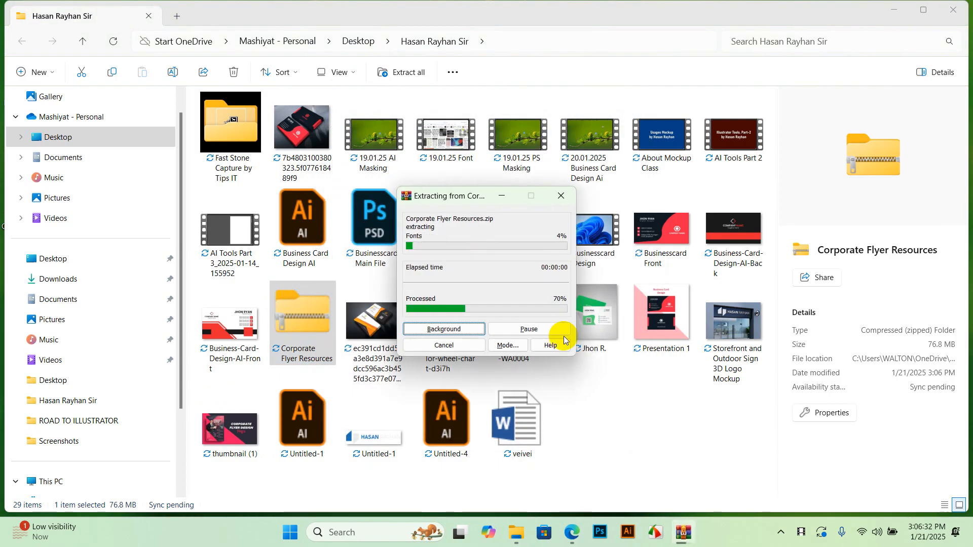
click(722, 440)
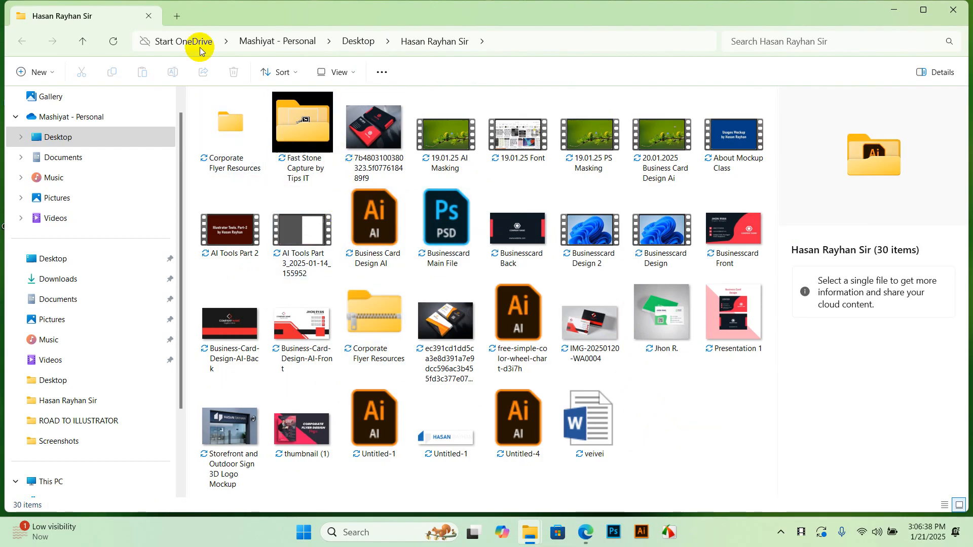
Browse into Corporate Flyer Resources > Images, check its view options, and minimize the window
double_click(224, 135)
double_click(282, 115)
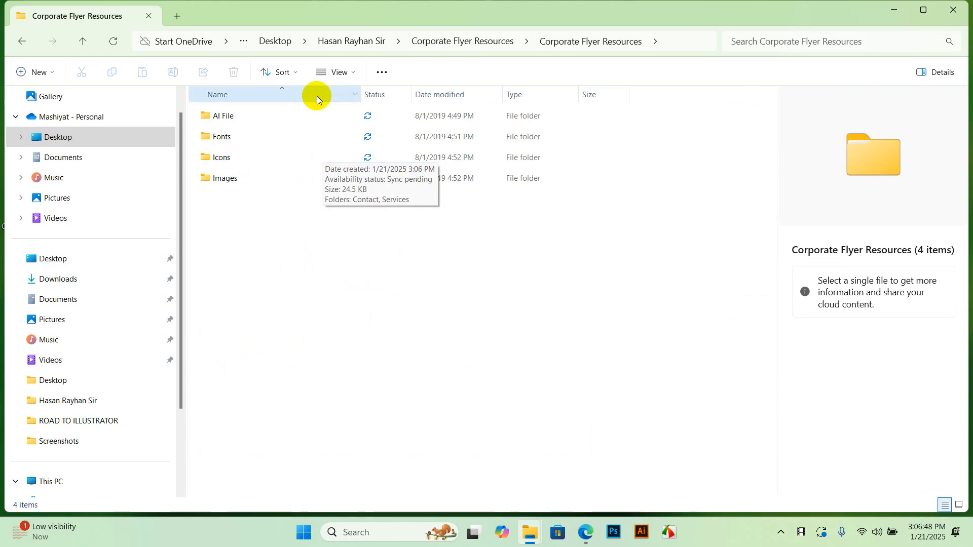
double_click(254, 184)
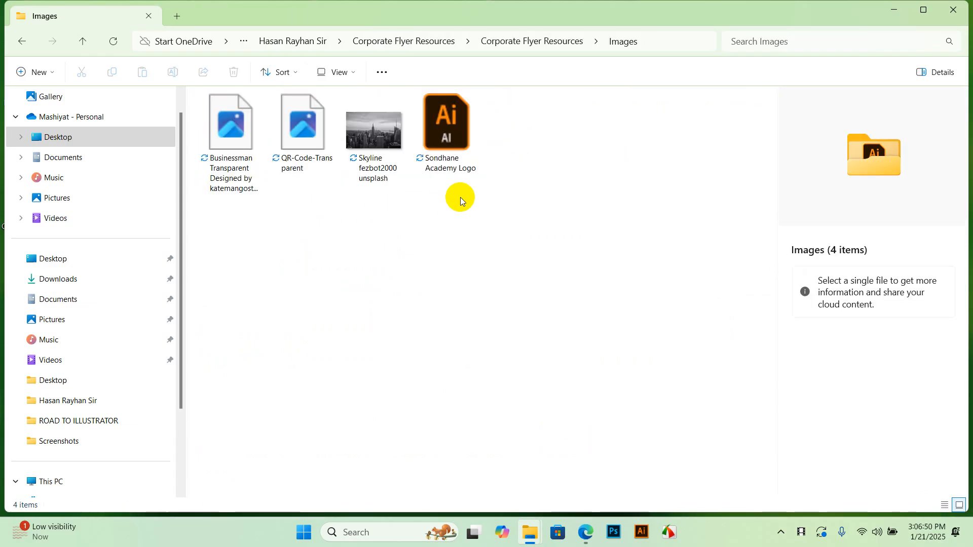
right_click(376, 228)
click(511, 242)
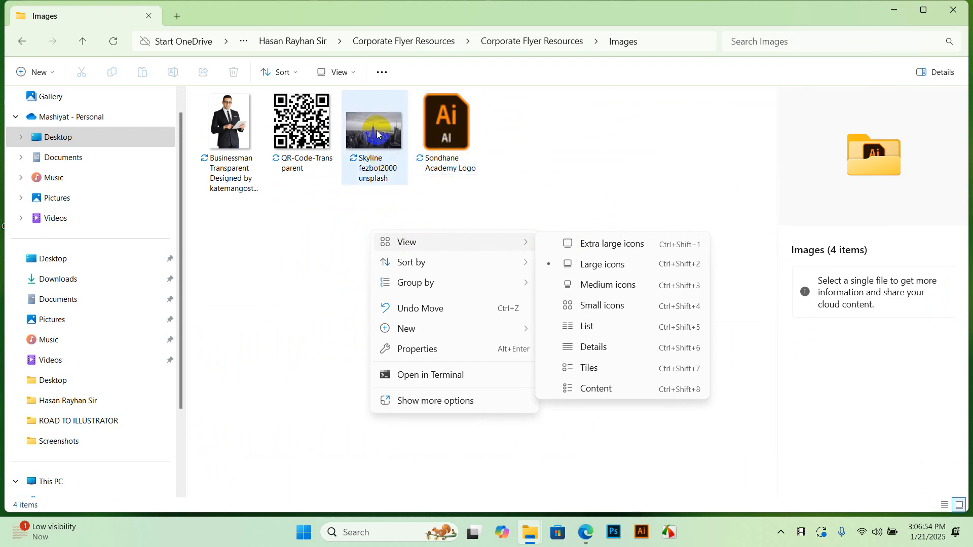
click(339, 204)
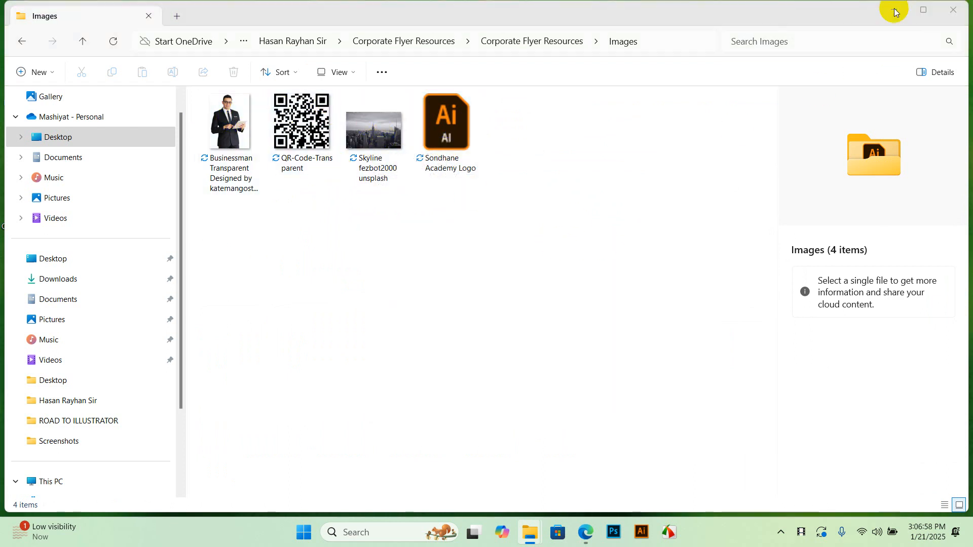
click(894, 11)
Launch Illustrator from the taskbar and bring up a new A4 CMYK document with Ctrl+N
click(649, 534)
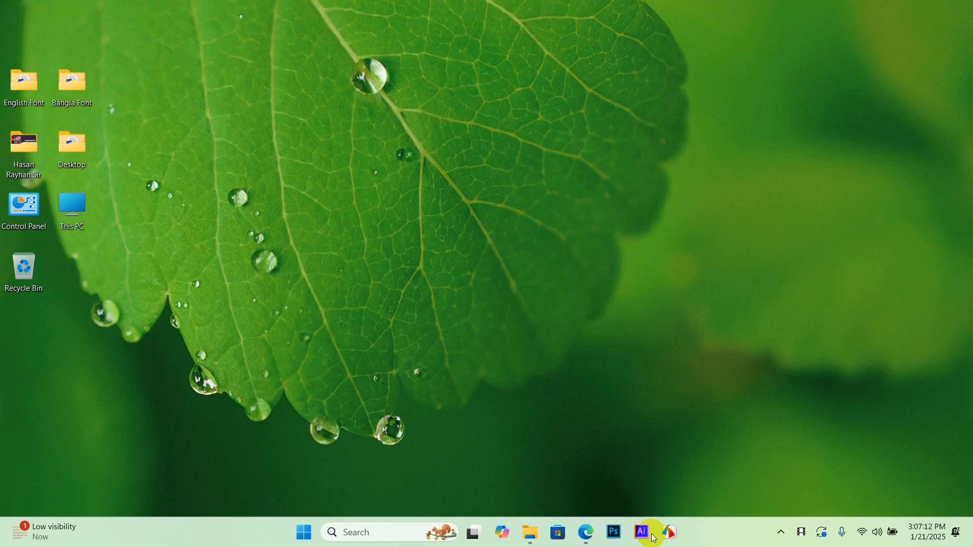
click(641, 532)
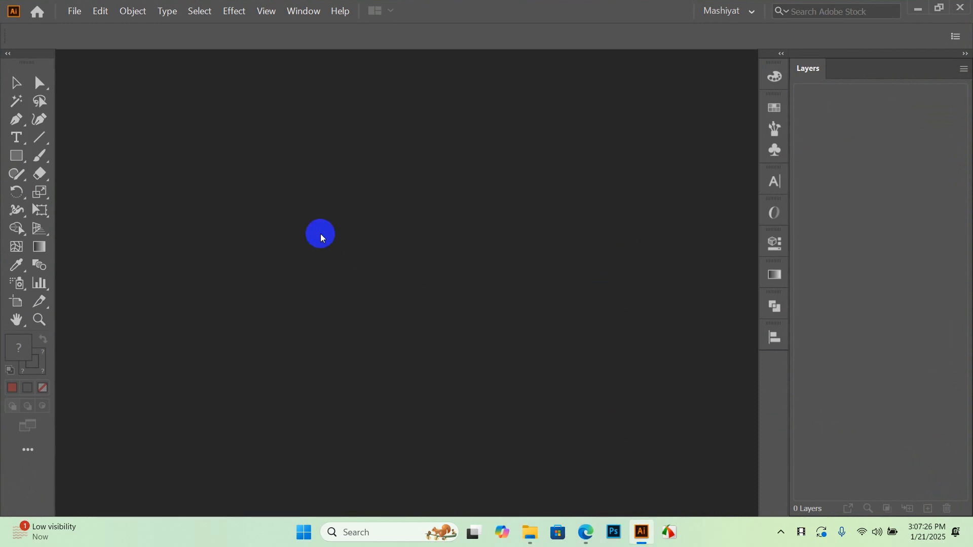
key(ctrl+n)
Choose the Print A4 preset and switch units to inches (8.2677 × 11.6929 in)
click(456, 97)
click(273, 196)
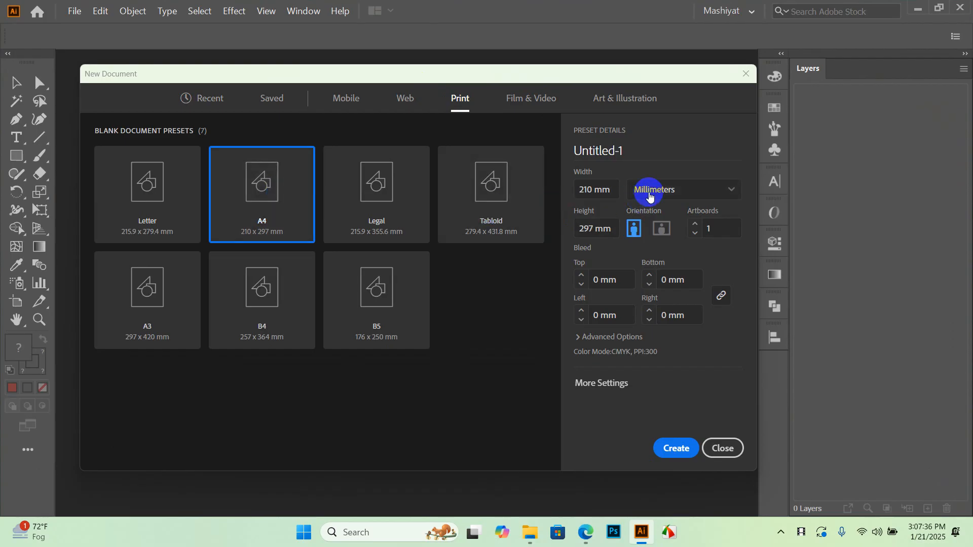
click(680, 191)
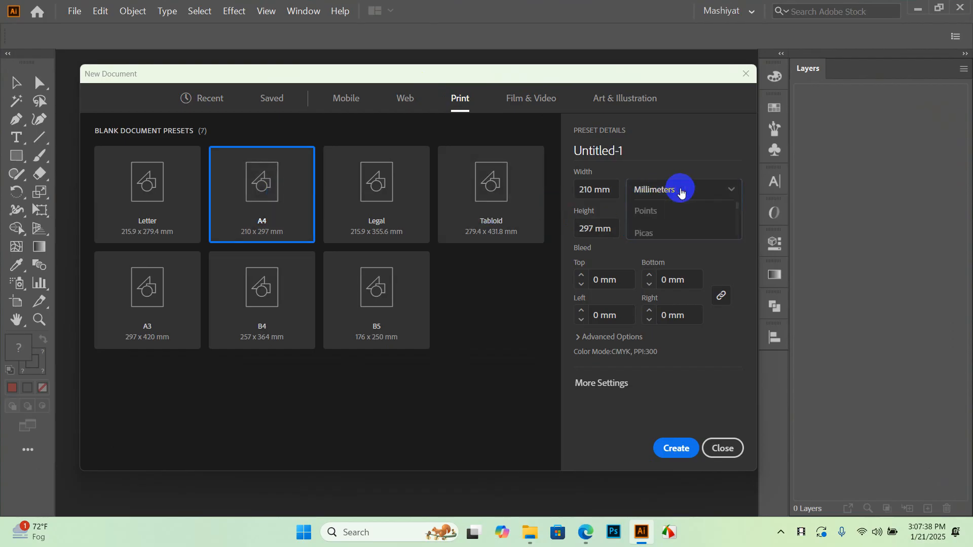
click(663, 255)
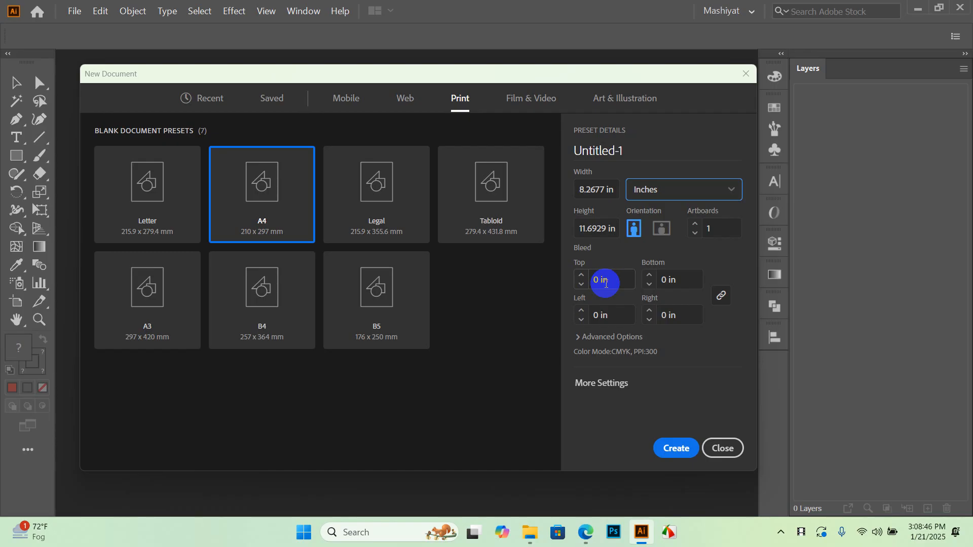
Set a linked 0.125 in bleed, confirm CMYK at 300 ppi, and create the document
click(581, 276)
click(588, 276)
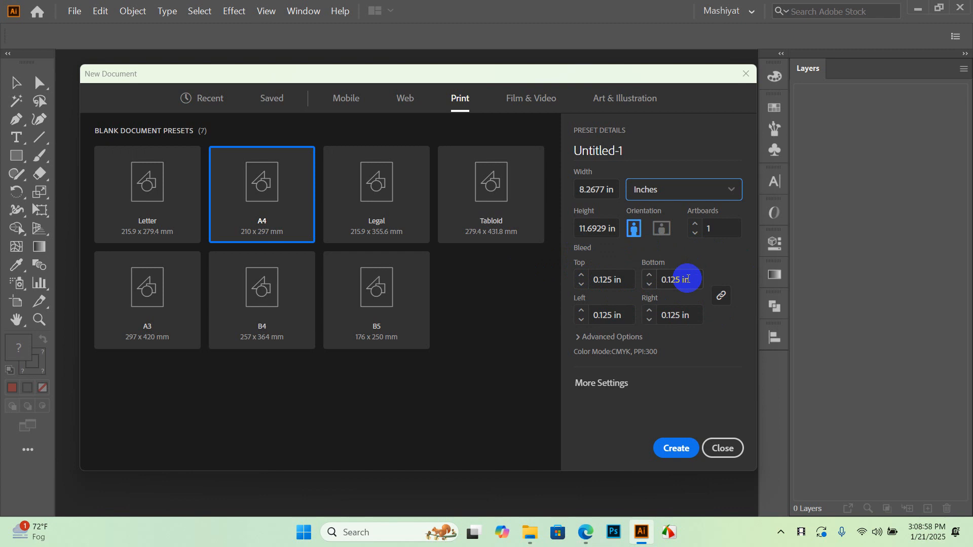
click(628, 338)
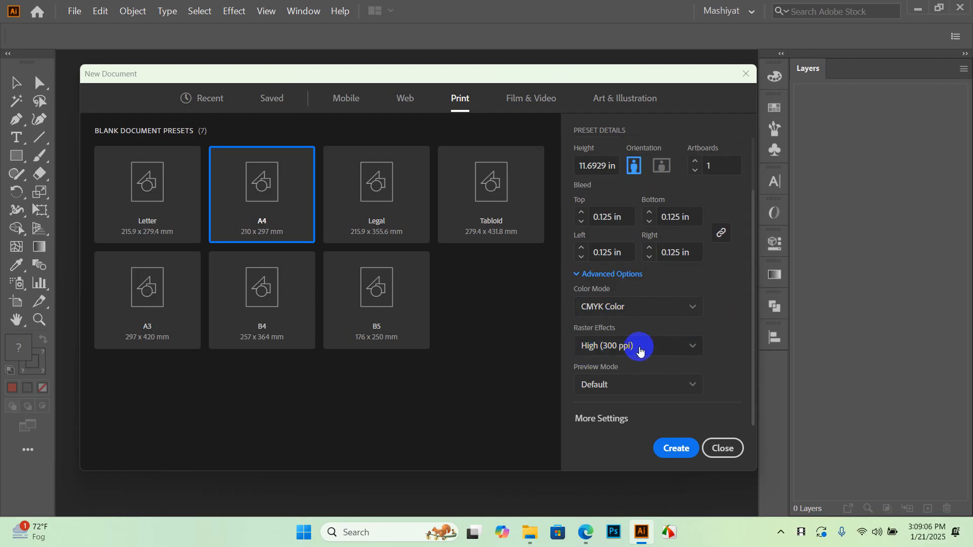
click(681, 449)
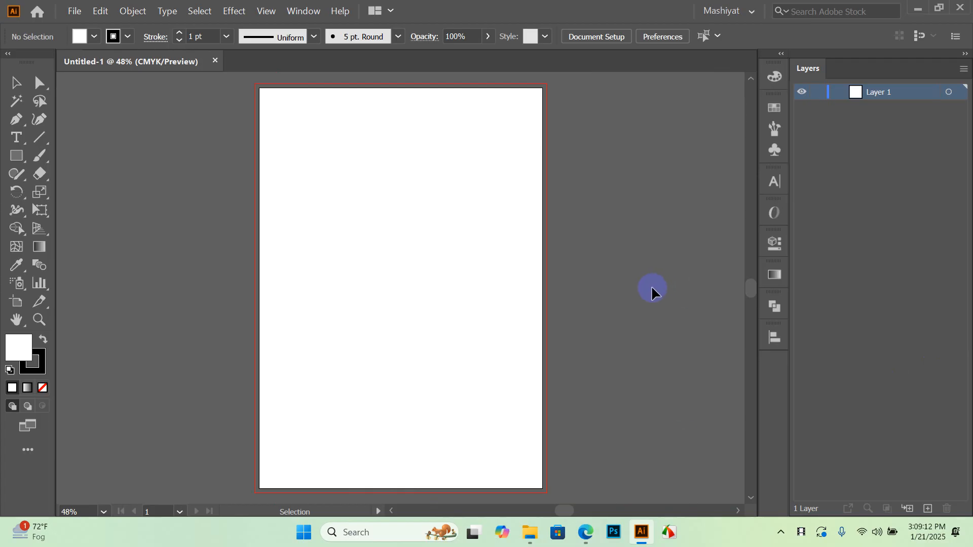
Zoom and pan to frame the blank A4 artboard with its bleed, then minimize Illustrator
scroll(249, 96, up, 3)
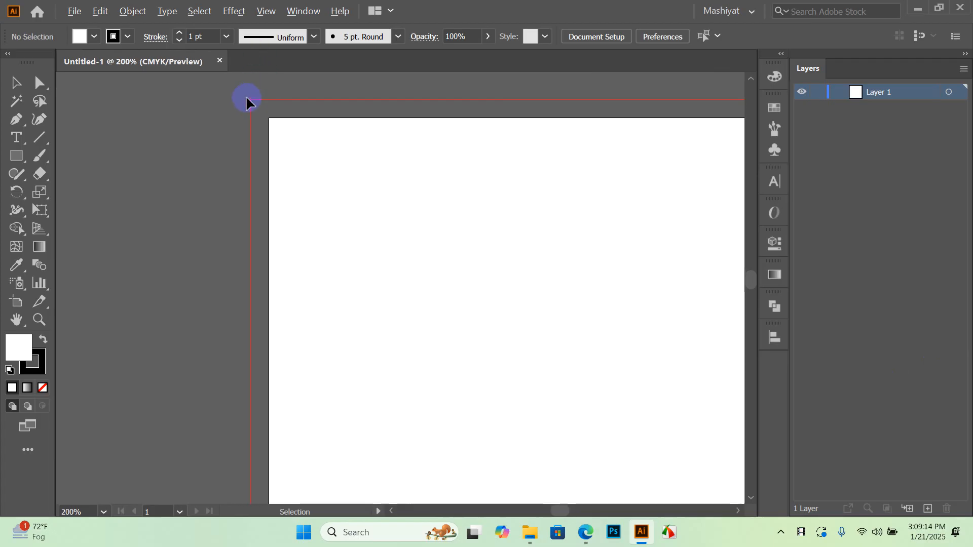
scroll(254, 124, up, 4)
scroll(282, 152, down, 2)
scroll(282, 154, up, 2)
scroll(287, 147, down, 2)
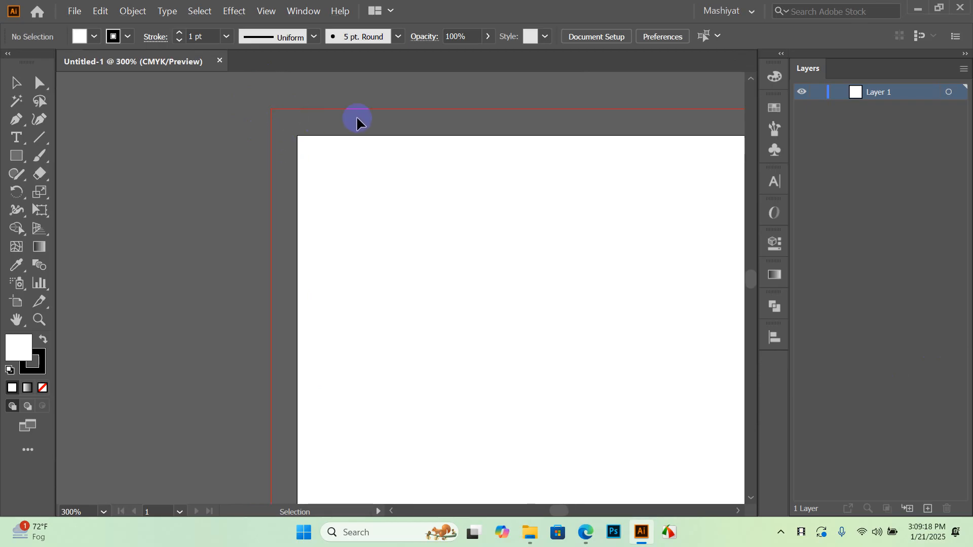
key(alt)
scroll(404, 123, down, 3)
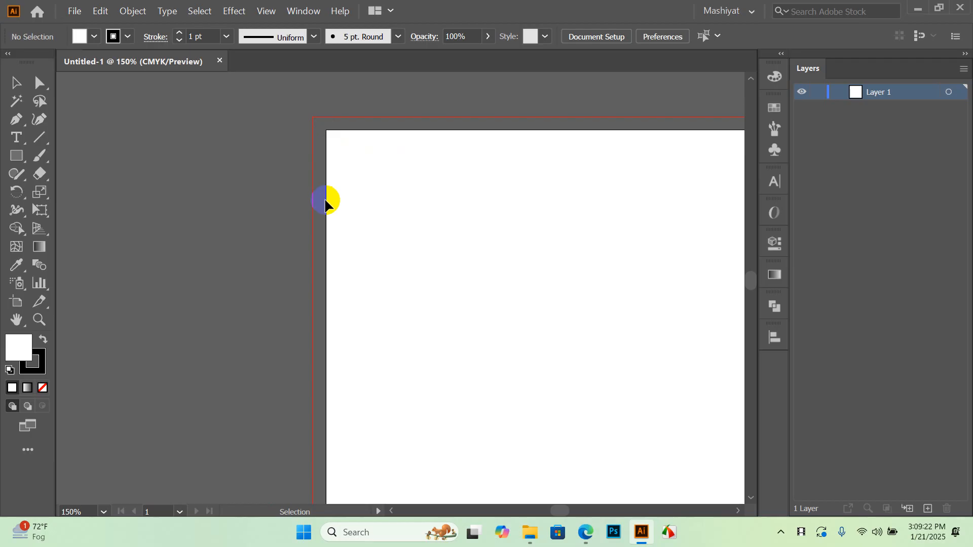
scroll(309, 175, down, 1)
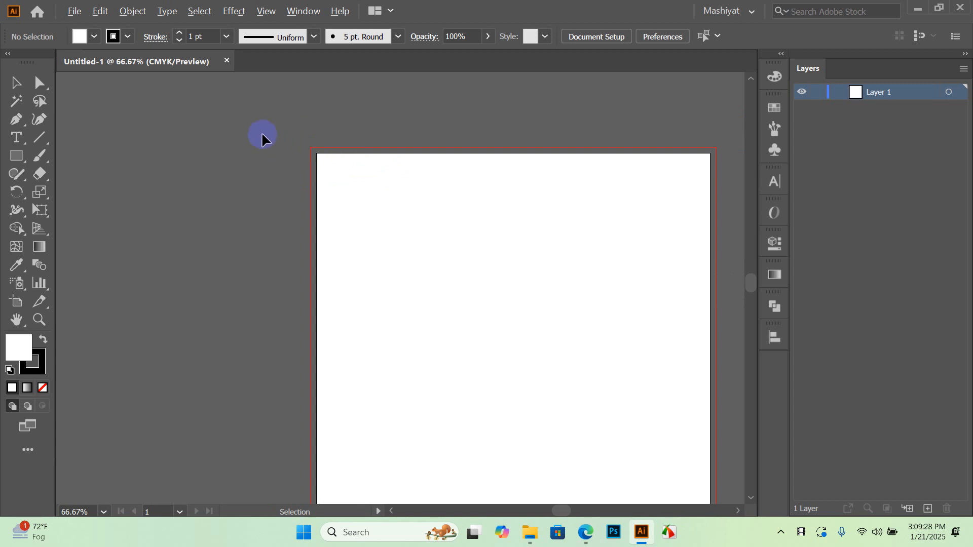
scroll(376, 166, down, 1)
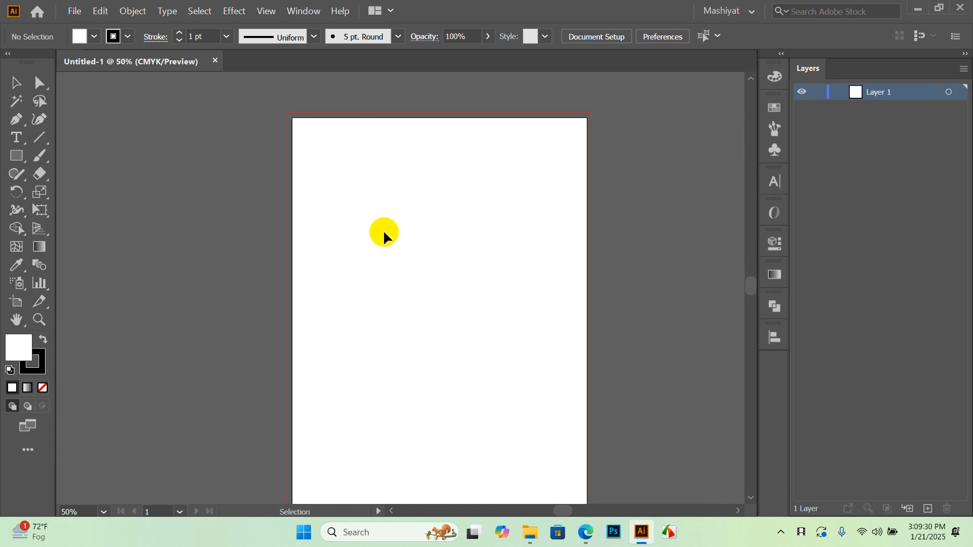
scroll(523, 378, down, 3)
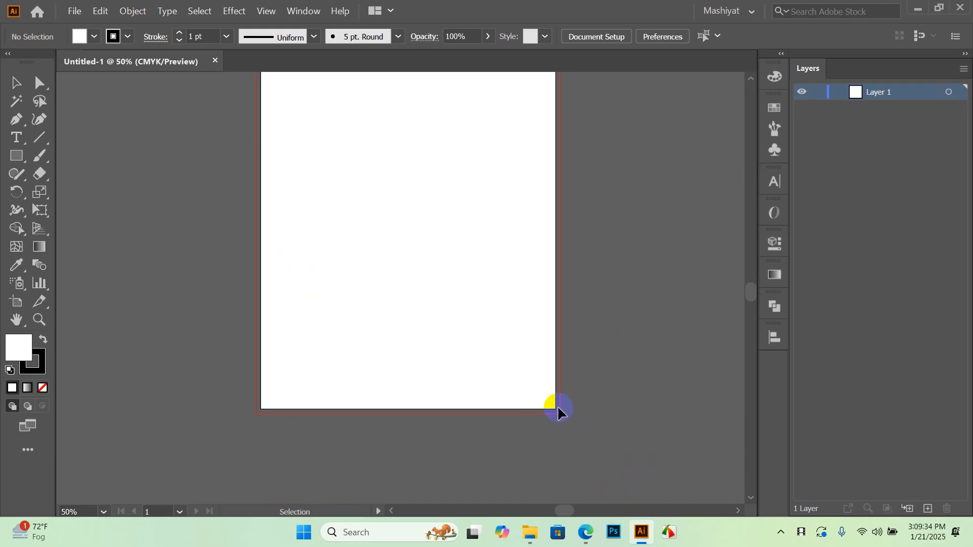
click(383, 352)
drag(455, 231, 408, 263)
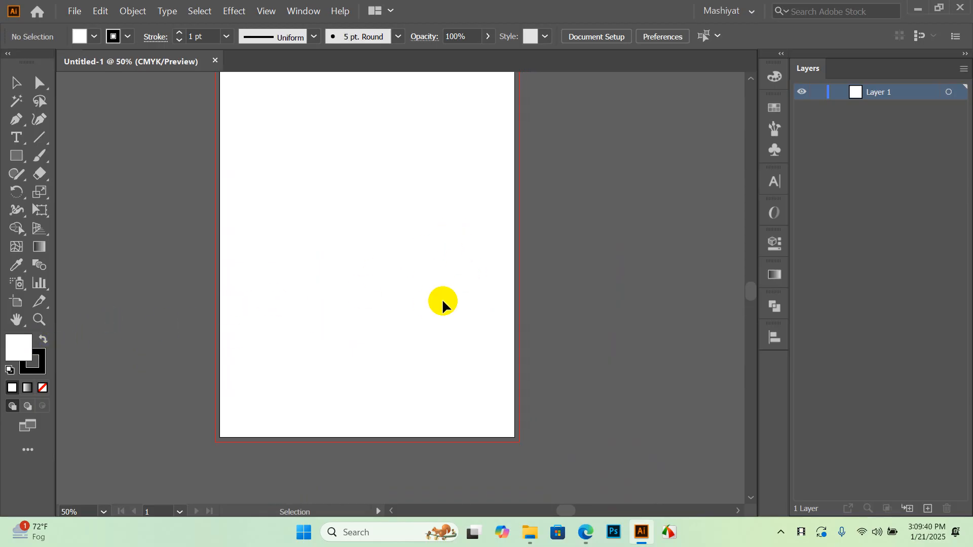
scroll(557, 183, up, 2)
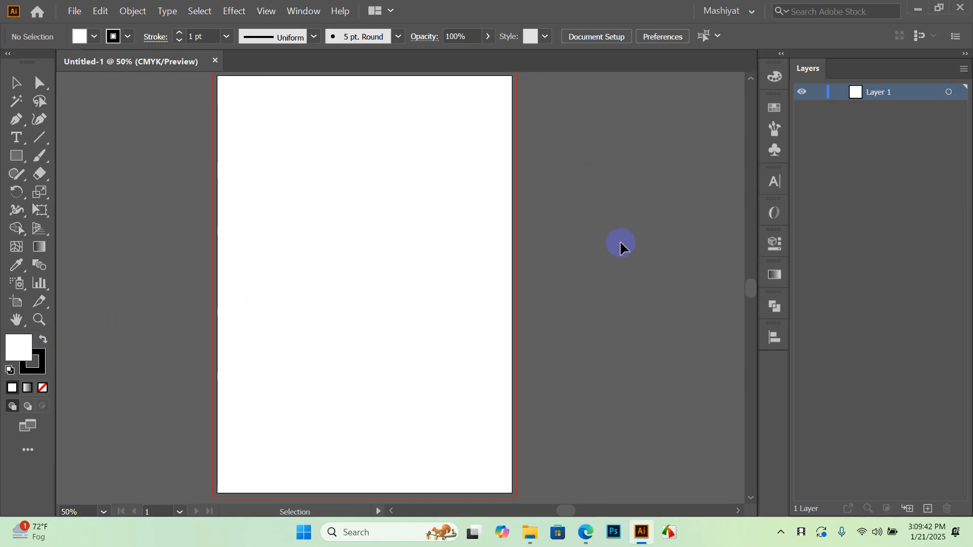
click(916, 9)
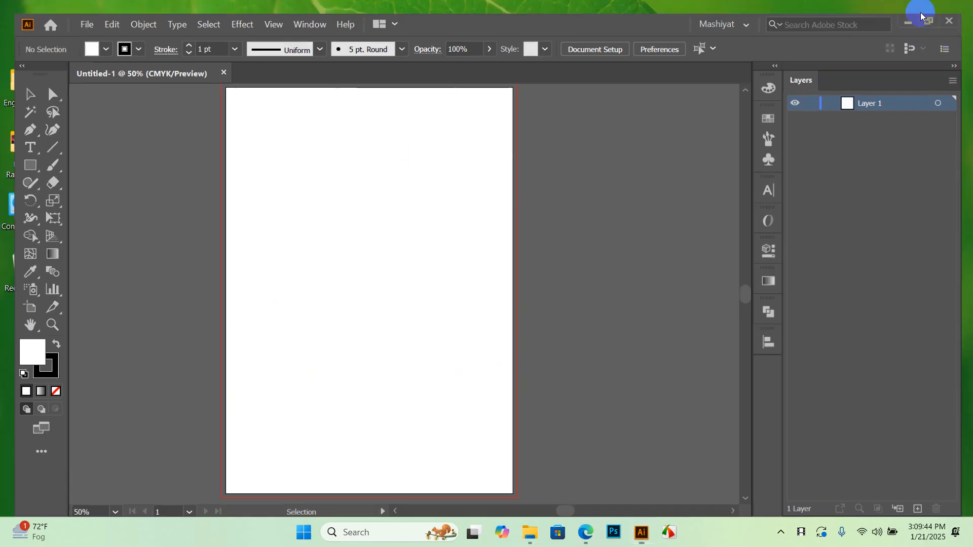
Place thumbnail (1).jpeg as a linked reference right of the A4 artboard and frame both
double_click(31, 151)
drag(302, 428, 601, 261)
scroll(522, 249, down, 2)
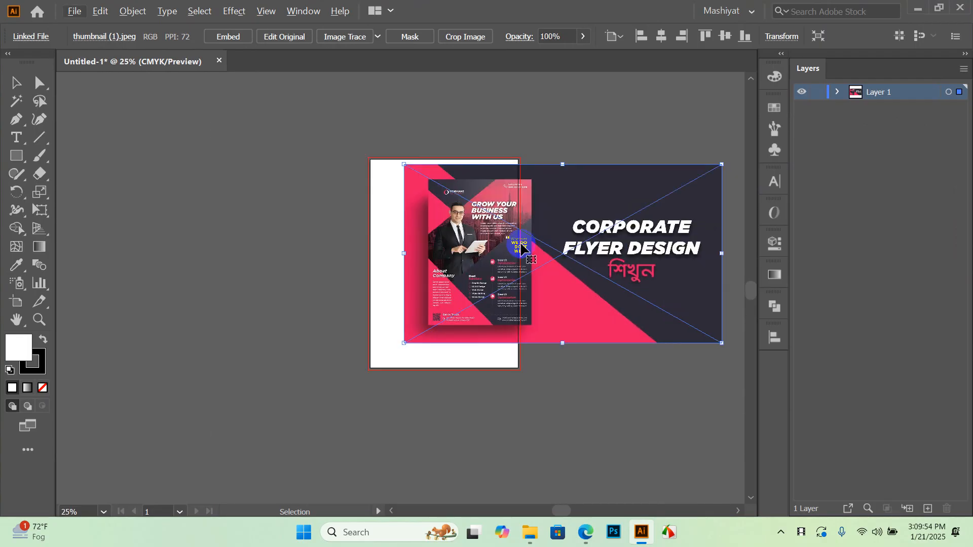
drag(481, 256, 599, 263)
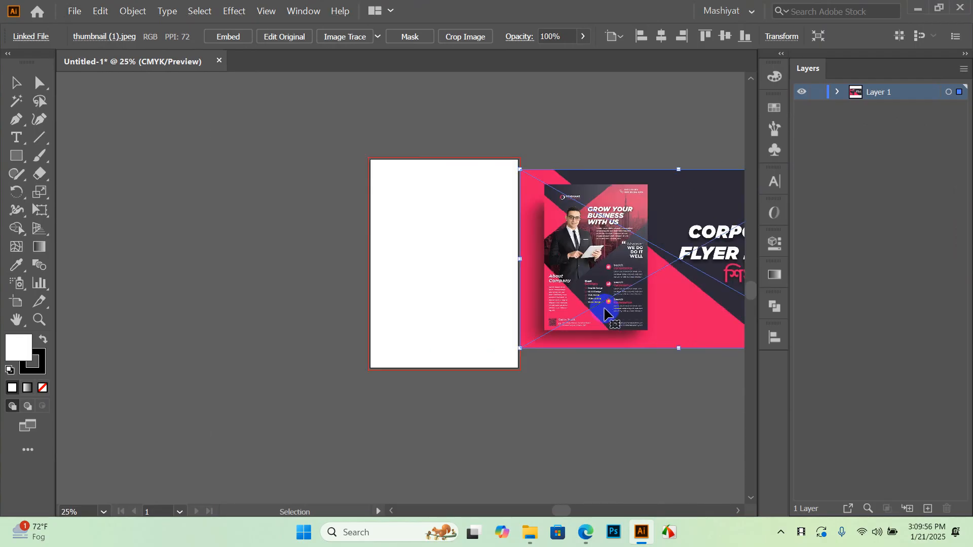
drag(576, 326, 596, 326)
click(601, 405)
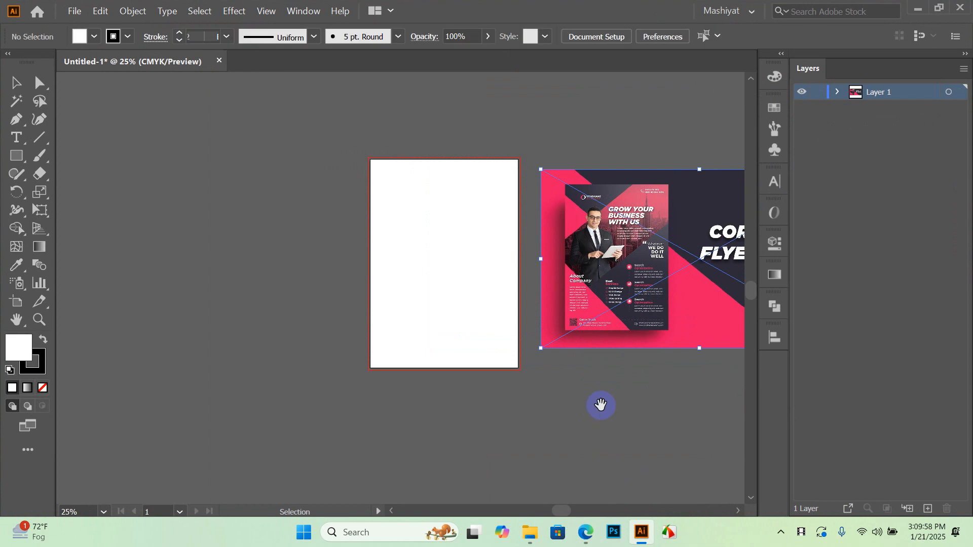
drag(601, 405, 524, 393)
scroll(525, 248, up, 2)
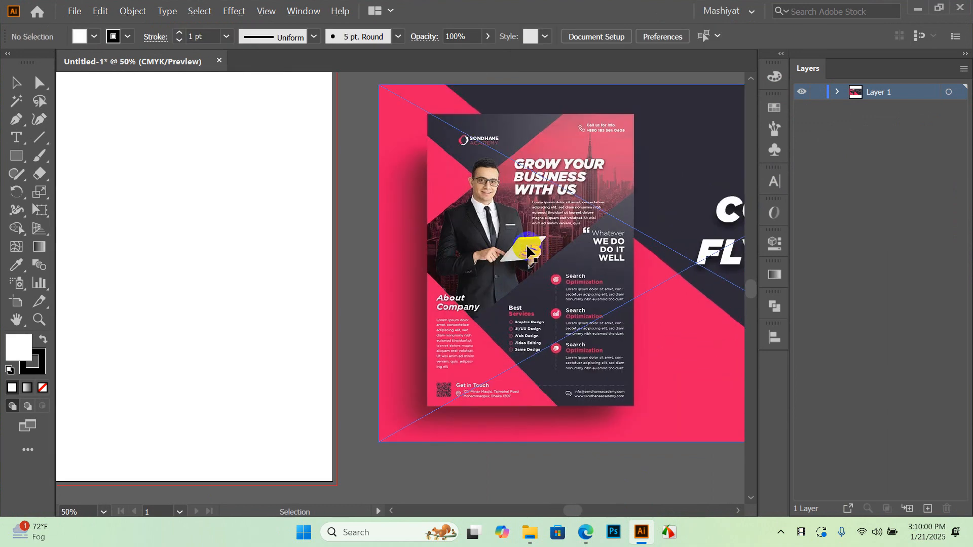
scroll(507, 230, up, 1)
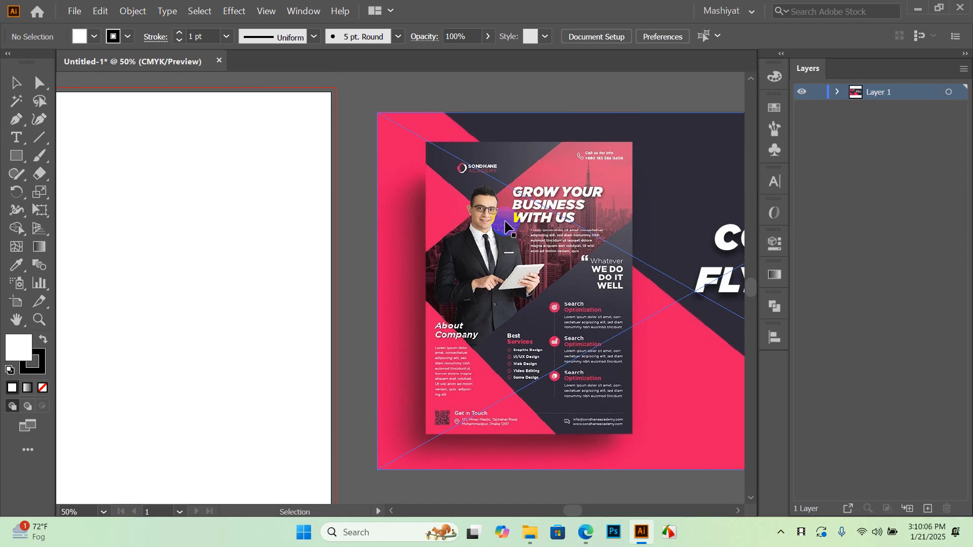
drag(360, 229, 386, 262)
Draw a small square above the reference and set its stroke to None
key(m)
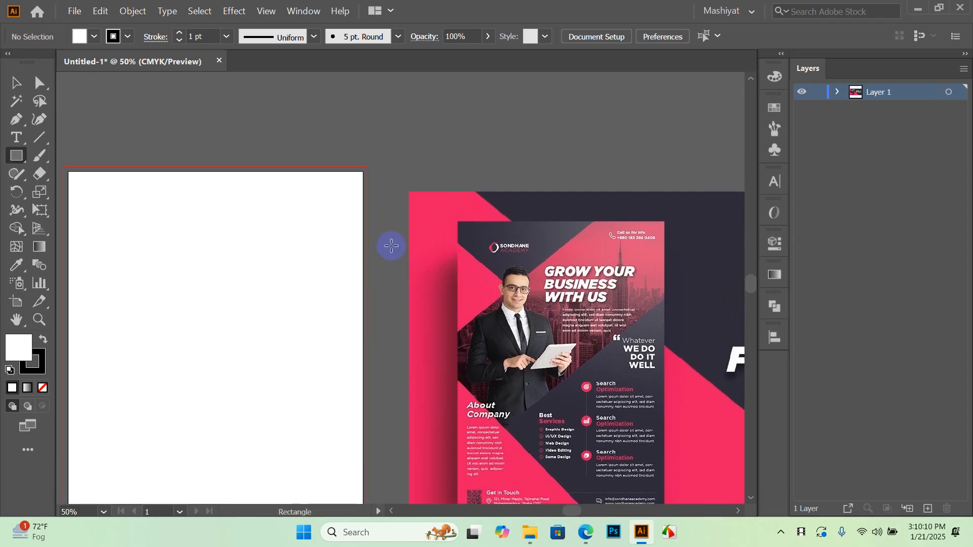
drag(418, 130, 460, 171)
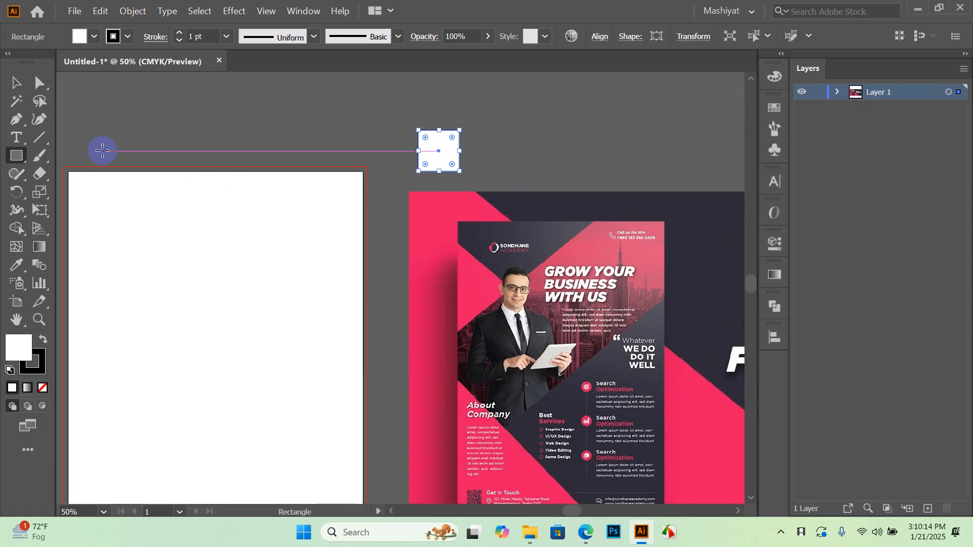
drag(16, 155, 77, 176)
click(15, 83)
drag(418, 171, 417, 171)
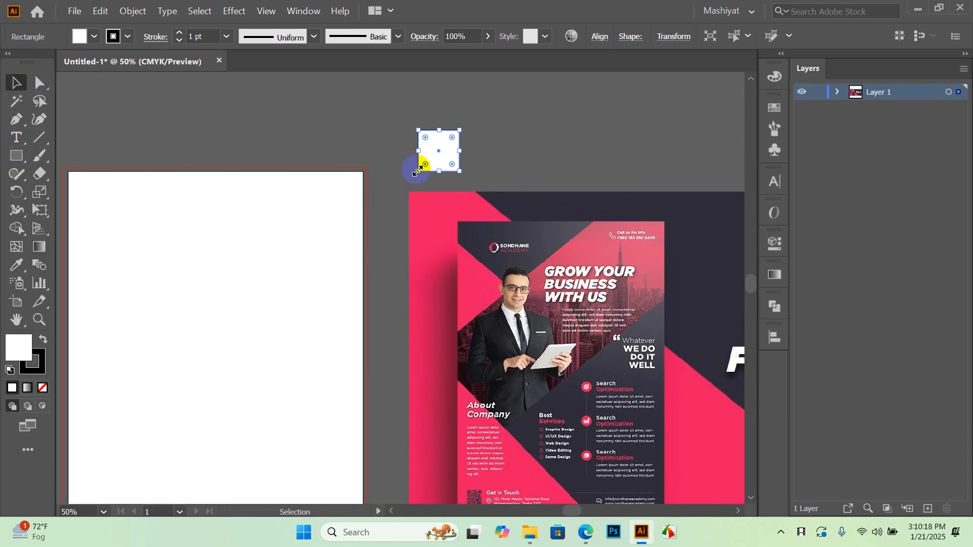
click(127, 36)
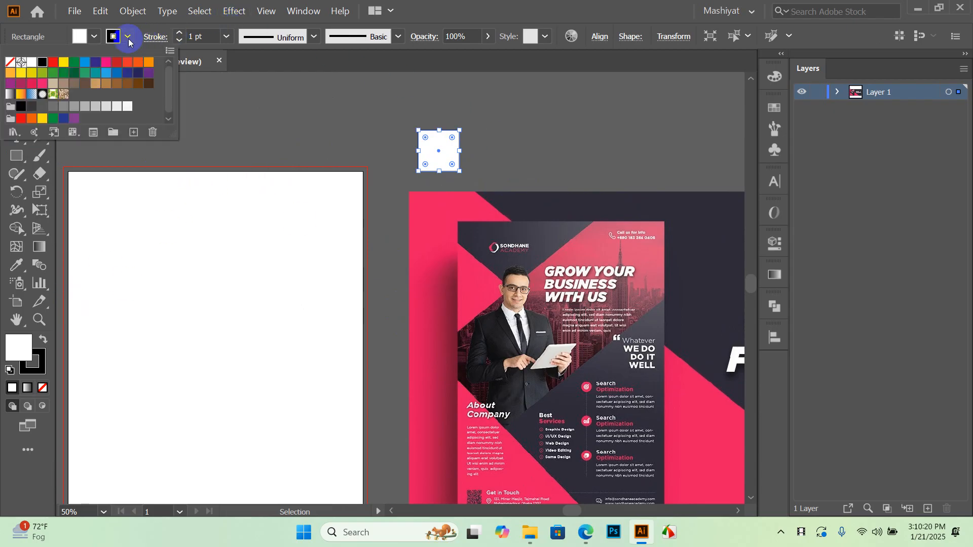
click(8, 63)
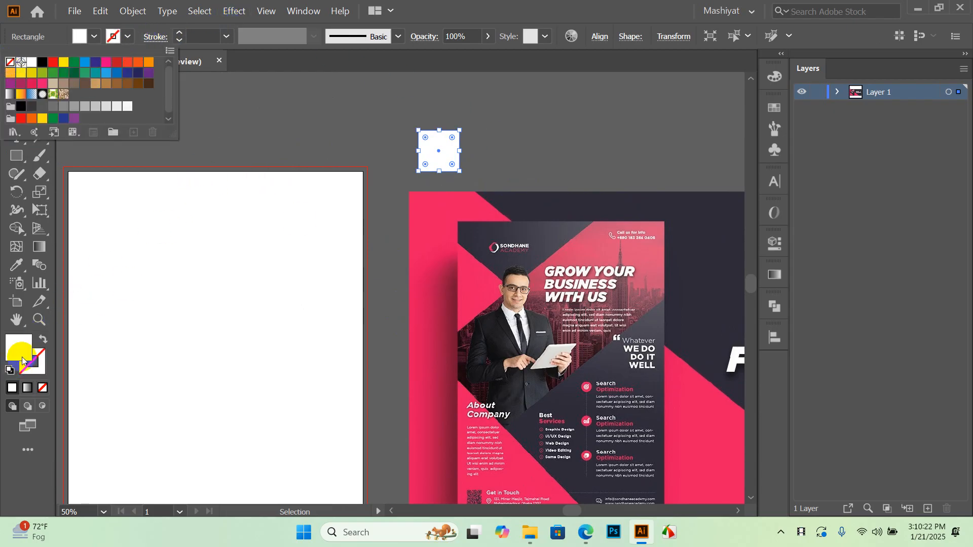
click(25, 258)
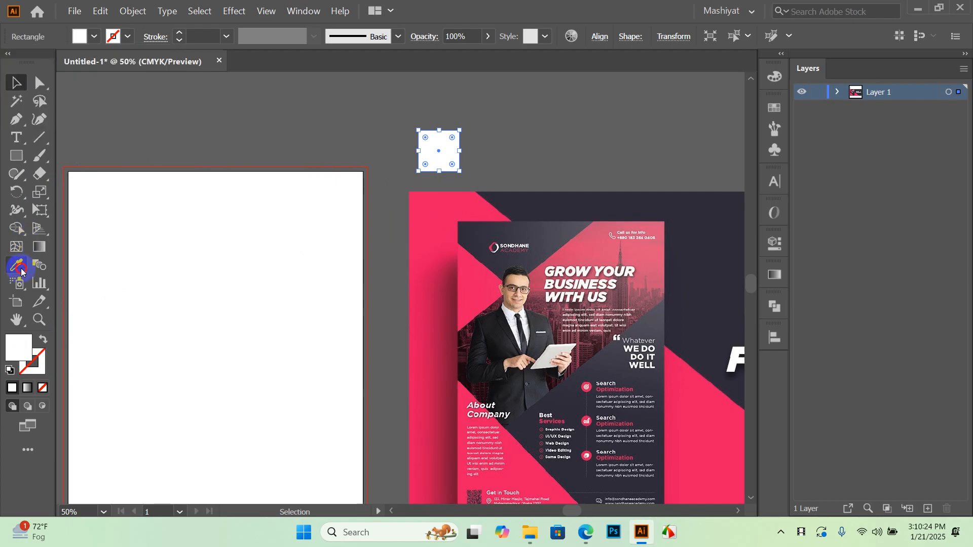
Fill the square with the flyer's pink sampled with the Eyedropper
scroll(527, 304, down, 5)
click(108, 126)
click(17, 266)
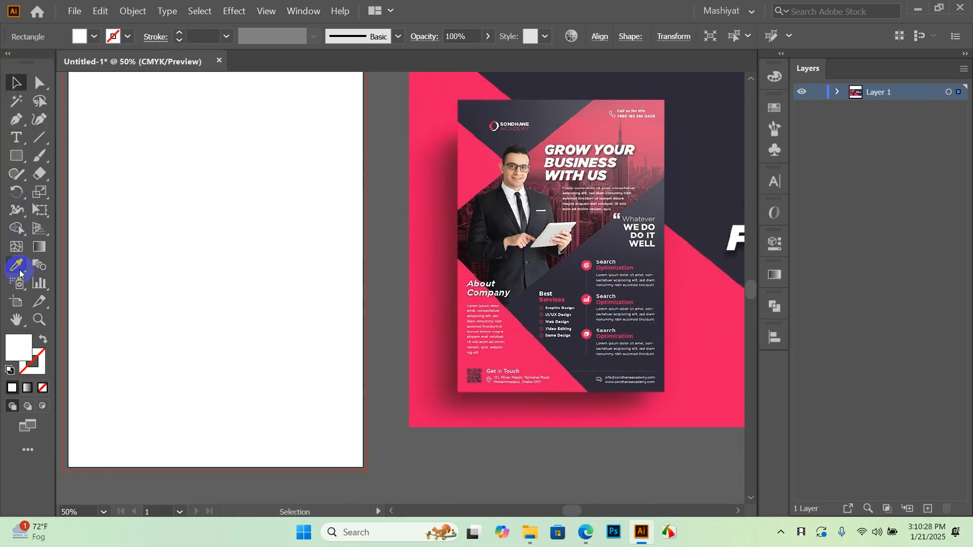
scroll(110, 261, up, 2)
scroll(337, 191, down, 2)
scroll(663, 239, up, 1)
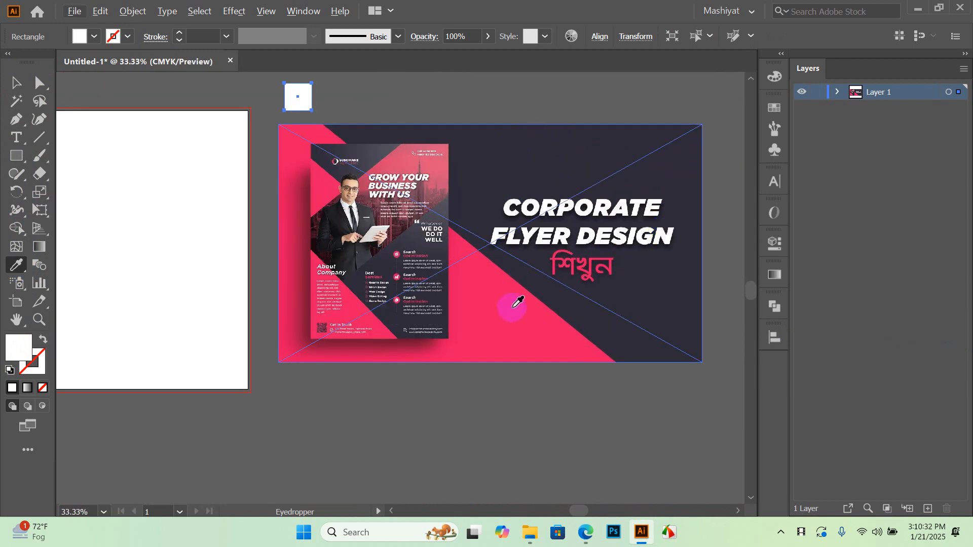
click(518, 303)
click(16, 87)
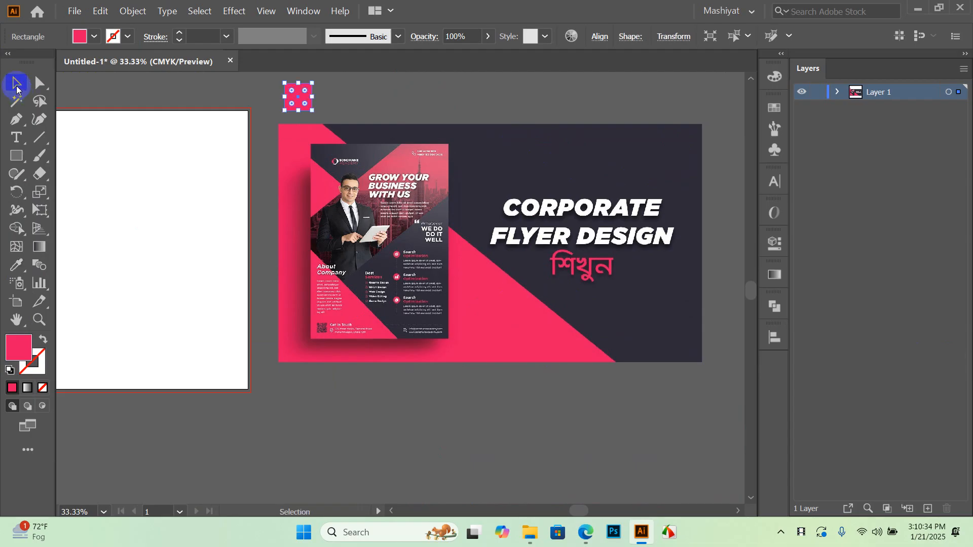
click(513, 402)
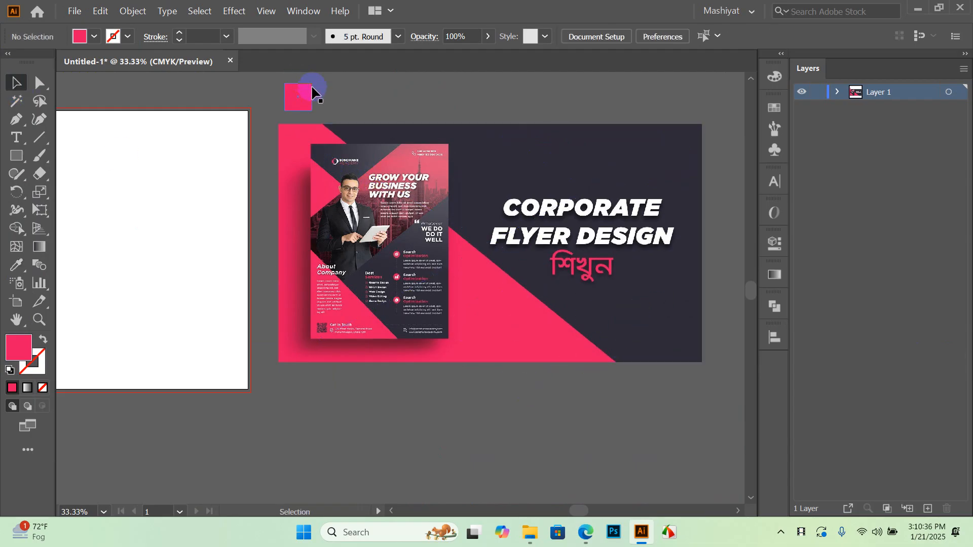
Alt-drag a copy of the square to its right and fill it with the flyer's dark navy
alt+drag(304, 96, 334, 119)
click(407, 112)
key(i)
click(587, 156)
click(15, 83)
click(413, 104)
drag(413, 104, 429, 163)
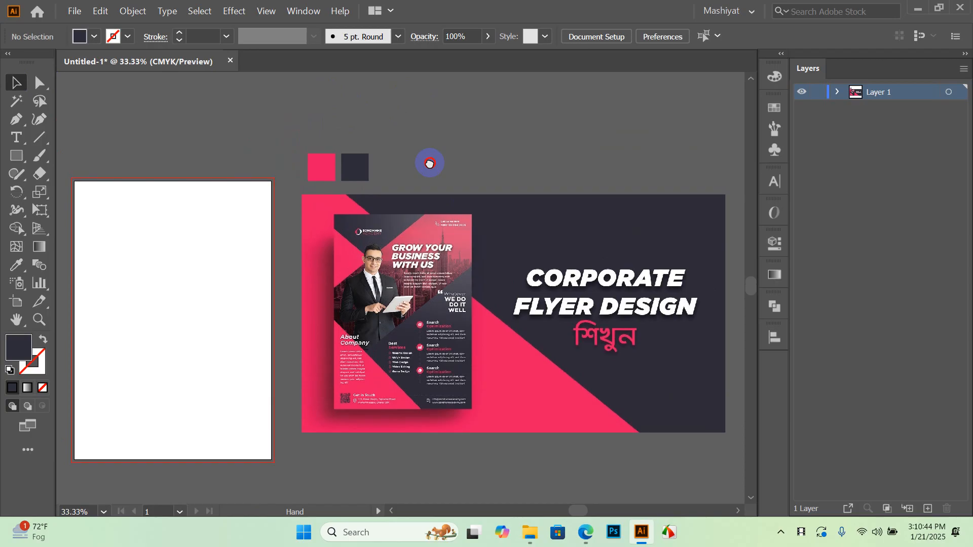
scroll(366, 172, up, 2)
scroll(388, 155, down, 2)
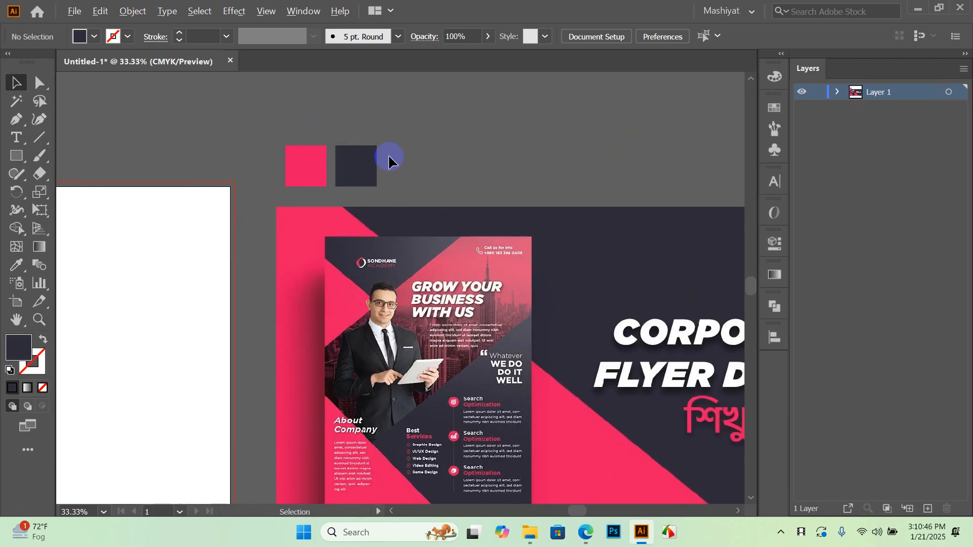
scroll(438, 307, up, 3)
scroll(425, 218, down, 4)
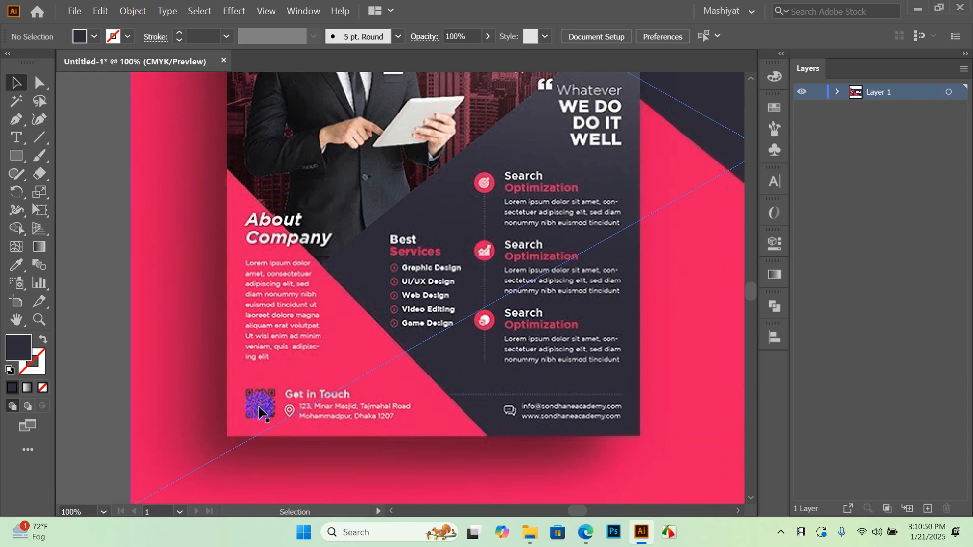
scroll(515, 324, down, 1)
scroll(347, 379, up, 2)
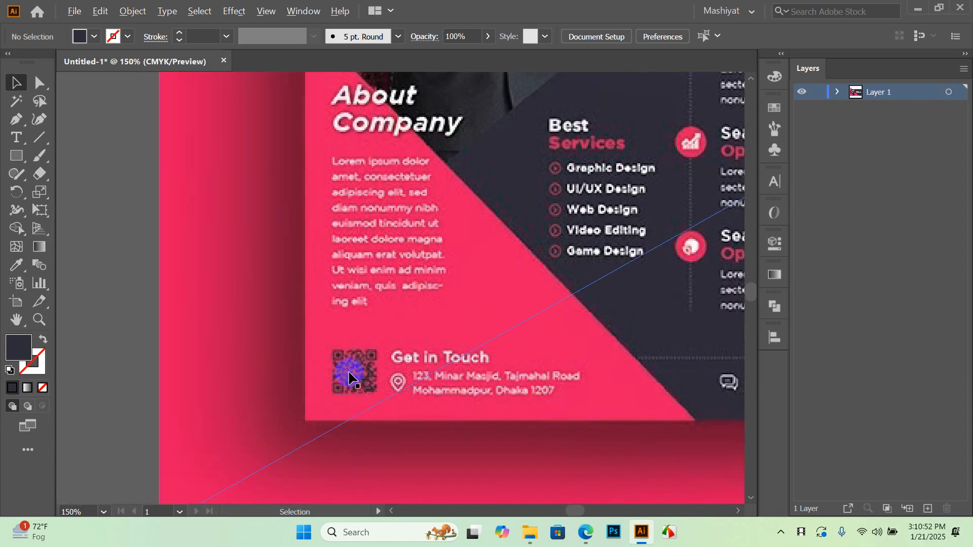
scroll(486, 187, down, 3)
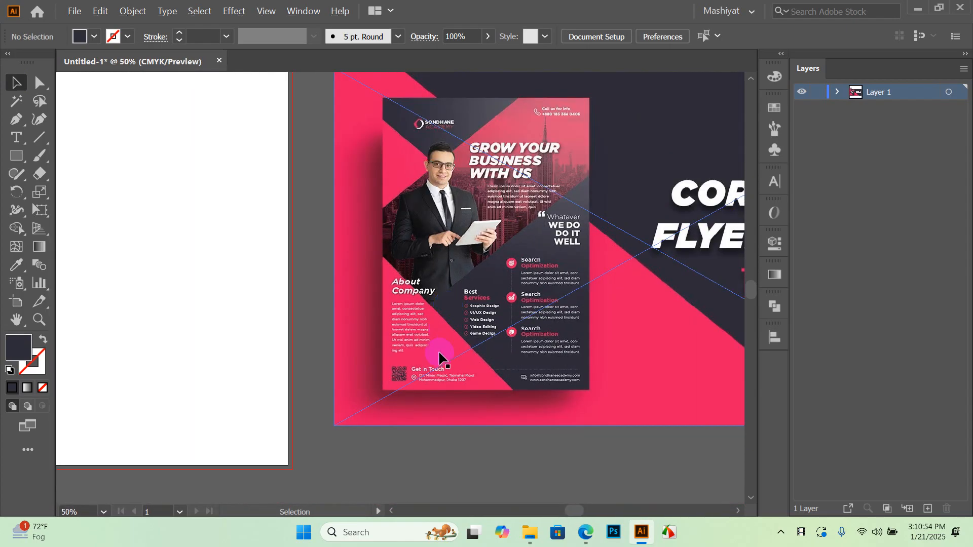
scroll(438, 357, up, 5)
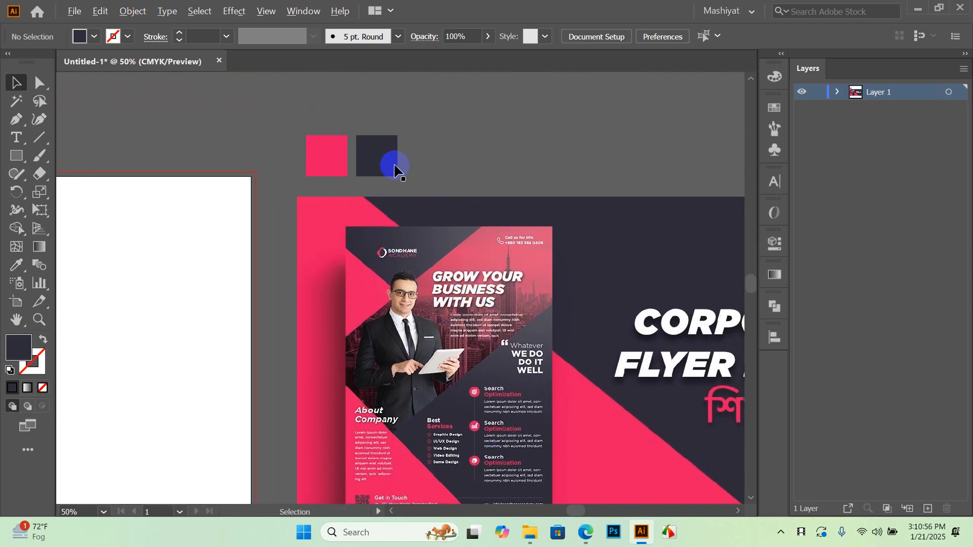
Duplicate the navy square to its right and give the copy a light grey fill
drag(381, 155, 433, 156)
drag(492, 120, 434, 161)
click(99, 32)
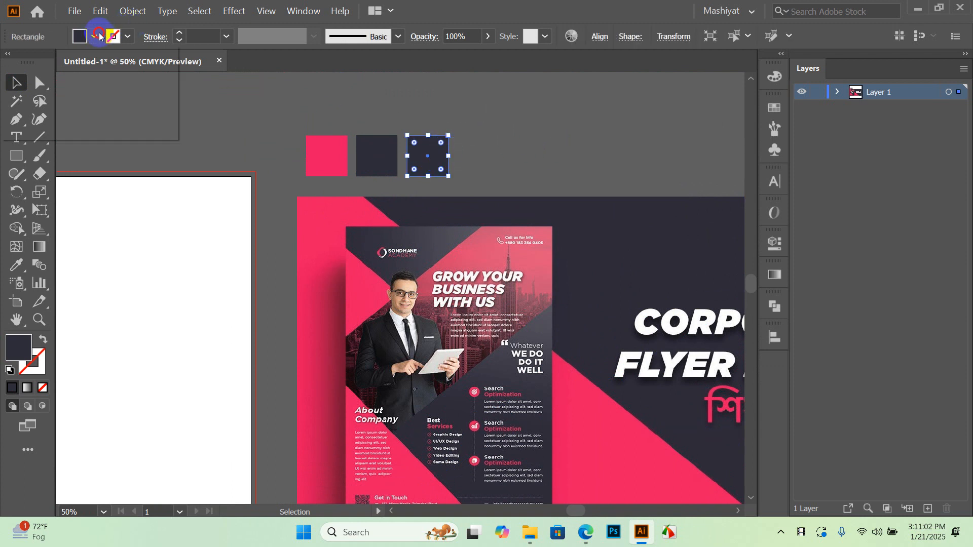
click(127, 107)
click(525, 152)
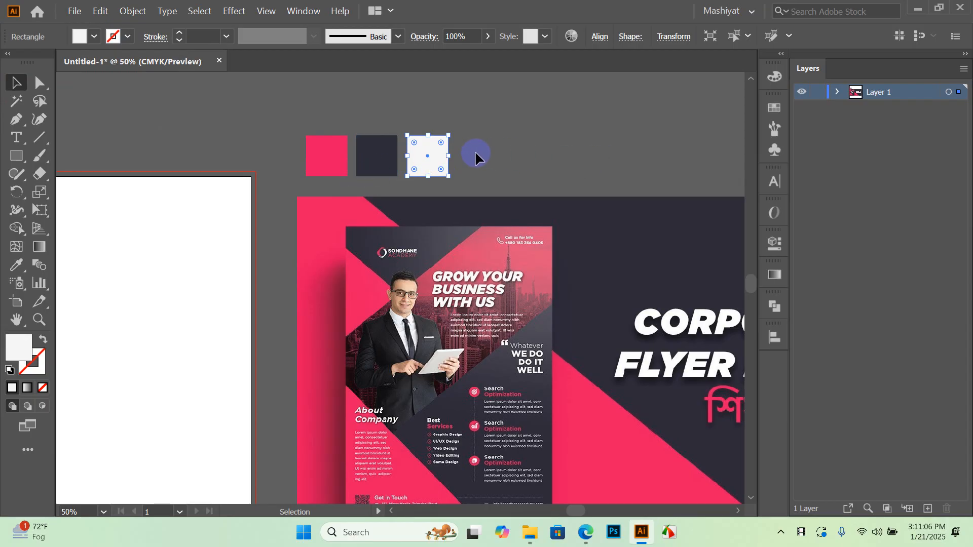
Try brightness 100% in the Color Picker, then cancel to keep the fill at F6F6F6
double_click(15, 350)
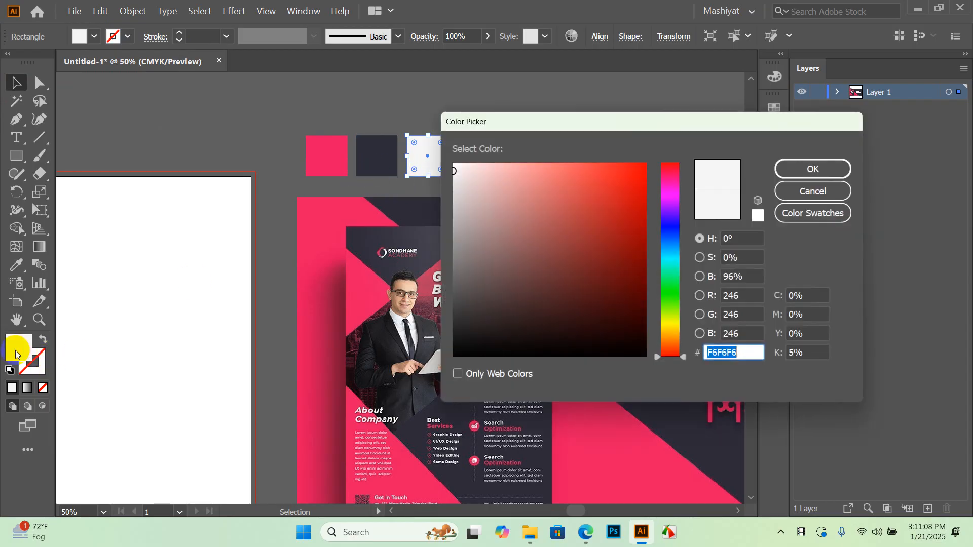
click(729, 277)
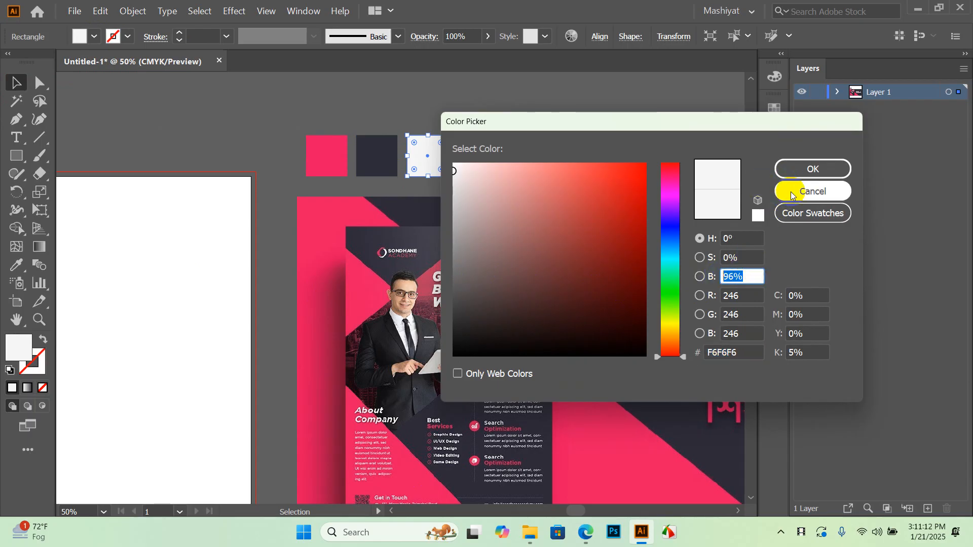
text(100)
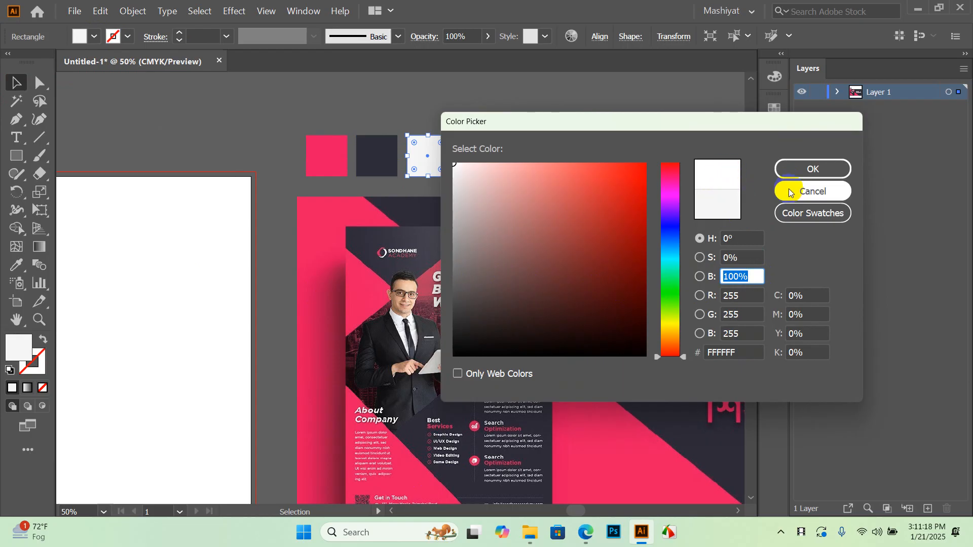
click(806, 191)
double_click(23, 348)
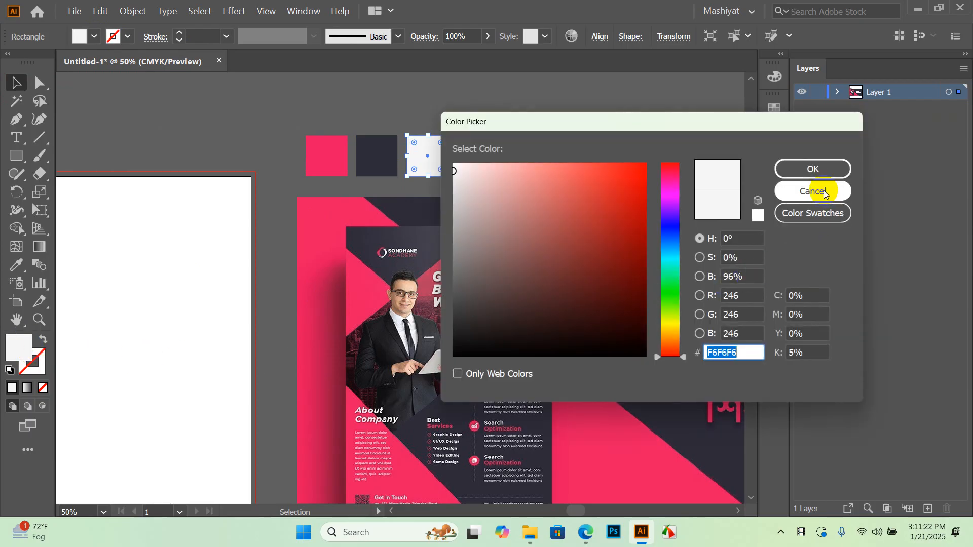
click(813, 191)
Leave the grey fill unchanged and marquee-select the pink, navy and grey swatches
click(97, 37)
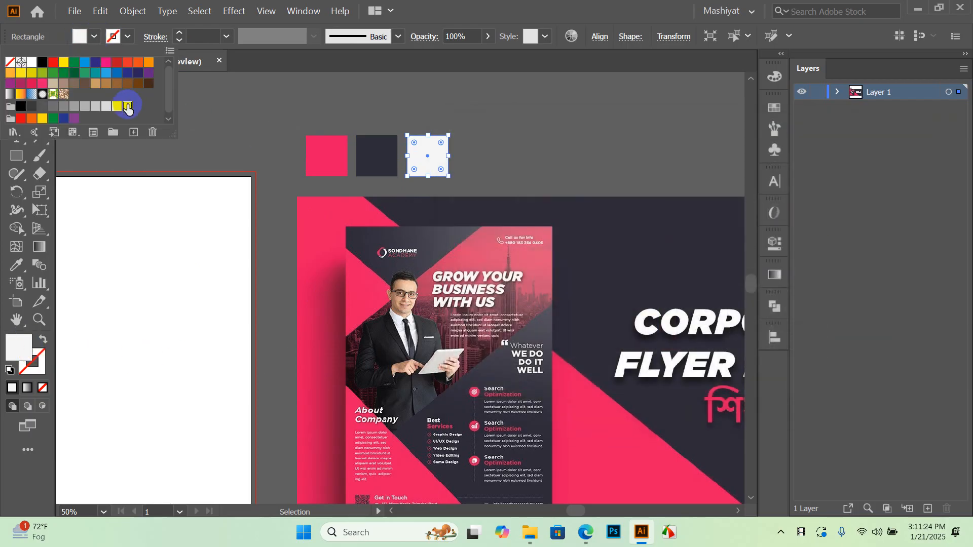
click(332, 117)
click(176, 152)
drag(176, 152, 420, 155)
drag(467, 134, 570, 138)
Re-sample the navy swatch from the reference flyer's dark navy area using the Eyedropper
click(626, 136)
scroll(570, 132, down, 1)
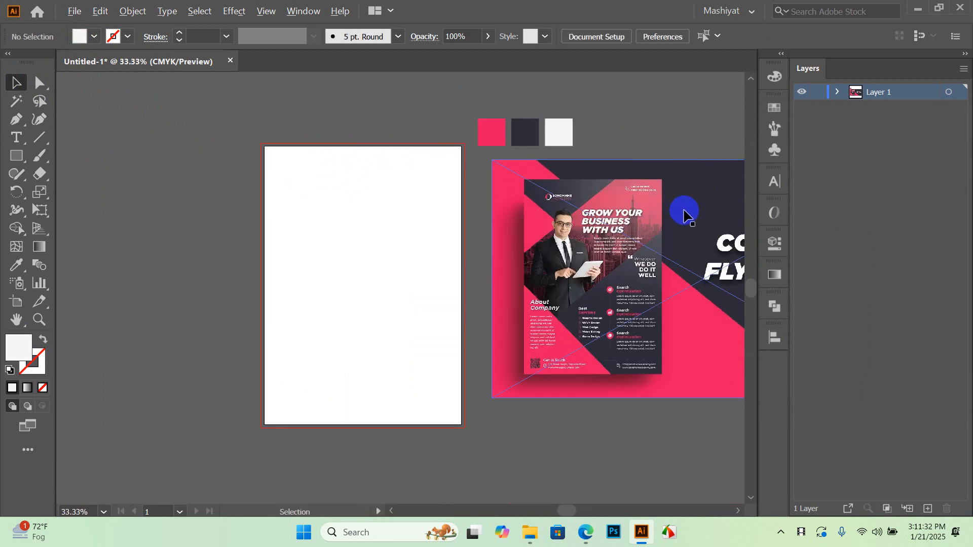
scroll(552, 138, up, 1)
click(513, 138)
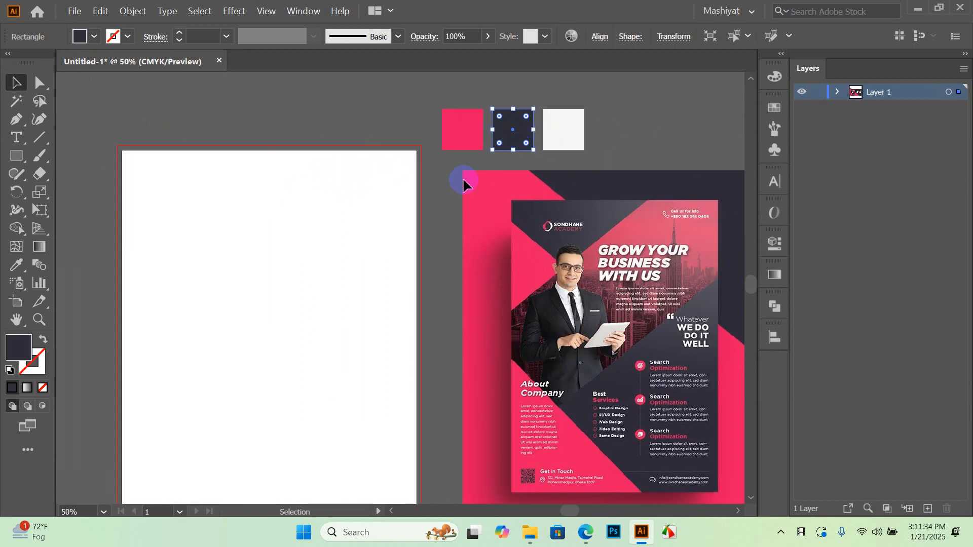
click(17, 265)
click(587, 407)
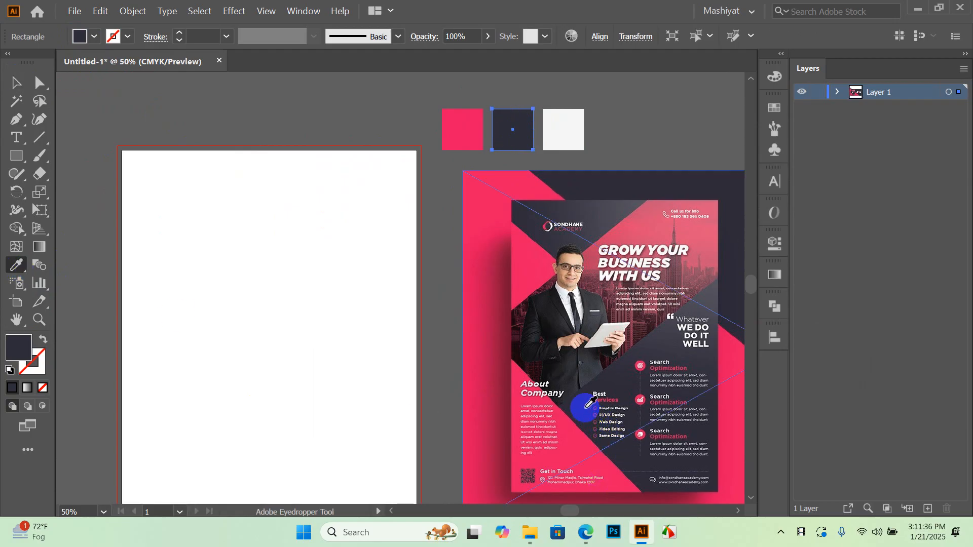
click(530, 219)
click(523, 339)
click(586, 413)
click(16, 82)
Re-sample the pink swatch from the reference flyer's pink area
click(306, 94)
click(523, 108)
scroll(523, 108, down, 1)
scroll(533, 105, up, 3)
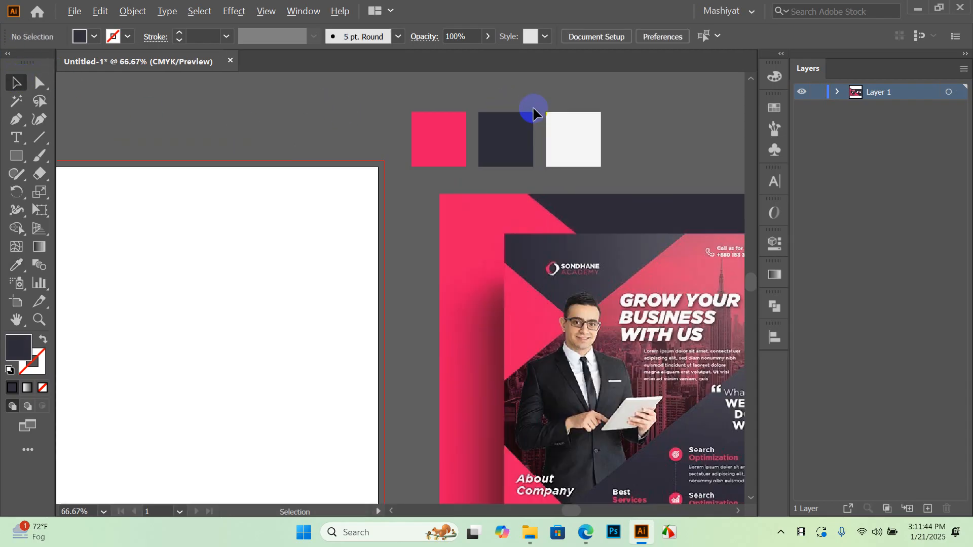
drag(391, 122, 392, 124)
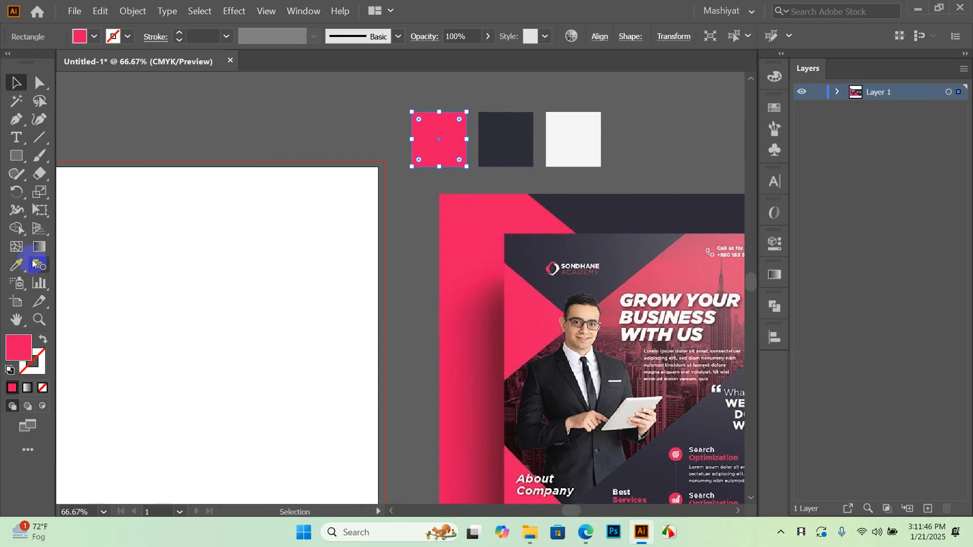
click(16, 265)
click(551, 298)
click(15, 82)
scroll(355, 166, down, 2)
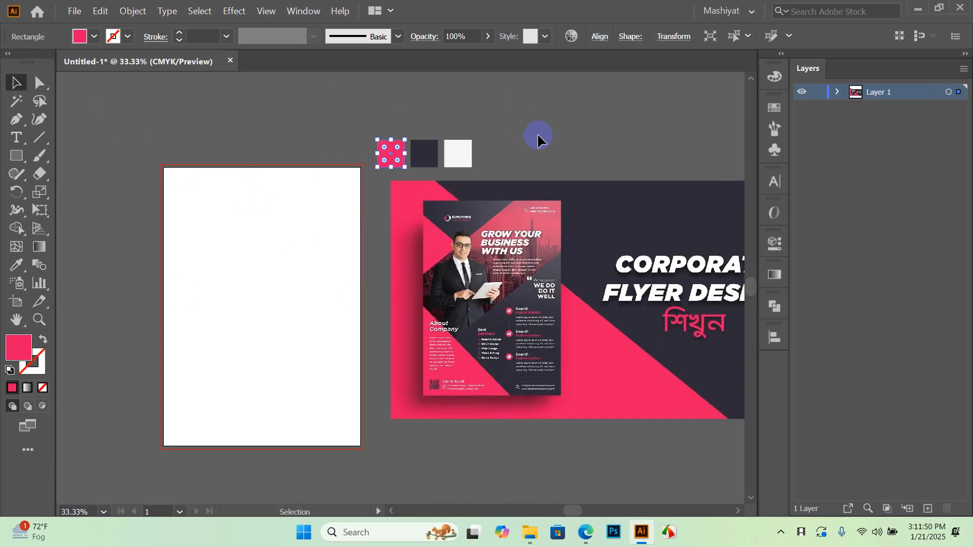
click(537, 136)
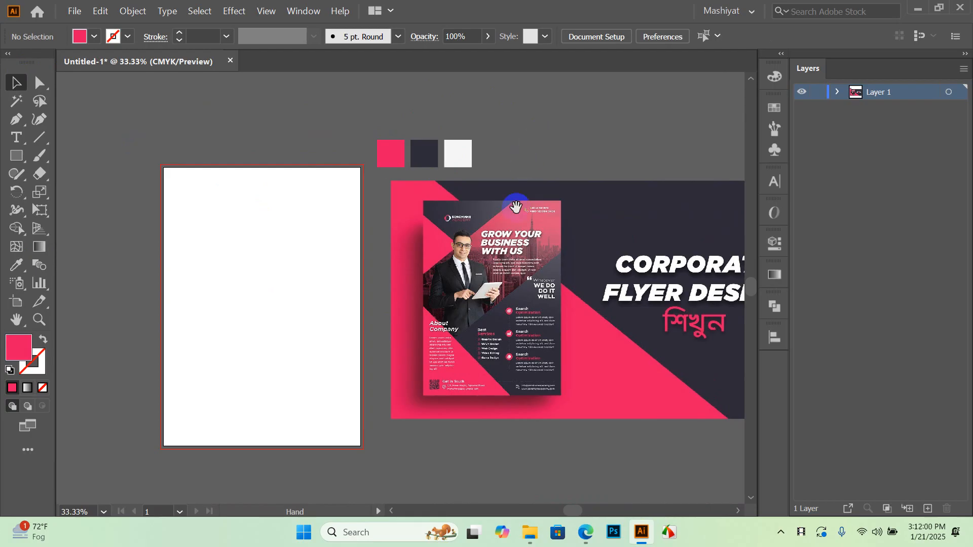
scroll(489, 330, down, 1)
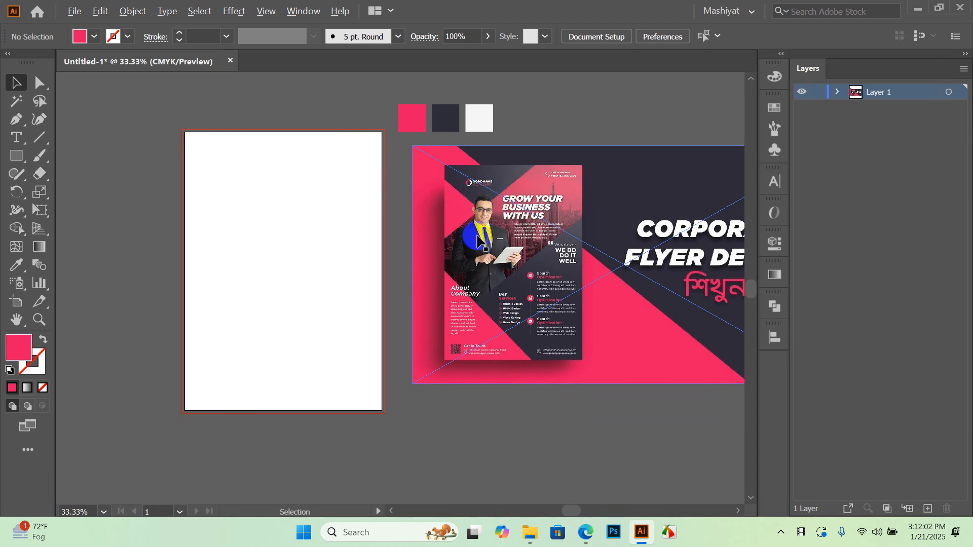
scroll(479, 242, up, 2)
scroll(507, 203, up, 1)
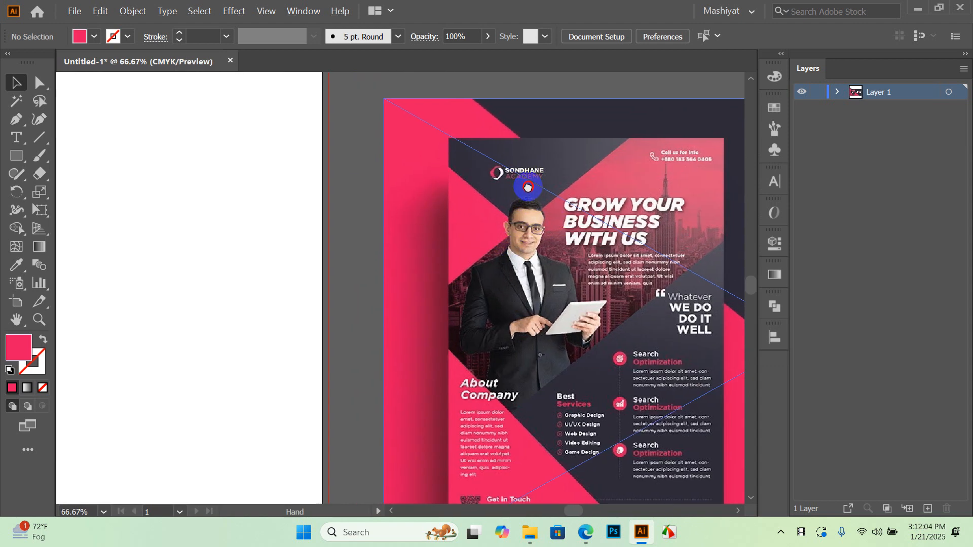
scroll(494, 216, down, 1)
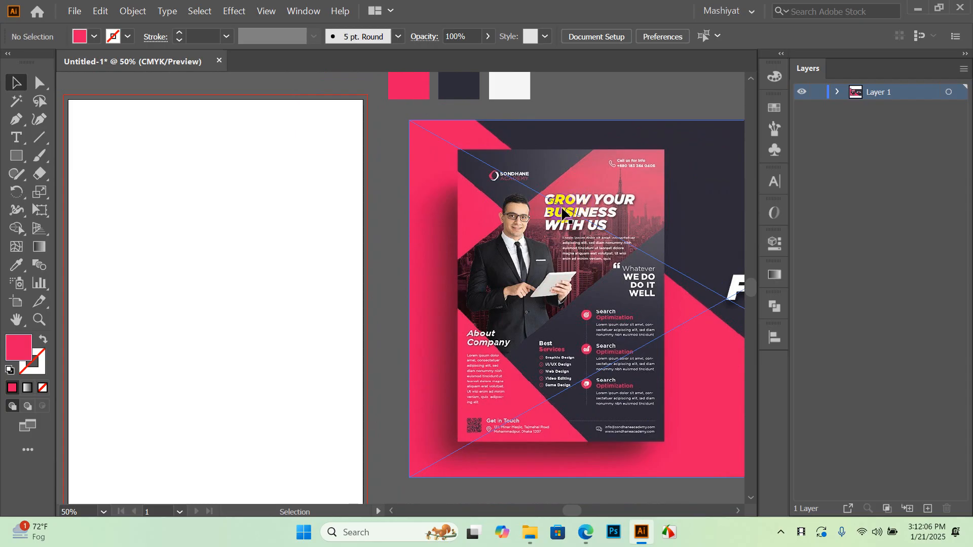
scroll(509, 221, down, 1)
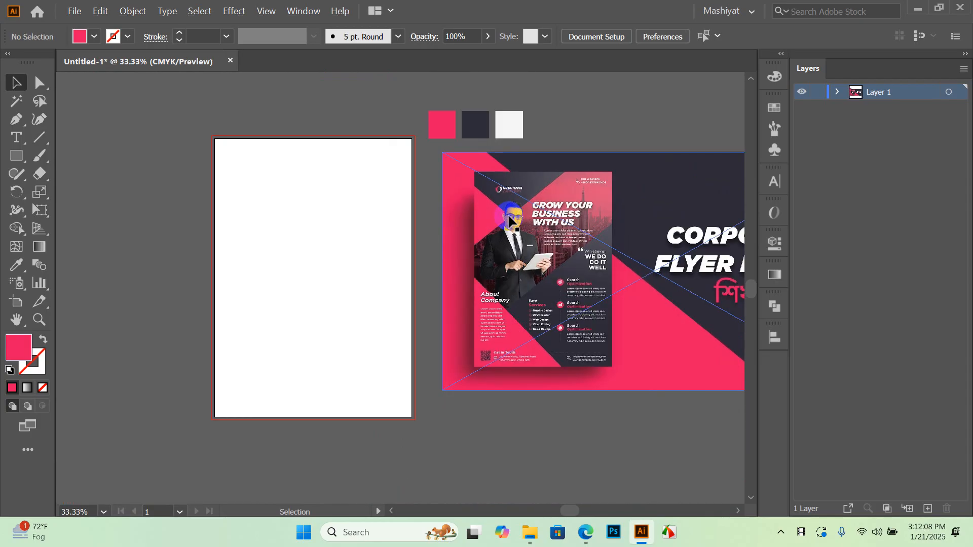
drag(522, 218, 523, 221)
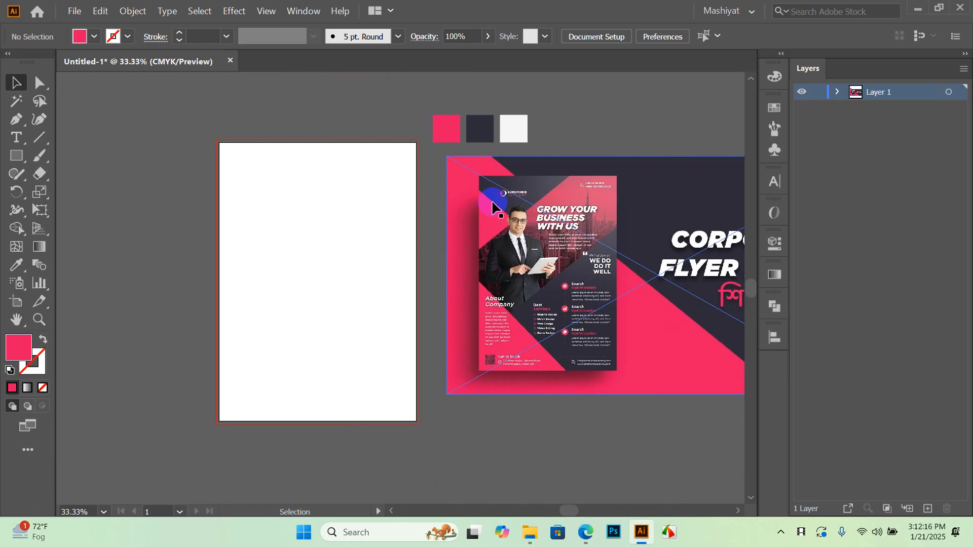
key(space)
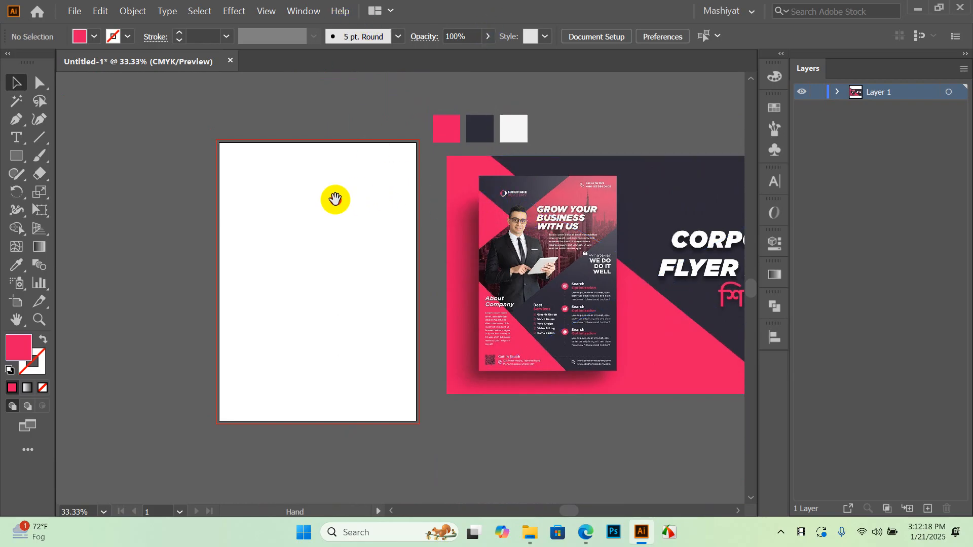
drag(335, 200, 348, 221)
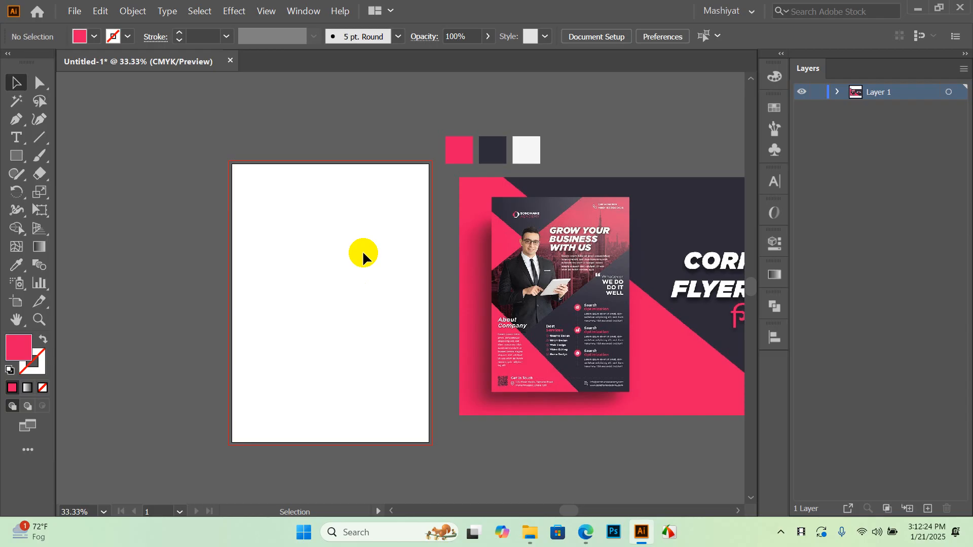
scroll(303, 274, up, 1)
drag(298, 292, 328, 258)
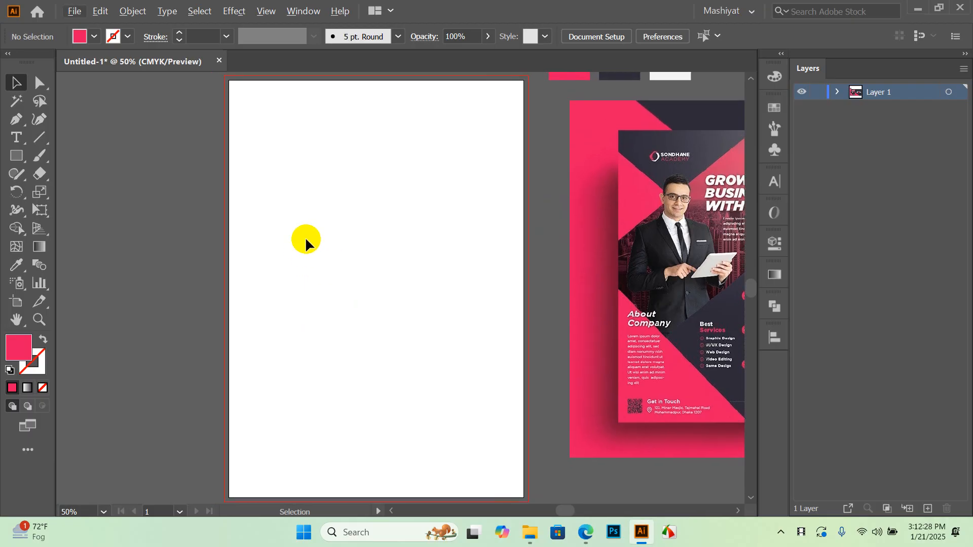
Take the Rectangle tool (M) and frame the artboard, restoring the window from full screen
key(m)
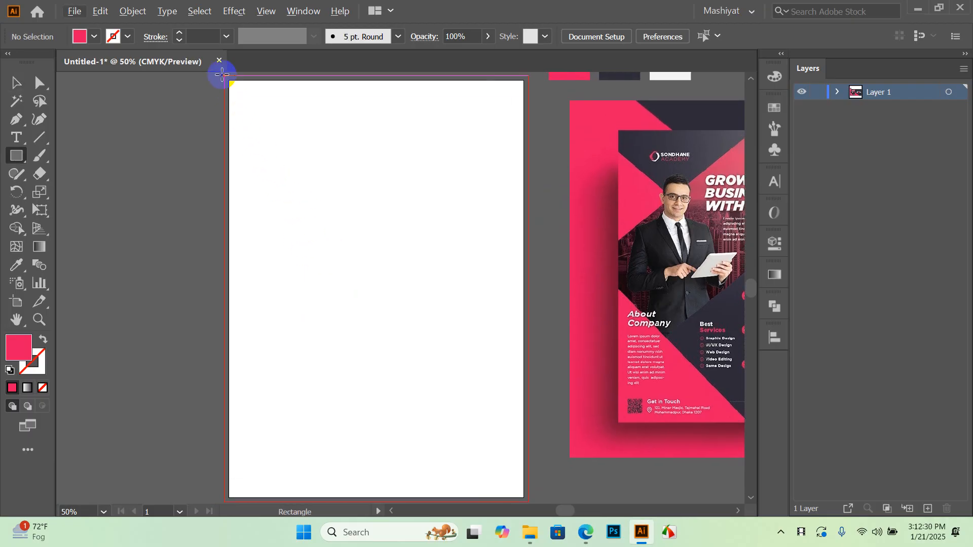
scroll(225, 86, down, 1)
scroll(225, 89, up, 1)
drag(250, 100, 276, 124)
drag(315, 185, 316, 163)
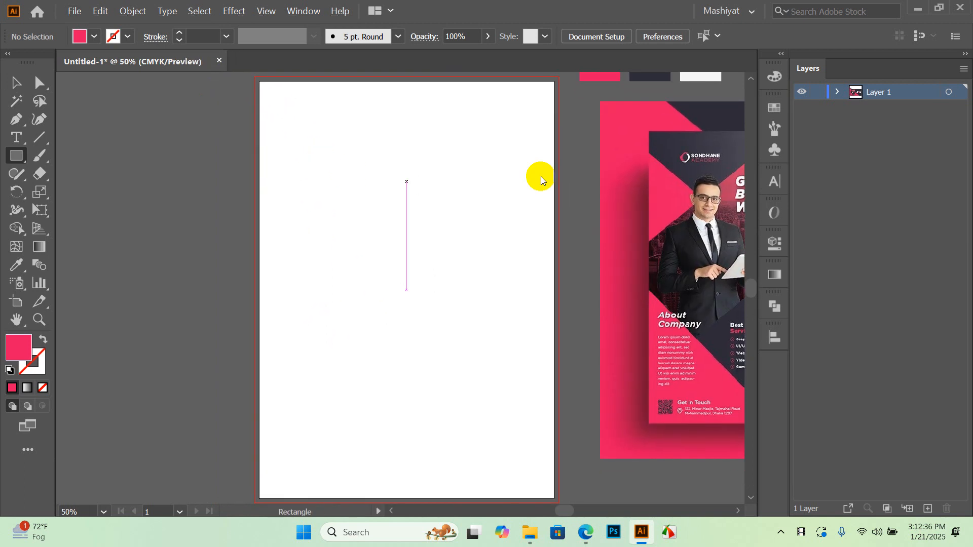
click(938, 9)
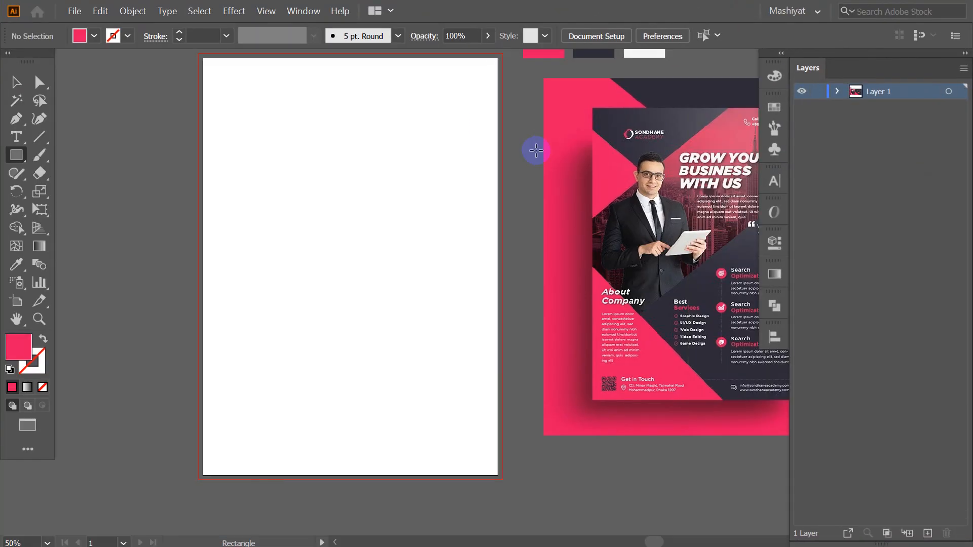
mouse_move(282, 124)
mouse_down()
mouse_move(294, 148)
mouse_move(294, 130)
mouse_up()
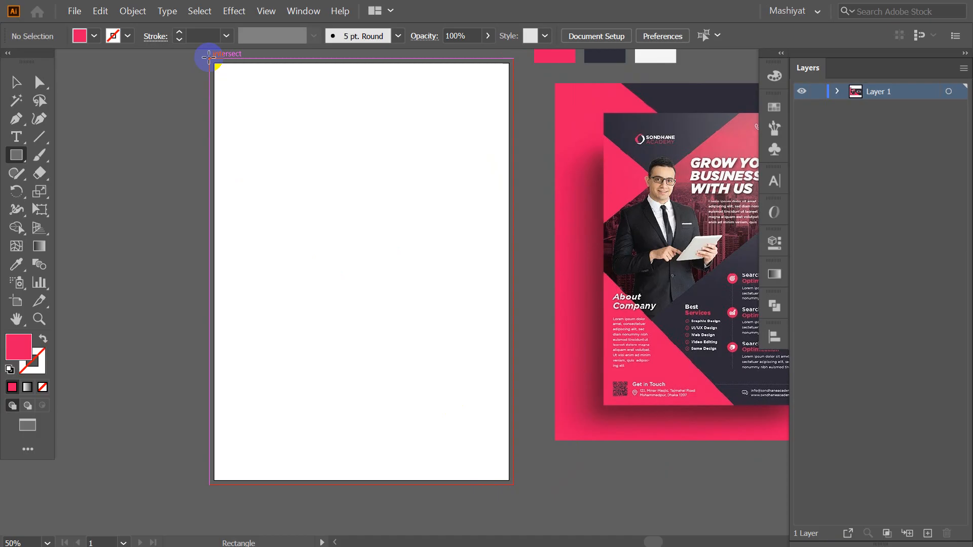
Draw a pink 8.52 × 11.94 in rectangle from the artboard's top-left corner past its bottom-right edge
drag(208, 57, 515, 485)
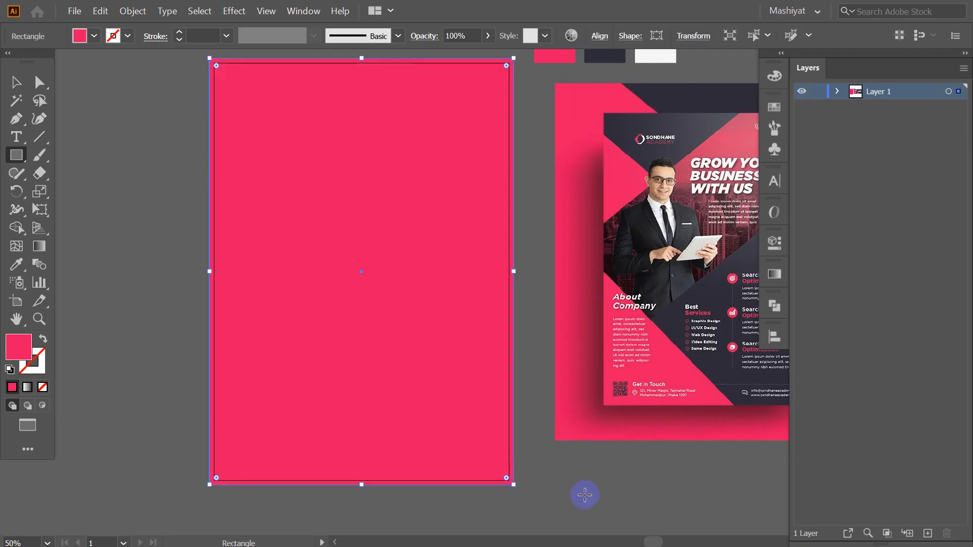
scroll(585, 495, up, 10)
scroll(290, 347, up, 3)
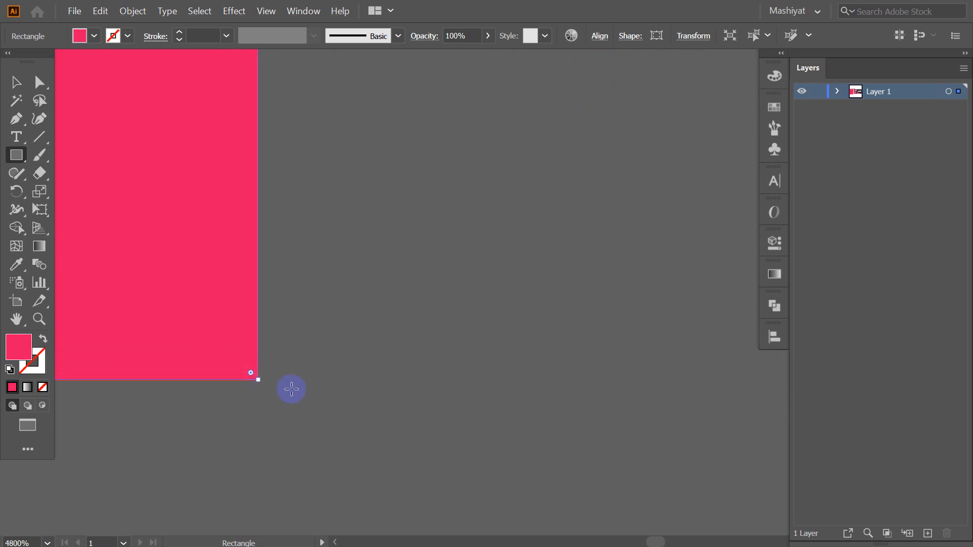
click(16, 82)
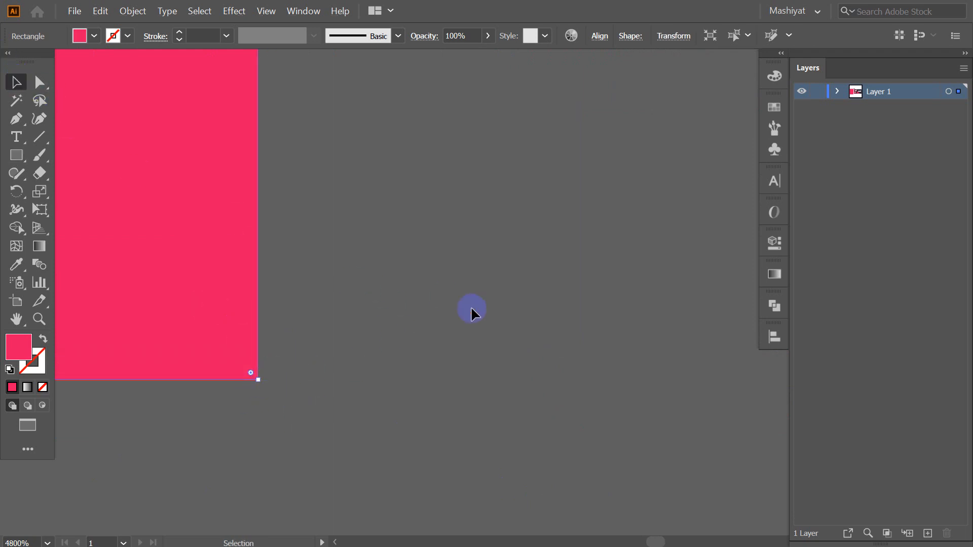
click(489, 313)
scroll(529, 308, down, 12)
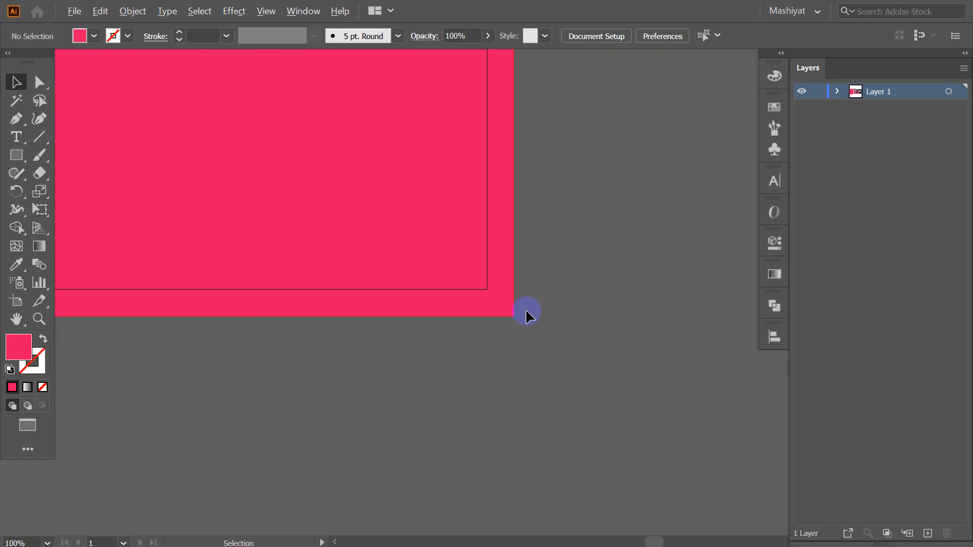
drag(457, 174, 406, 221)
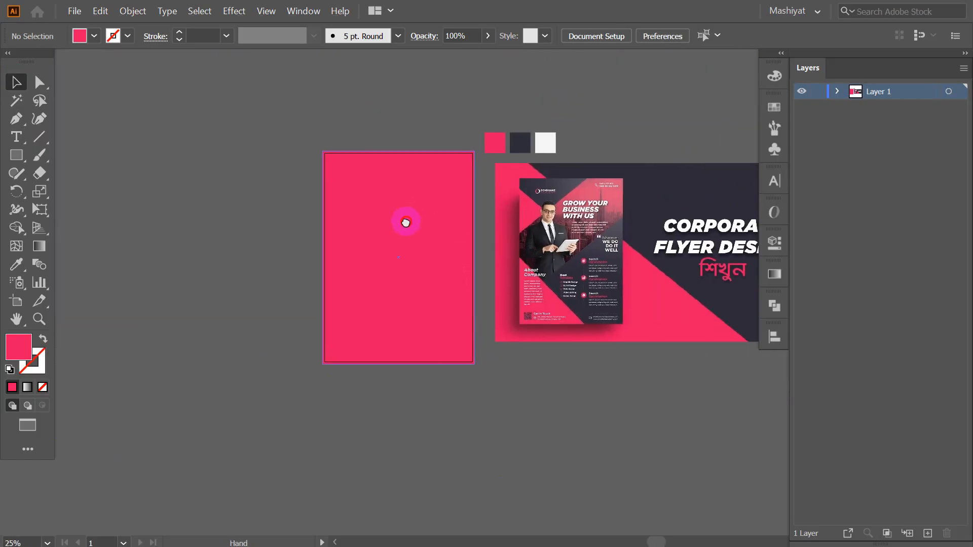
Select the page-sized pink rectangle
scroll(400, 198, up, 1)
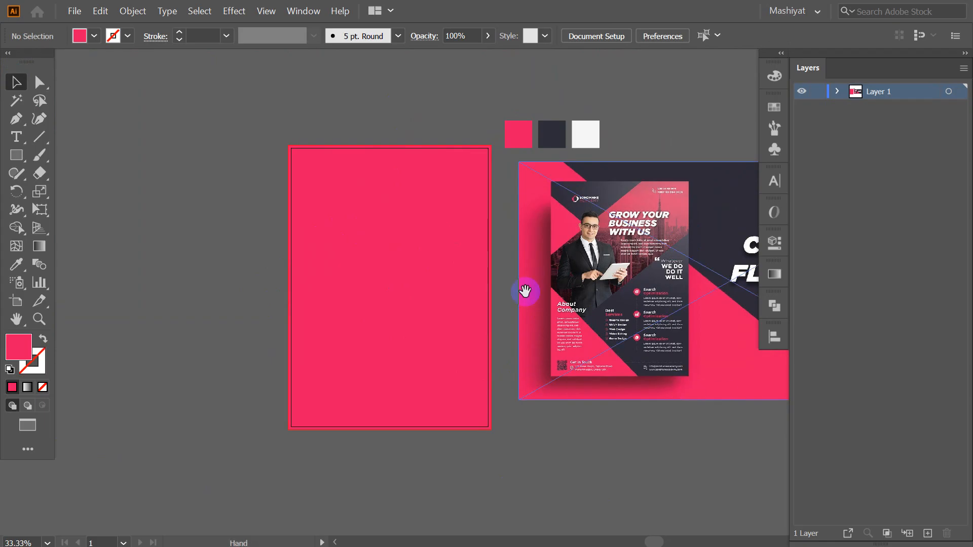
drag(522, 289, 530, 305)
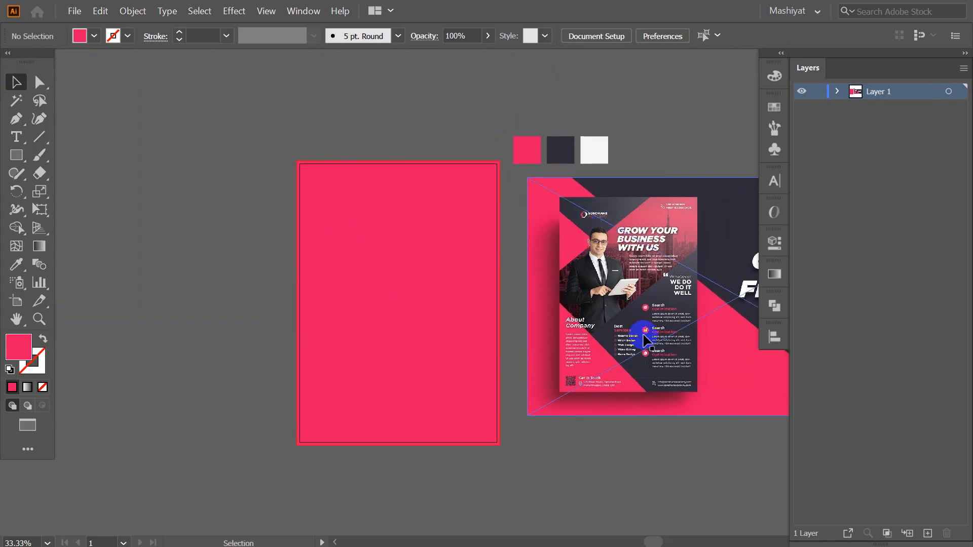
scroll(560, 430, down, 1)
click(471, 310)
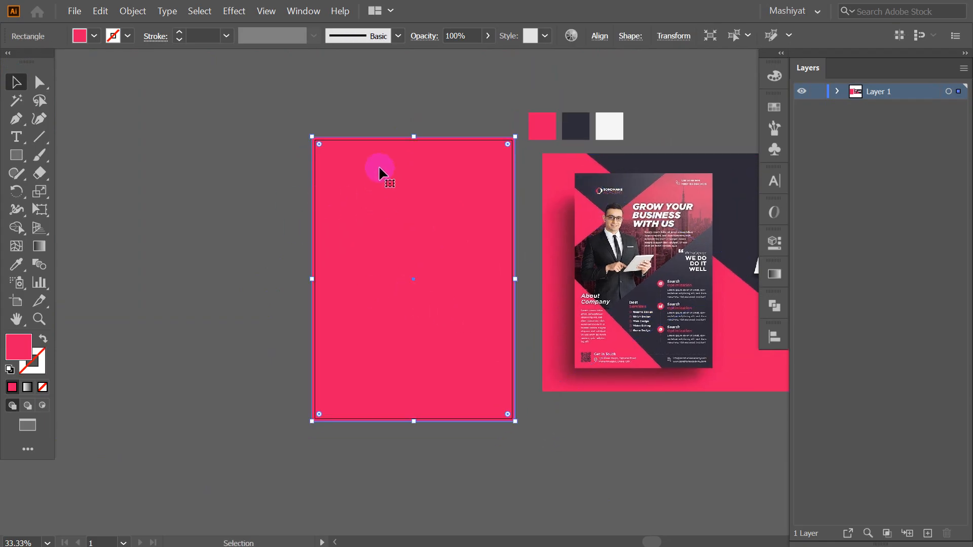
shift+click(323, 218)
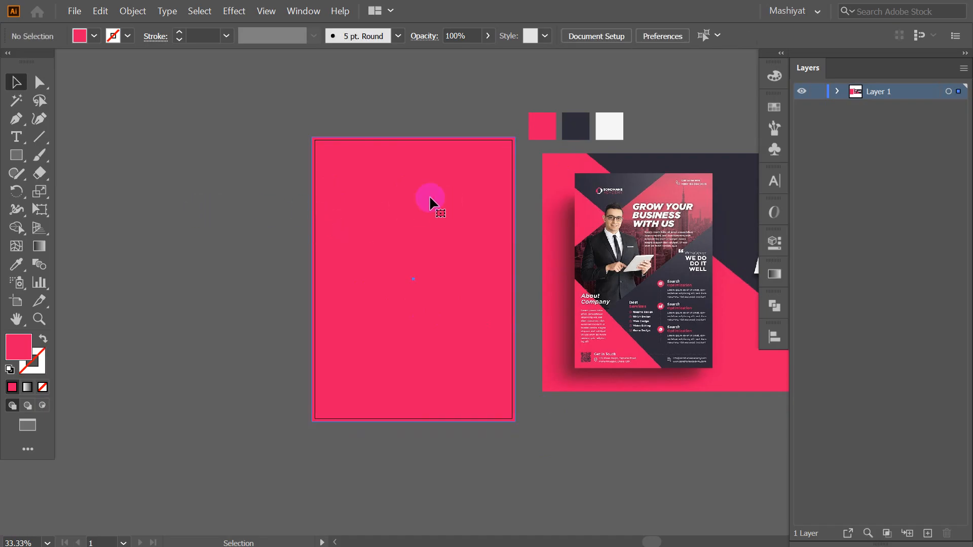
click(430, 202)
click(192, 120)
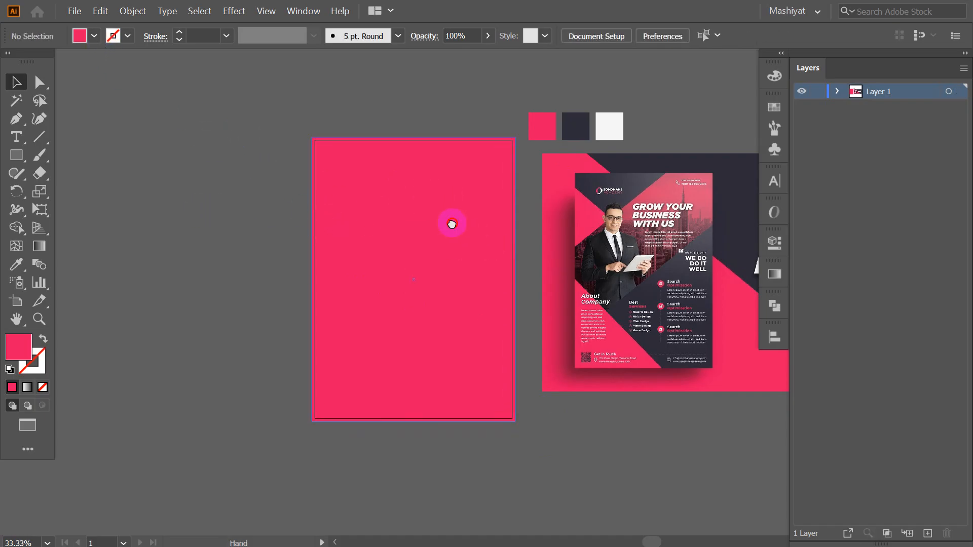
scroll(490, 261, down, 1)
click(370, 178)
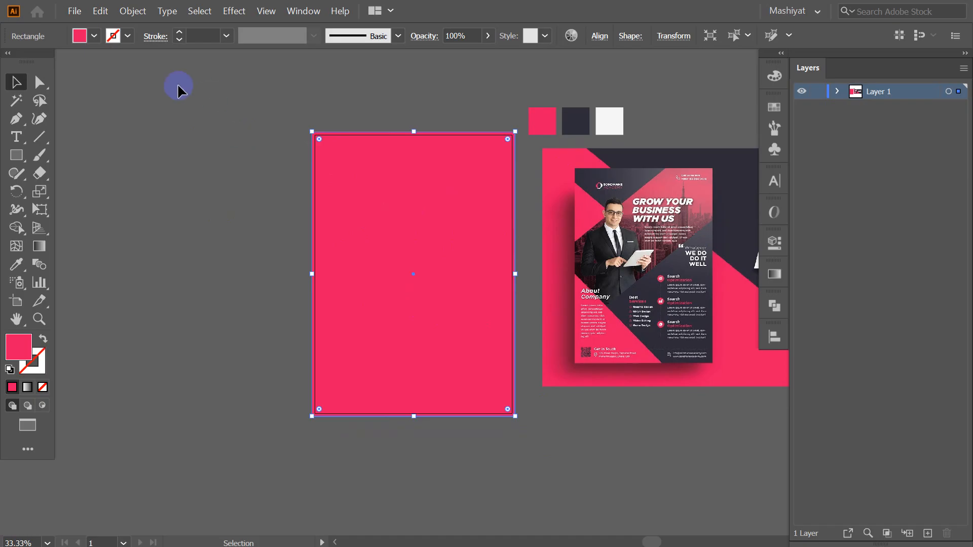
Change its fill to a green swatch from the control bar's Fill dropdown
click(98, 35)
click(85, 72)
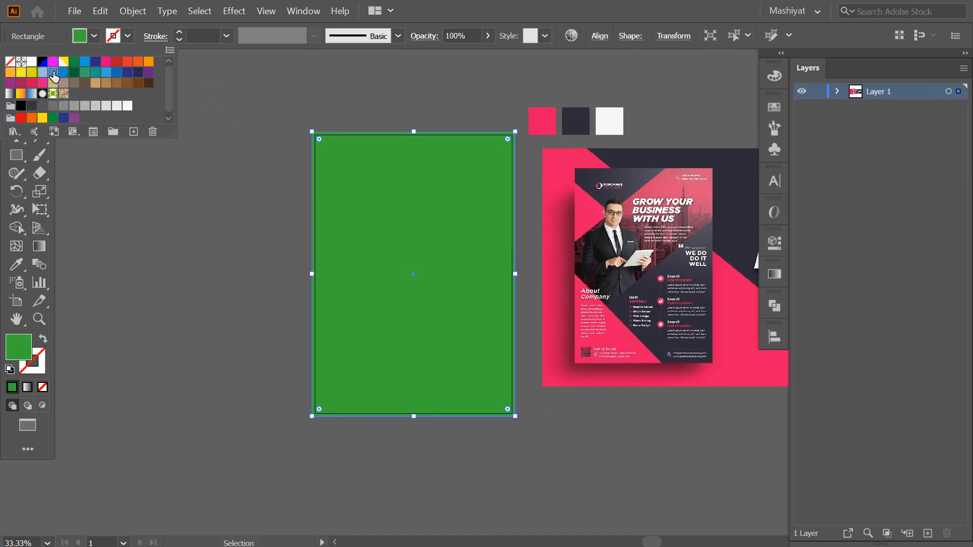
click(208, 147)
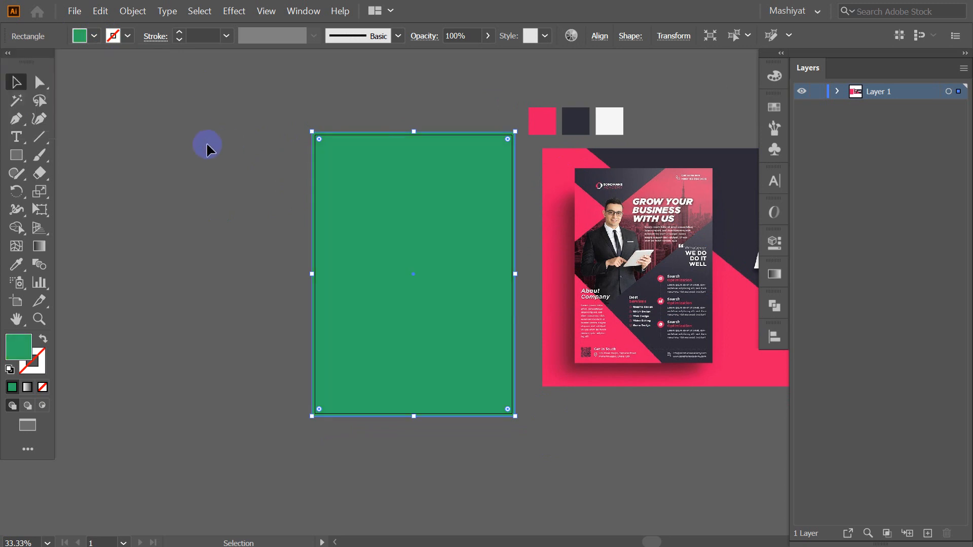
click(288, 174)
drag(252, 232, 224, 254)
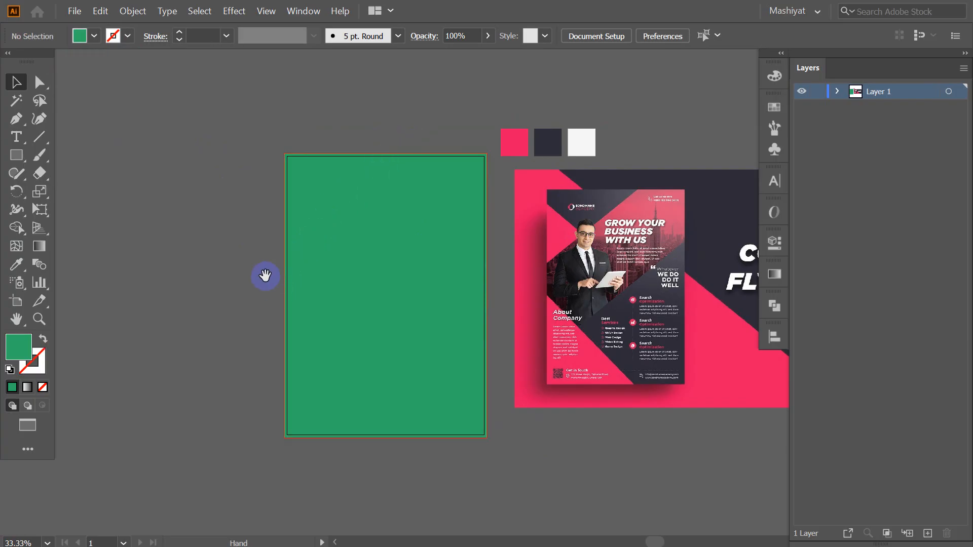
scroll(261, 258, up, 1)
scroll(294, 221, up, 1)
scroll(294, 221, down, 1)
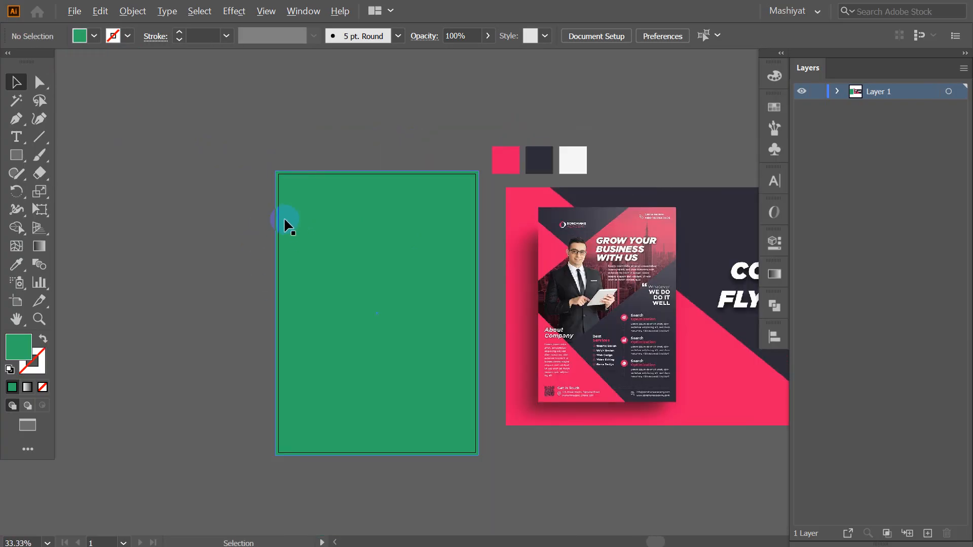
Draw a square over the page's top-left corner and delete its lower-right anchor to make a triangle
click(27, 159)
drag(158, 103, 305, 249)
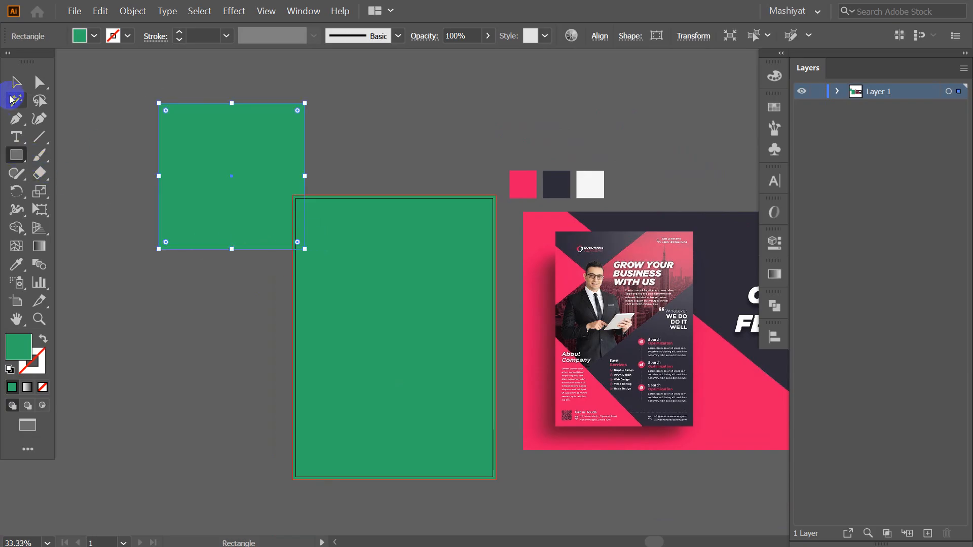
click(16, 82)
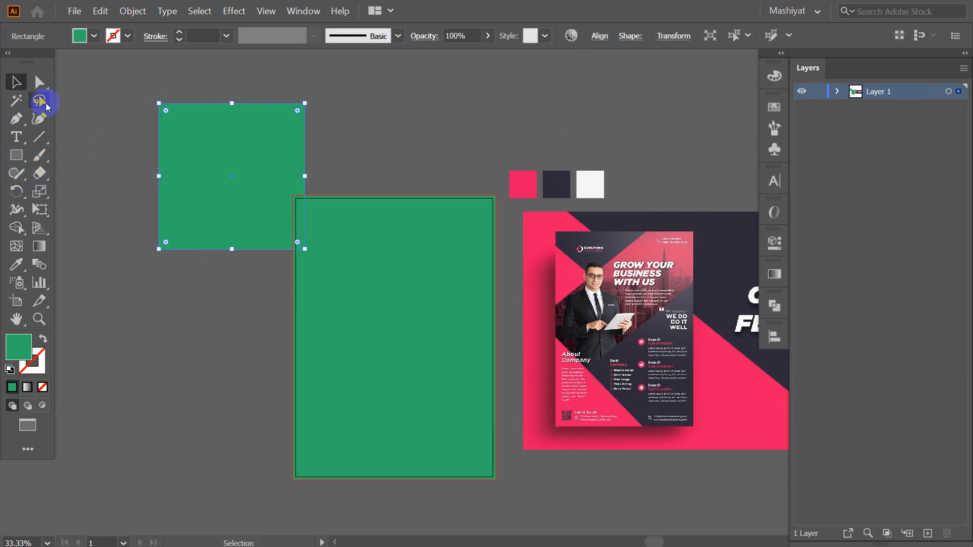
click(39, 83)
click(217, 178)
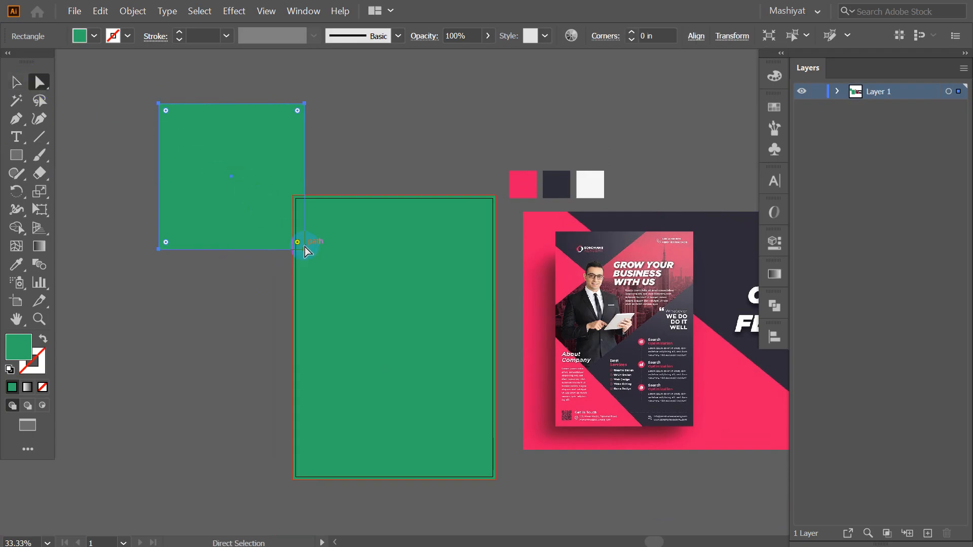
drag(305, 250, 307, 251)
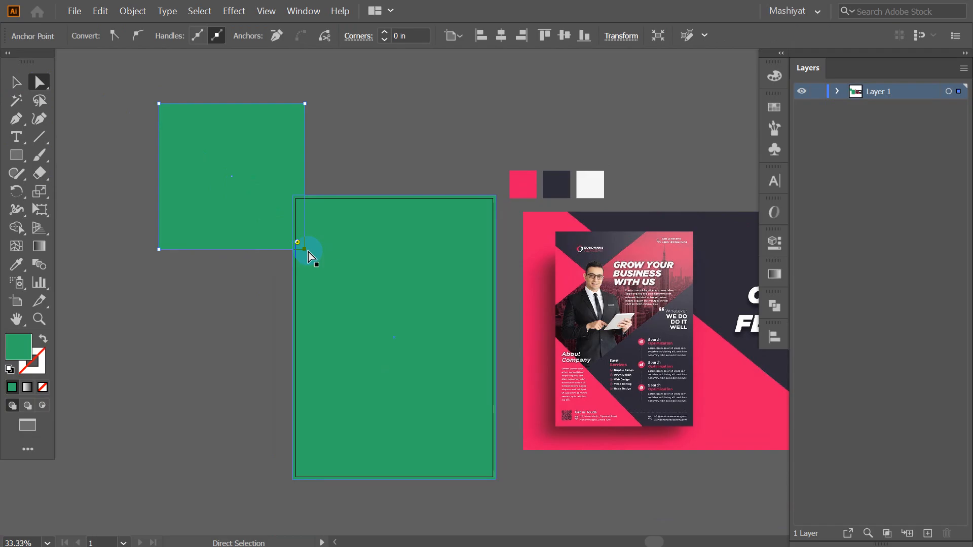
key(Delete)
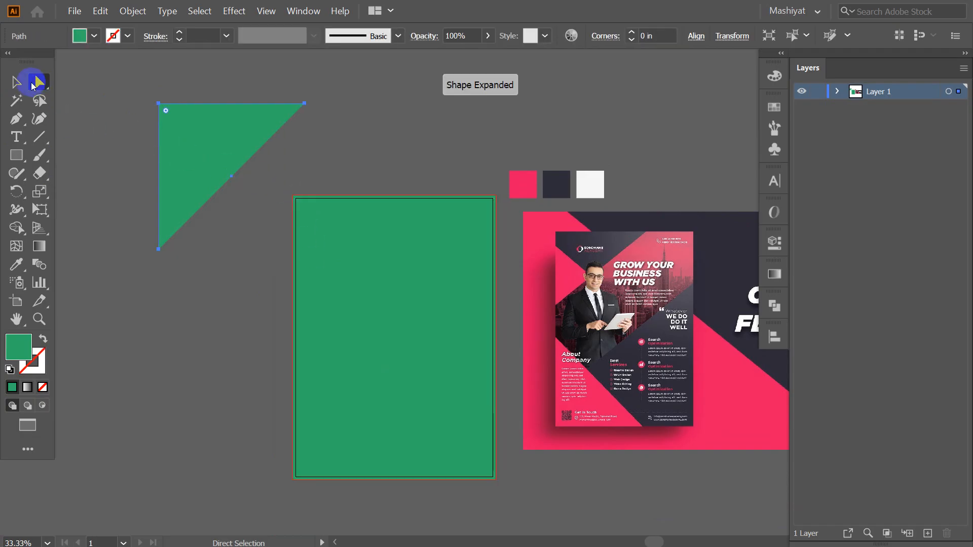
Give the triangle the pink swatch colour and fit it into the page's top-left corner
click(17, 82)
click(80, 377)
drag(193, 173, 327, 264)
click(345, 177)
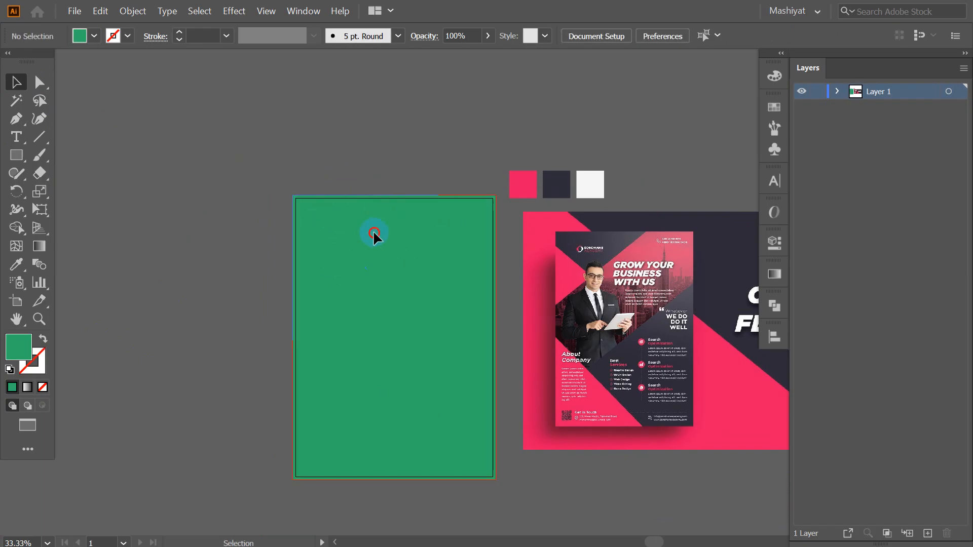
drag(373, 230, 335, 199)
click(17, 264)
click(522, 184)
click(13, 81)
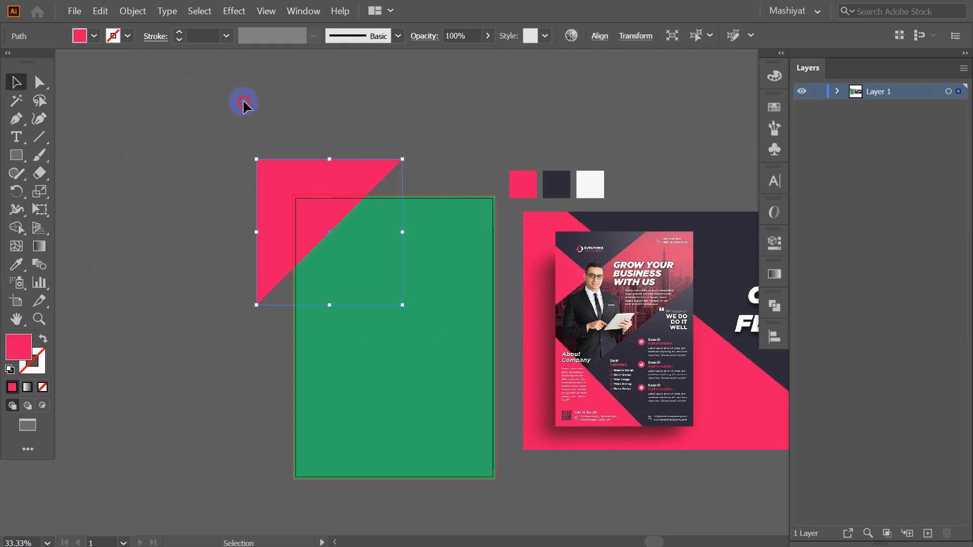
click(246, 102)
drag(329, 194, 348, 176)
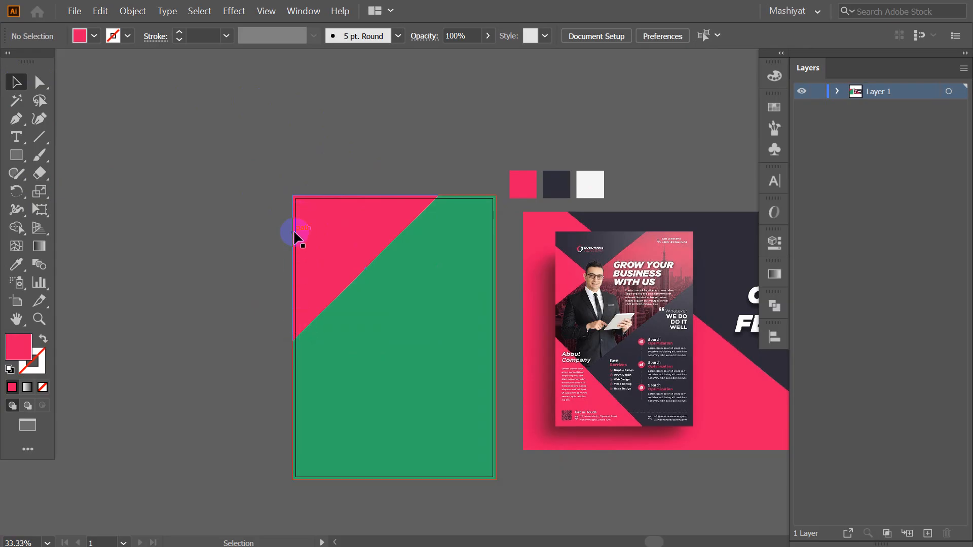
Raise the pink triangle's lower-left anchor up along the page edge with Direct Selection
scroll(329, 300, up, 2)
click(41, 82)
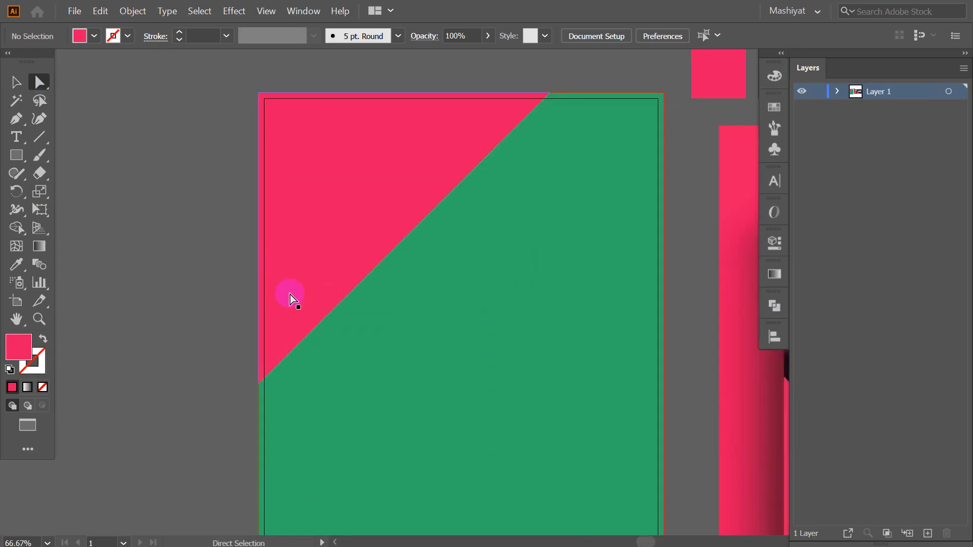
click(261, 208)
click(259, 385)
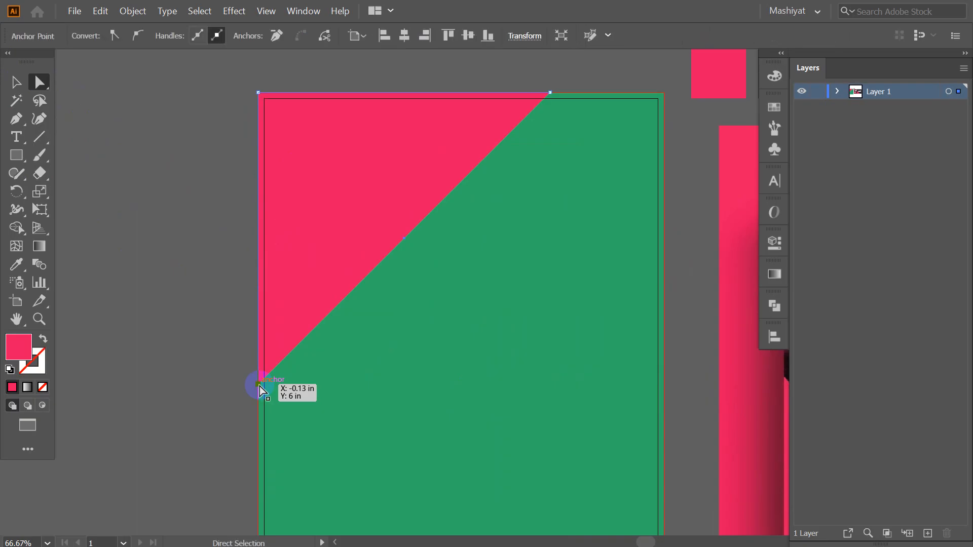
click(259, 382)
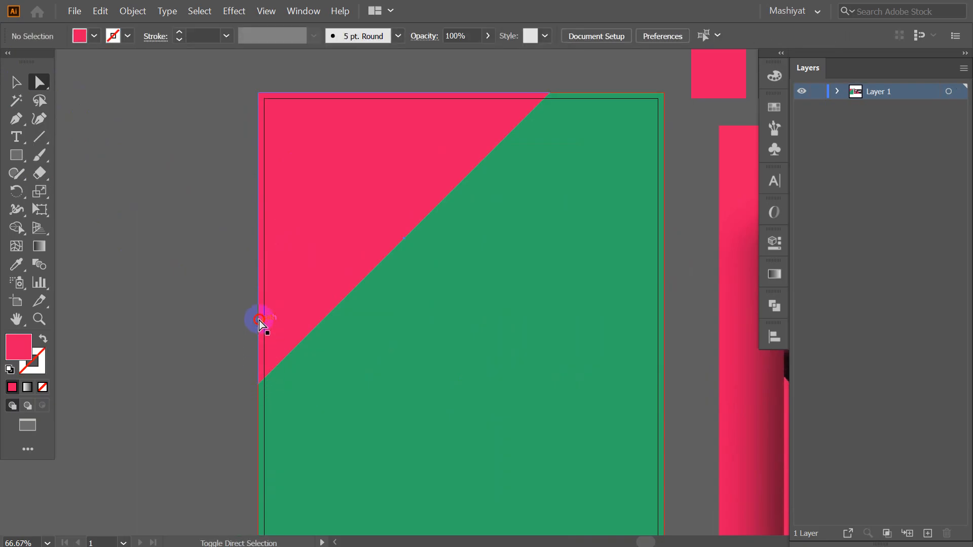
click(260, 388)
drag(259, 385, 346, 307)
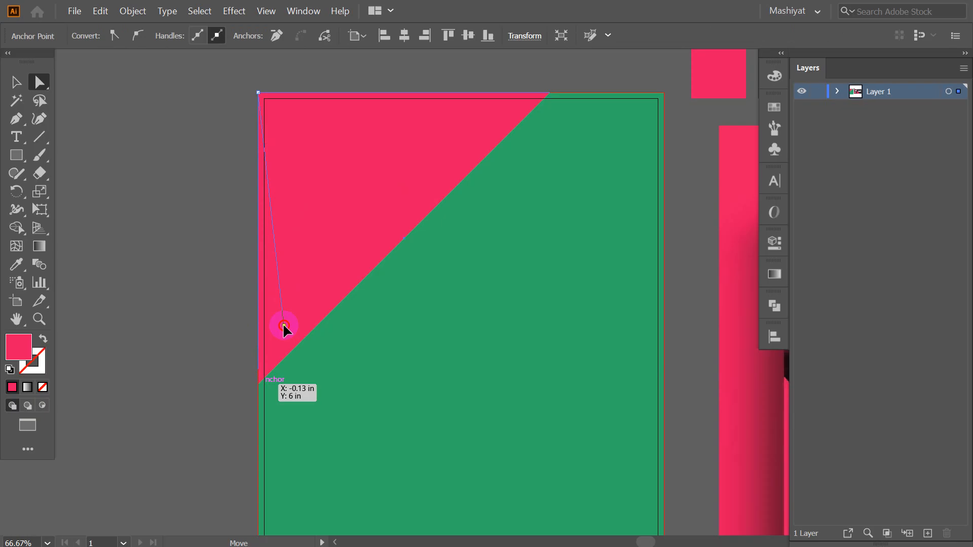
drag(258, 278, 257, 279)
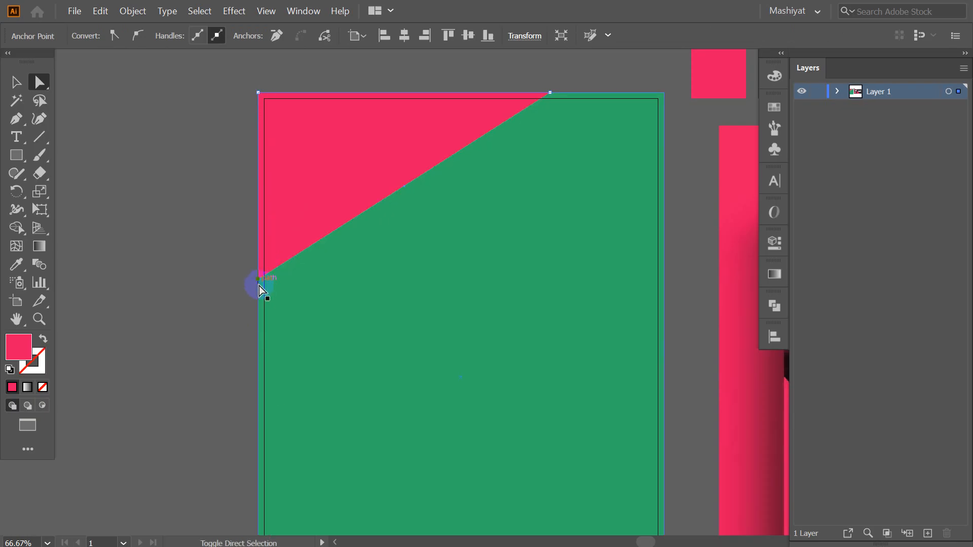
scroll(322, 242, down, 3)
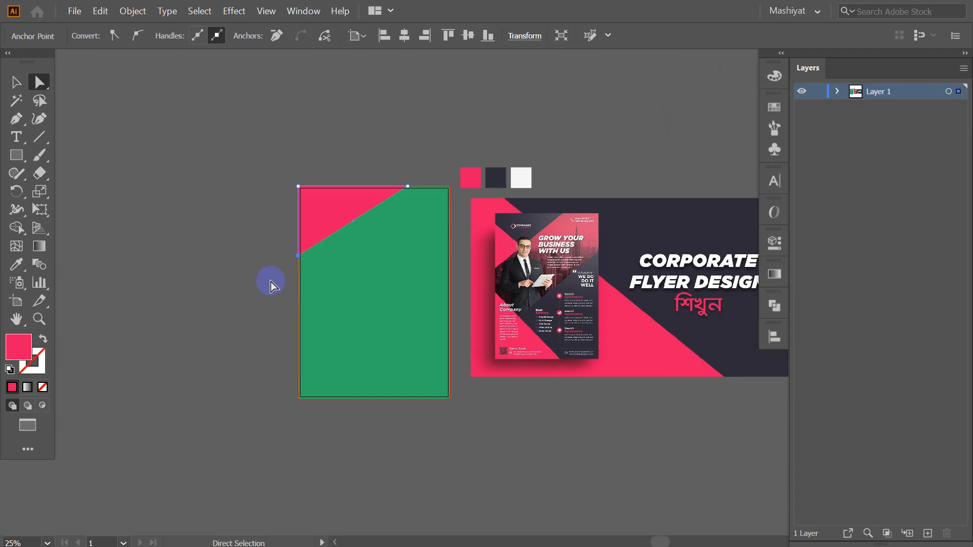
Select the pink triangle and delete it
click(16, 82)
click(190, 259)
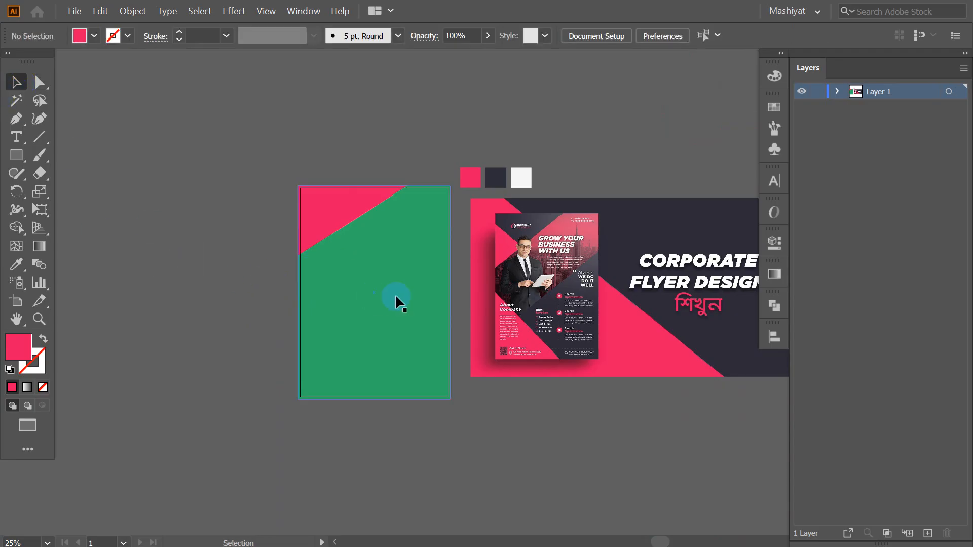
scroll(329, 233, up, 1)
click(328, 202)
click(334, 231)
key(Delete)
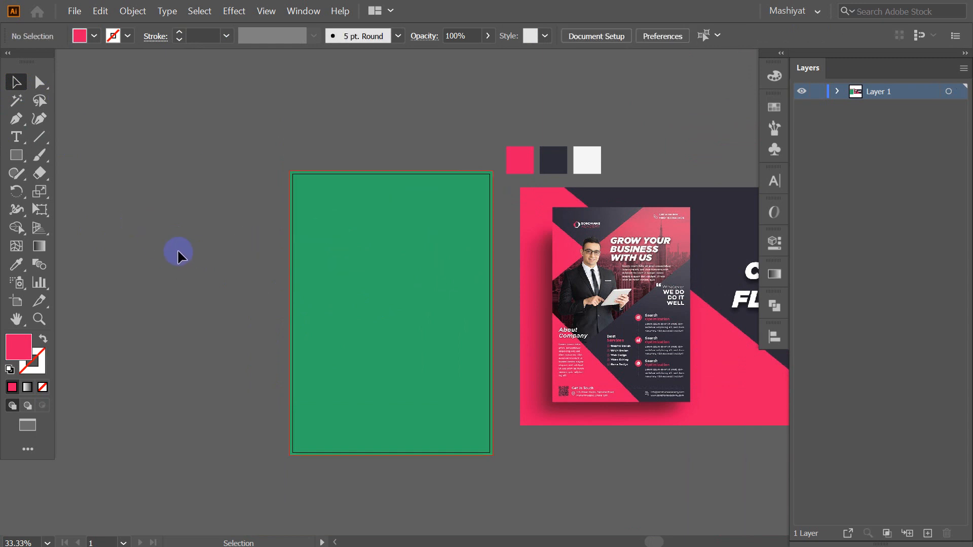
Draw a large square over the page's upper-left area and fill it with the dark navy swatch
drag(178, 252, 226, 252)
scroll(240, 251, down, 1)
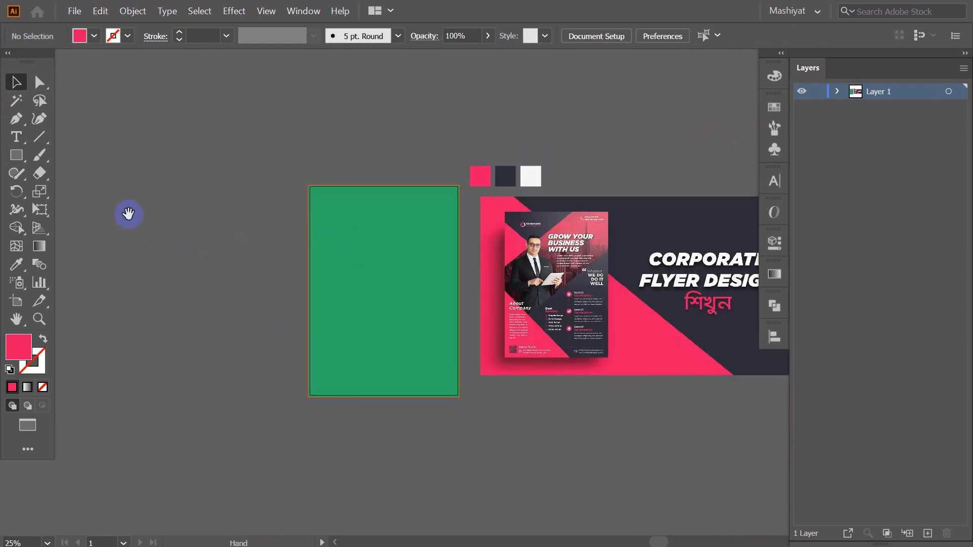
click(15, 155)
drag(117, 135, 324, 343)
click(15, 84)
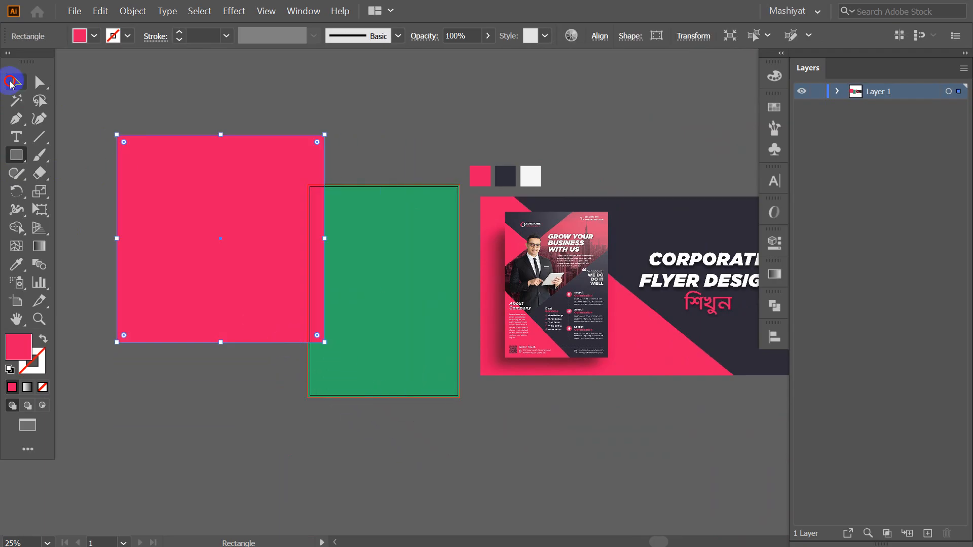
click(17, 264)
click(481, 226)
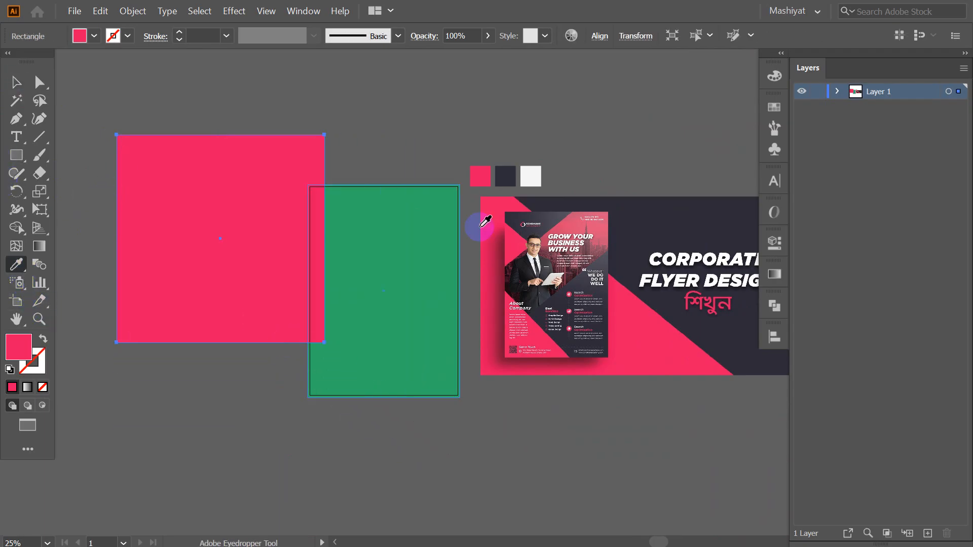
click(505, 176)
click(15, 82)
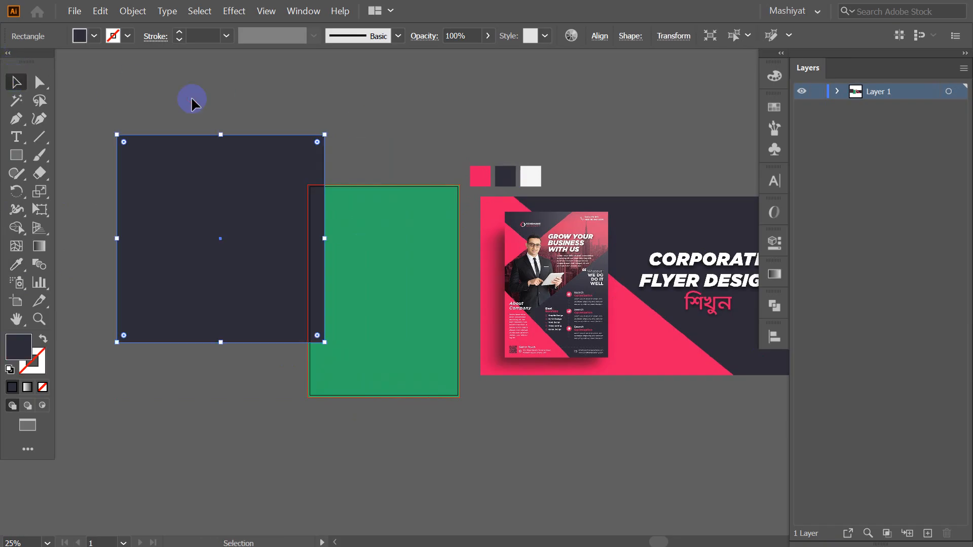
Rotate the navy square 45° into a diamond and move it over the page's top-left corner
scroll(210, 190, up, 1)
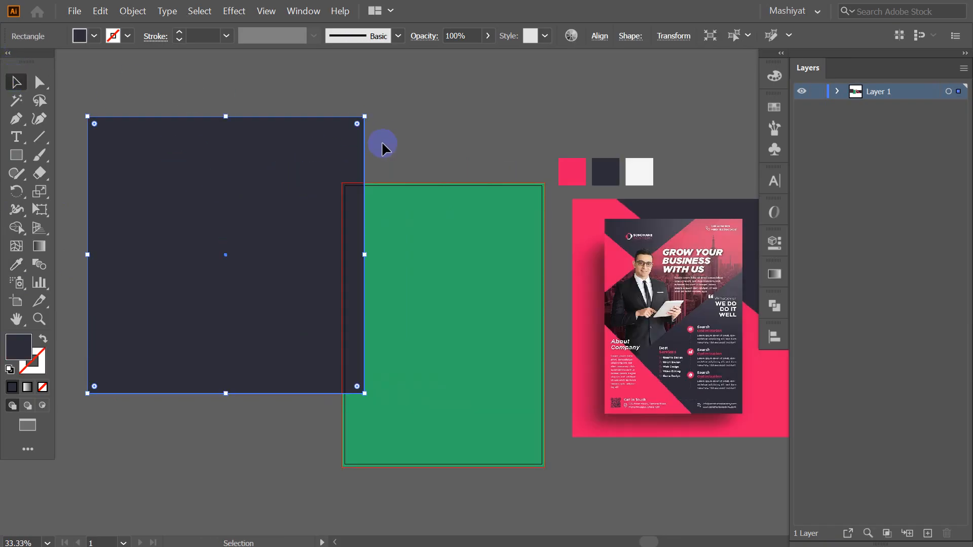
drag(371, 106, 387, 219)
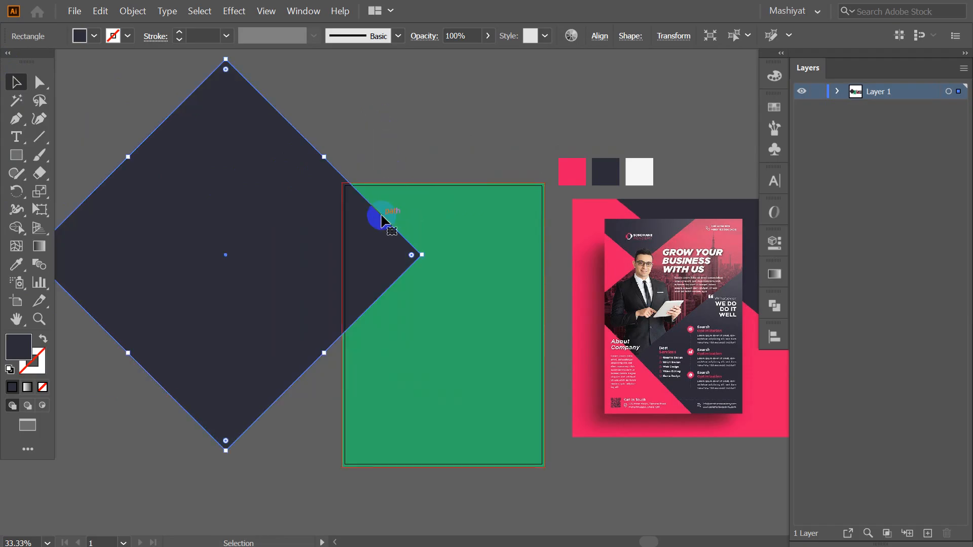
click(350, 121)
scroll(375, 141, down, 2)
scroll(382, 219, up, 1)
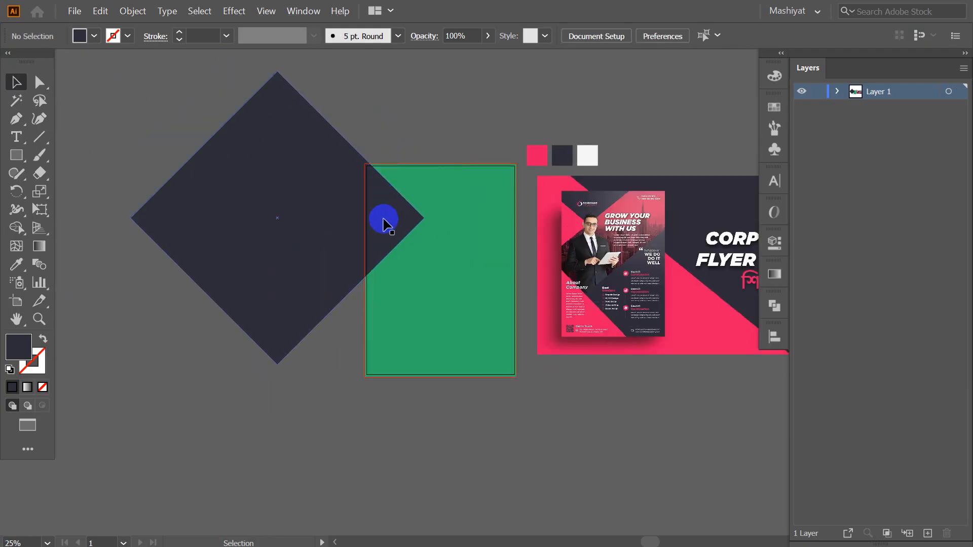
mouse_move(252, 239)
mouse_down()
mouse_move(298, 207)
mouse_move(257, 226)
mouse_up()
scroll(582, 245, up, 2)
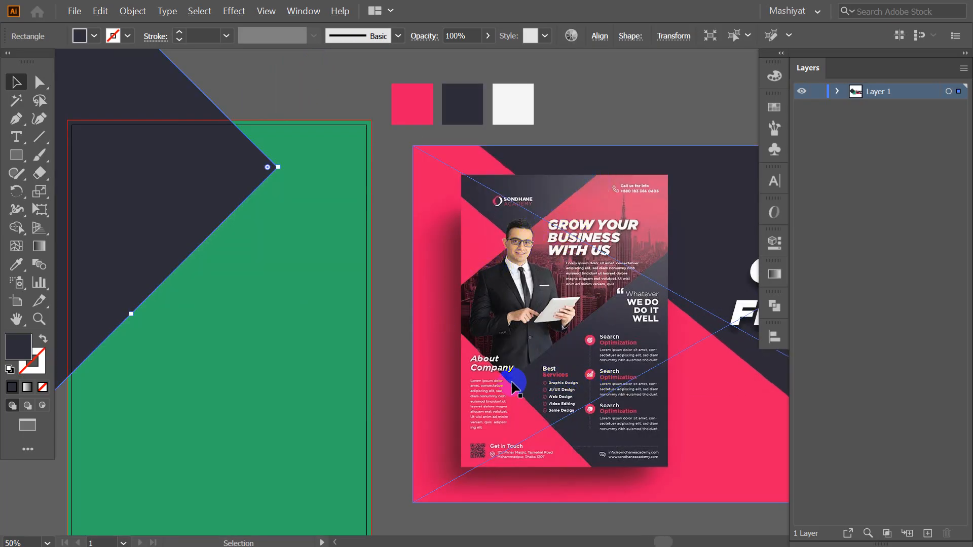
scroll(661, 200, down, 3)
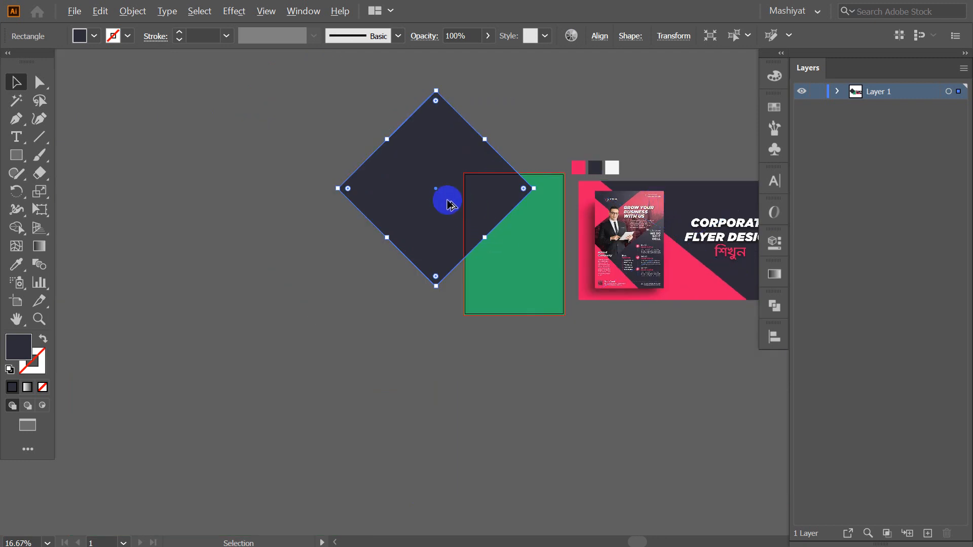
Move the navy diamond up and right, undoing an unwanted rotation of its duplicate
scroll(471, 213, up, 2)
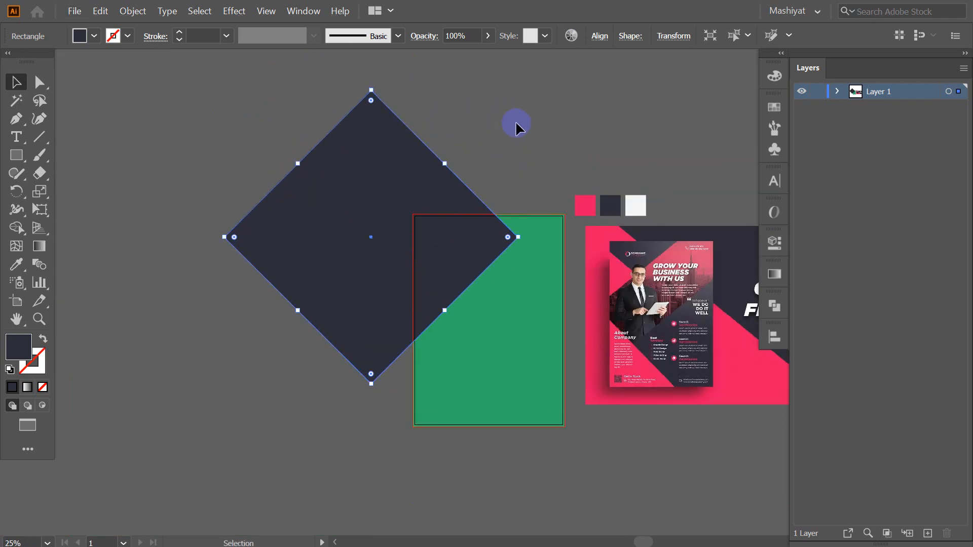
click(516, 126)
drag(399, 195, 572, 356)
click(517, 189)
drag(524, 320, 569, 393)
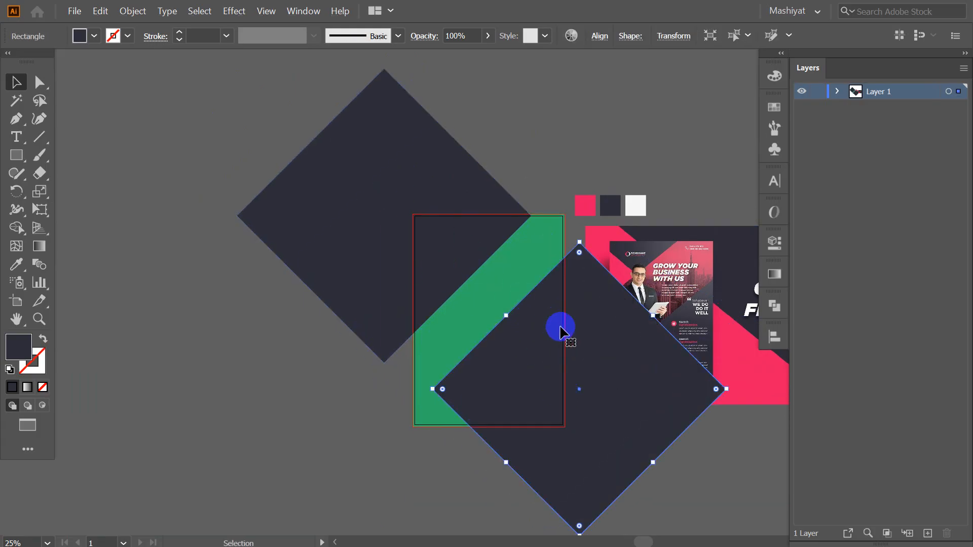
drag(733, 388, 748, 467)
click(747, 464)
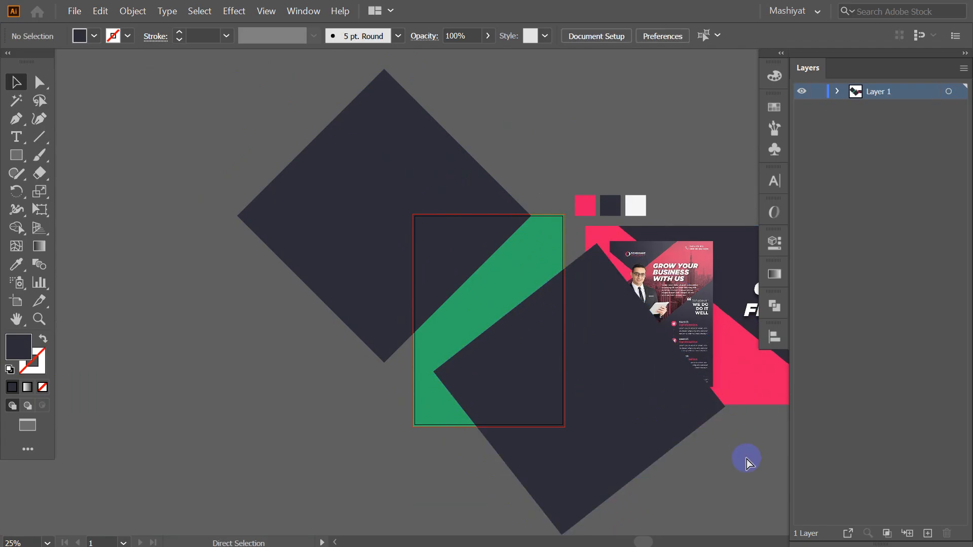
key(ctrl+z)
key(ctrl+z)
key(ctrl+shift+a)
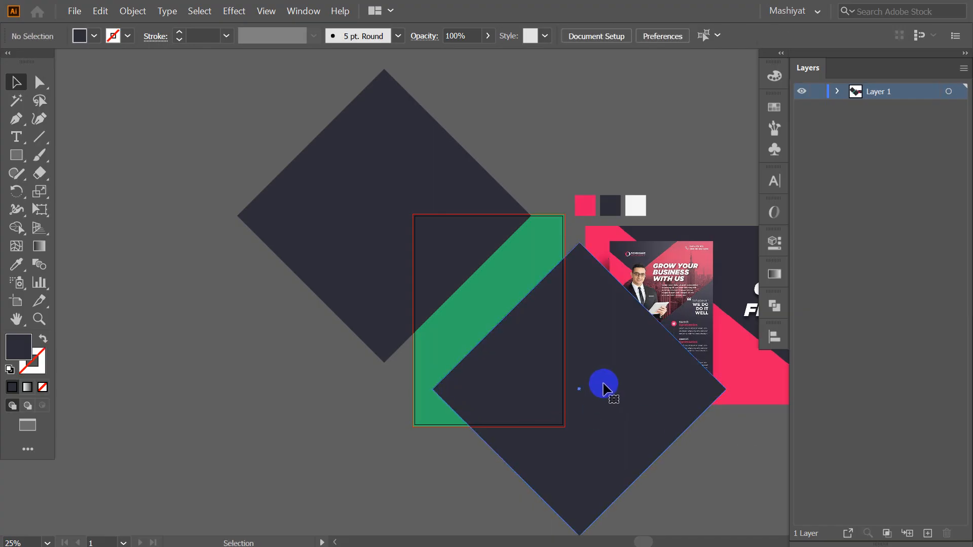
key(ctrl+z)
Raise the navy diamond up and right over the page's top edge
drag(508, 163, 463, 165)
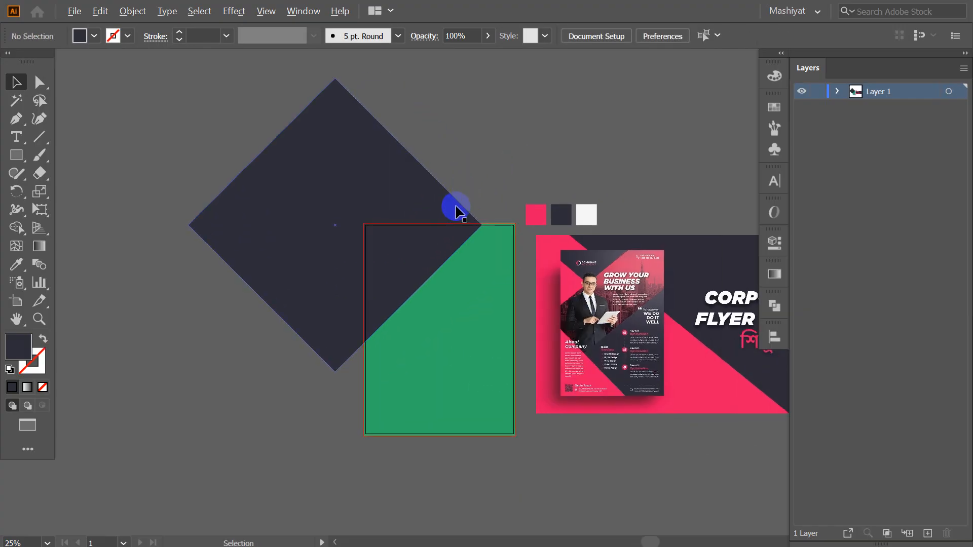
scroll(455, 207, up, 1)
scroll(461, 165, up, 1)
drag(332, 210, 376, 179)
click(556, 160)
Alt-drag a copy of the diamond off the artboard to the lower left
key(space)
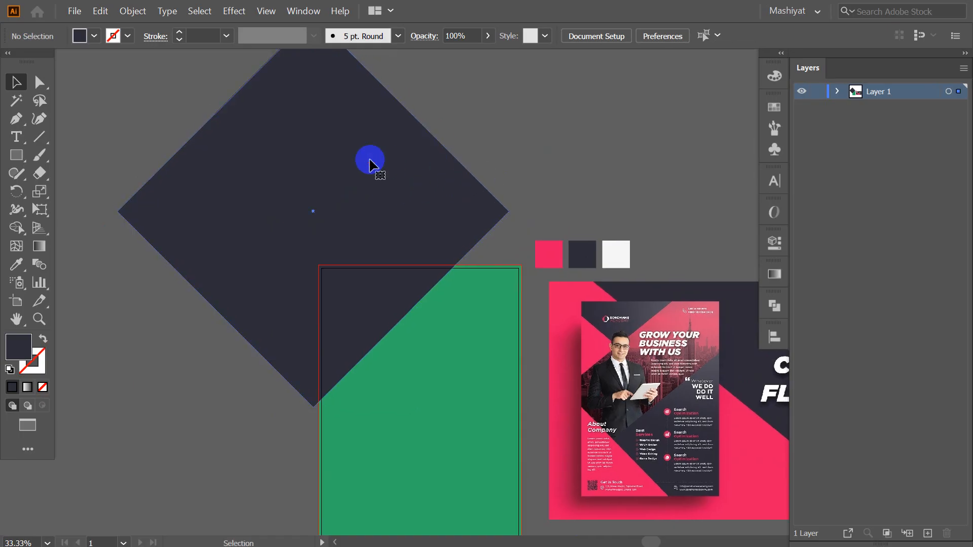
click(369, 159)
drag(463, 158, 466, 146)
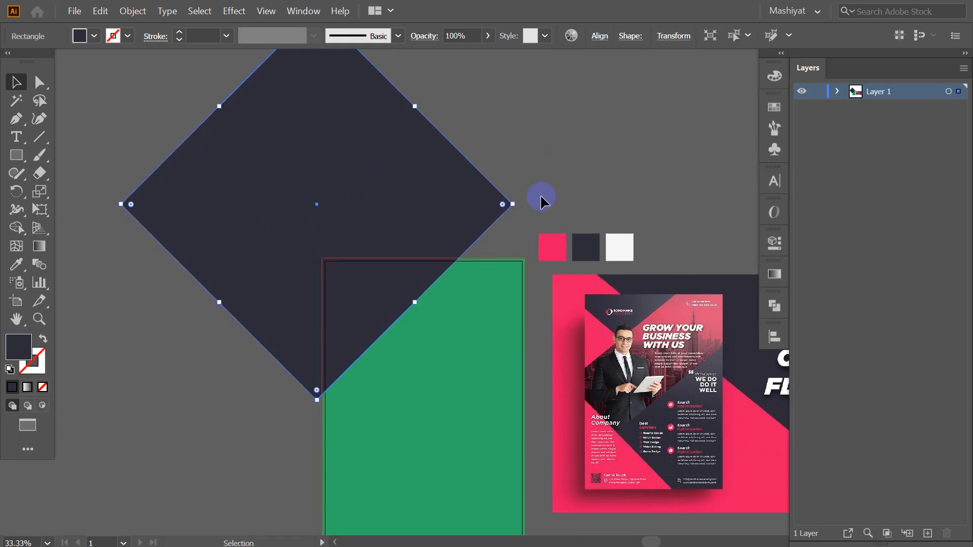
scroll(541, 173, down, 1)
scroll(557, 157, down, 1)
drag(473, 159, 247, 379)
click(546, 129)
scroll(553, 126, up, 2)
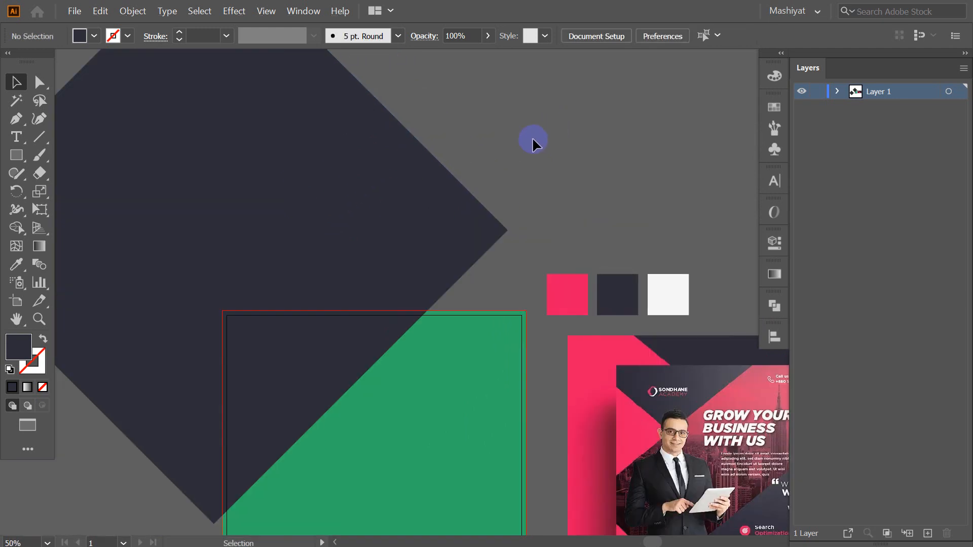
click(462, 187)
scroll(461, 187, down, 2)
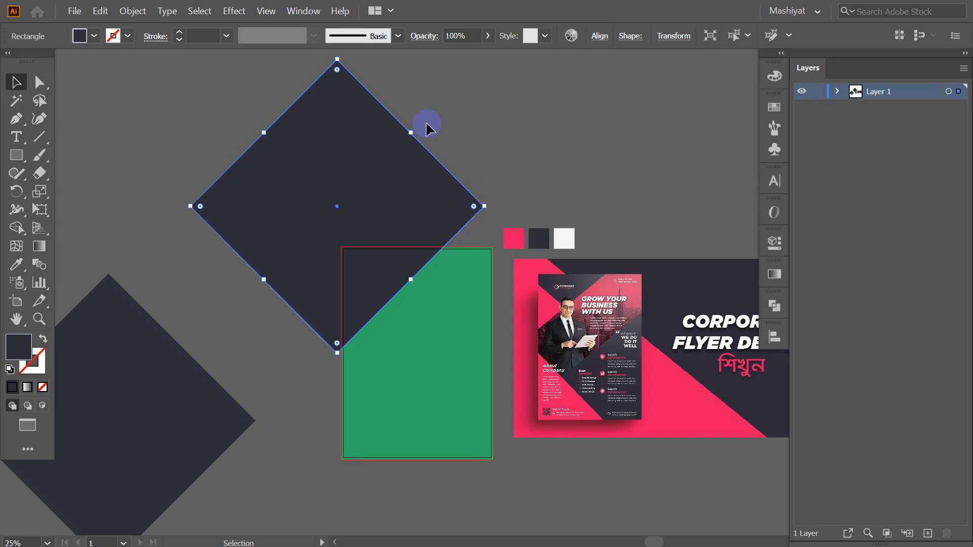
Tilt the top navy diamond to about 306 degrees
drag(418, 130, 426, 142)
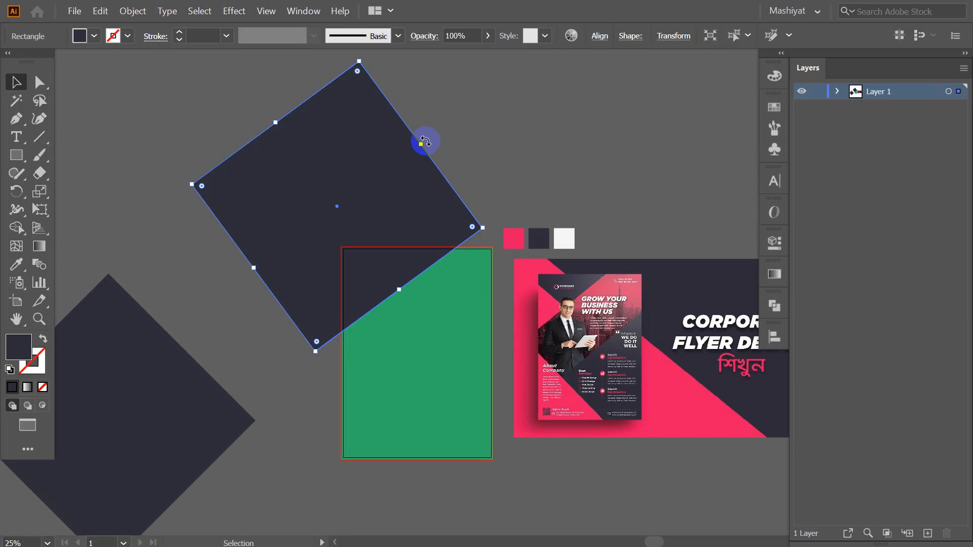
click(492, 122)
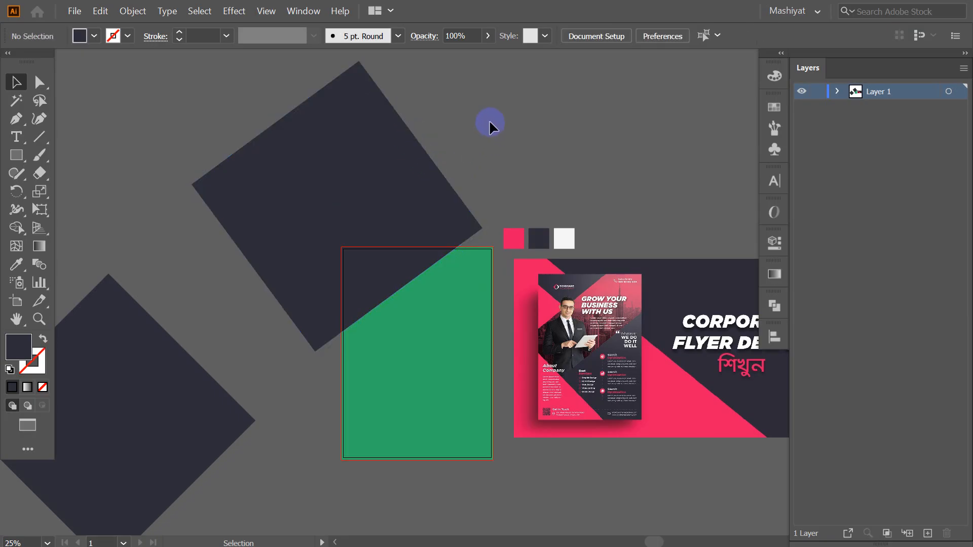
scroll(391, 188, up, 1)
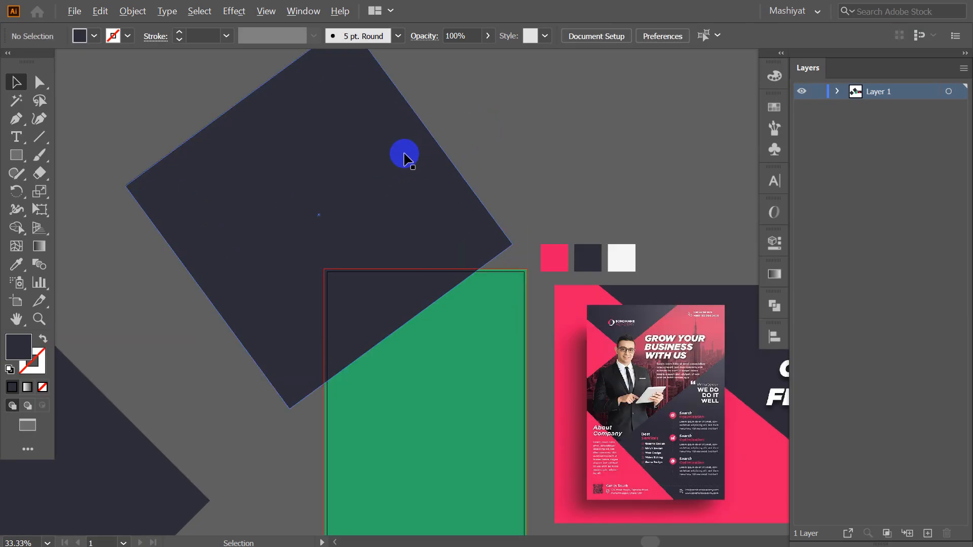
scroll(402, 154, down, 2)
Delete the lower-left diamond copy
click(171, 400)
key(Delete)
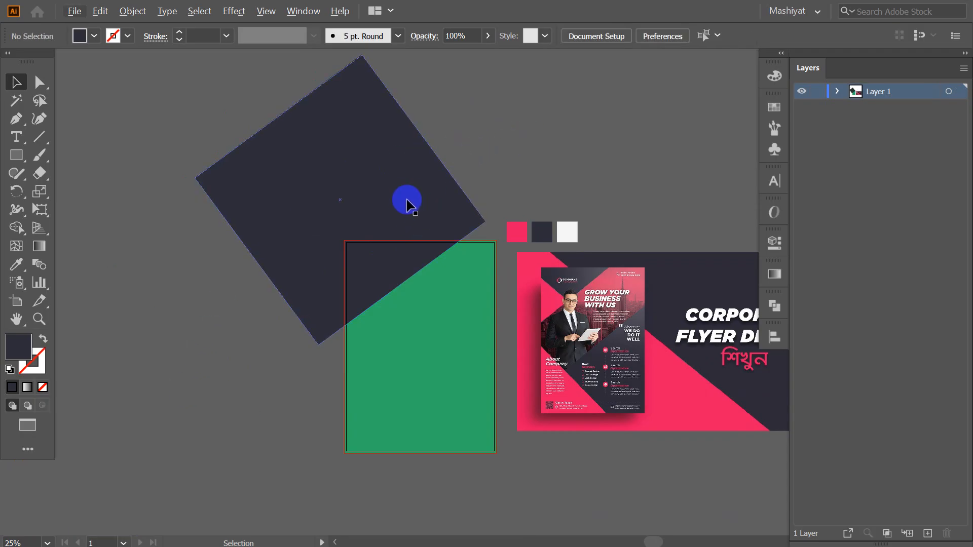
scroll(383, 197, up, 1)
Nudge the tilted navy square into place across the green page's top-left corner
mouse_move(373, 198)
mouse_down()
mouse_move(356, 189)
mouse_move(386, 198)
mouse_up()
click(569, 160)
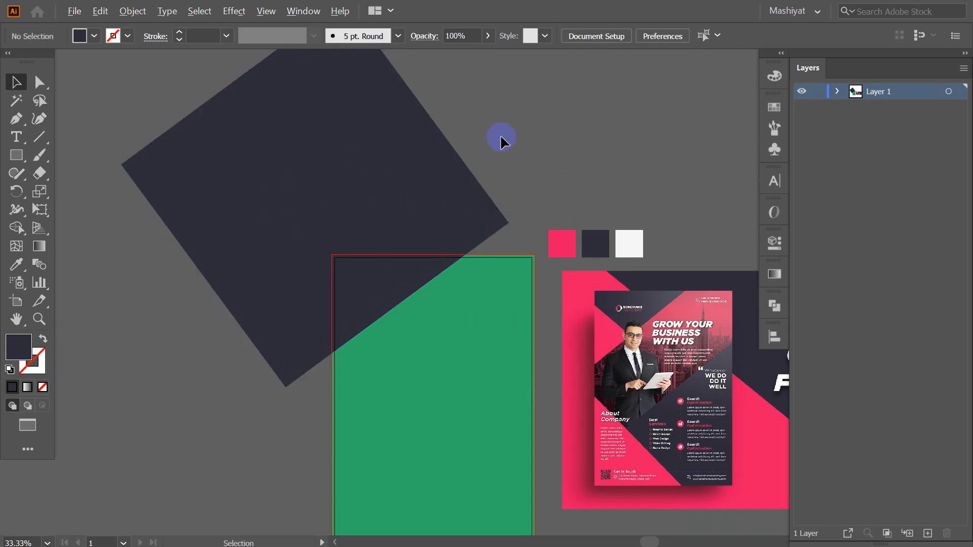
scroll(500, 134, down, 1)
scroll(430, 256, up, 2)
scroll(428, 176, down, 3)
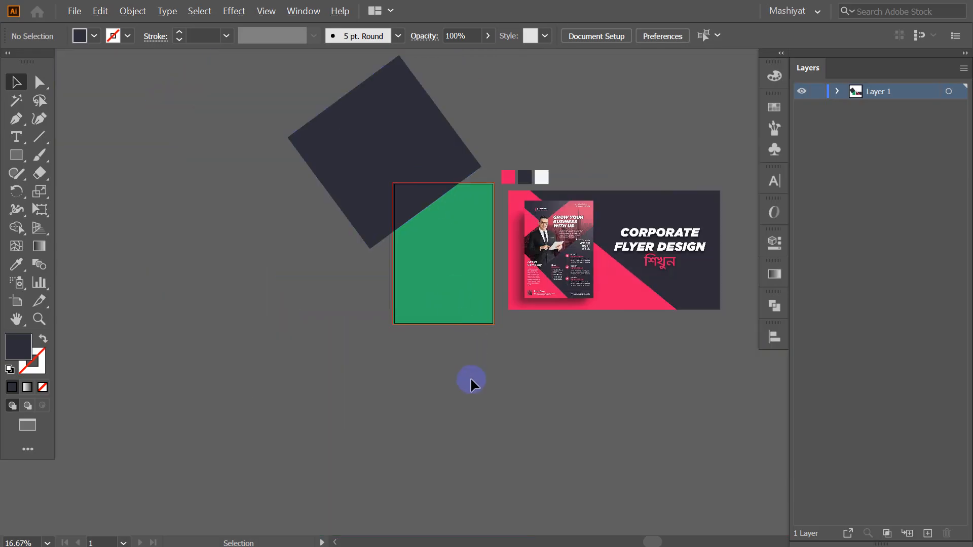
scroll(427, 279, up, 1)
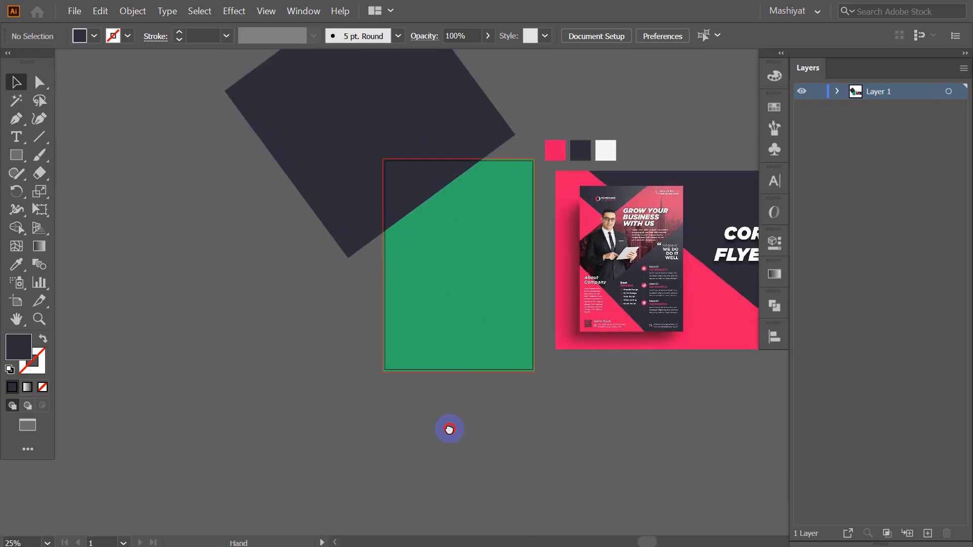
Alt-drag a copy of the tilted navy square down and to the left
drag(376, 133, 235, 402)
click(180, 221)
scroll(258, 265, down, 2)
scroll(258, 265, right, 2)
drag(395, 401, 387, 415)
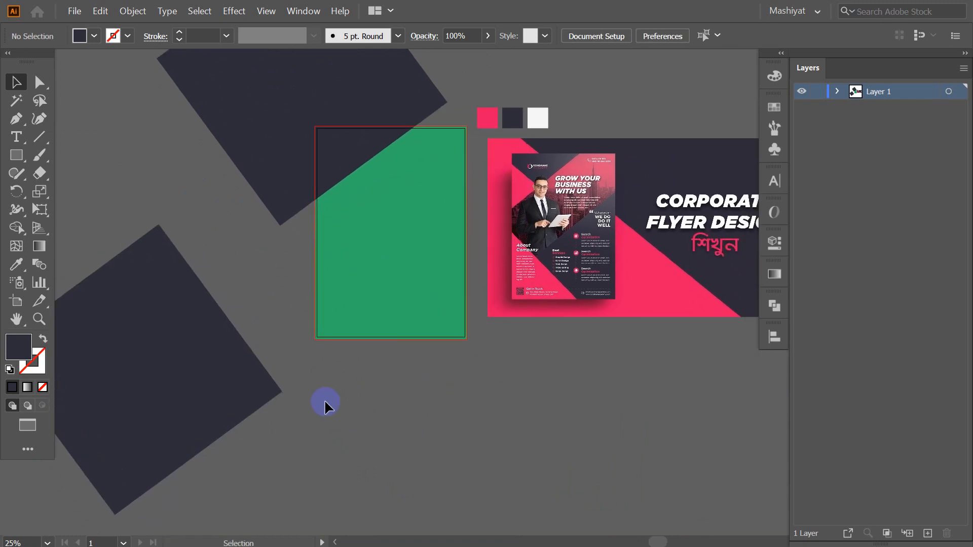
Slide the lower square copy right so it overlaps the page's lower-left side
drag(281, 399, 304, 372)
click(435, 408)
drag(341, 415, 358, 408)
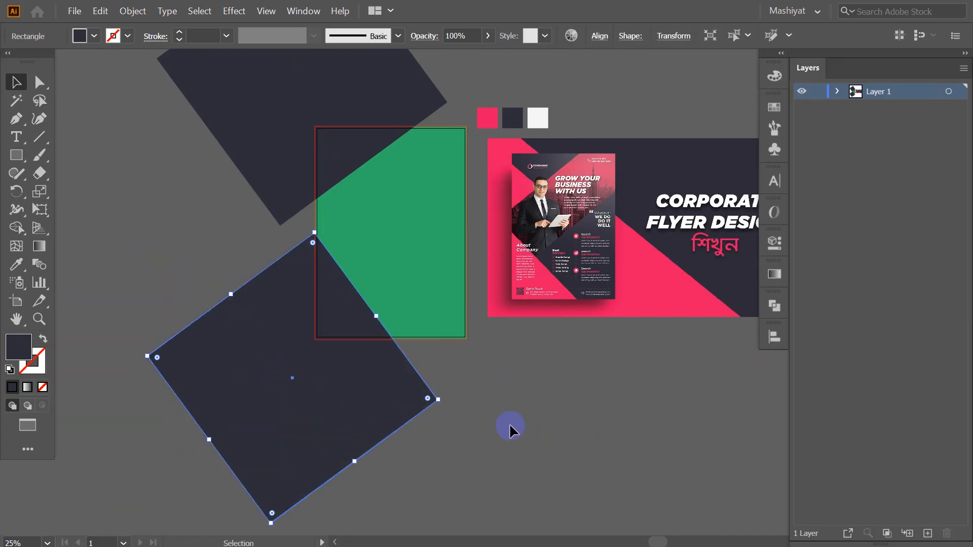
click(509, 423)
scroll(412, 412, up, 1)
scroll(441, 416, up, 1)
drag(469, 419, 477, 409)
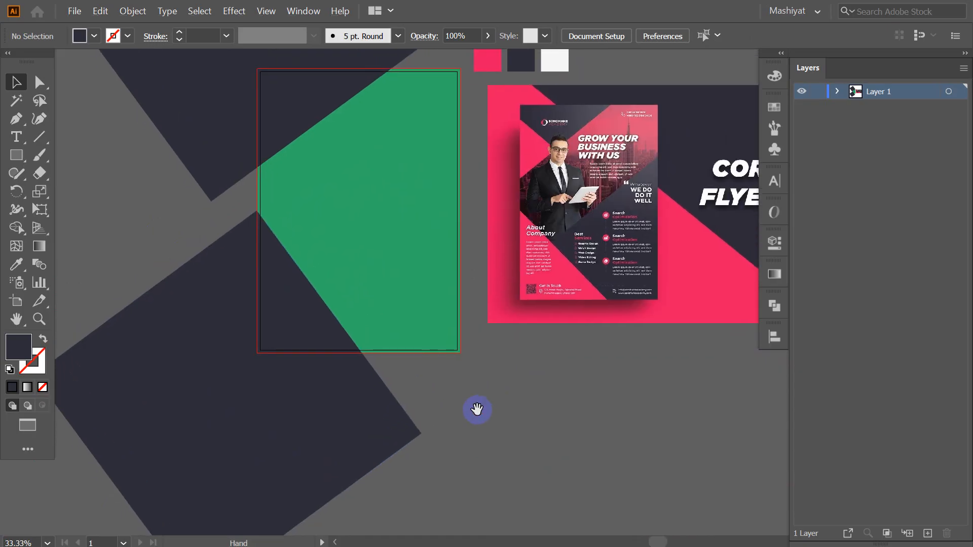
scroll(476, 409, up, 5)
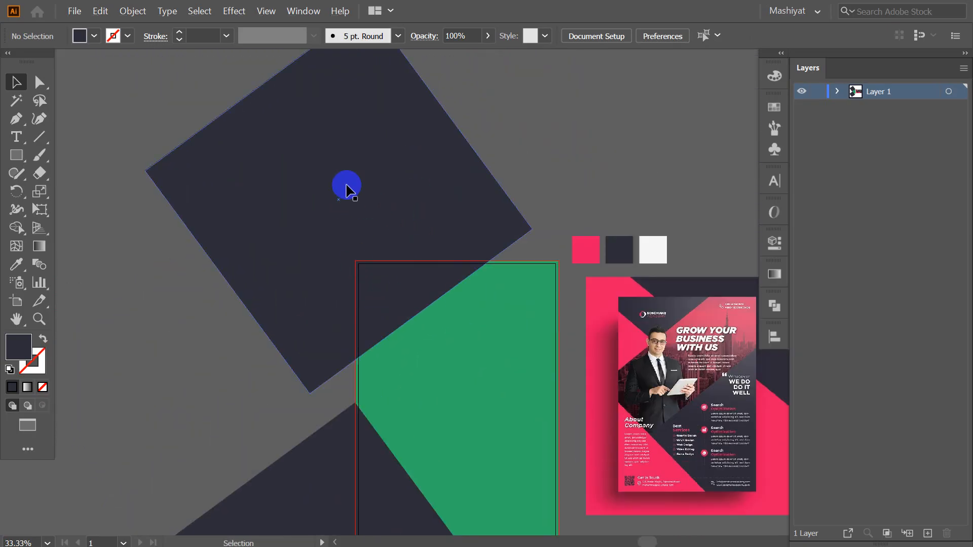
Expand Layer 1 to list its green page rectangles, tilted navy squares and linked flyer
drag(504, 318, 631, 193)
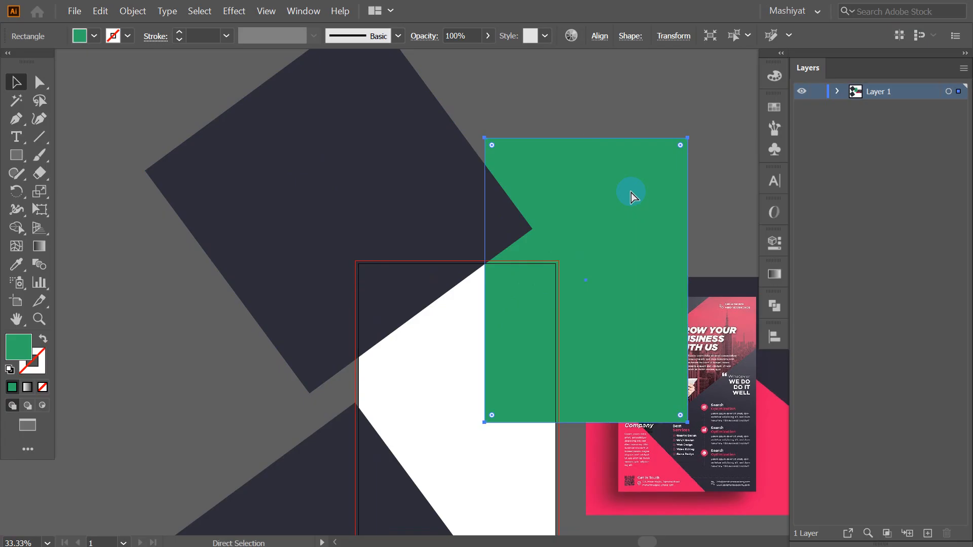
key(ctrl+z)
click(612, 167)
click(500, 336)
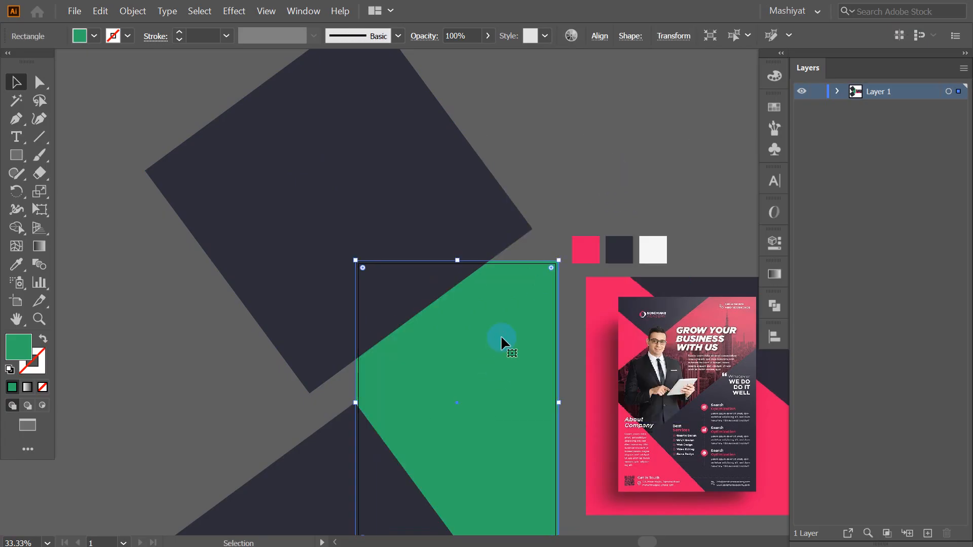
key(a)
key(v)
click(837, 93)
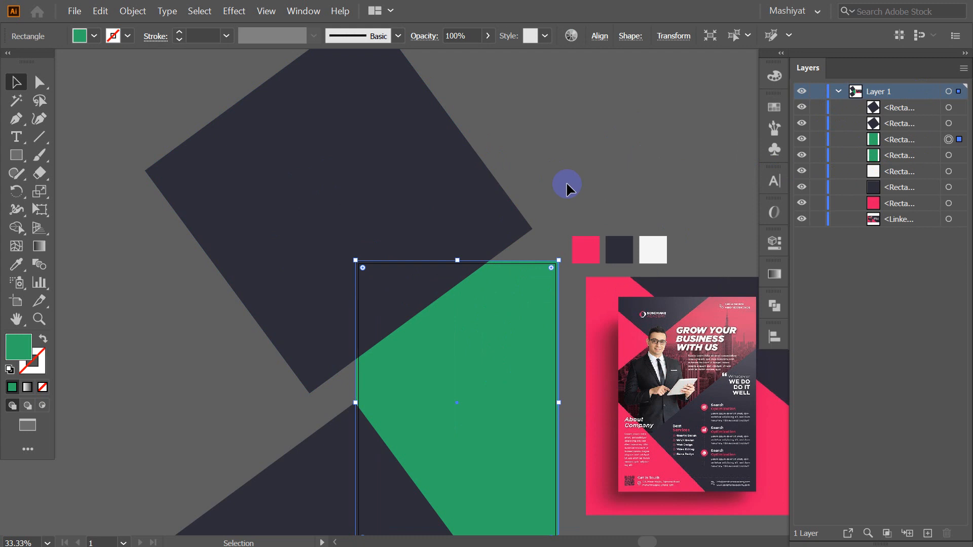
Select the upper tilted navy square together with the green page rectangle
click(583, 174)
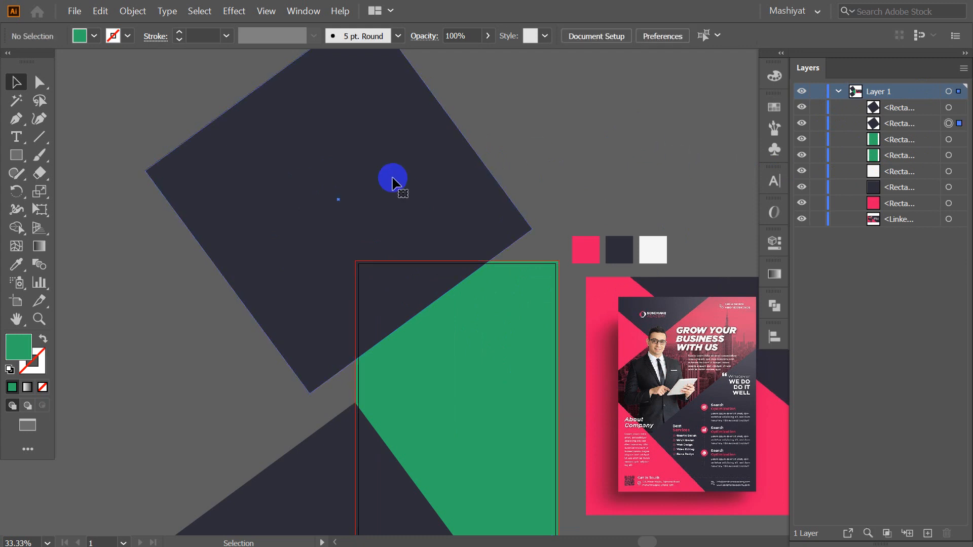
click(393, 181)
shift+click(482, 311)
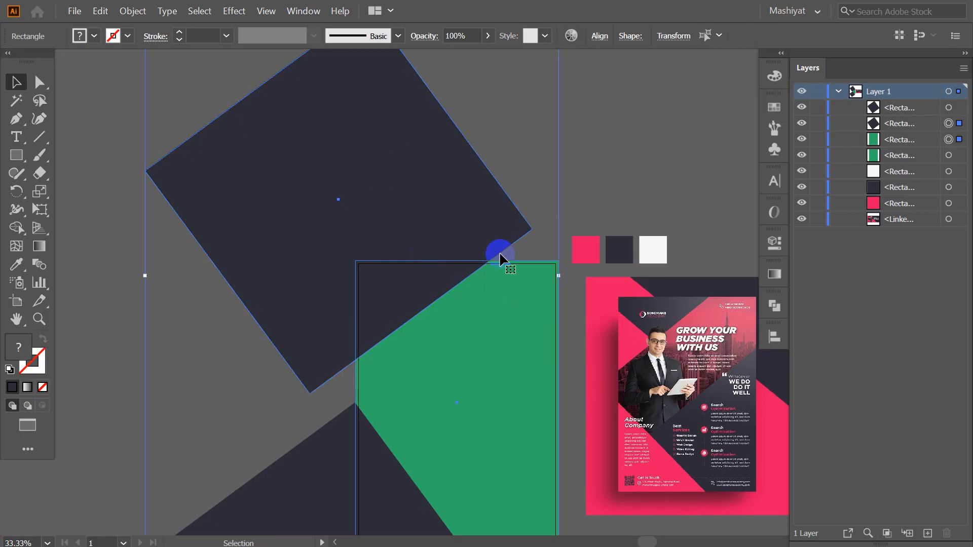
scroll(494, 236, down, 2)
scroll(494, 278, up, 2)
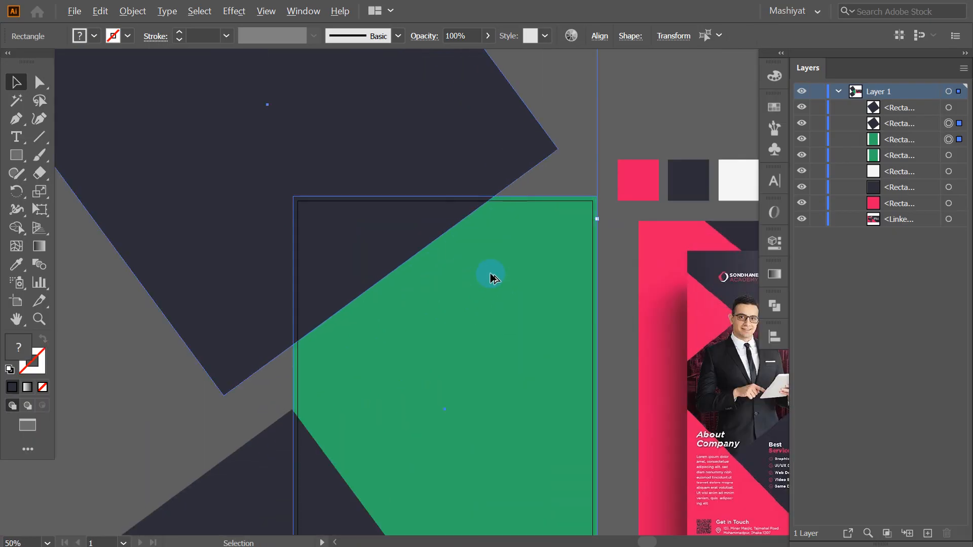
scroll(472, 260, down, 1)
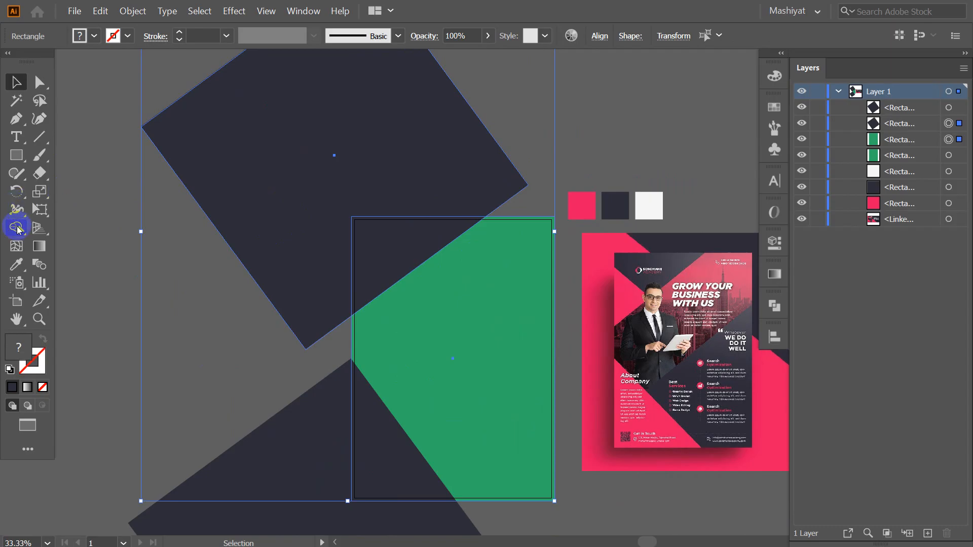
Use Shape Builder to delete the square's part outside the page, leaving a top-left triangle
click(16, 229)
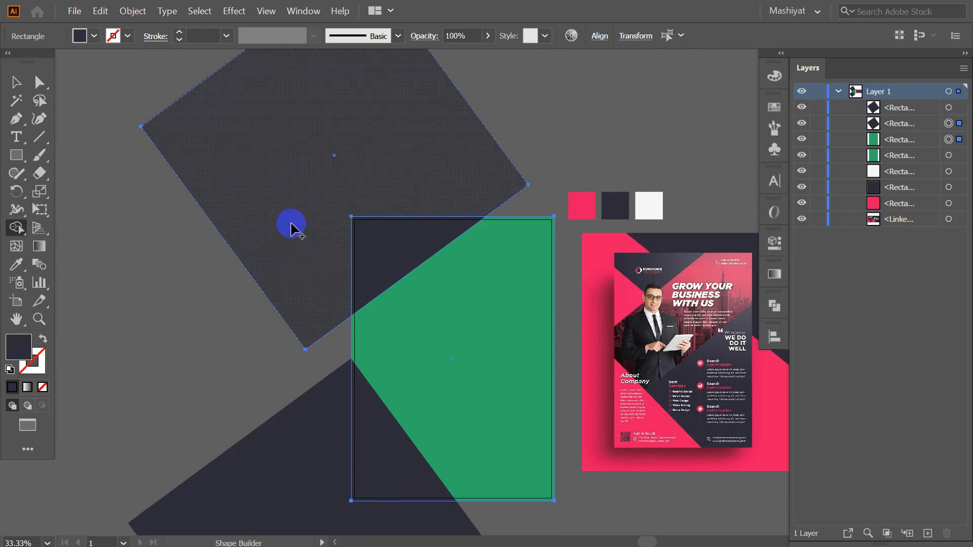
alt+click(291, 222)
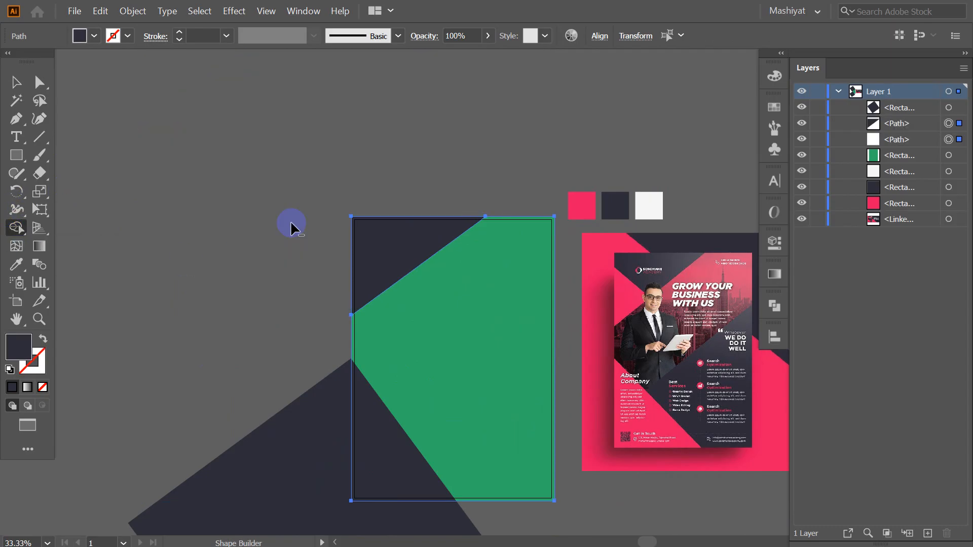
click(17, 81)
click(421, 170)
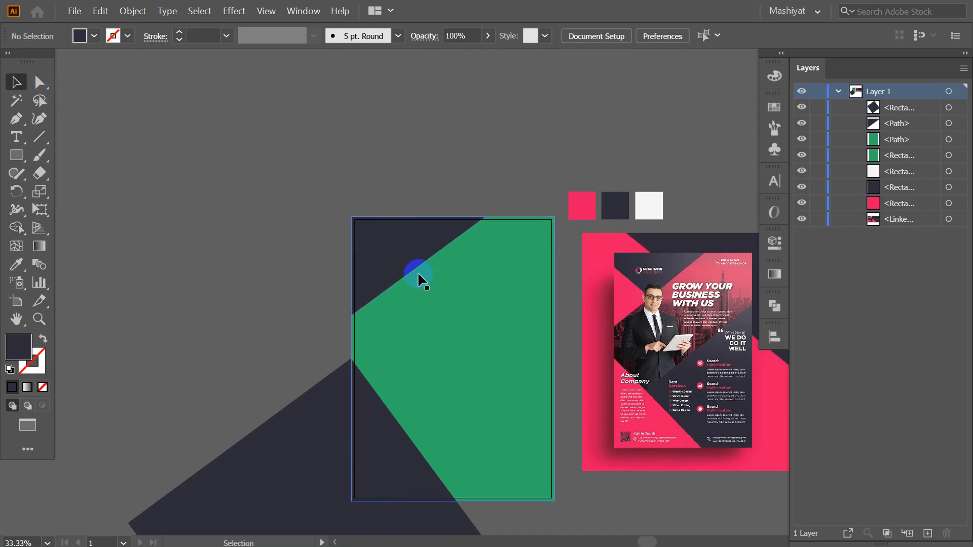
scroll(400, 240, up, 1)
Enlarge the lower tilted navy rectangle by dragging its corner handle
scroll(398, 175, down, 2)
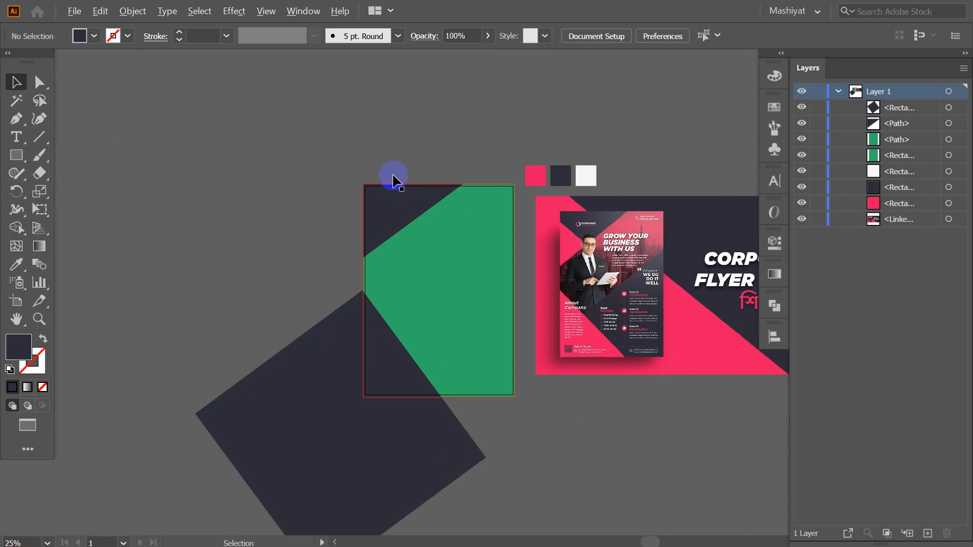
scroll(448, 422, up, 2)
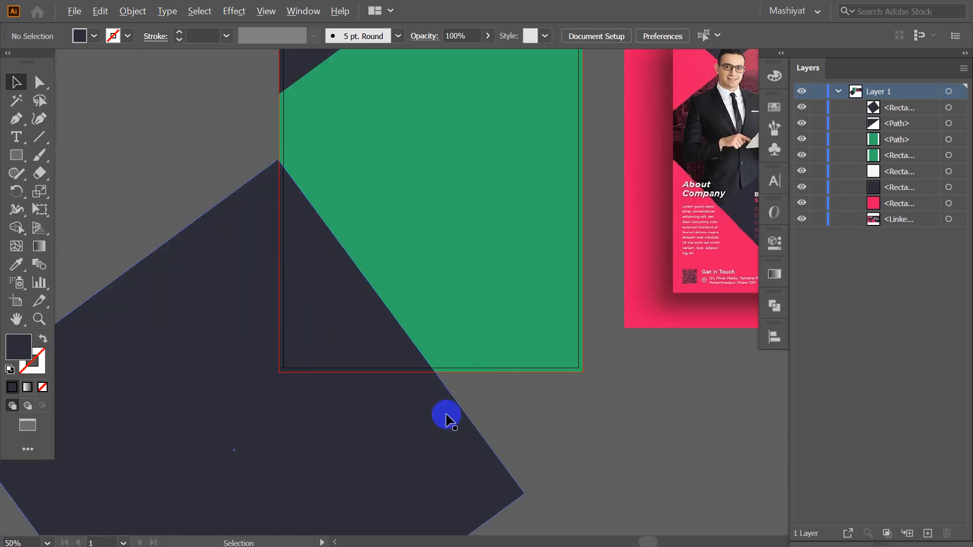
click(411, 342)
scroll(415, 341, down, 1)
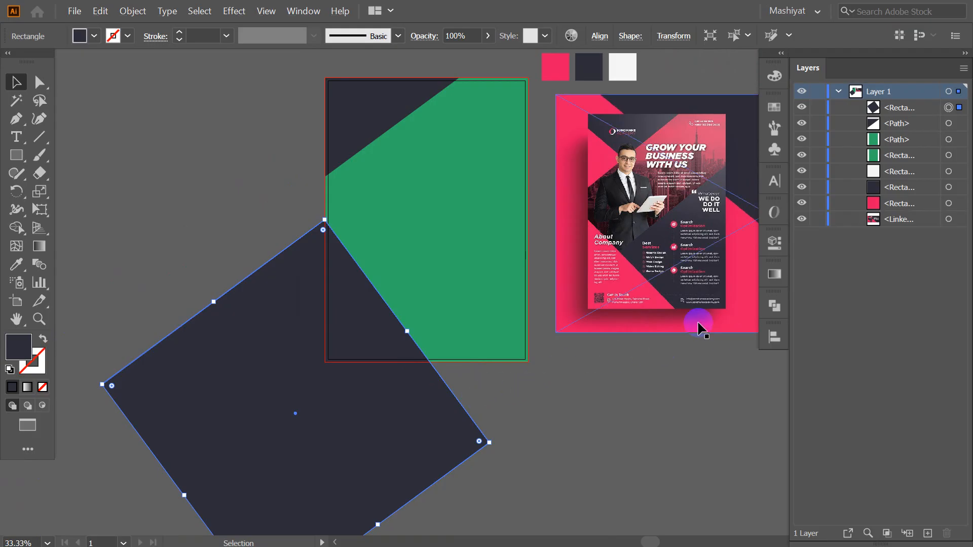
click(541, 434)
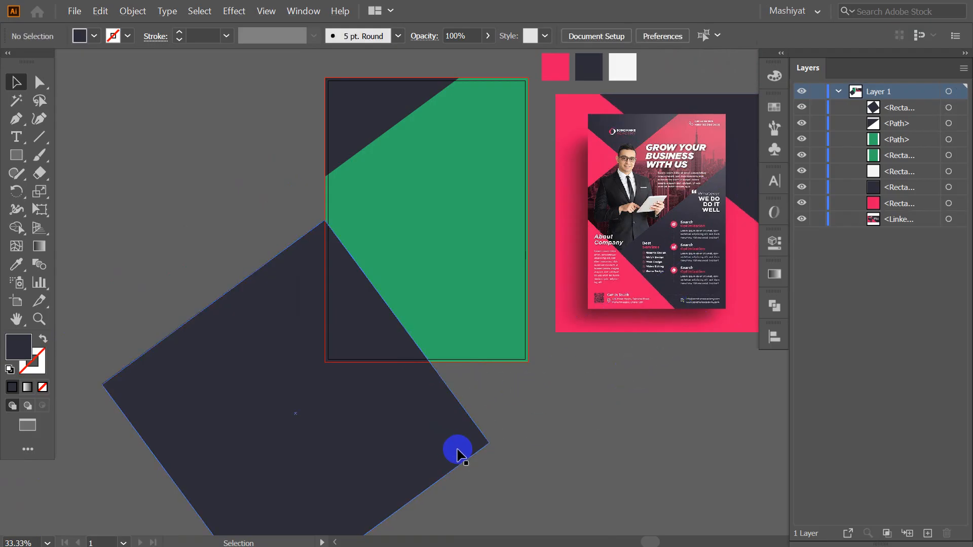
click(420, 442)
scroll(449, 345, down, 2)
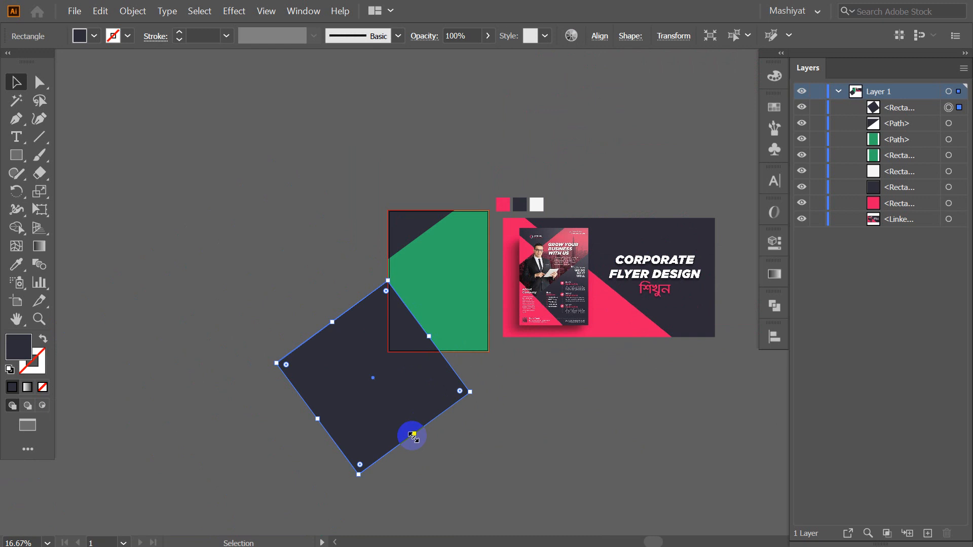
drag(360, 475, 367, 530)
click(684, 379)
scroll(488, 394, up, 2)
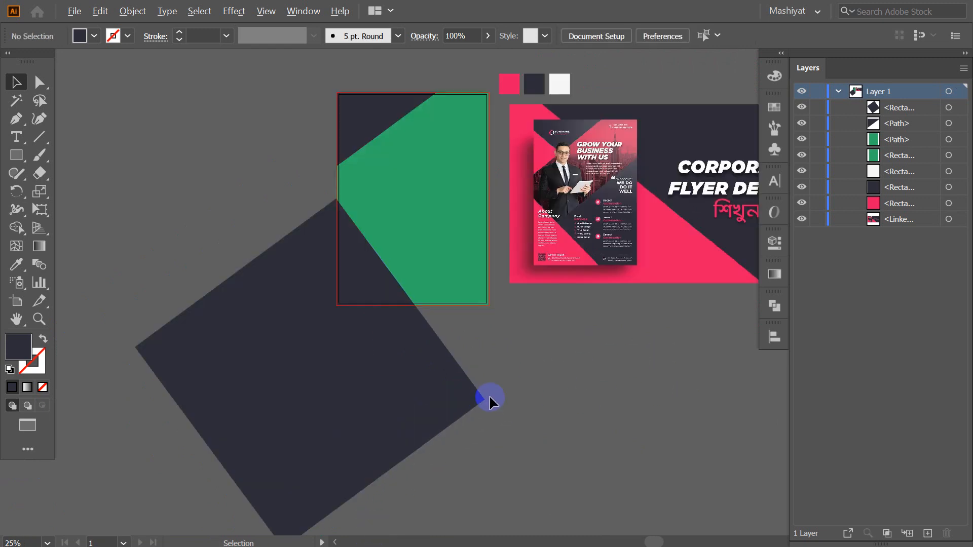
Shift the enlarged navy rectangle slightly up and to the left
drag(409, 403, 405, 395)
click(607, 353)
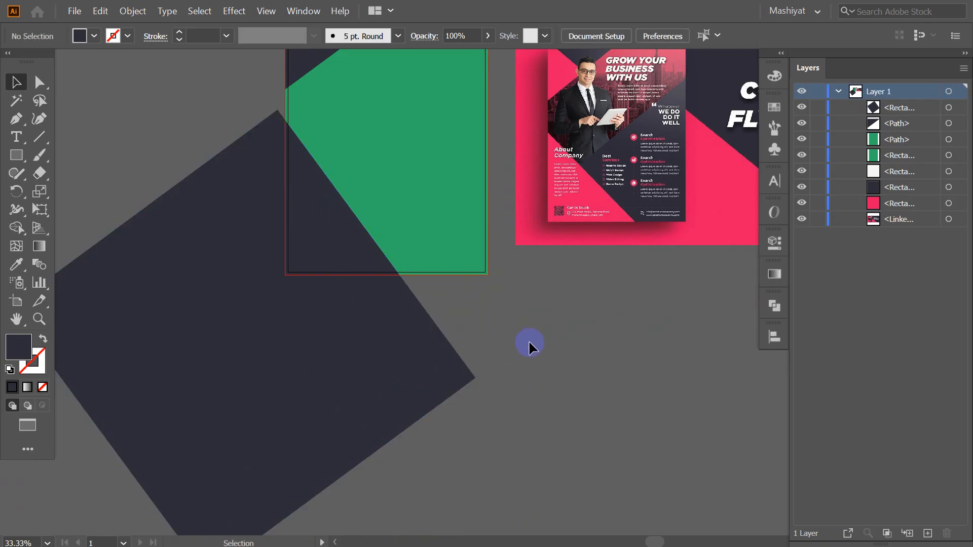
scroll(397, 294, up, 1)
scroll(398, 294, down, 1)
drag(509, 335, 508, 379)
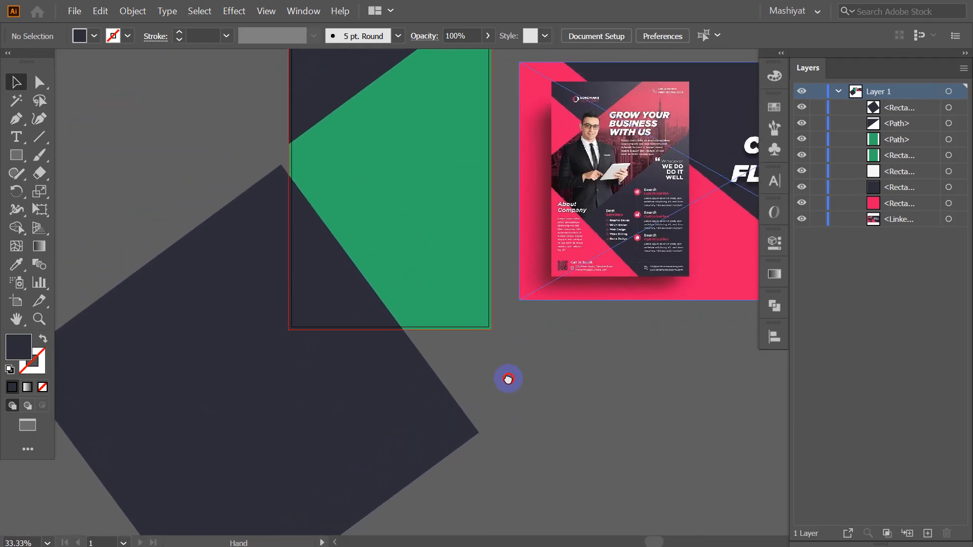
scroll(394, 426, down, 1)
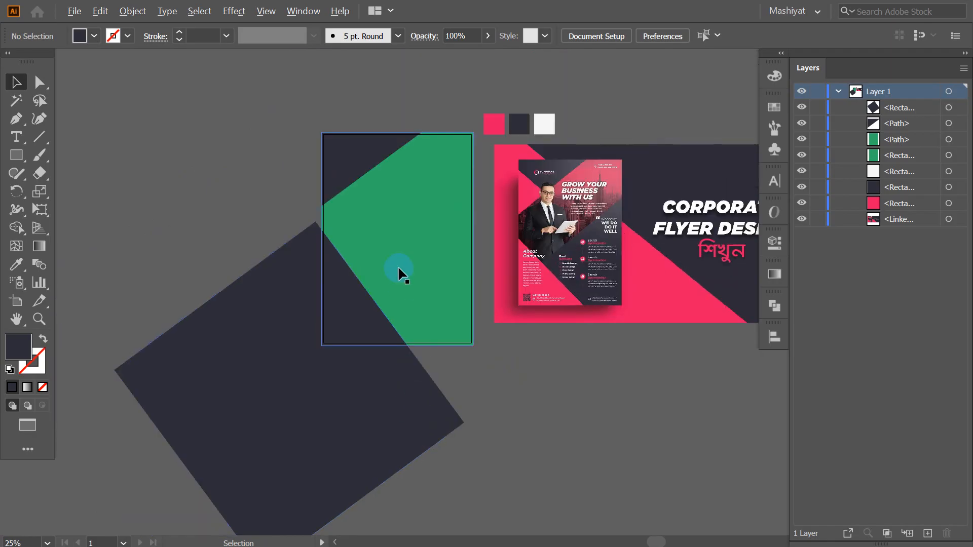
scroll(393, 241, up, 1)
Nudge the large navy rectangle, then move it into a lower position on the page
click(357, 126)
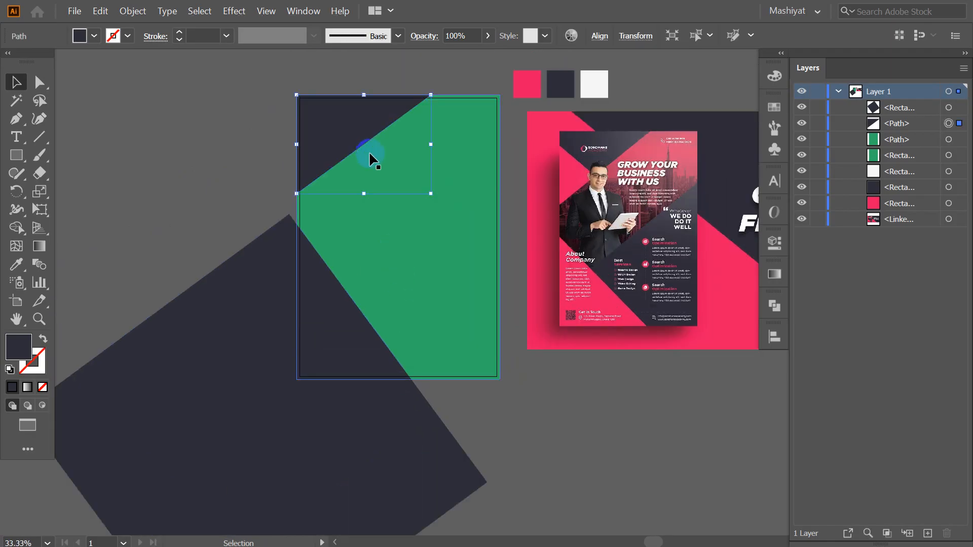
scroll(354, 121, up, 1)
scroll(350, 132, down, 2)
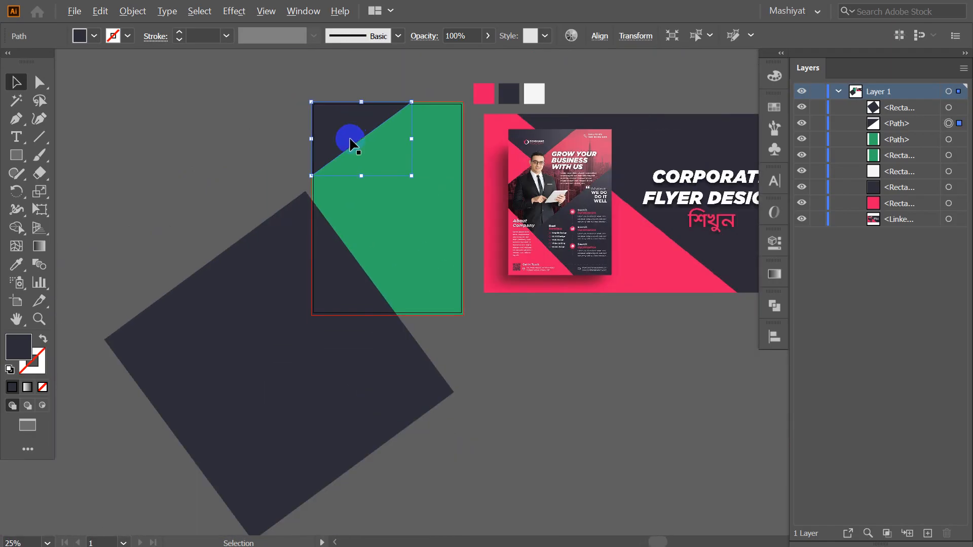
drag(387, 370, 406, 373)
click(637, 390)
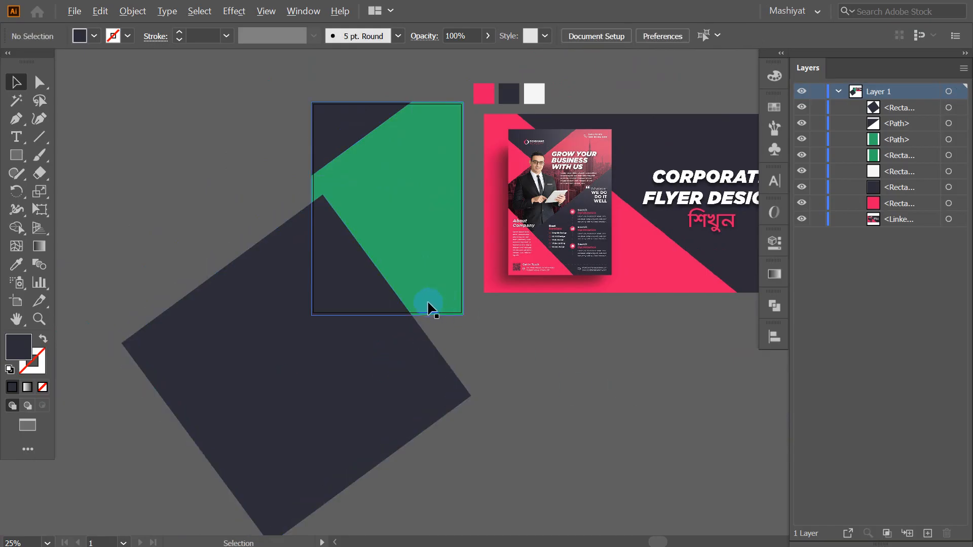
scroll(430, 307, up, 1)
drag(355, 424, 547, 400)
scroll(513, 406, up, 2)
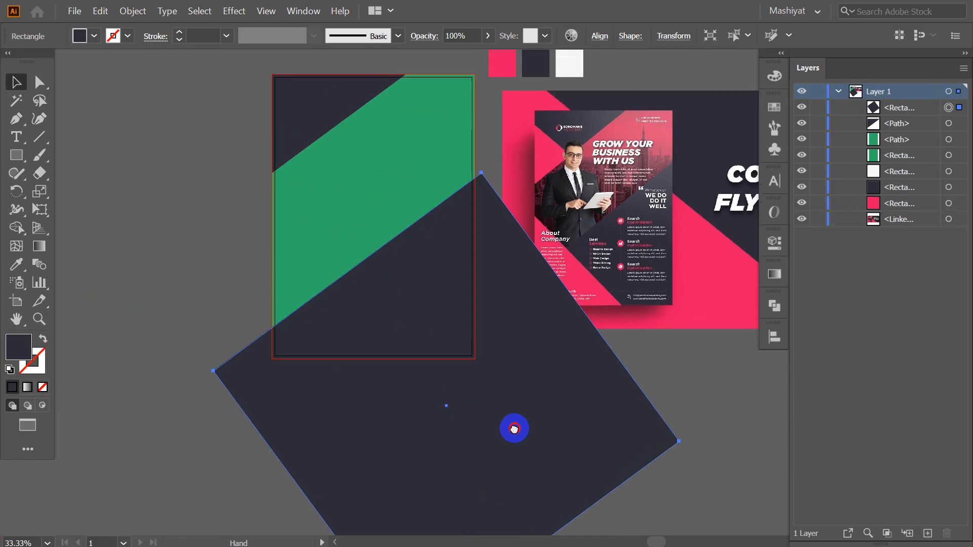
scroll(469, 218, down, 2)
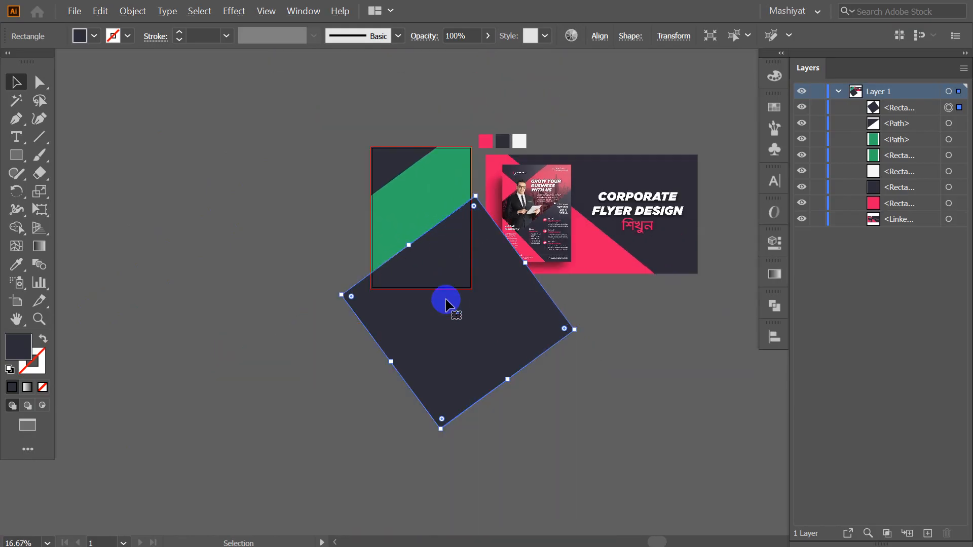
Duplicate the navy rectangle to the left, rotate the copy to about 310° and raise it slightly
drag(484, 343, 405, 342)
scroll(466, 343, up, 1)
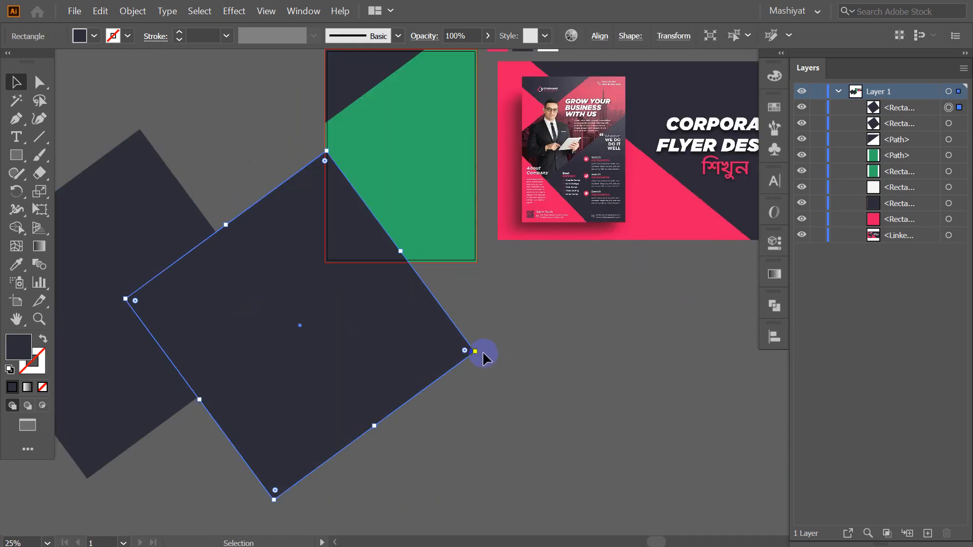
drag(483, 350, 485, 342)
click(555, 367)
drag(372, 329, 373, 326)
click(549, 377)
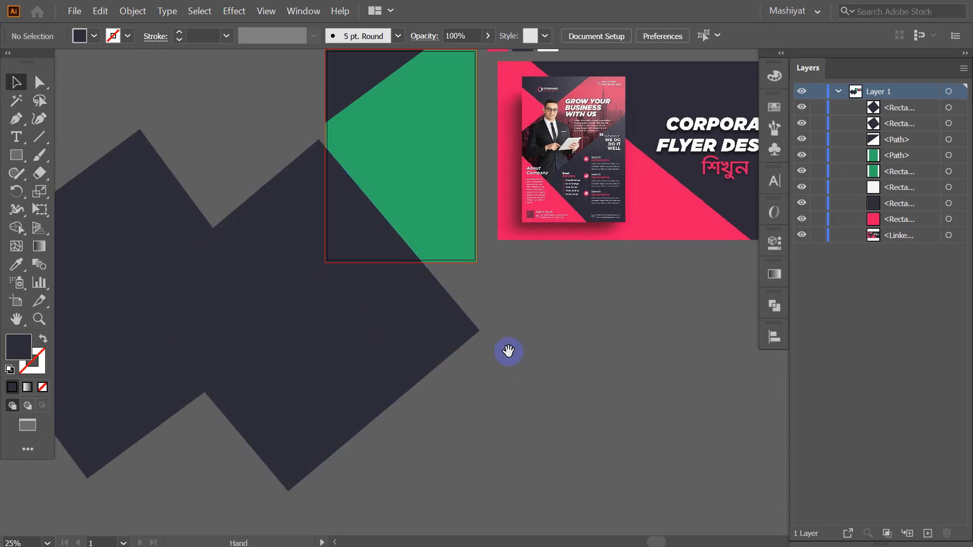
Bring the page bottom into view and select the green band
drag(509, 351, 479, 376)
scroll(348, 315, up, 2)
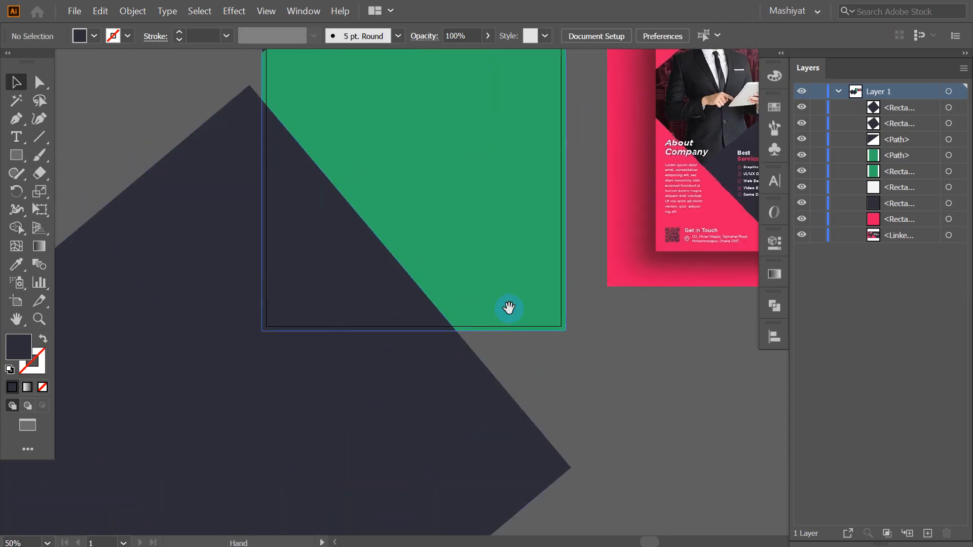
drag(509, 307, 505, 407)
scroll(491, 317, down, 2)
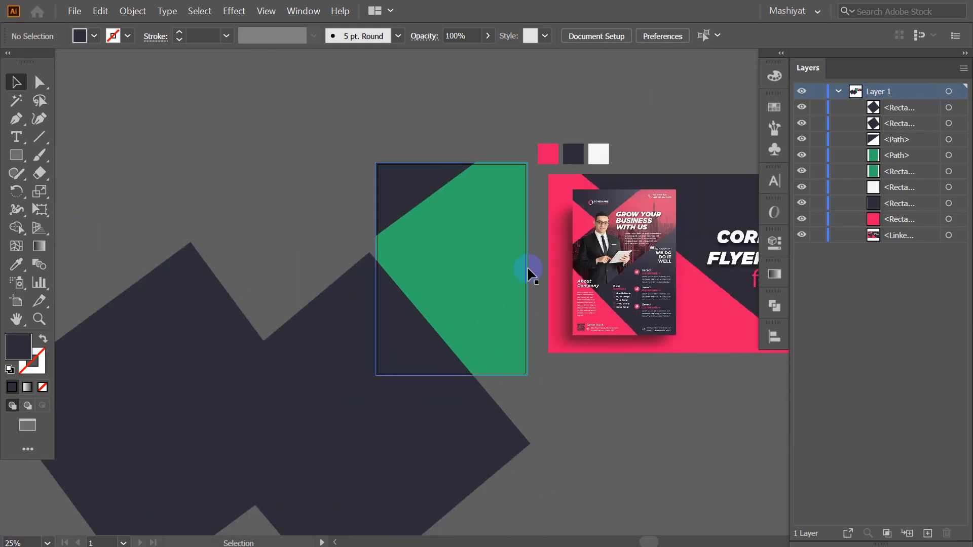
click(488, 239)
Undo an accidental green band move and nudge the front navy rectangle slightly down
drag(482, 243, 567, 375)
key(ctrl+z)
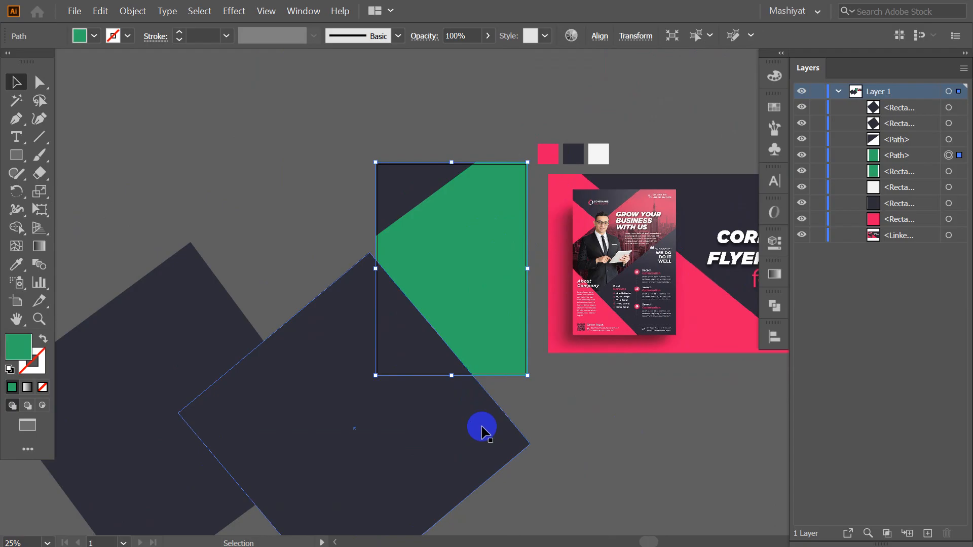
shift+click(434, 413)
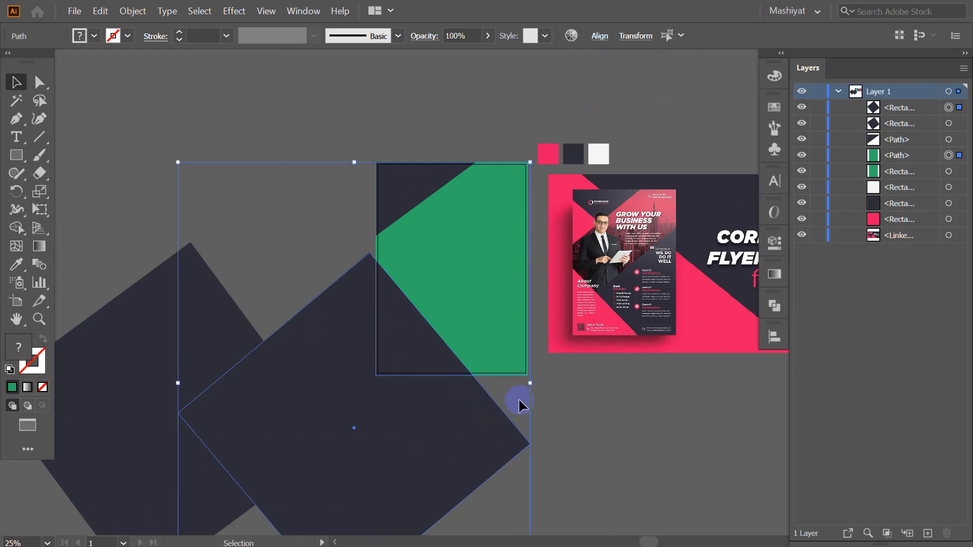
click(452, 428)
drag(452, 428, 455, 437)
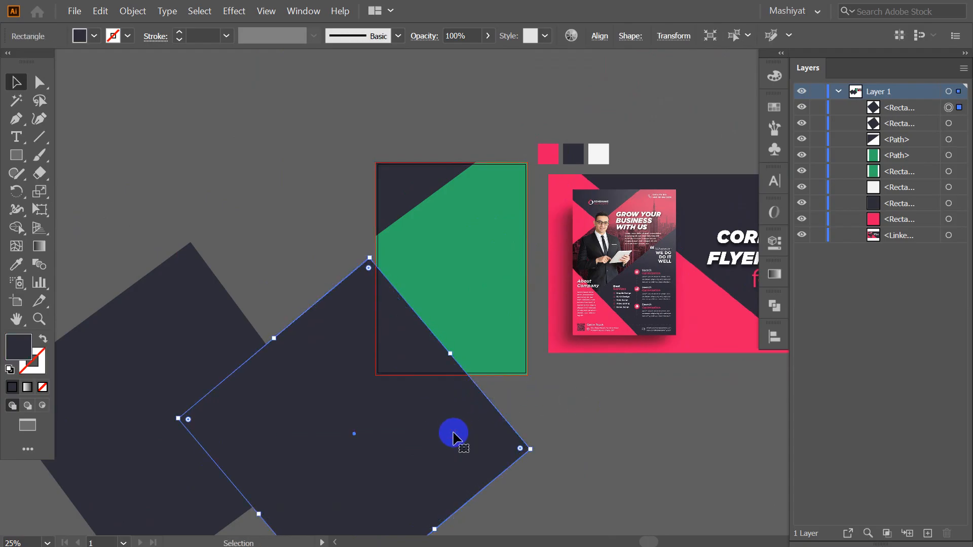
click(672, 436)
Select the green band and front rectangle, then Shape Builder away the part outside the page
click(472, 302)
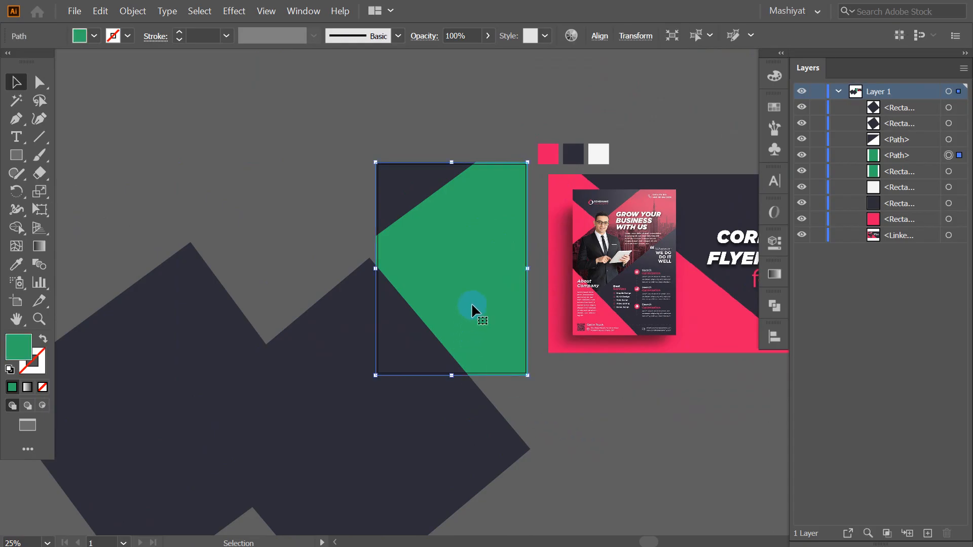
shift+click(399, 426)
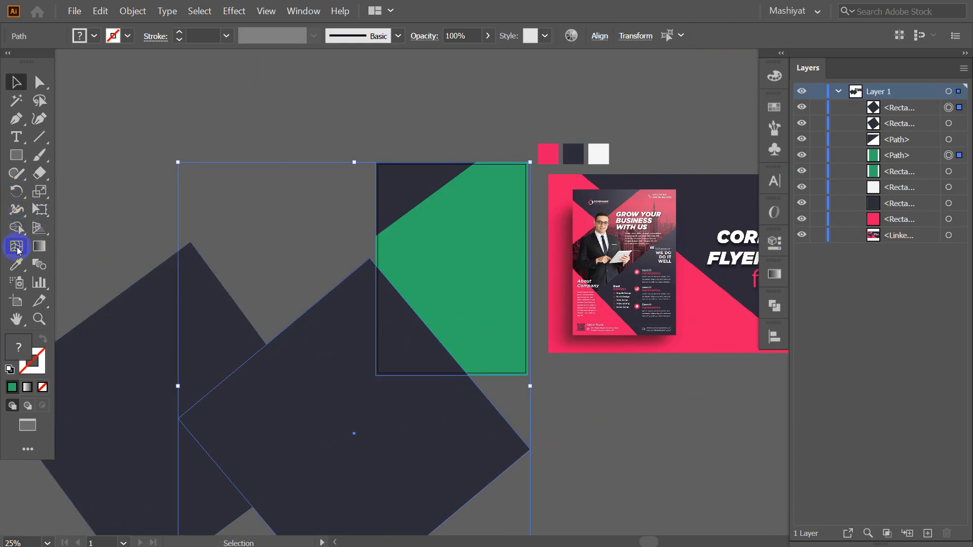
click(16, 228)
alt+click(315, 366)
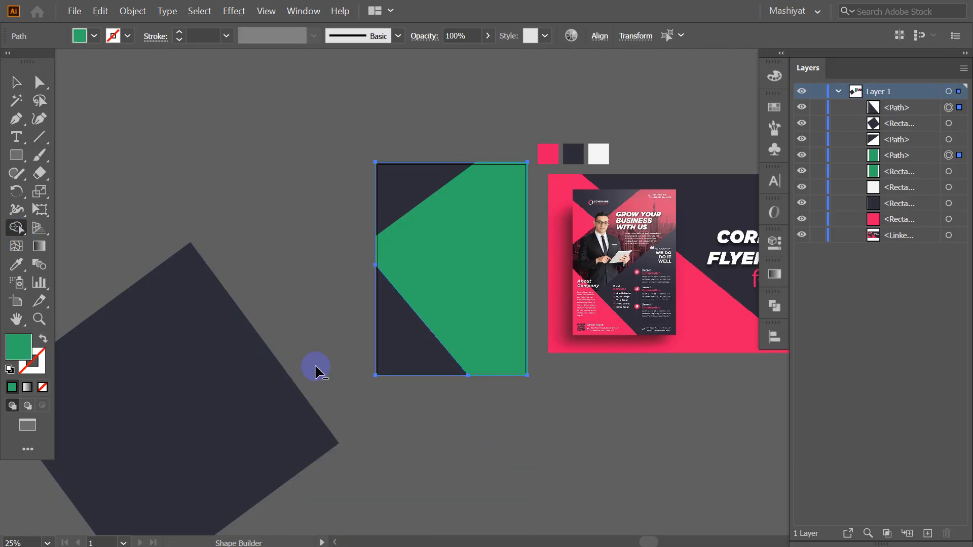
click(16, 82)
click(348, 289)
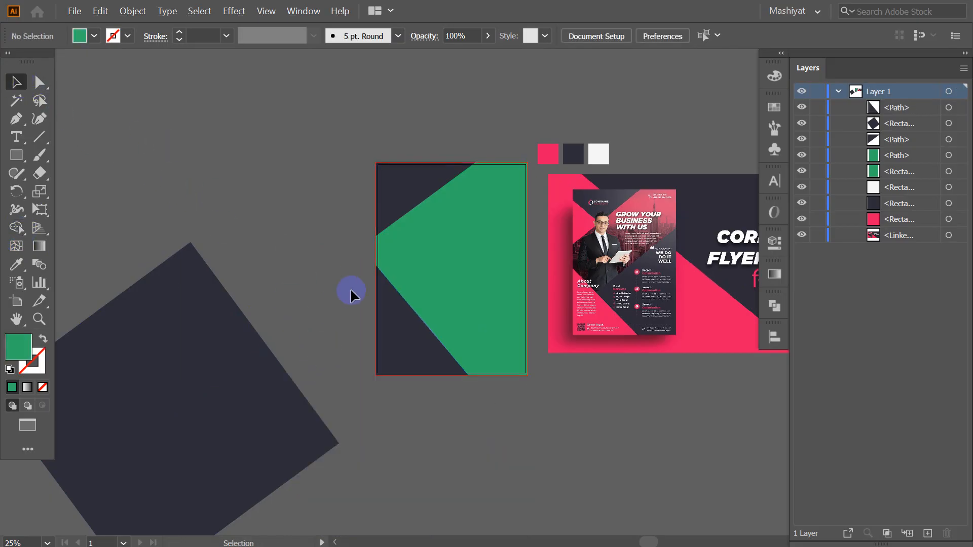
scroll(398, 297, up, 2)
Alt-drag a copy of the dark rotated rectangle onto the page and move the original to the lower left
drag(466, 217, 355, 292)
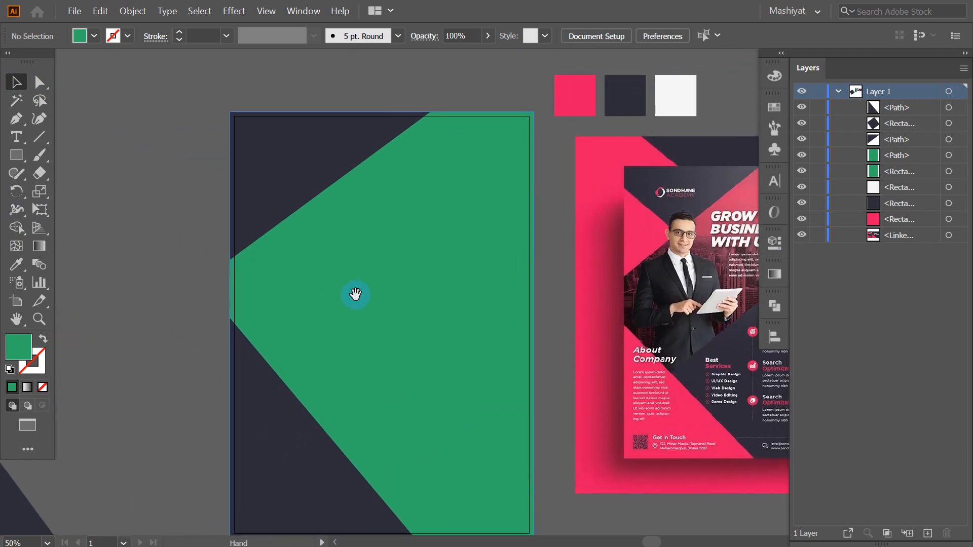
scroll(469, 215, down, 1)
scroll(361, 226, down, 3)
scroll(360, 226, left, 2)
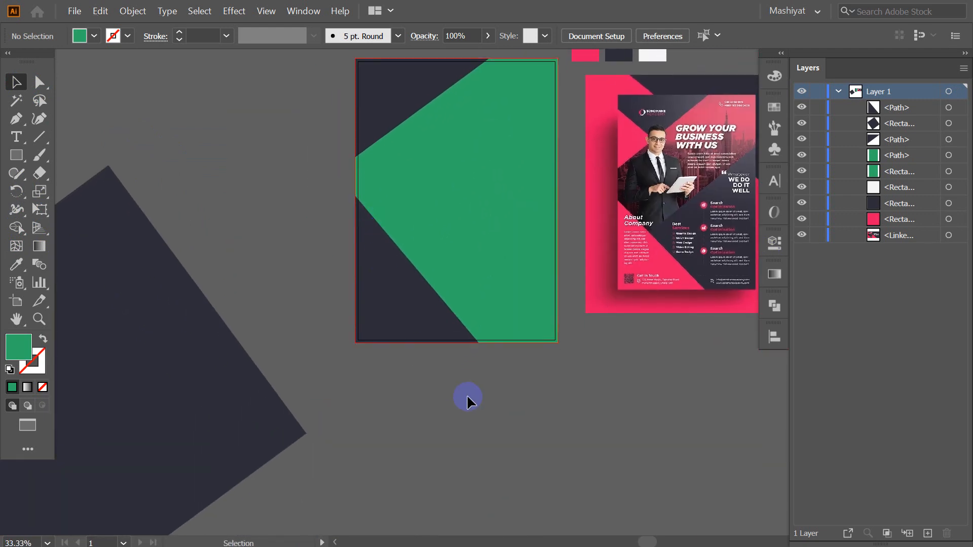
scroll(492, 390, down, 1)
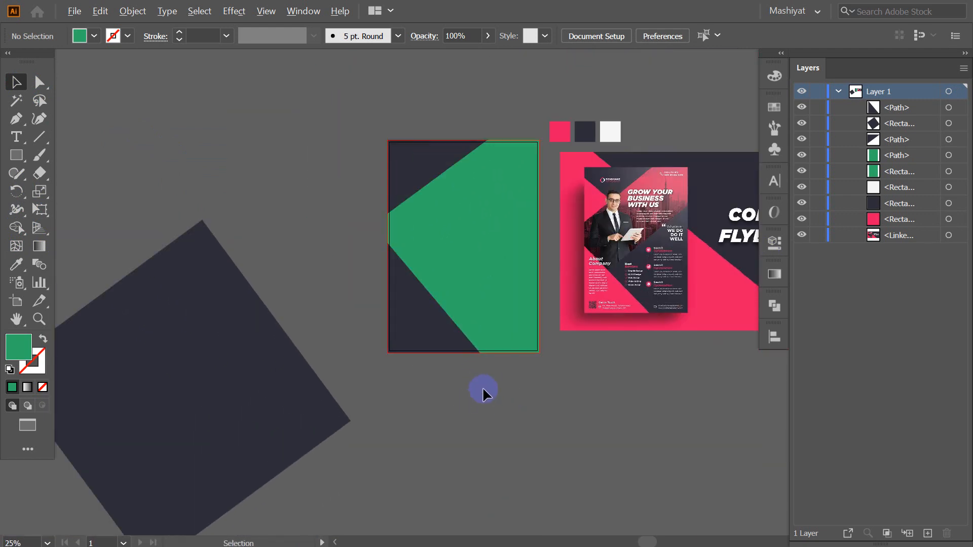
click(223, 425)
drag(260, 404, 574, 372)
click(741, 438)
drag(200, 374, 71, 393)
click(770, 408)
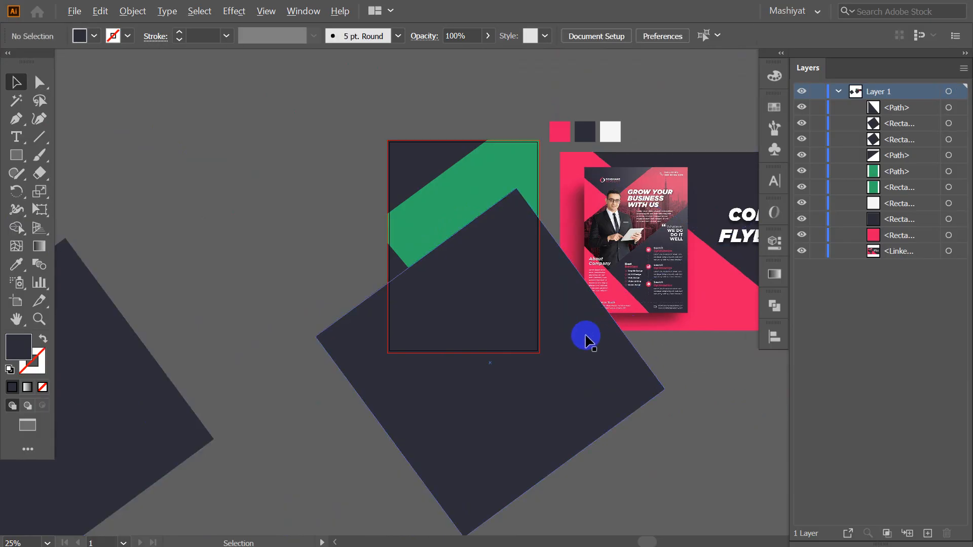
Position the dark rectangle copy over the page, nudging it slightly downward
scroll(582, 337, up, 1)
drag(696, 372, 657, 392)
drag(472, 406, 507, 407)
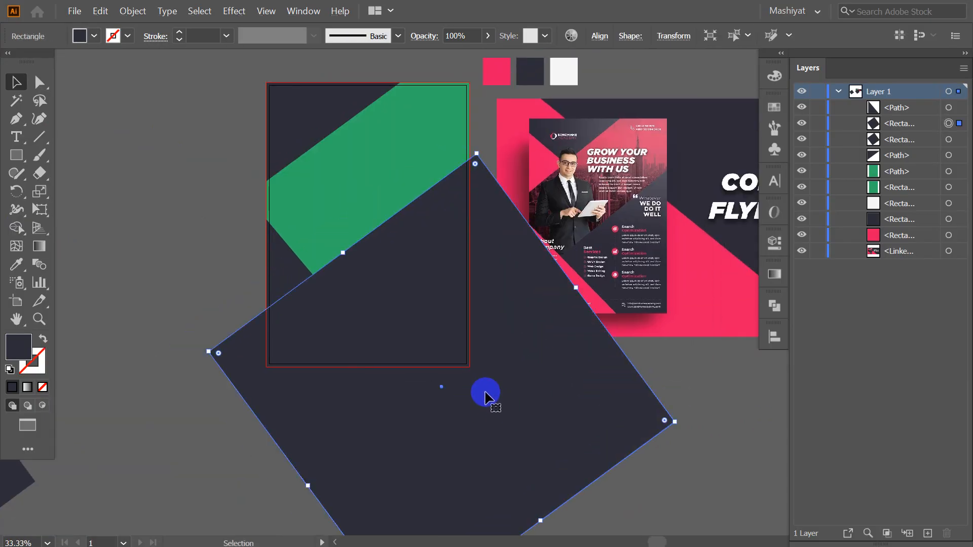
scroll(505, 394, down, 1)
scroll(504, 394, up, 1)
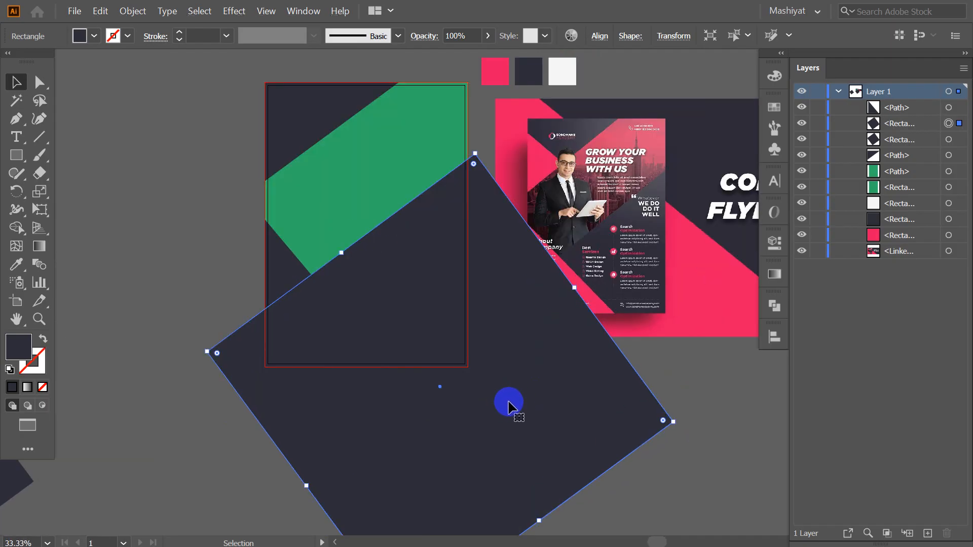
drag(507, 401, 542, 407)
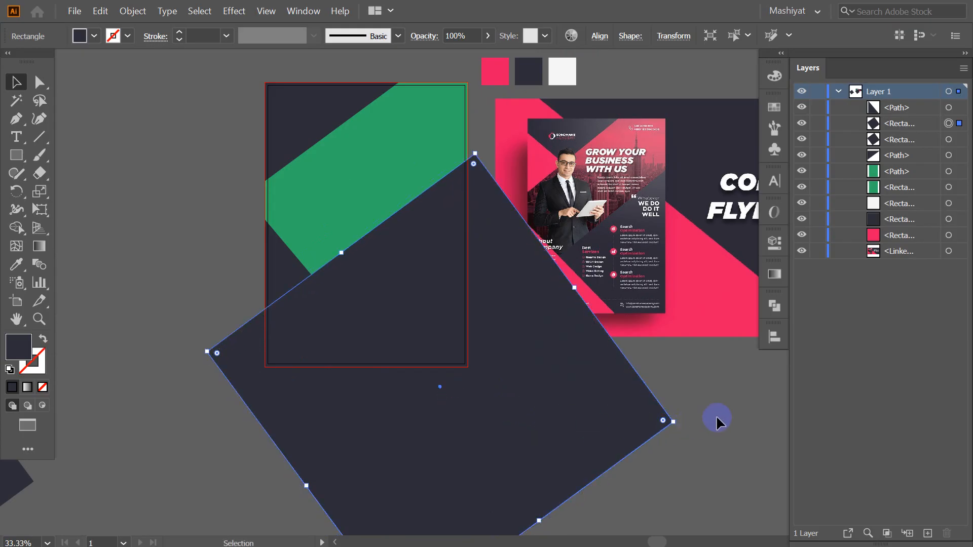
click(716, 419)
scroll(464, 192, up, 1)
drag(465, 163, 537, 335)
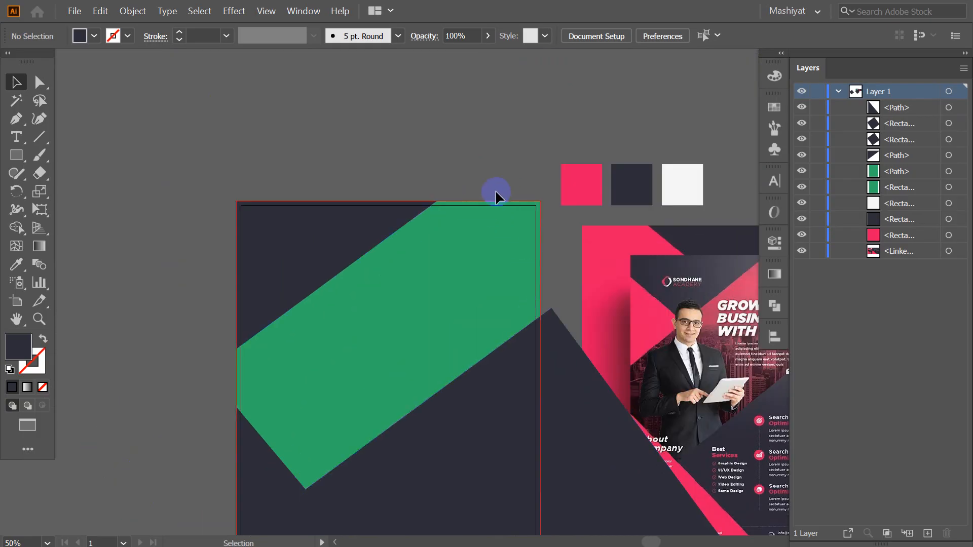
scroll(538, 361, down, 1)
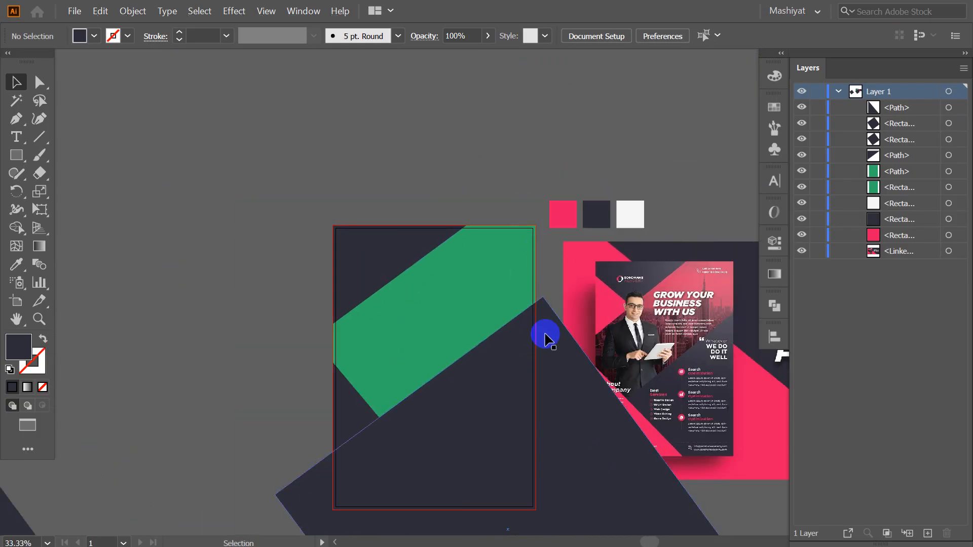
Select the green shape together with the large dark rectangle
click(581, 477)
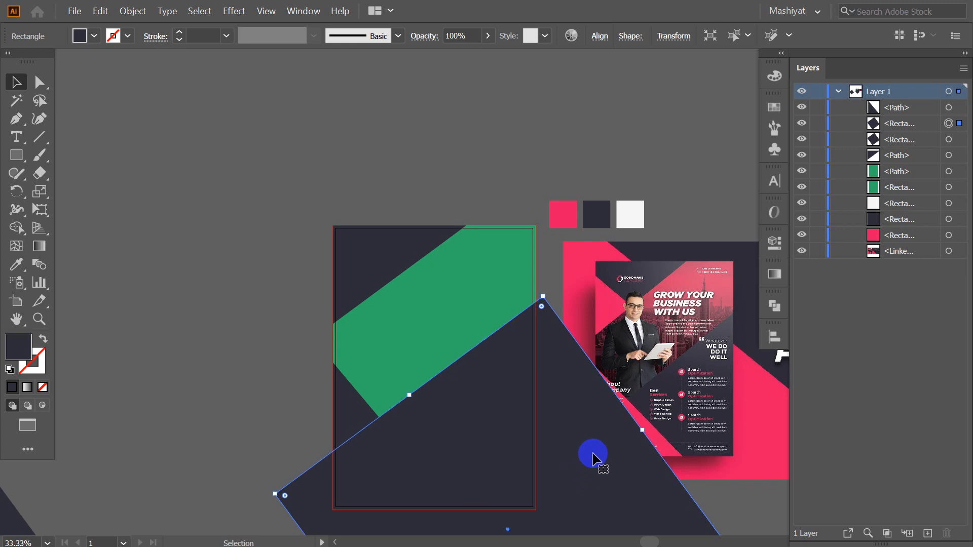
click(507, 142)
drag(493, 234, 456, 135)
click(427, 183)
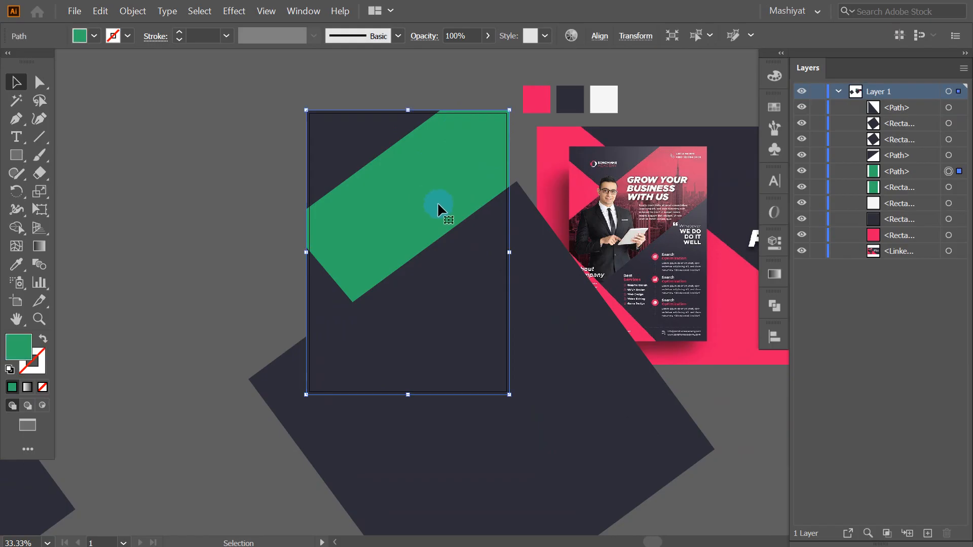
drag(415, 190, 410, 203)
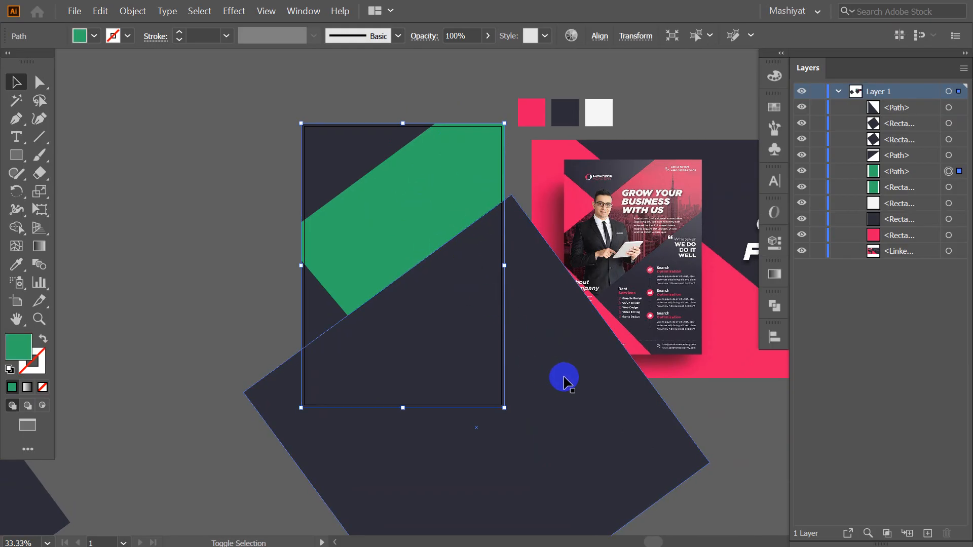
shift+click(564, 381)
Delete the dark region hanging outside the page with the Shape Builder tool
click(16, 228)
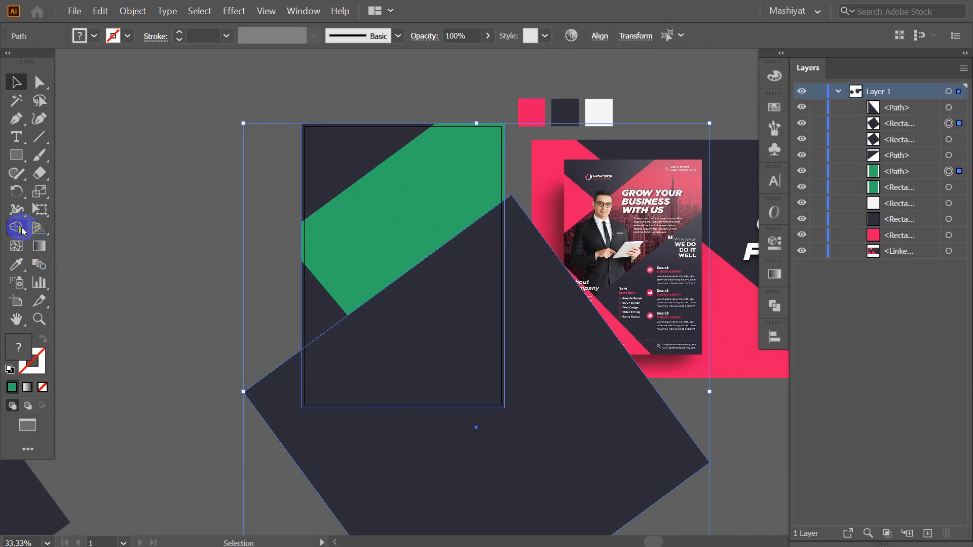
alt+click(560, 420)
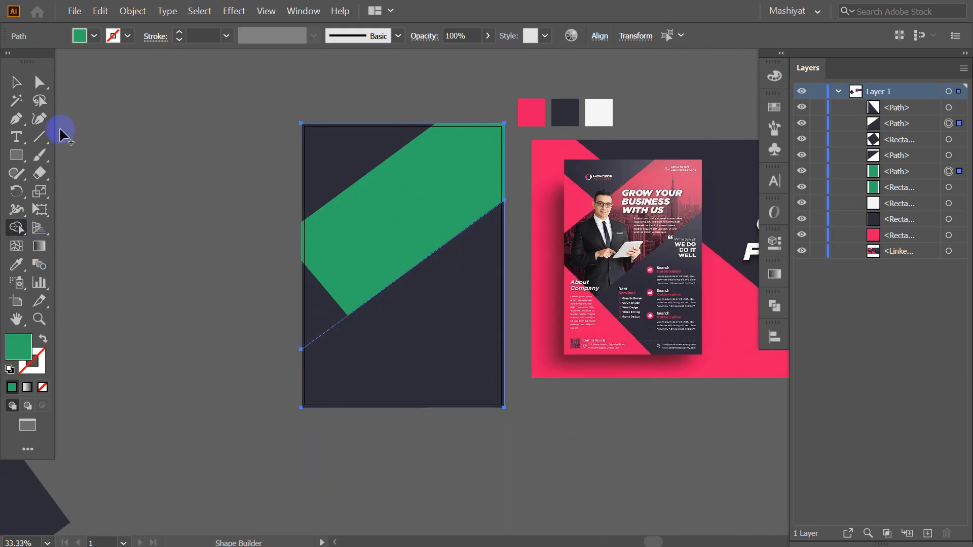
click(16, 82)
click(184, 300)
Recentre the view on the page and leave full-screen mode with F
drag(185, 300, 254, 302)
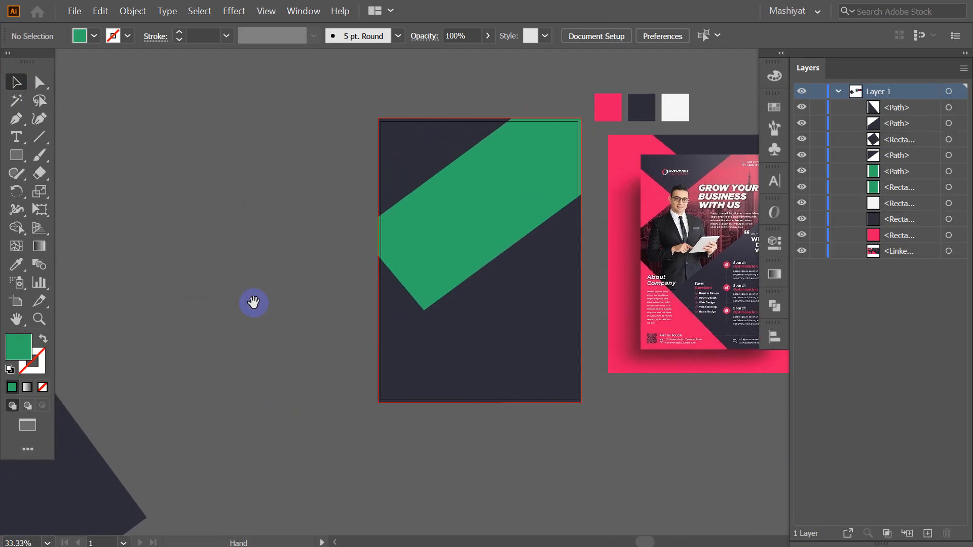
scroll(481, 192, down, 1)
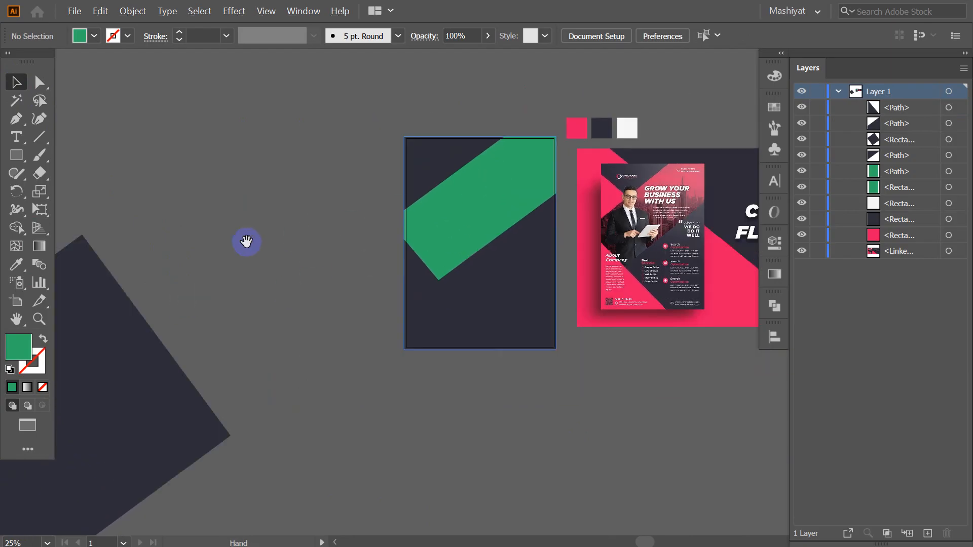
drag(245, 241, 282, 238)
drag(371, 248, 319, 263)
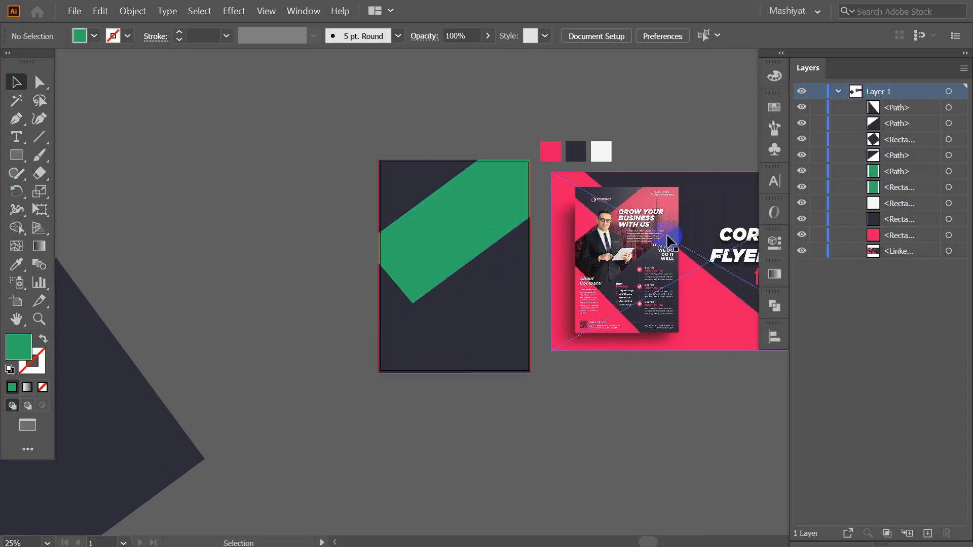
drag(433, 321, 374, 324)
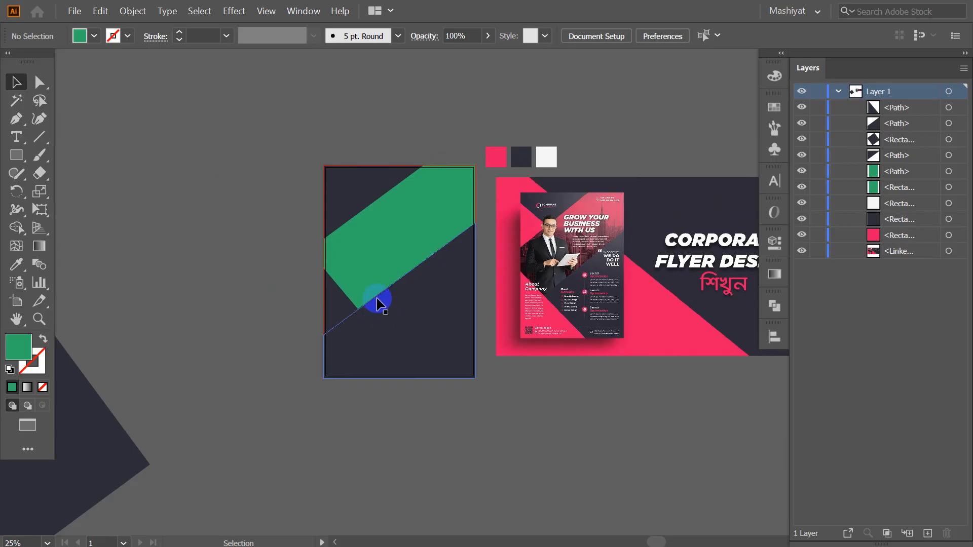
drag(390, 326, 394, 324)
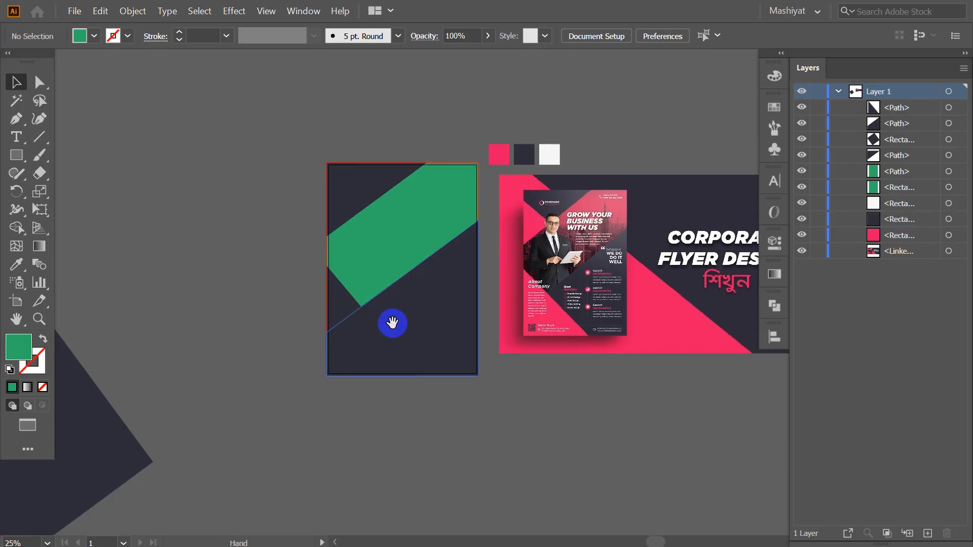
key(f)
key(f)
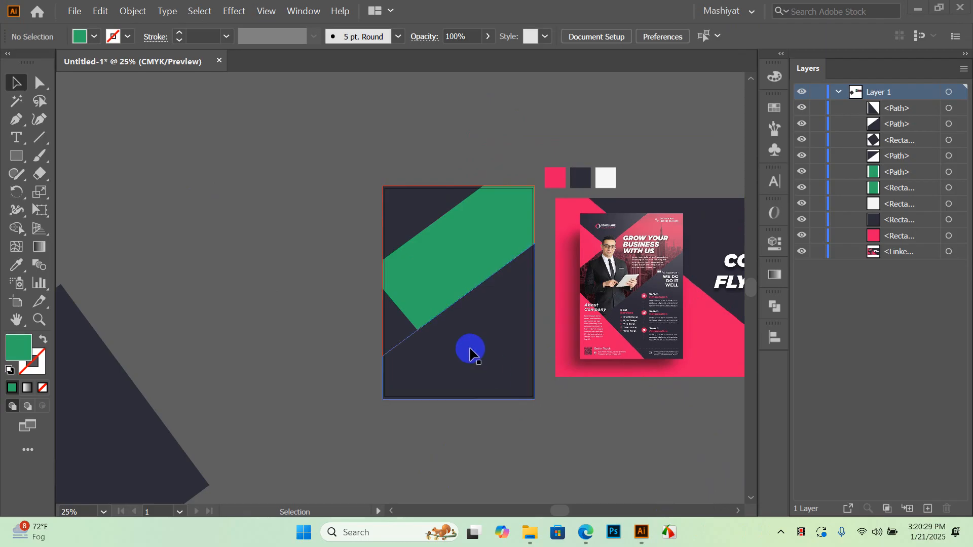
scroll(497, 304, up, 2)
scroll(484, 307, down, 1)
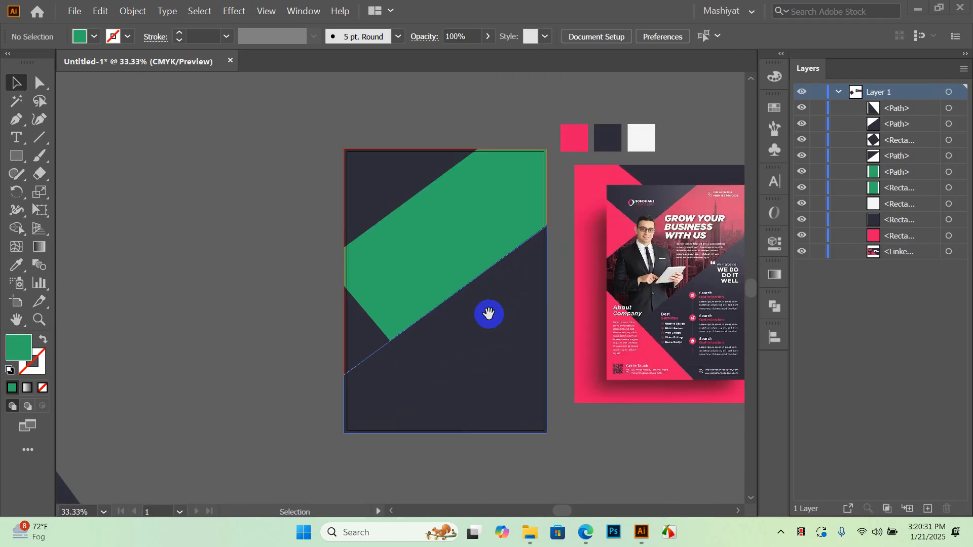
scroll(437, 330, down, 2)
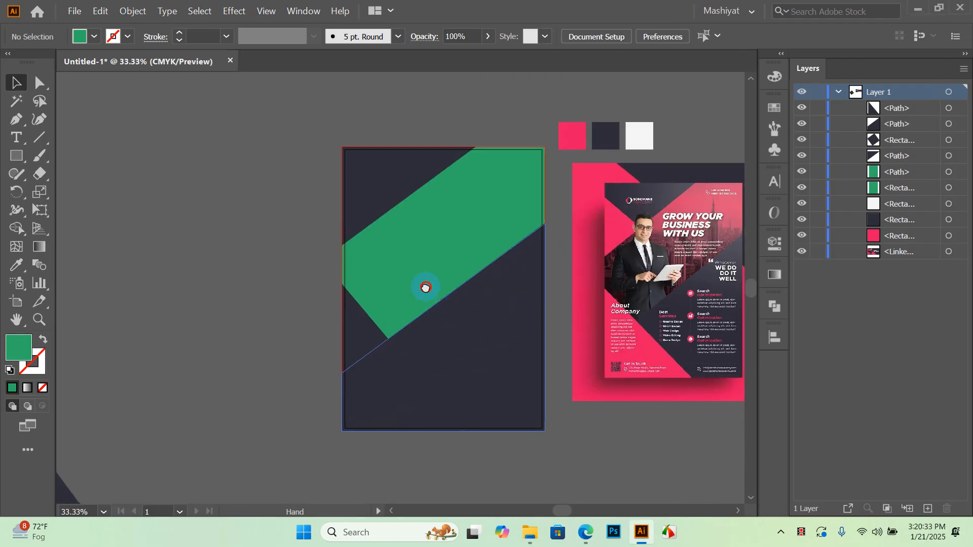
drag(110, 462, 659, 248)
scroll(435, 310, right, 3)
scroll(660, 244, up, 4)
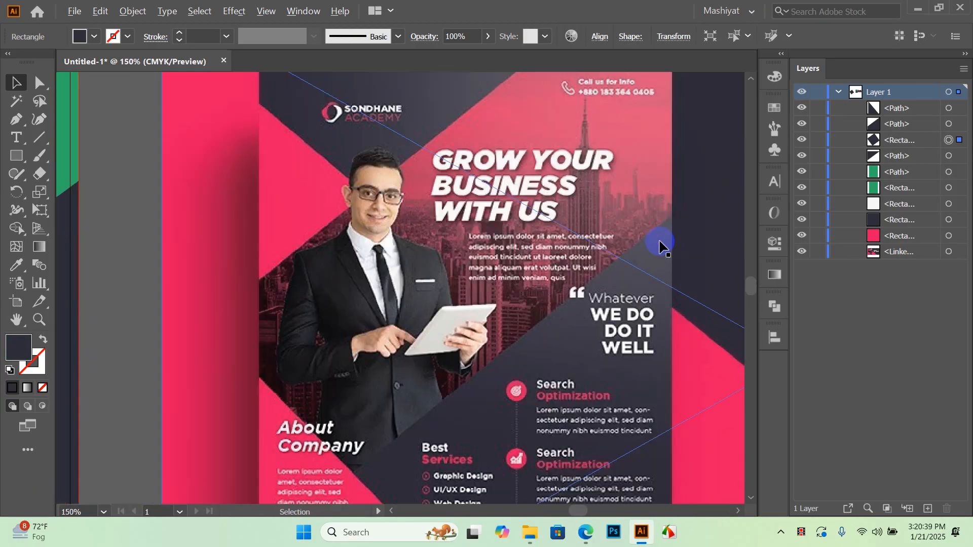
drag(558, 153, 601, 228)
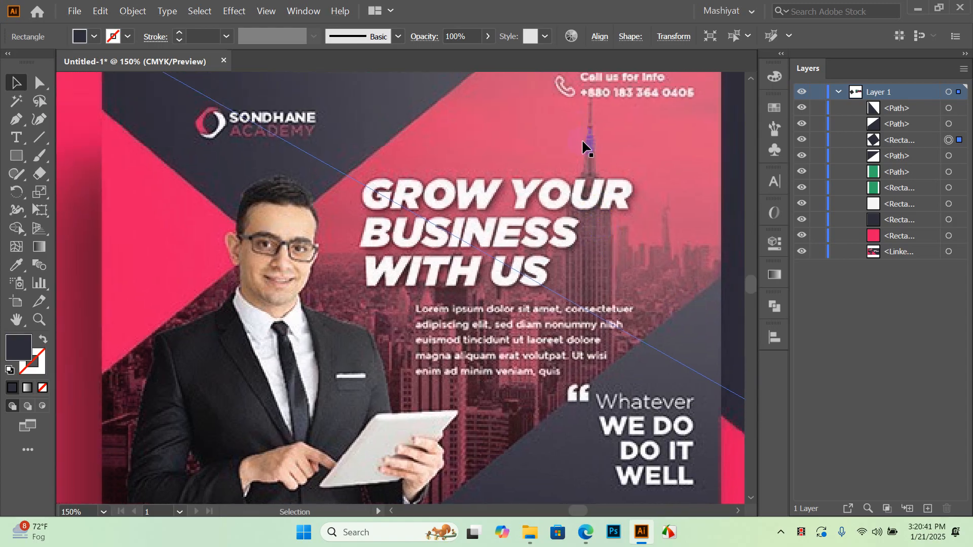
scroll(582, 139, down, 4)
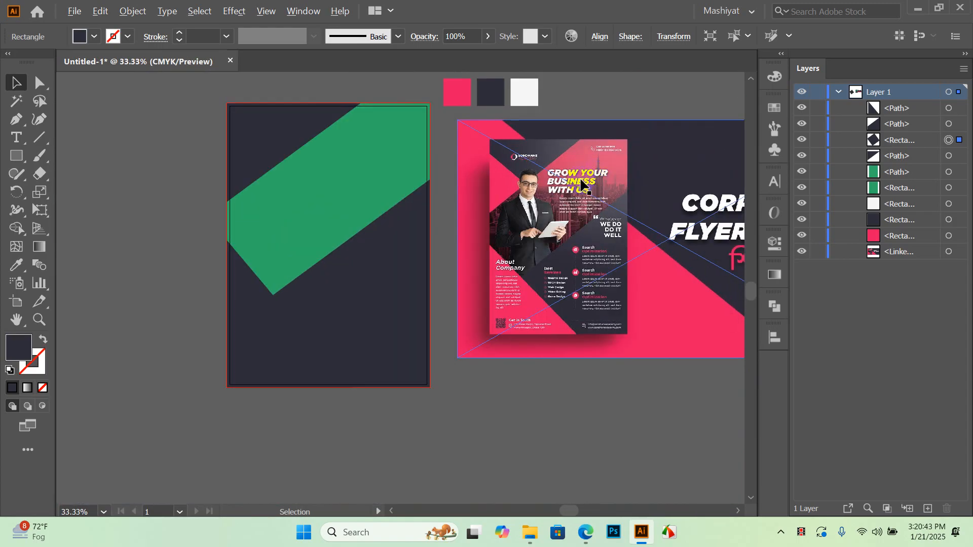
scroll(527, 185, down, 1)
drag(485, 217, 459, 231)
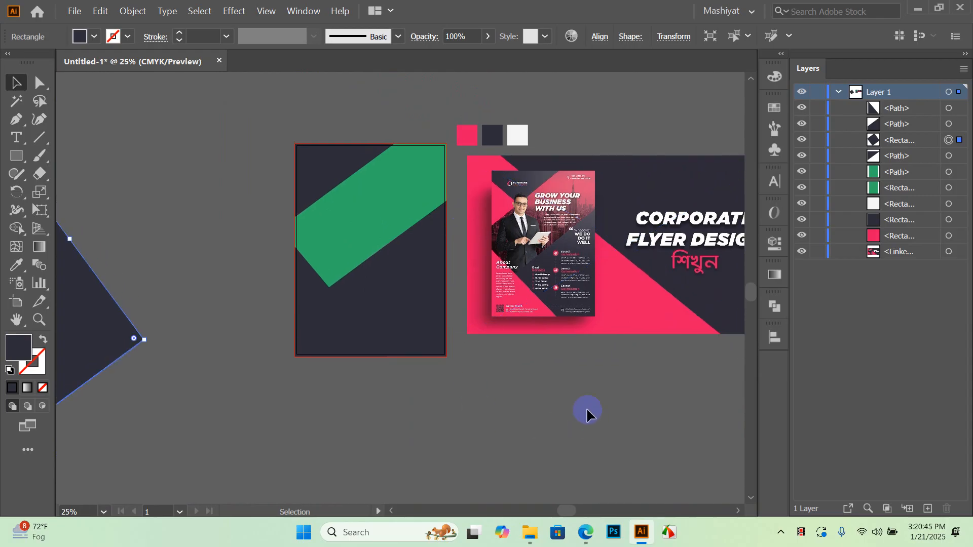
Place the Skyline fezbot2000 unsplash photo from Corporate Flyer Resources > Images
click(75, 10)
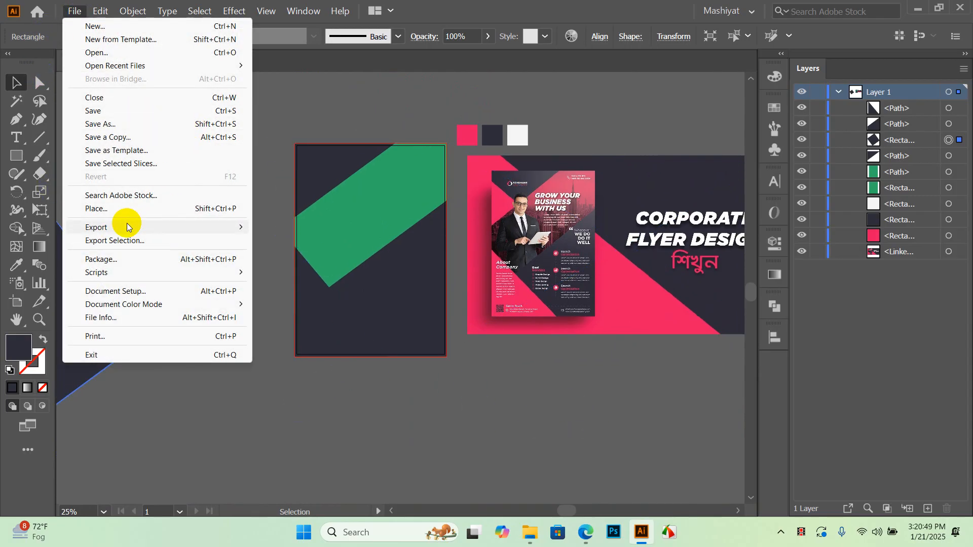
click(122, 209)
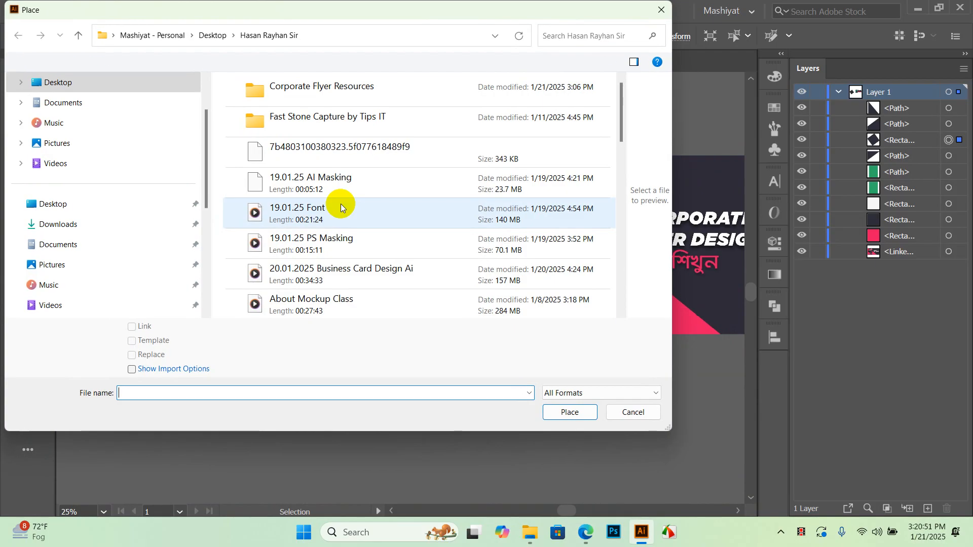
scroll(126, 202, down, 5)
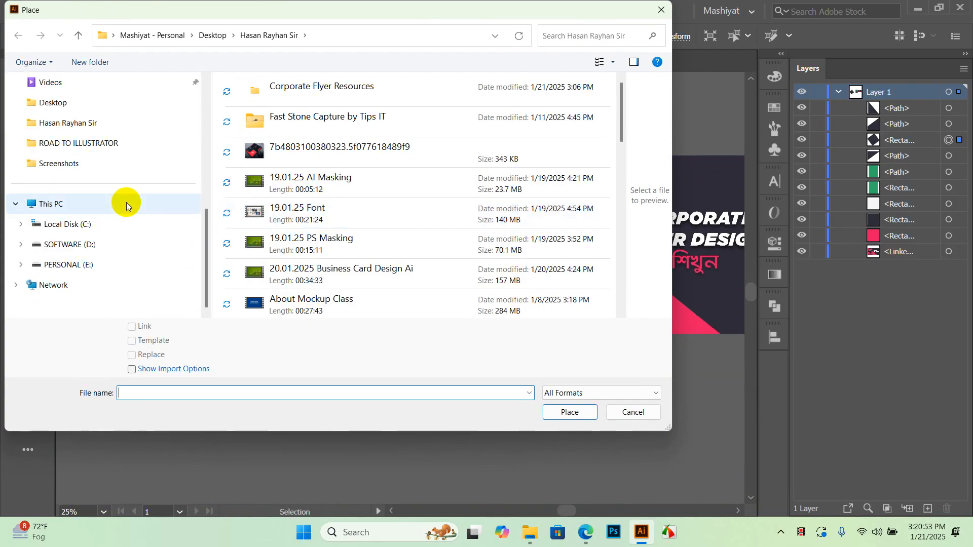
click(93, 123)
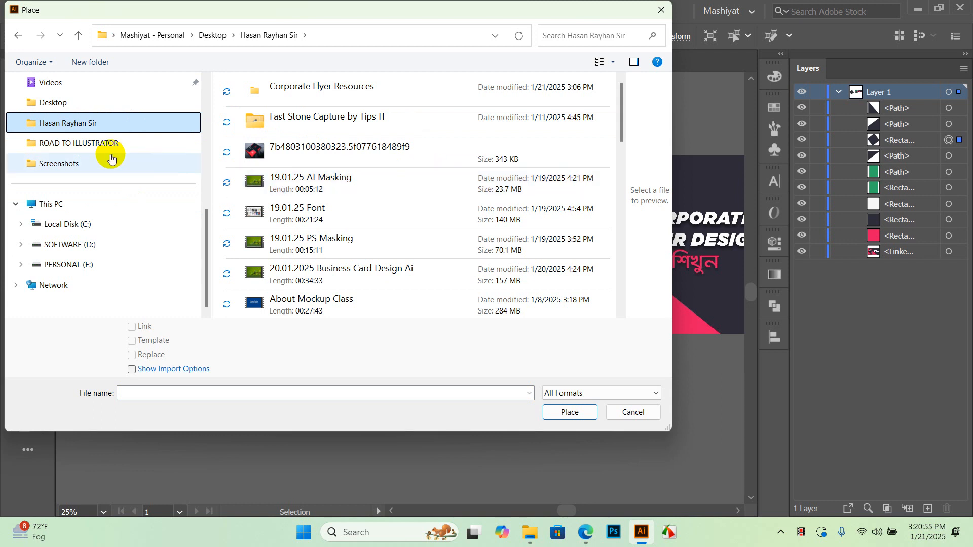
double_click(329, 90)
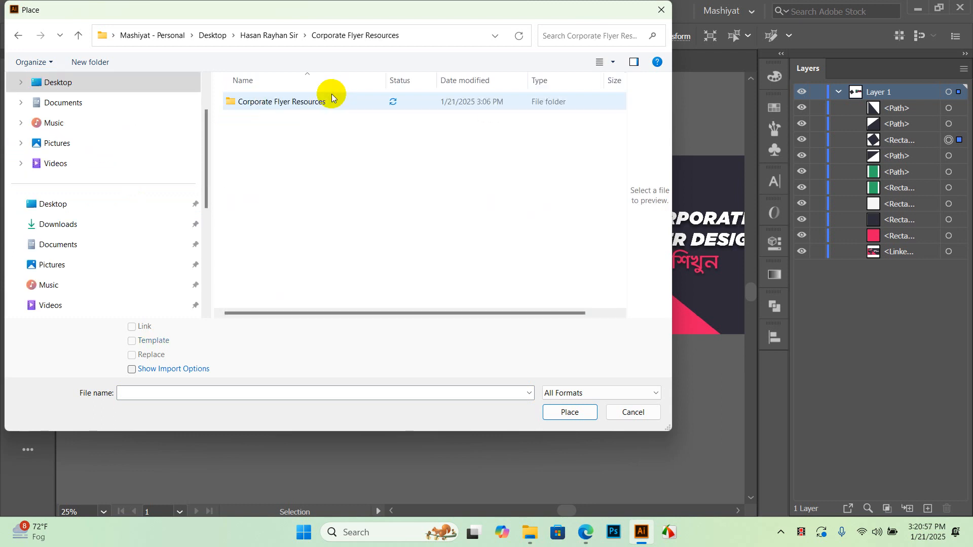
double_click(317, 112)
double_click(256, 161)
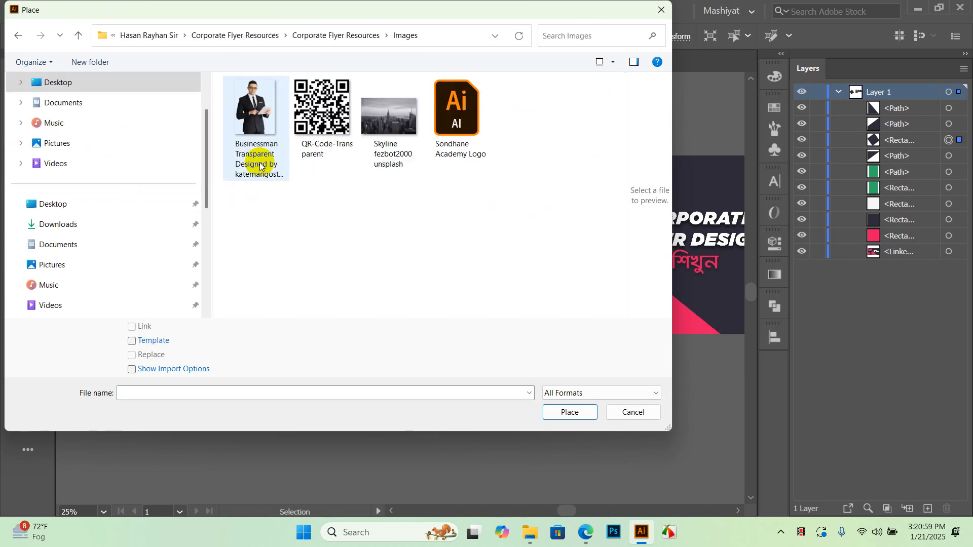
click(401, 129)
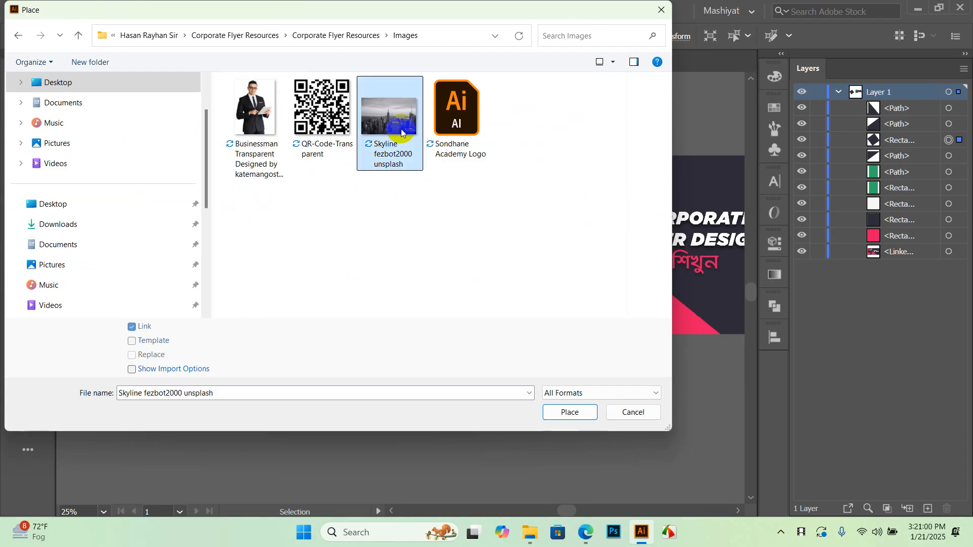
click(571, 412)
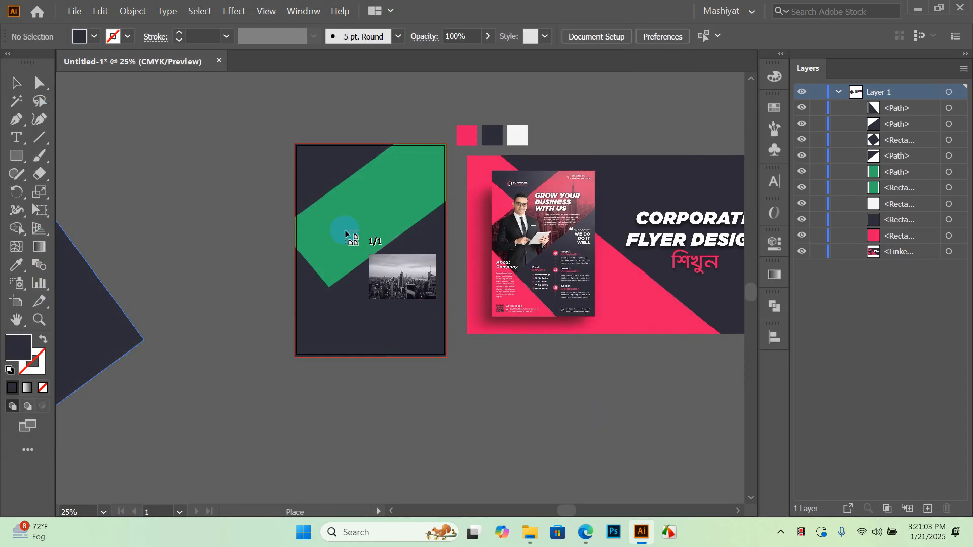
Place the skyline photo on the canvas and scale it down by a corner handle
click(240, 121)
scroll(250, 143, down, 3)
scroll(256, 150, up, 3)
scroll(255, 148, down, 5)
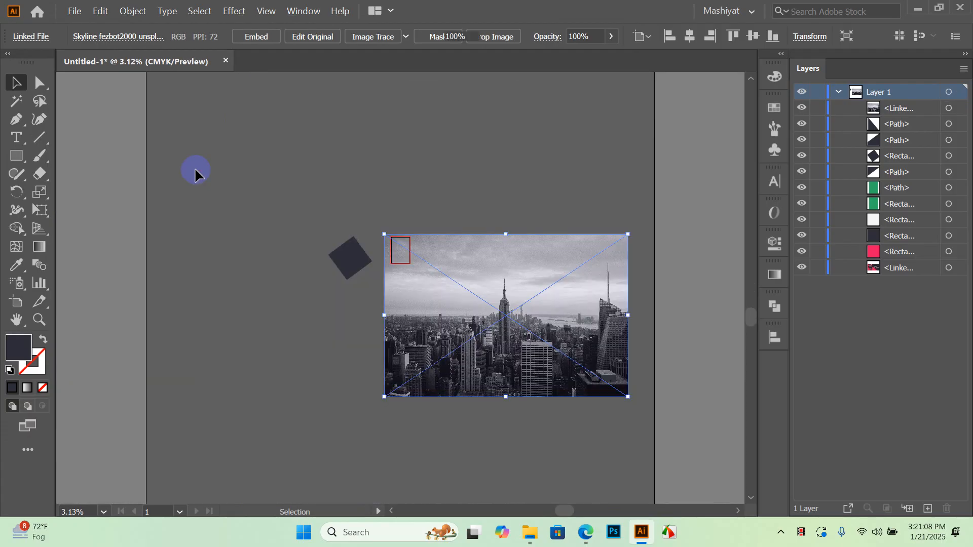
click(196, 169)
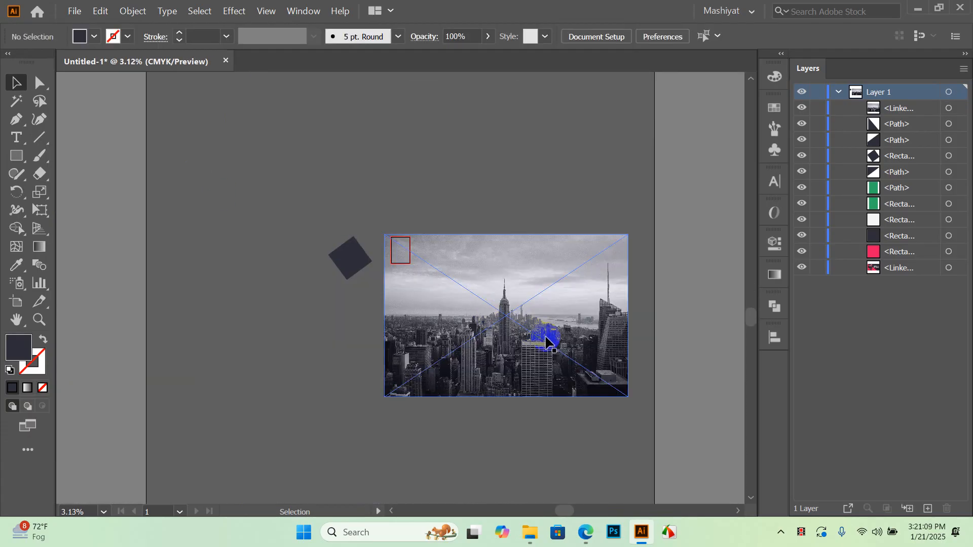
click(571, 348)
drag(629, 395, 412, 263)
Move the skyline photo over the top of the flyer page and stretch its bottom edge downward
scroll(399, 250, up, 5)
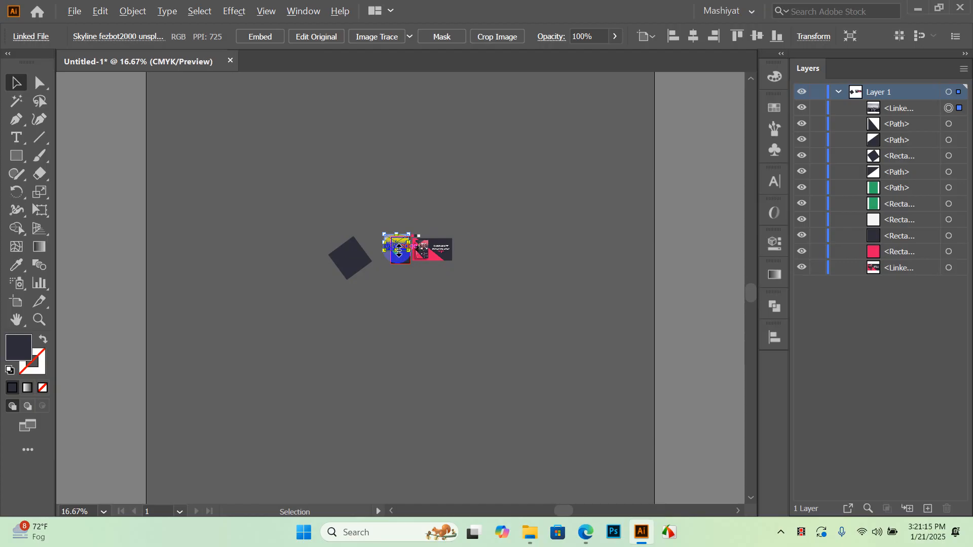
scroll(398, 251, up, 1)
scroll(409, 258, up, 1)
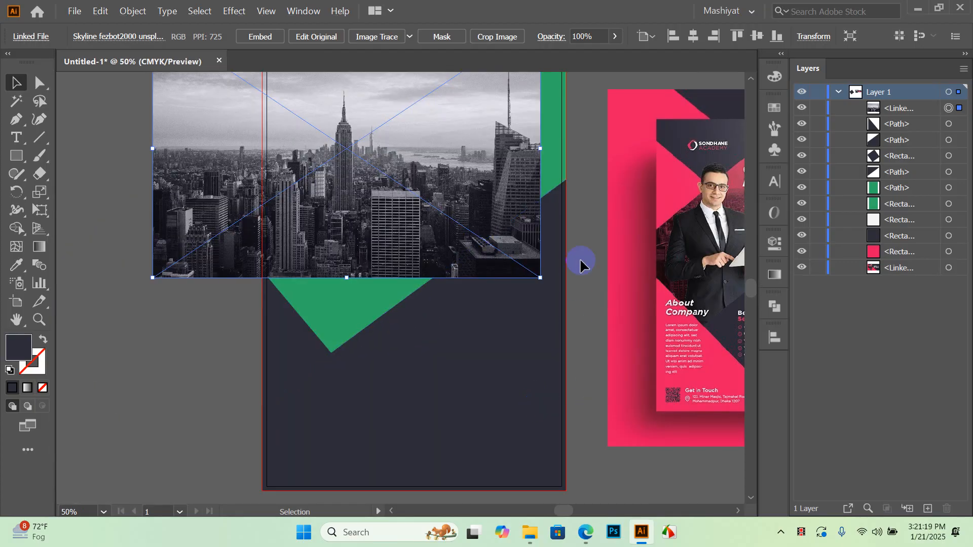
click(579, 259)
drag(578, 211, 536, 260)
drag(358, 270, 426, 284)
scroll(428, 307, down, 2)
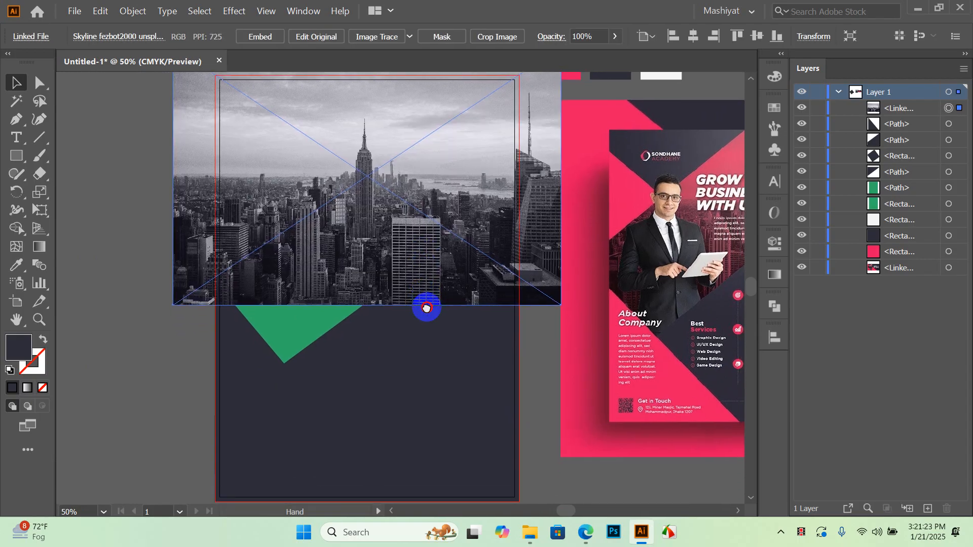
key(ctrl+minus)
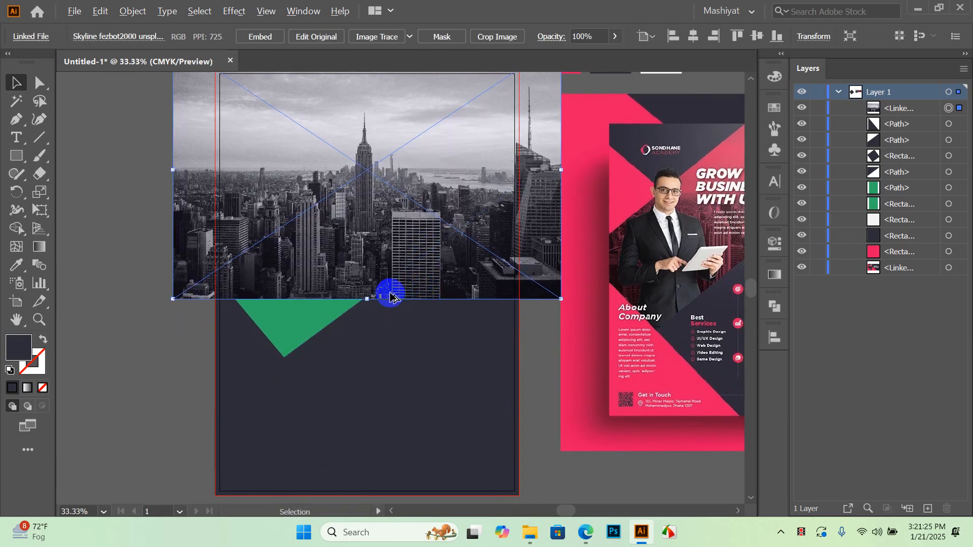
drag(395, 260, 399, 274)
drag(382, 312, 387, 340)
click(517, 413)
click(481, 242)
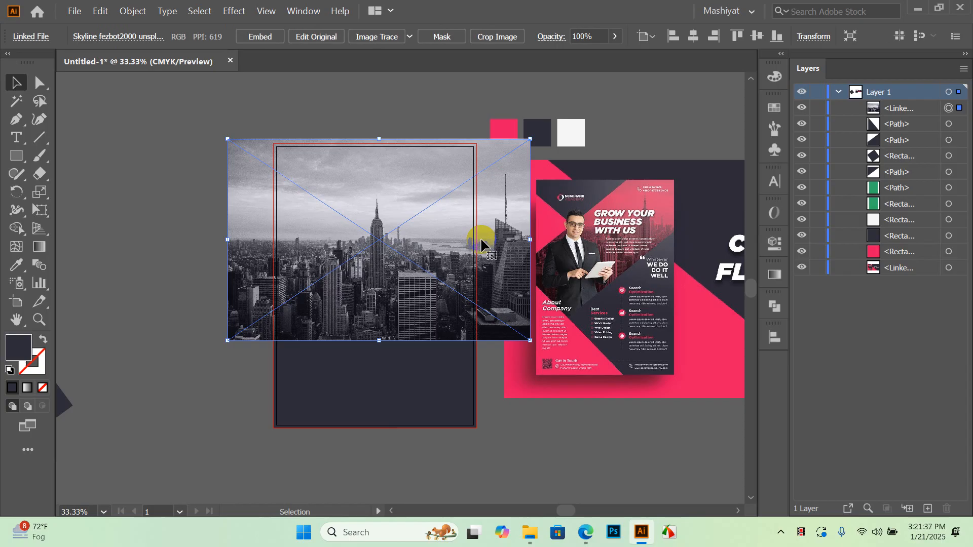
Send the skyline photo to the back, then bring it forward three times to sit above the green band
right_click(411, 219)
mouse_move(458, 329)
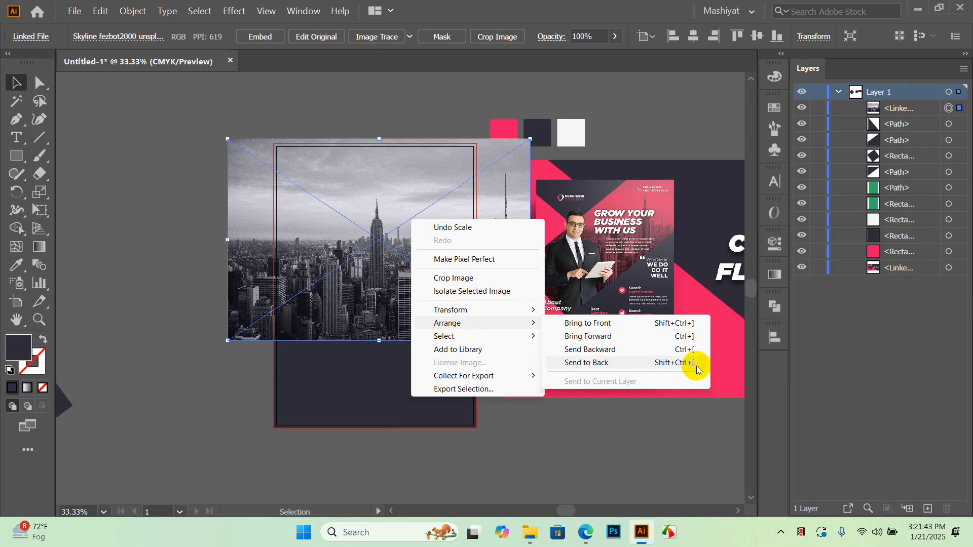
click(639, 413)
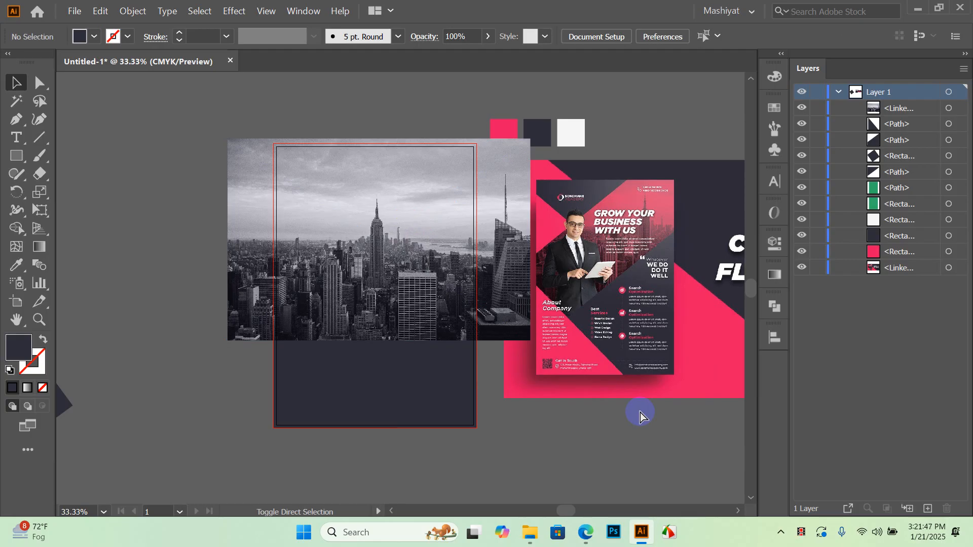
click(421, 180)
key(ctrl+shift+bracketleft)
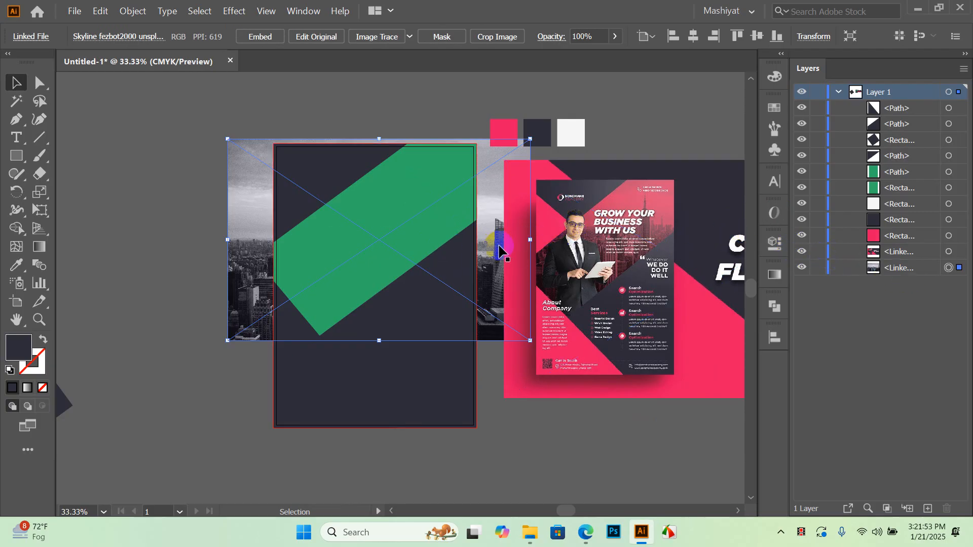
key(ctrl+bracketright)
key(ctrl+bracketright)
key(ctrl+bracketright)
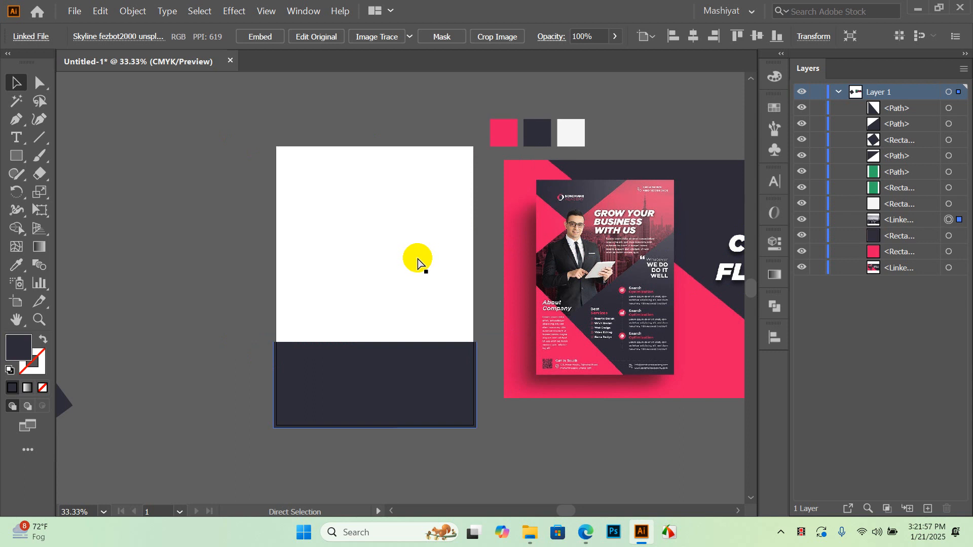
key(ctrl+bracketright)
key(ctrl+bracketright)
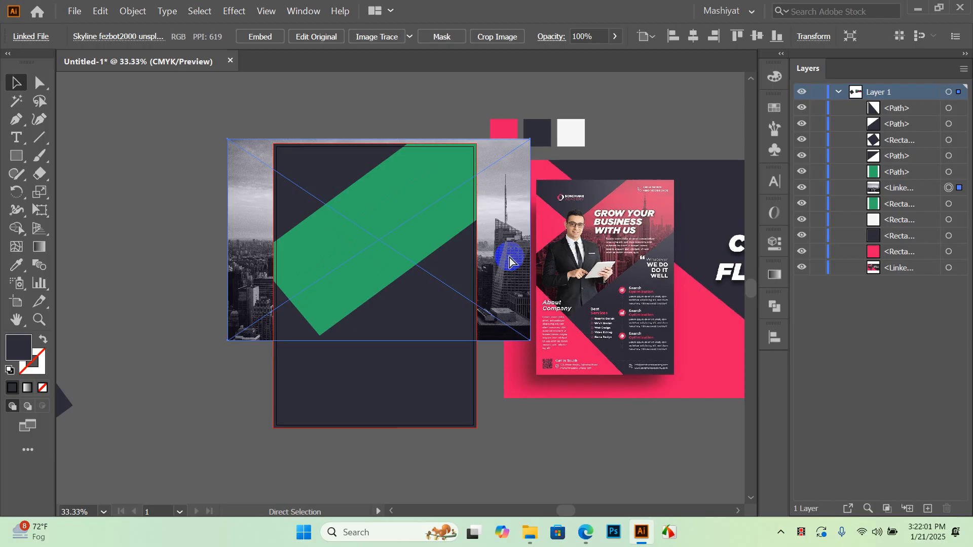
key(ctrl+bracketright)
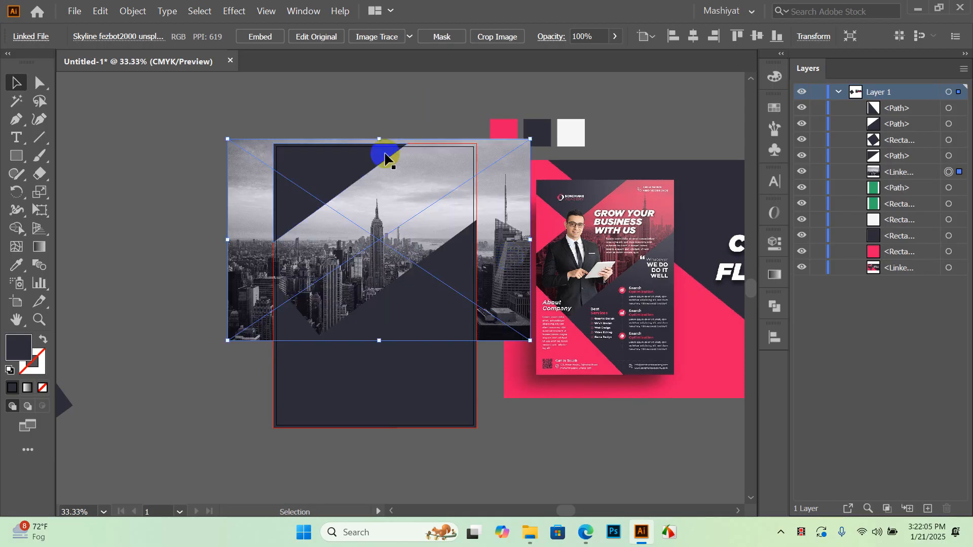
Shift the skyline photo right so the Empire State Building centres in the tilted band
drag(391, 248, 421, 246)
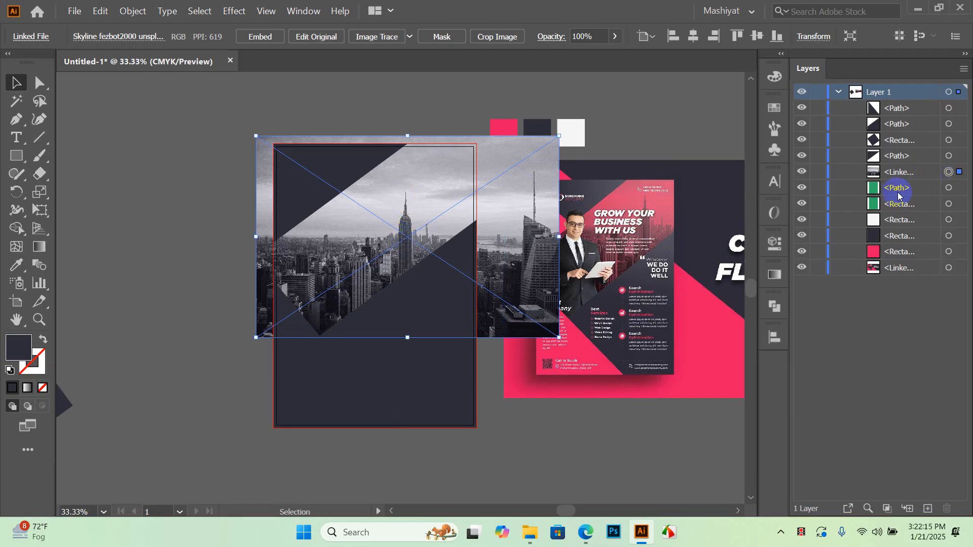
scroll(403, 248, up, 1)
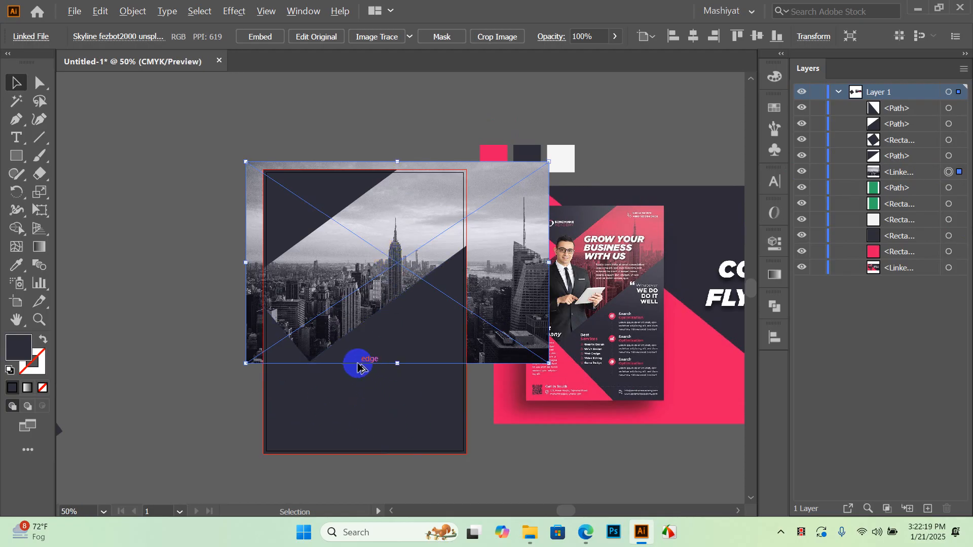
scroll(356, 344, up, 1)
drag(406, 257, 431, 301)
scroll(368, 294, down, 1)
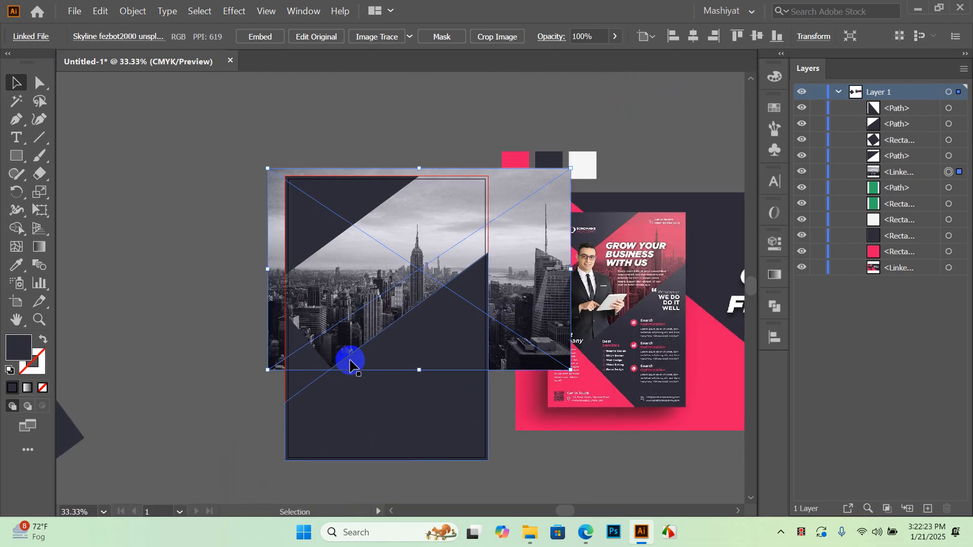
mouse_move(522, 286)
mouse_down()
mouse_move(536, 284)
mouse_move(527, 285)
mouse_up()
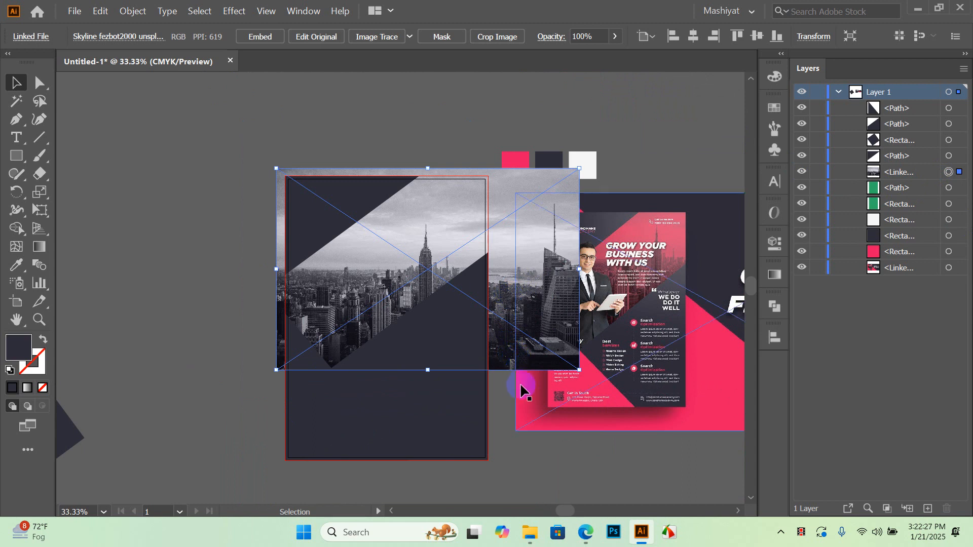
scroll(462, 310, up, 1)
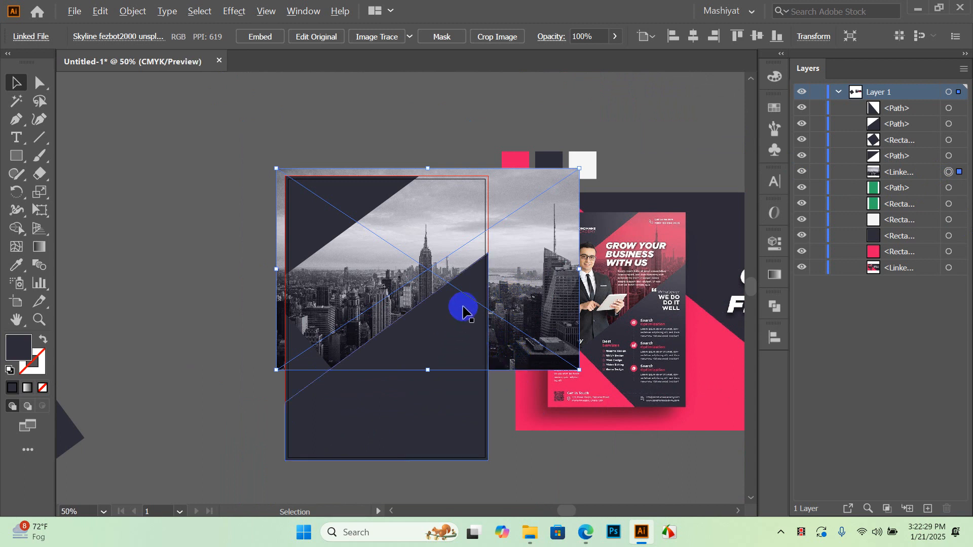
click(452, 251)
mouse_move(533, 243)
mouse_down()
mouse_move(545, 245)
mouse_move(530, 249)
mouse_up()
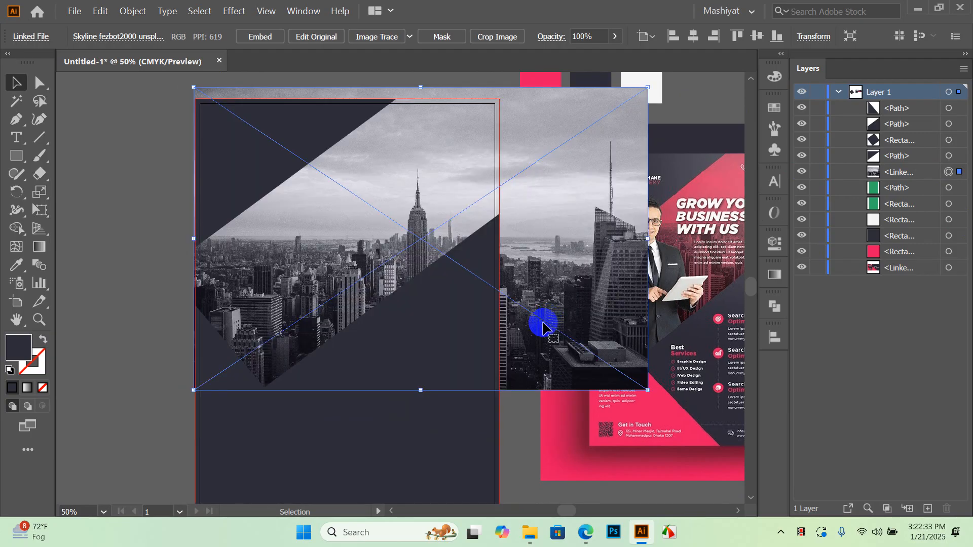
Enlarge the skyline photo upward to about 14.03 × 9.35 in, overhanging the page's top edge
drag(423, 245, 433, 324)
drag(431, 165, 430, 153)
drag(496, 306, 551, 279)
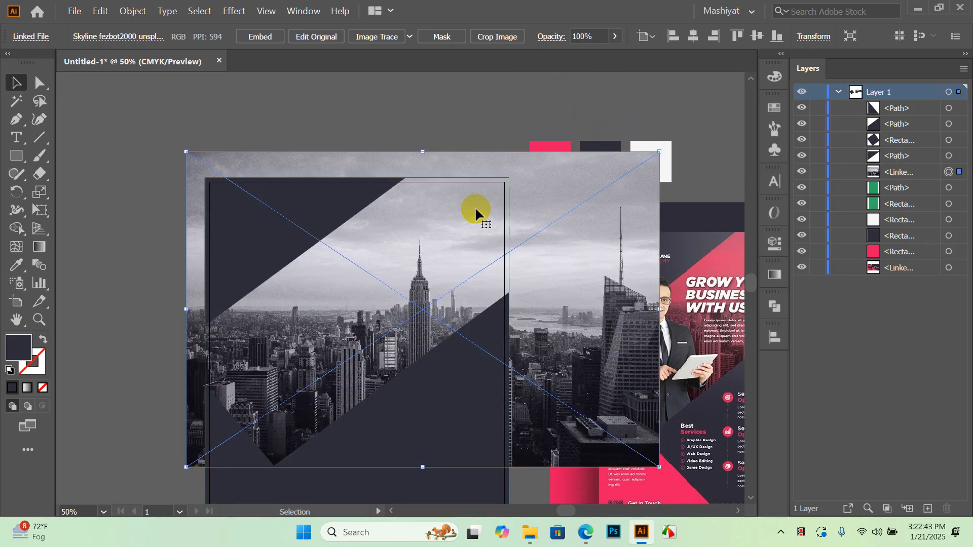
drag(423, 151, 423, 133)
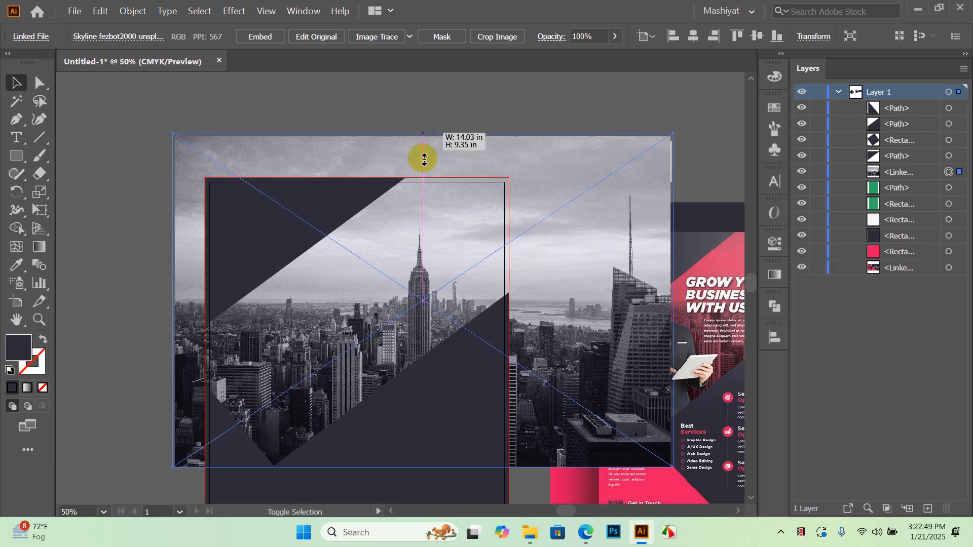
scroll(503, 162, down, 2)
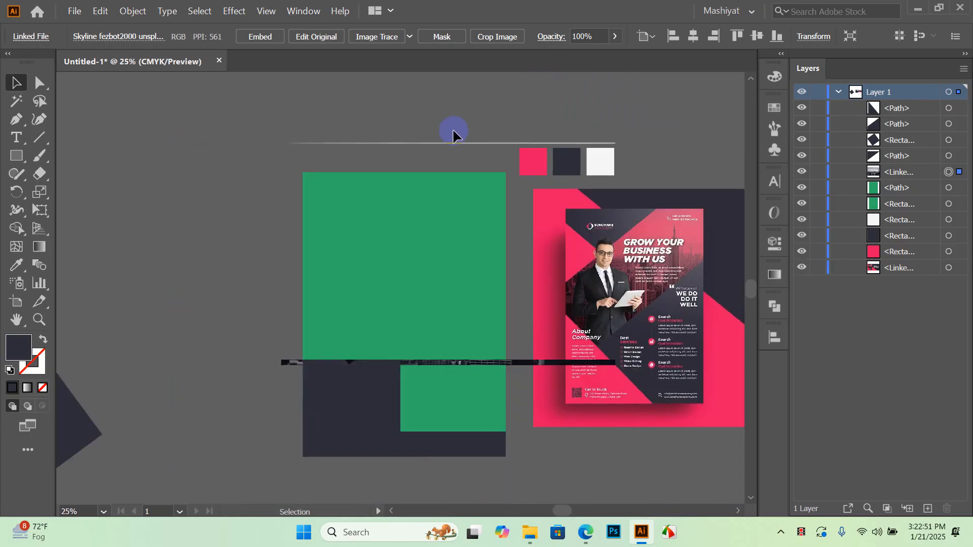
click(501, 109)
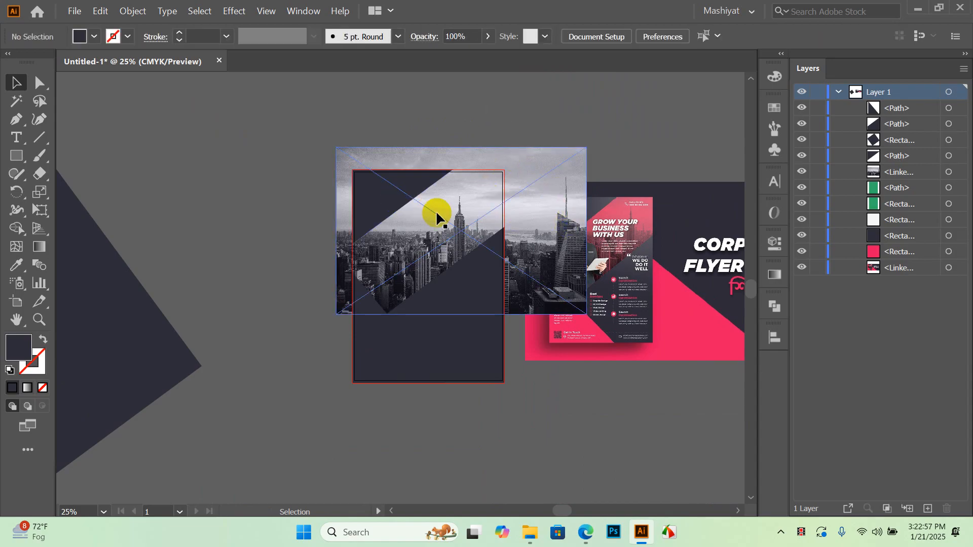
click(518, 201)
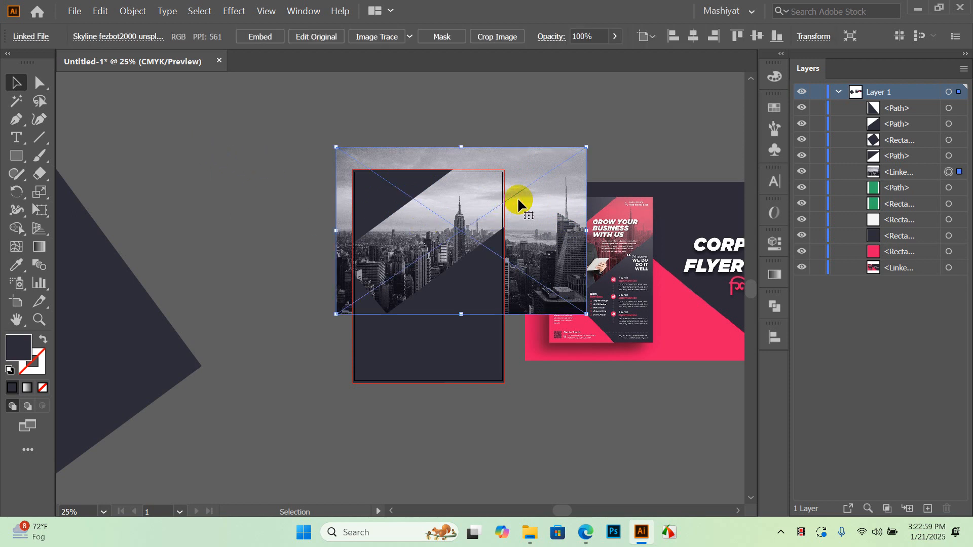
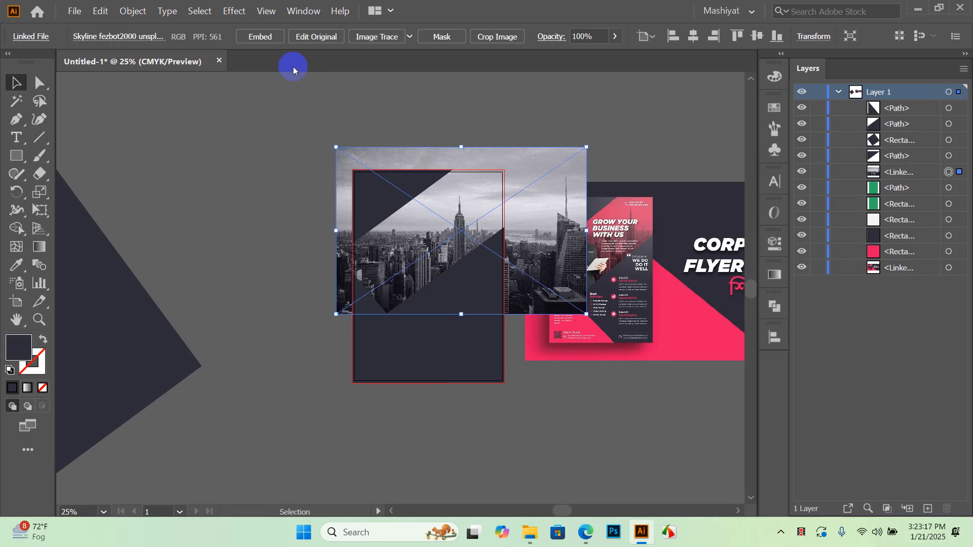
Embed the skyline photo and crop it to the artboard's left, top and right edges (about 8.52 × 8.09 in)
click(273, 36)
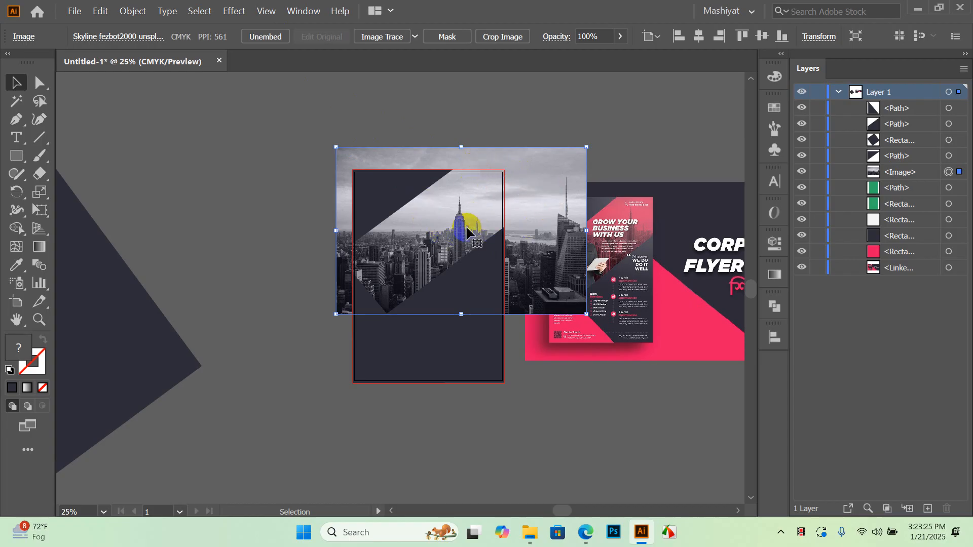
alt+scroll(444, 223, up, 2)
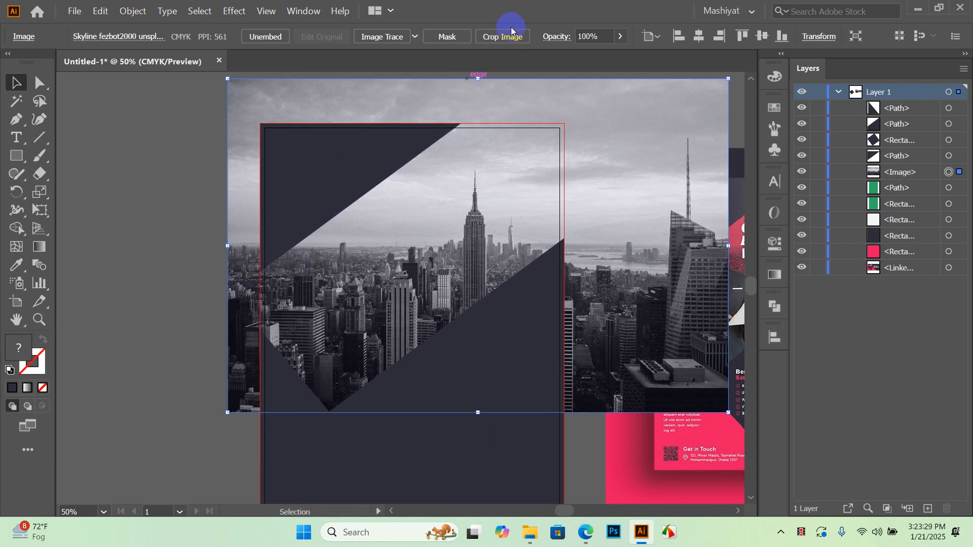
click(491, 38)
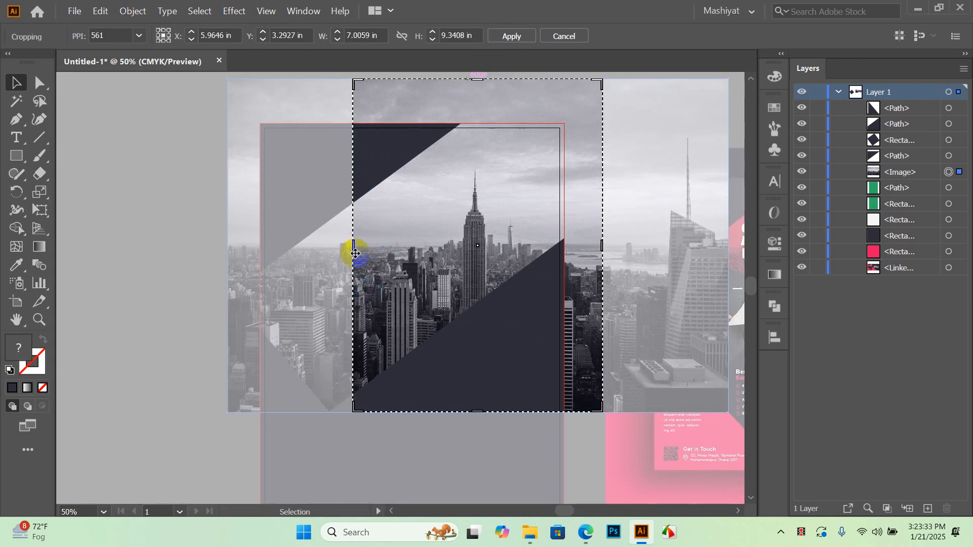
drag(353, 248, 261, 261)
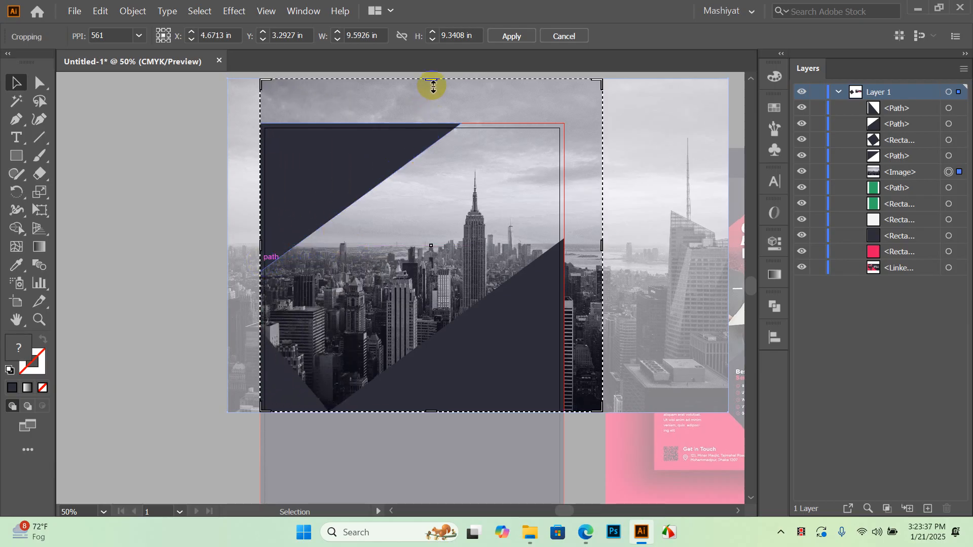
drag(432, 80, 437, 124)
drag(602, 269, 565, 271)
click(527, 39)
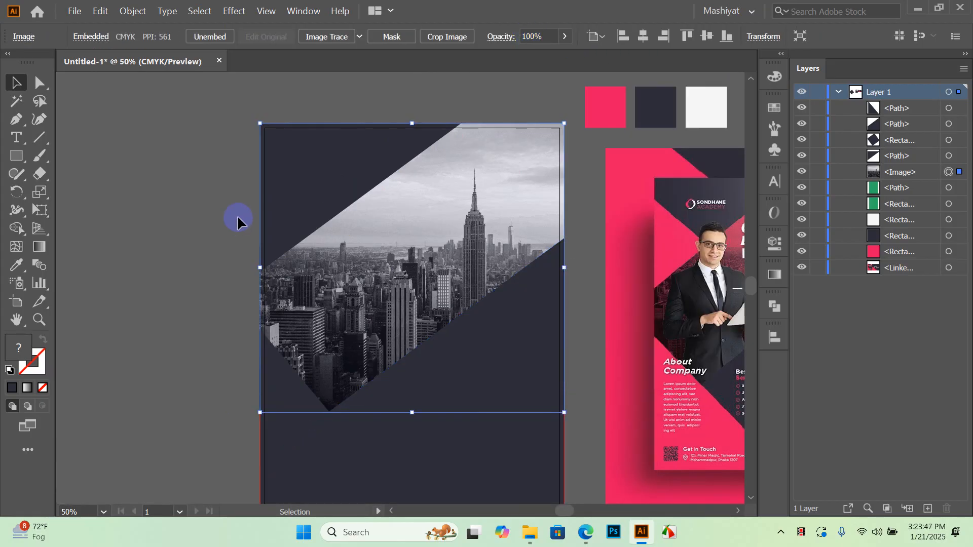
Alt-drag a copy of the dark lower diagonal shape up over the skyline photo
click(237, 219)
key(ctrl+minus)
key(ctrl+minus)
drag(290, 337, 289, 277)
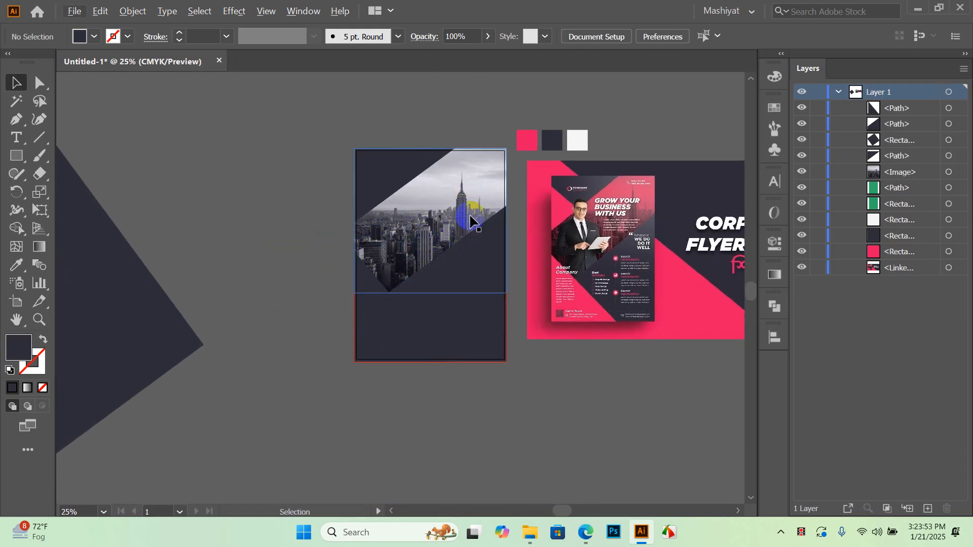
scroll(637, 197, up, 3)
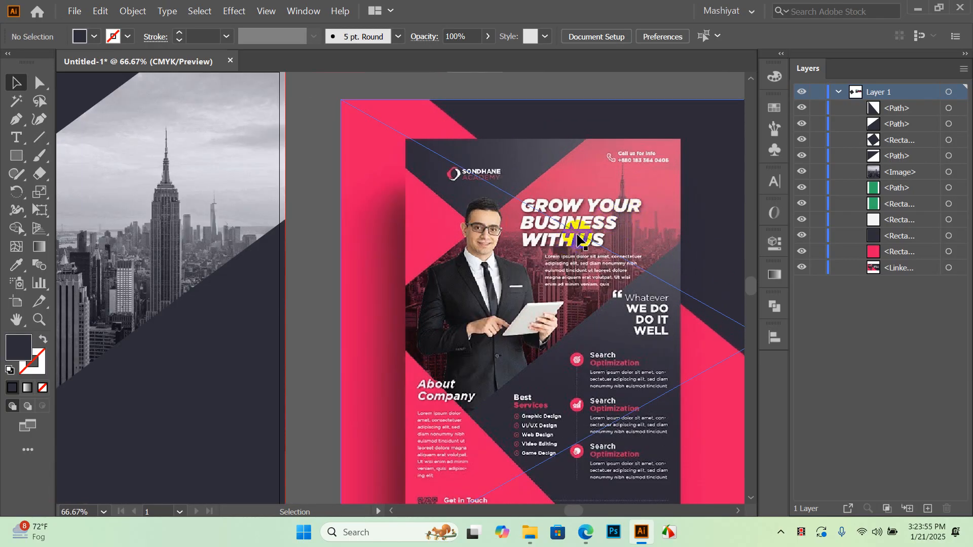
scroll(605, 210, down, 2)
drag(376, 271, 393, 270)
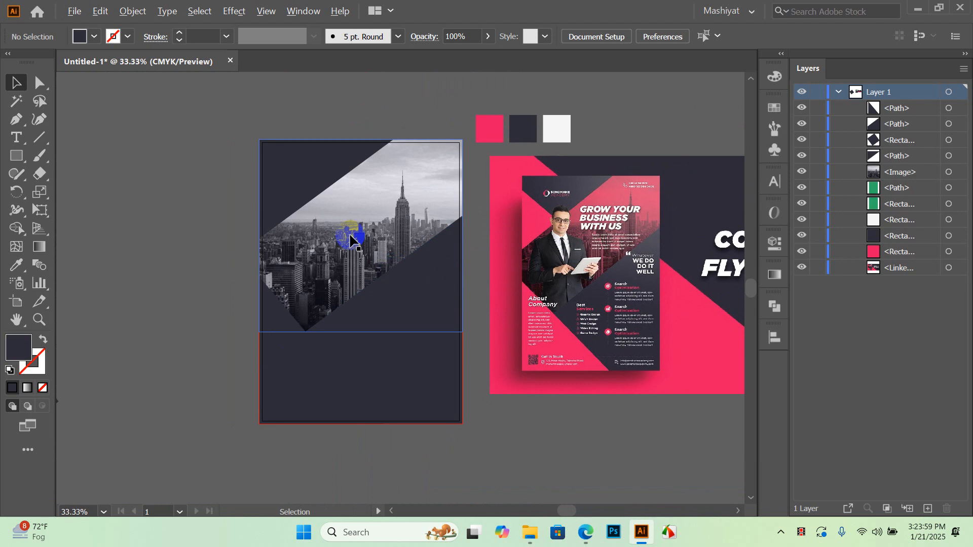
scroll(352, 234, up, 1)
scroll(337, 321, left, 2)
scroll(346, 343, up, 2)
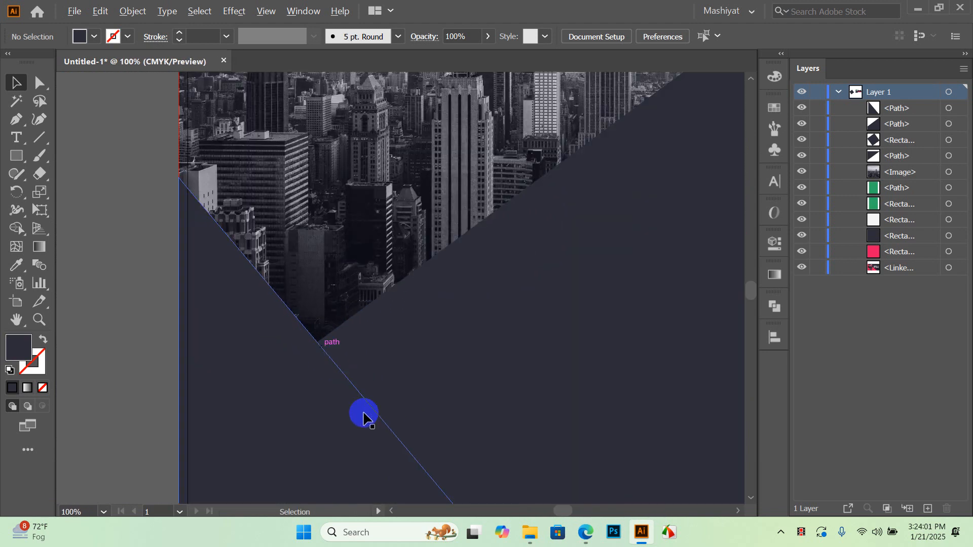
scroll(421, 256, down, 1)
scroll(421, 256, down, 1)
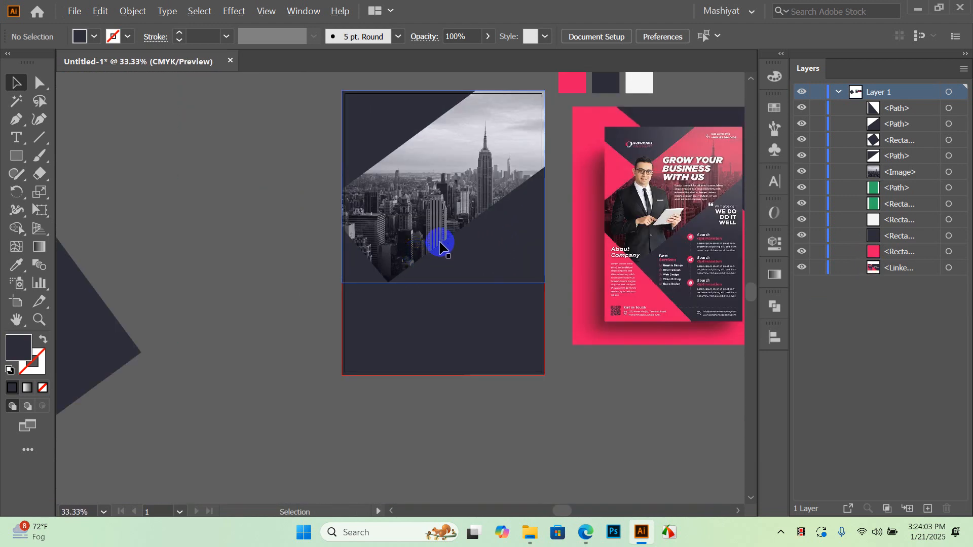
drag(486, 138, 425, 185)
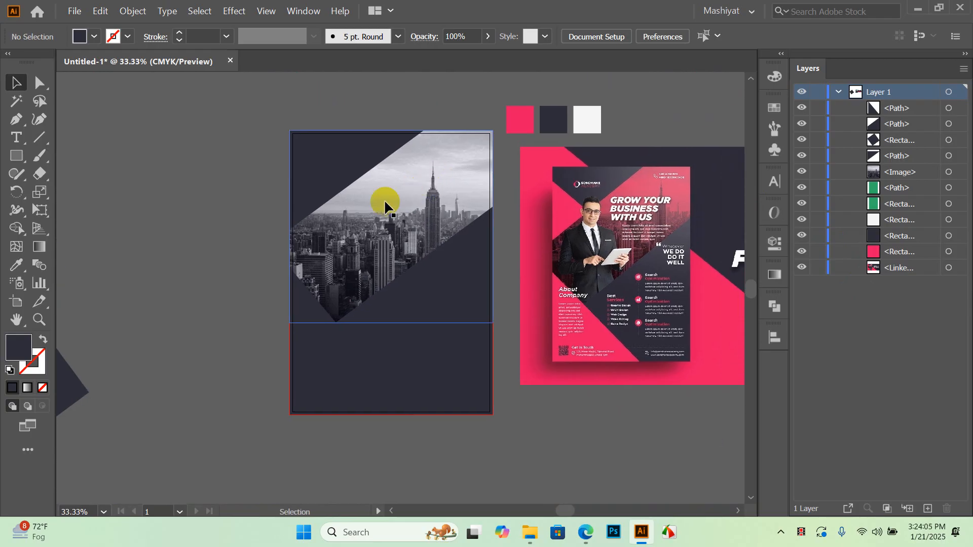
scroll(467, 236, down, 2)
drag(454, 303, 449, 239)
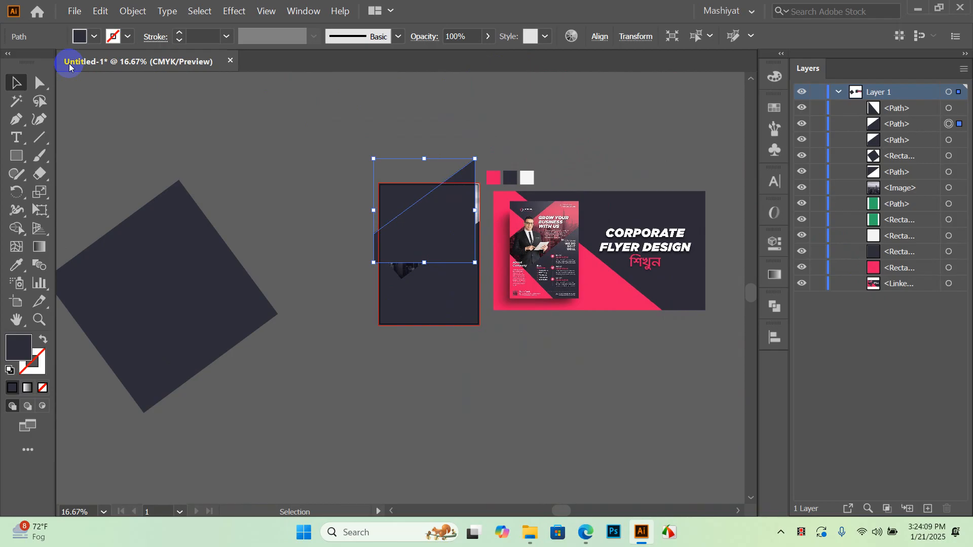
Fill the copied shape with the swatch pink at 35% opacity
click(17, 264)
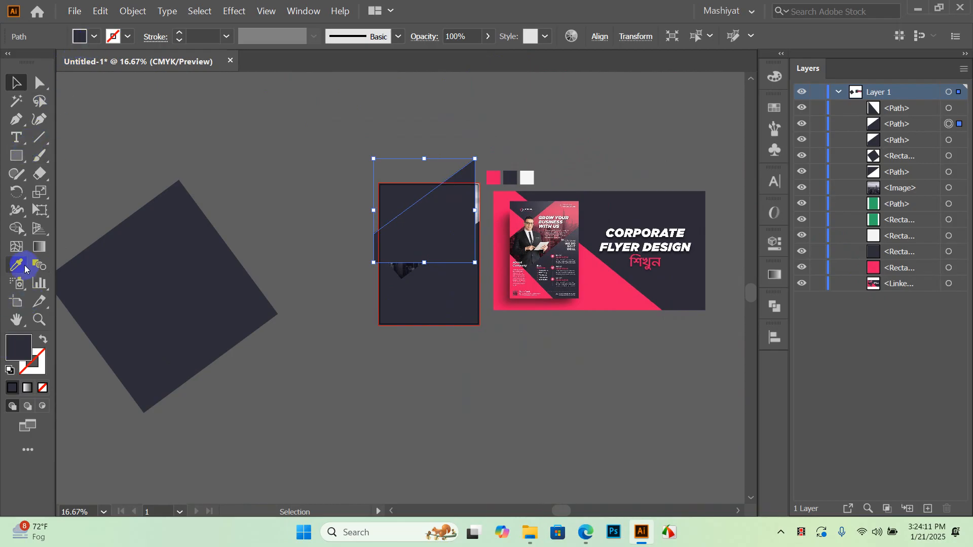
click(493, 177)
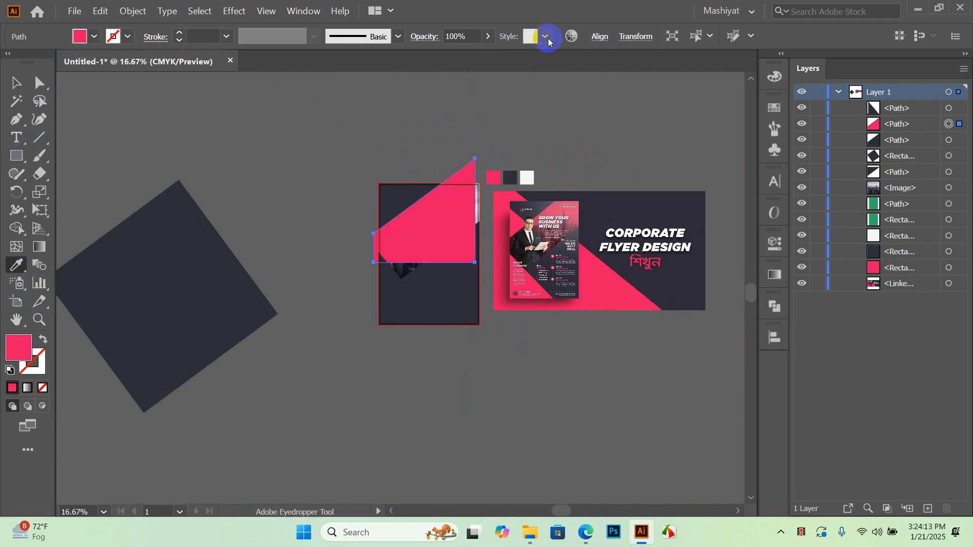
click(488, 37)
drag(486, 56, 450, 62)
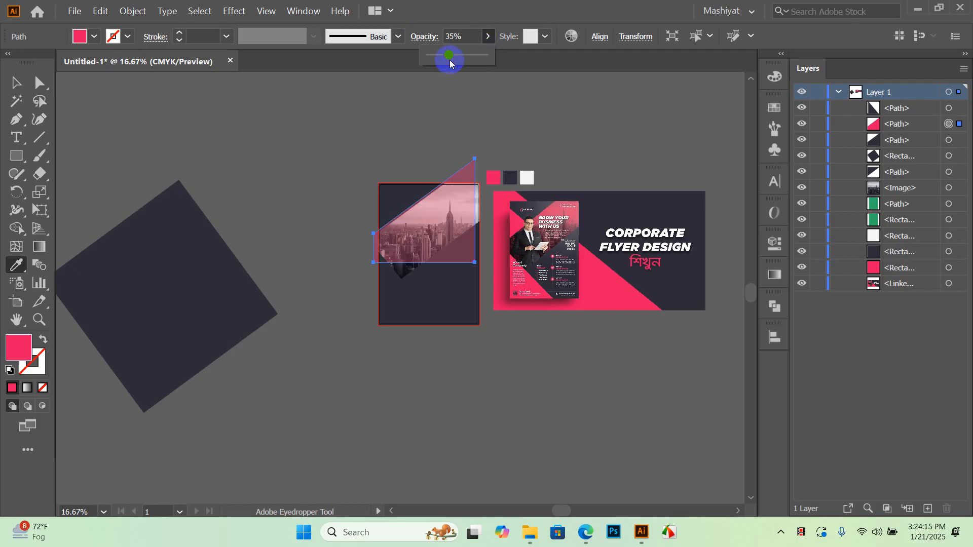
key(v)
click(272, 135)
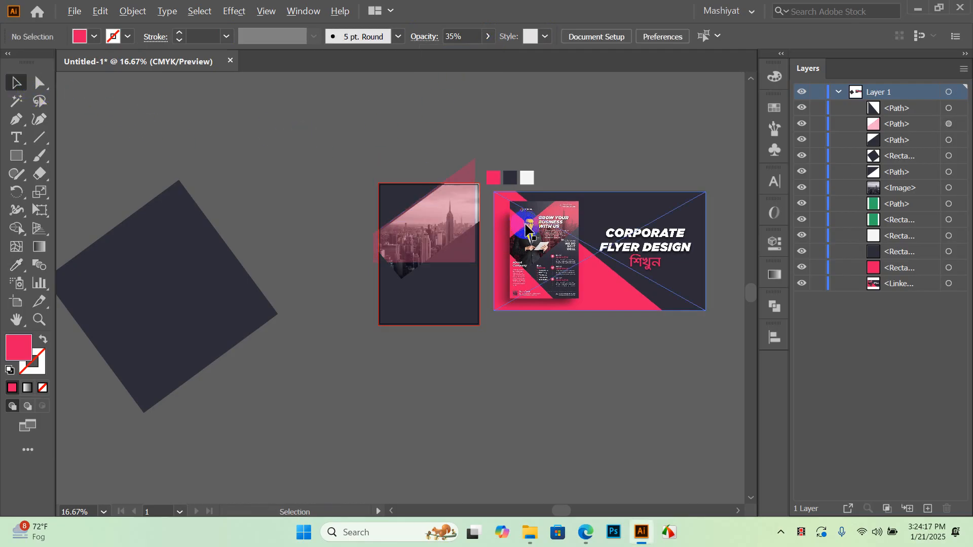
Review the pink overlay, then select and delete it
scroll(470, 213, up, 3)
scroll(466, 213, up, 2)
scroll(352, 216, down, 4)
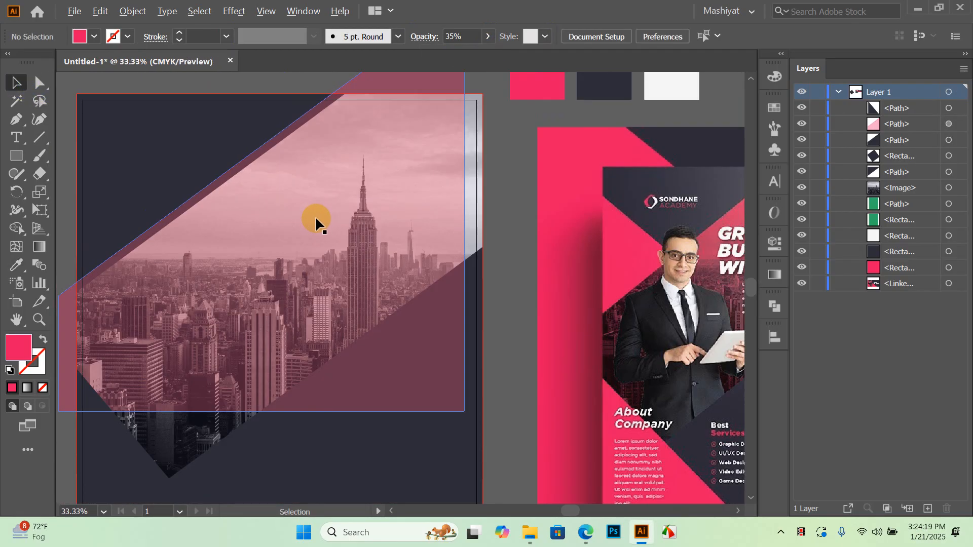
click(612, 285)
scroll(612, 286, up, 2)
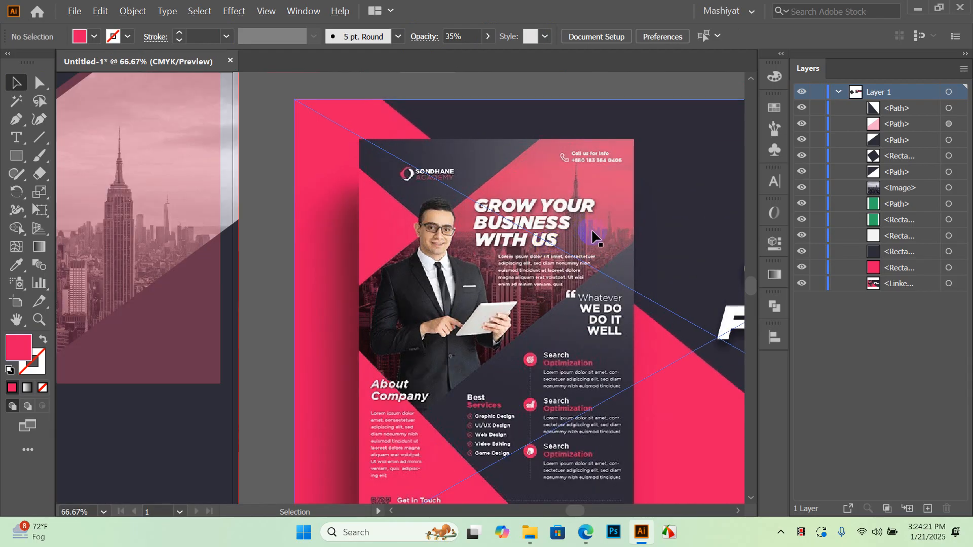
scroll(593, 235, down, 2)
click(374, 237)
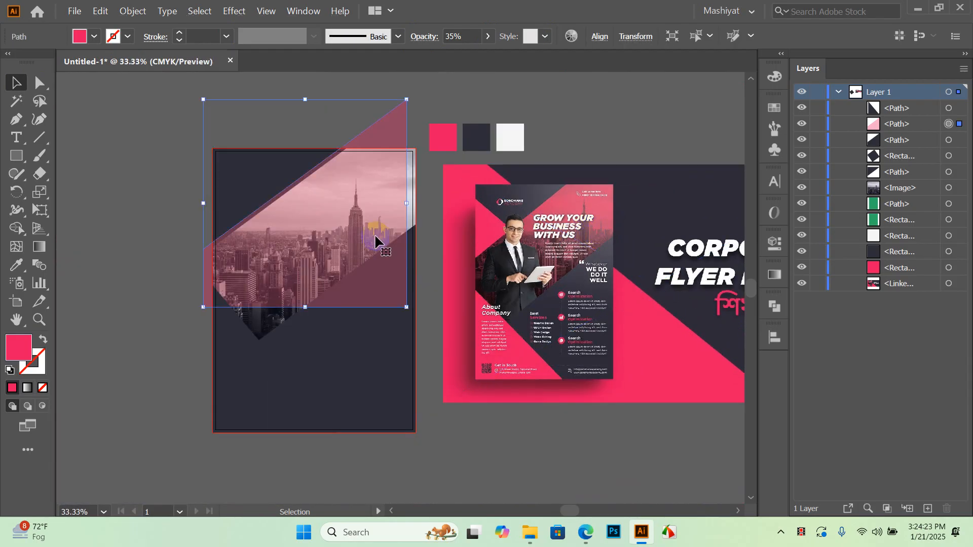
key(Delete)
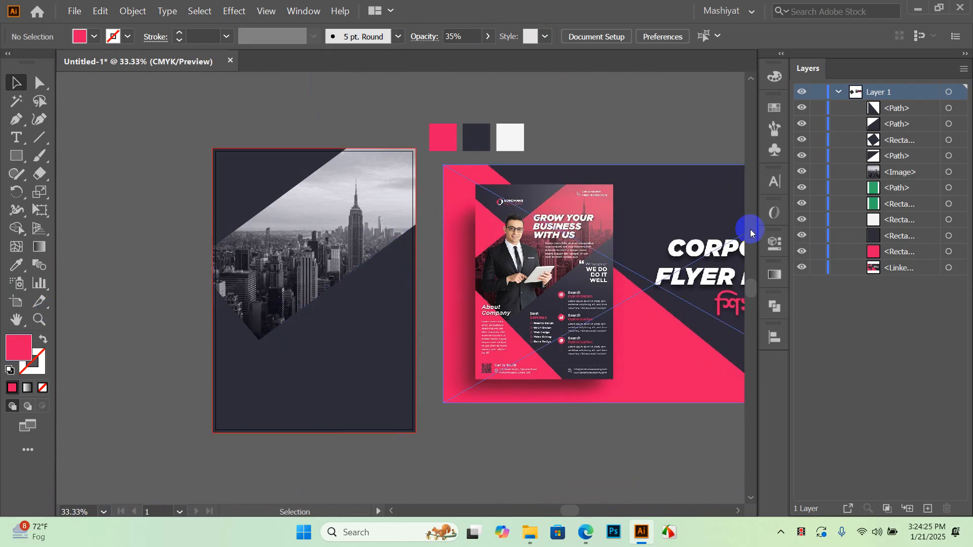
Bring the green diagonal path forward above the city photo with Ctrl+]
click(947, 189)
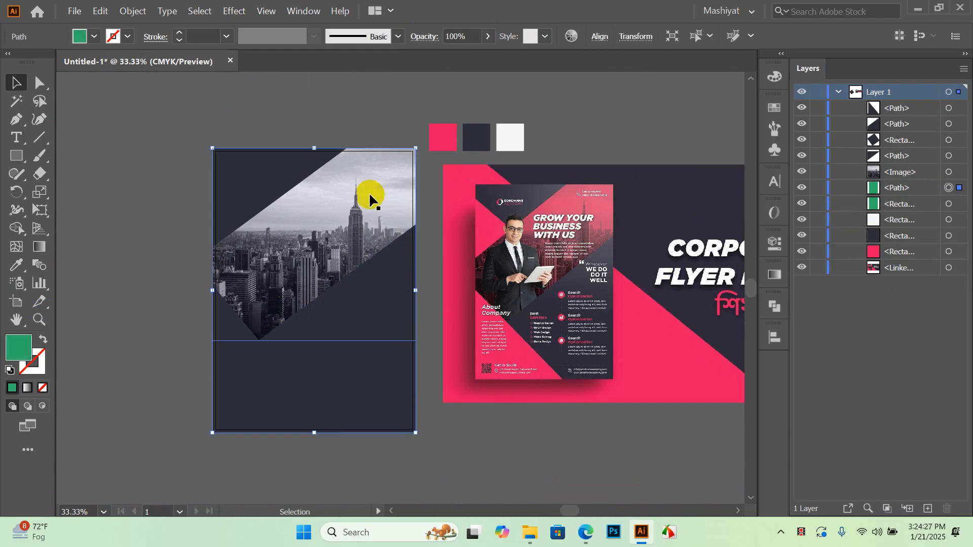
scroll(329, 181, up, 4)
scroll(328, 182, up, 2)
scroll(343, 171, down, 3)
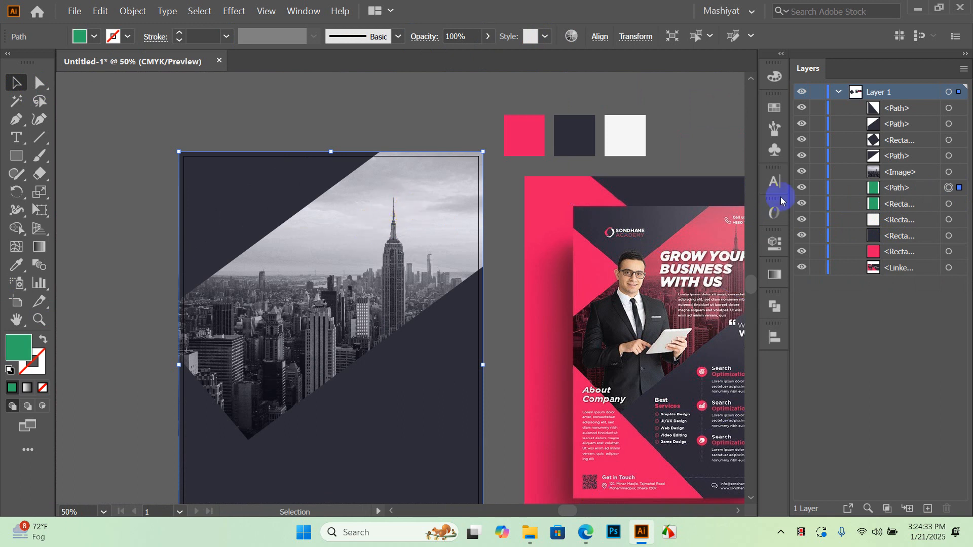
key(ctrl+bracketright)
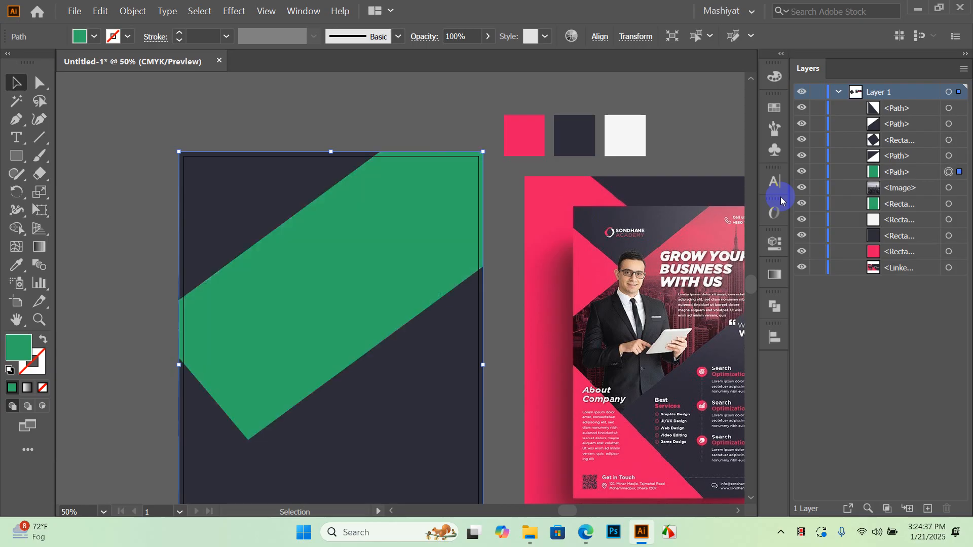
right_click(382, 256)
mouse_move(501, 456)
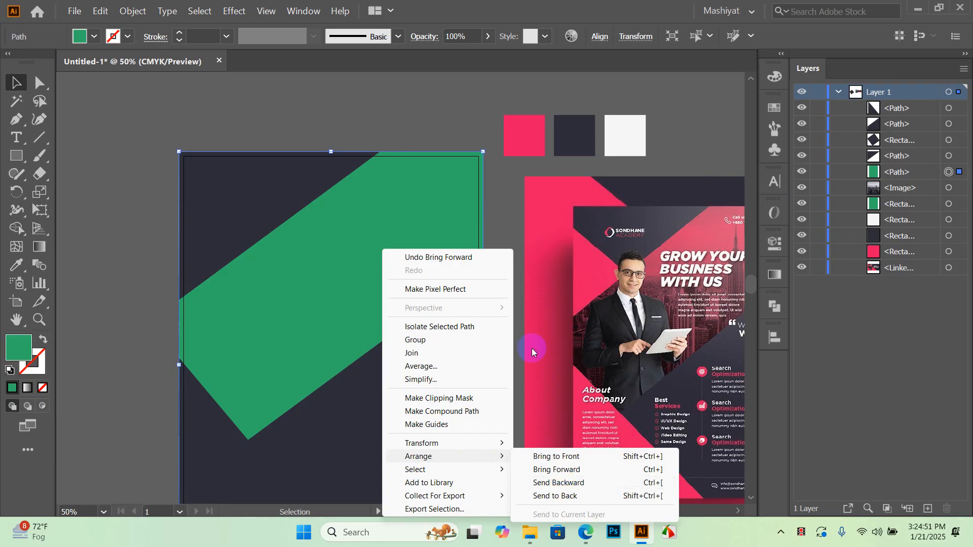
click(468, 132)
Recolour the diagonal band with the pink swatch using the Eyedropper
click(396, 196)
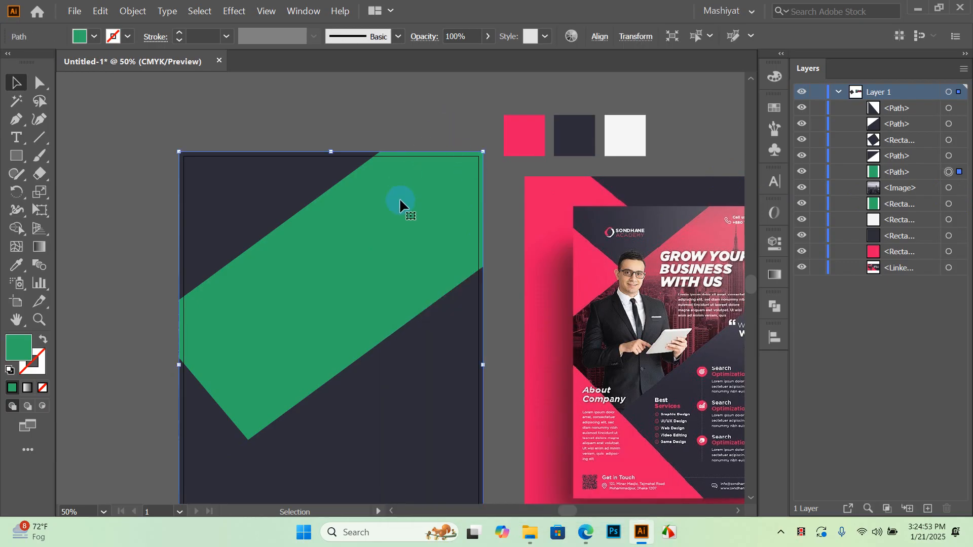
key(i)
click(519, 135)
click(28, 88)
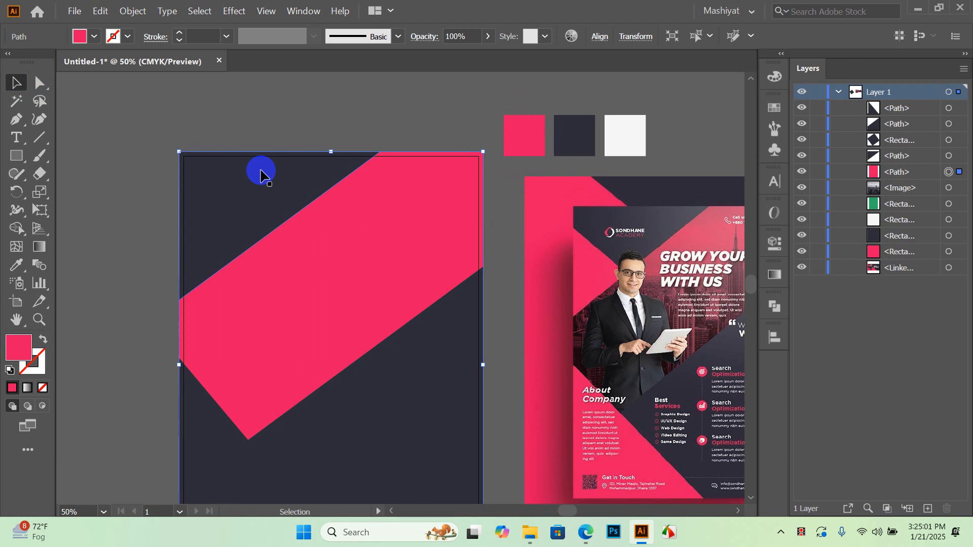
Open the Appearance panel for the pink band, then dock it away
click(304, 11)
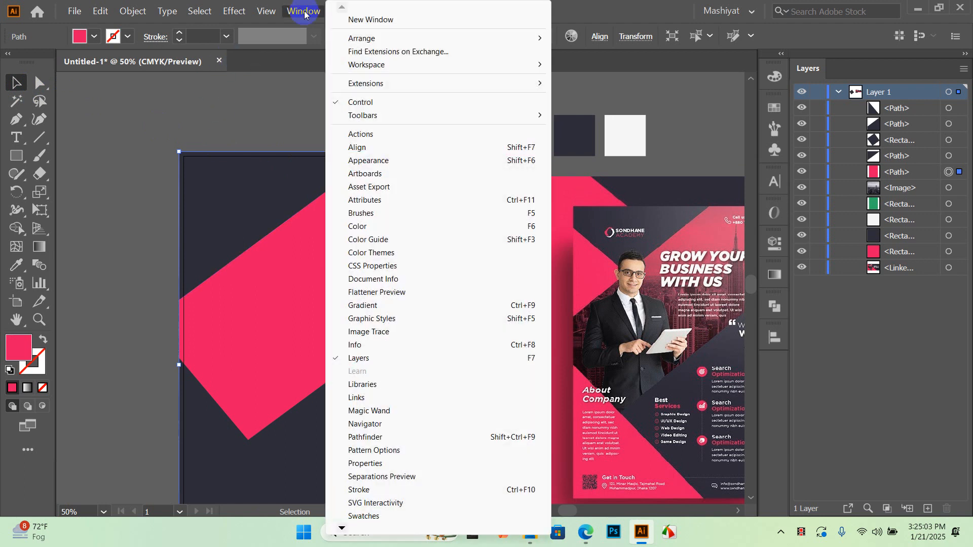
click(388, 160)
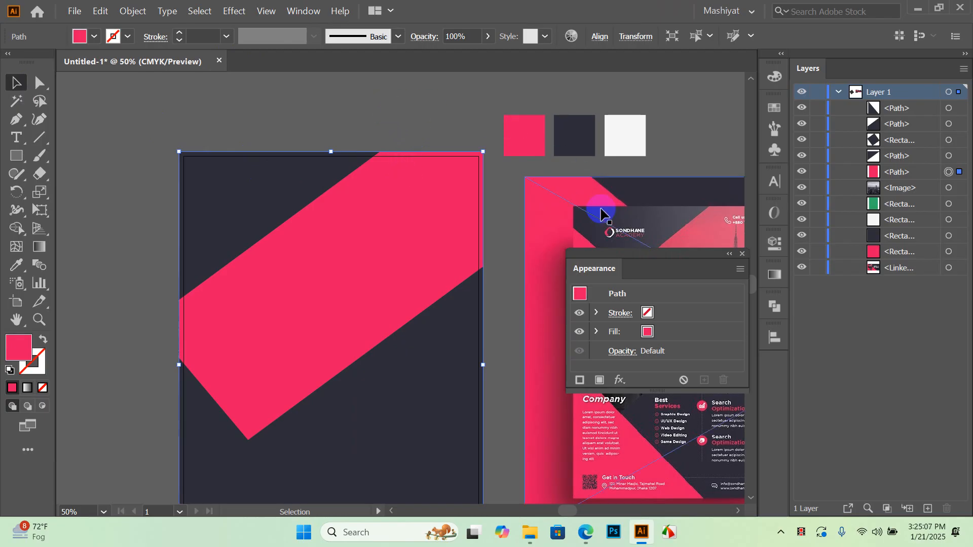
drag(646, 261, 783, 369)
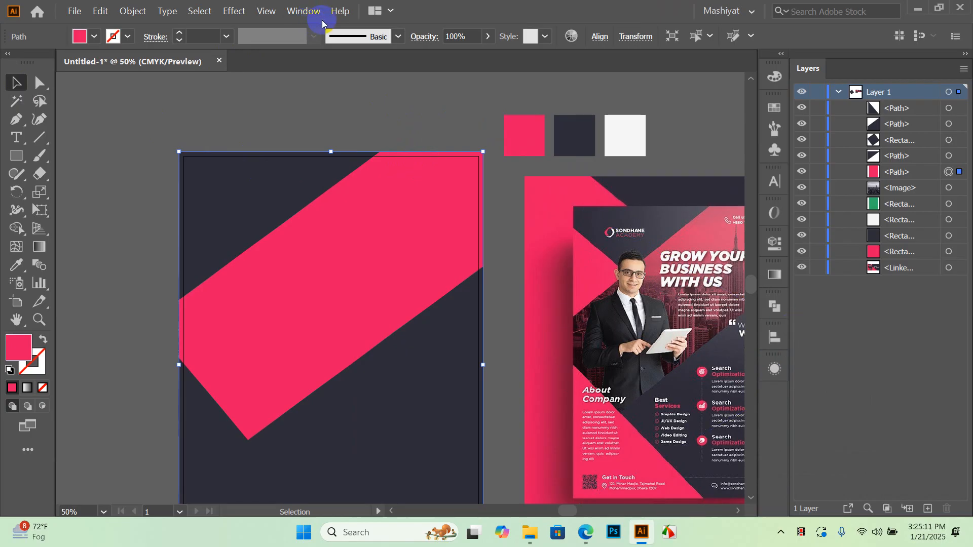
Open the Transparency panel and move it up over the Layers panel
click(304, 10)
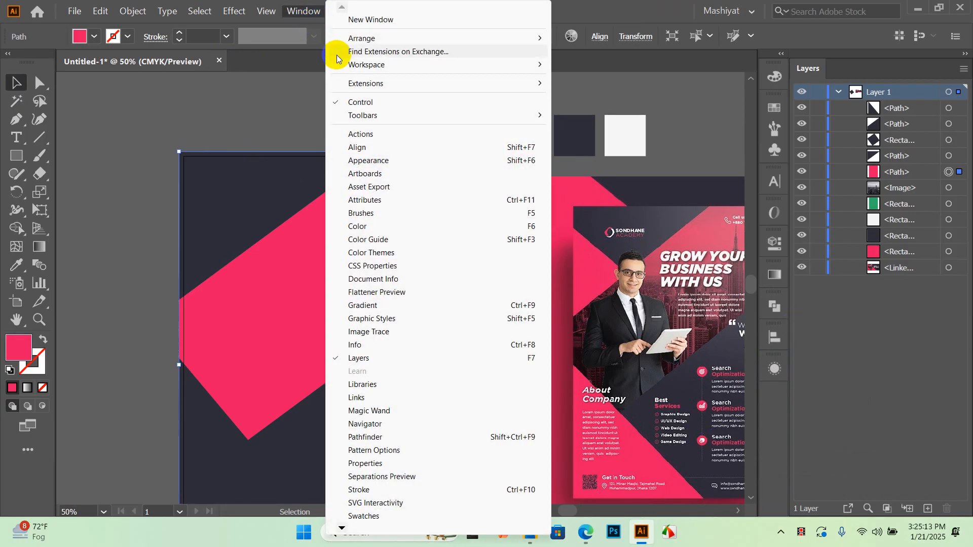
click(343, 528)
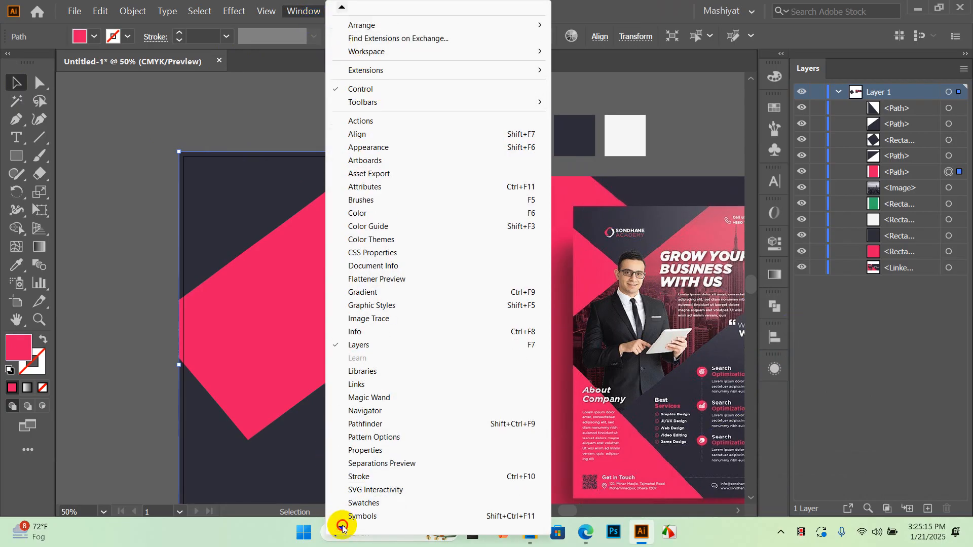
click(342, 528)
click(342, 527)
click(342, 527)
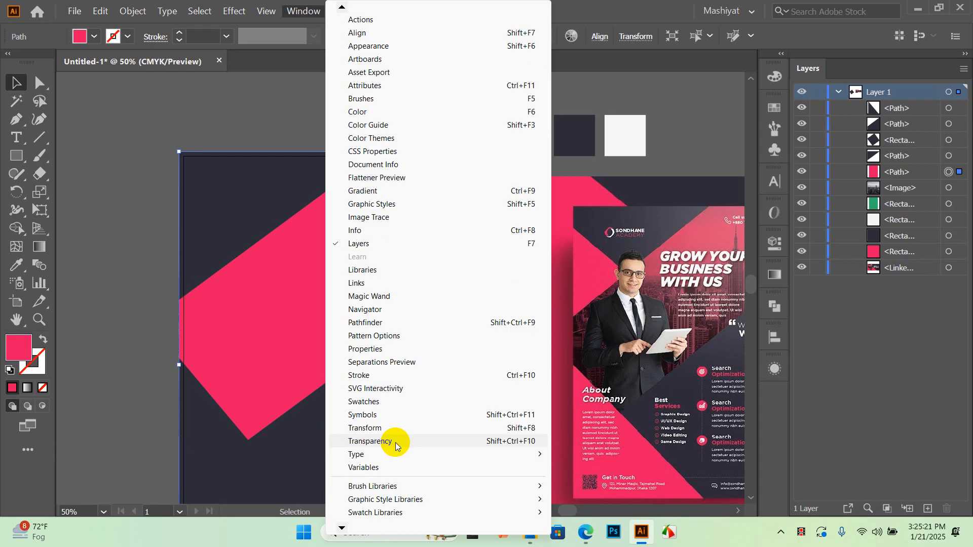
click(522, 441)
drag(740, 365, 669, 107)
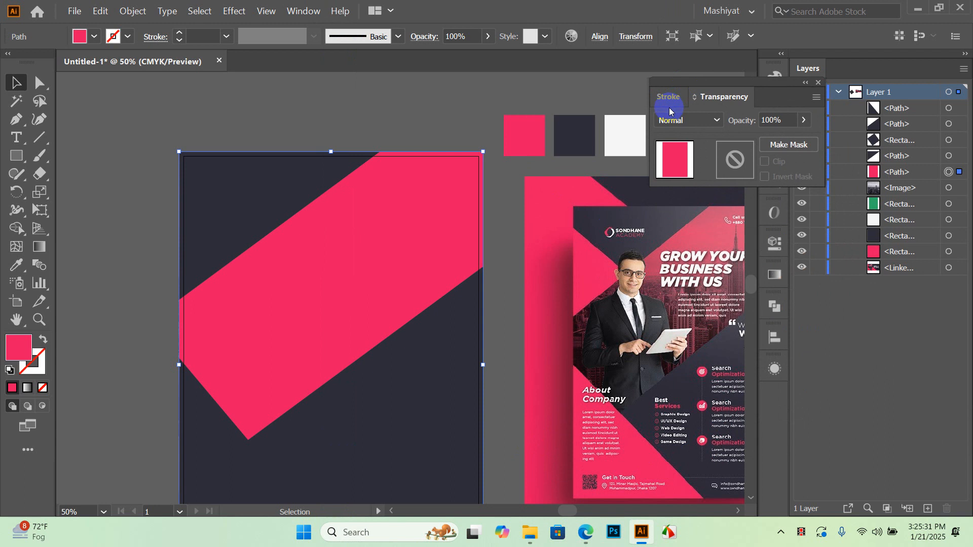
Set the pink diagonal band's blending mode to Multiply
click(389, 112)
click(409, 193)
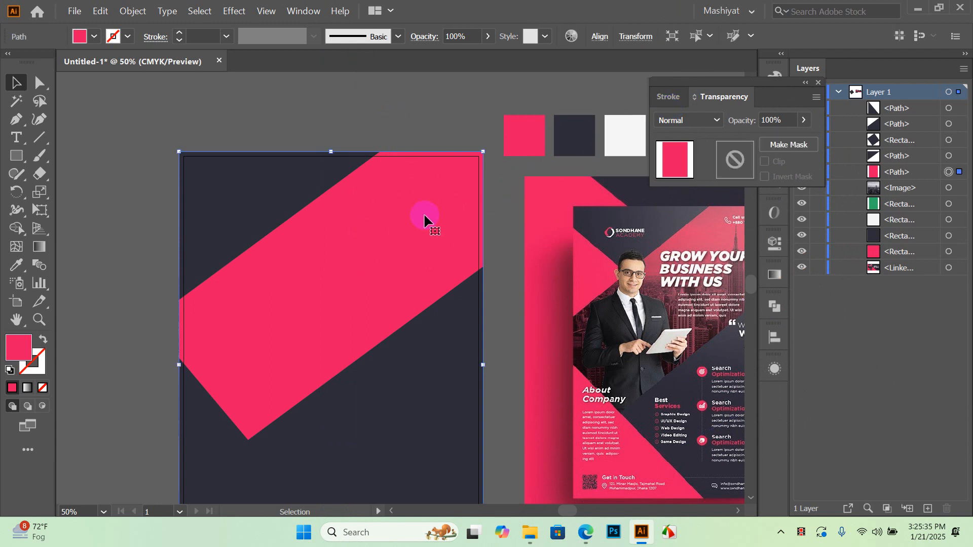
click(719, 121)
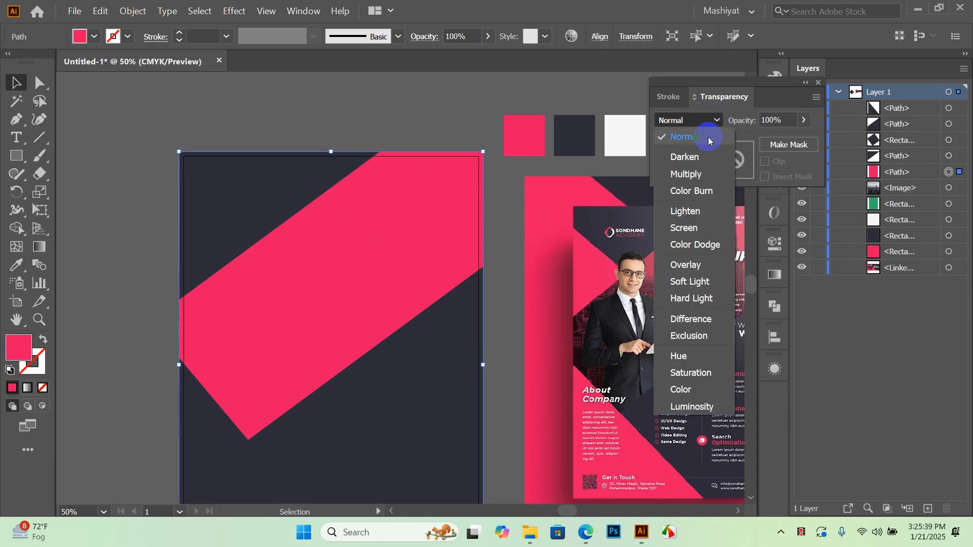
click(698, 175)
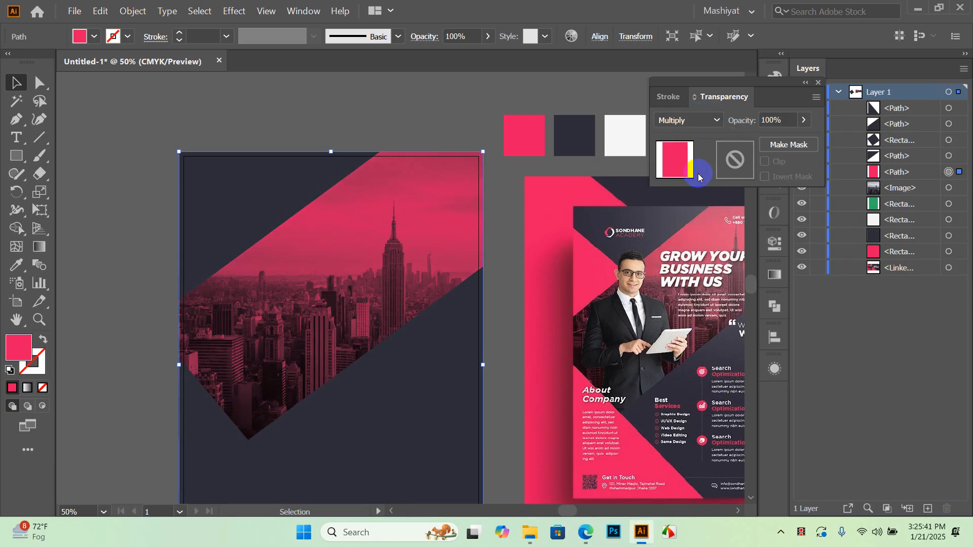
click(413, 112)
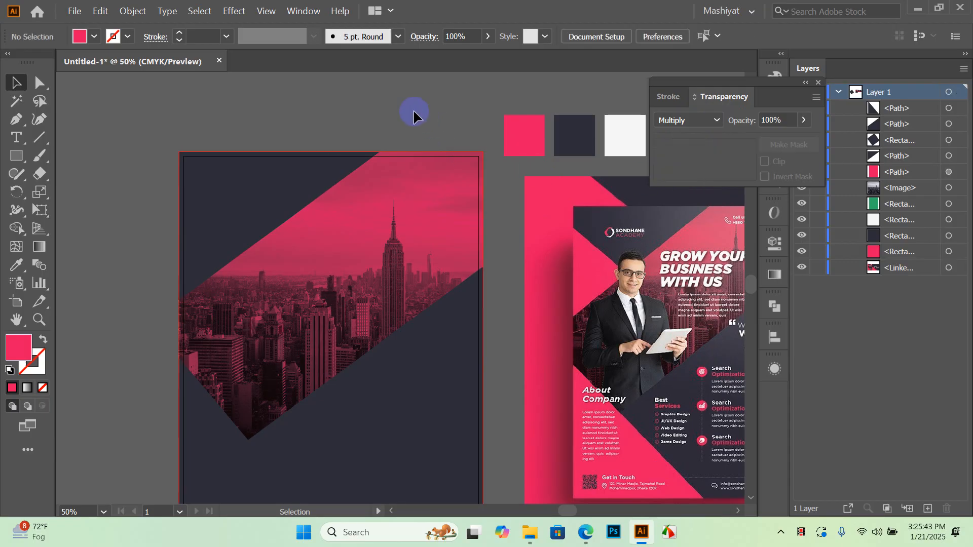
alt+scroll(388, 281, up, 2)
alt+scroll(380, 233, down, 2)
alt+scroll(415, 265, down, 2)
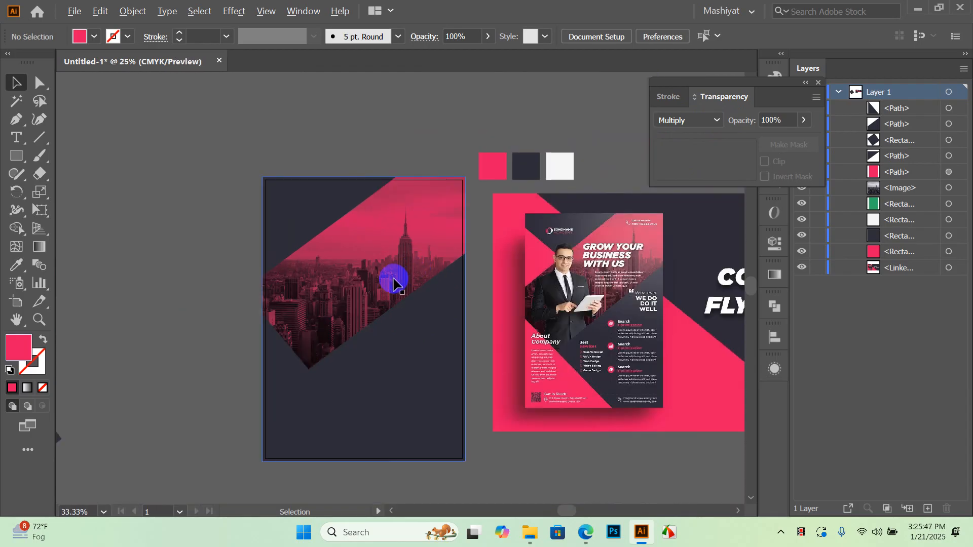
alt+scroll(532, 261, up, 3)
alt+scroll(636, 257, down, 1)
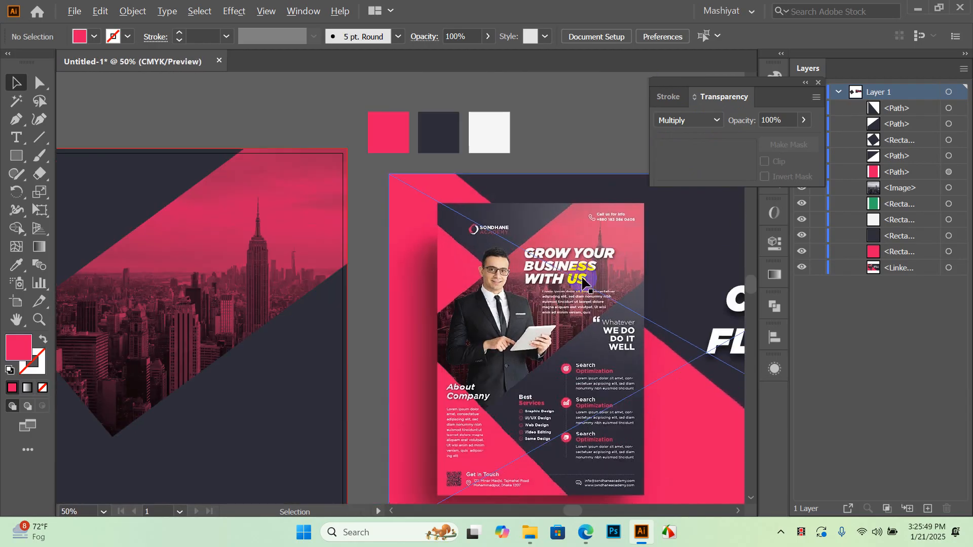
Lower the pink band's opacity to 91%
click(243, 264)
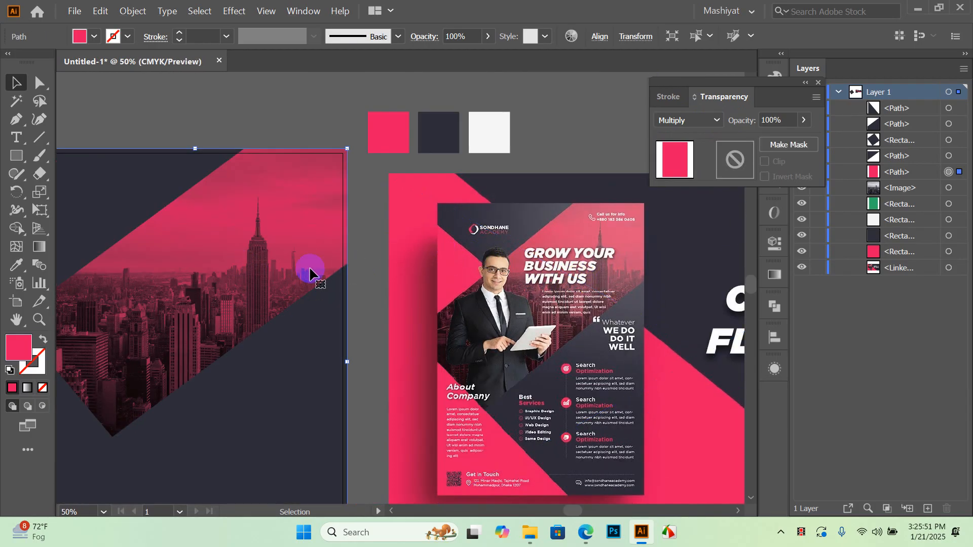
click(804, 120)
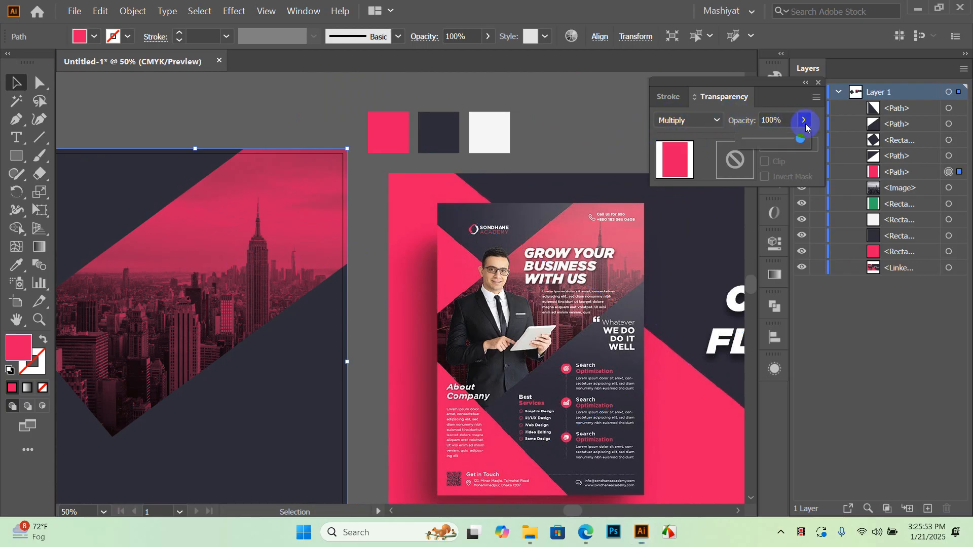
drag(795, 145, 789, 145)
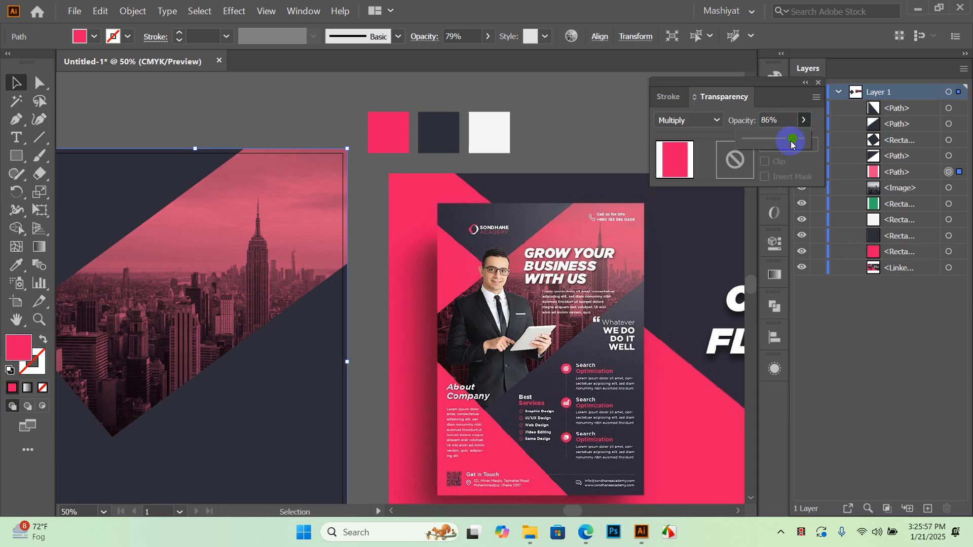
drag(794, 144, 794, 144)
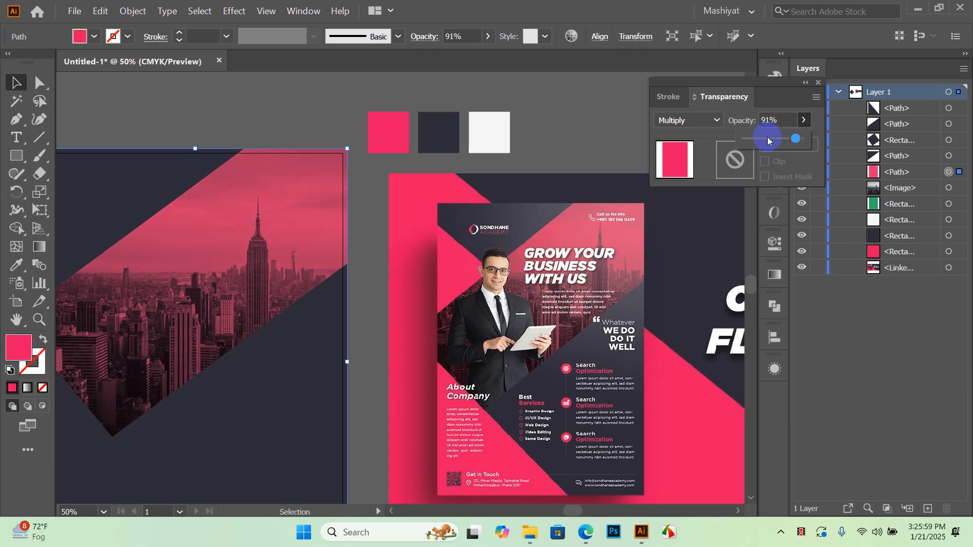
drag(247, 119, 301, 156)
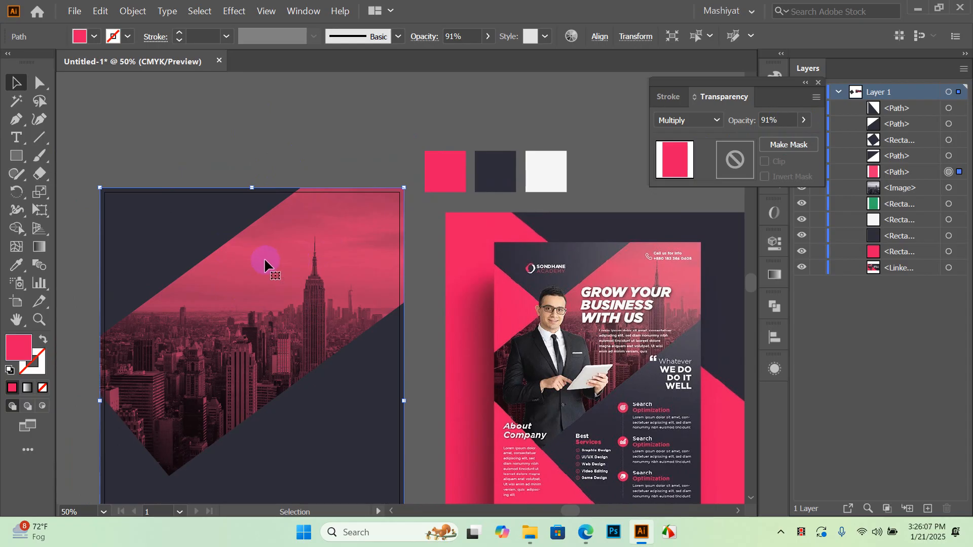
Try shifting the pink band aside to compare the photo, then undo the move
drag(323, 259, 221, 278)
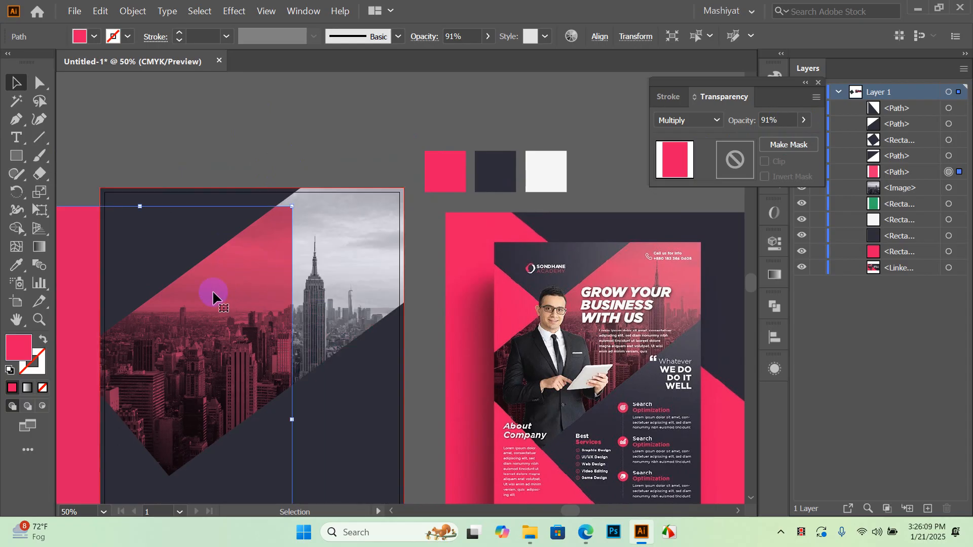
key(a)
key(ctrl+z)
key(v)
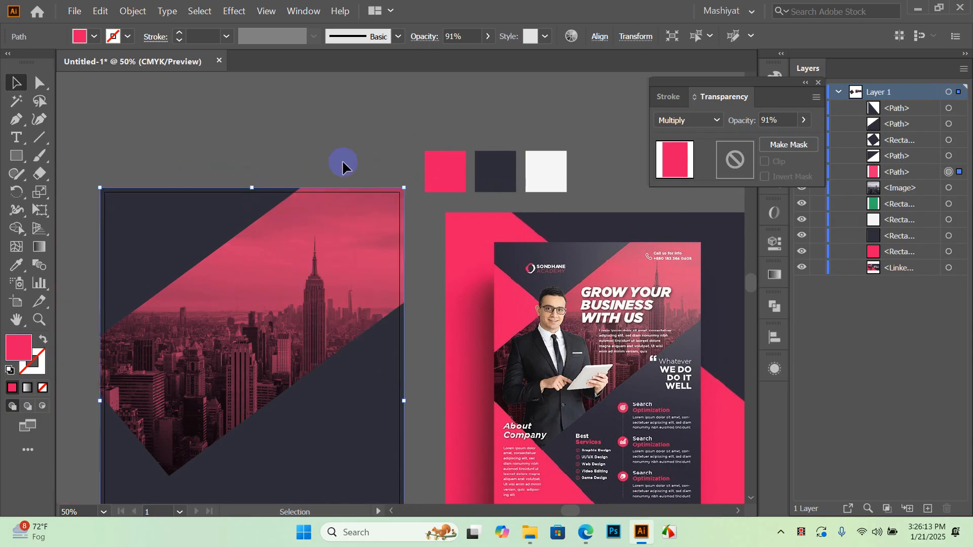
click(342, 160)
scroll(324, 263, up, 2)
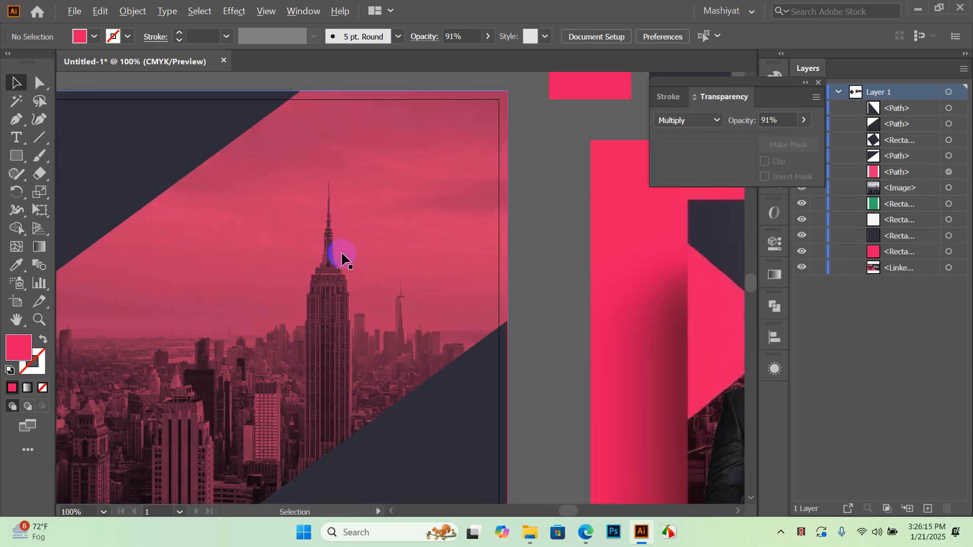
scroll(342, 259, down, 3)
drag(344, 397, 352, 368)
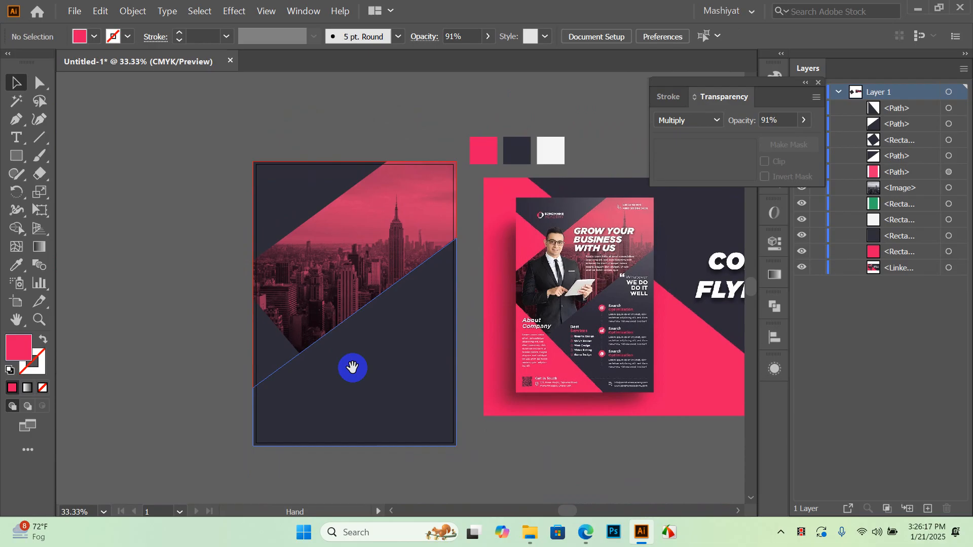
drag(451, 266, 423, 309)
scroll(350, 278, up, 2)
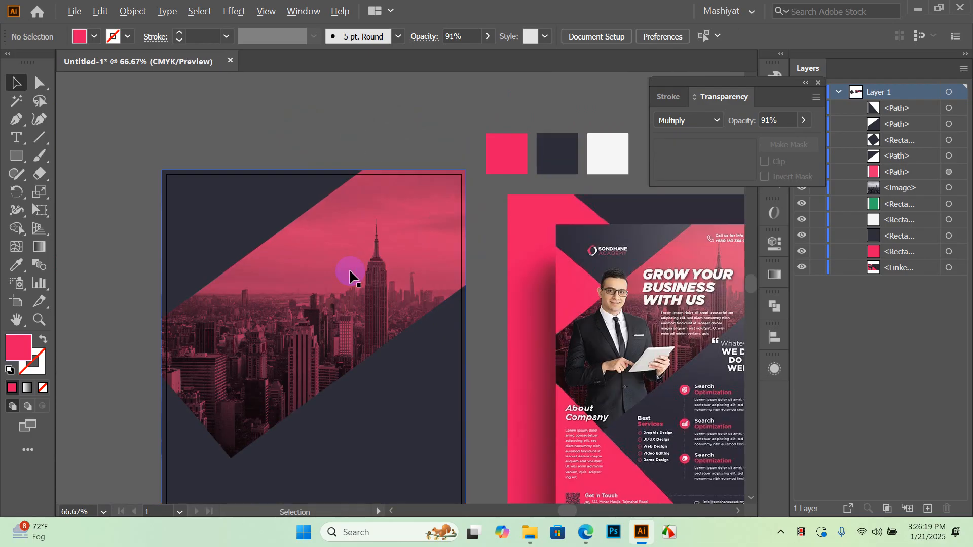
Duplicate the pink colour sample above the artboard and enlarge it into a big square
click(375, 267)
scroll(375, 269, down, 2)
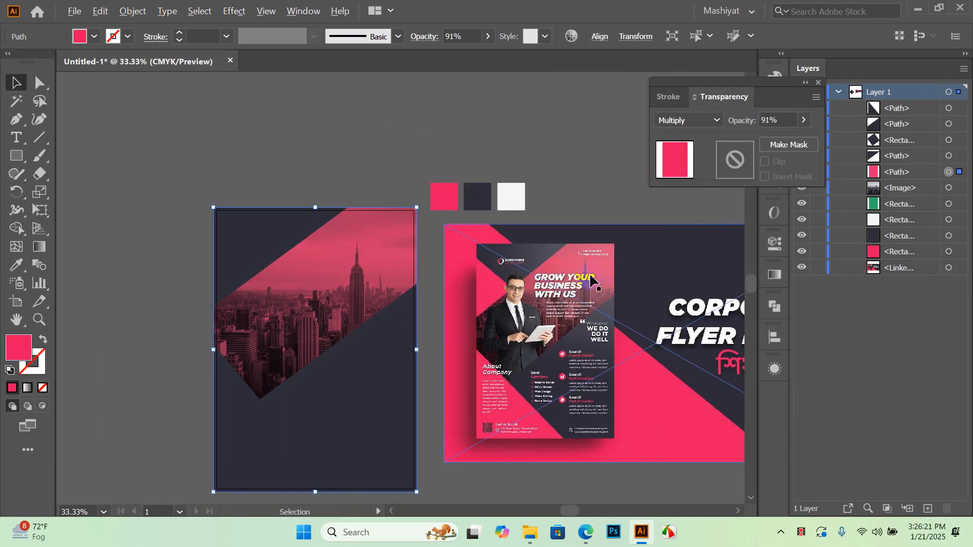
scroll(590, 279, up, 2)
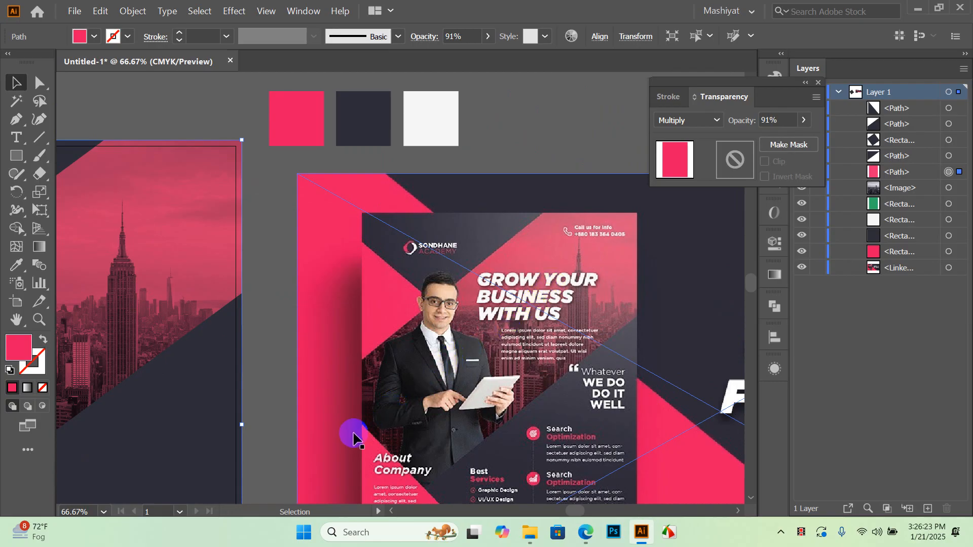
scroll(613, 244, down, 1)
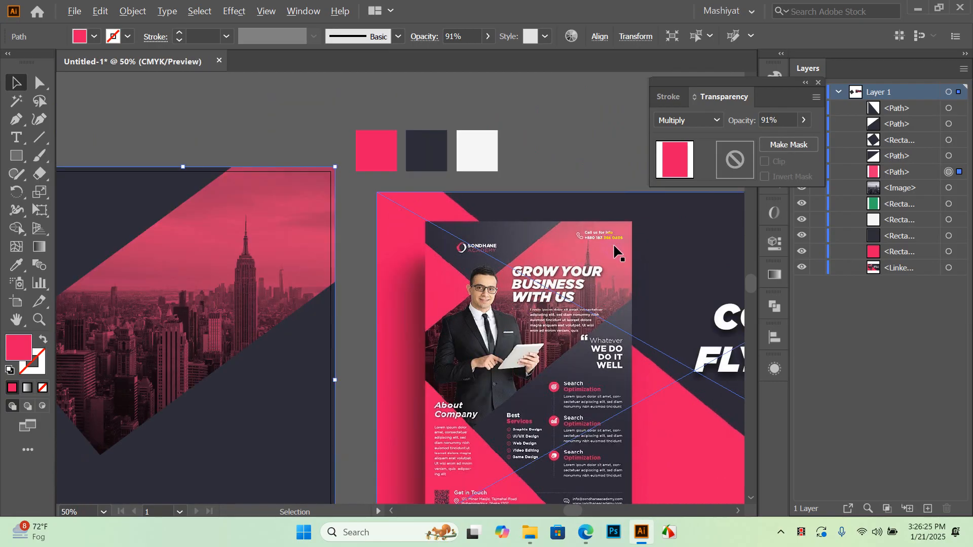
scroll(613, 242, down, 1)
scroll(272, 325, up, 2)
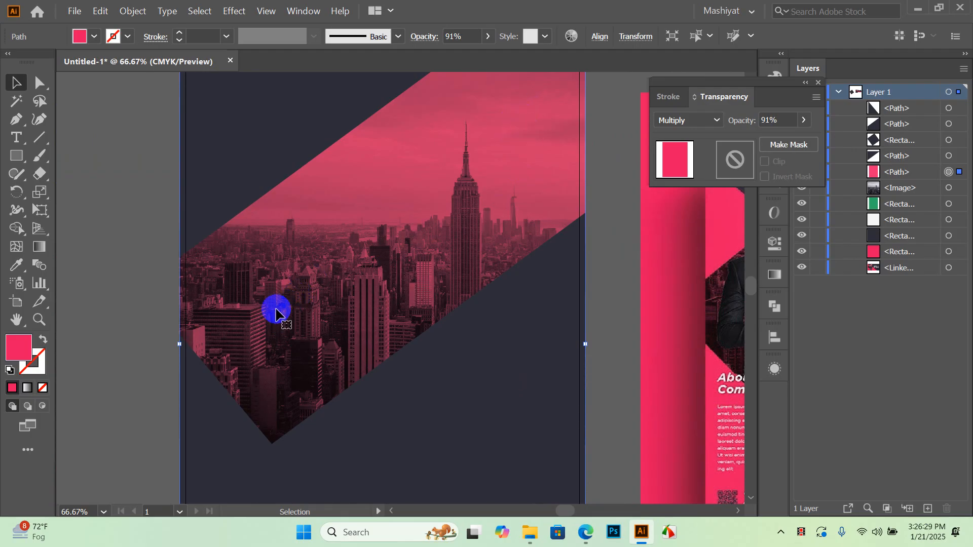
scroll(299, 312, down, 3)
click(341, 180)
click(369, 238)
scroll(306, 232, up, 3)
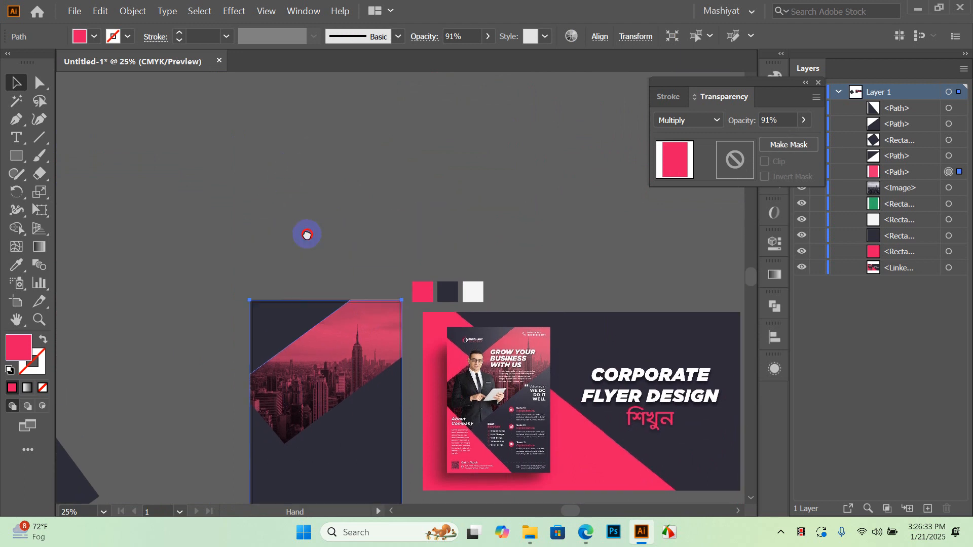
drag(420, 297, 327, 261)
click(384, 182)
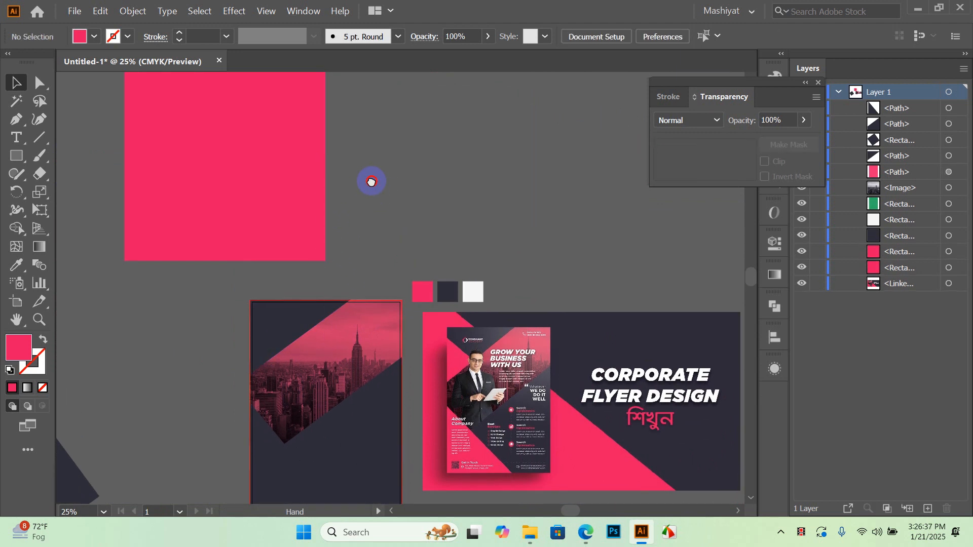
Give the big pink square a linear gradient fill
scroll(304, 184, up, 2)
click(240, 185)
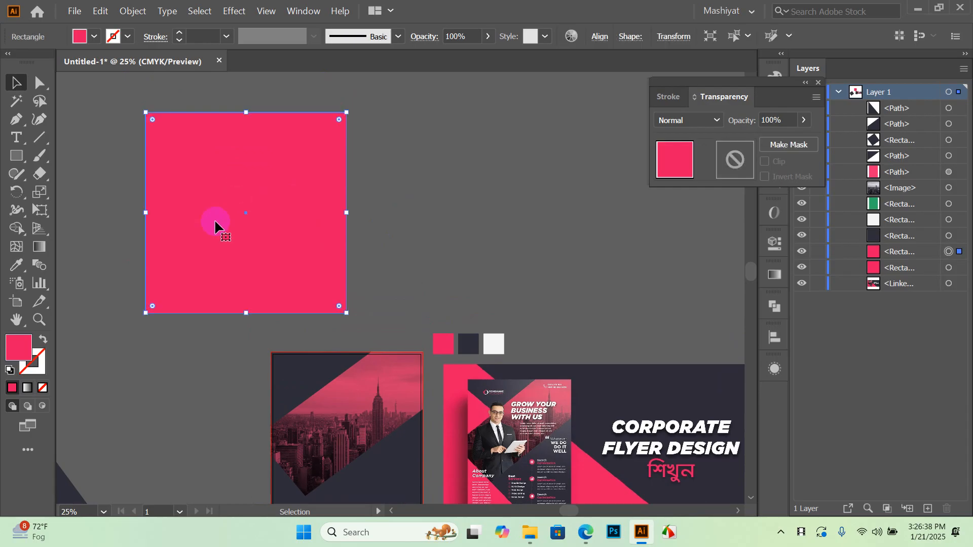
click(40, 248)
click(655, 381)
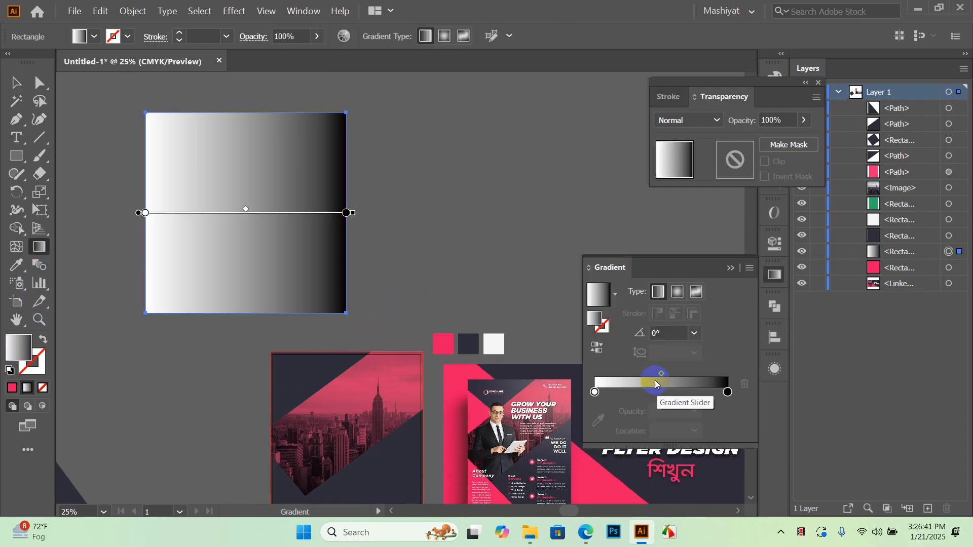
click(596, 390)
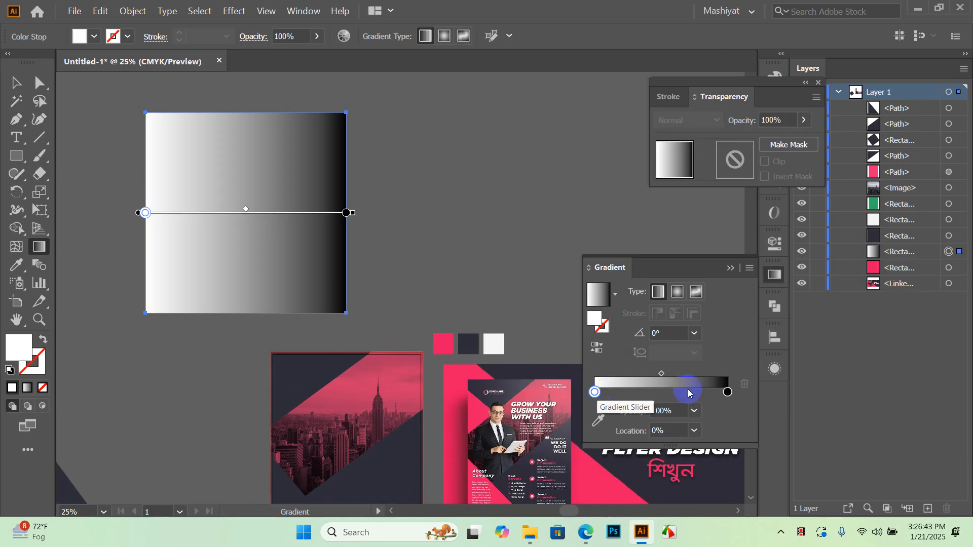
click(727, 392)
click(600, 422)
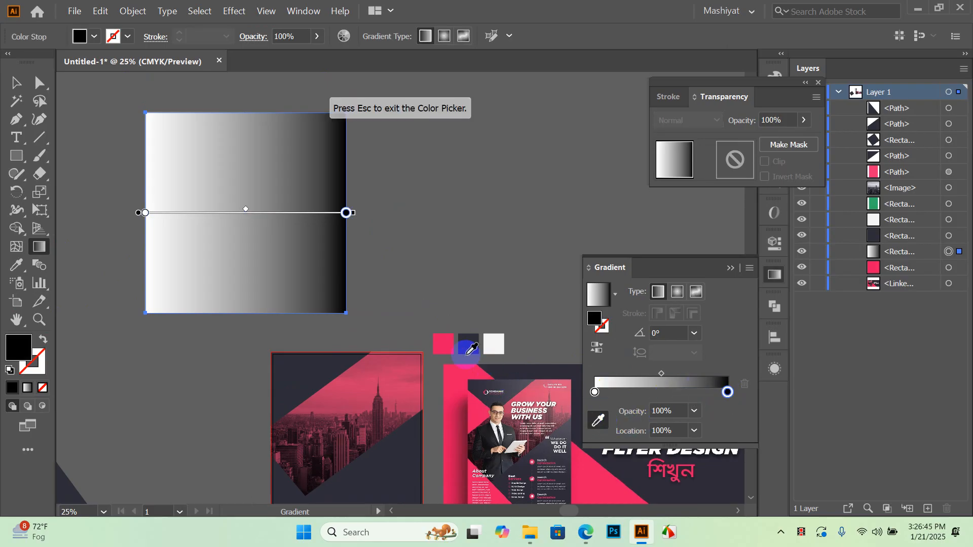
Make the gradient's left stop swatch pink at 10% opacity
click(443, 344)
click(595, 391)
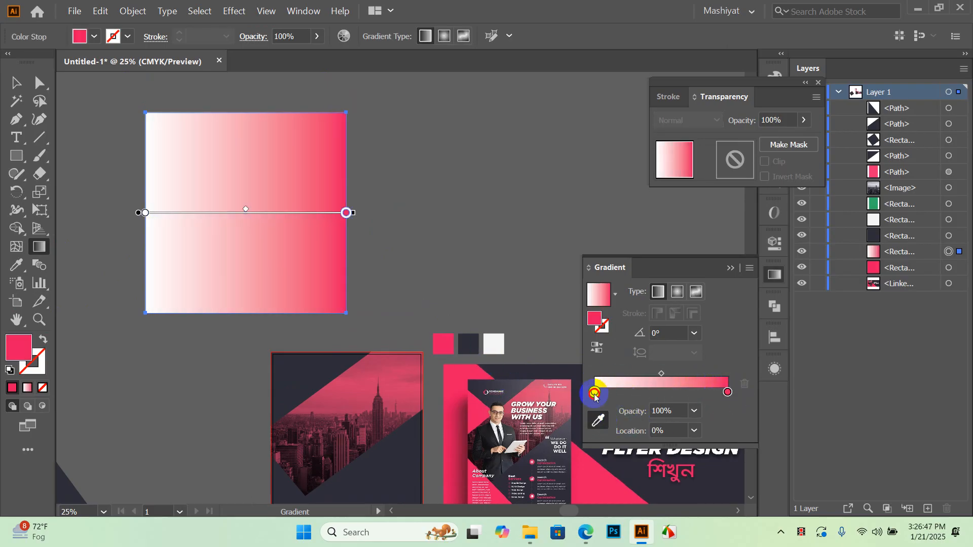
click(653, 393)
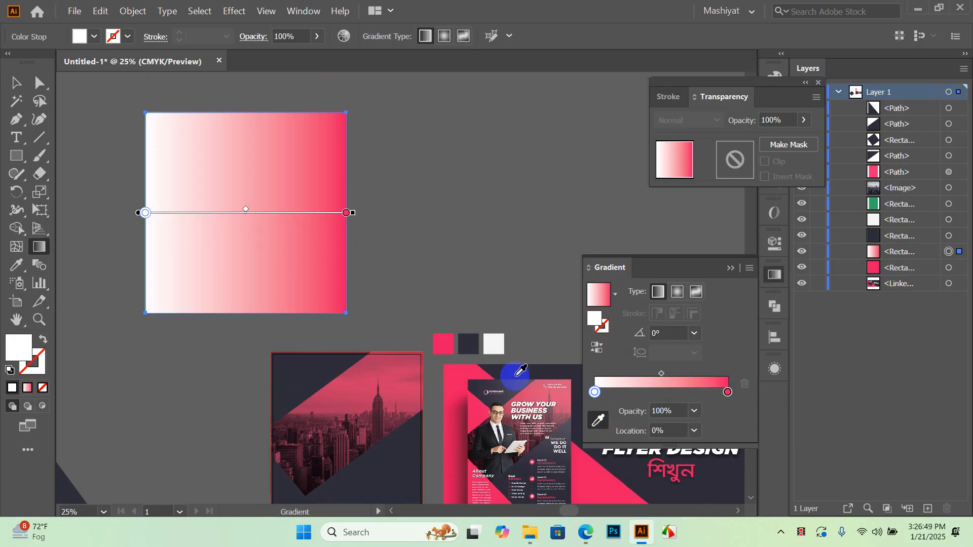
click(443, 344)
click(594, 395)
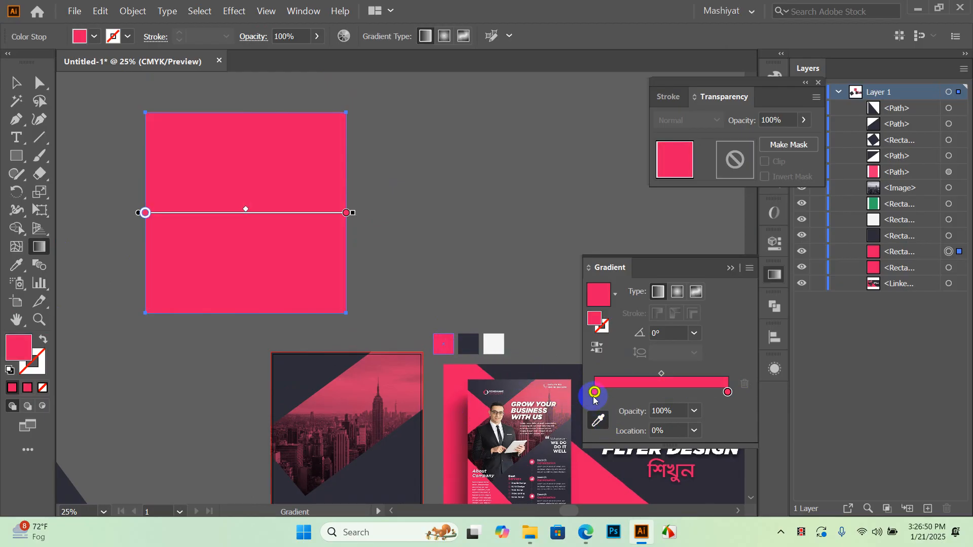
click(697, 410)
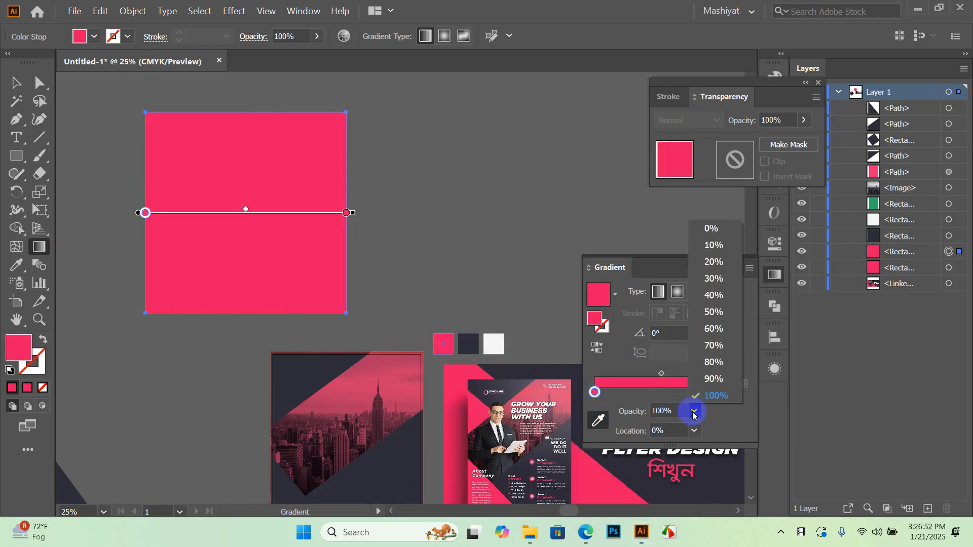
click(720, 243)
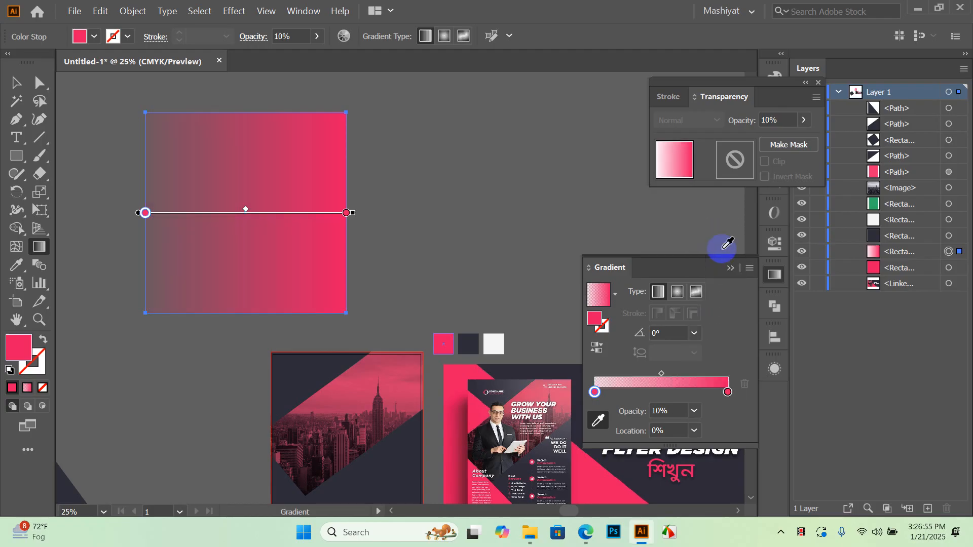
click(16, 83)
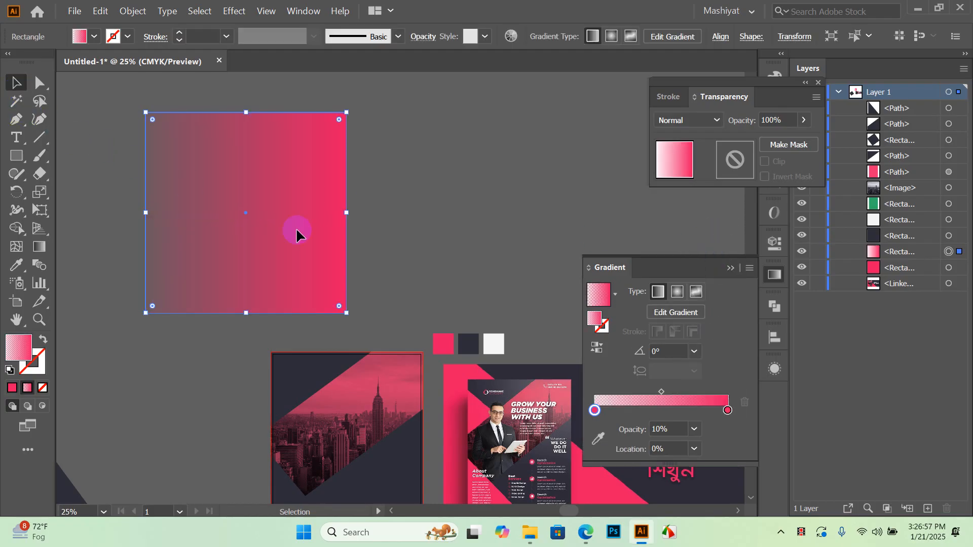
scroll(382, 204, down, 1)
click(390, 327)
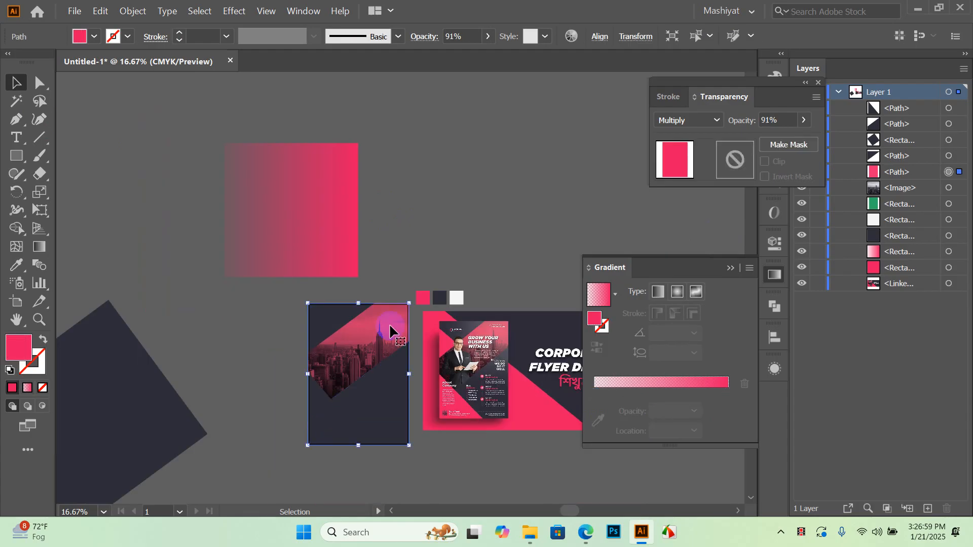
Copy the square's fading pink gradient onto the skyline band and blend it in Multiply
key(i)
click(325, 209)
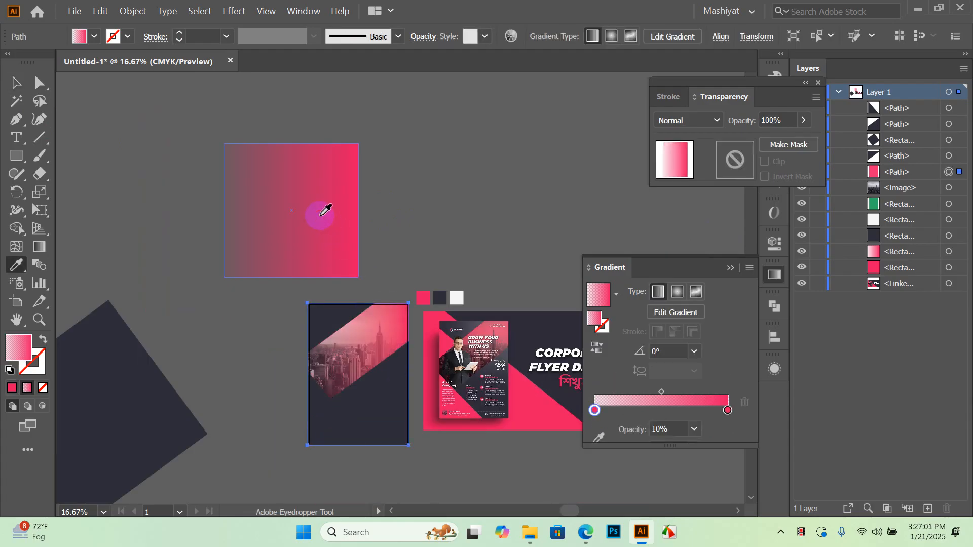
scroll(344, 347, up, 3)
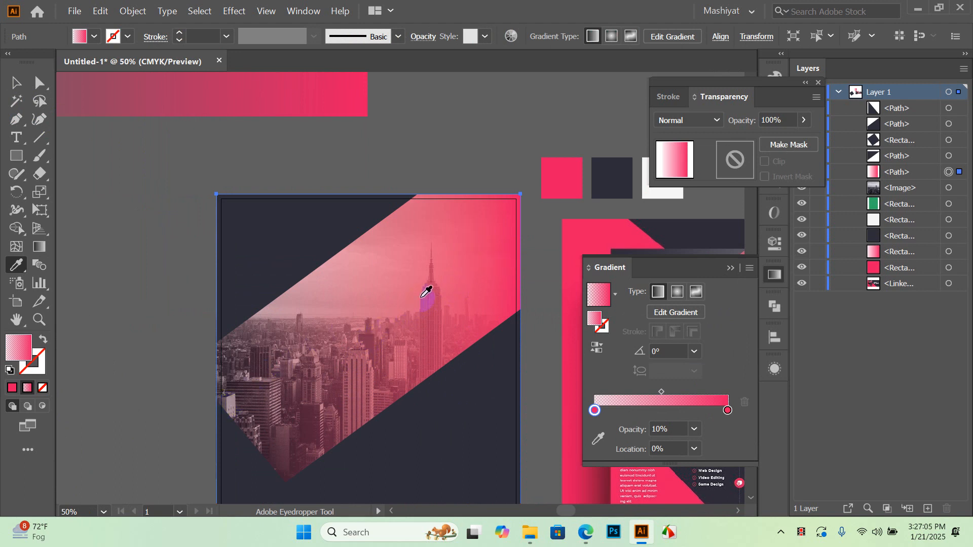
key(v)
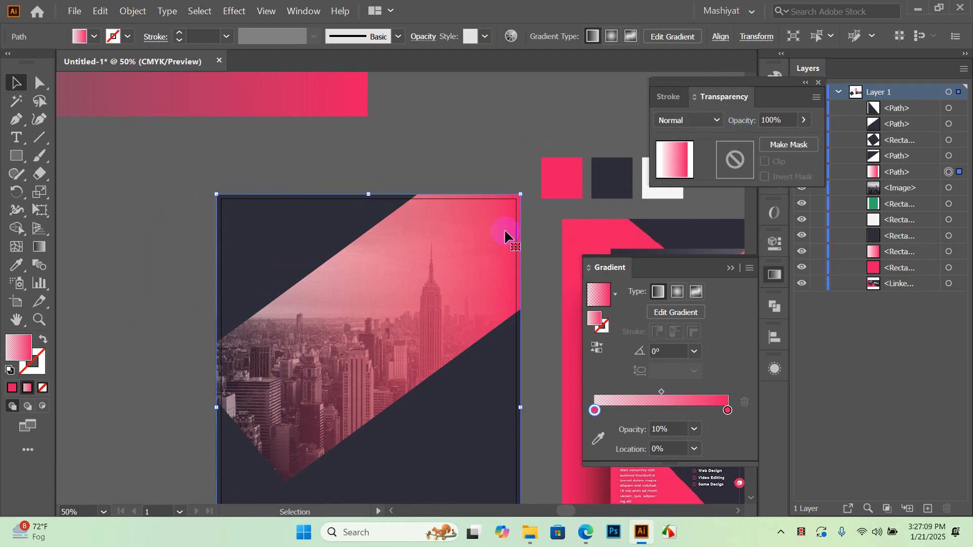
click(708, 122)
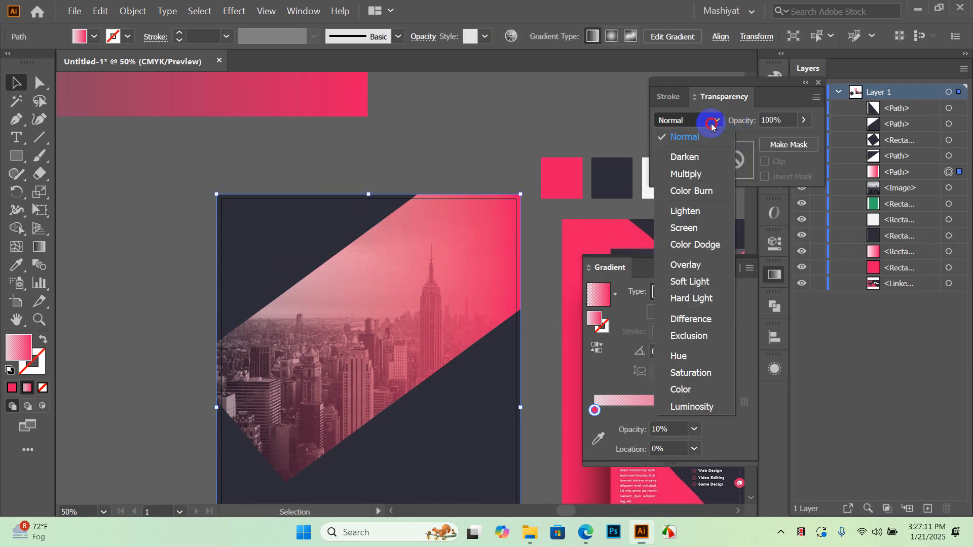
click(696, 174)
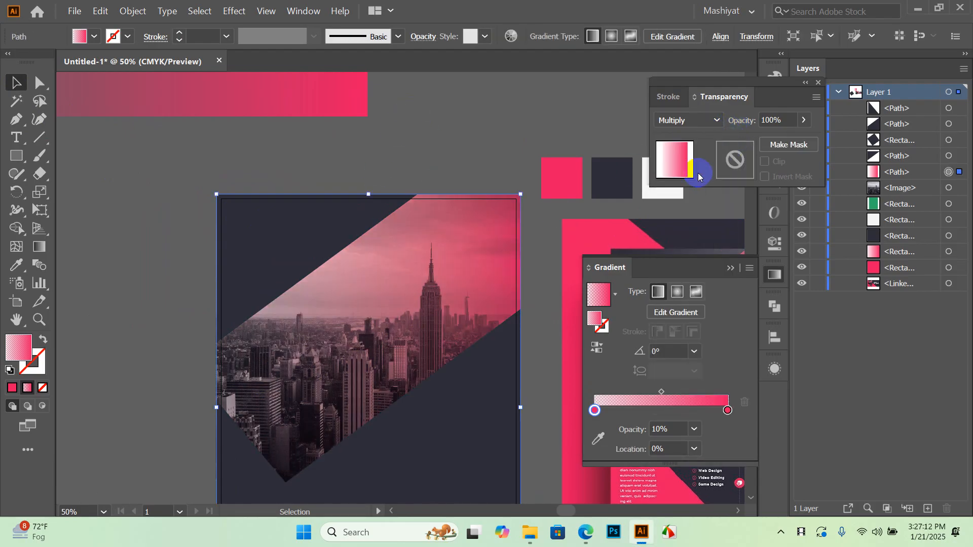
click(479, 146)
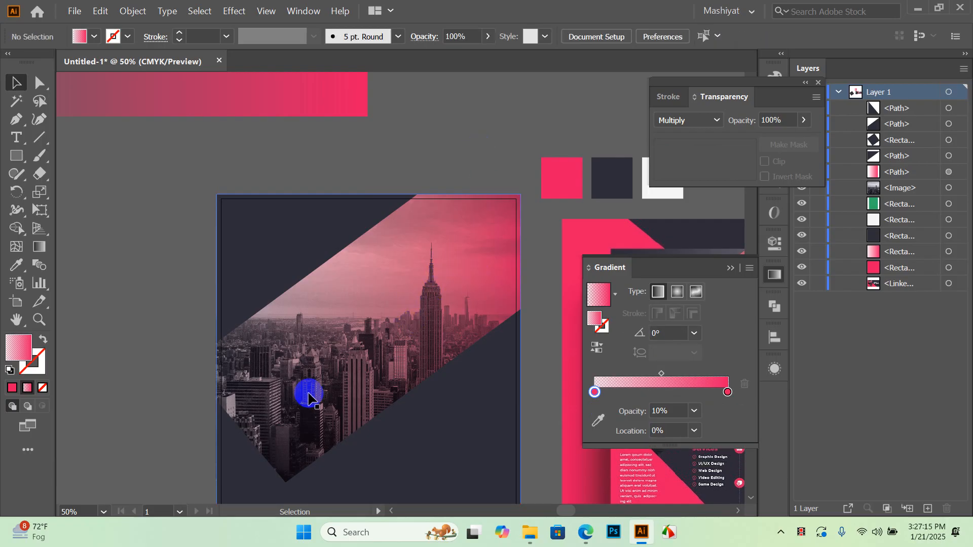
click(378, 322)
click(39, 175)
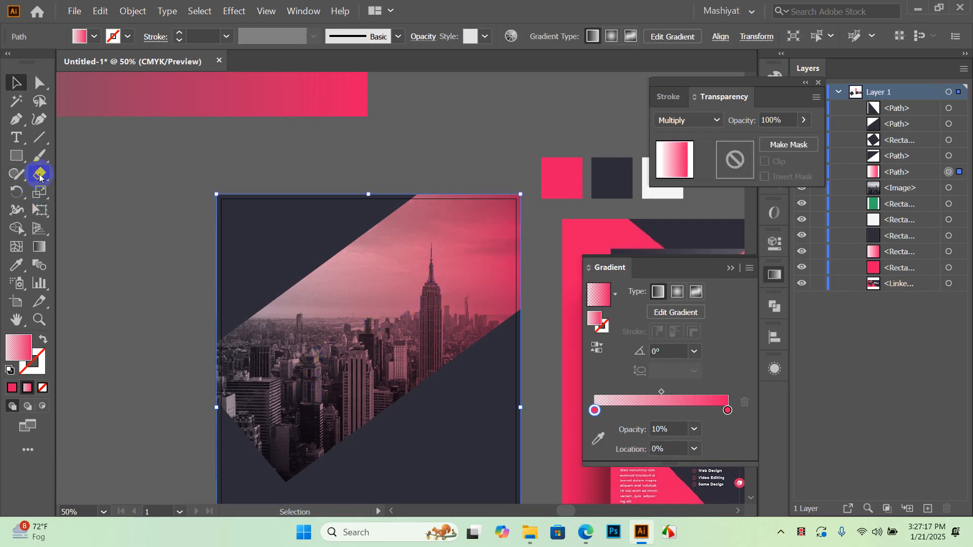
Angle the band's gradient from lower left to upper right, about 35.66°
click(41, 248)
drag(515, 174, 199, 402)
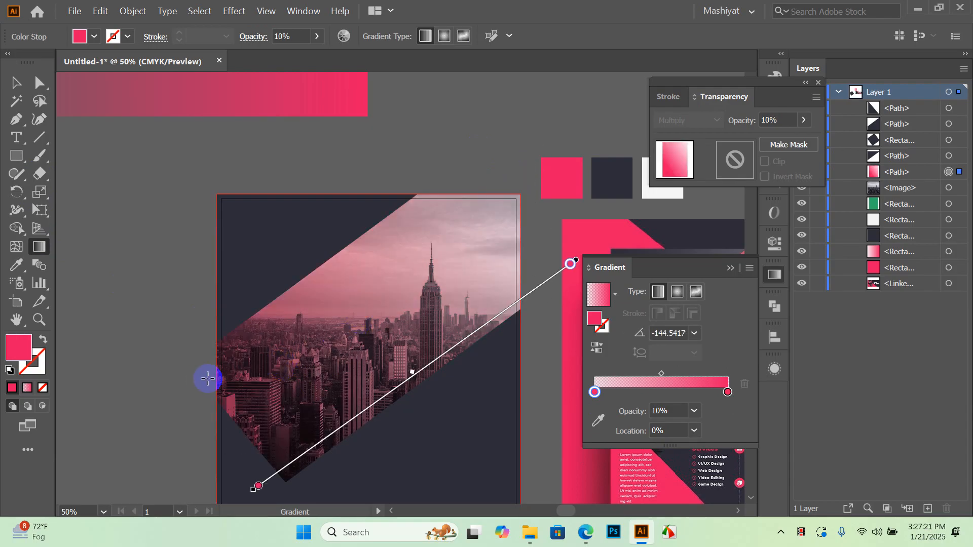
drag(212, 434, 526, 189)
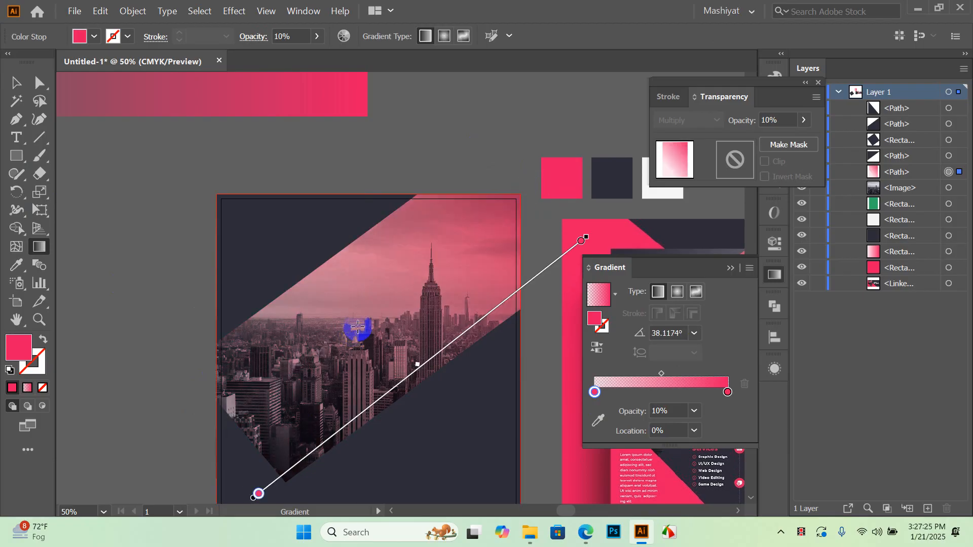
scroll(370, 282, down, 1)
scroll(412, 321, up, 1)
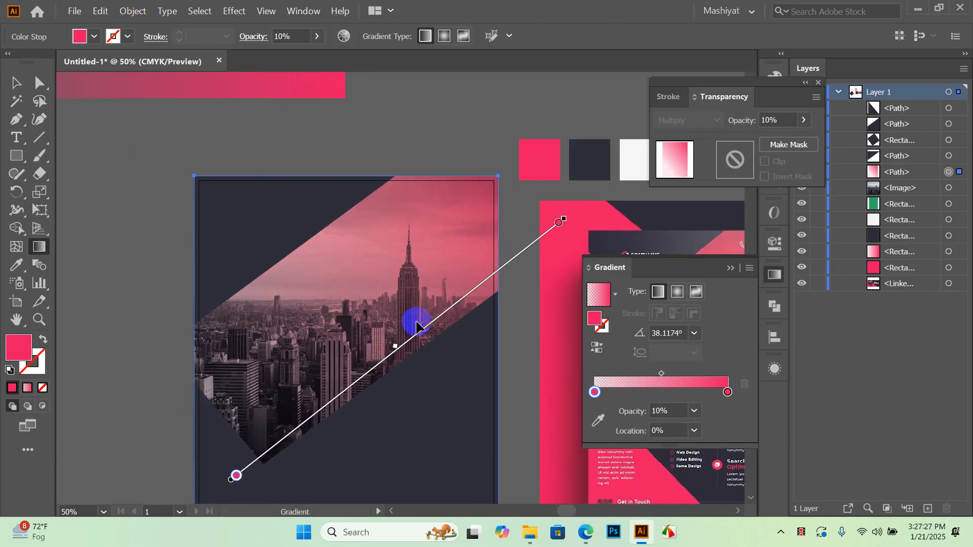
key(ctrl+z)
key(ctrl+z)
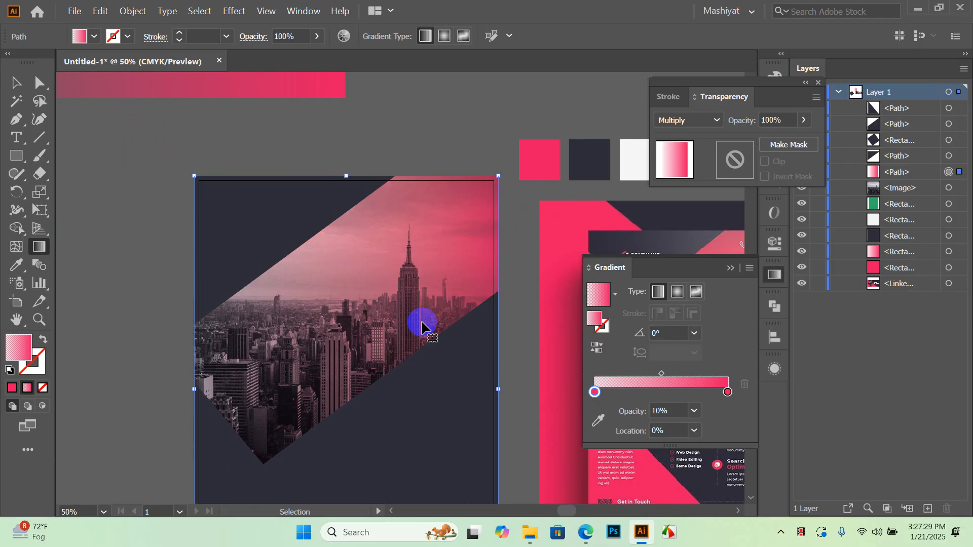
click(421, 327)
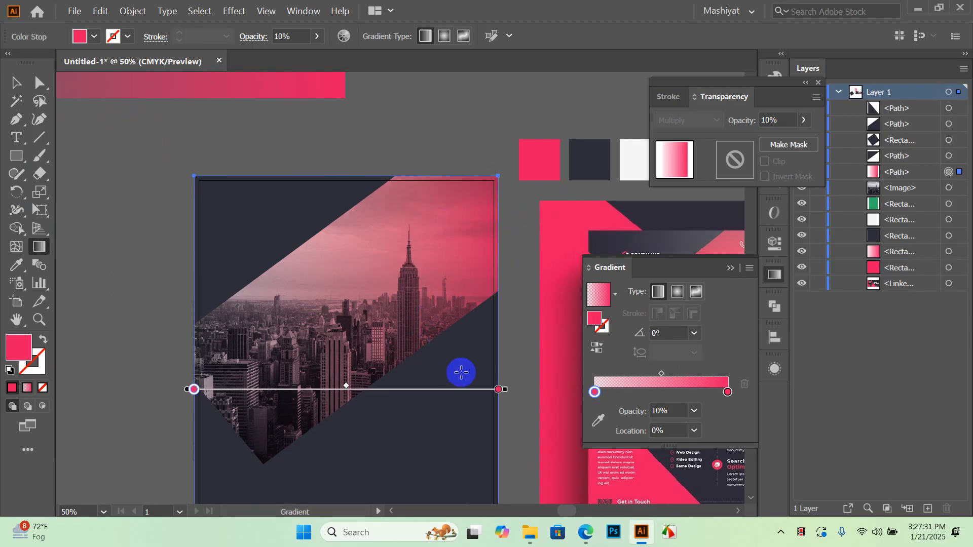
mouse_move(506, 394)
mouse_down()
mouse_move(504, 261)
mouse_move(488, 341)
mouse_up()
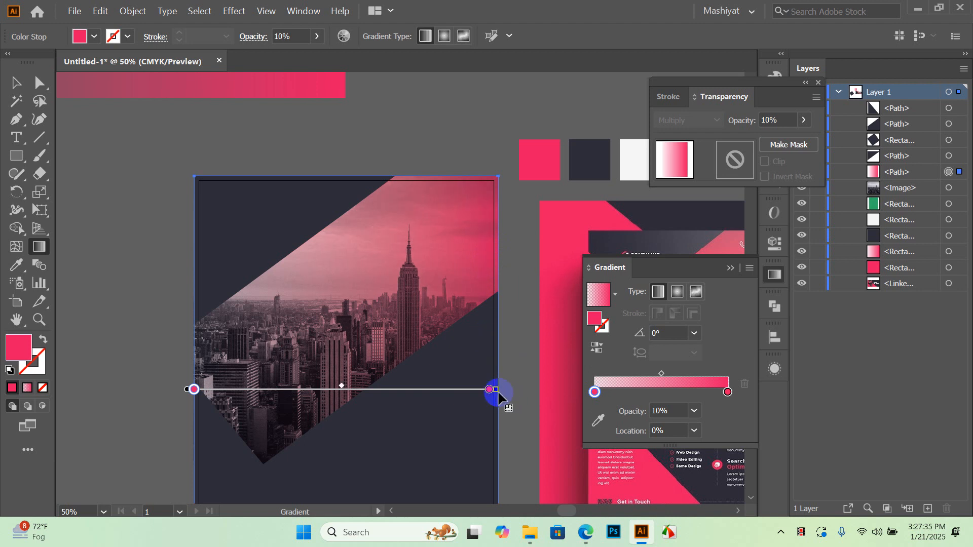
mouse_move(495, 390)
mouse_down()
mouse_move(454, 371)
mouse_move(496, 392)
mouse_up()
mouse_move(489, 168)
mouse_down()
mouse_move(374, 271)
mouse_move(176, 403)
mouse_move(500, 170)
mouse_up()
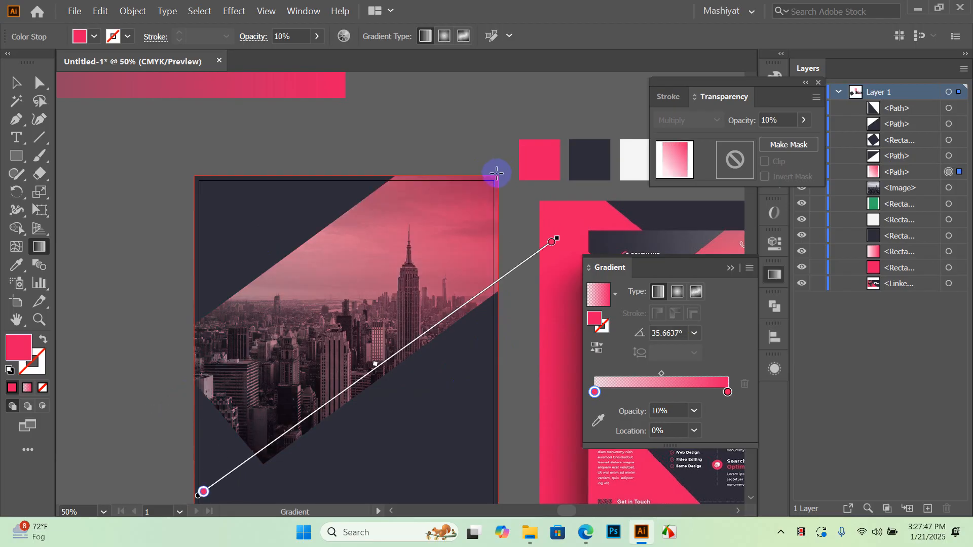
Move the gradient midpoint toward the faded end, to about 31%
drag(661, 374, 643, 375)
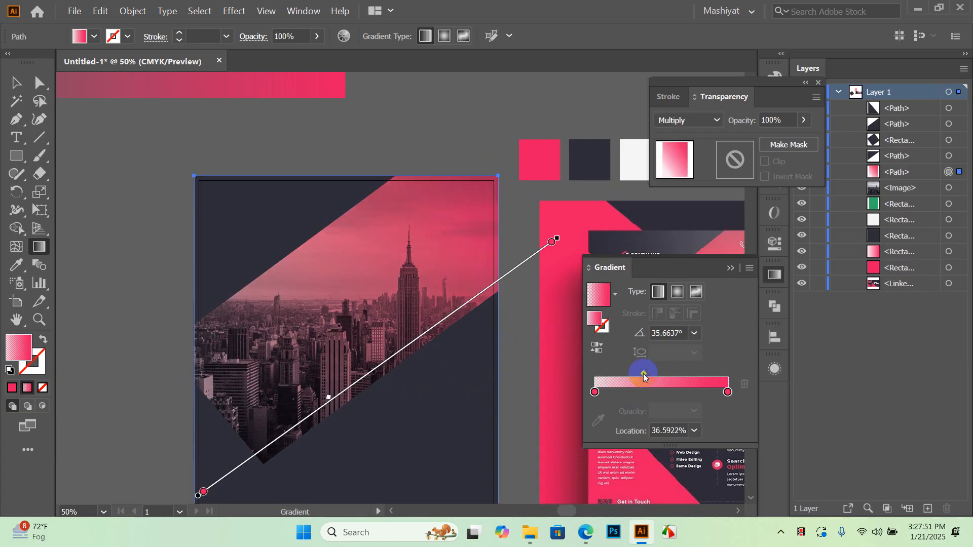
drag(640, 373, 636, 379)
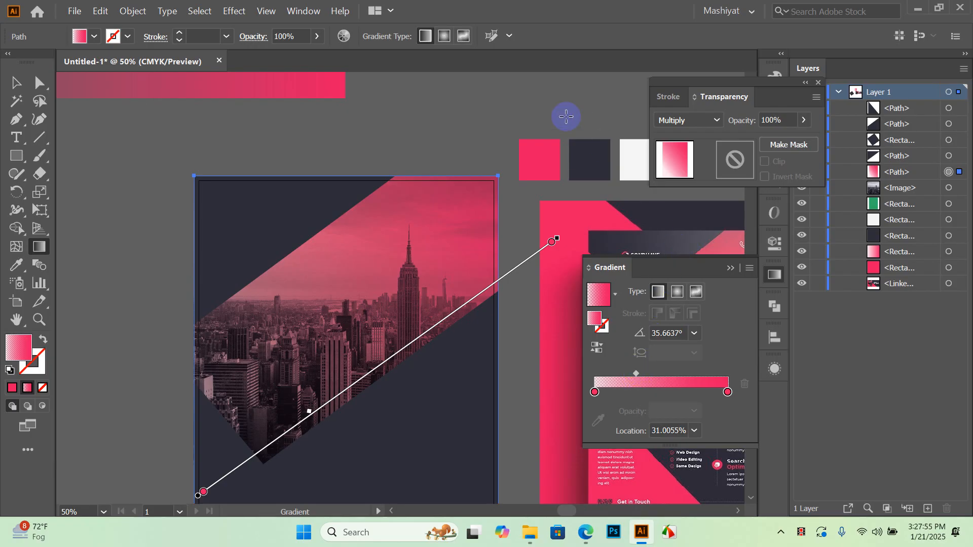
click(16, 83)
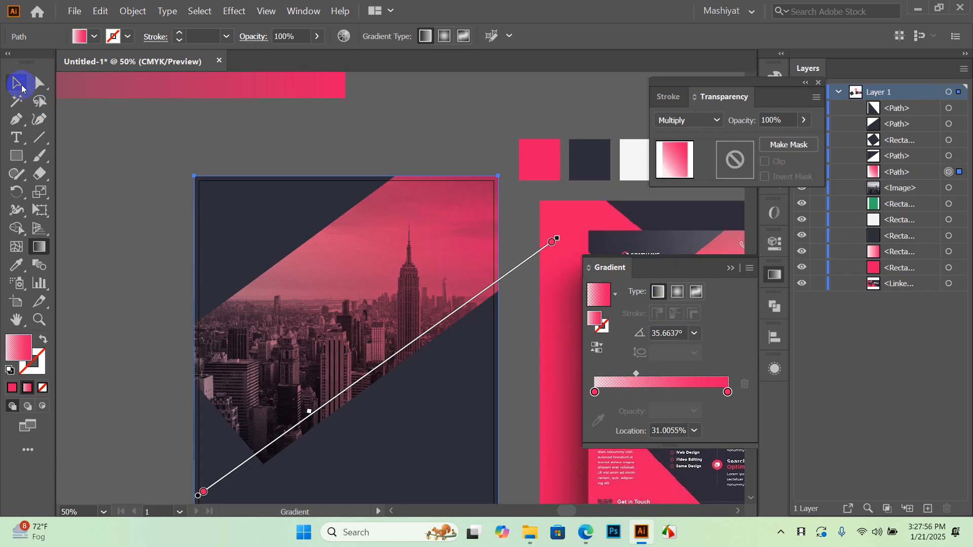
Collapse the Gradient panel and dock the Transparency panel into the side dock
click(278, 100)
scroll(324, 289, up, 2)
scroll(505, 218, down, 1)
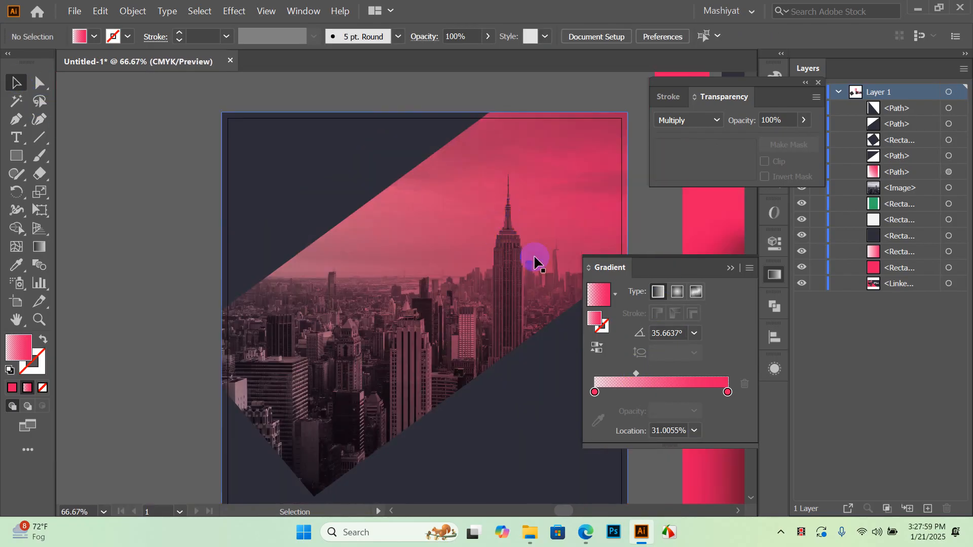
click(729, 268)
mouse_move(786, 92)
mouse_down()
mouse_move(774, 89)
mouse_move(802, 314)
mouse_move(802, 407)
mouse_move(778, 398)
mouse_up()
Delete the pink gradient sample square and pan to frame the flyer
scroll(506, 290, down, 3)
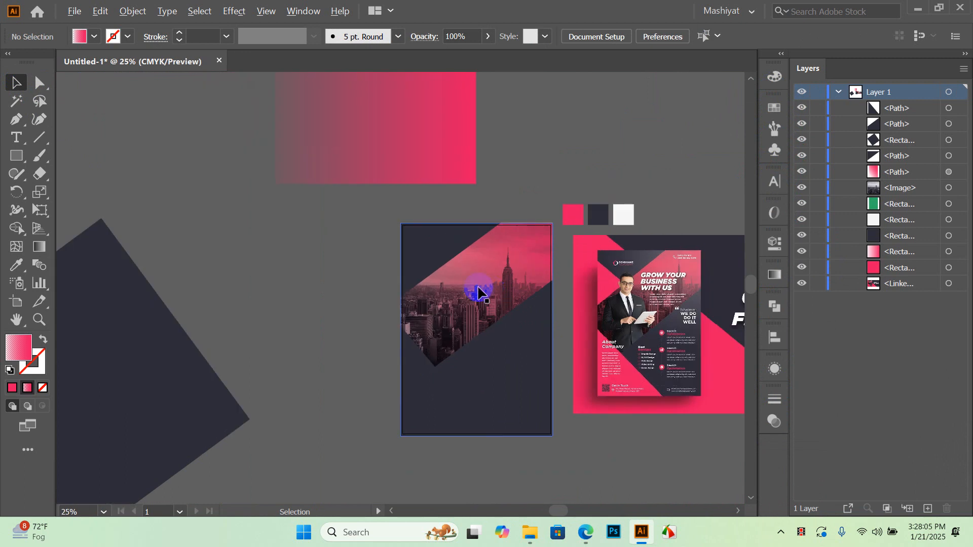
click(423, 147)
key(Delete)
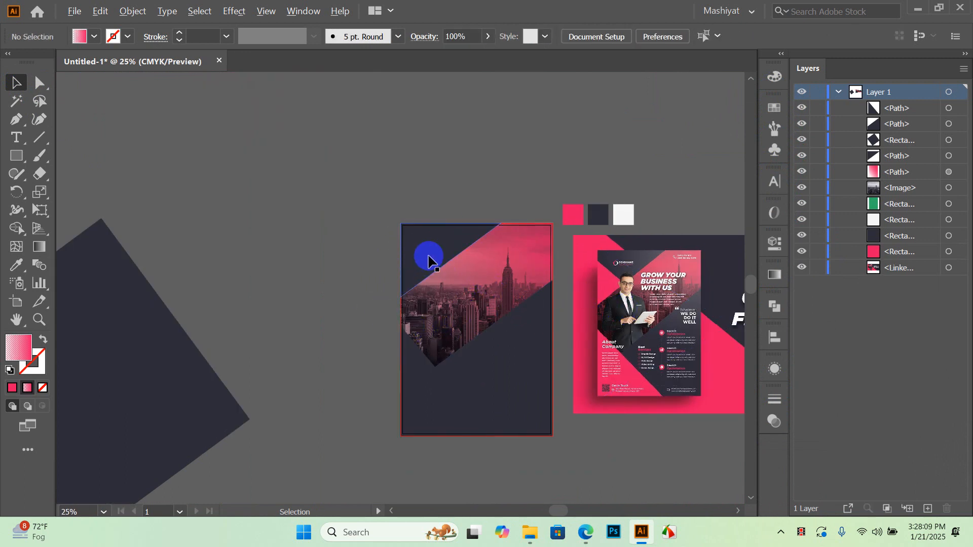
scroll(422, 256, up, 2)
scroll(396, 231, down, 1)
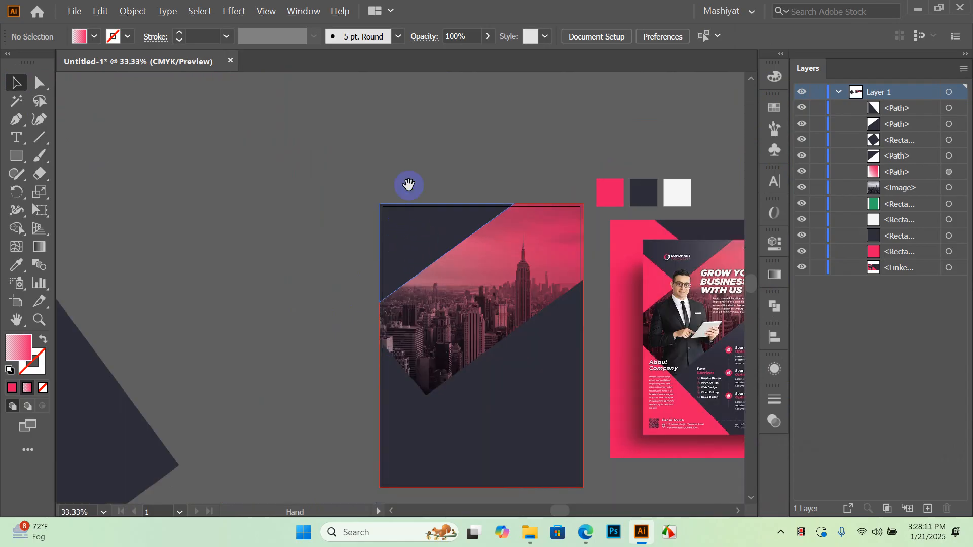
drag(411, 187, 402, 161)
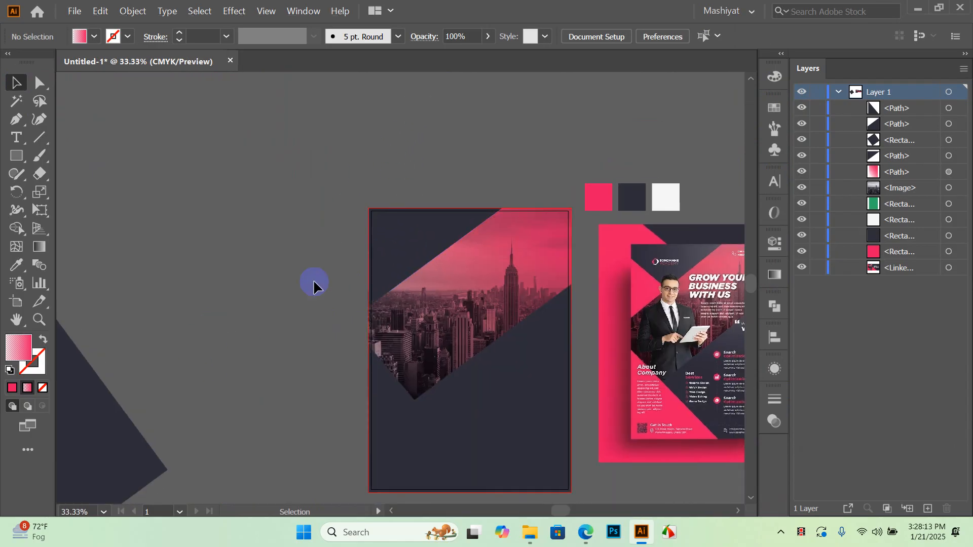
Bring the flyer resources File Explorer window forward and open both Corporate Flyer Resources folders
click(535, 532)
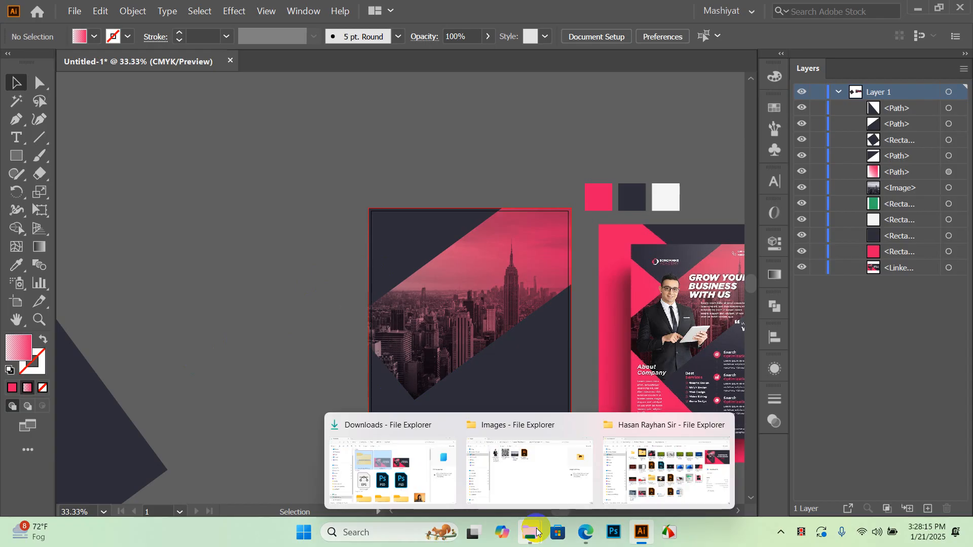
click(674, 477)
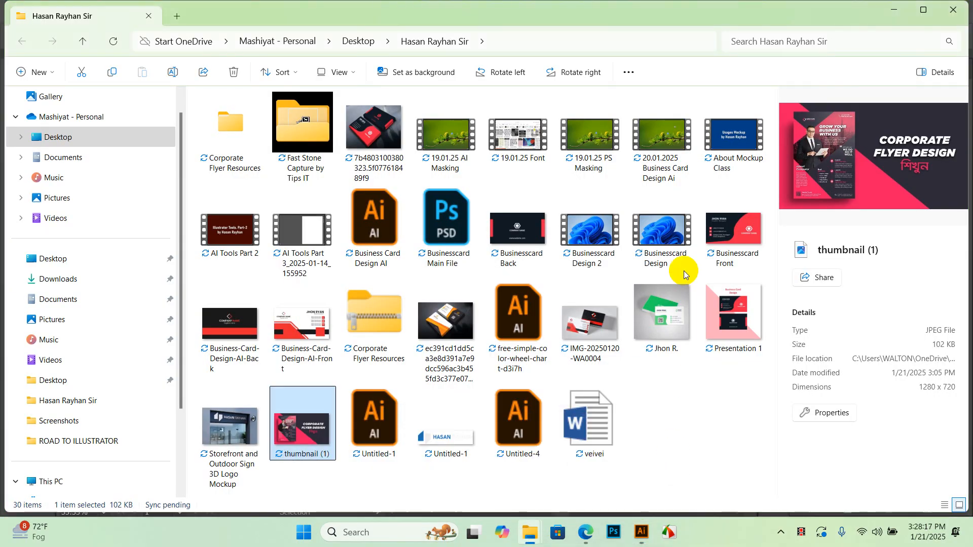
click(706, 419)
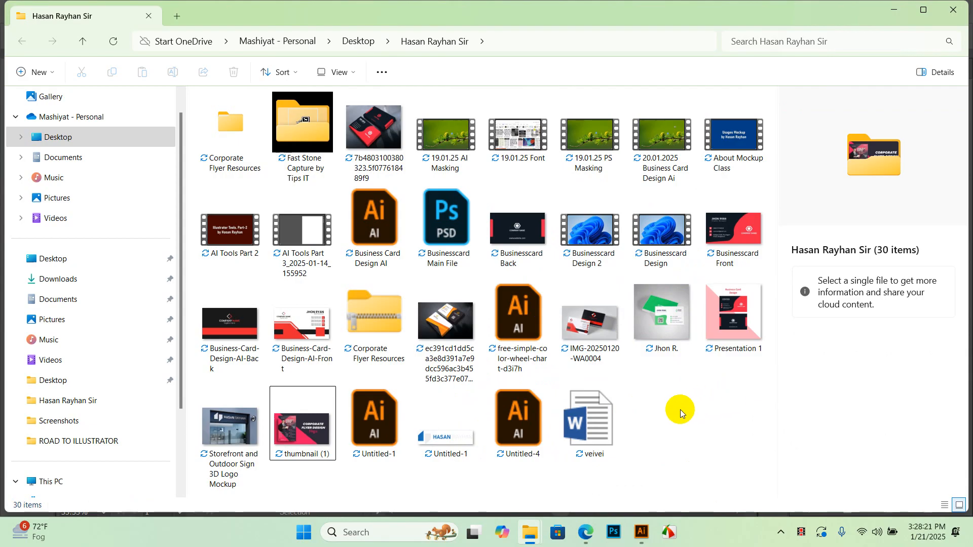
double_click(239, 167)
double_click(262, 116)
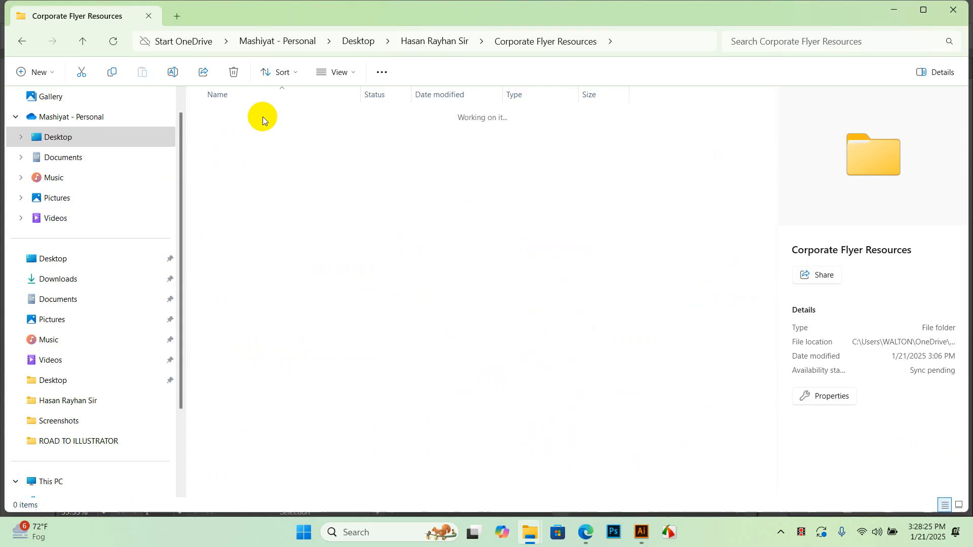
Open the Images folder and open Sondhane Academy Logo in Illustrator
click(234, 180)
double_click(235, 181)
click(443, 136)
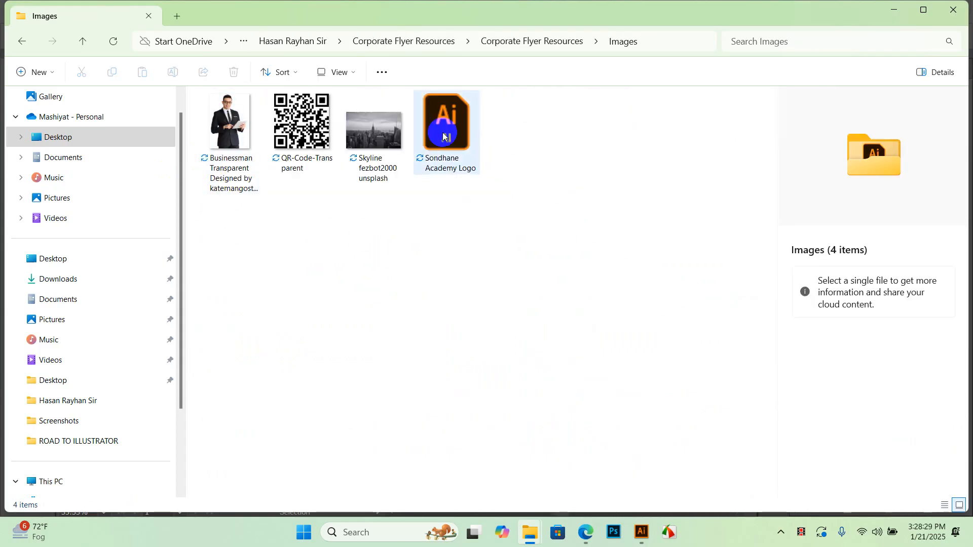
double_click(449, 131)
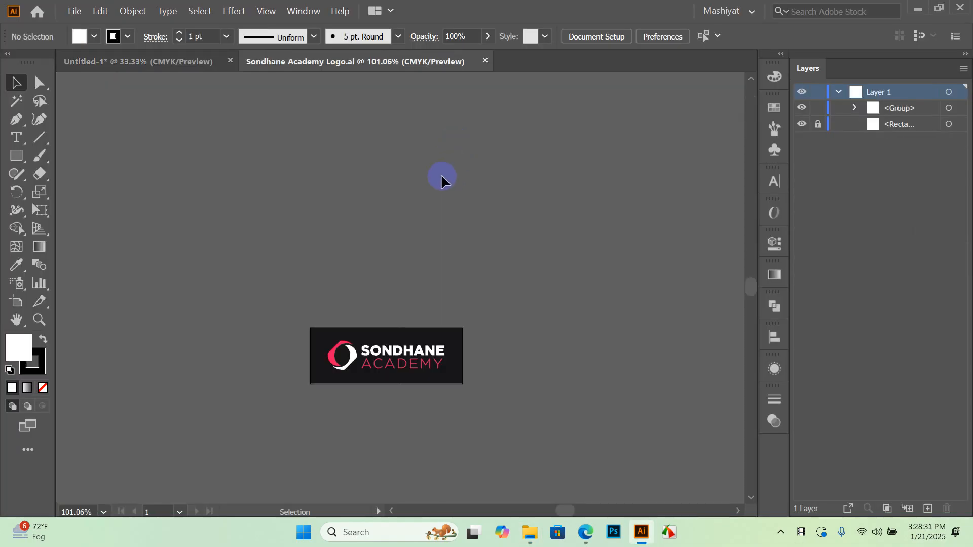
Drag the logo group off its dark background rectangle in the Sondhane Academy Logo file
drag(421, 353, 442, 209)
click(584, 215)
scroll(375, 228, up, 3)
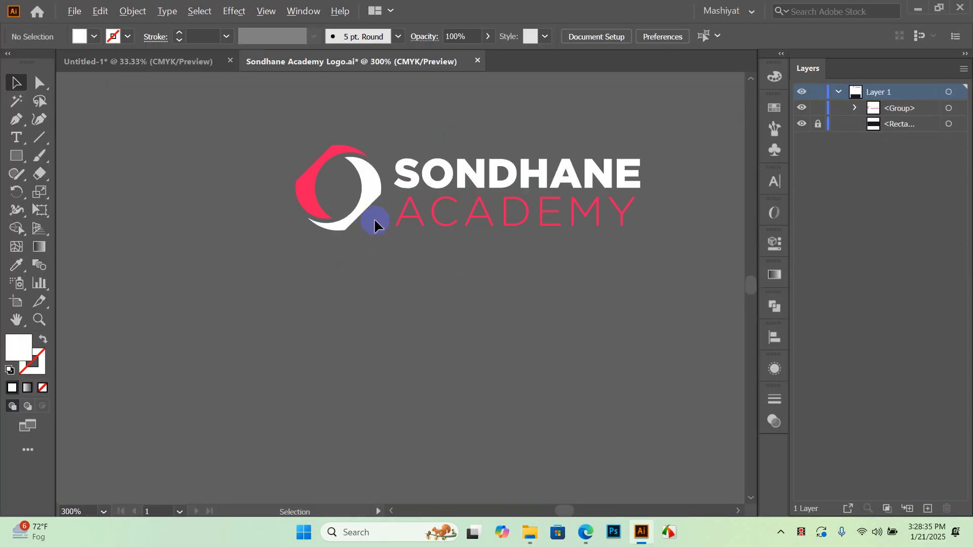
scroll(392, 211, down, 2)
Drag the logo onto the Untitled-1 tab and drop it into the flyer document
drag(382, 210, 164, 65)
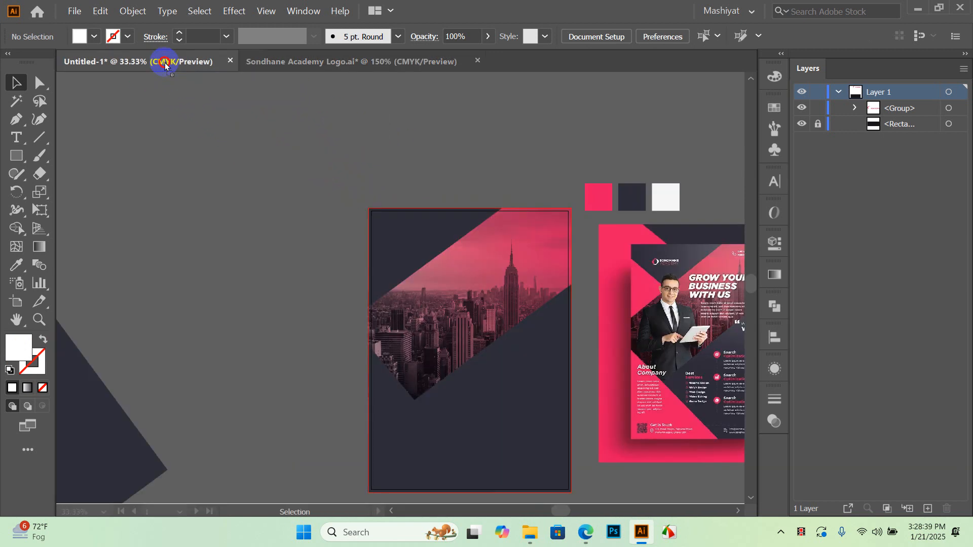
drag(283, 117, 474, 211)
click(397, 125)
scroll(320, 113, up, 2)
scroll(320, 112, up, 1)
Reposition the logo on the pasteboard above the flyer artboard
drag(611, 282, 400, 146)
scroll(417, 207, down, 2)
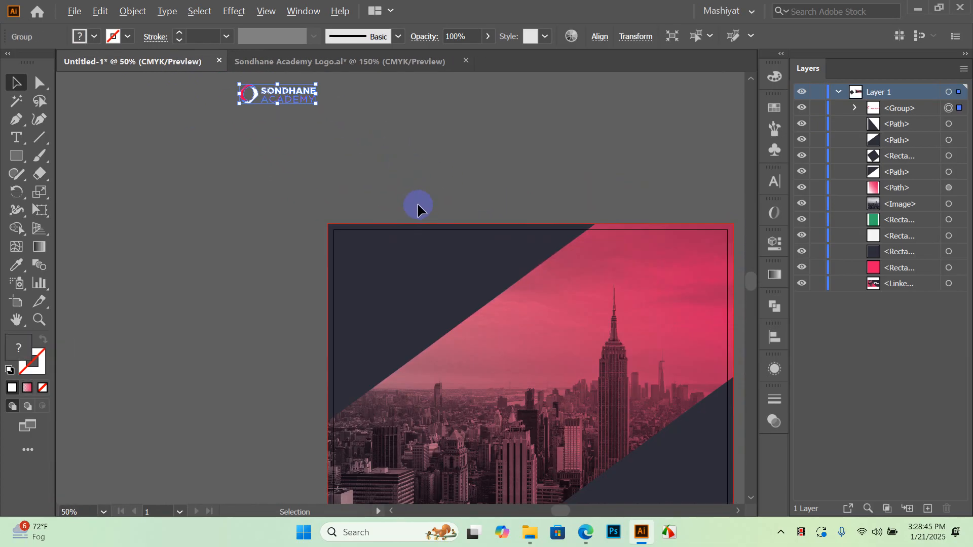
scroll(530, 274, up, 1)
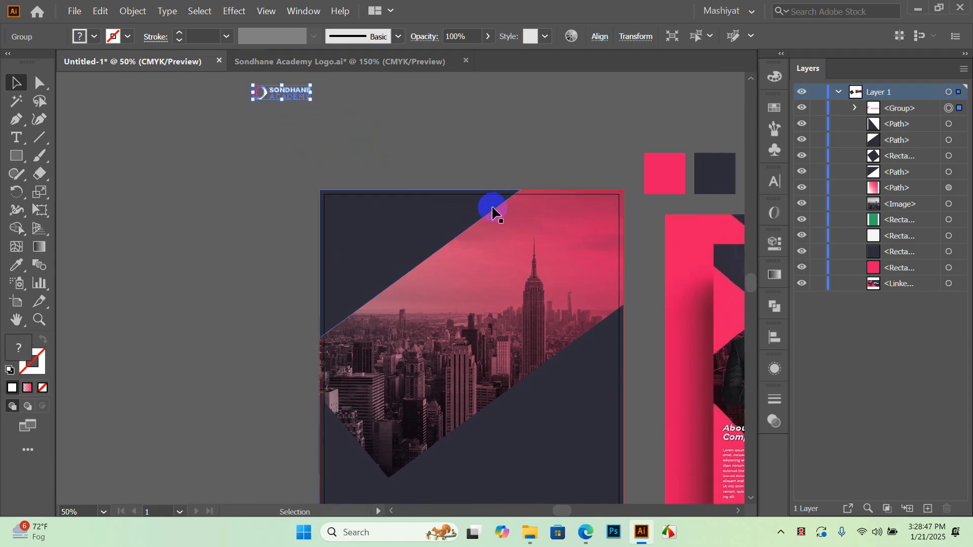
scroll(452, 223, up, 1)
scroll(461, 193, down, 2)
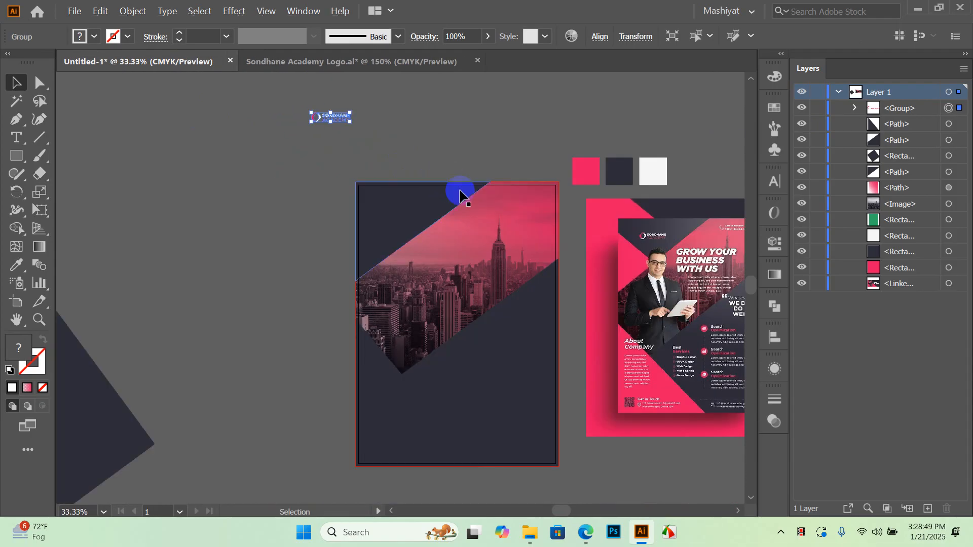
scroll(462, 240, up, 2)
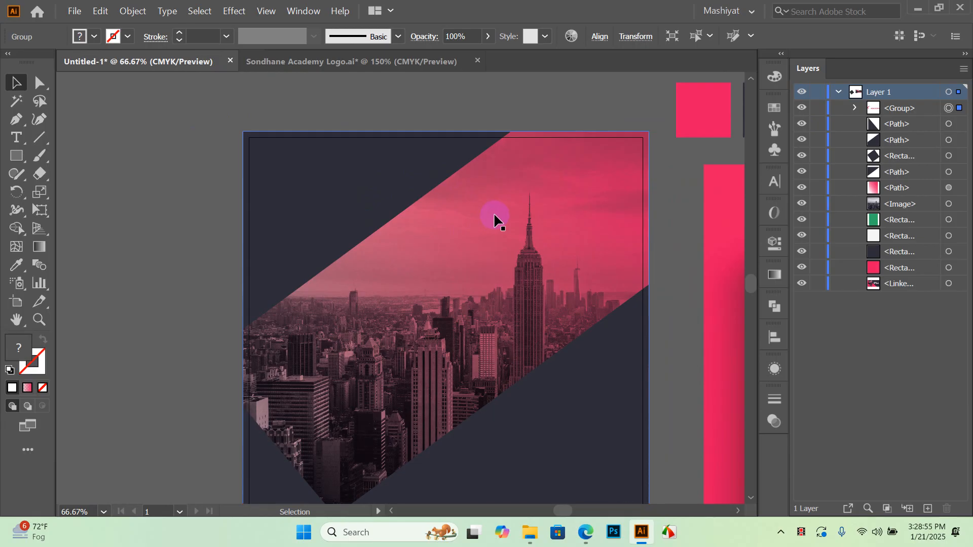
Duplicate the green rectangle in place with Ctrl+C, Ctrl+F and bring the copy to the front
click(257, 158)
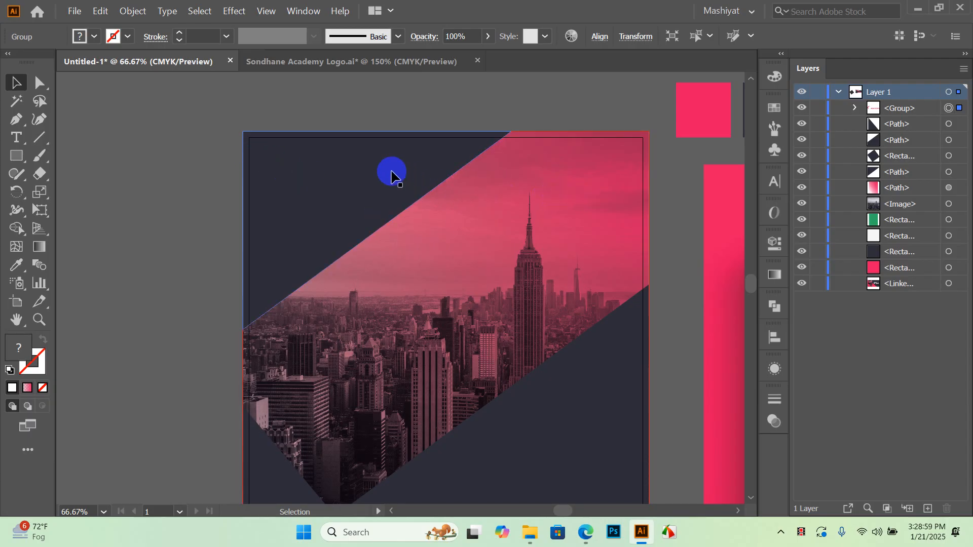
drag(401, 200, 336, 188)
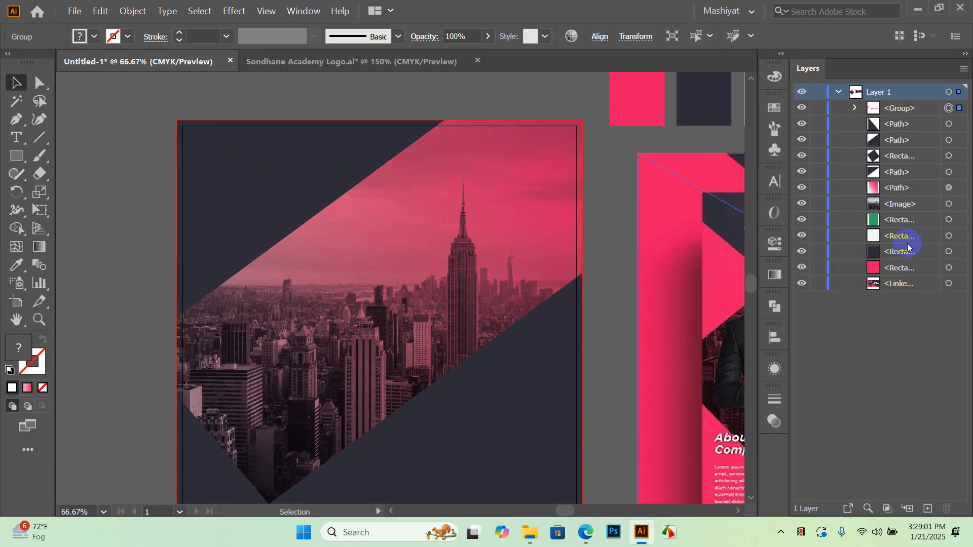
click(184, 147)
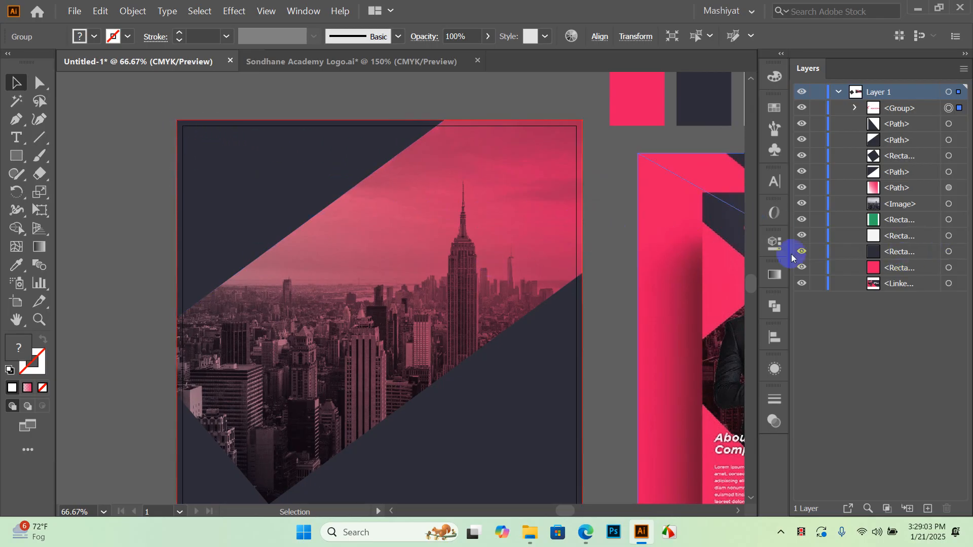
click(948, 220)
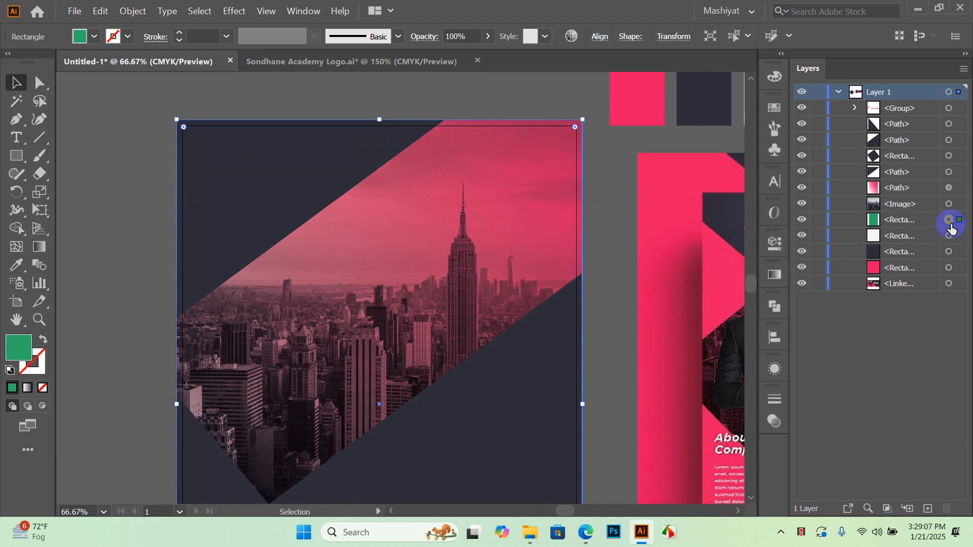
key(ctrl+c)
key(ctrl+f)
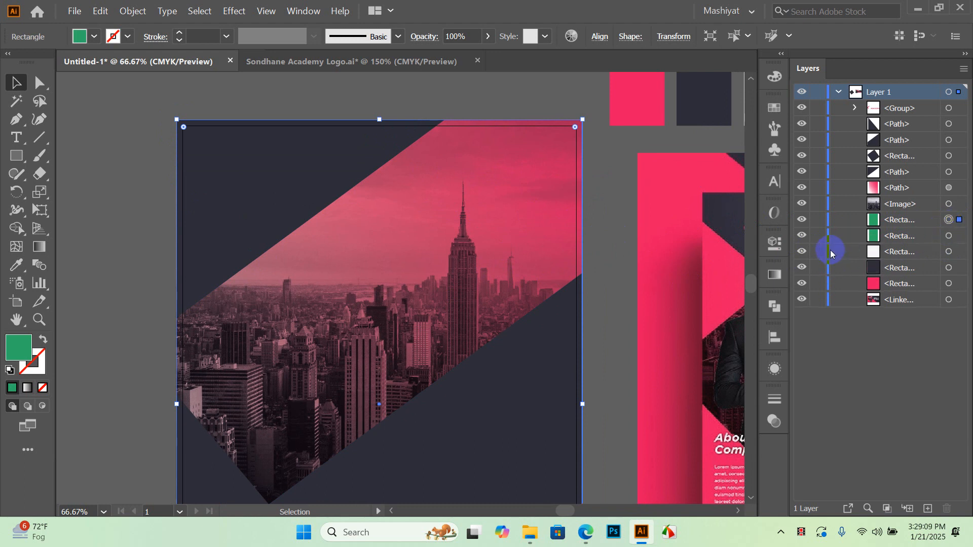
key(ctrl+shift+bracketright)
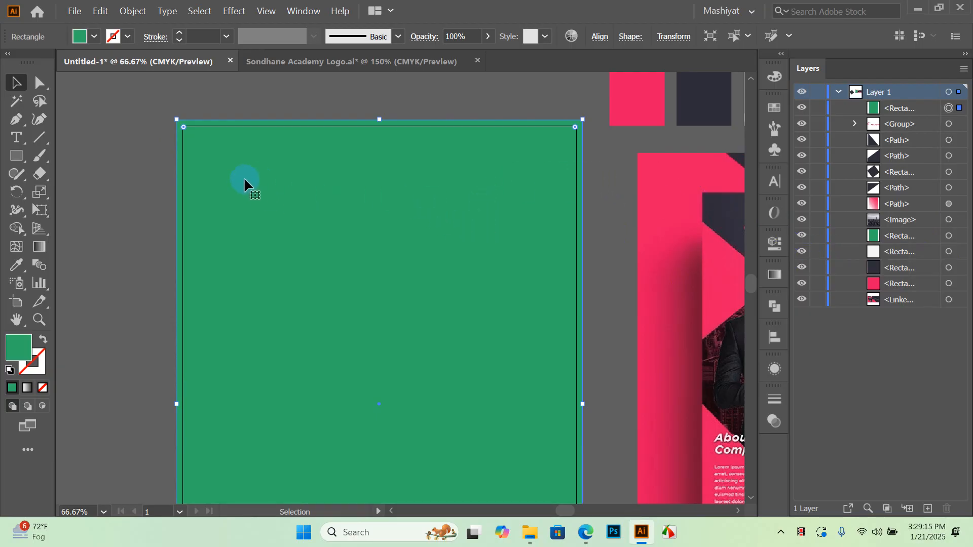
Open Object > Path > Offset Path and select its Offset value
click(133, 11)
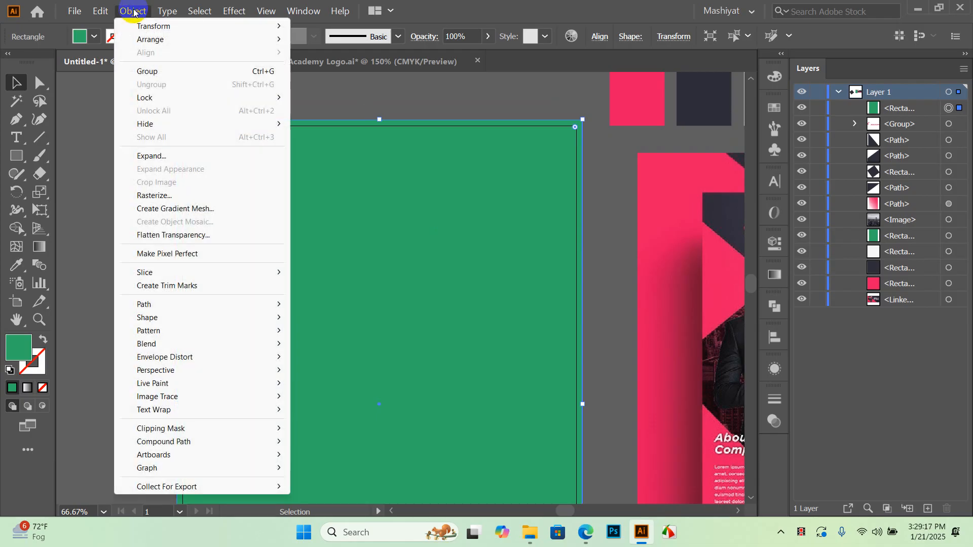
mouse_move(161, 303)
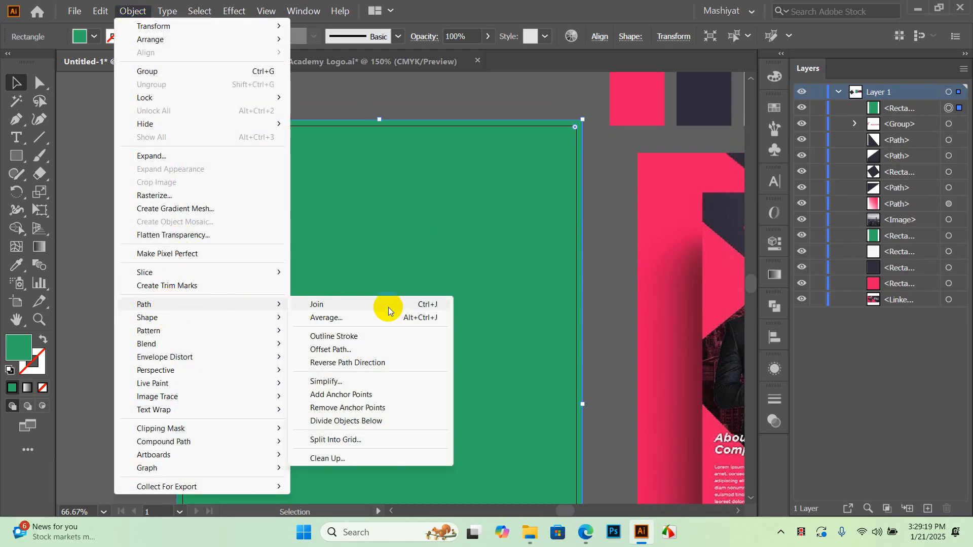
click(345, 349)
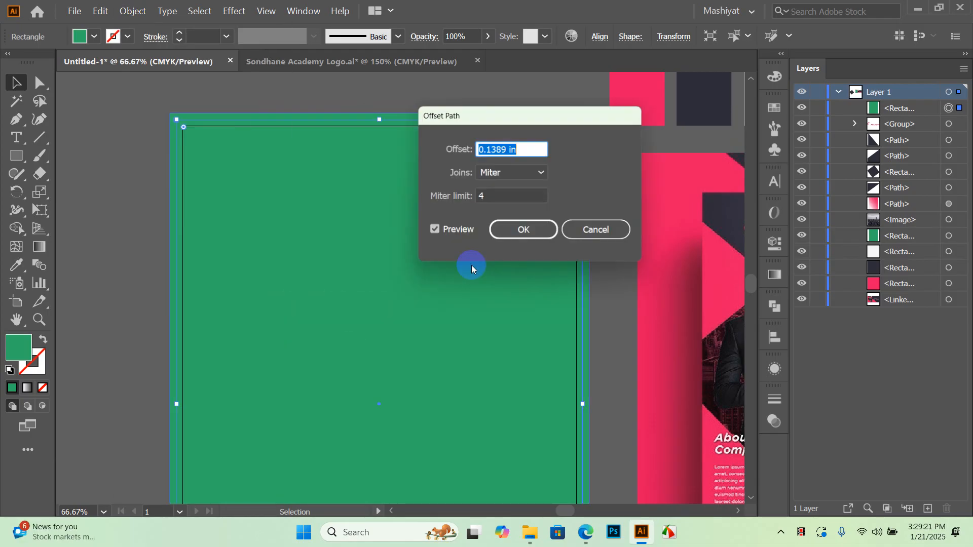
click(525, 150)
double_click(530, 150)
click(491, 151)
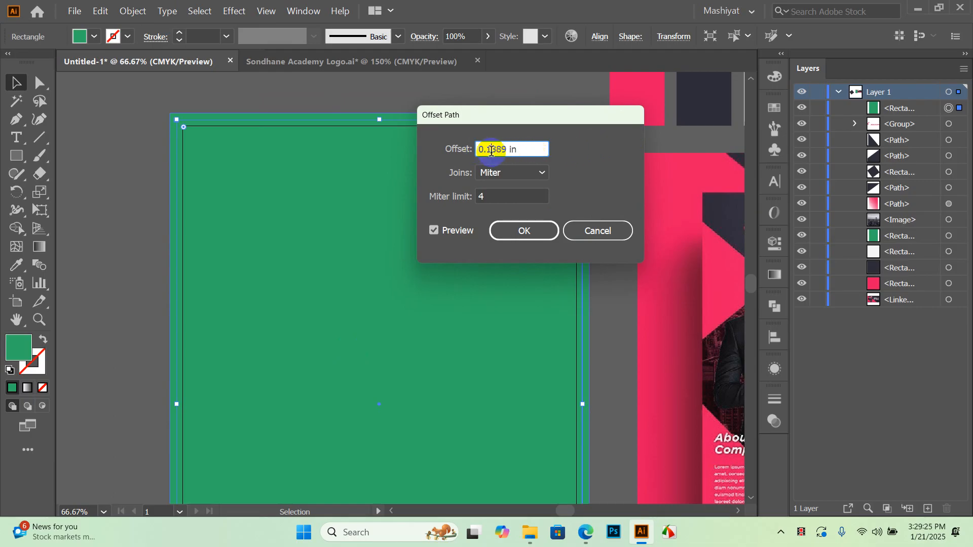
click(481, 150)
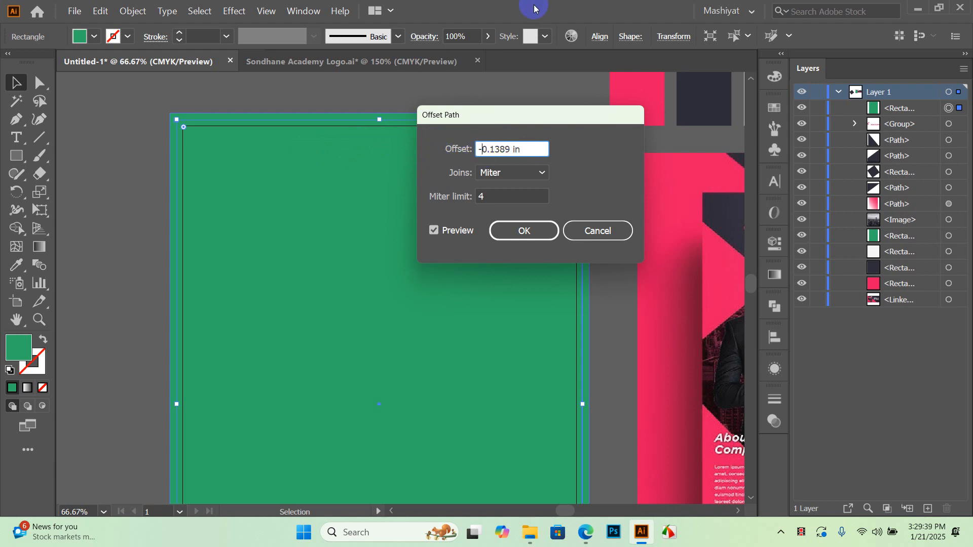
Make the offset -0.35 in, check the preview, and confirm with OK
text(-)
double_click(492, 151)
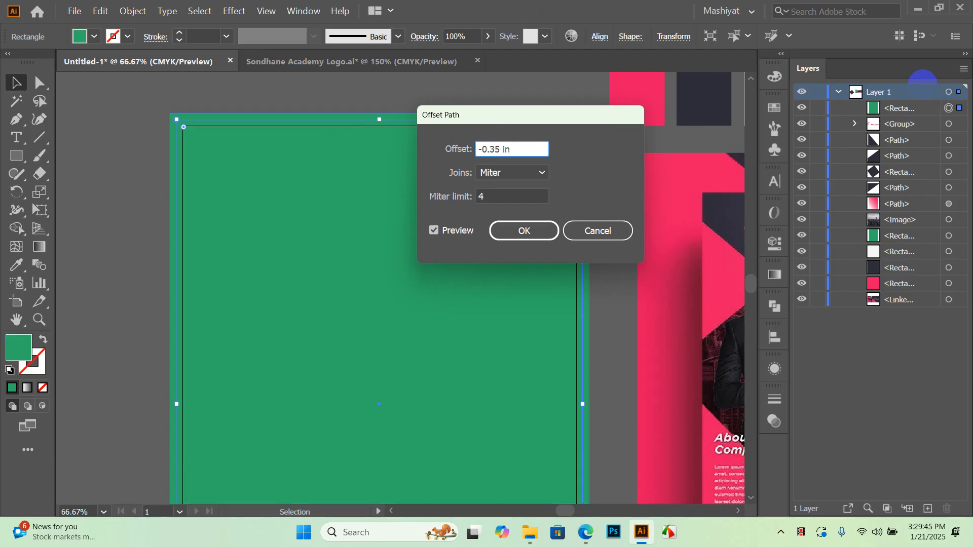
click(434, 231)
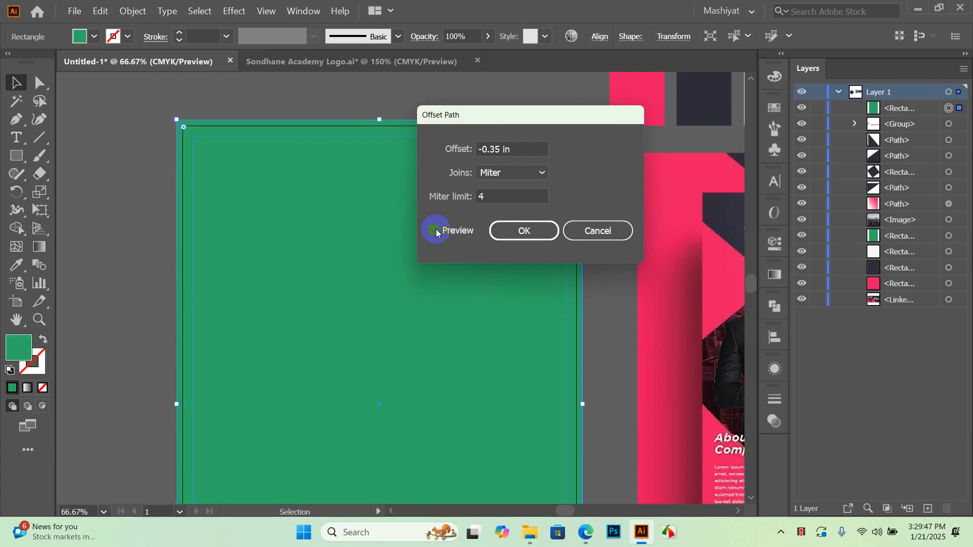
drag(554, 127, 891, 116)
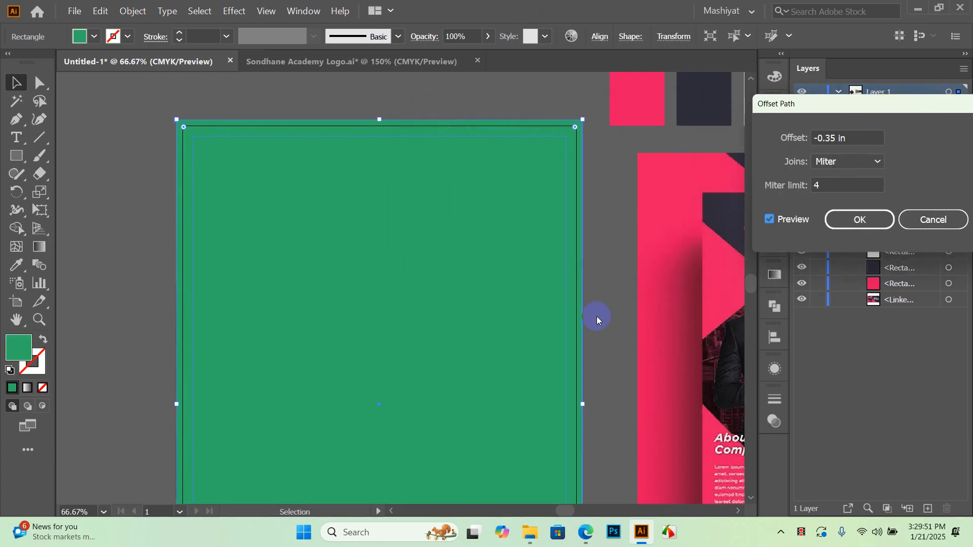
click(860, 220)
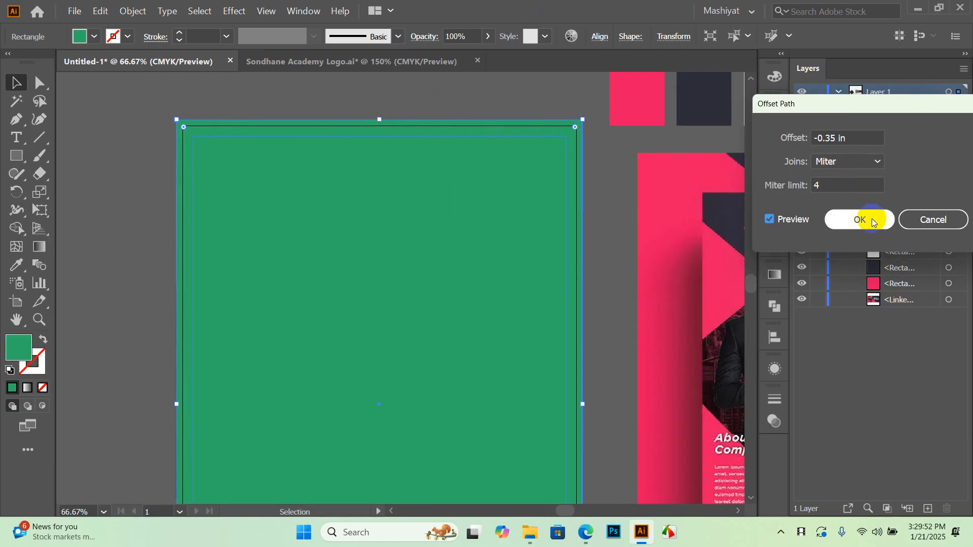
Hide the outer green rectangle so only the inset copy remains visible
click(624, 163)
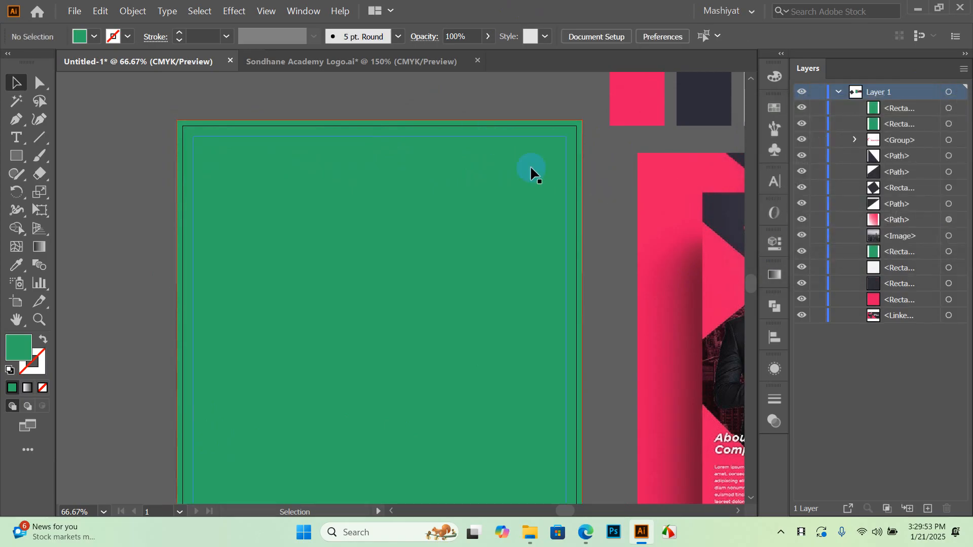
click(537, 128)
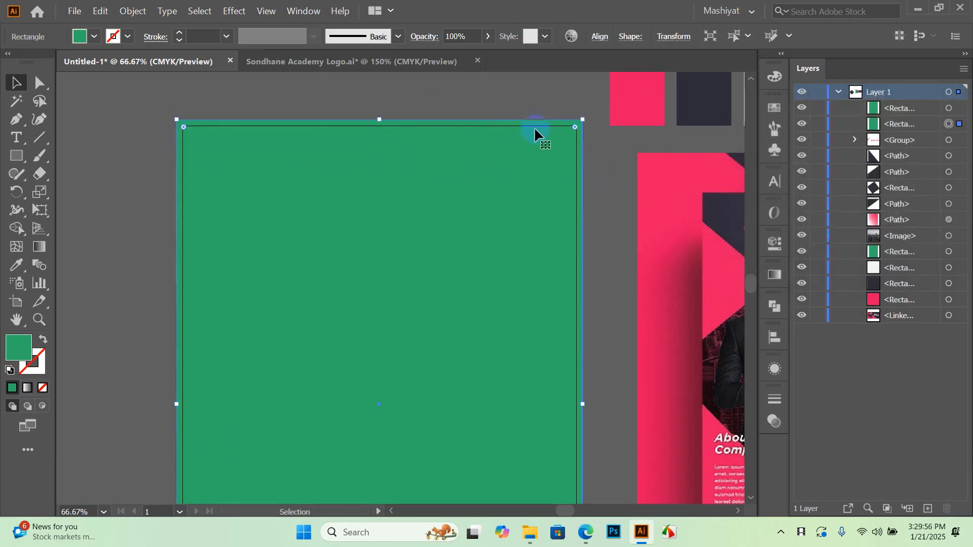
click(801, 125)
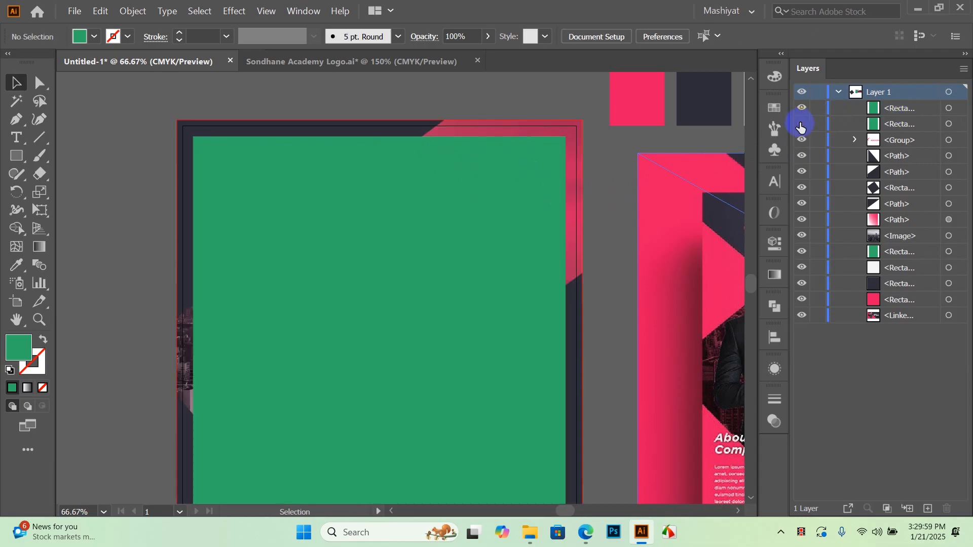
Frame the whole flyer artboard and select the inset green rectangle
scroll(442, 163, down, 2)
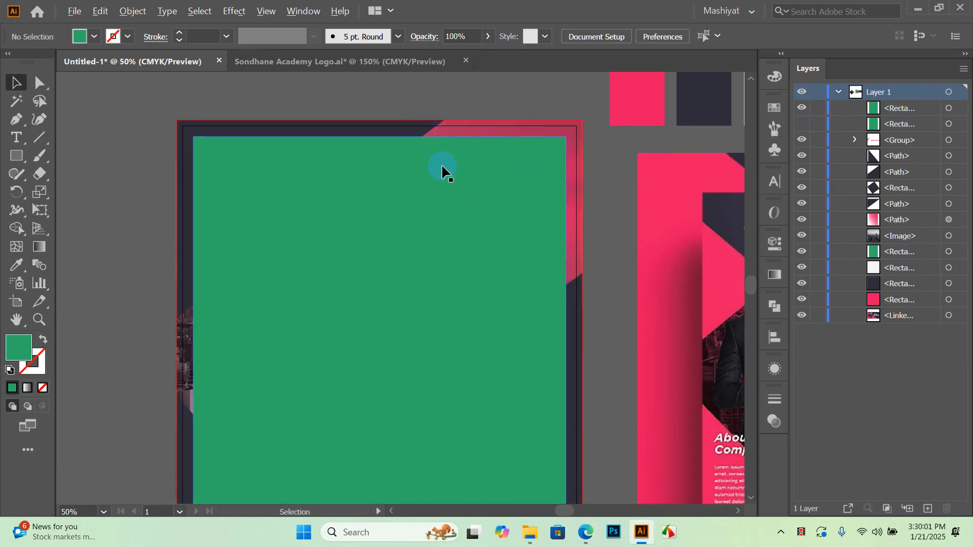
scroll(511, 406, up, 3)
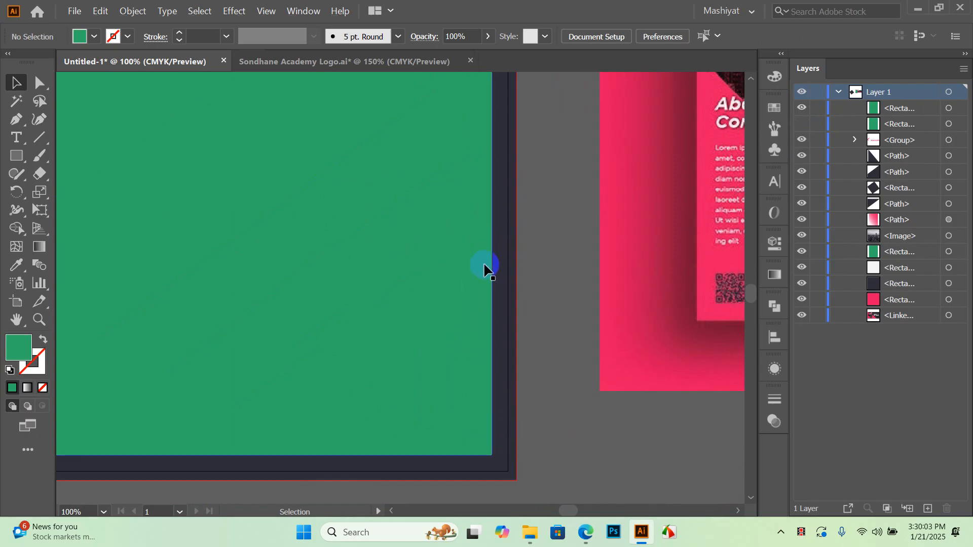
scroll(485, 269, down, 2)
drag(534, 203, 542, 337)
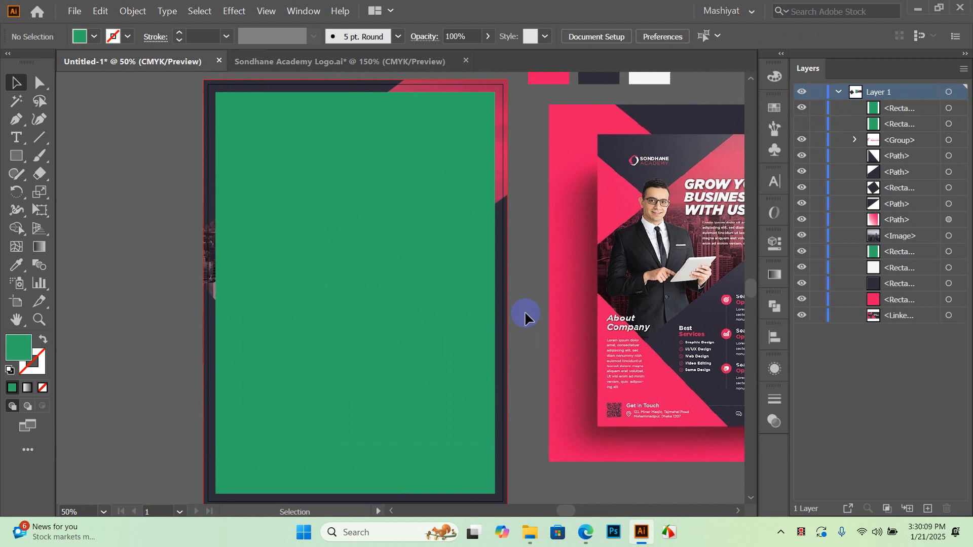
click(360, 126)
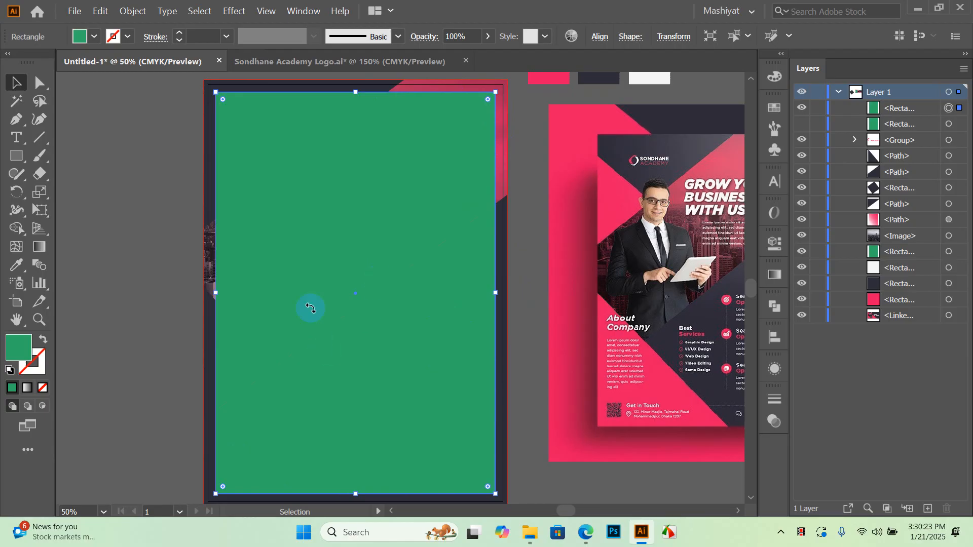
click(124, 178)
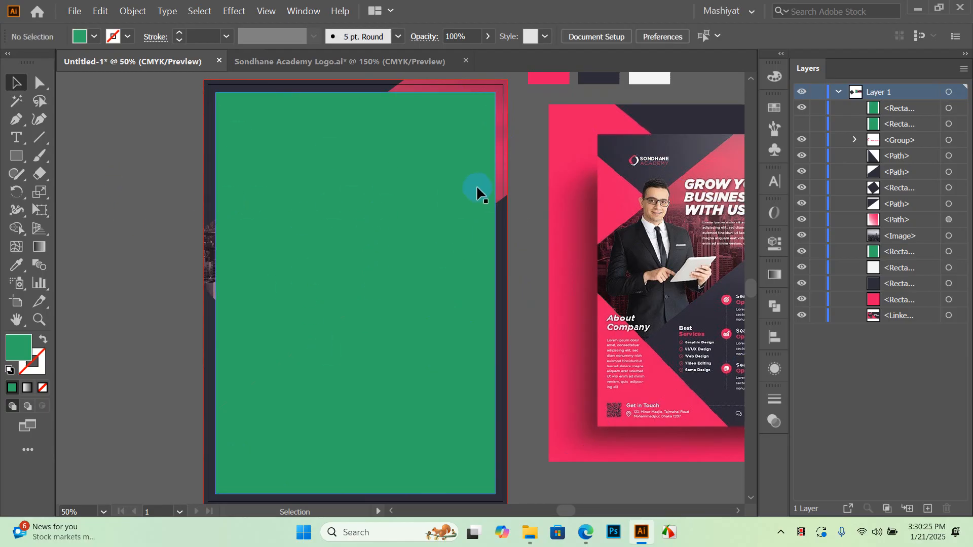
click(373, 176)
Convert the selected green rectangle into guides with the Make Guides command
right_click(373, 177)
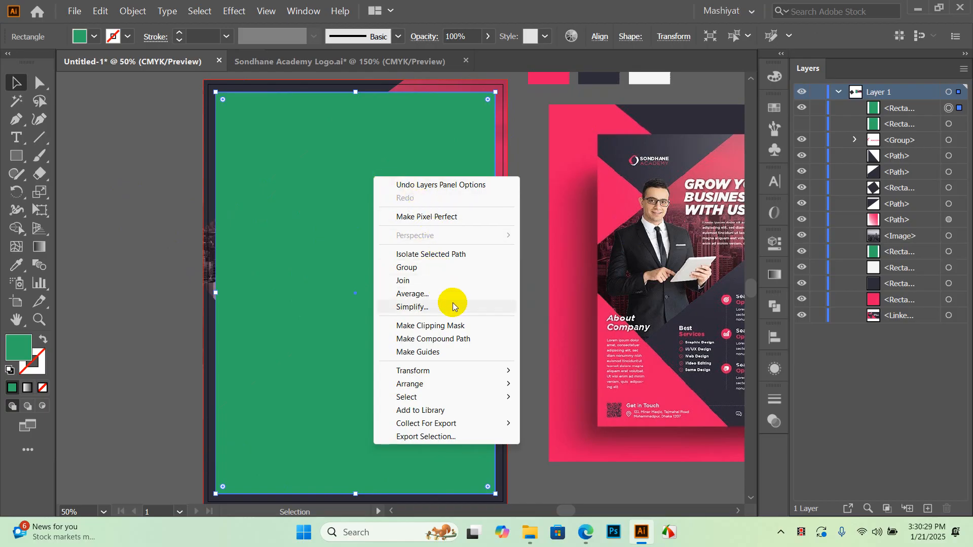
click(444, 354)
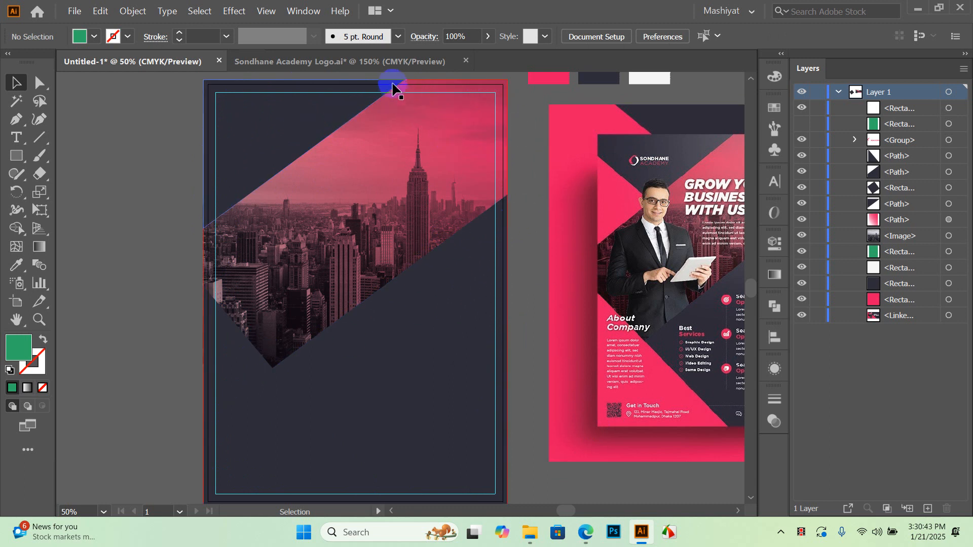
Try moving the pink gradient overlay down, undo it, and deselect
scroll(391, 90, up, 2)
drag(394, 102, 436, 212)
key(ctrl+z)
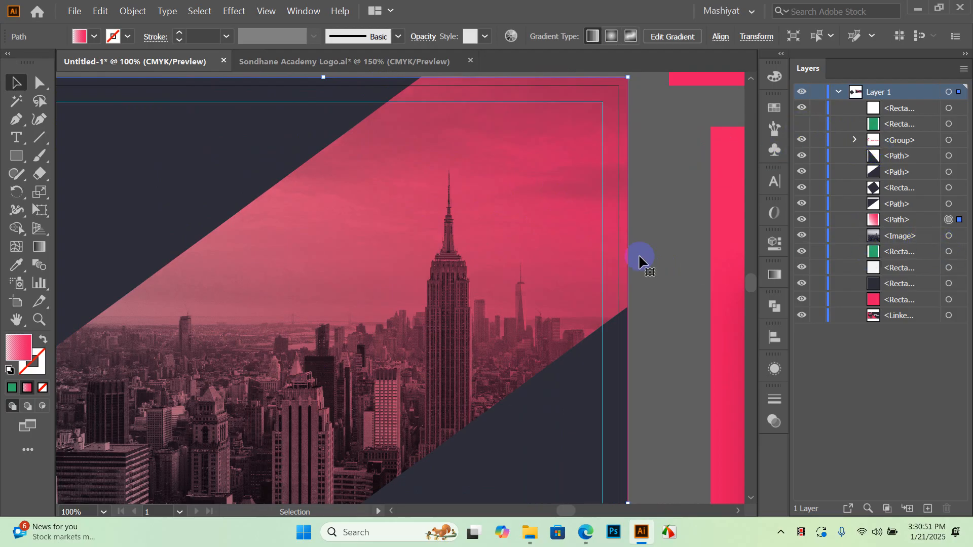
click(671, 202)
right_click(652, 147)
click(669, 137)
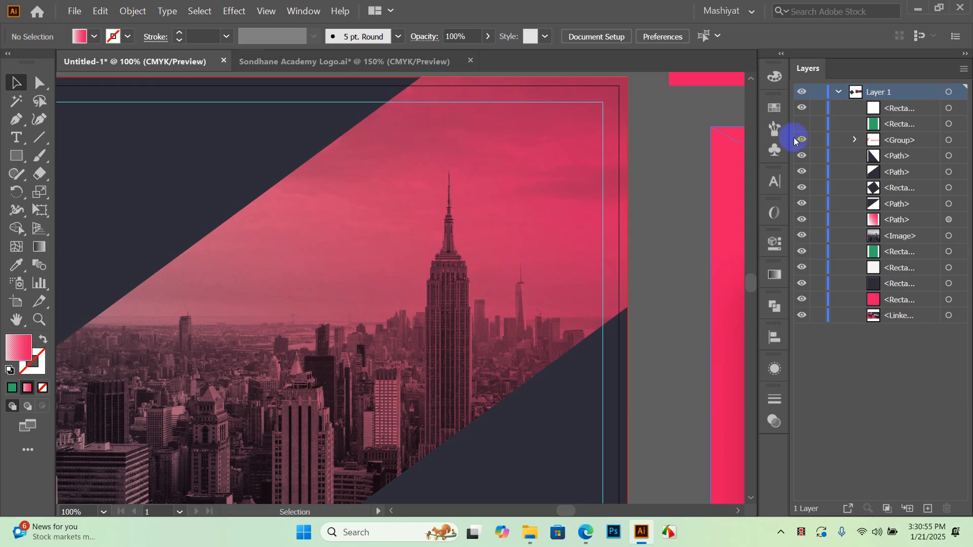
Shrink the pink overlay from its top-right corner to the flyer edge
click(603, 108)
drag(602, 104, 640, 172)
key(ctrl+plus)
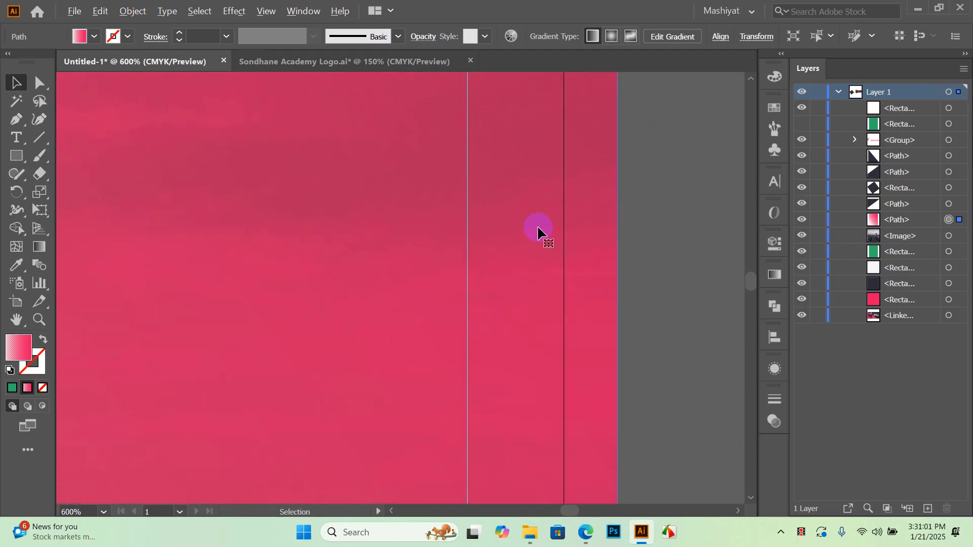
drag(467, 230, 500, 260)
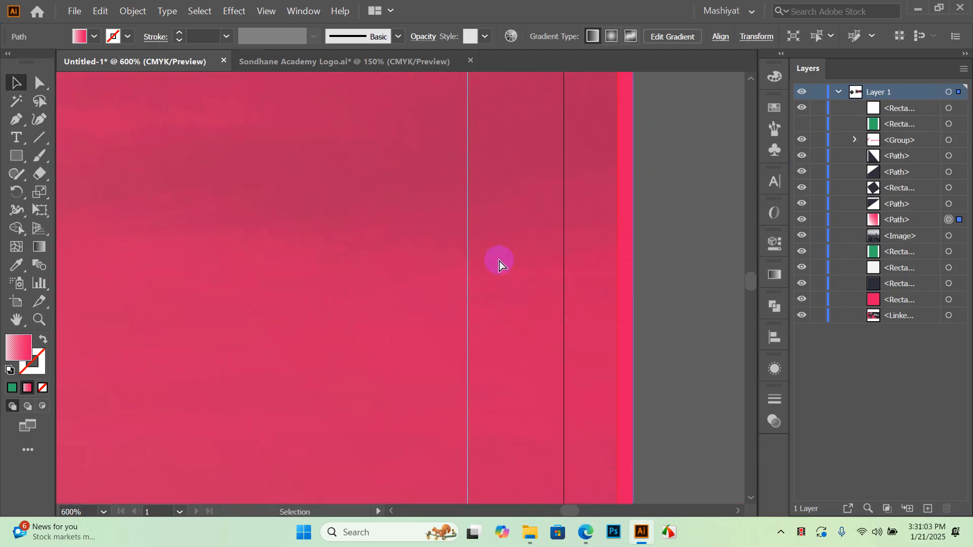
key(ctrl+z)
Return to 100% zoom and bring up the canvas menu containing Unlock Guides
right_click(630, 169)
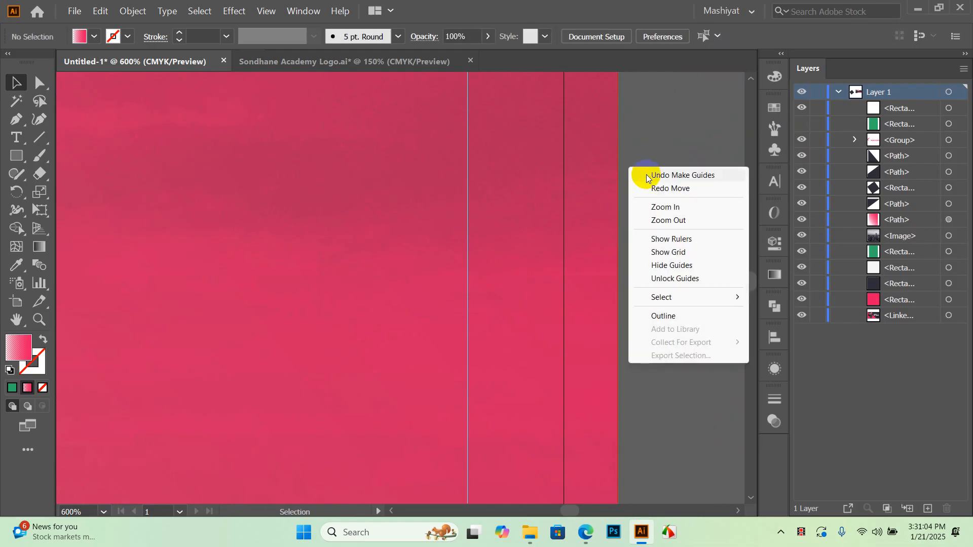
click(679, 280)
key(ctrl+1)
right_click(505, 189)
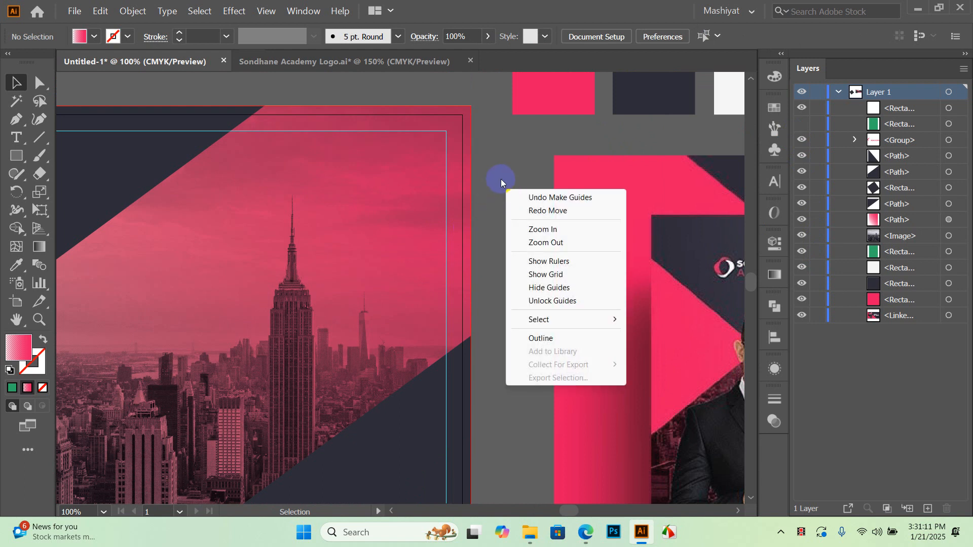
Unlock the guides and centre the guide rectangle horizontally on the artboard
click(559, 302)
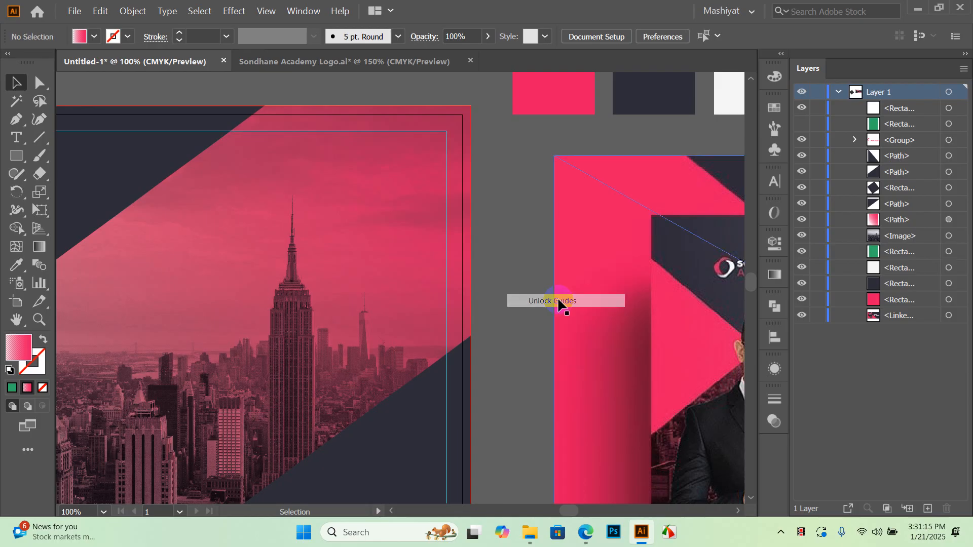
scroll(438, 239, up, 4)
drag(463, 245, 321, 274)
scroll(440, 246, down, 6)
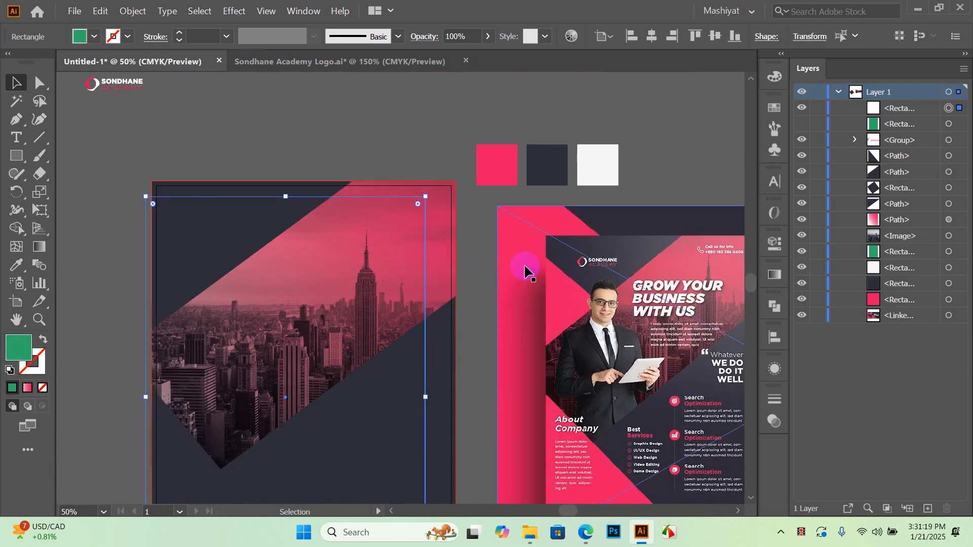
click(500, 240)
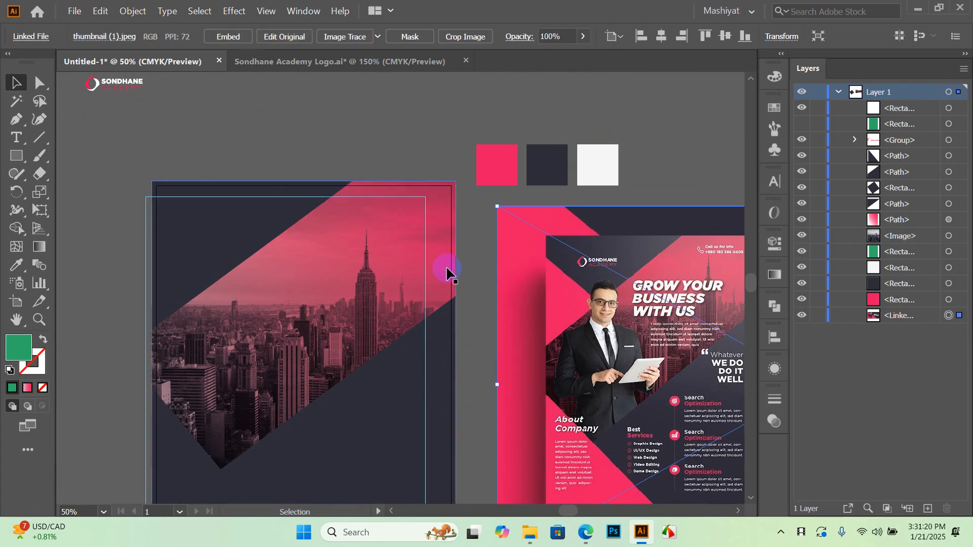
click(361, 244)
click(482, 223)
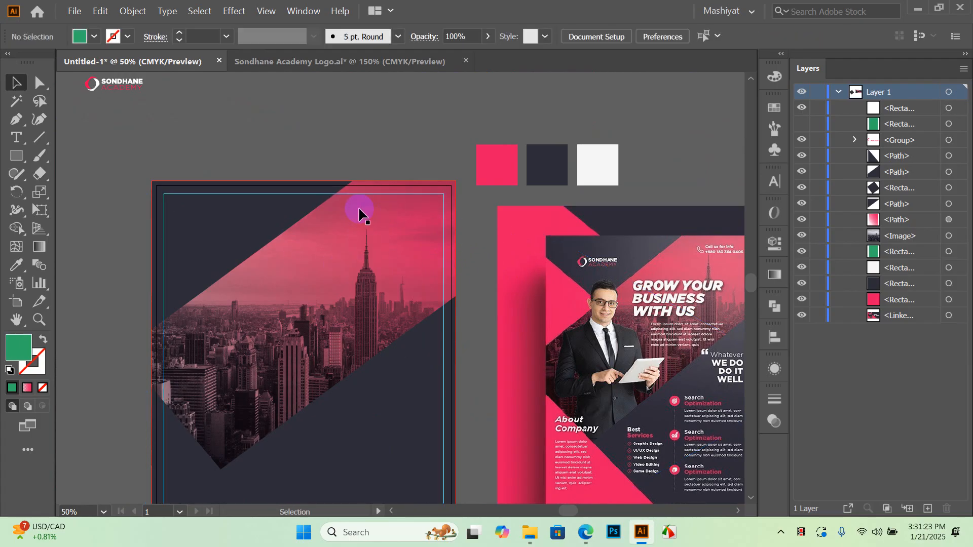
click(387, 198)
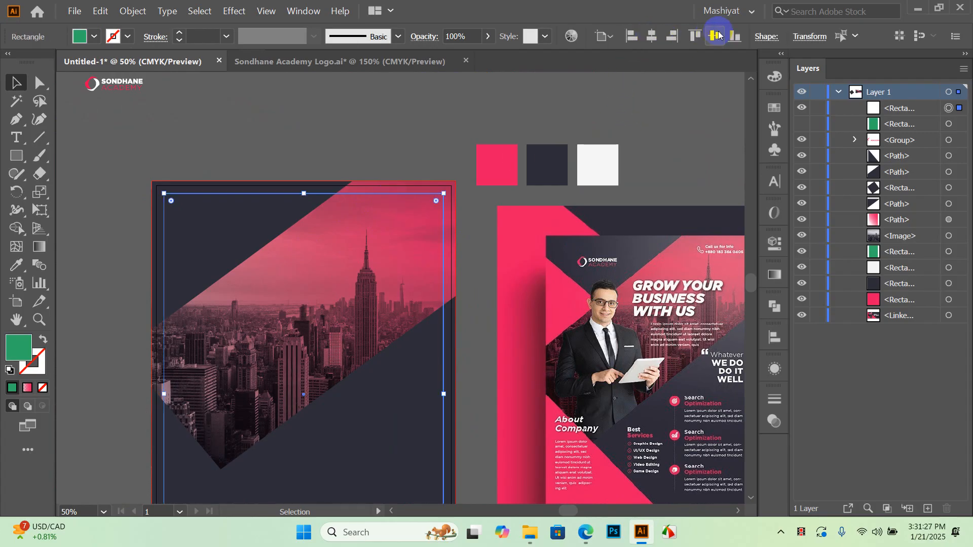
Lock the guides again, then trial-move the city skyline artwork and undo it
scroll(380, 230, up, 2)
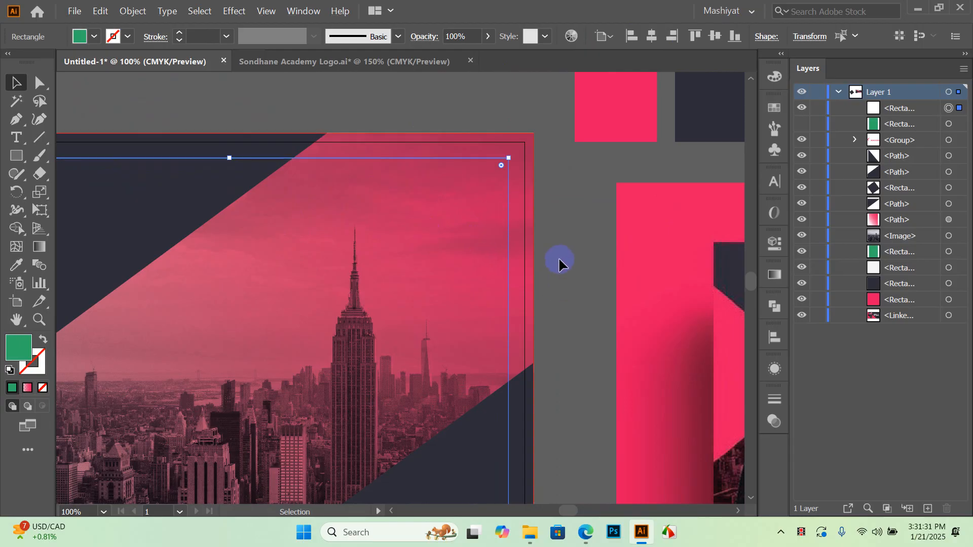
right_click(561, 260)
click(603, 370)
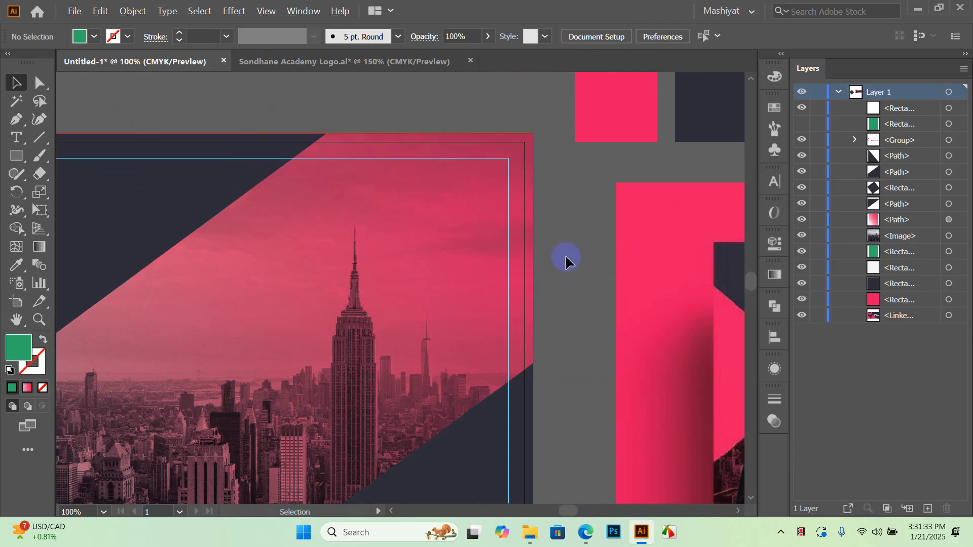
click(328, 303)
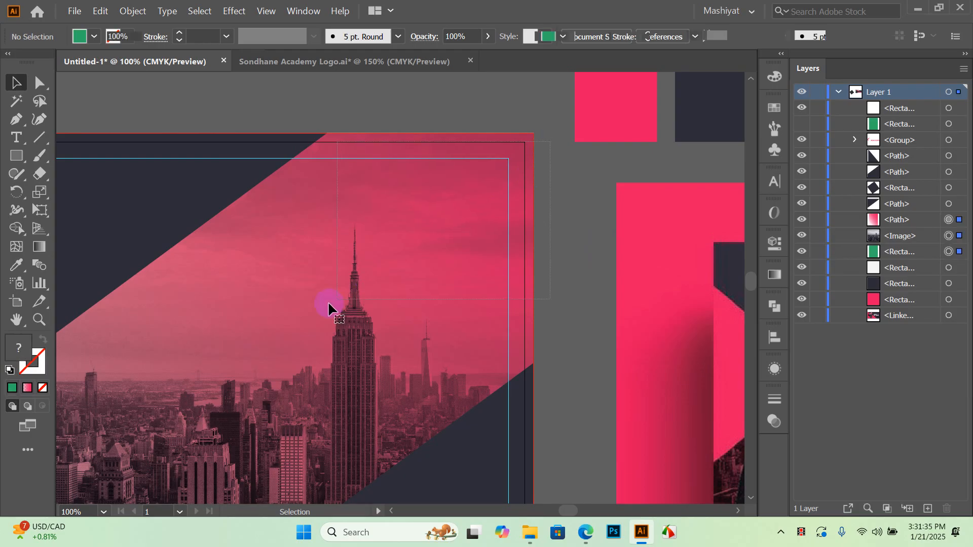
drag(509, 170, 380, 217)
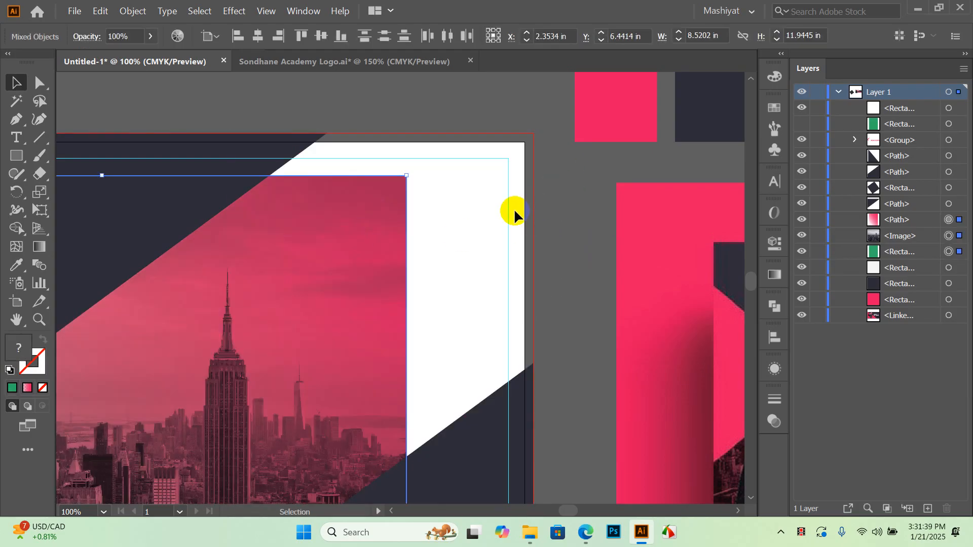
key(ctrl+z)
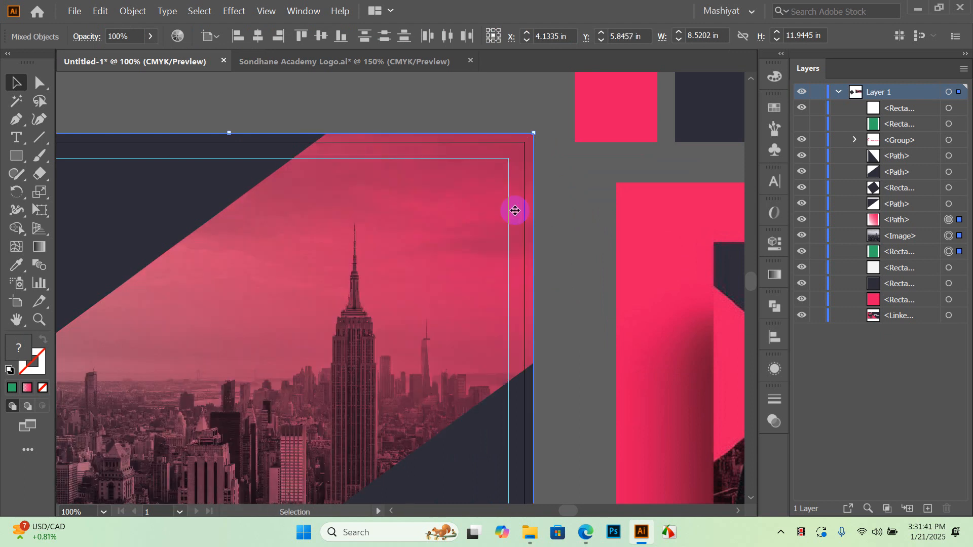
Move the SONDHANE ACADEMY logo onto the flyer's top-left corner and fine-tune its position
click(567, 197)
scroll(578, 195, down, 2)
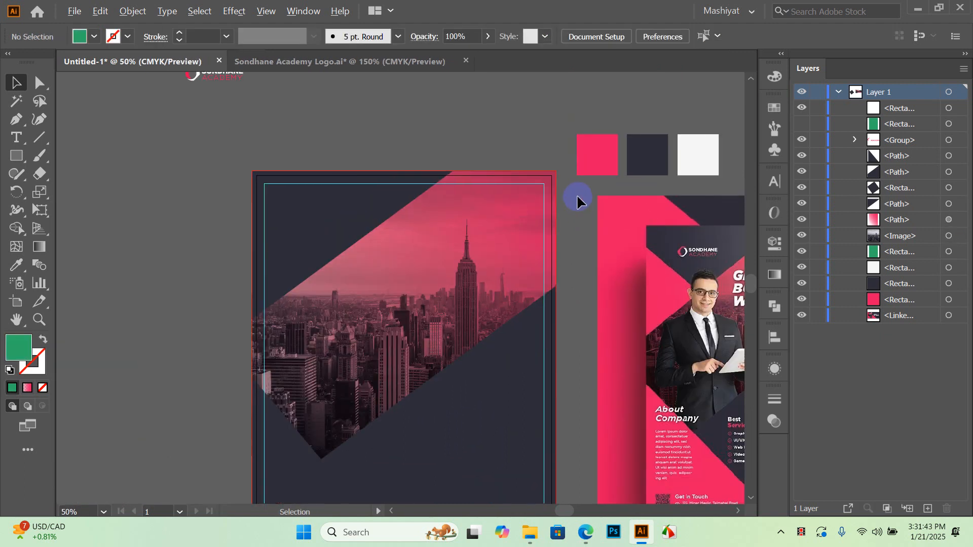
scroll(213, 202, up, 2)
drag(208, 135, 304, 268)
click(338, 187)
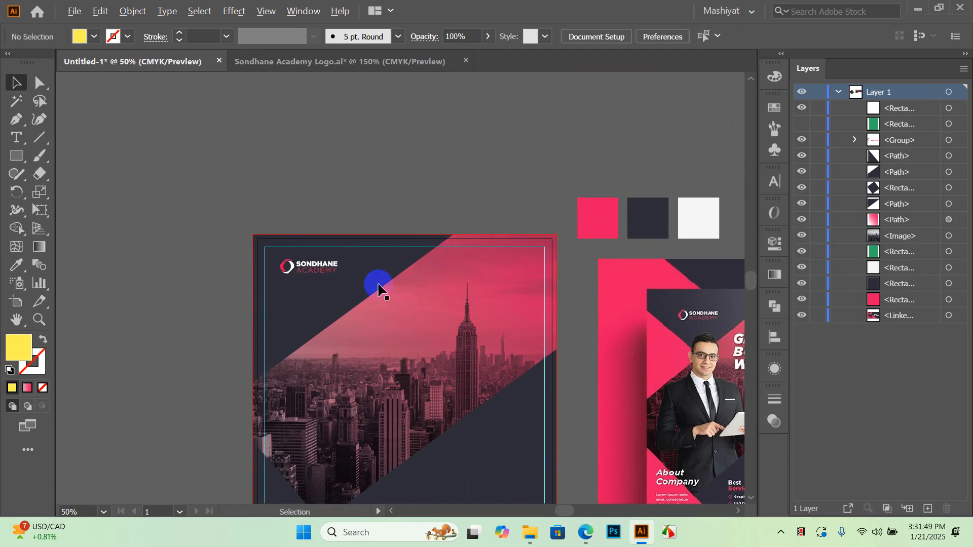
scroll(317, 310, up, 2)
drag(287, 212, 270, 232)
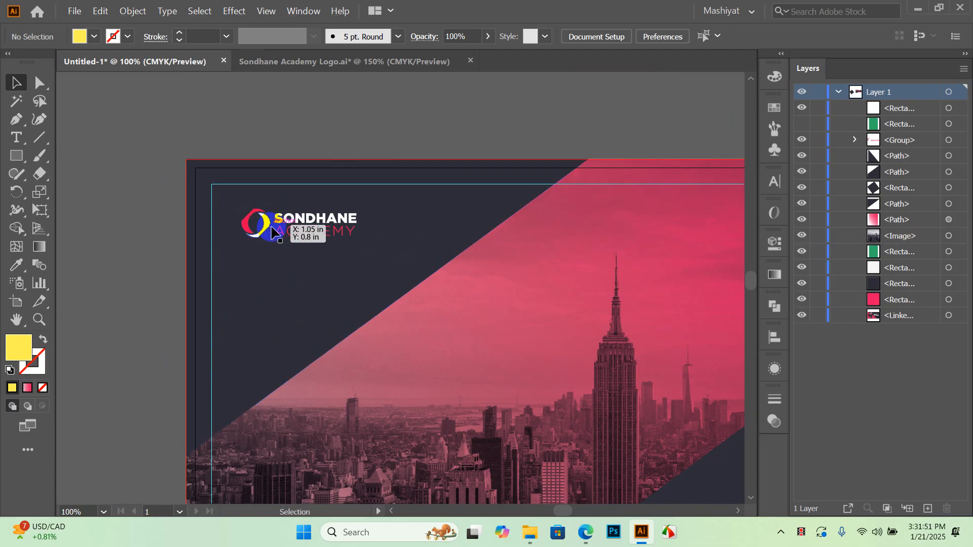
Reframe the flyer and drag a duplicate of the dark triangle toward the top-left corner
scroll(272, 233, down, 4)
drag(321, 278, 311, 272)
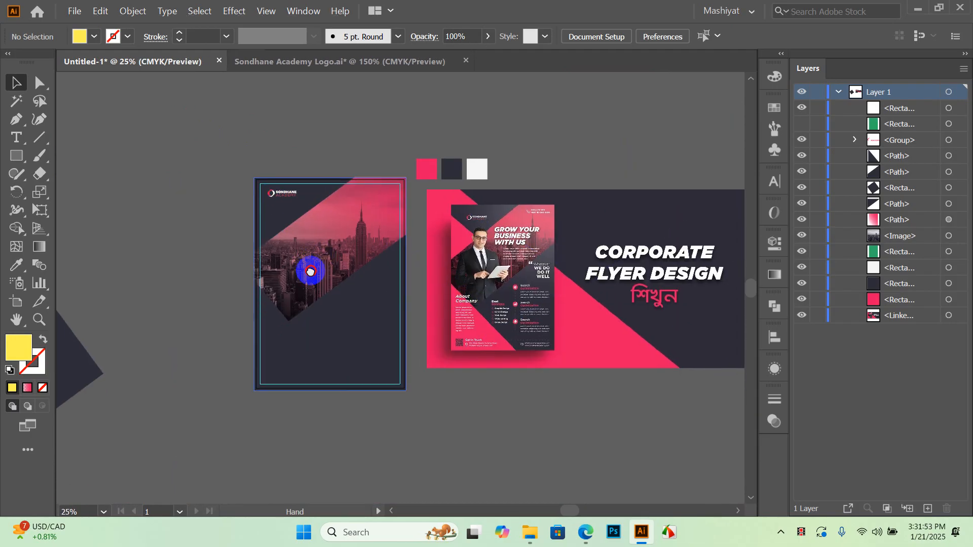
scroll(310, 272, up, 2)
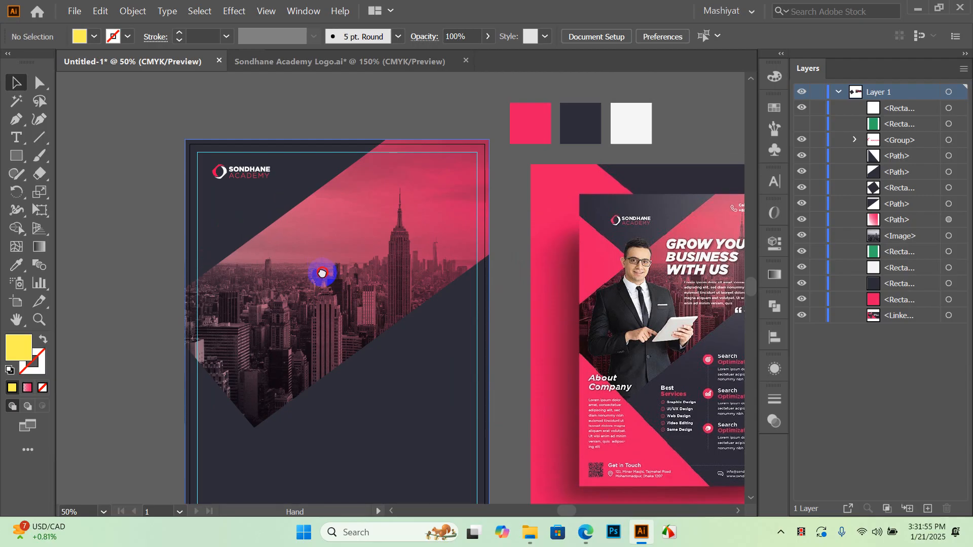
scroll(304, 275, up, 3)
scroll(228, 239, up, 1)
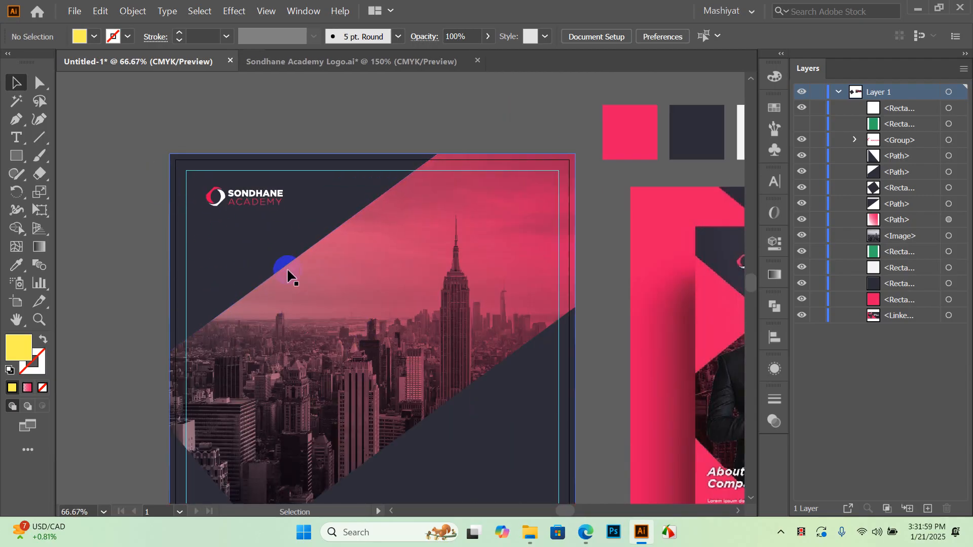
scroll(287, 276, down, 2)
drag(269, 403, 235, 267)
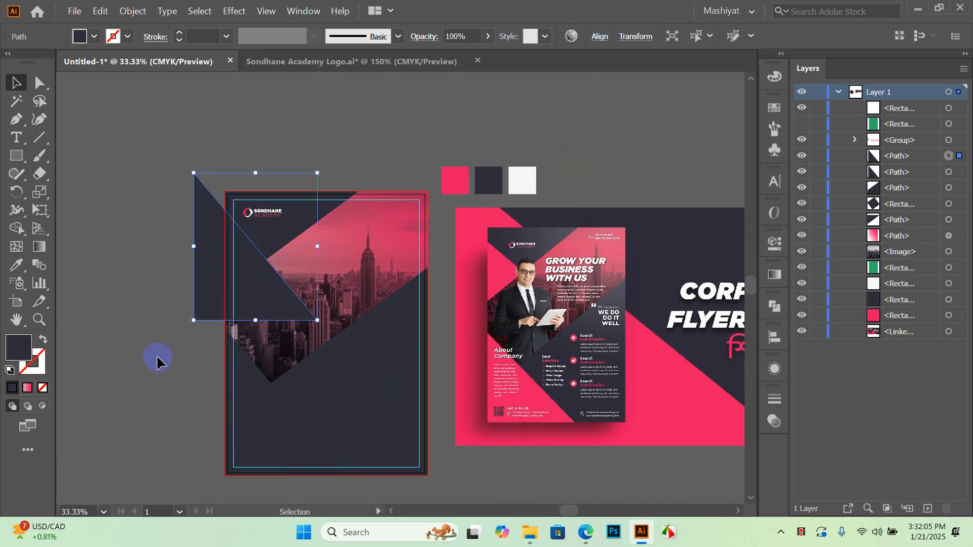
Select the top-left dark triangle with its copy, then nudge the dark triangle slightly down
scroll(231, 291, up, 2)
click(120, 418)
click(282, 210)
shift+click(202, 254)
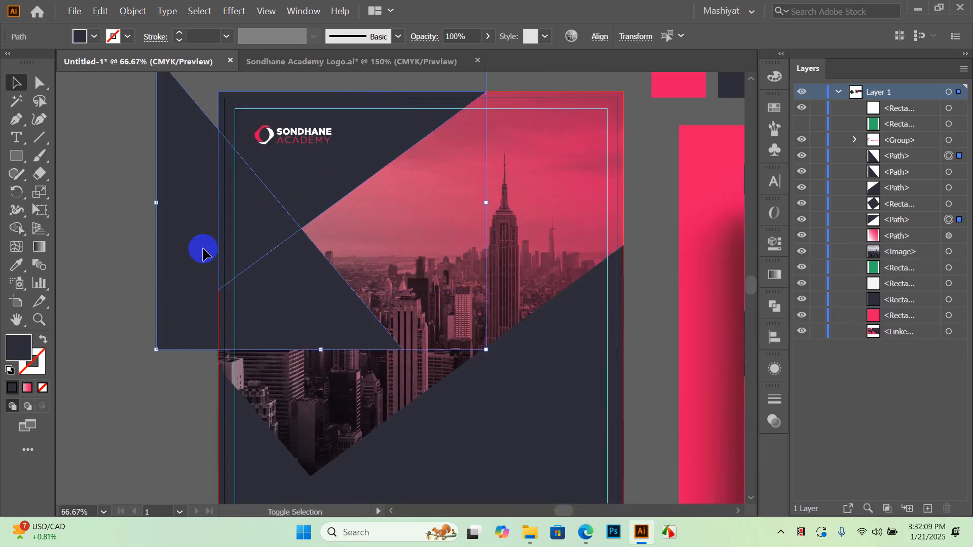
scroll(239, 255, down, 1)
scroll(213, 257, up, 1)
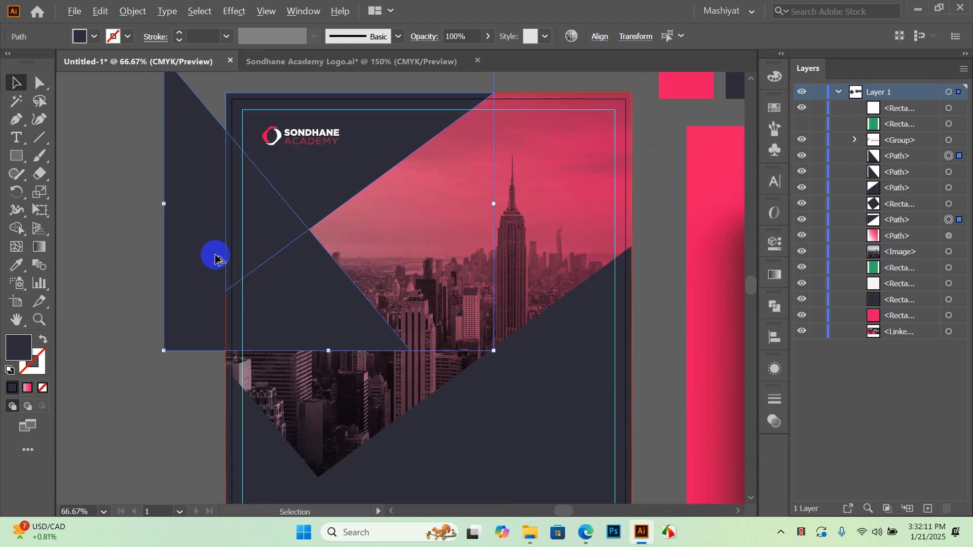
click(185, 350)
drag(195, 292, 194, 303)
With Shape Builder, delete the oversized outer triangle region and merge the small left piece
click(140, 385)
click(259, 254)
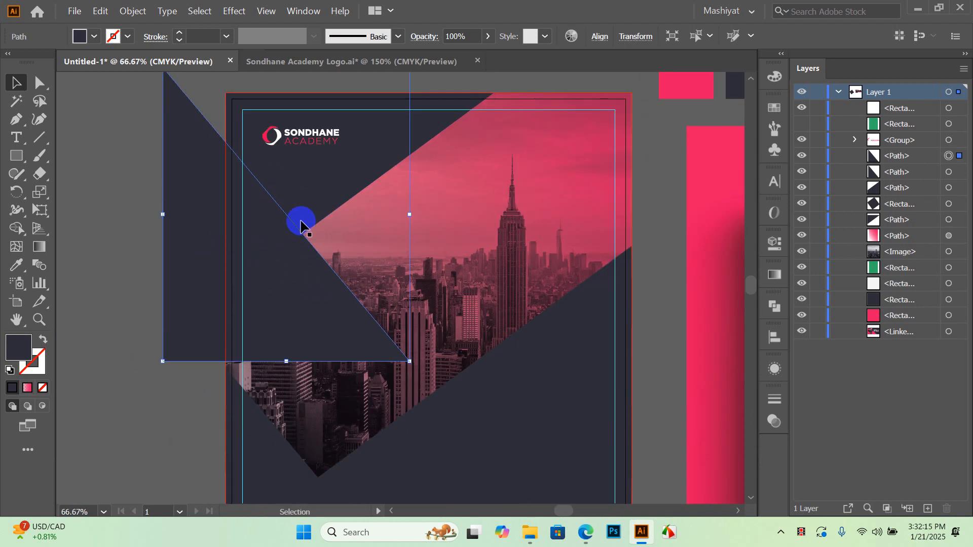
shift+click(325, 177)
scroll(299, 206, down, 1)
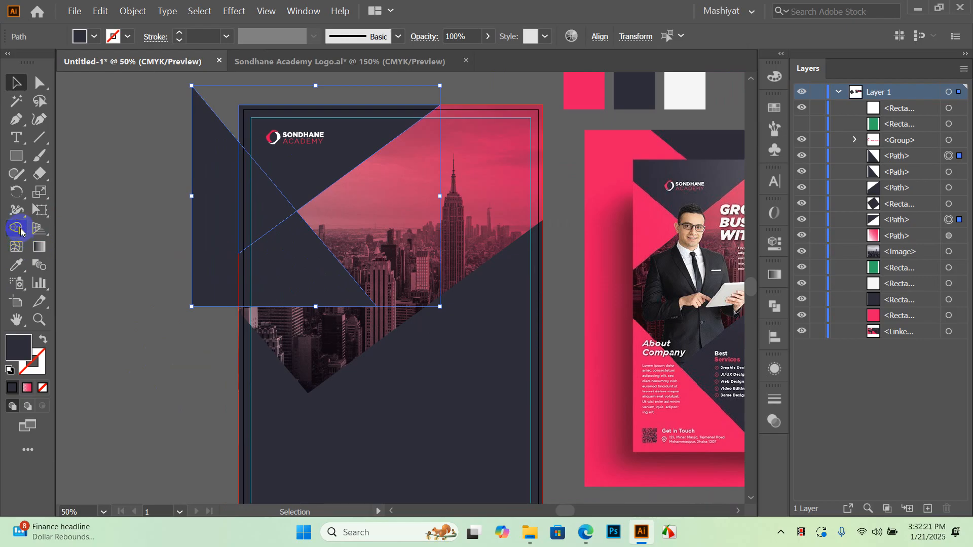
click(19, 230)
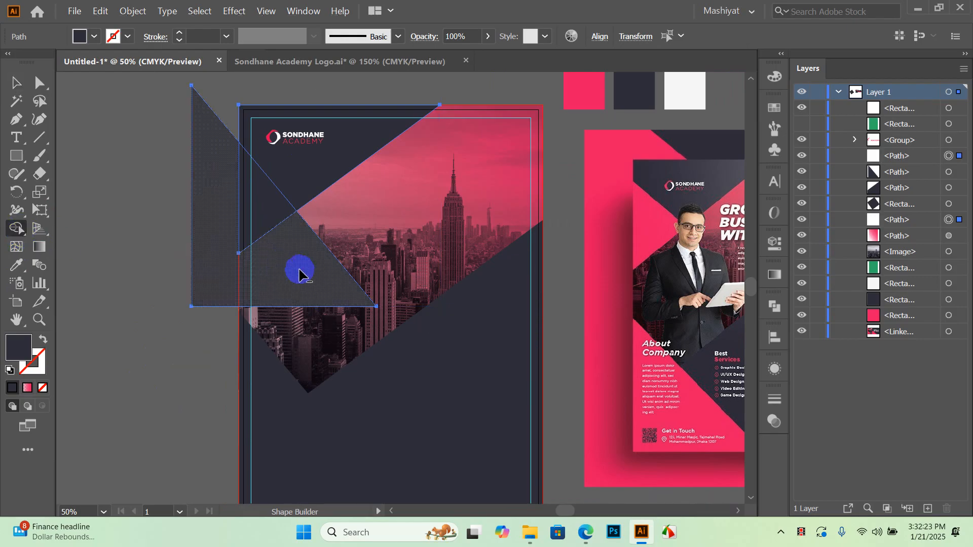
alt+click(299, 273)
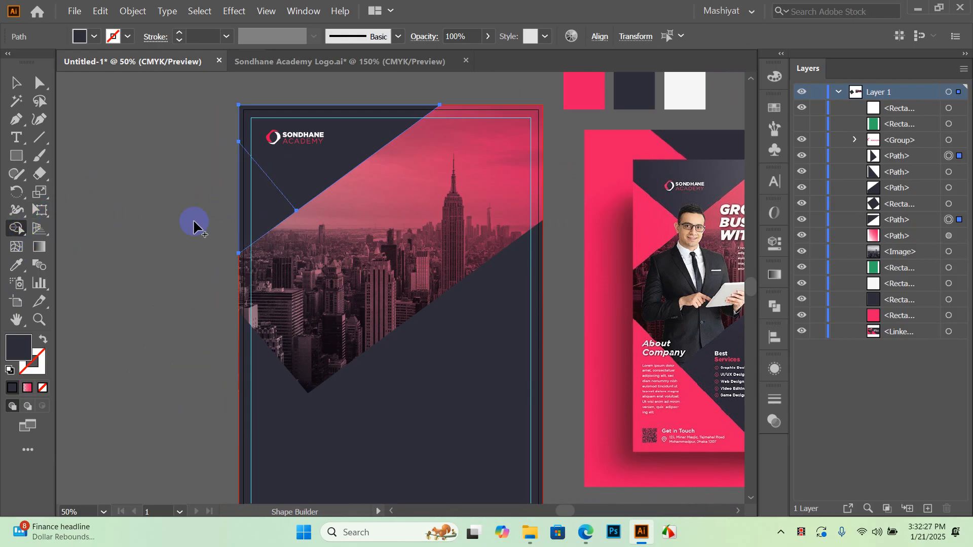
click(263, 208)
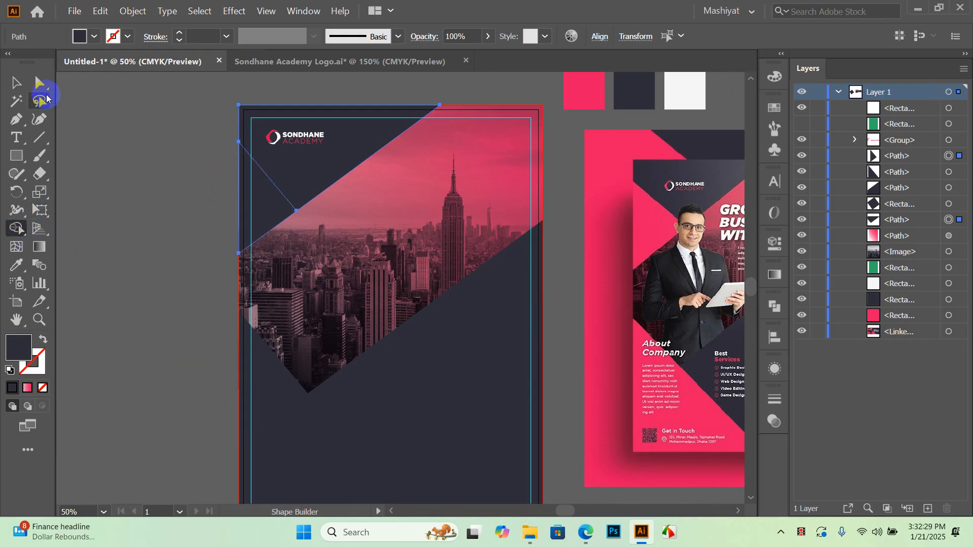
Check the trimmed corner triangle by pulling it out, then undo the move
click(17, 83)
drag(286, 210, 127, 262)
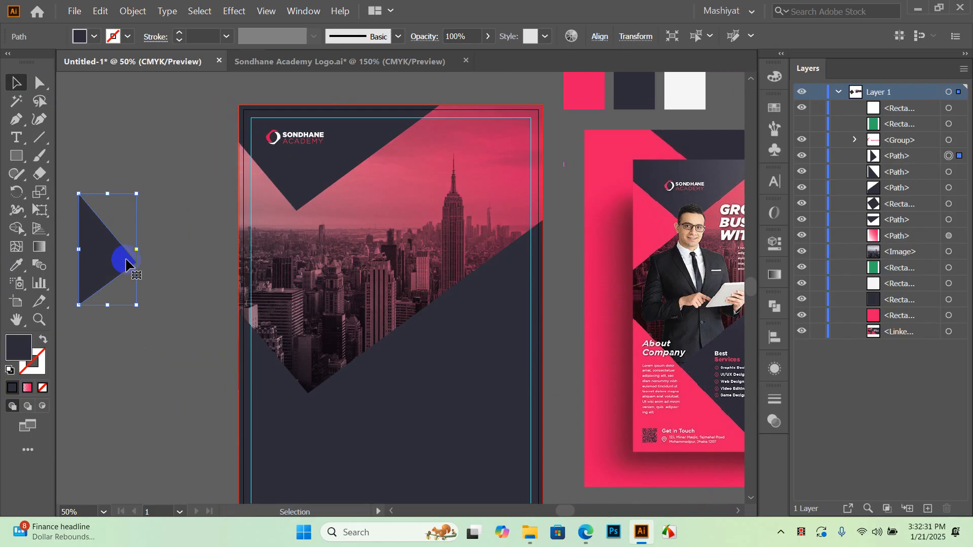
key(ctrl+z)
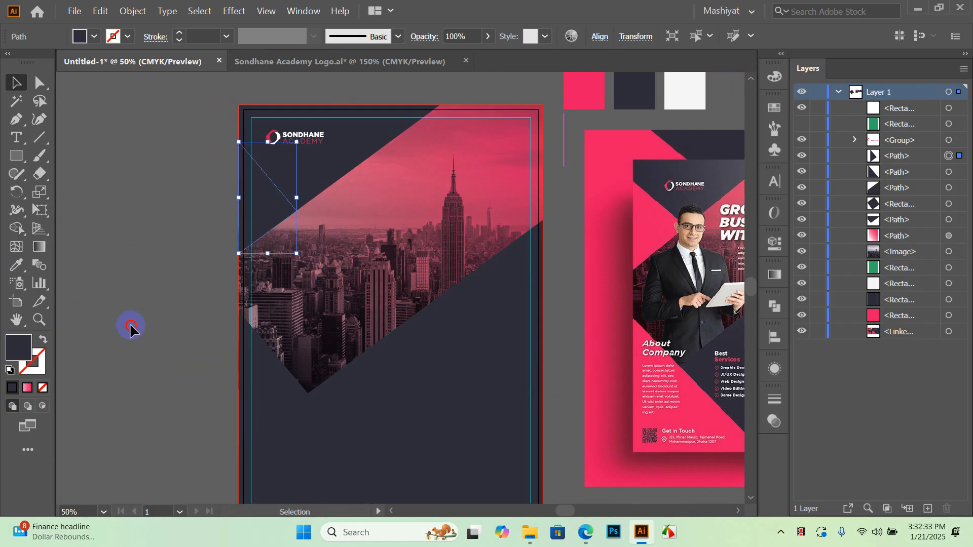
click(130, 328)
drag(191, 191, 353, 289)
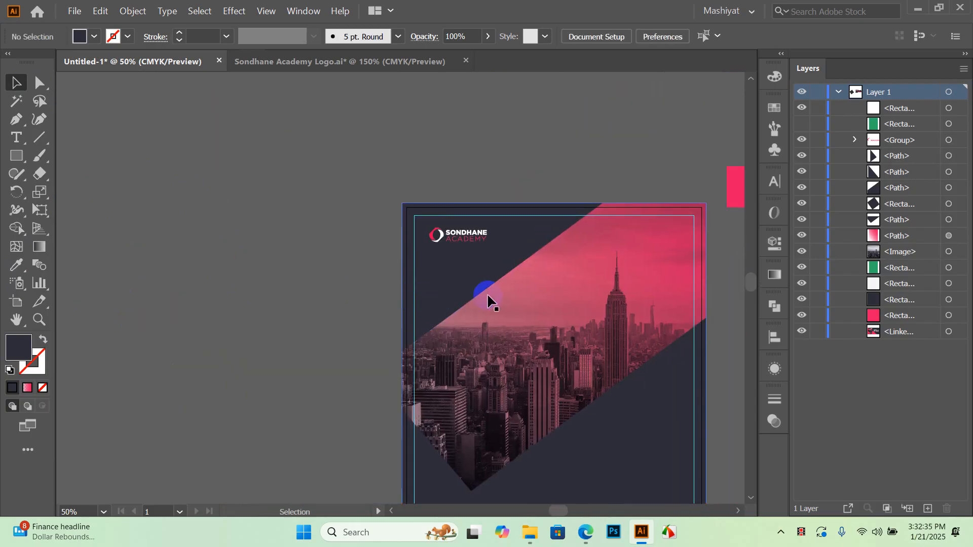
Alt-drag a copy of the dark triangle onto the pasteboard and Unite its pieces in Pathfinder
scroll(349, 187, down, 1)
click(459, 266)
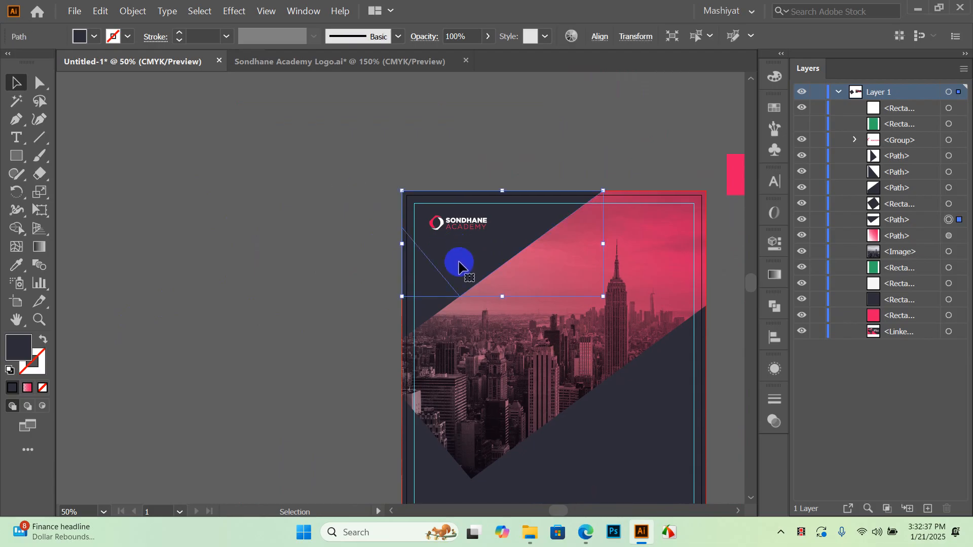
drag(438, 289, 259, 234)
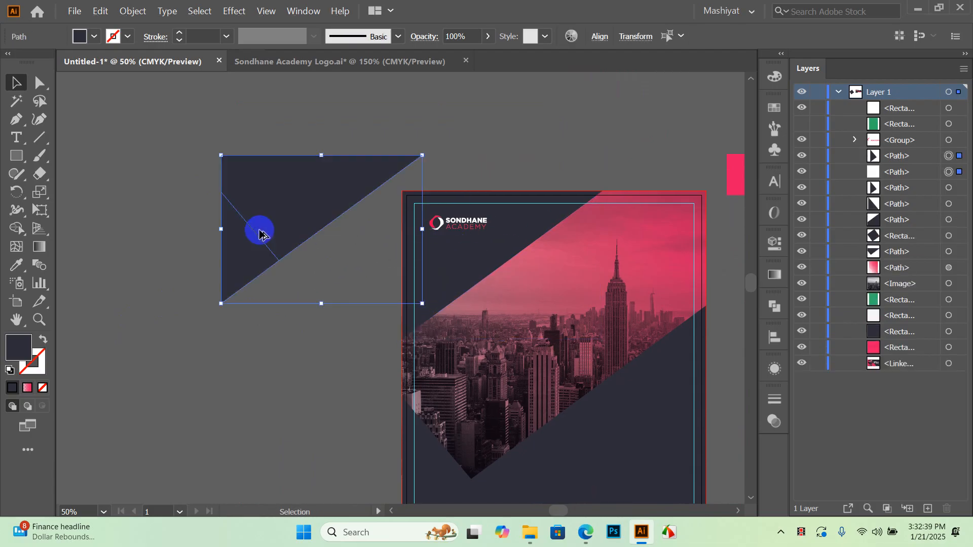
drag(322, 113, 282, 314)
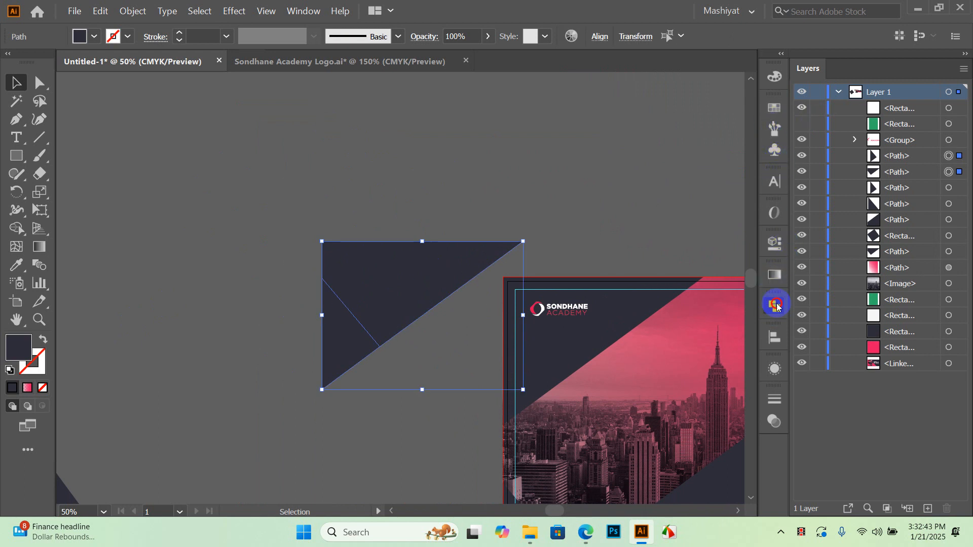
click(777, 306)
click(598, 340)
drag(497, 194, 391, 145)
click(353, 181)
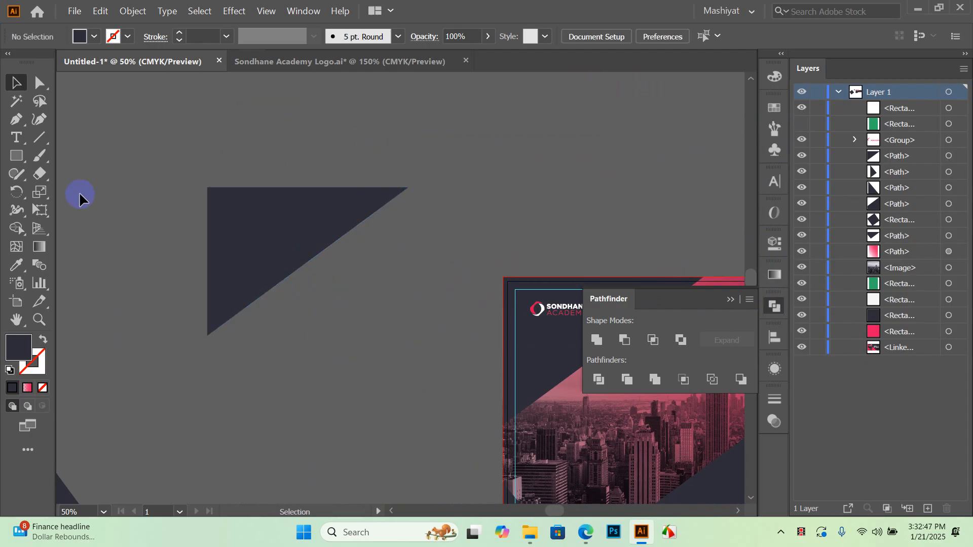
Draw a diagonal line across the triangle copy and Divide the triangle along it
click(35, 142)
drag(161, 223, 312, 375)
click(15, 82)
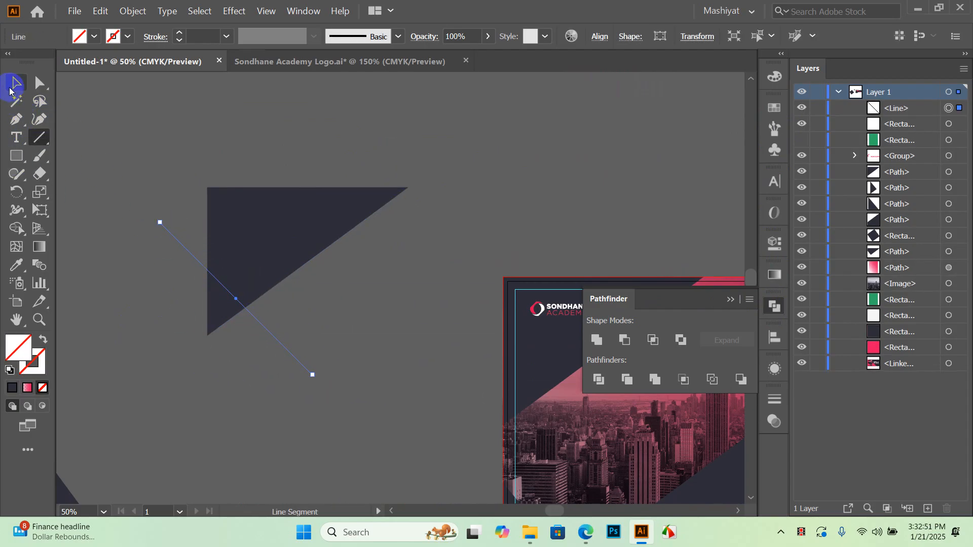
drag(268, 337, 273, 296)
click(373, 279)
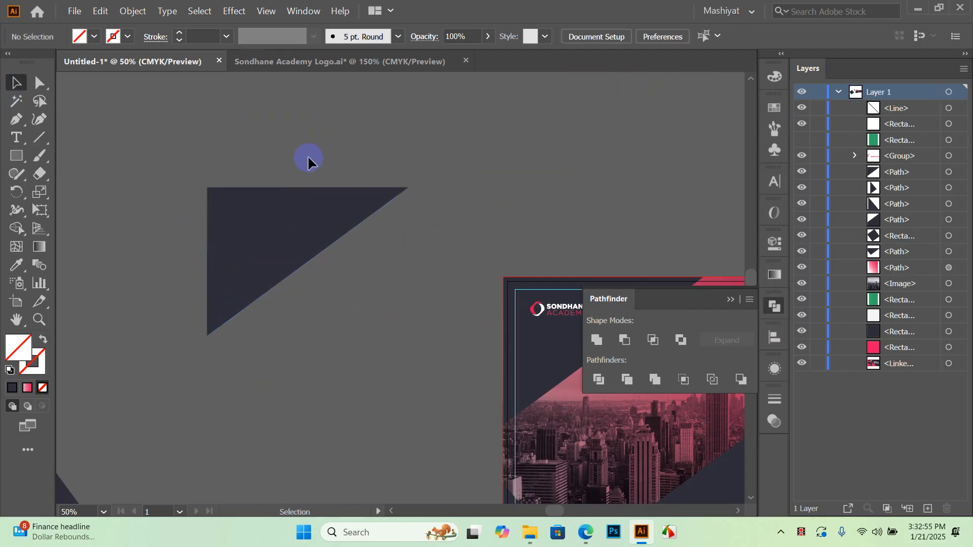
drag(165, 408, 164, 406)
click(599, 379)
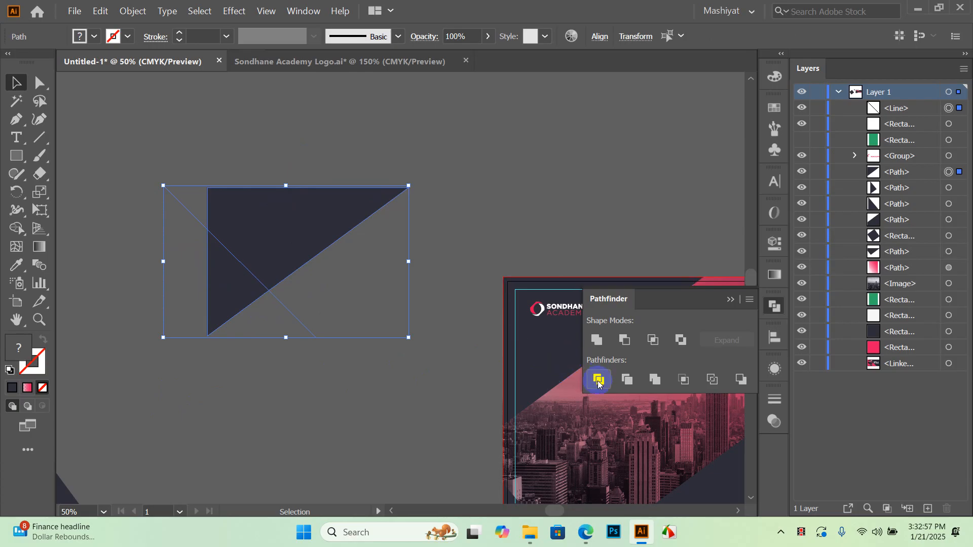
Ungroup the divided triangle and pull its small and large pieces apart
click(256, 391)
right_click(248, 276)
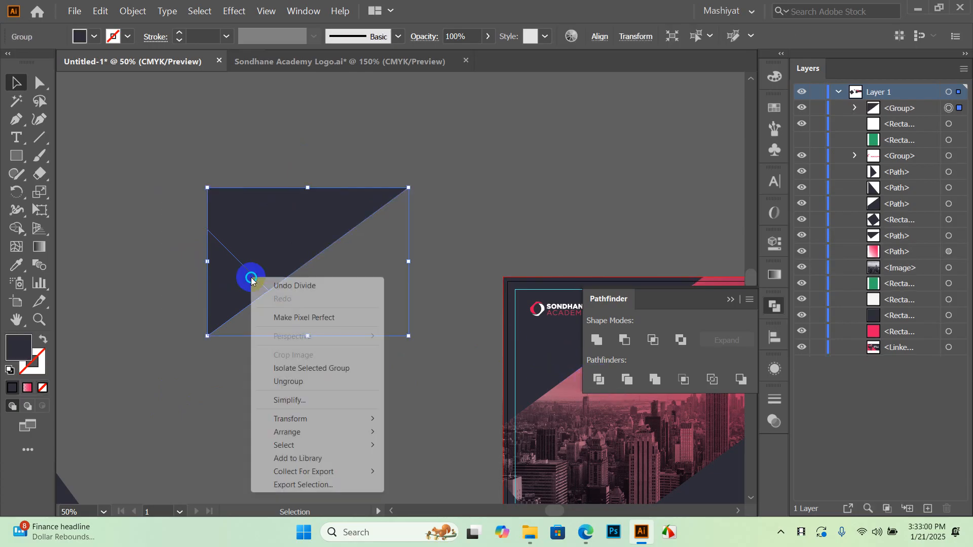
click(289, 381)
click(234, 335)
drag(215, 288, 154, 334)
drag(282, 245, 333, 186)
click(363, 289)
Undo the split, delete the triangle copy, and select the small left-edge piece
scroll(350, 269, down, 2)
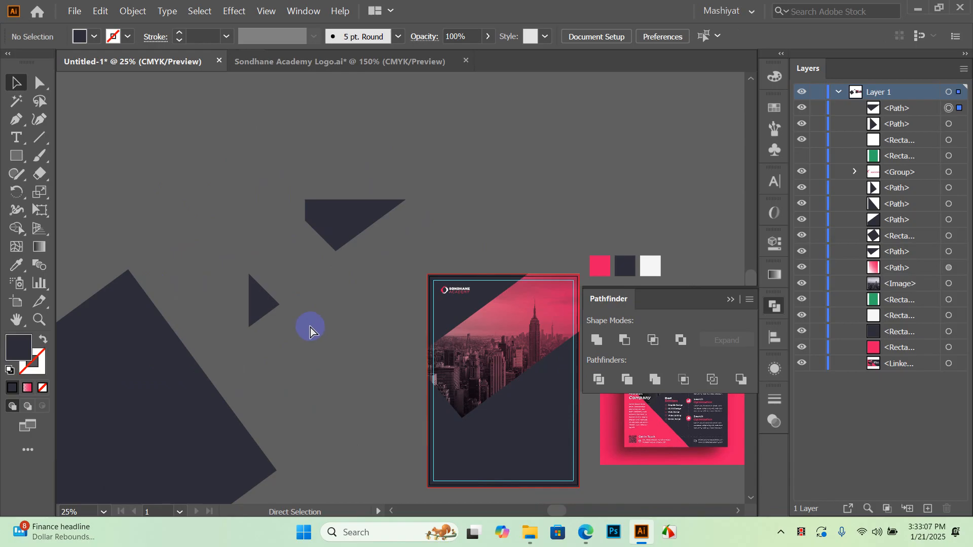
key(ctrl+z)
key(ctrl+z)
key(ctrl+z)
key(ctrl+z)
drag(376, 198, 253, 287)
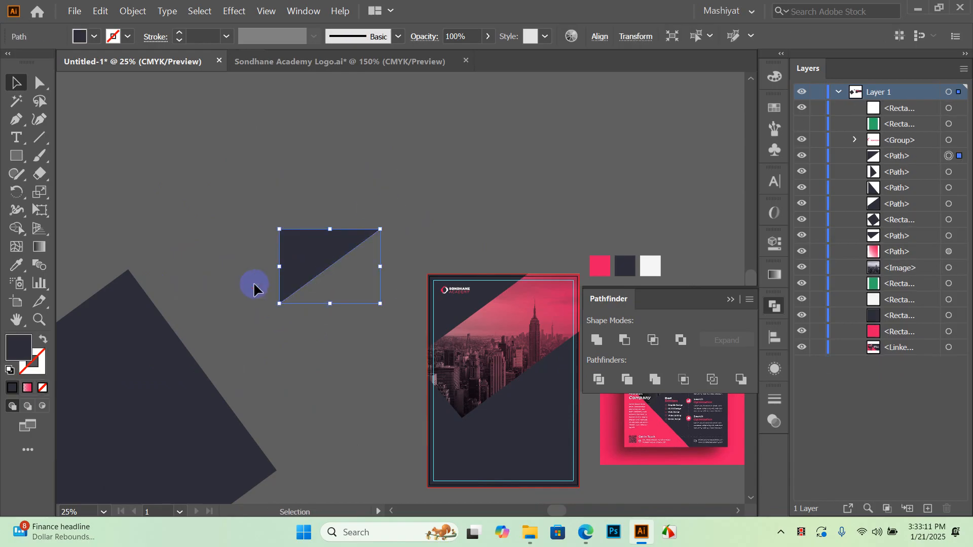
key(Delete)
click(446, 327)
scroll(467, 354, up, 2)
Colour the left-edge triangle piece pink with the Eyedropper from the swatch
drag(475, 357, 343, 326)
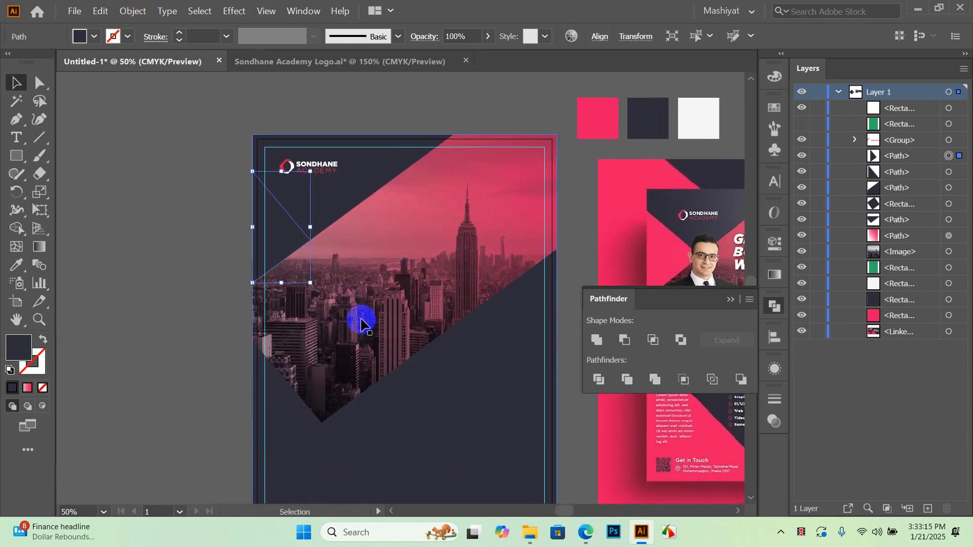
scroll(331, 274, down, 1)
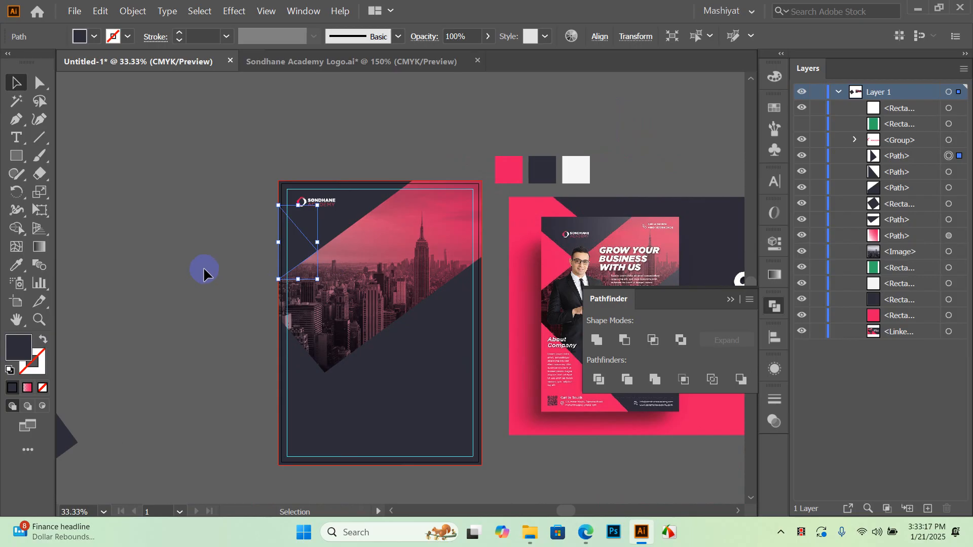
click(18, 264)
click(508, 170)
click(21, 87)
click(145, 143)
Fill the bottom-left triangle with the same pink swatch colour
scroll(376, 297, up, 2)
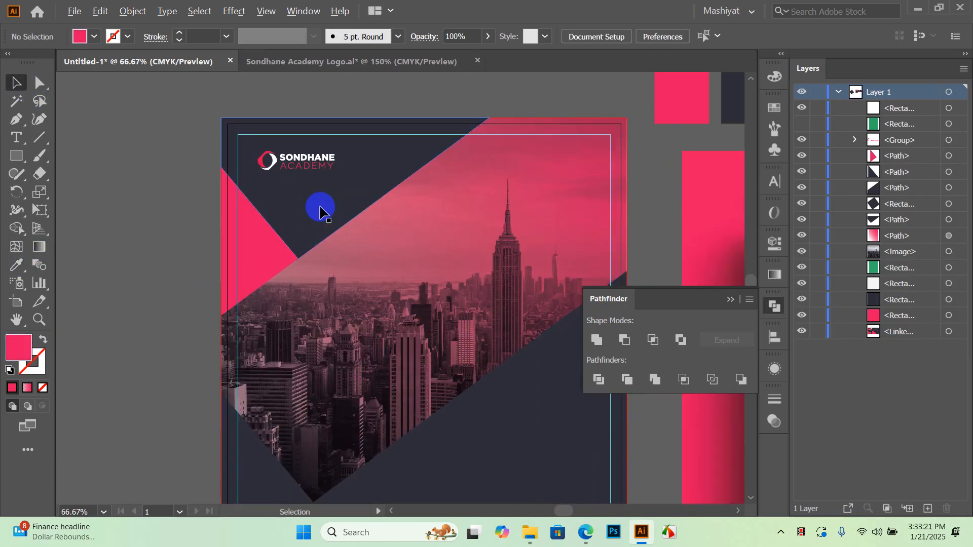
scroll(322, 211, down, 3)
scroll(365, 385, down, 1)
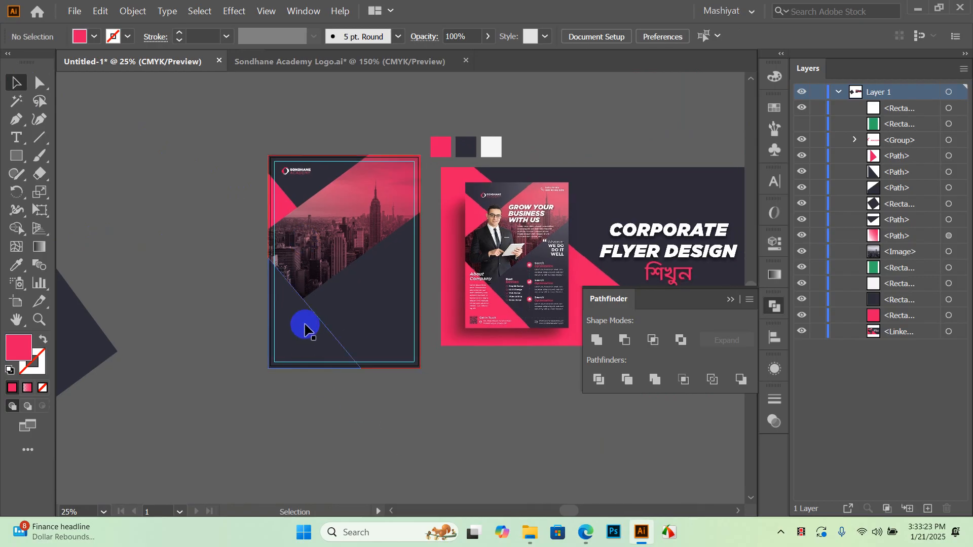
click(318, 336)
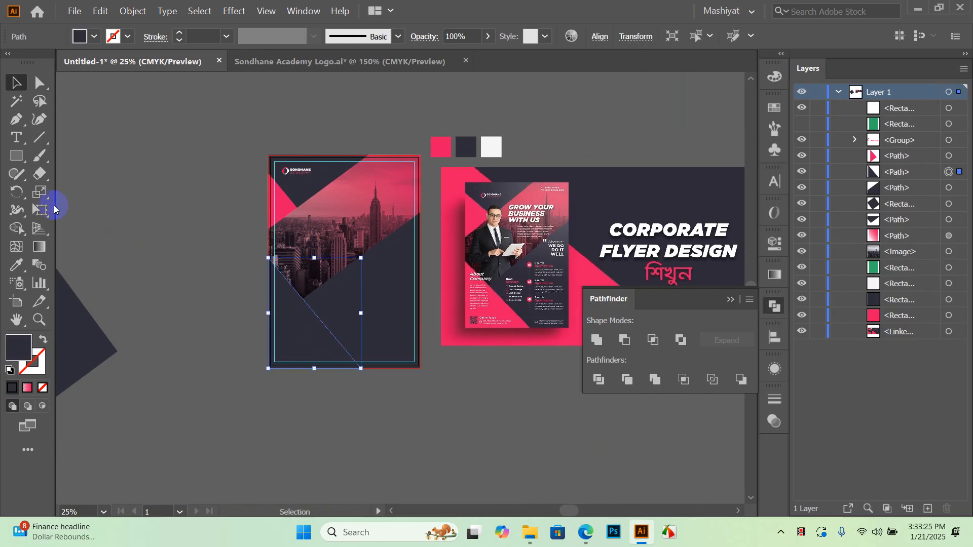
click(16, 265)
click(451, 144)
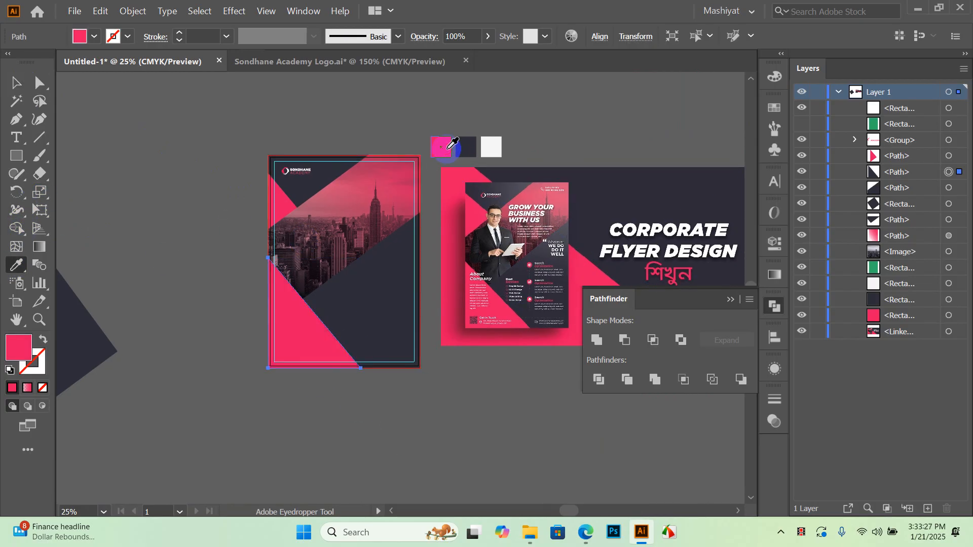
click(16, 82)
click(245, 260)
Minimize Illustrator to reveal the Images folder in File Explorer
scroll(363, 261, up, 1)
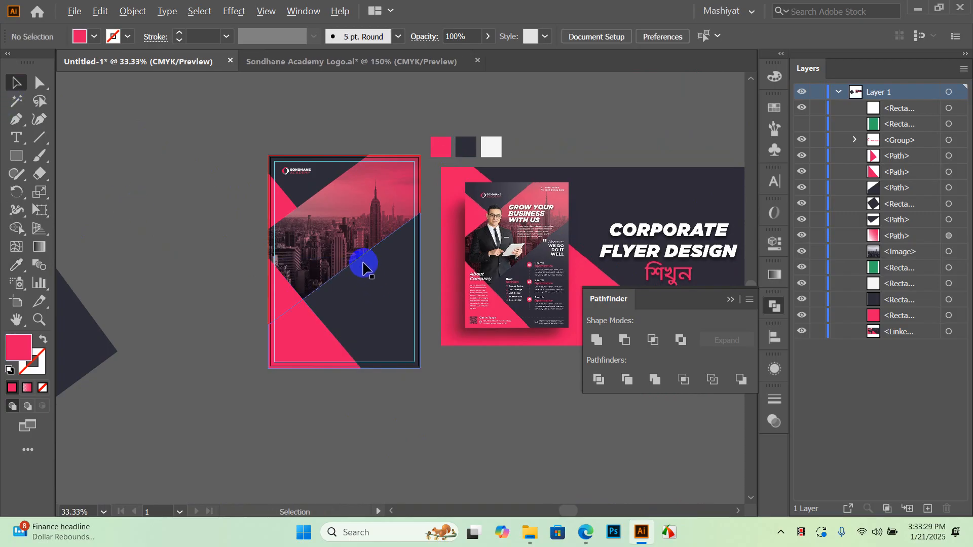
scroll(306, 213, up, 2)
scroll(354, 211, down, 1)
drag(415, 223, 365, 230)
drag(298, 254, 320, 251)
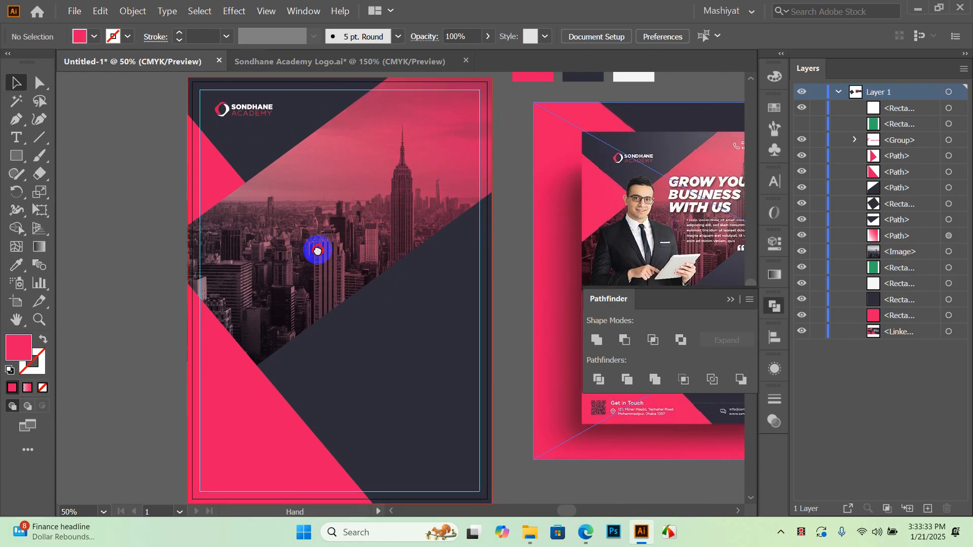
click(918, 10)
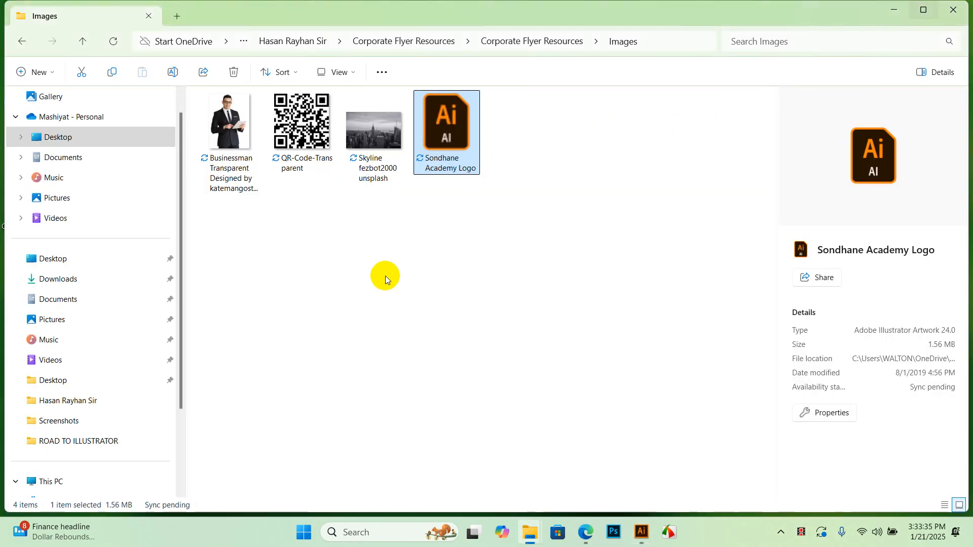
Select the Businessman Transparent photo in the Images folder to preview it
click(385, 276)
click(242, 160)
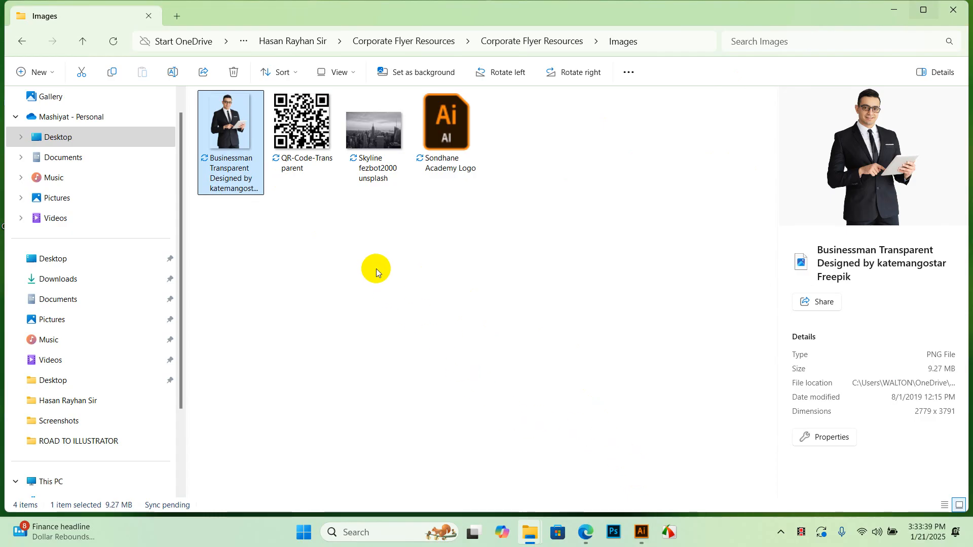
click(503, 256)
click(257, 174)
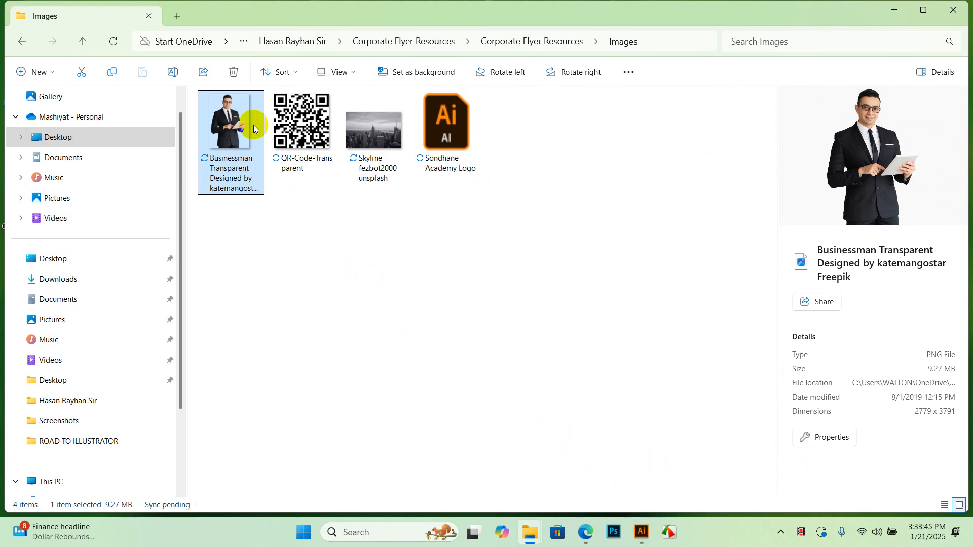
click(682, 89)
Restore the Explorer window to a smaller size and drag the businessman photo toward Illustrator
click(923, 9)
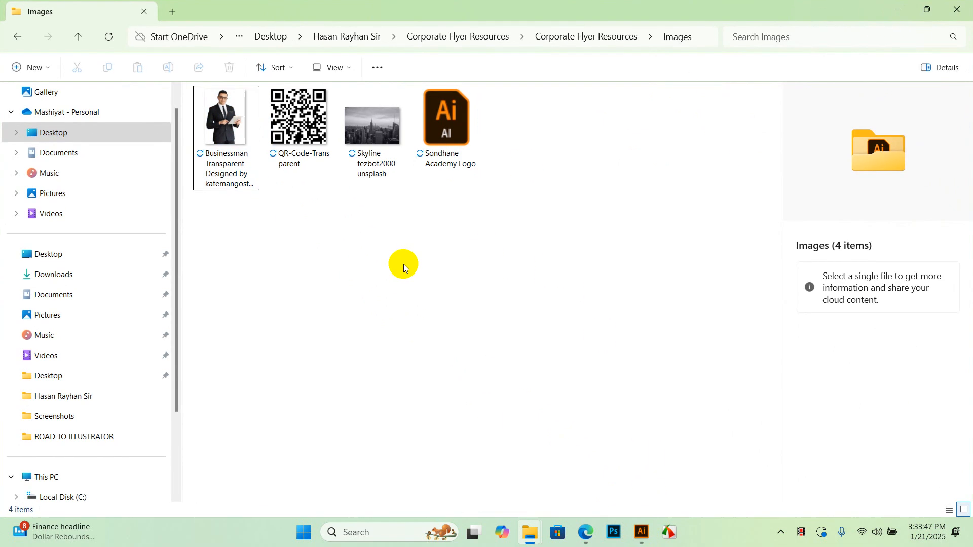
drag(814, 4, 739, 66)
drag(248, 192, 326, 327)
Drop the businessman photo onto the flyer and move it up into place
key(ctrl+minus)
key(ctrl+minus)
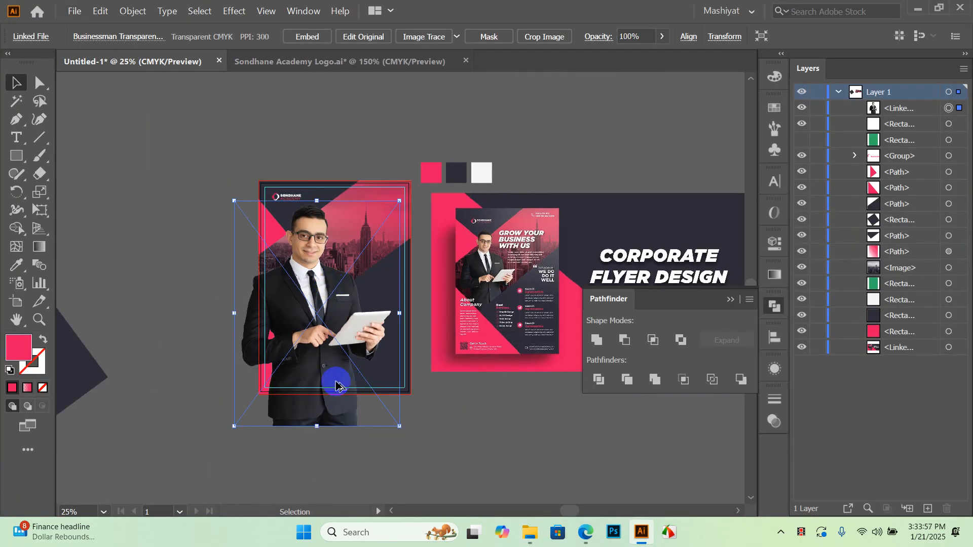
key(ctrl+plus)
click(523, 457)
drag(337, 369, 332, 347)
click(464, 375)
Bring the dark and pink lower corner shapes in front of the photo with Ctrl+Shift+]
scroll(282, 250, up, 1)
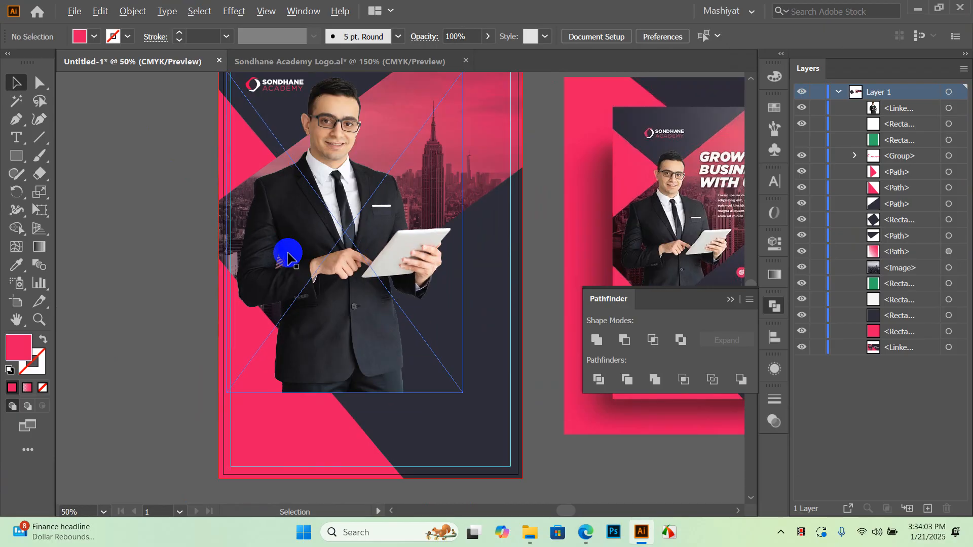
scroll(400, 265, down, 1)
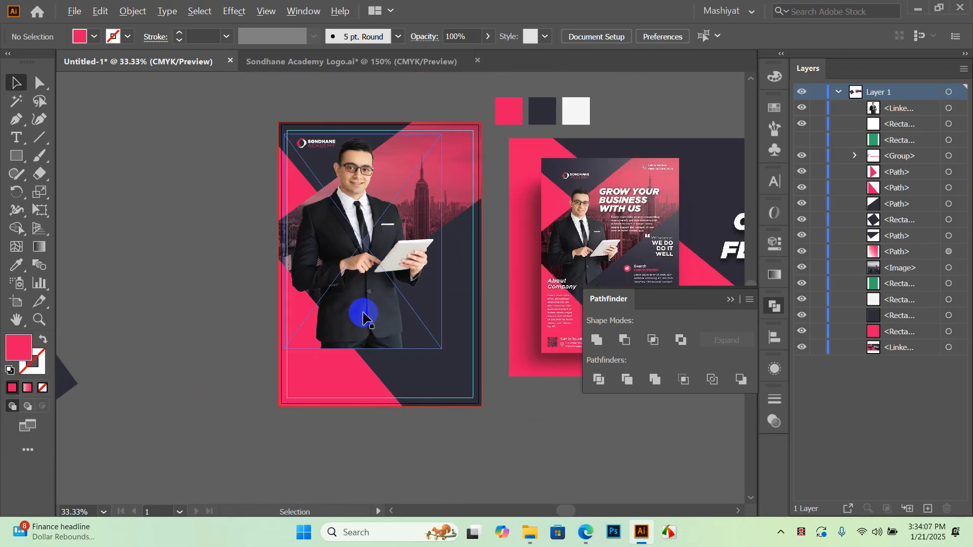
scroll(365, 311, down, 1)
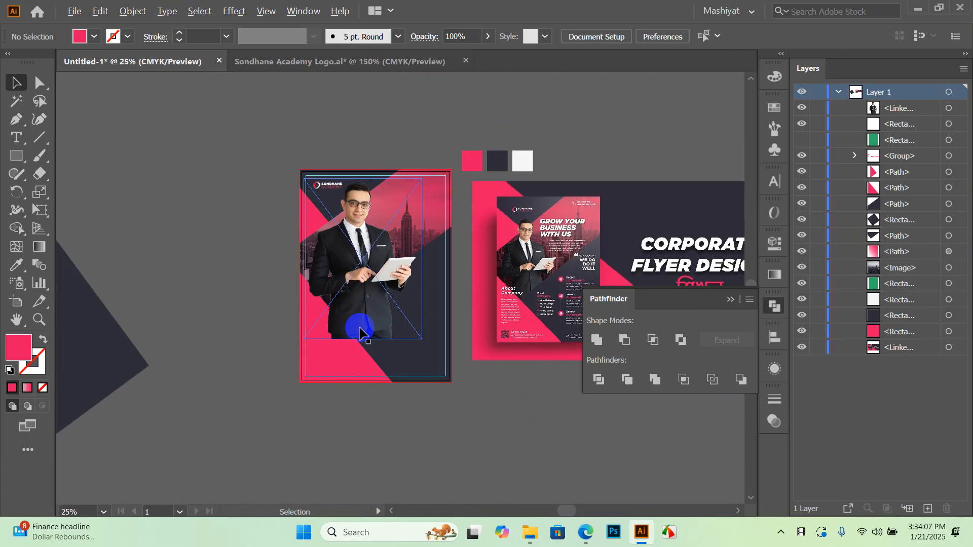
click(420, 349)
click(349, 369)
scroll(360, 324, up, 1)
click(473, 403)
click(497, 434)
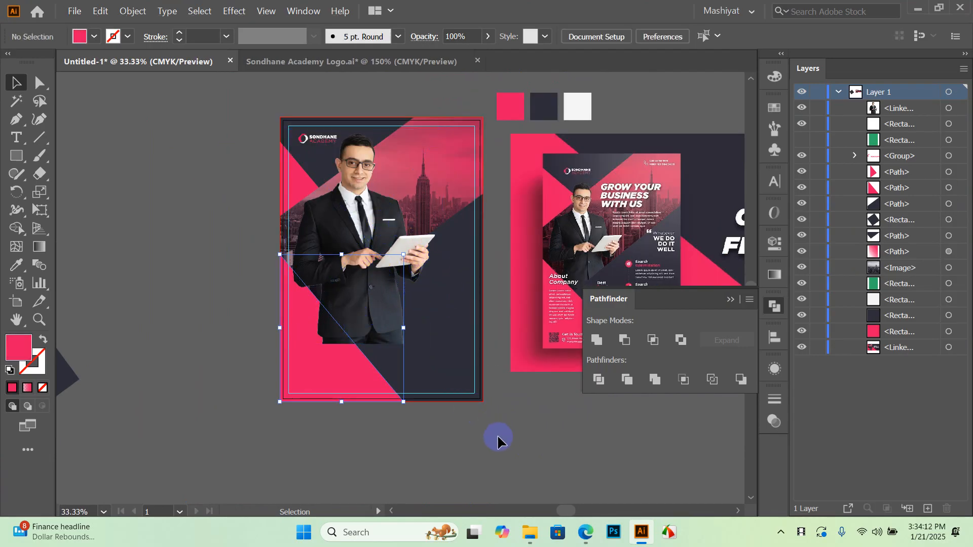
click(453, 369)
shift+click(347, 386)
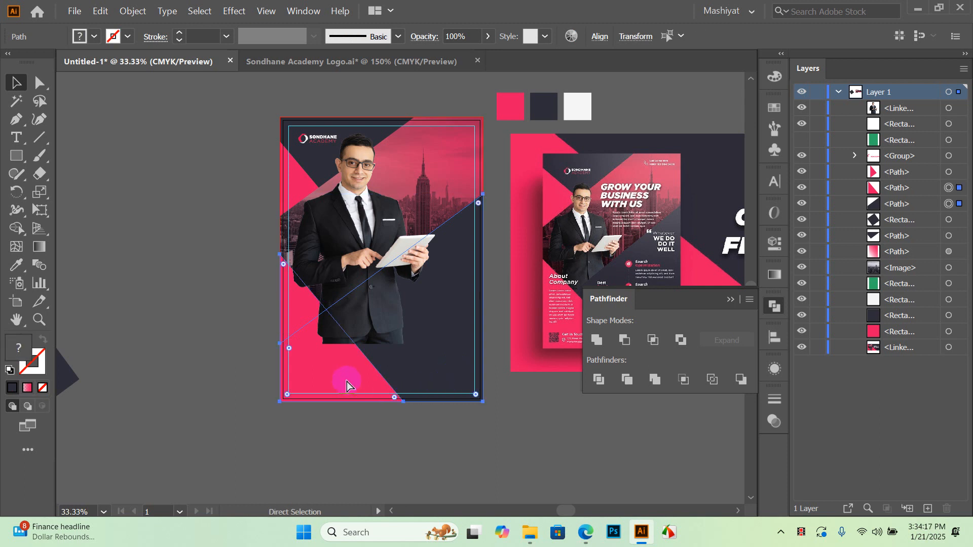
key(ctrl+shift+bracketright)
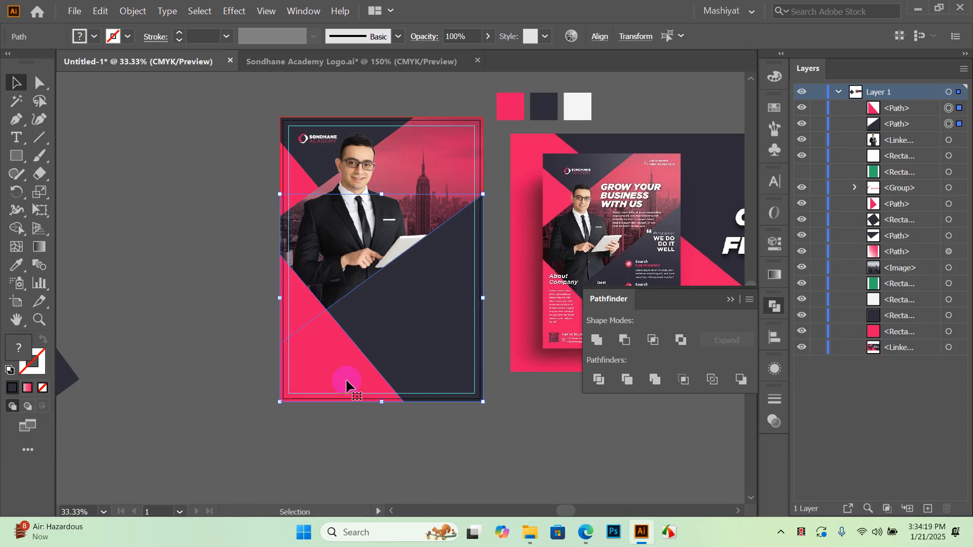
Move the photo down and left and resize it to 5.87 by 8.01 in
scroll(347, 174, up, 2)
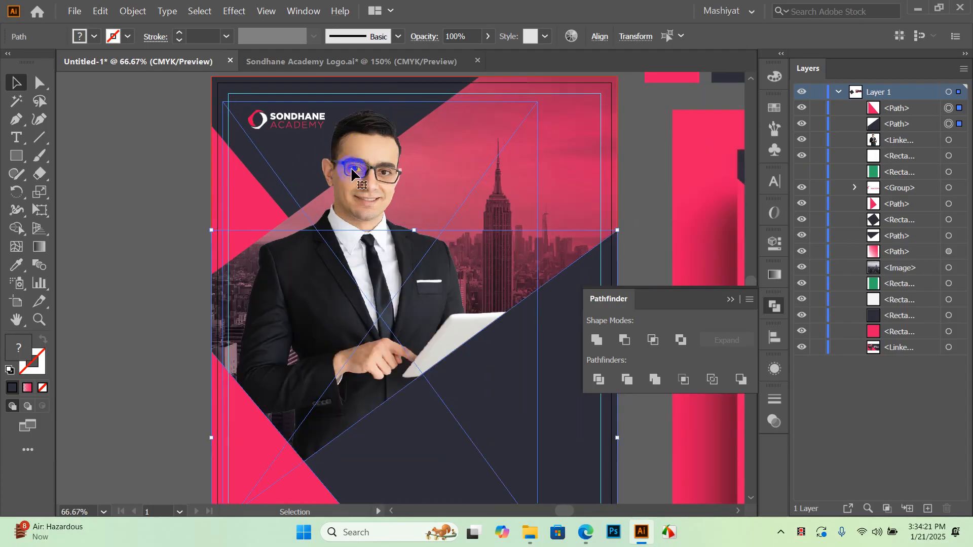
click(353, 173)
drag(382, 179, 316, 250)
scroll(333, 208, down, 2)
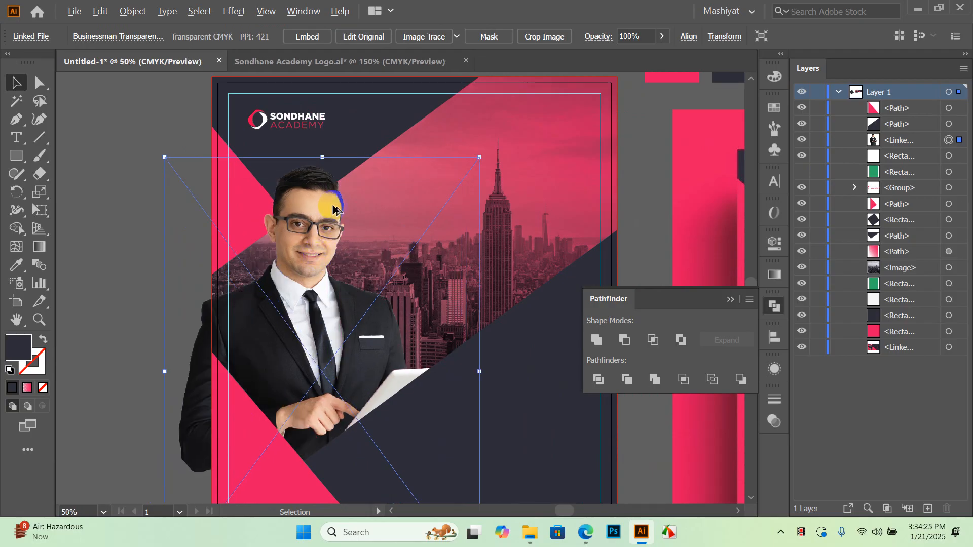
drag(331, 399, 328, 338)
scroll(247, 330, up, 1)
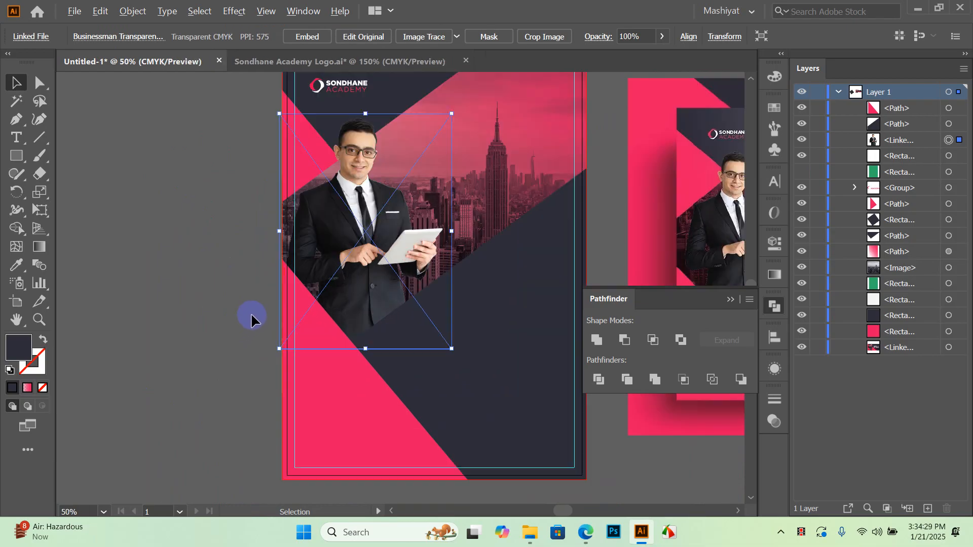
drag(425, 219, 347, 275)
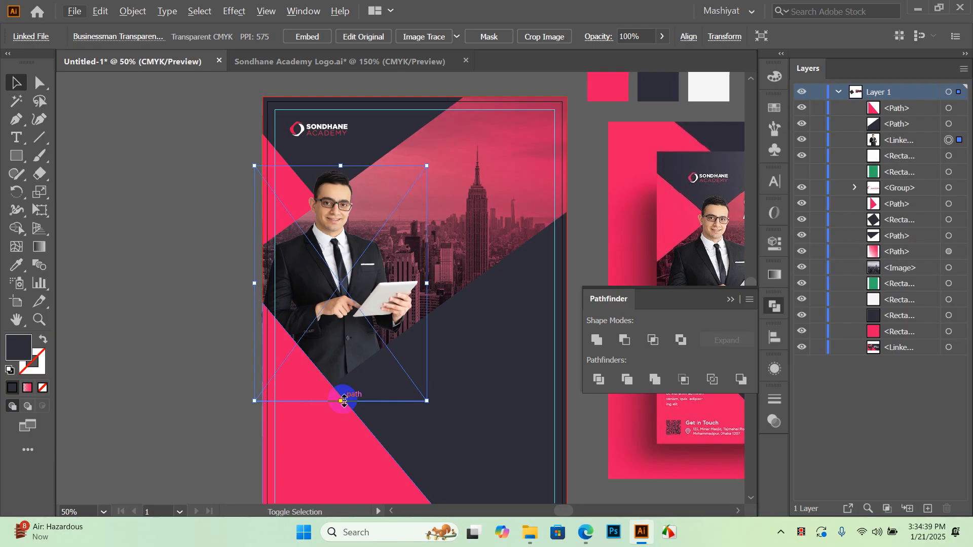
key(ctrl+minus)
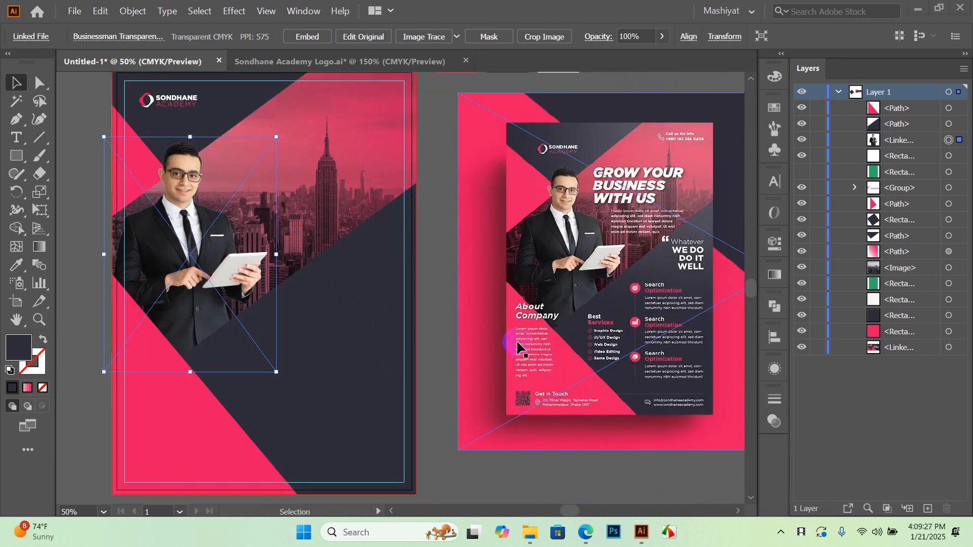
key(space)
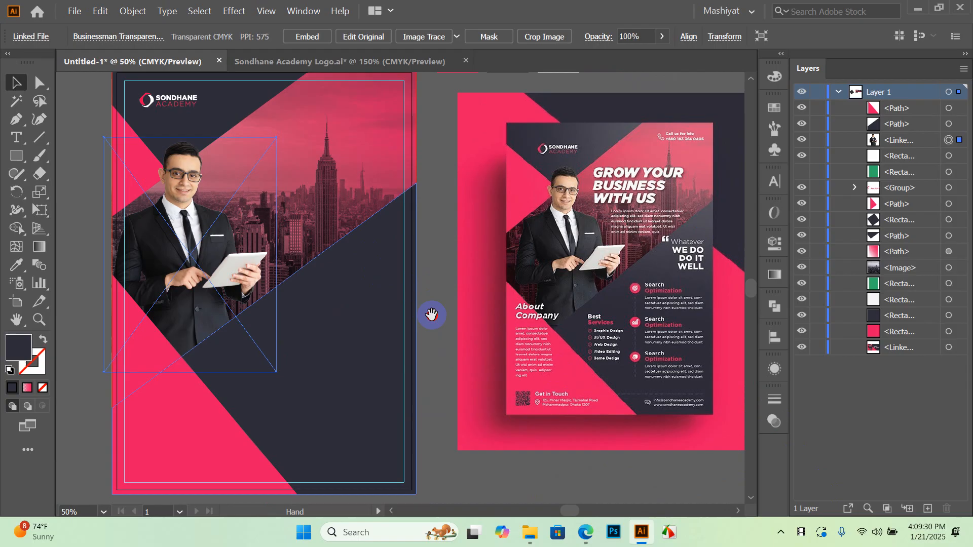
Pan the view to show the colour swatches and the reference flyer
click(445, 267)
key(space)
drag(391, 254, 365, 297)
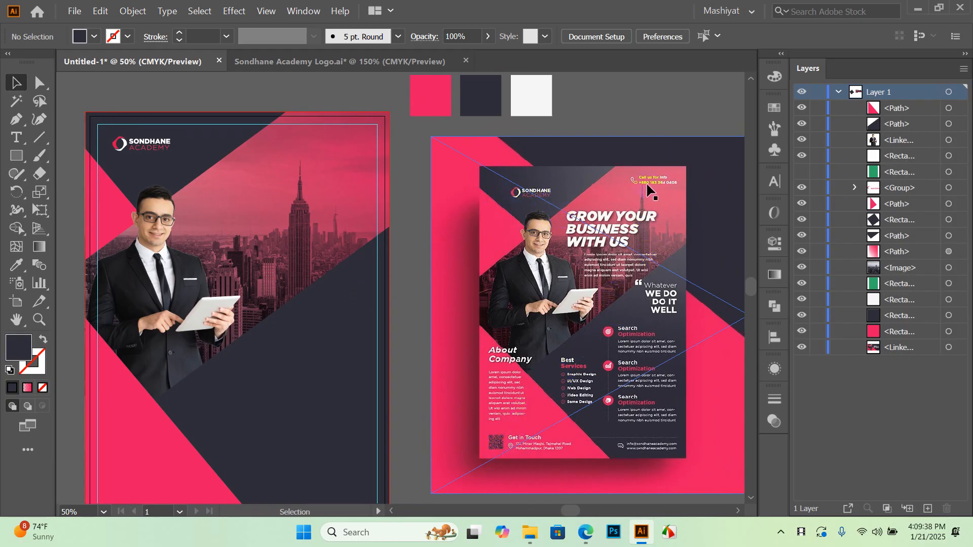
drag(644, 189, 606, 198)
scroll(631, 189, up, 4)
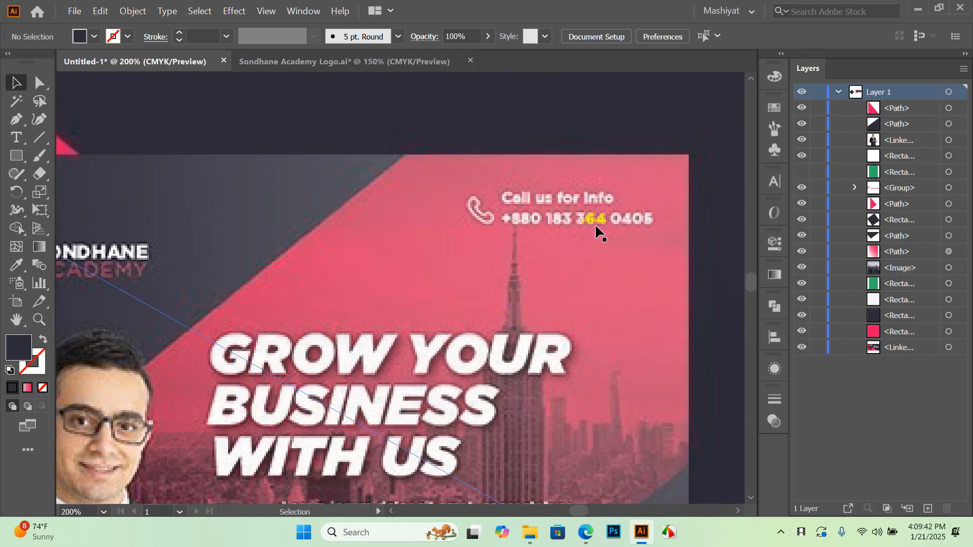
scroll(631, 223, down, 4)
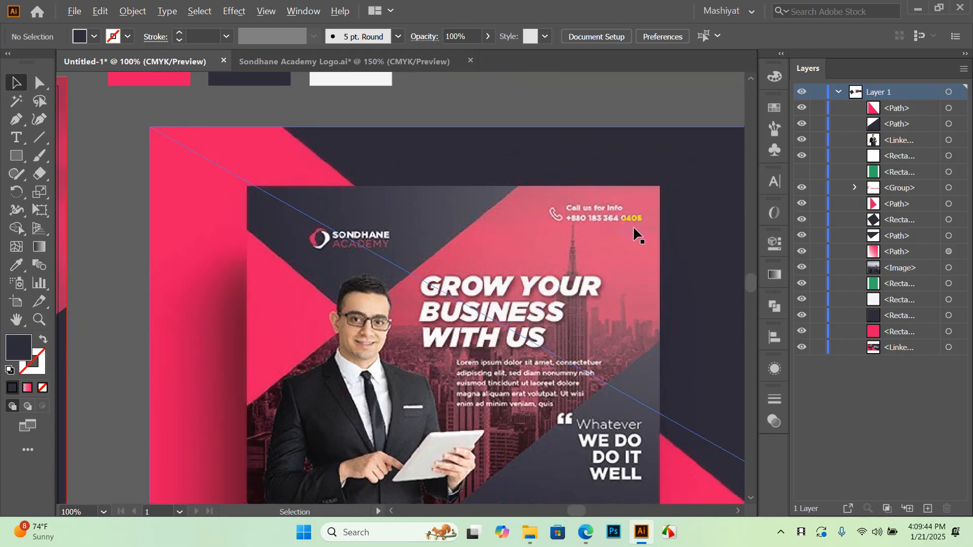
scroll(374, 276, up, 1)
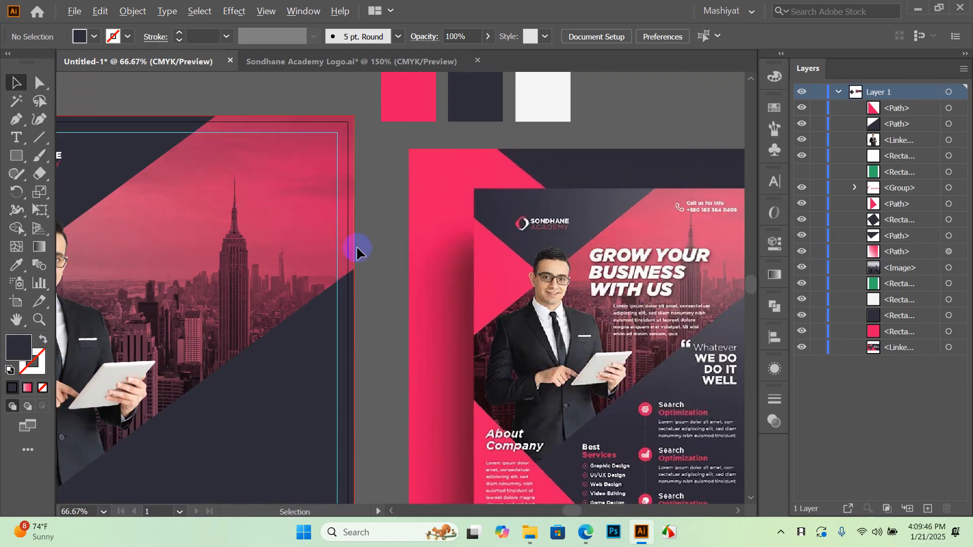
drag(497, 210, 483, 269)
scroll(483, 270, right, 3)
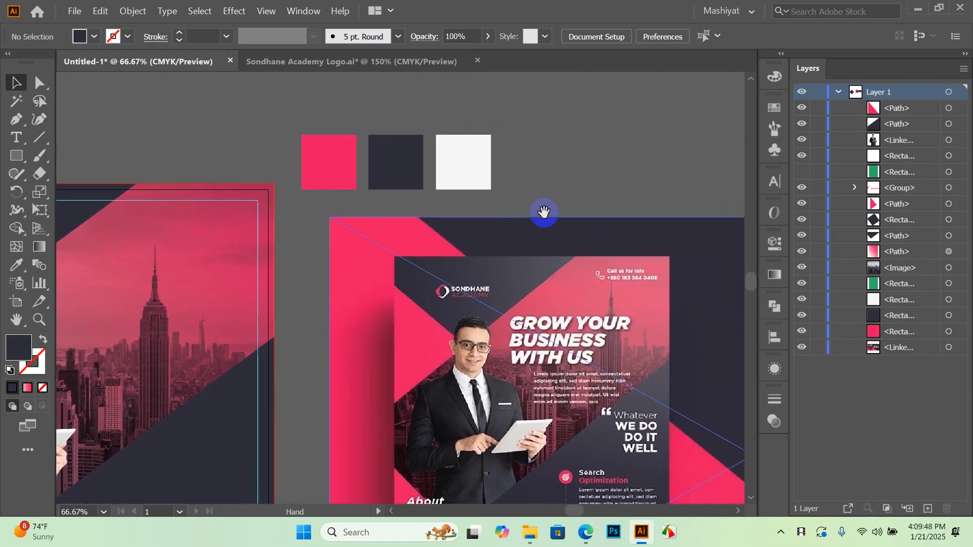
Type the text line 'Call us for info' beside the swatches
key(t)
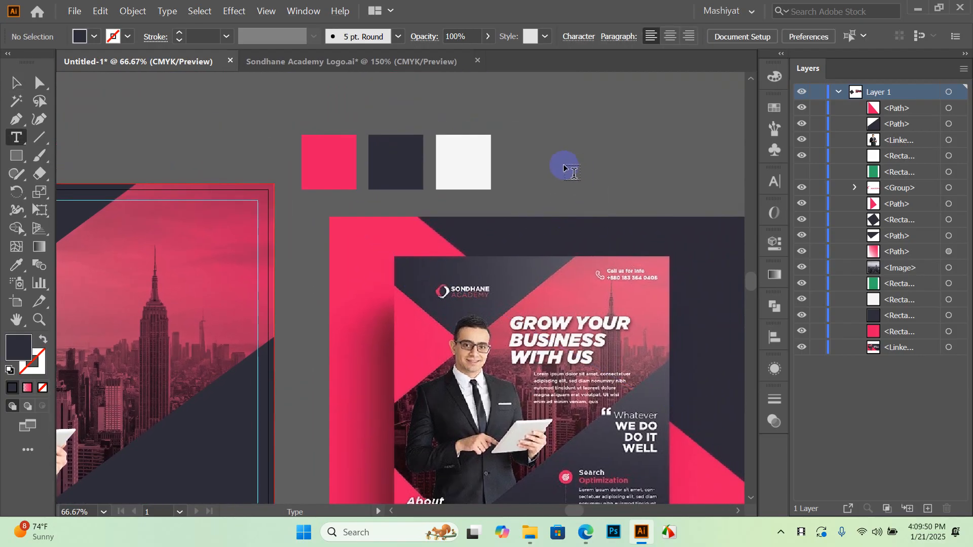
click(565, 166)
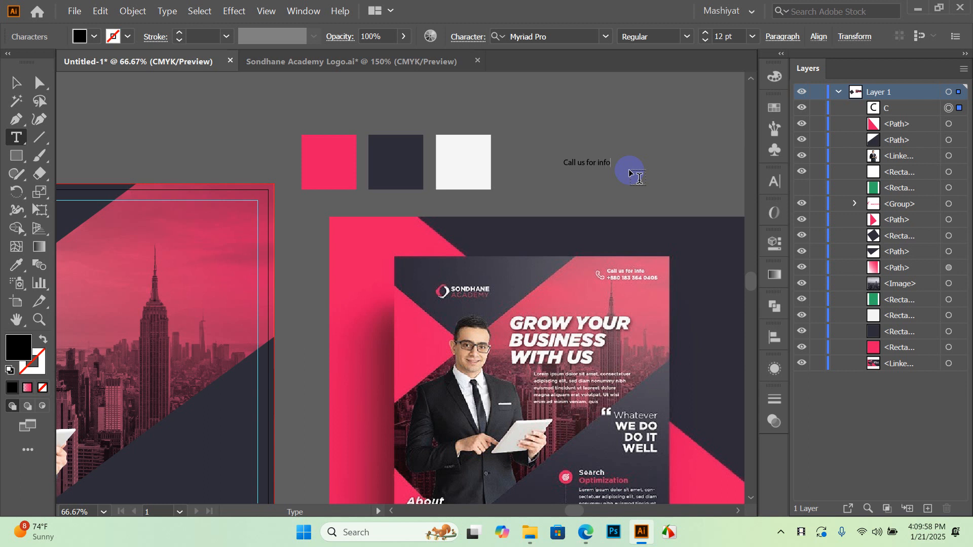
click(16, 83)
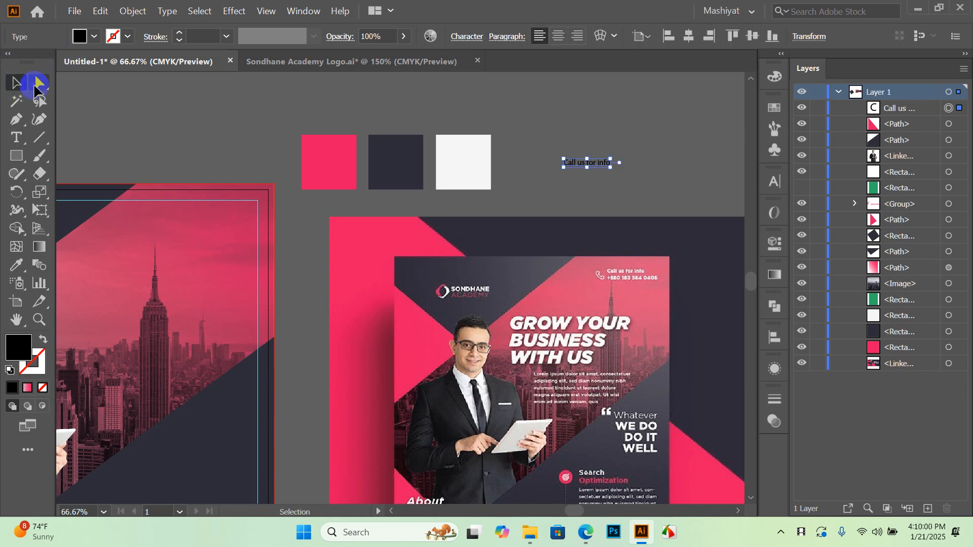
click(638, 134)
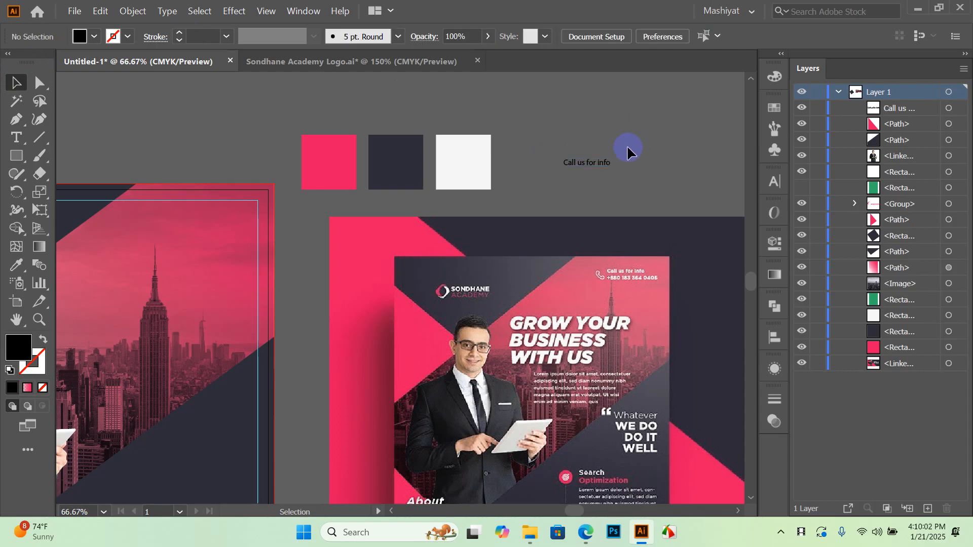
Select the 'Call us for info' text line on the pasteboard
scroll(592, 167, up, 3)
scroll(598, 170, down, 3)
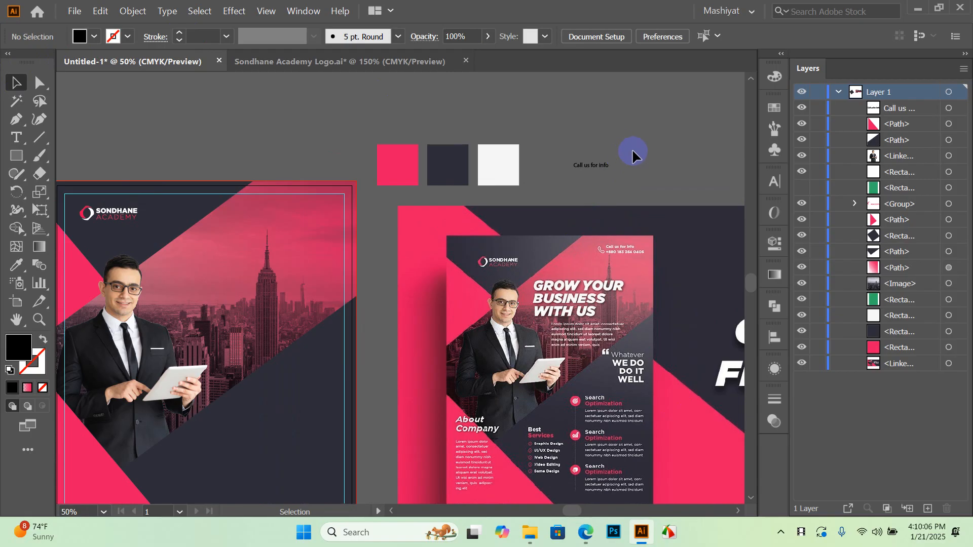
click(566, 174)
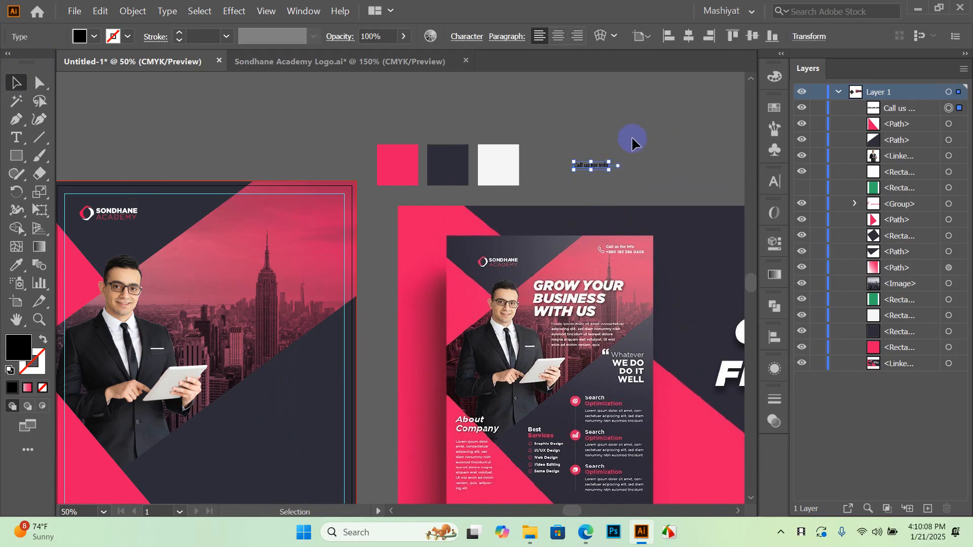
click(632, 153)
scroll(604, 173, up, 2)
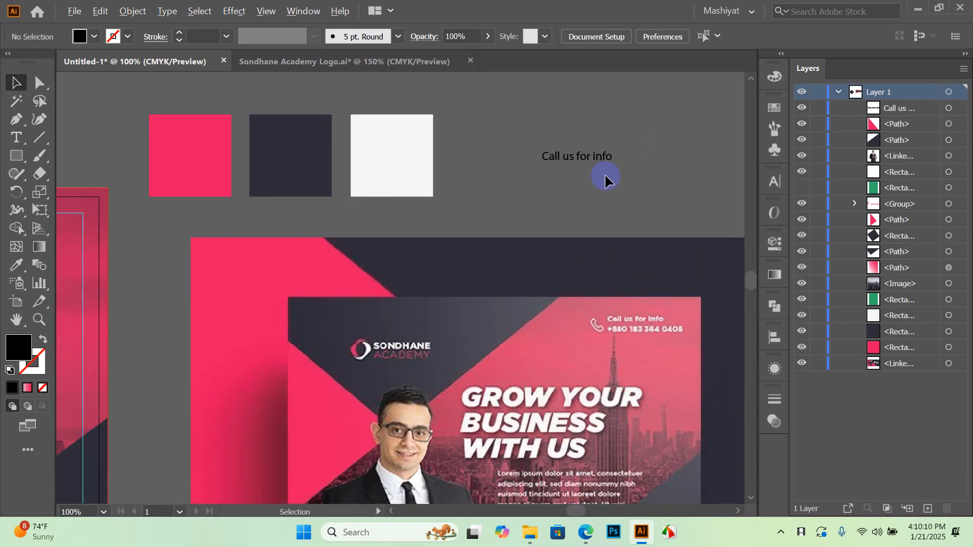
scroll(604, 173, down, 1)
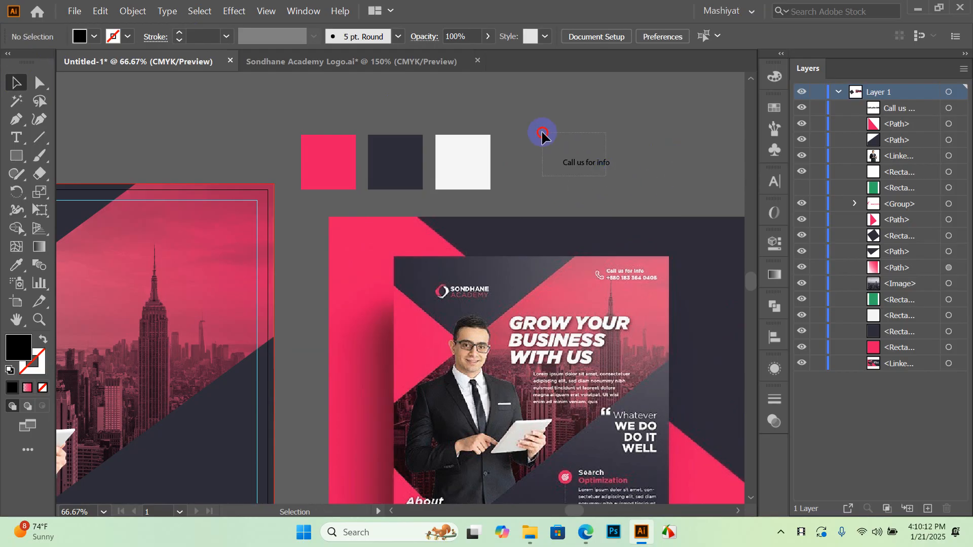
drag(606, 176, 541, 133)
click(629, 189)
drag(543, 137, 608, 172)
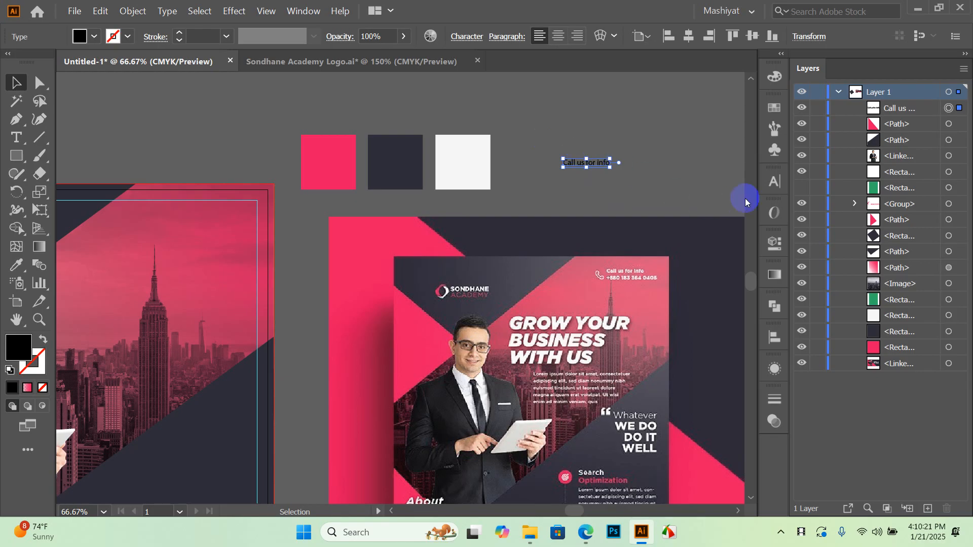
Move the 'Call us for info' text left and give it a white fill
click(775, 183)
click(783, 183)
click(596, 172)
drag(583, 164, 310, 172)
click(94, 37)
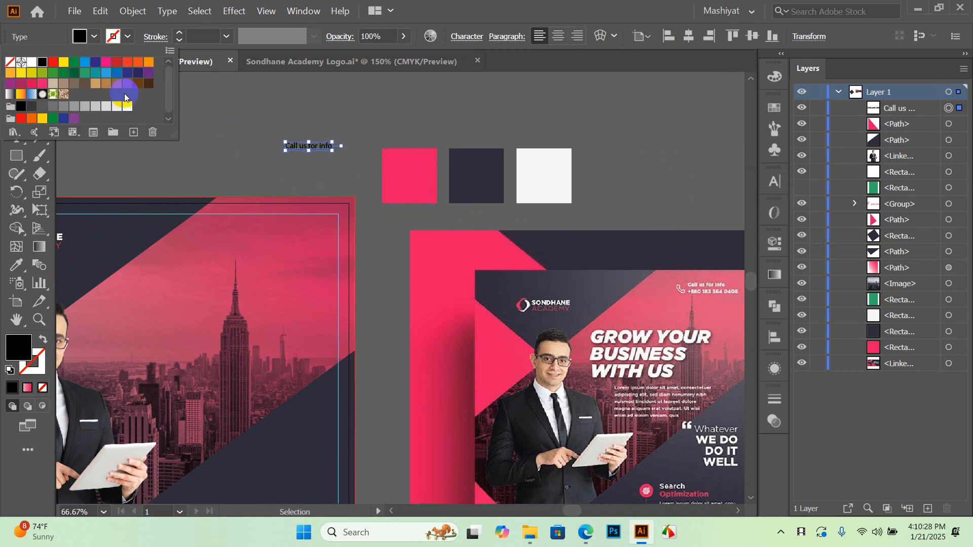
click(125, 108)
click(375, 108)
click(354, 127)
click(296, 147)
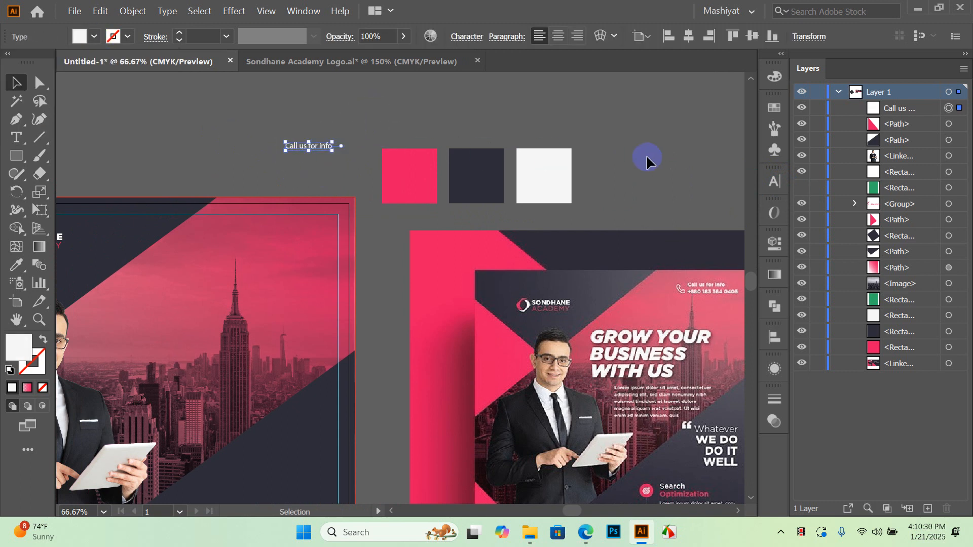
Change the 'Call us for info' font to Poppins in the Character panel
click(775, 181)
click(745, 198)
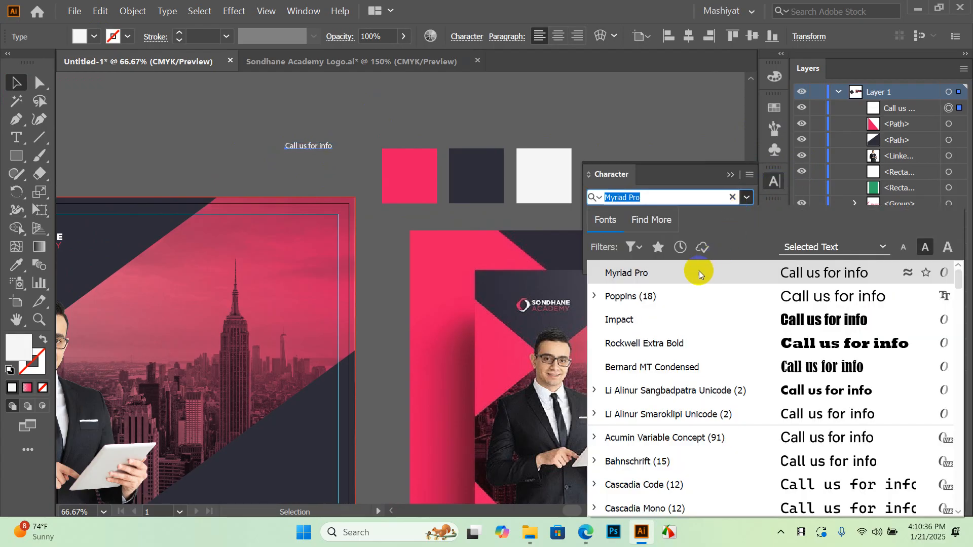
click(653, 303)
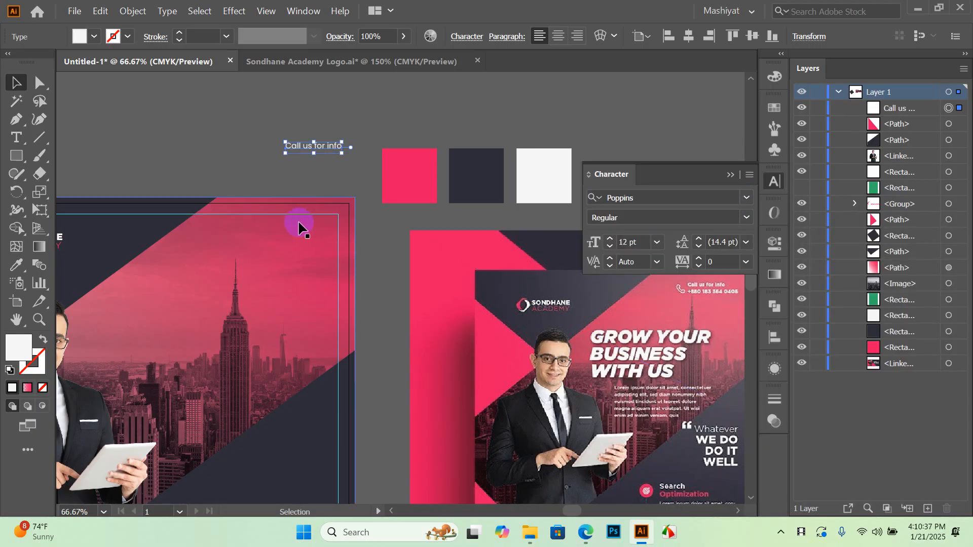
click(326, 183)
drag(290, 176, 350, 176)
scroll(367, 169, up, 1)
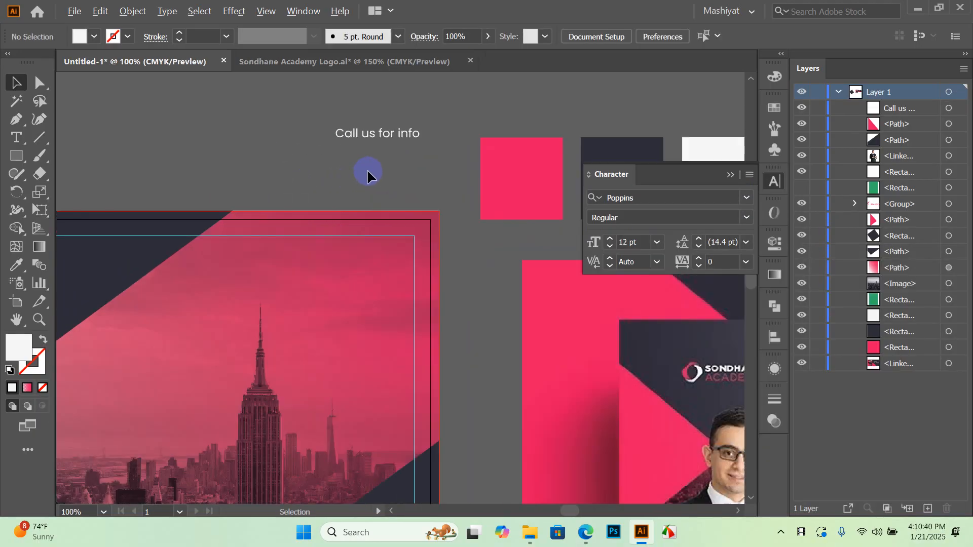
scroll(367, 168, down, 1)
Move 'Call us for info' onto the flyer's top-right corner
drag(293, 125, 294, 127)
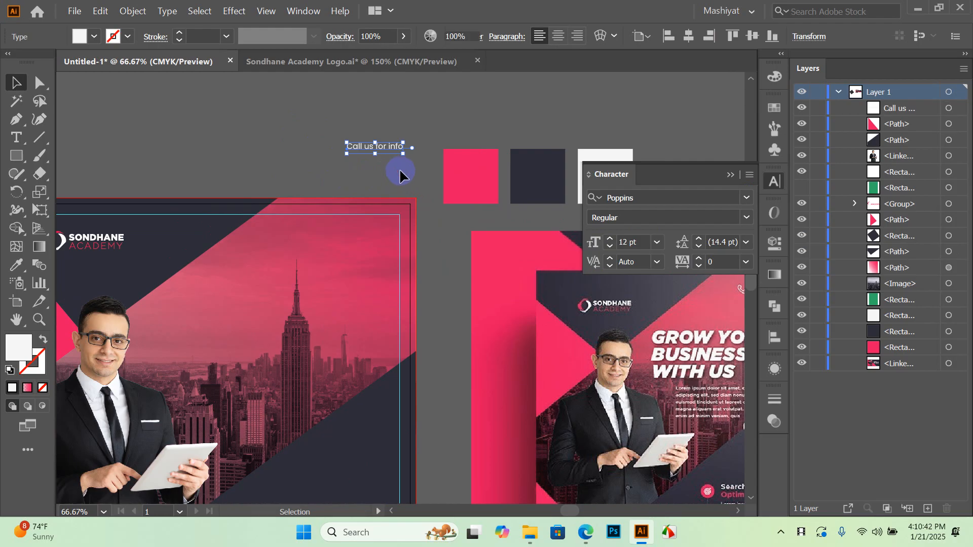
click(399, 168)
drag(376, 152, 346, 224)
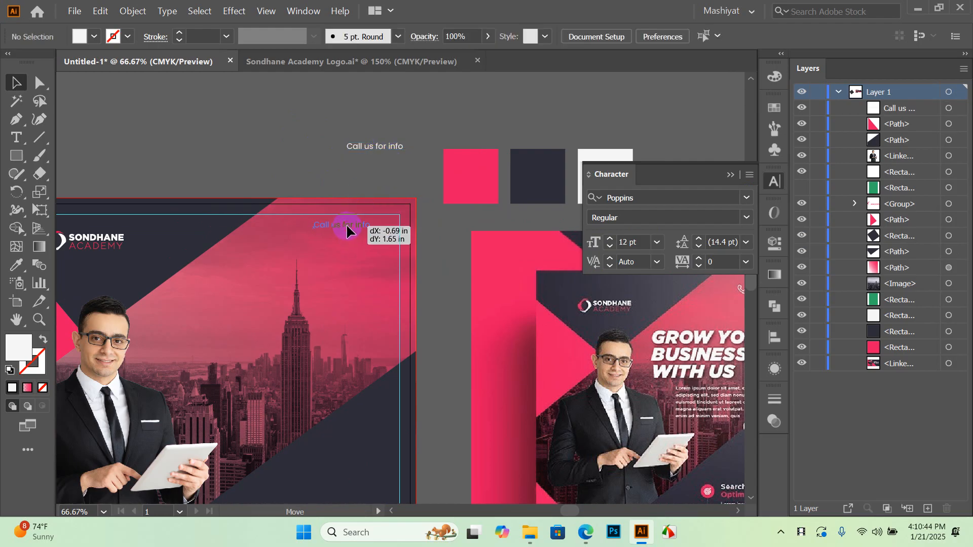
click(394, 150)
scroll(336, 223, up, 3)
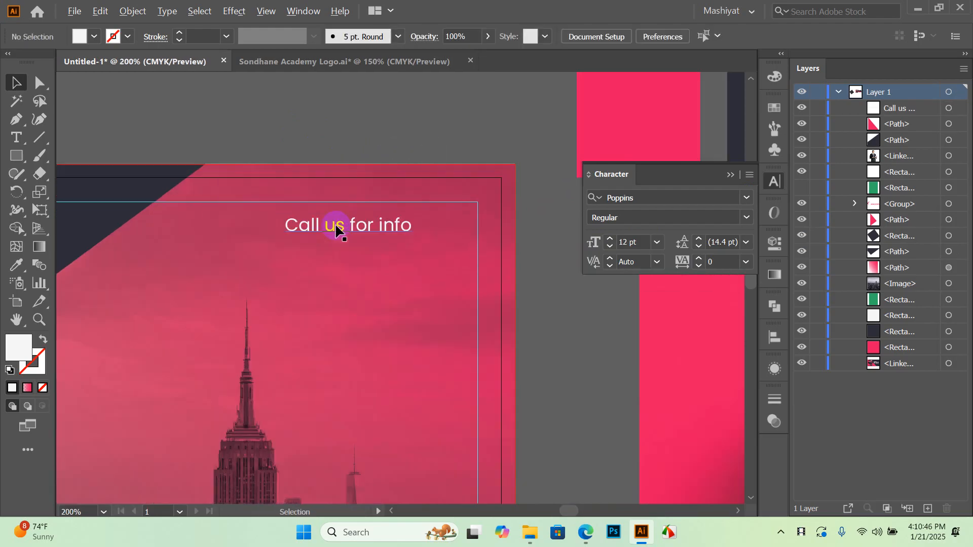
scroll(409, 200, down, 5)
scroll(414, 212, up, 2)
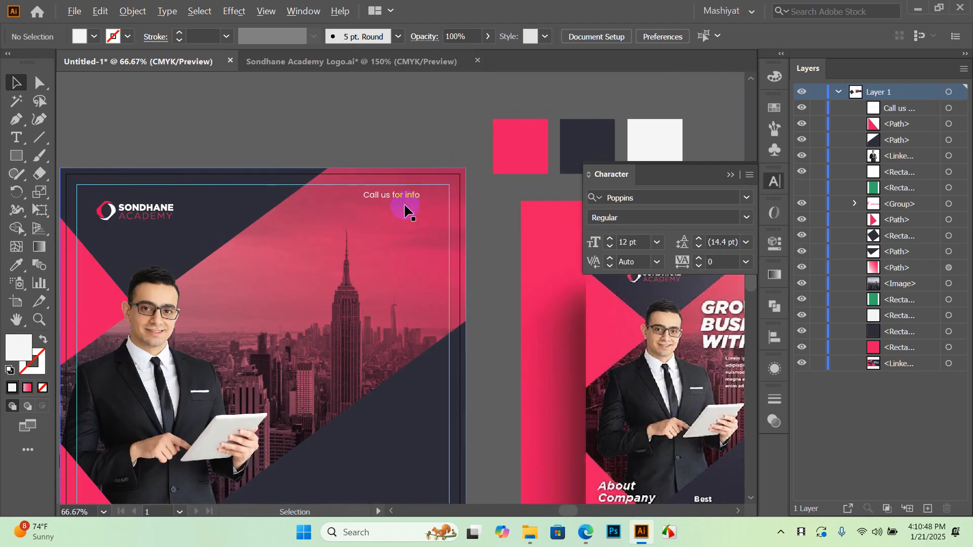
scroll(404, 210, up, 2)
Set the 'Call us for info' text size to 14 pt
click(406, 202)
click(625, 243)
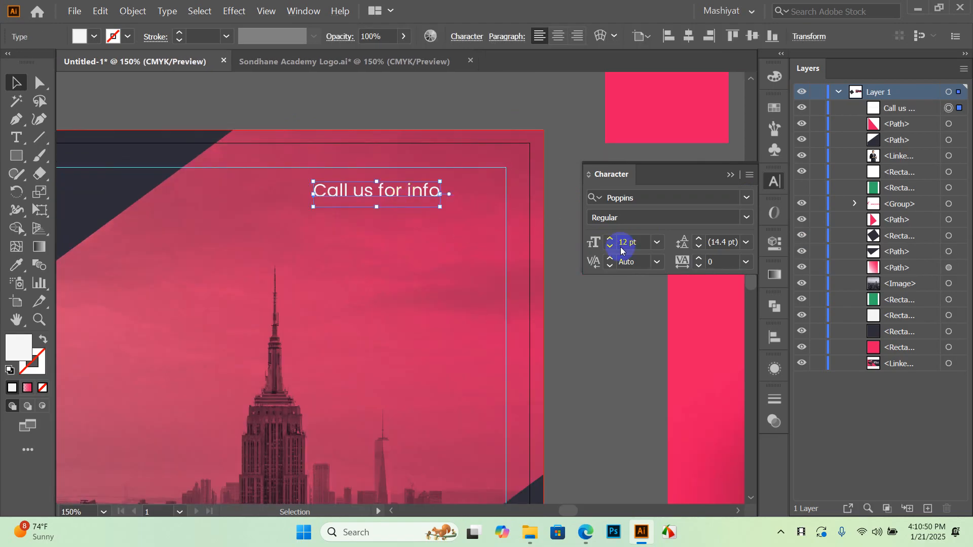
click(656, 243)
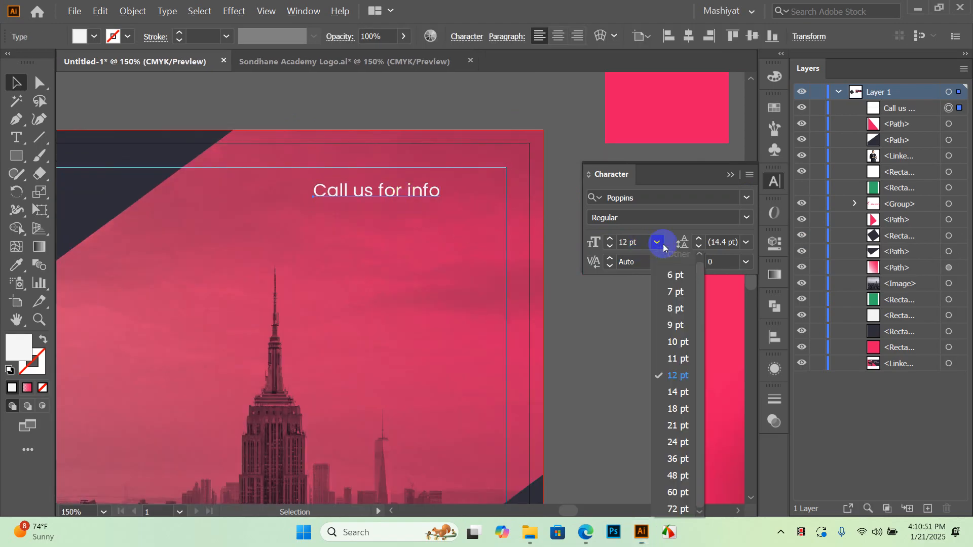
click(678, 392)
Duplicate the line just below and retype the copy as the phone number
click(408, 119)
drag(406, 199, 405, 209)
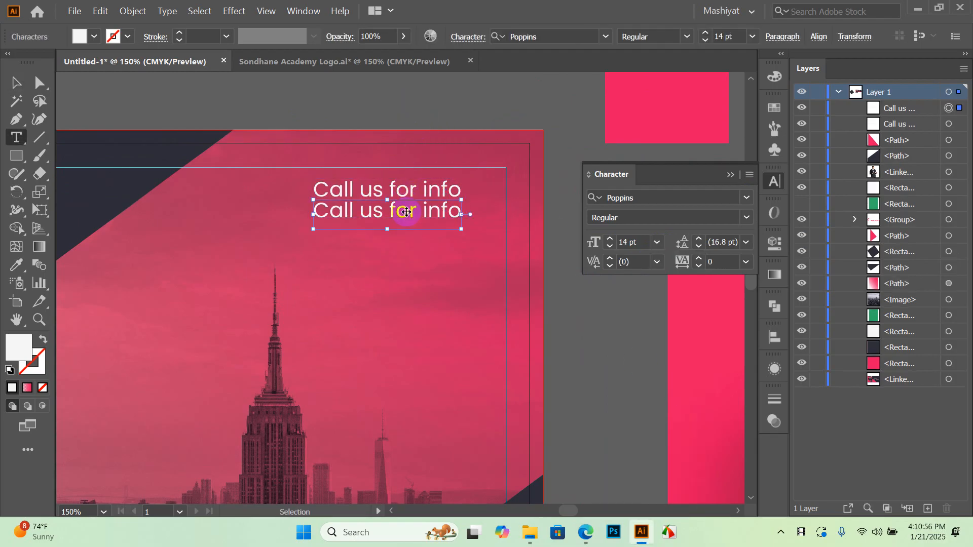
triple_click(416, 210)
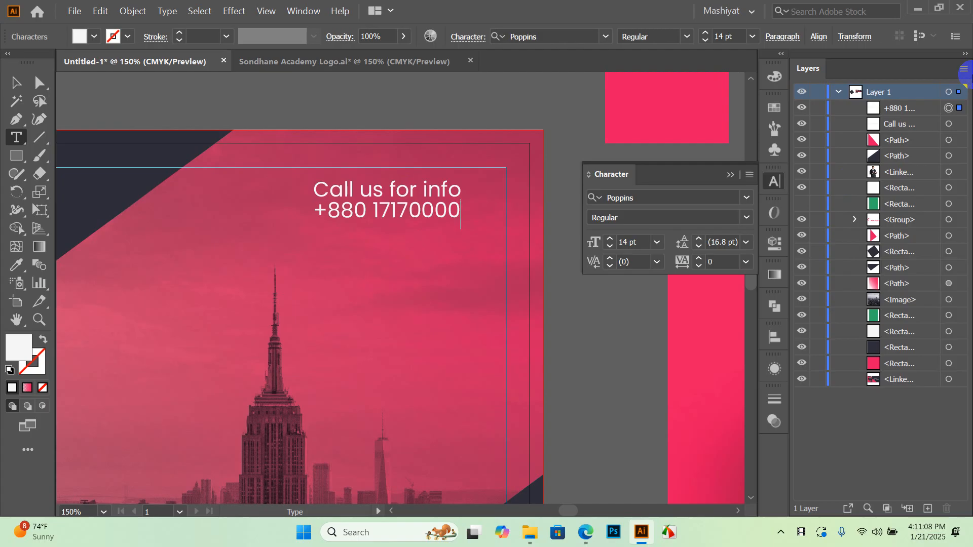
click(23, 86)
Select both contact lines and nudge them down and right with the arrow keys
click(336, 100)
drag(337, 100, 382, 113)
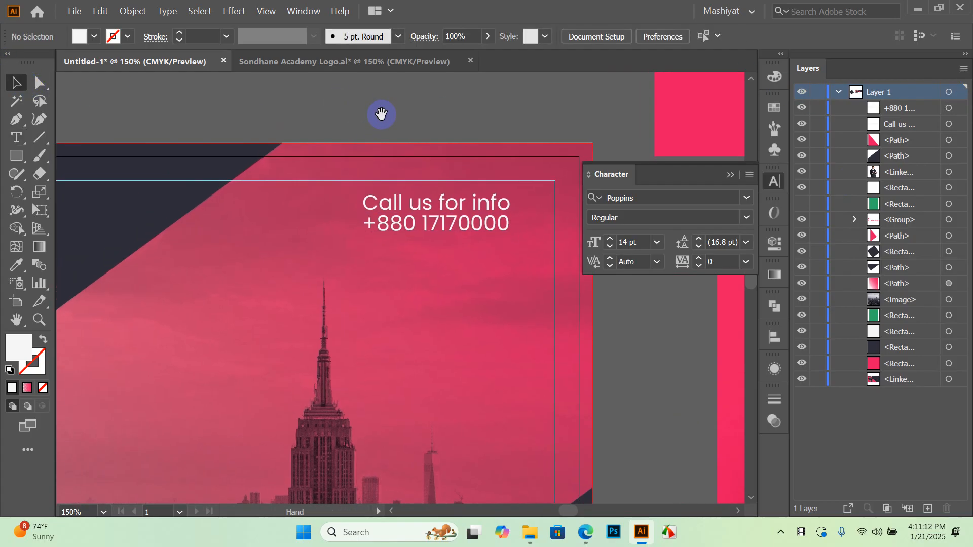
scroll(368, 192, down, 2)
scroll(390, 198, up, 1)
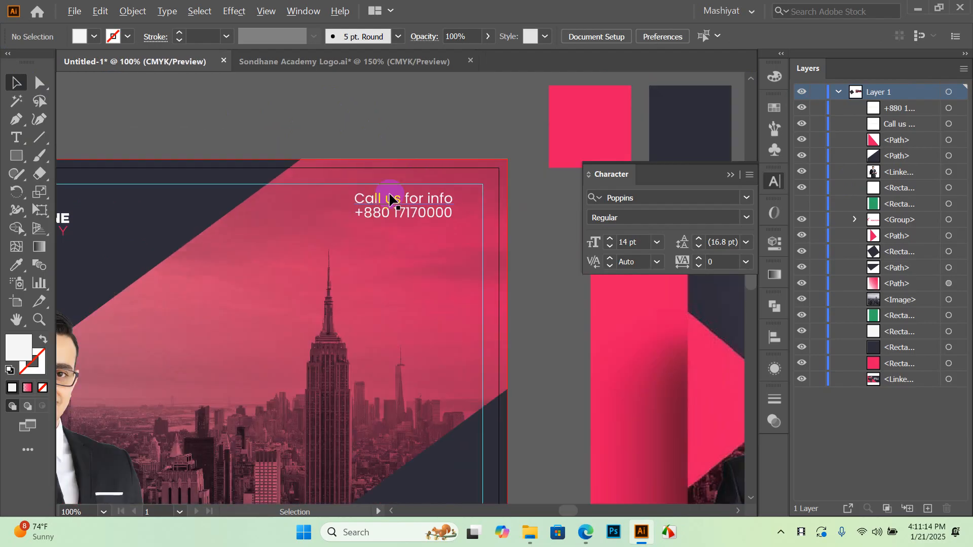
click(408, 212)
shift+click(428, 202)
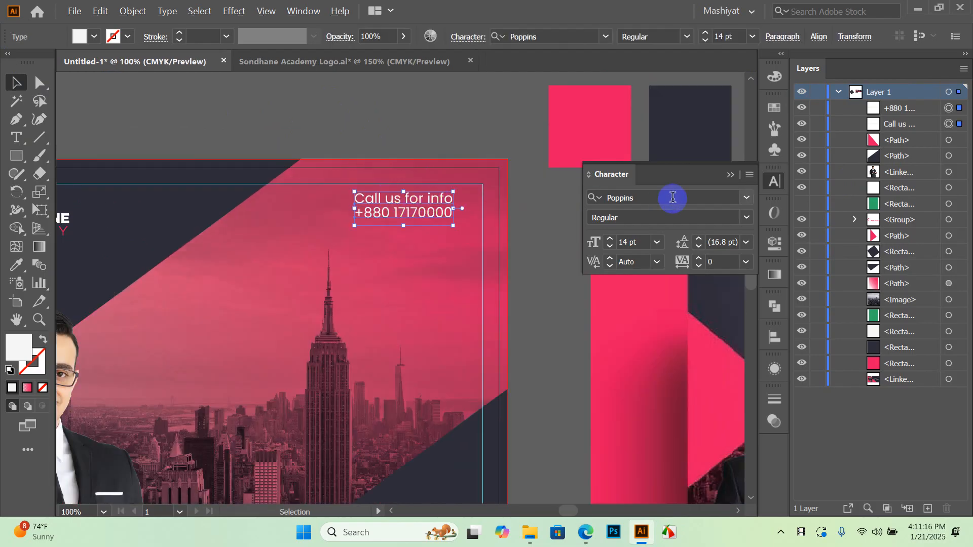
key(Down)
key(Down)
key(Down)
key(Down)
key(Down)
key(Down)
key(Down)
key(Down)
key(Right)
key(Right)
key(Right)
key(Right)
key(Right)
key(Right)
key(Right)
key(Right)
key(Right)
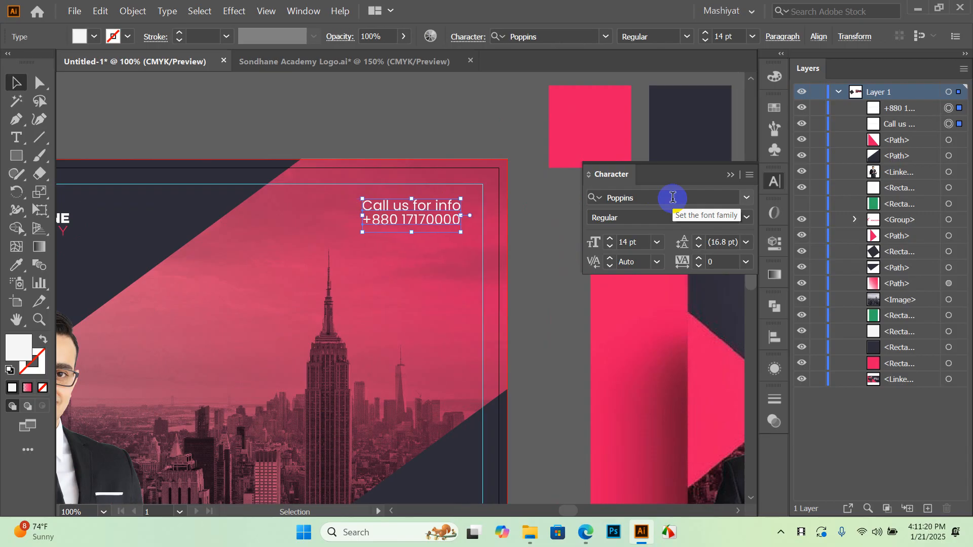
key(Right)
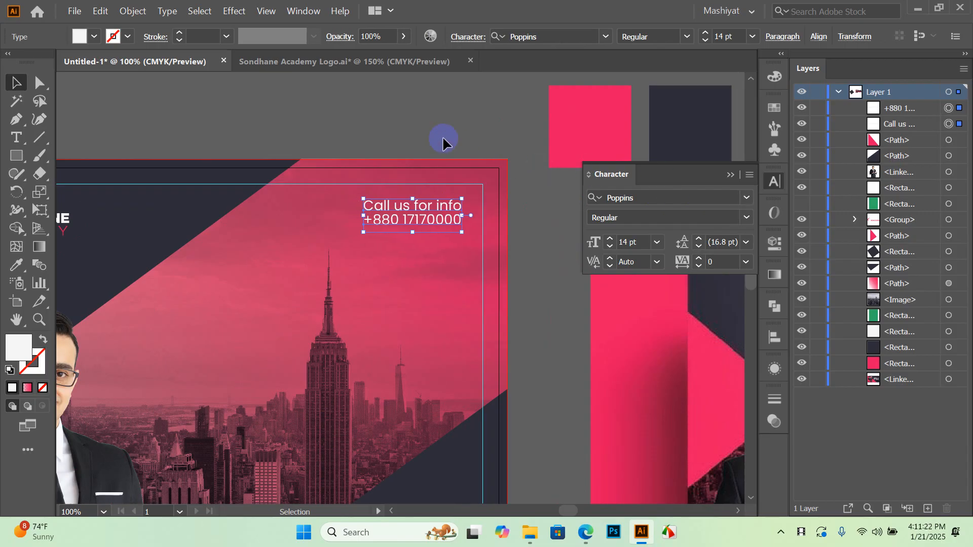
Recenter the view on the flyer and switch to the Sondhane Academy Logo document
click(442, 136)
scroll(560, 188, down, 1)
scroll(495, 220, down, 1)
scroll(496, 213, up, 1)
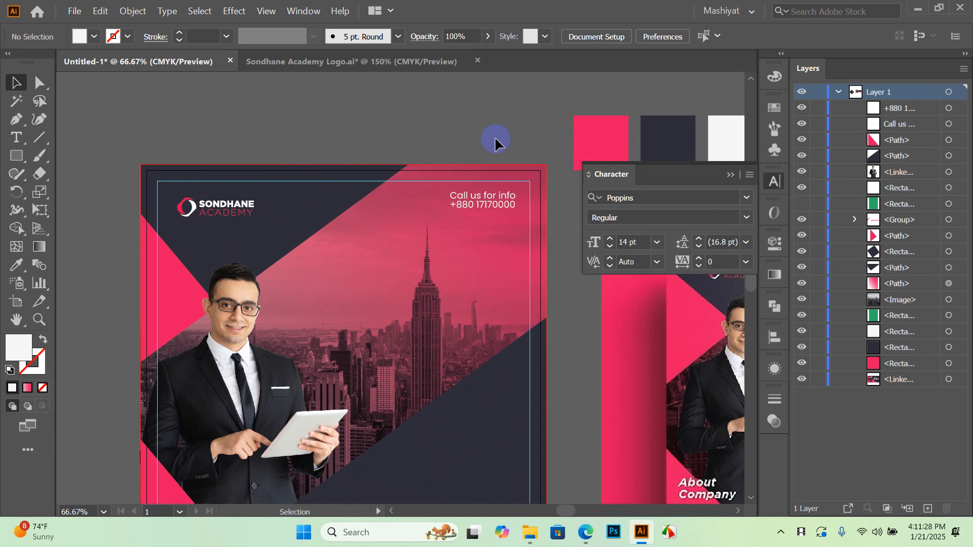
scroll(310, 189, down, 3)
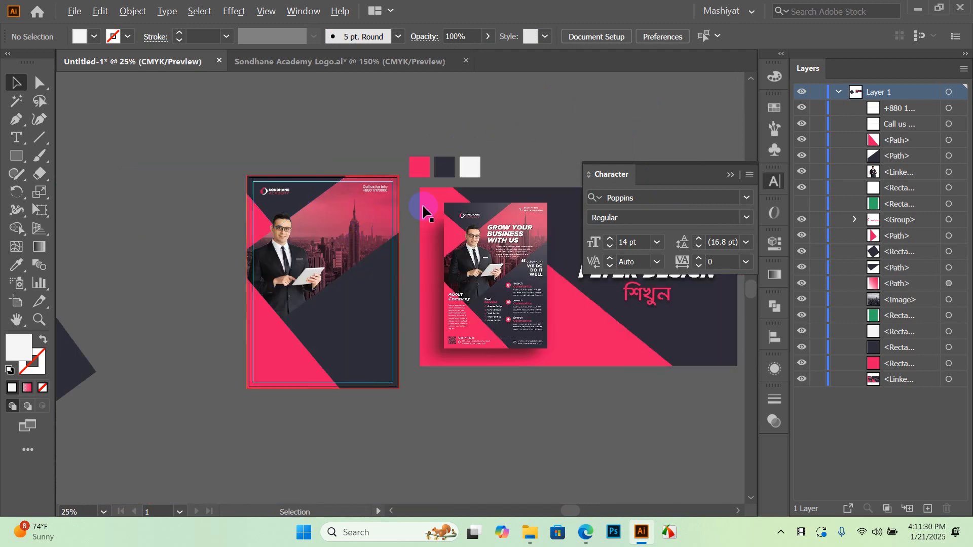
scroll(377, 199, up, 2)
drag(413, 251, 324, 245)
scroll(367, 194, up, 3)
scroll(361, 198, down, 4)
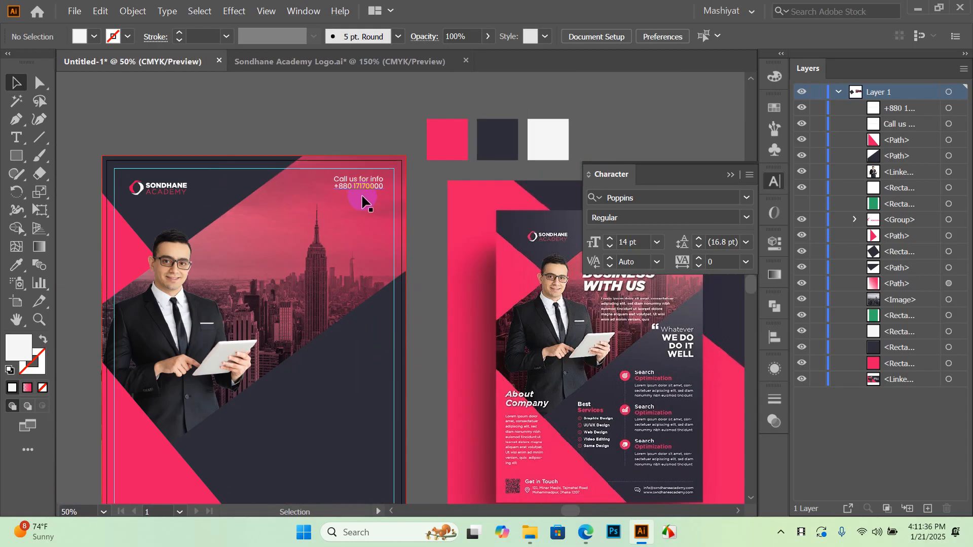
click(406, 62)
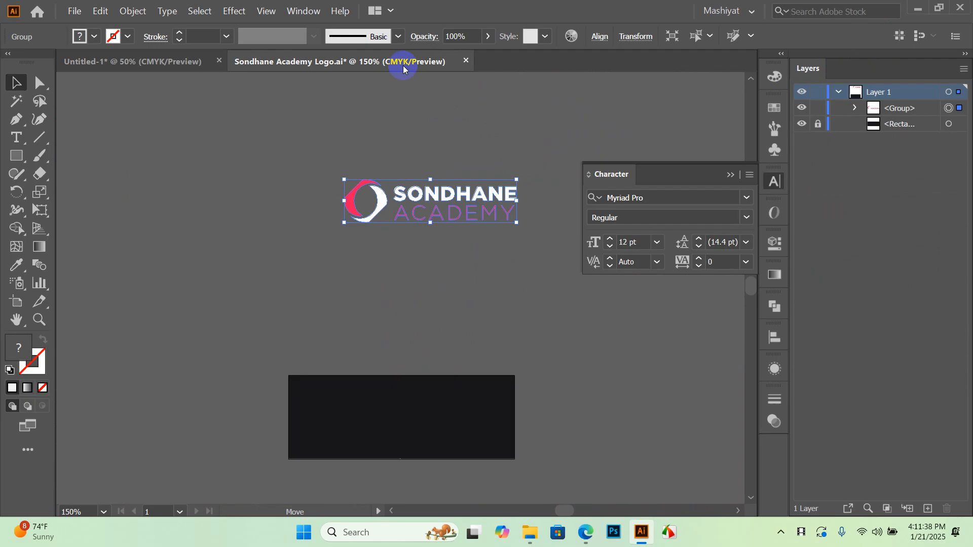
Close the logo document without saving and minimize Illustrator
click(466, 61)
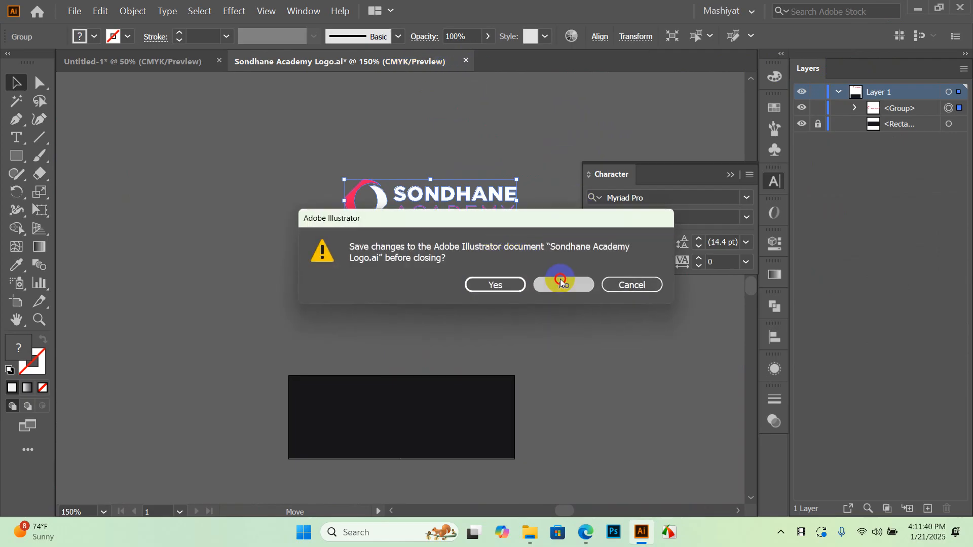
click(560, 281)
click(914, 8)
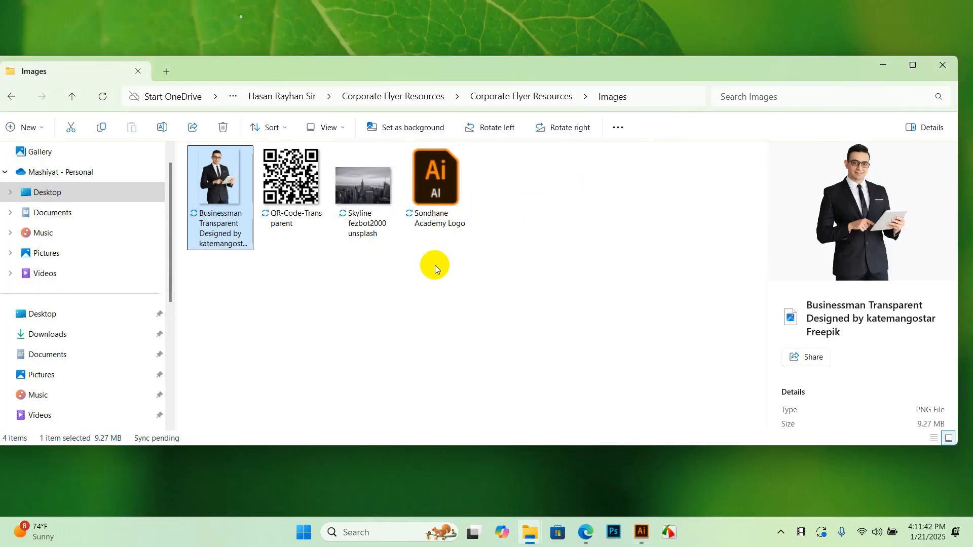
Open 002-telephone from Corporate Flyer Resources › Icons › Contact
click(434, 266)
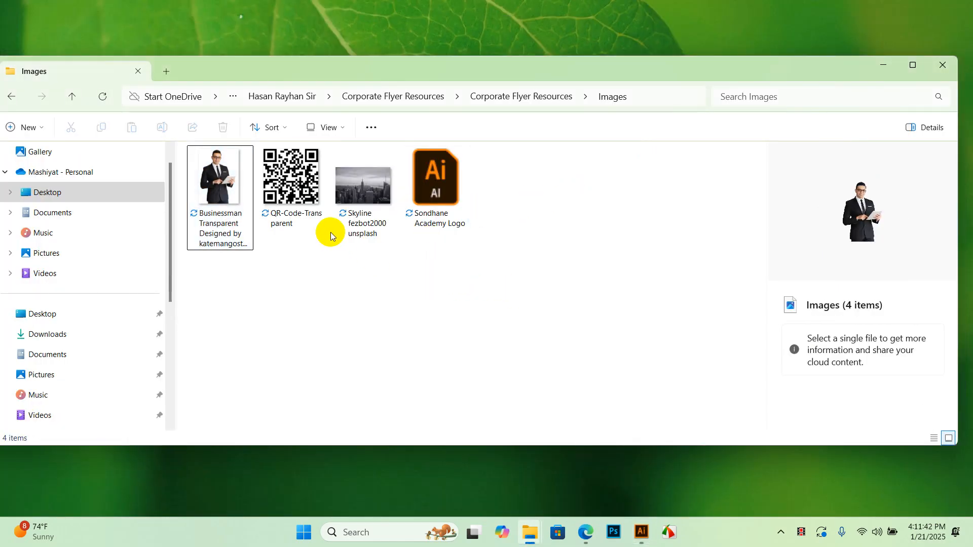
click(487, 98)
double_click(234, 212)
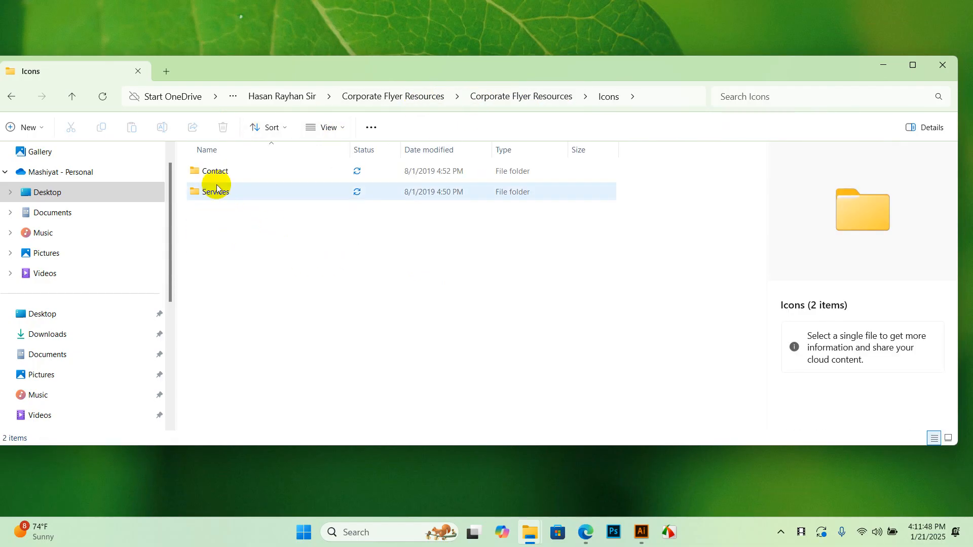
double_click(220, 171)
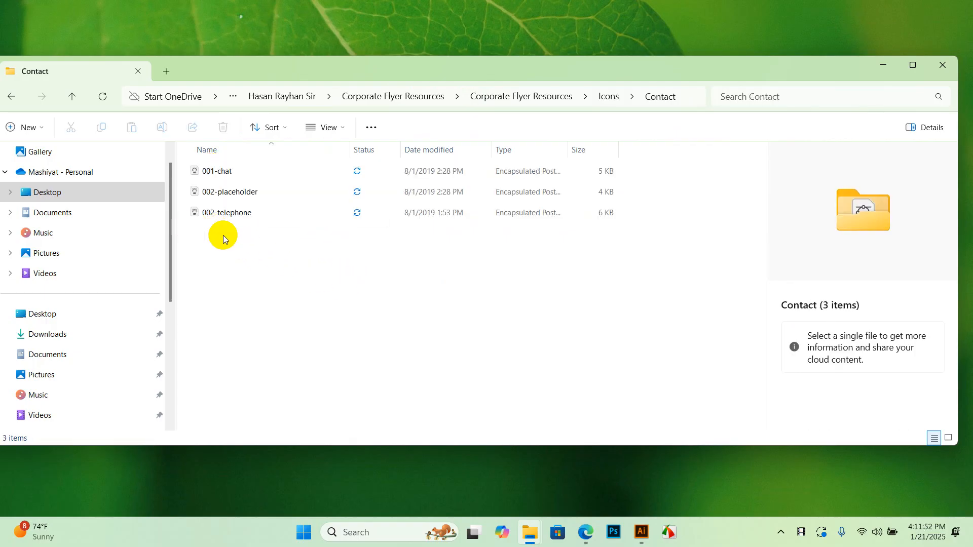
double_click(218, 212)
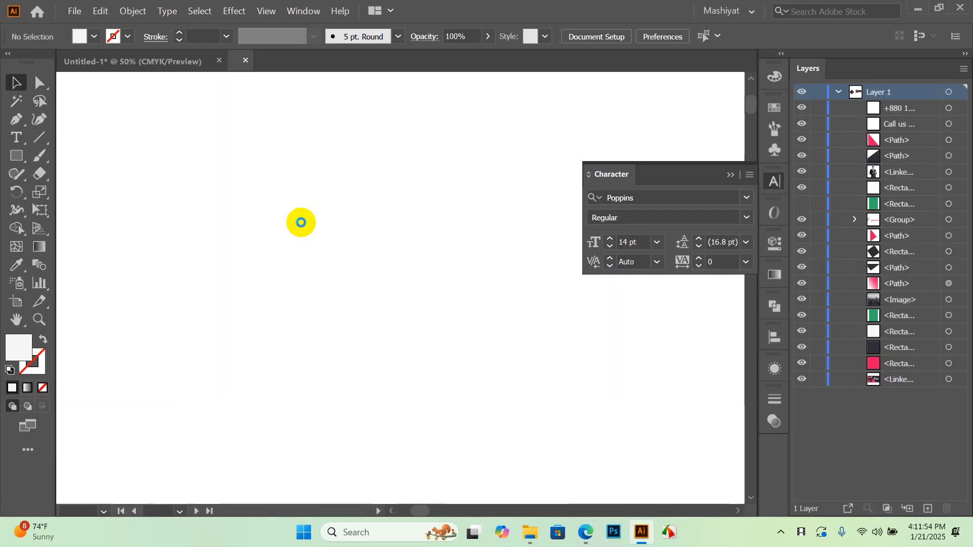
Move the telephone icon off the artboard and expand its nested groups in Layers
key(ctrl+minus)
key(ctrl+minus)
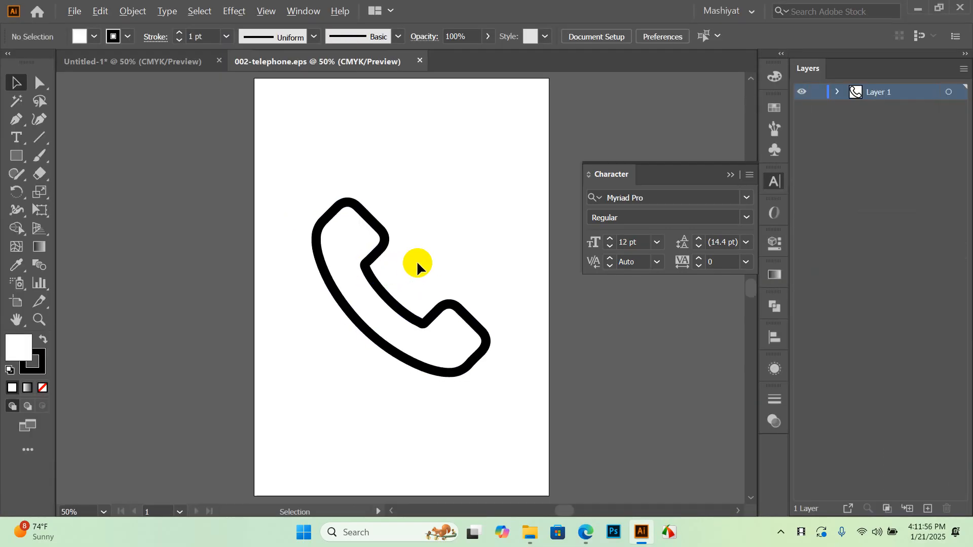
drag(404, 302, 369, 252)
click(372, 240)
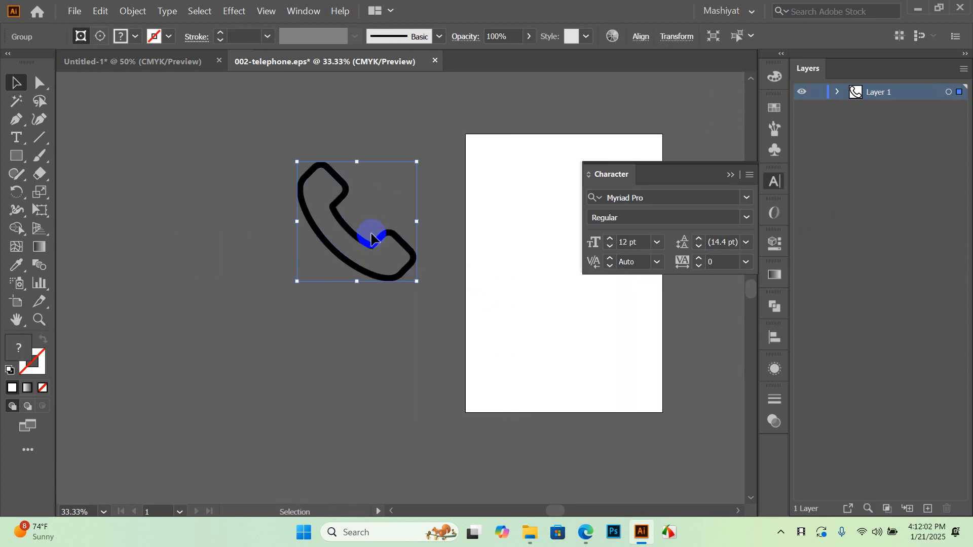
click(839, 93)
click(855, 107)
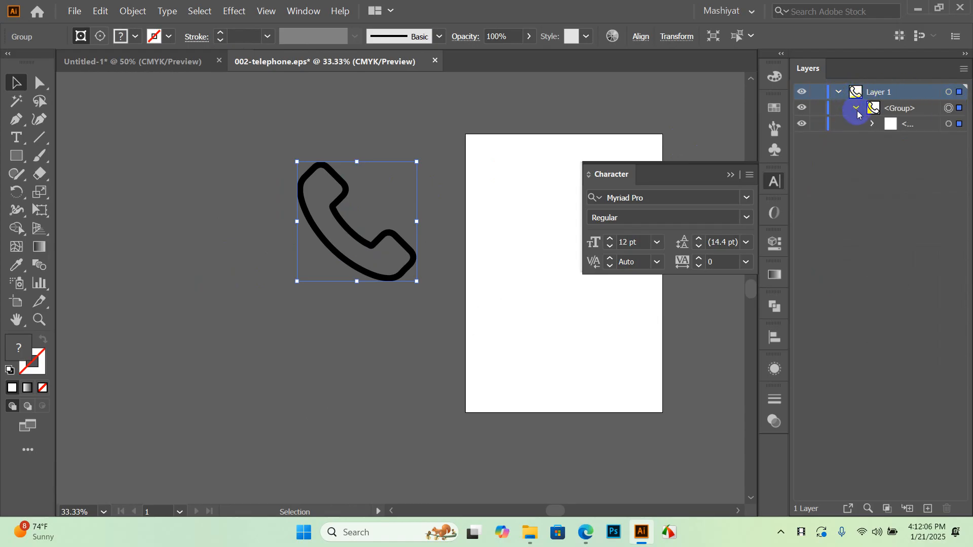
click(873, 124)
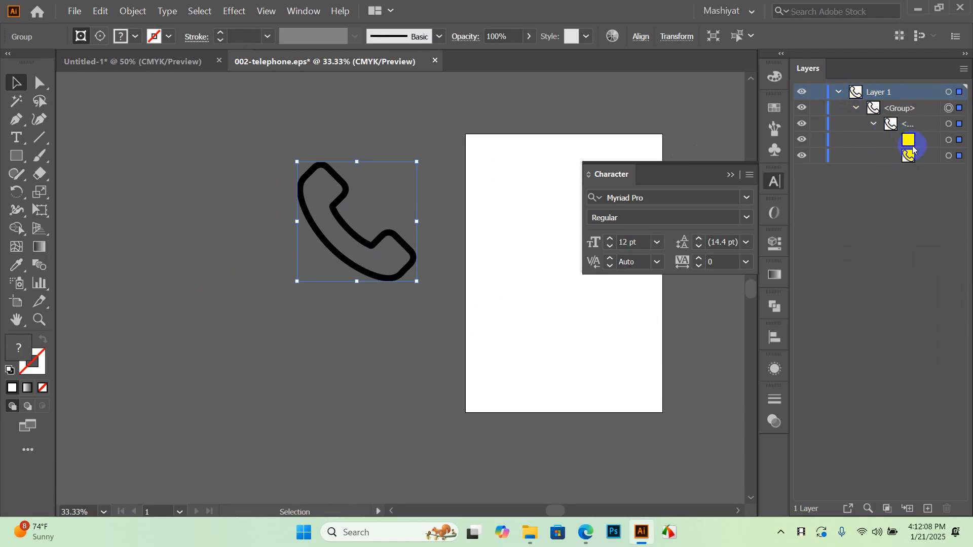
click(490, 244)
click(380, 177)
key(ctrl+a)
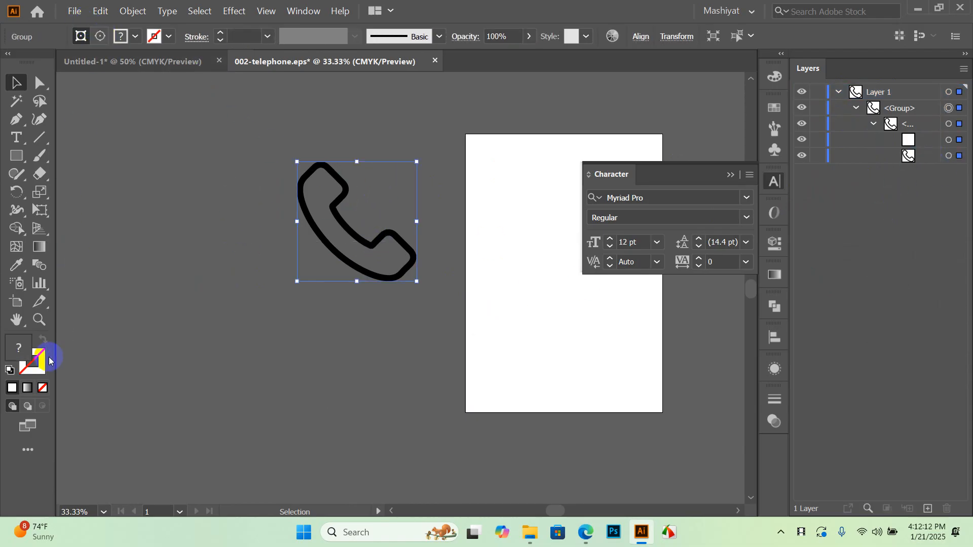
Try a light pink fill on the whole telephone group, then undo it
double_click(18, 348)
click(463, 167)
click(841, 162)
click(462, 203)
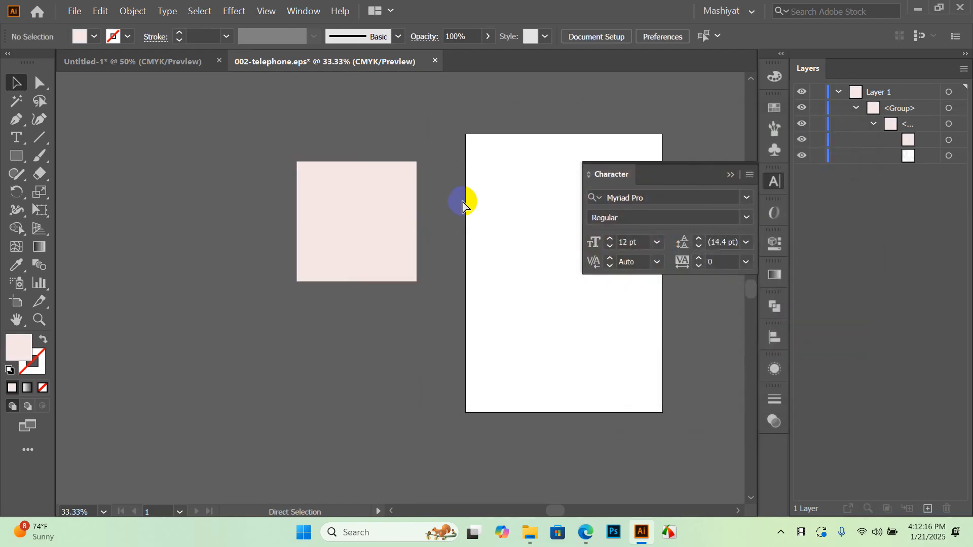
key(ctrl+z)
Ungroup the telephone artwork and release its clipping mask
click(388, 336)
click(389, 285)
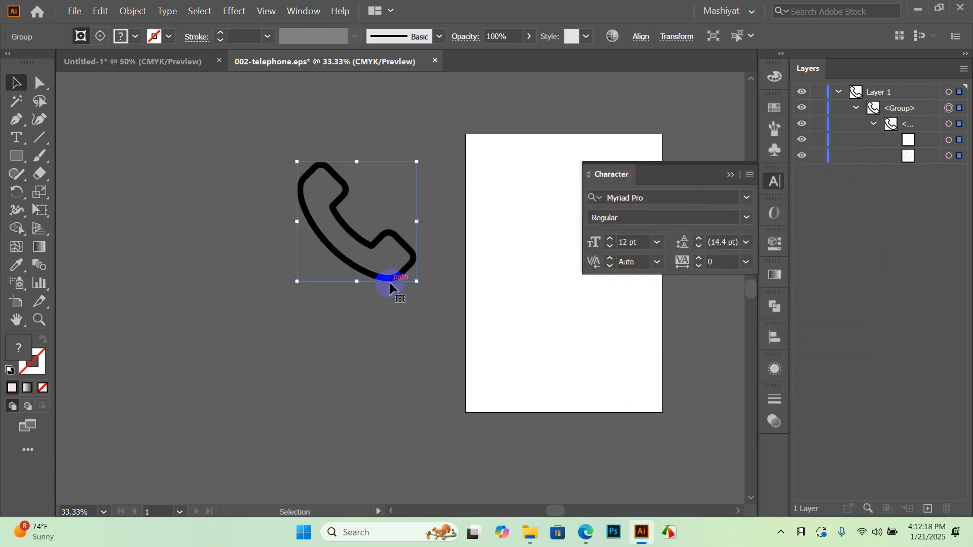
right_click(389, 285)
click(430, 386)
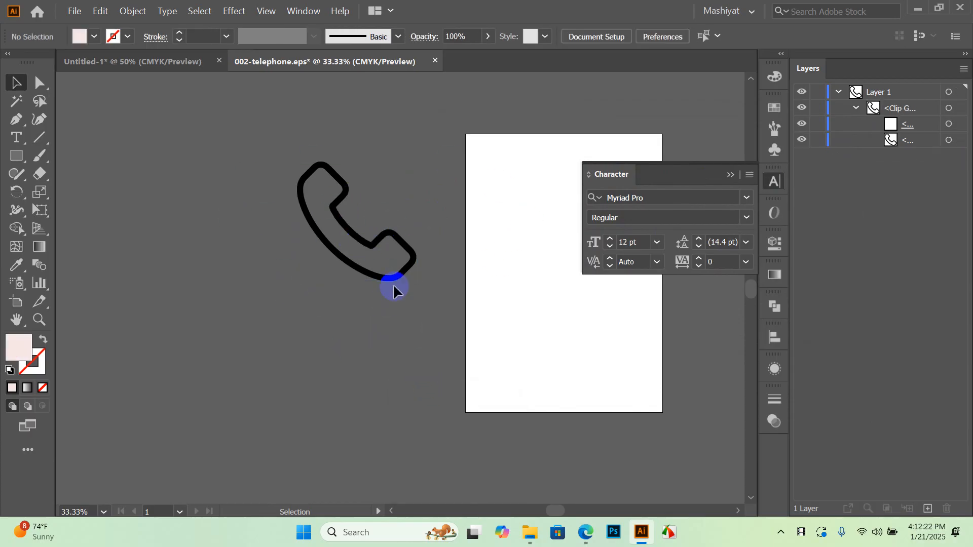
drag(411, 246, 262, 327)
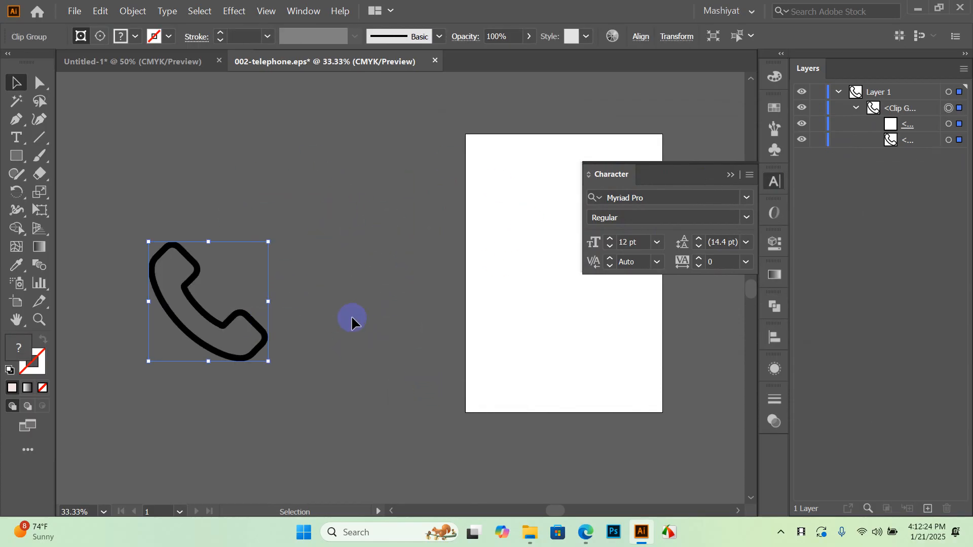
right_click(232, 320)
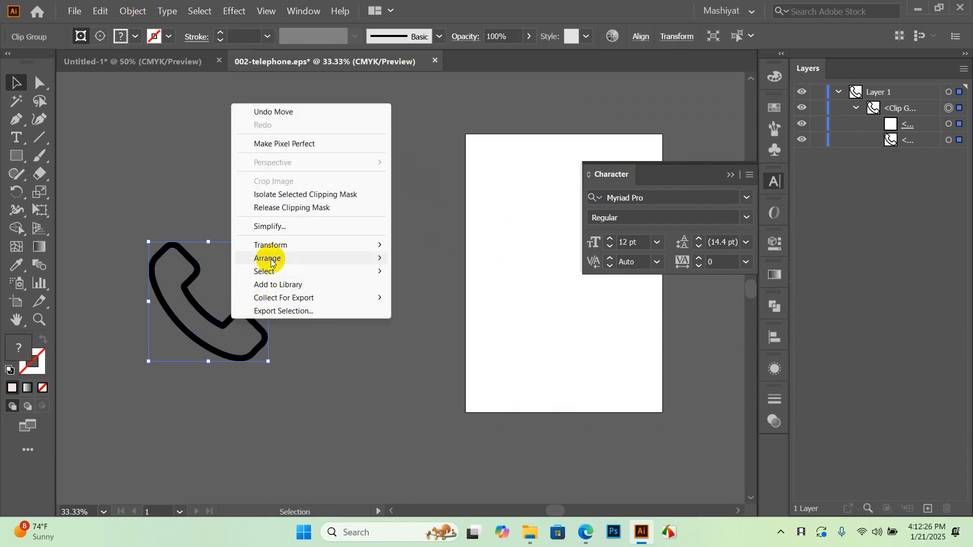
click(290, 208)
click(378, 230)
drag(223, 323, 410, 241)
click(385, 324)
Fill the telephone outline with a light, near-white colour
drag(415, 205, 352, 280)
click(95, 36)
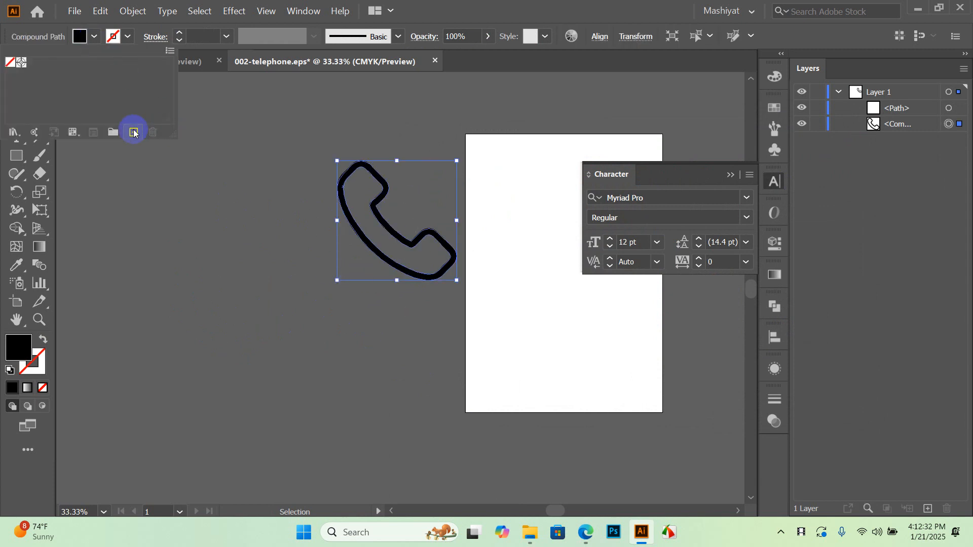
double_click(18, 347)
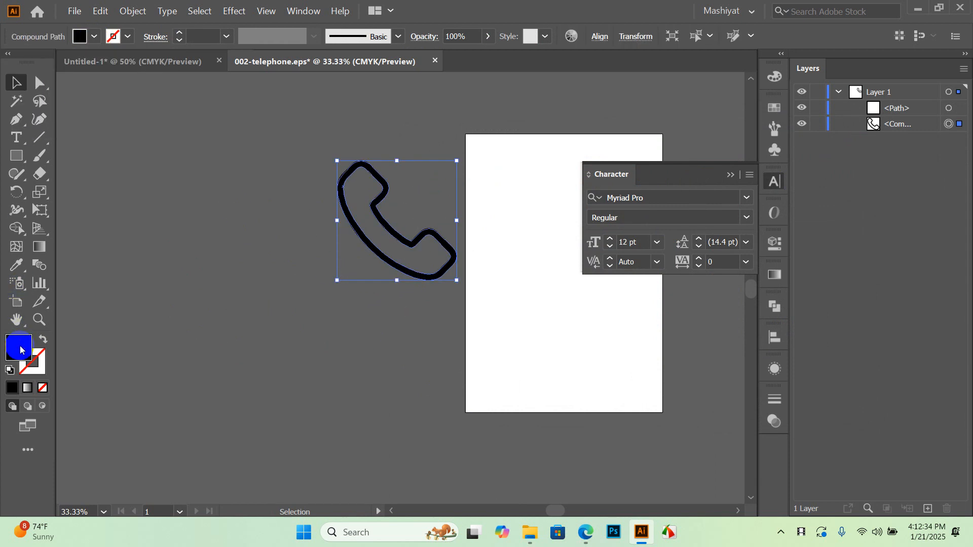
click(498, 167)
click(836, 169)
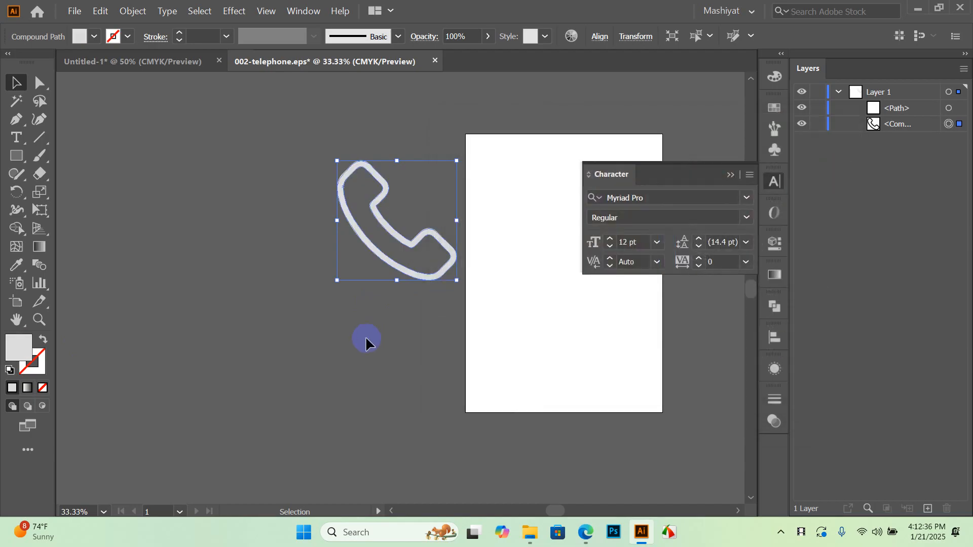
click(365, 336)
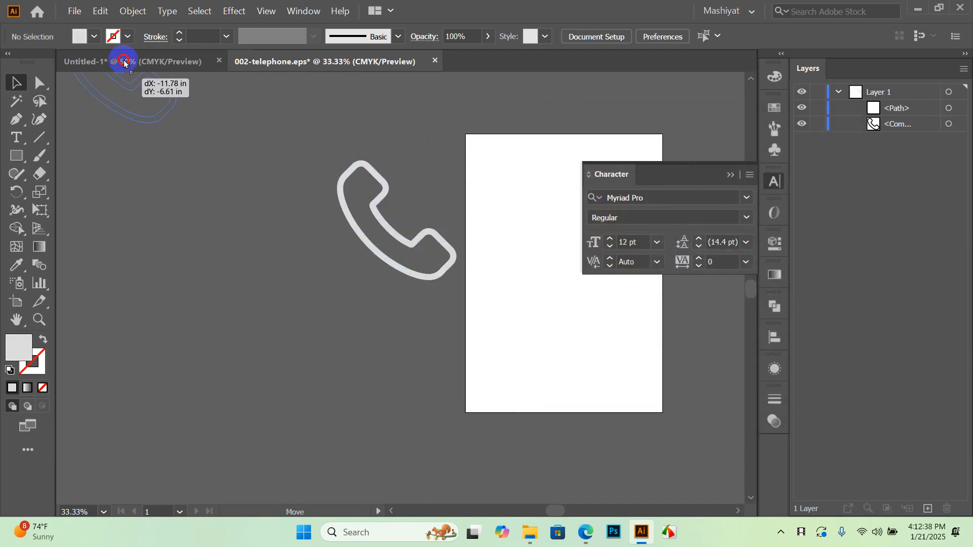
Paste the telephone icon into the Untitled-1 flyer and fill it white
click(124, 61)
click(290, 191)
key(ctrl+v)
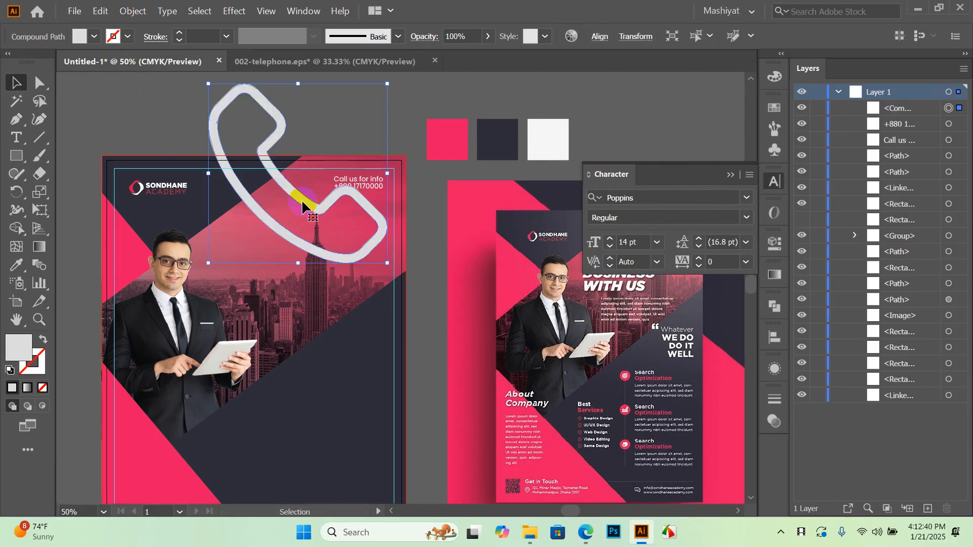
click(94, 37)
click(127, 106)
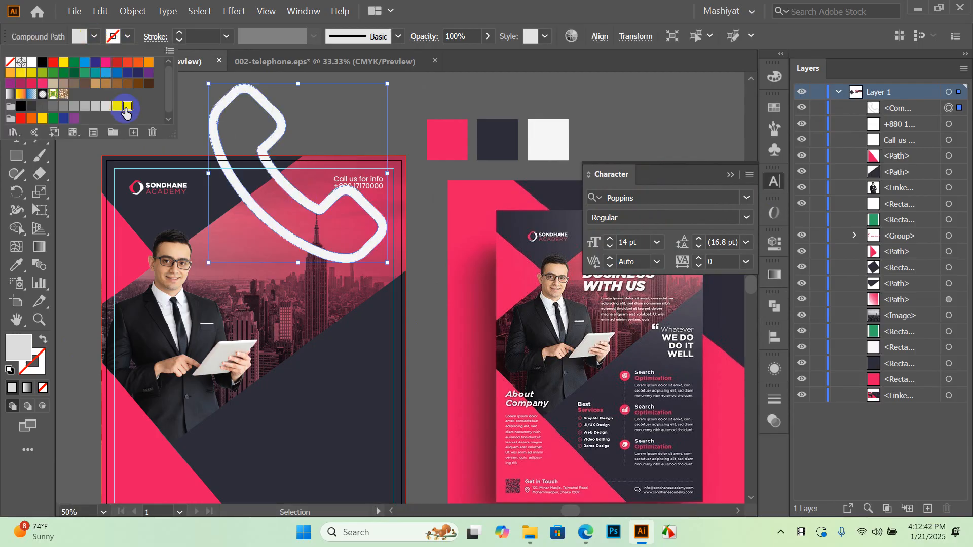
click(403, 114)
Scale the phone icon down and place it left of 'Call us for info'
drag(208, 87, 361, 237)
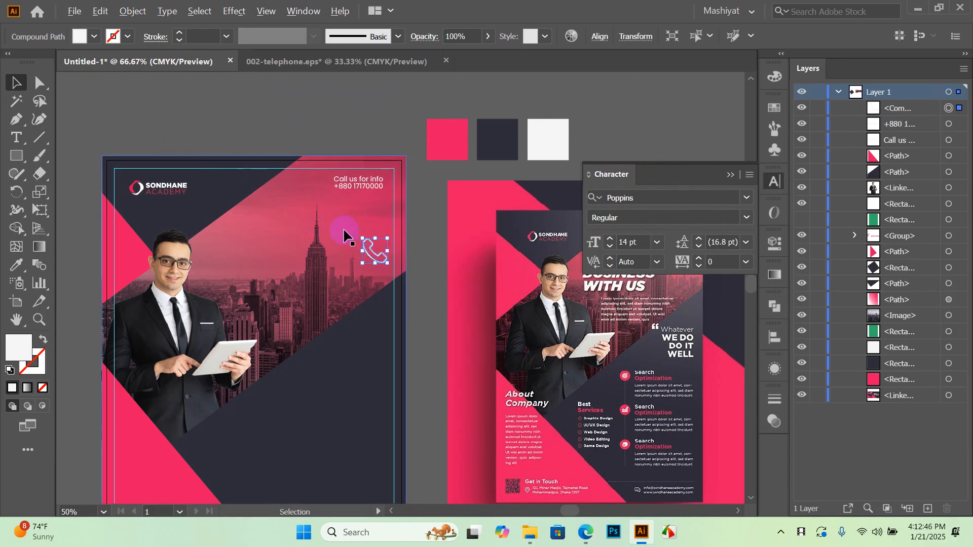
scroll(343, 236, up, 3)
scroll(352, 233, down, 1)
drag(442, 345, 326, 161)
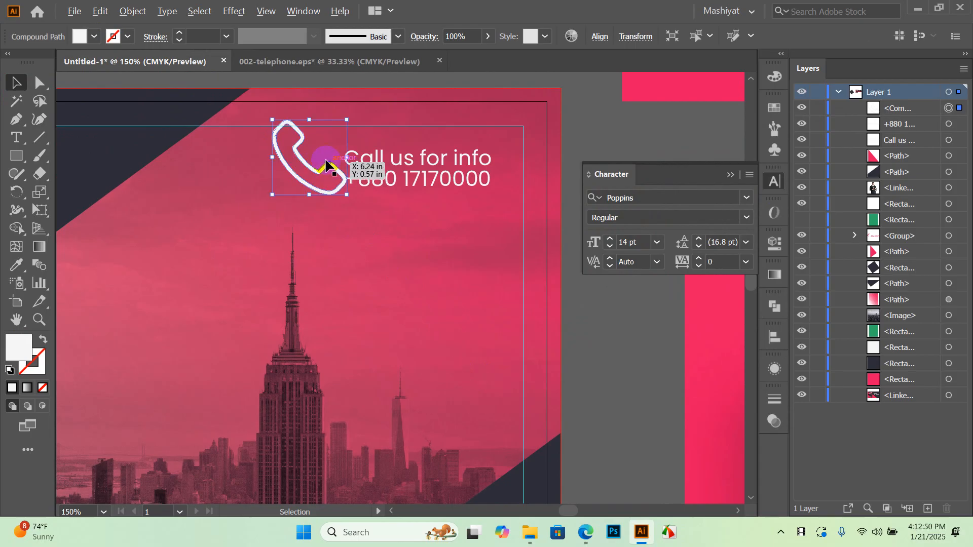
scroll(326, 163, up, 2)
drag(255, 100, 352, 200)
drag(390, 233, 388, 197)
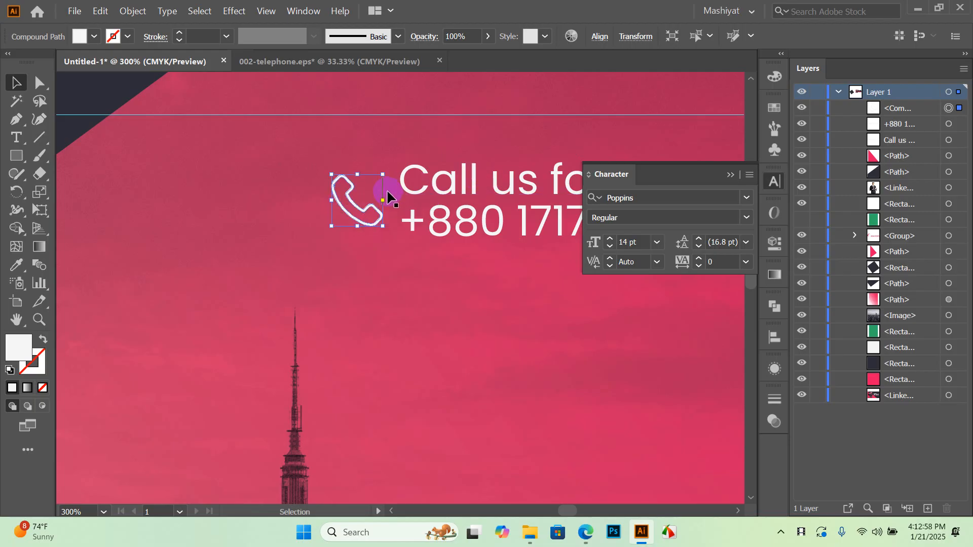
scroll(395, 188, down, 4)
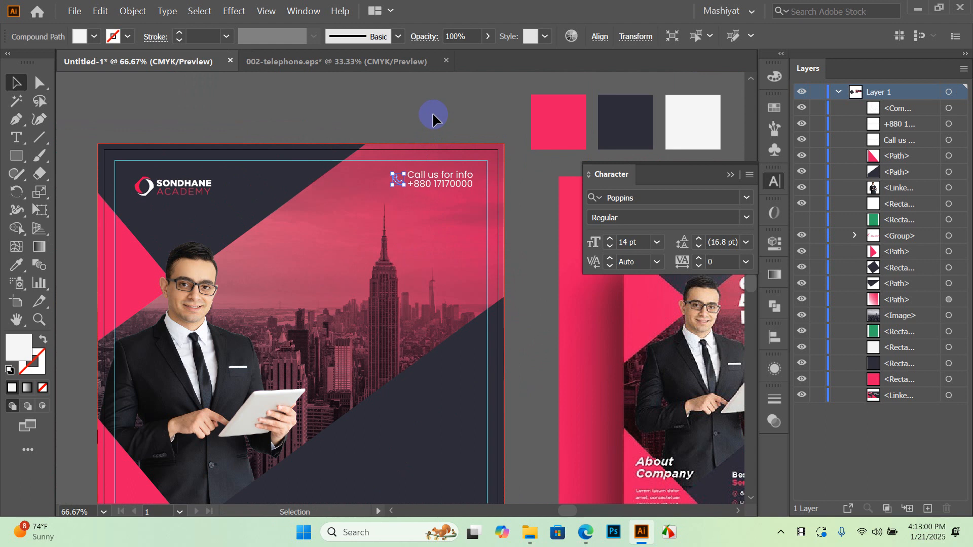
Zoom out to show both artboards and add point text above the flyer
click(433, 112)
scroll(396, 211, down, 2)
scroll(430, 189, up, 1)
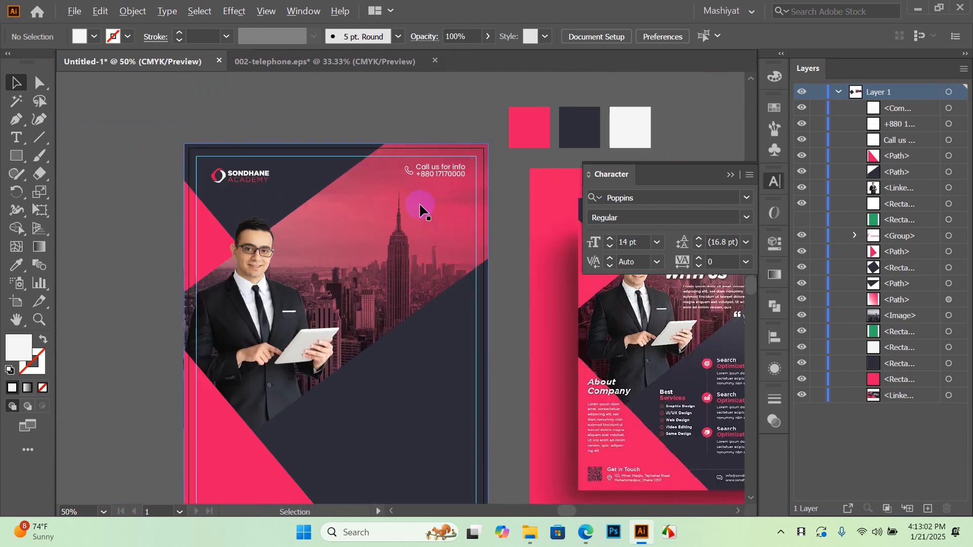
scroll(299, 144, down, 2)
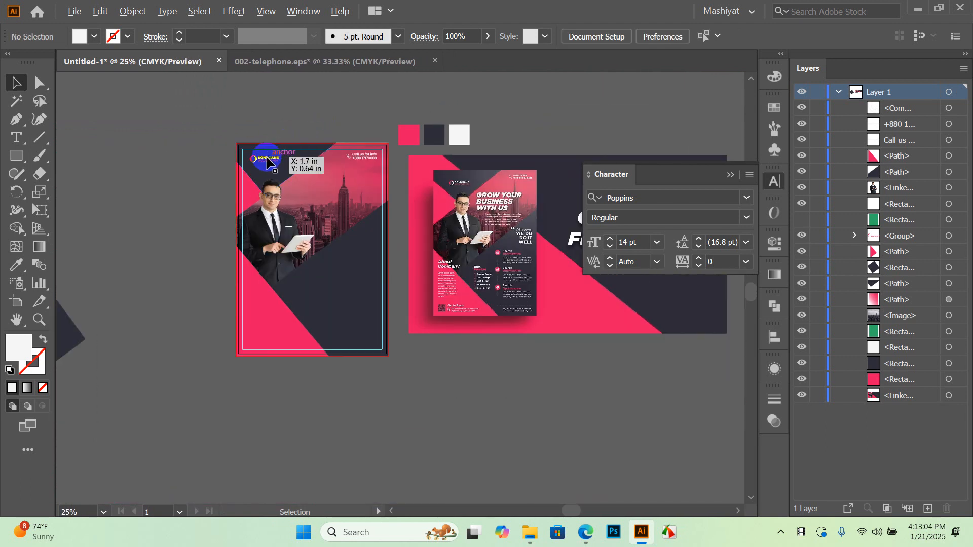
scroll(507, 217, up, 2)
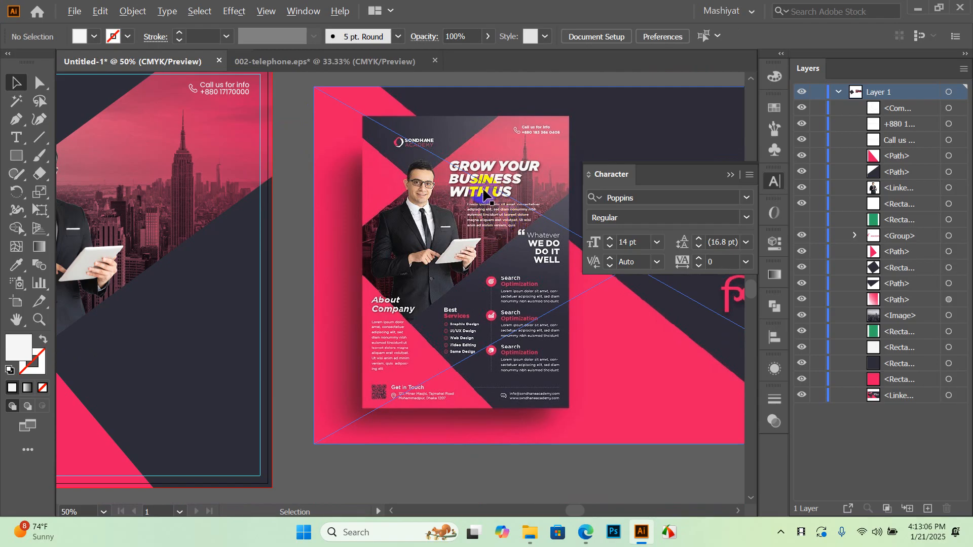
scroll(484, 195, up, 2)
scroll(477, 200, down, 3)
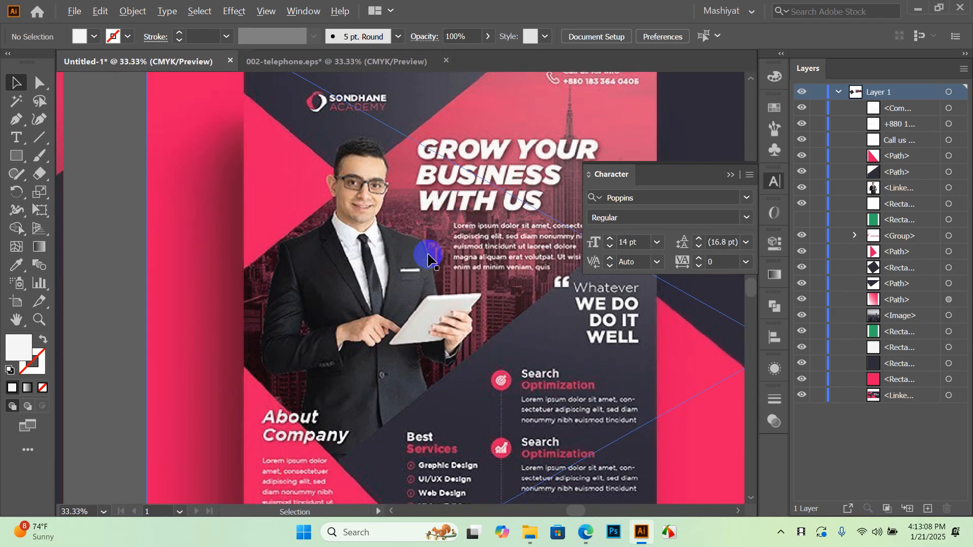
drag(424, 250, 388, 285)
key(t)
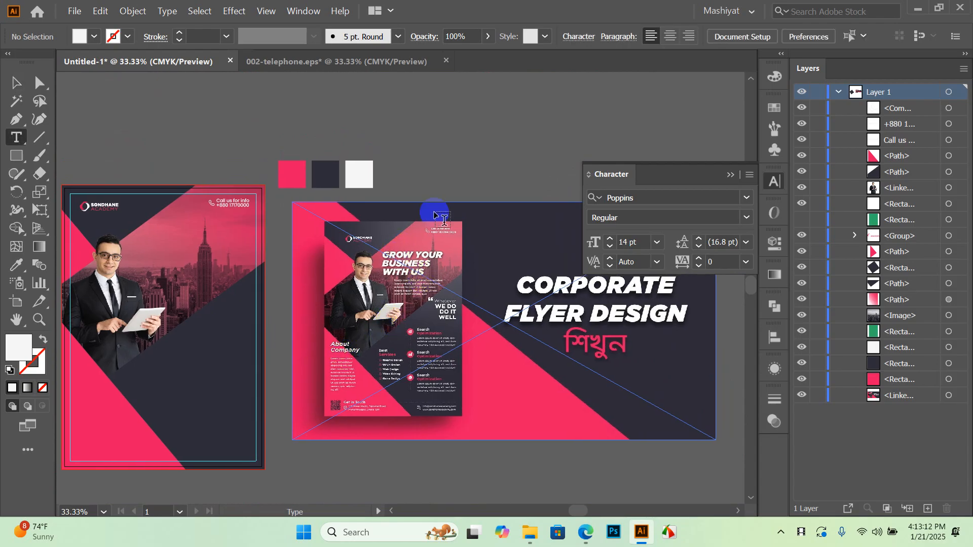
click(433, 163)
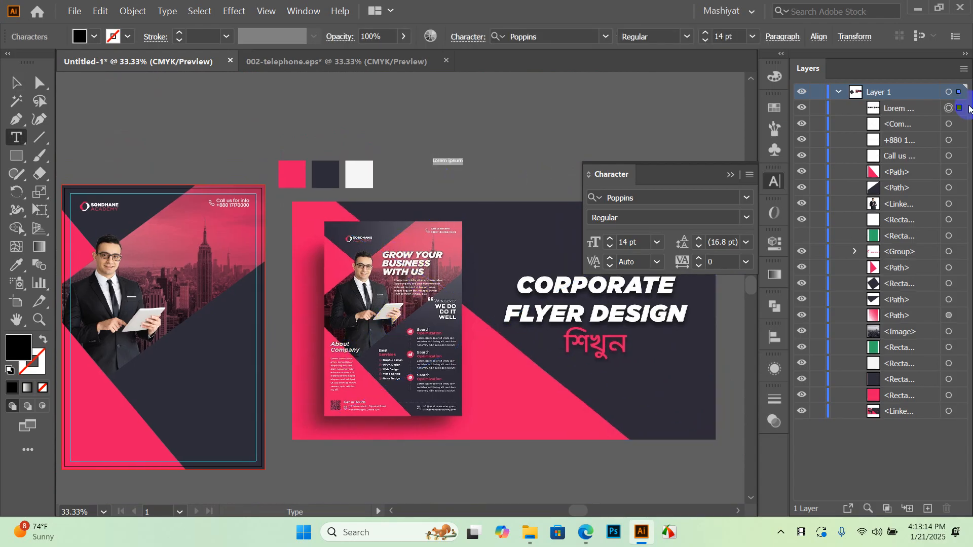
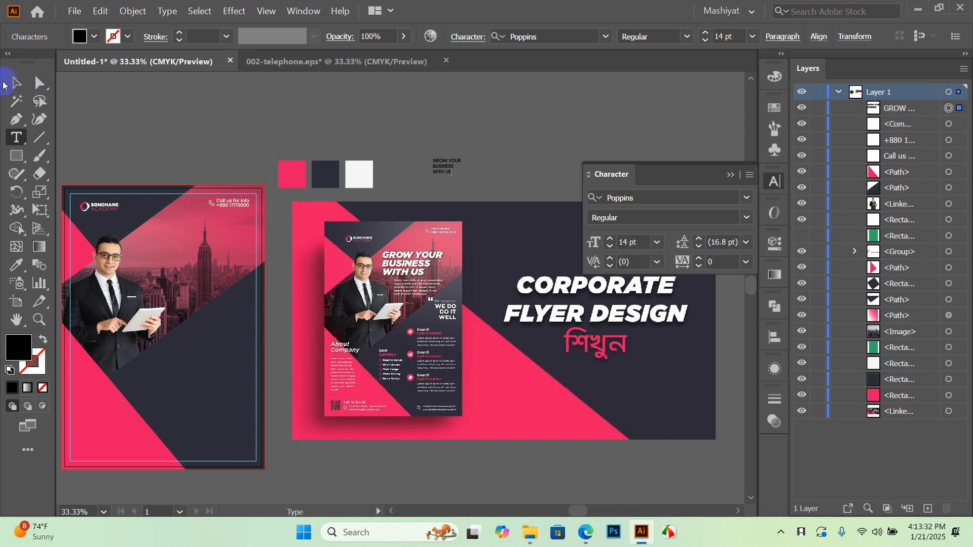
Set the headline to 48 pt Poppins Black Italic
key(Escape)
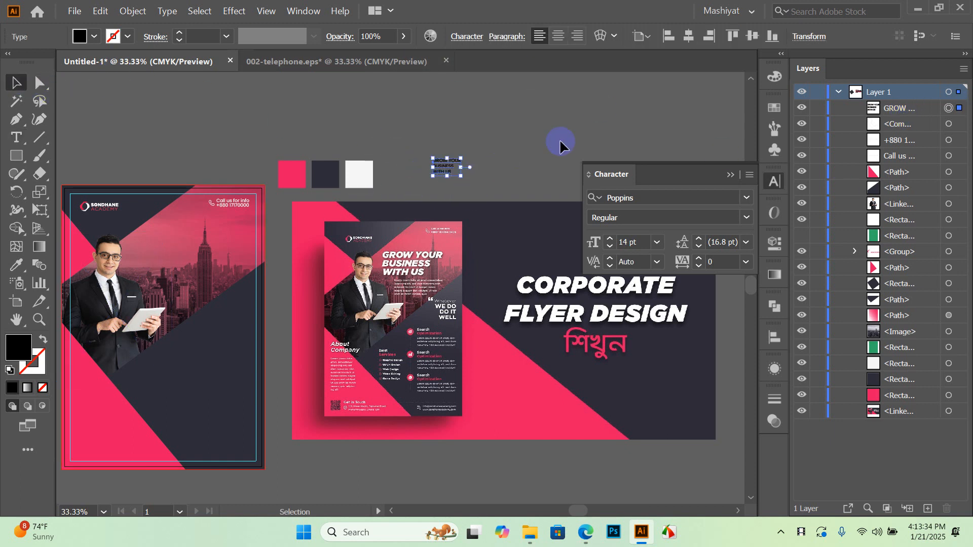
click(656, 242)
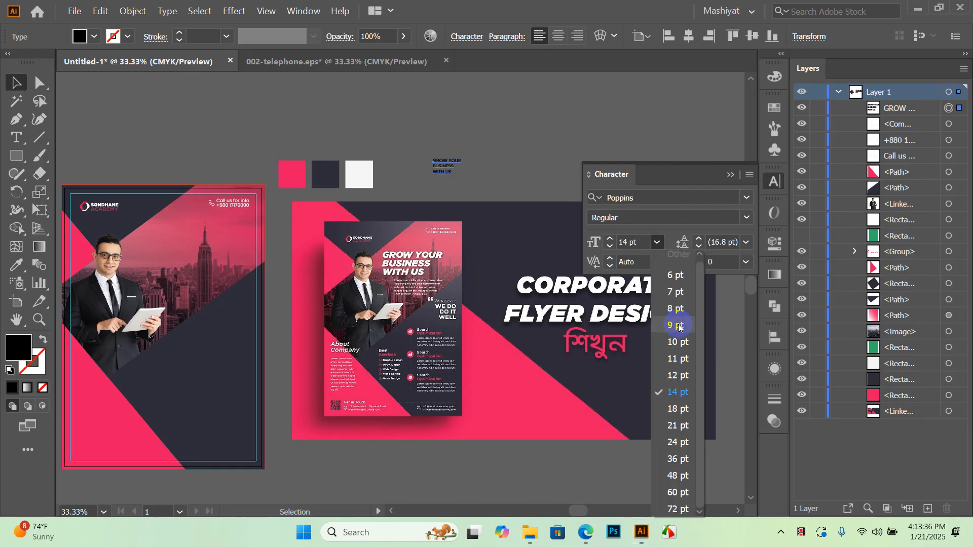
click(679, 476)
click(585, 121)
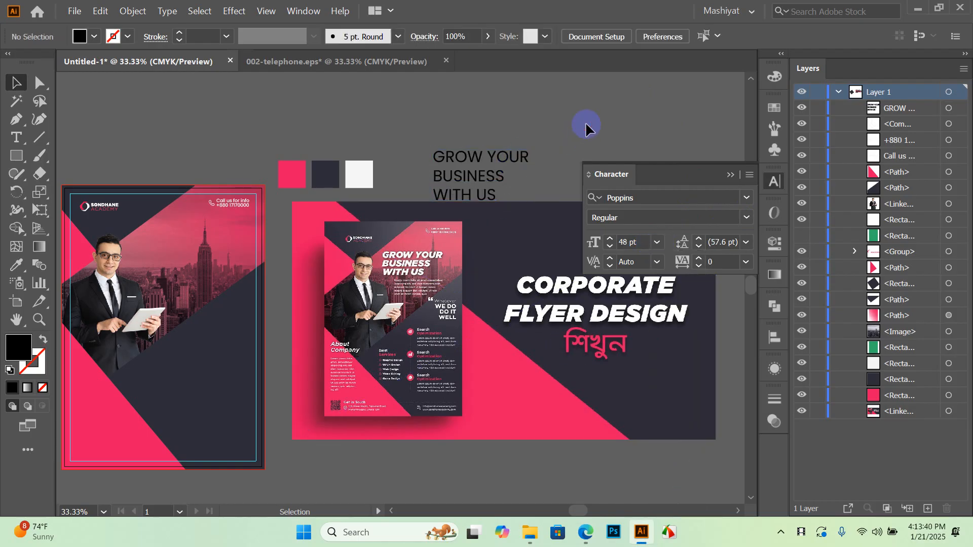
drag(539, 127, 547, 177)
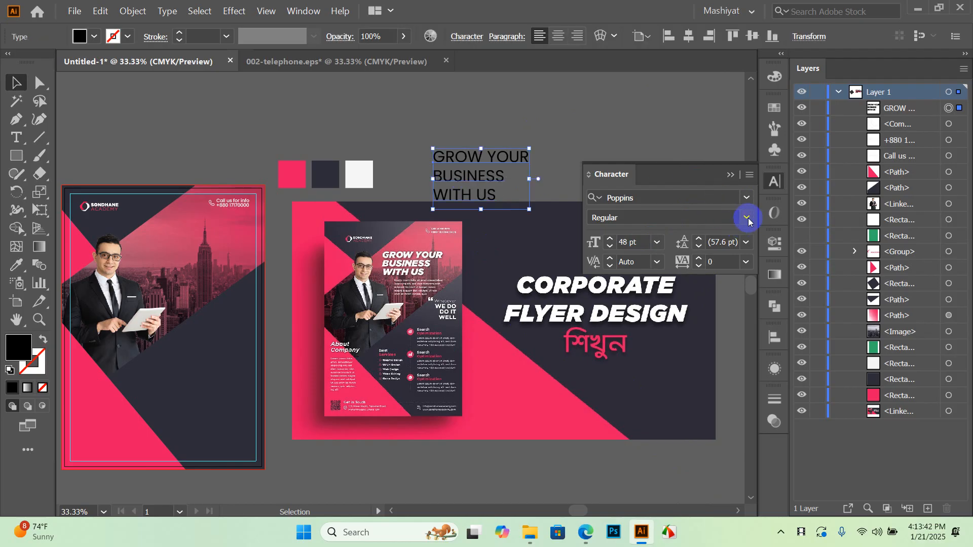
click(746, 218)
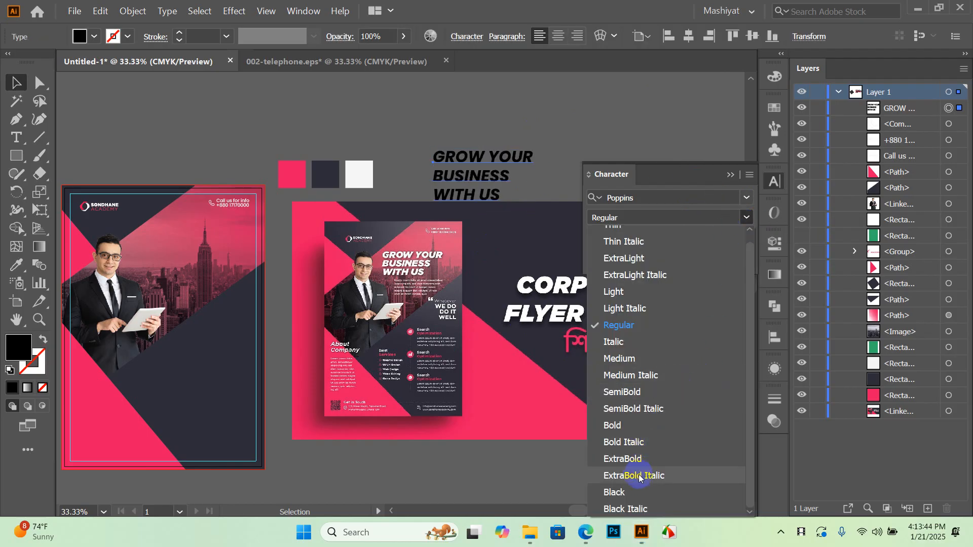
click(634, 509)
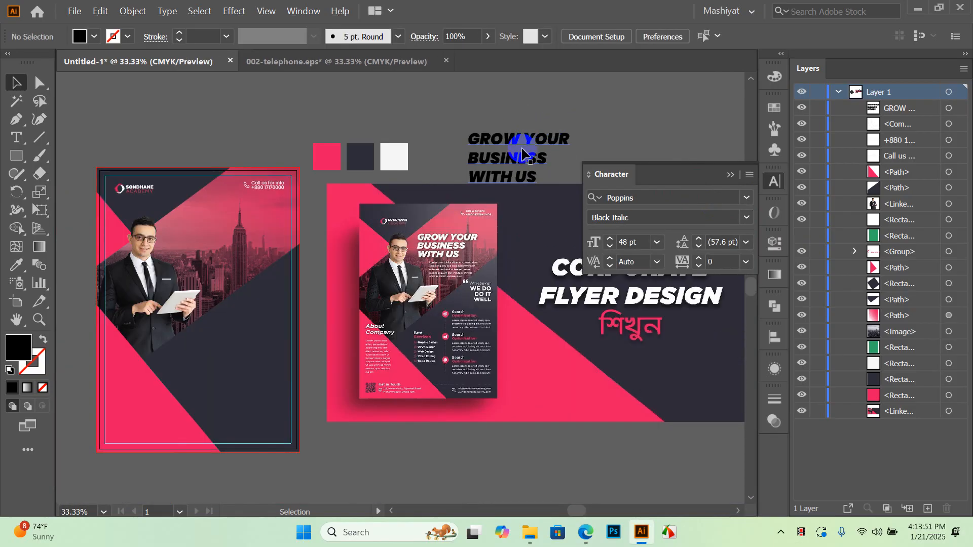
Move the headline onto the left flyer's skyline and fill it white
drag(520, 152, 230, 227)
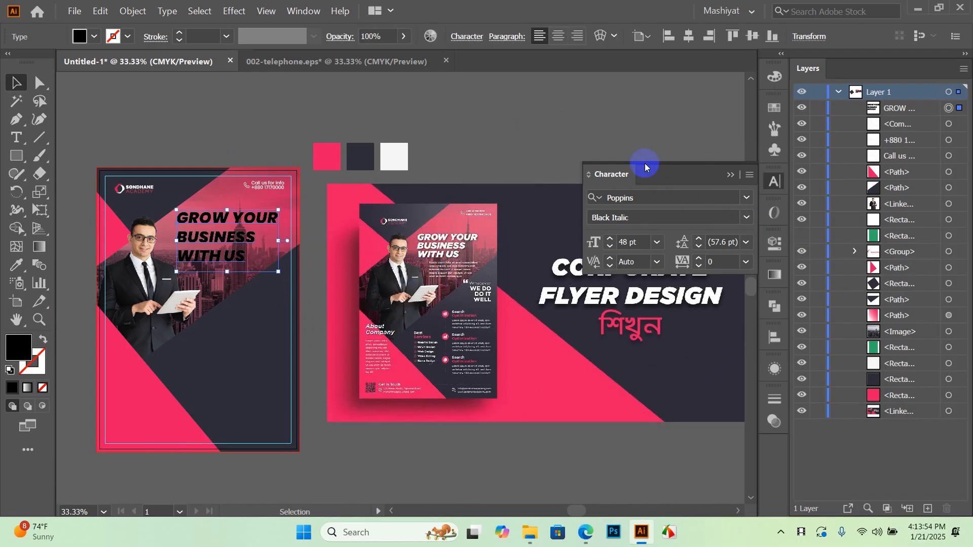
click(103, 37)
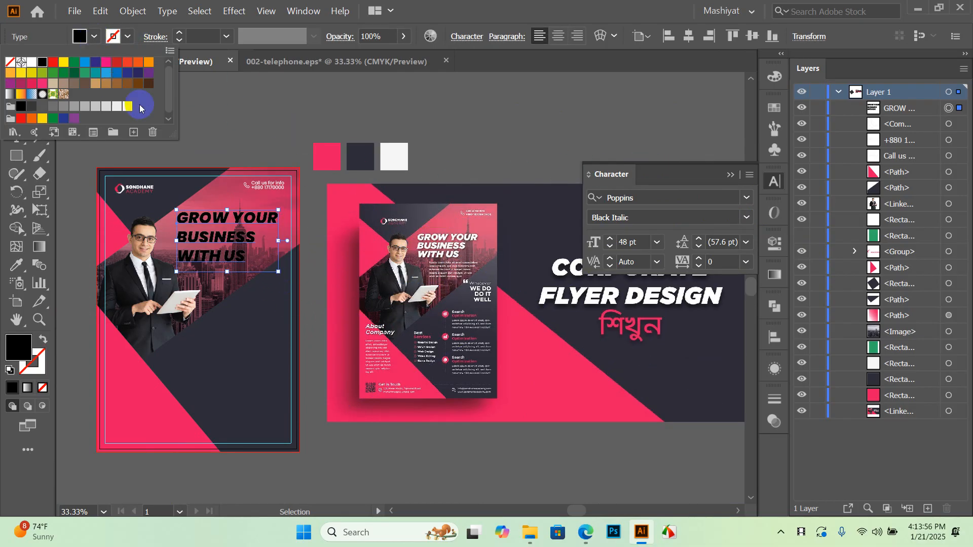
click(118, 110)
click(291, 94)
scroll(461, 233, up, 5)
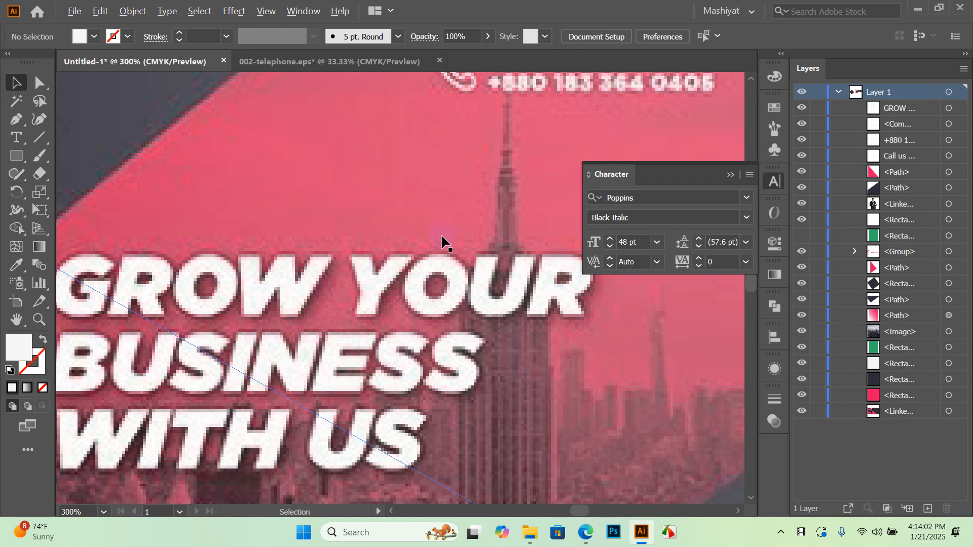
scroll(443, 241, down, 5)
scroll(270, 182, down, 1)
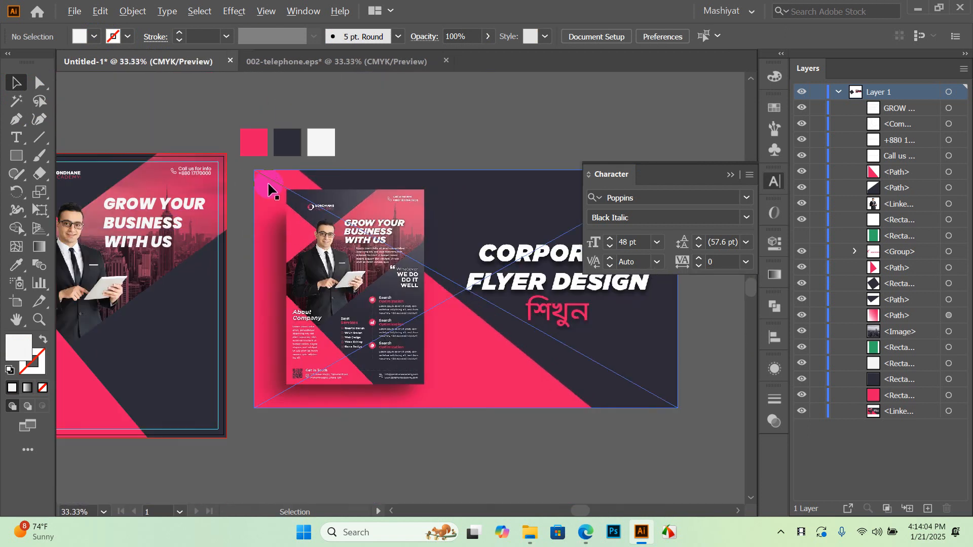
scroll(279, 243, left, 3)
scroll(268, 246, up, 1)
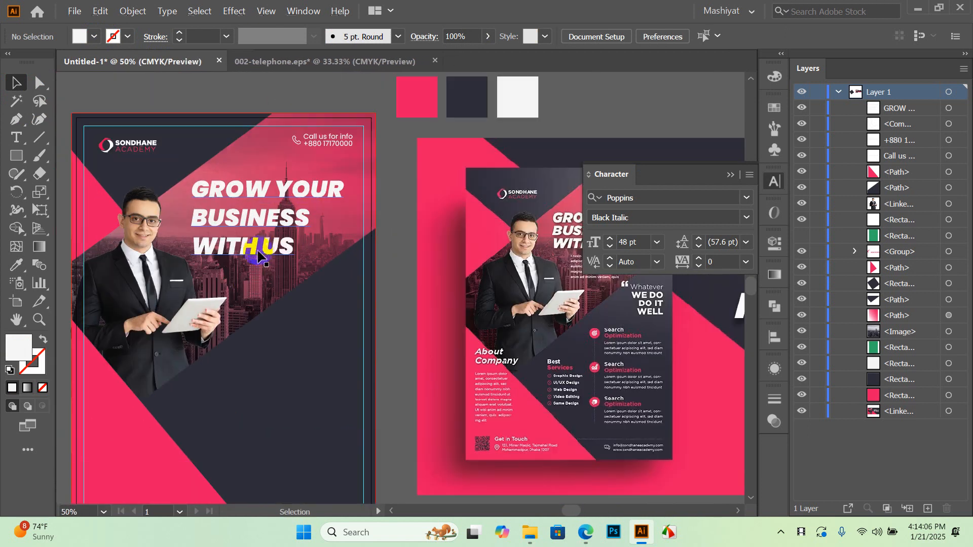
click(260, 232)
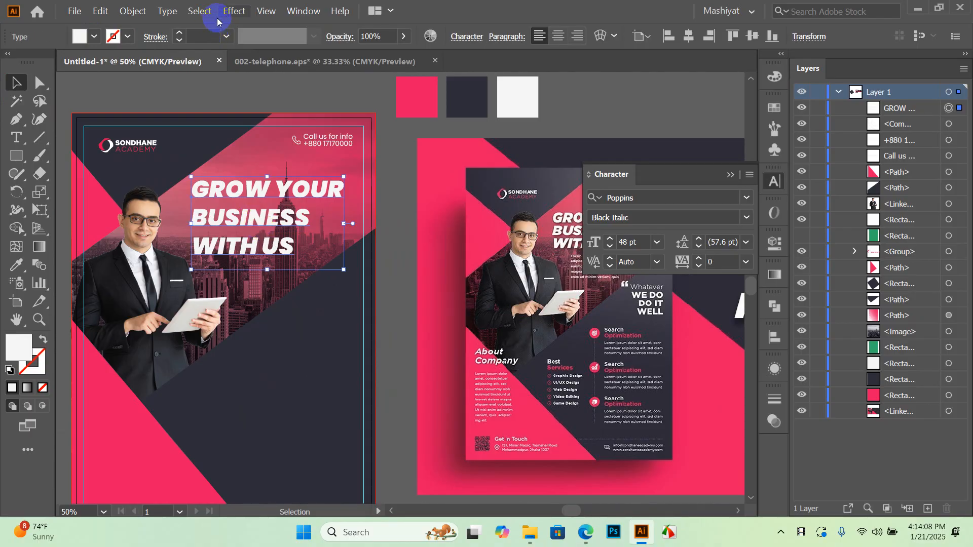
click(234, 11)
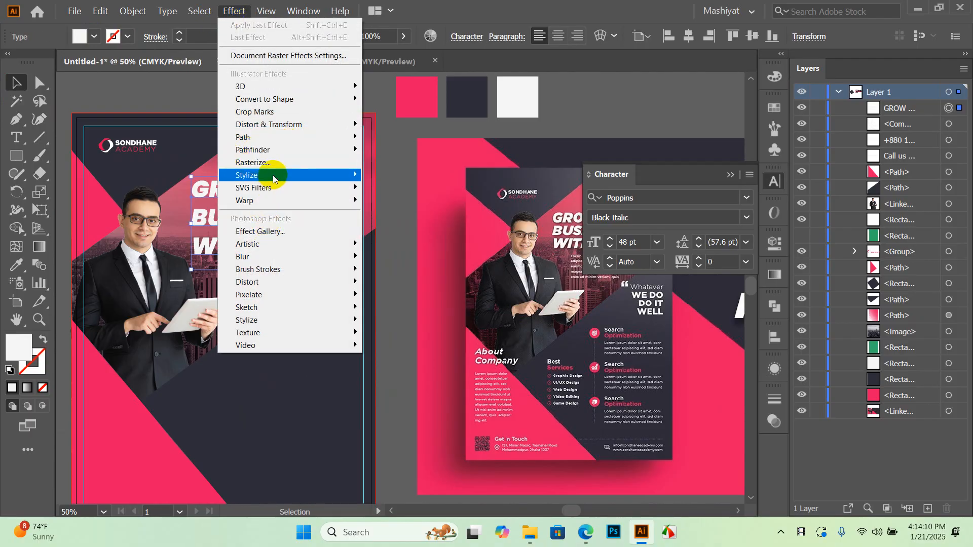
mouse_move(324, 175)
click(406, 177)
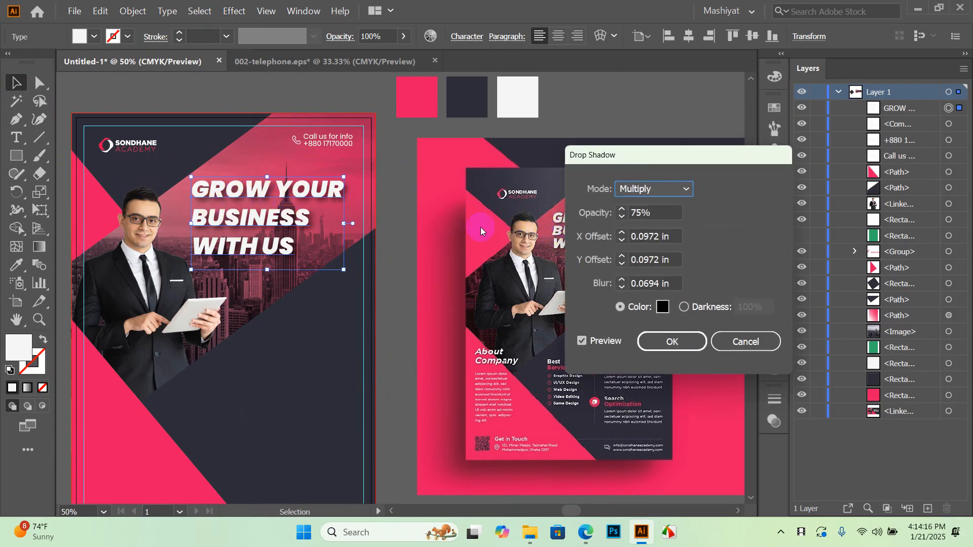
click(661, 213)
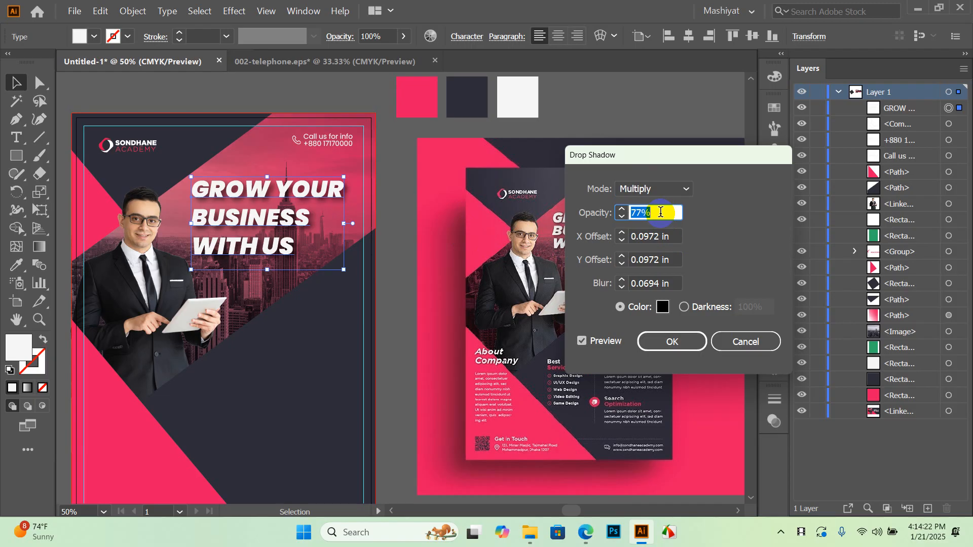
click(745, 342)
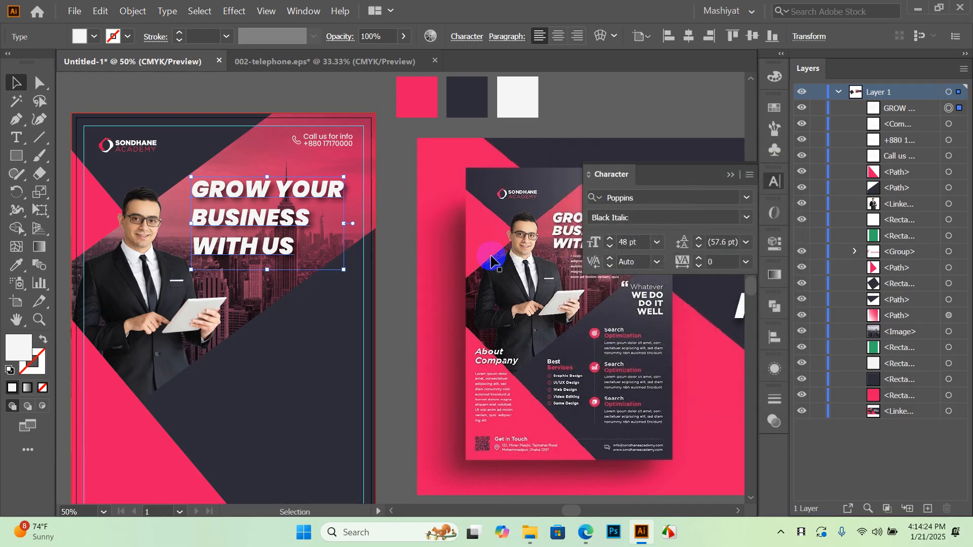
click(382, 217)
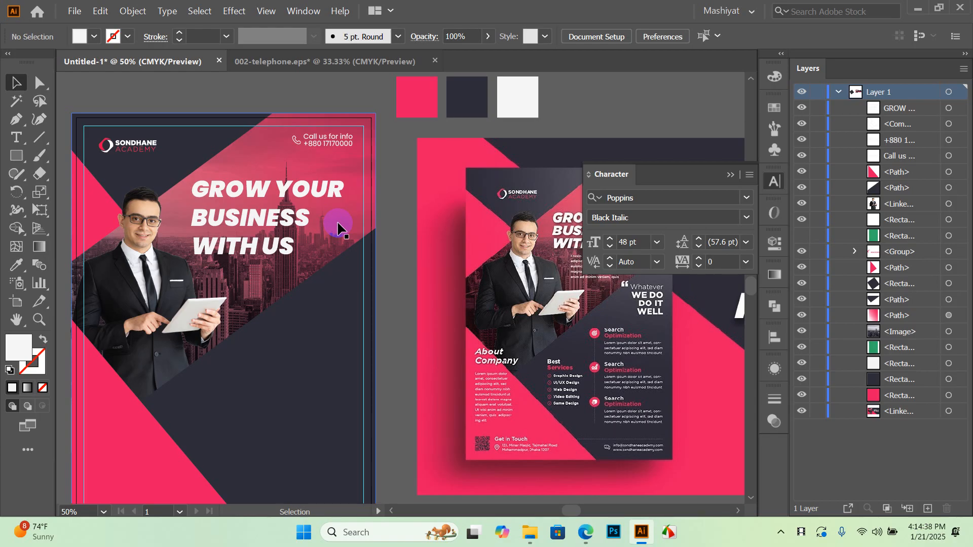
Scale the headline block down and shift it slightly lower on the flyer
click(264, 231)
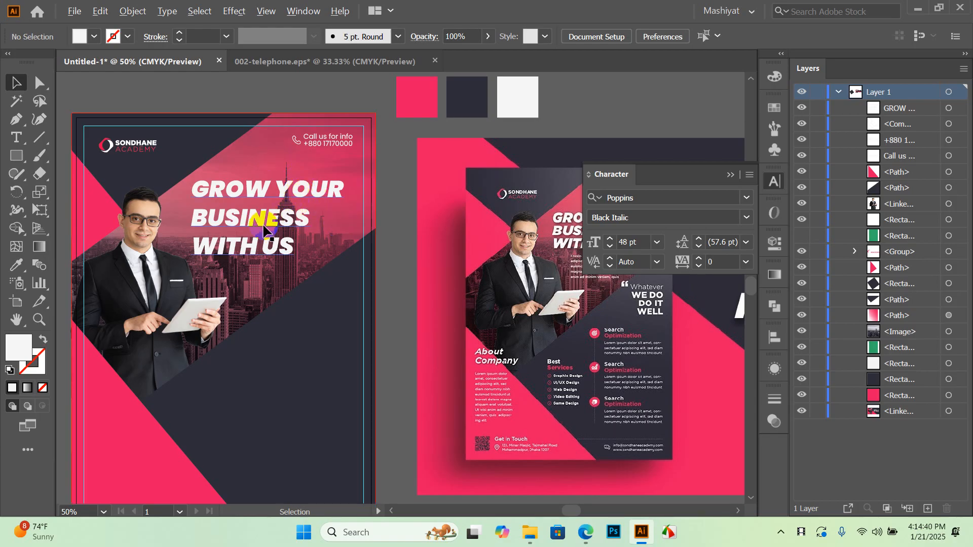
scroll(263, 231, up, 1)
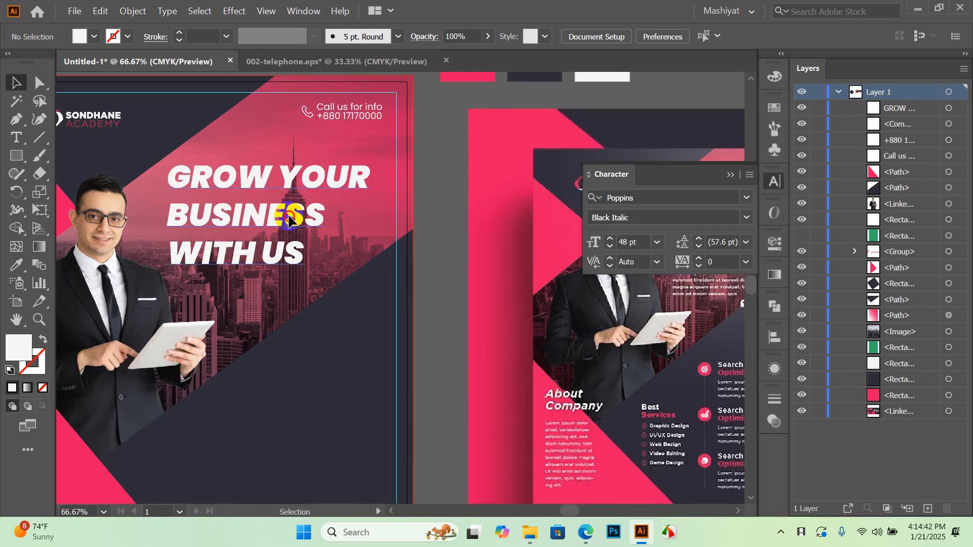
click(289, 218)
scroll(289, 218, down, 2)
scroll(281, 198, up, 1)
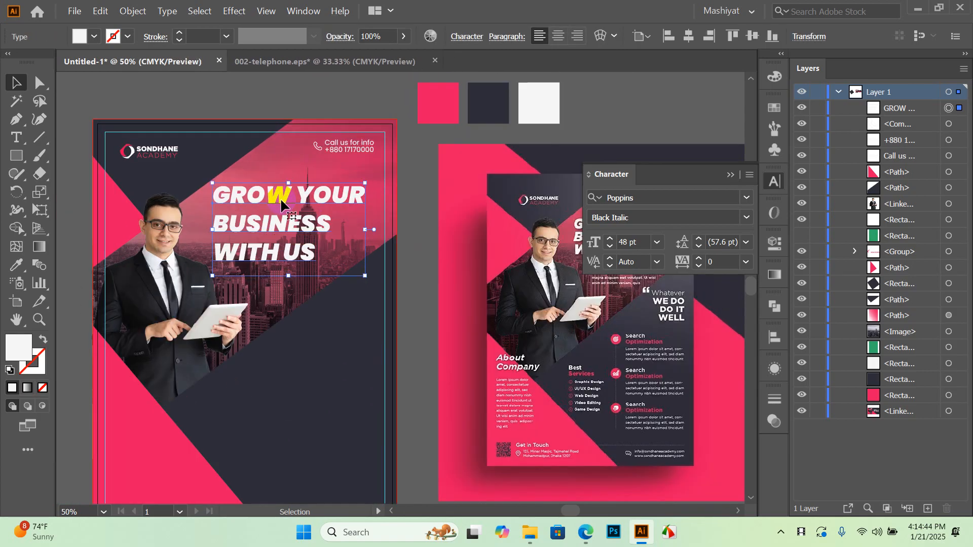
drag(321, 255, 307, 234)
click(421, 186)
drag(421, 190, 355, 278)
mouse_move(178, 304)
mouse_down()
mouse_move(178, 317)
mouse_move(193, 317)
mouse_move(180, 322)
mouse_up()
Resize the headline to about 36.7 pt and settle it above the skyline beside the businessman
click(247, 318)
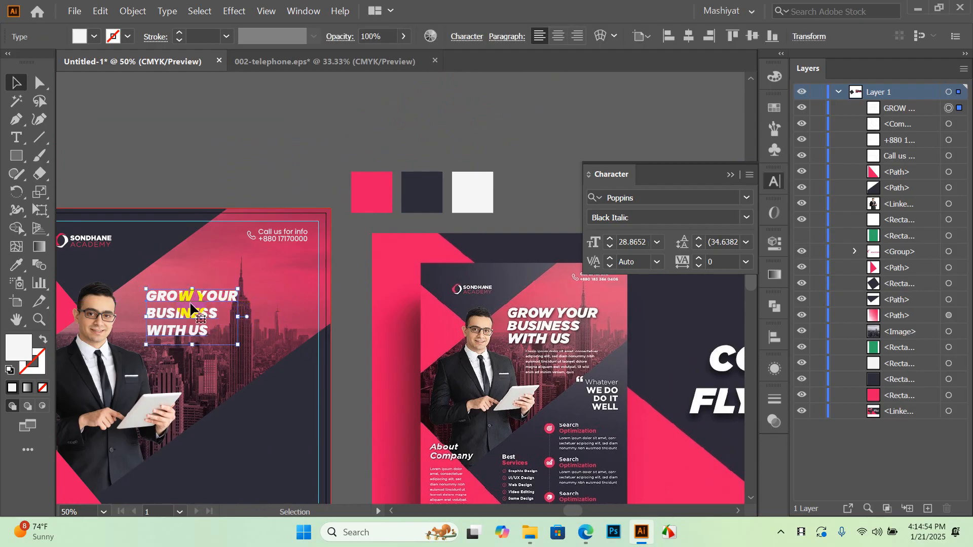
click(190, 299)
drag(247, 317, 263, 316)
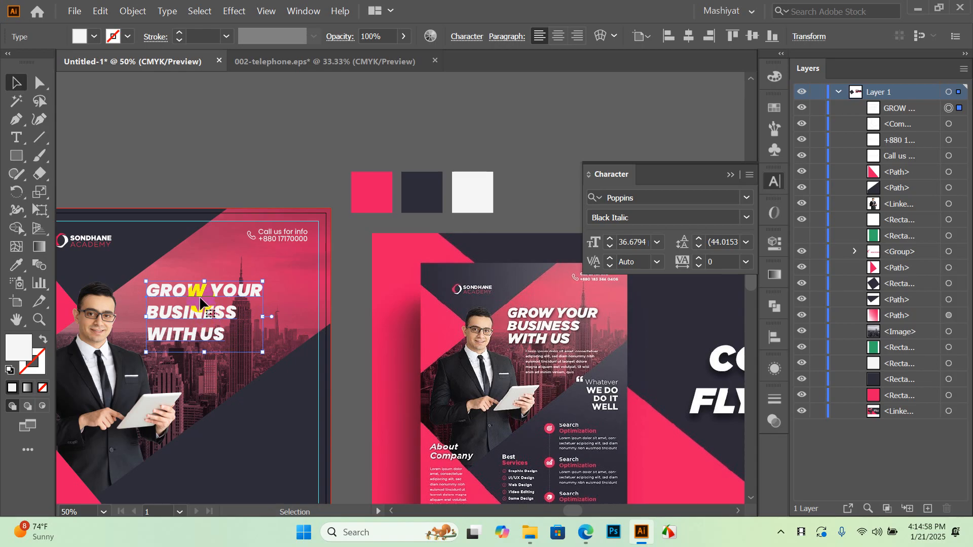
drag(199, 287, 173, 291)
click(180, 291)
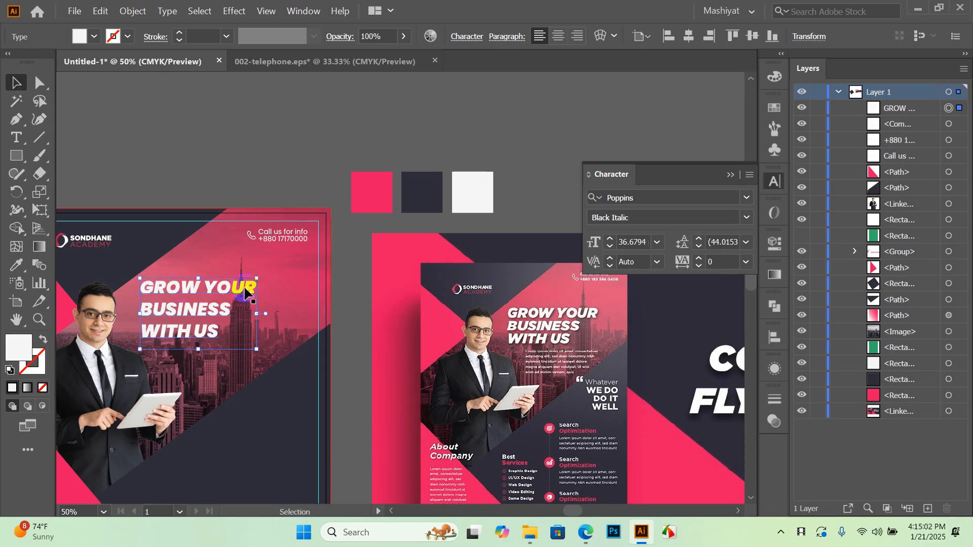
click(268, 164)
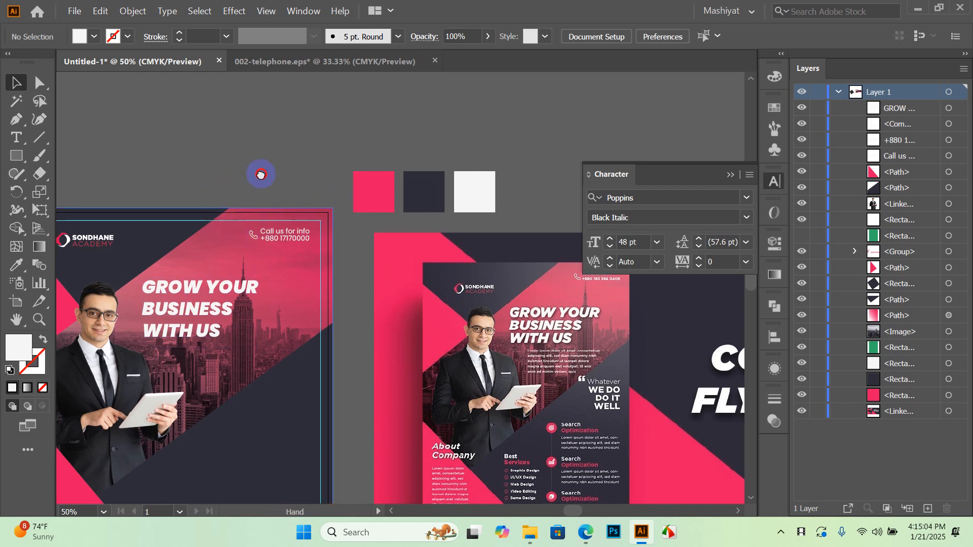
drag(258, 174, 391, 123)
click(358, 255)
scroll(357, 258, up, 2)
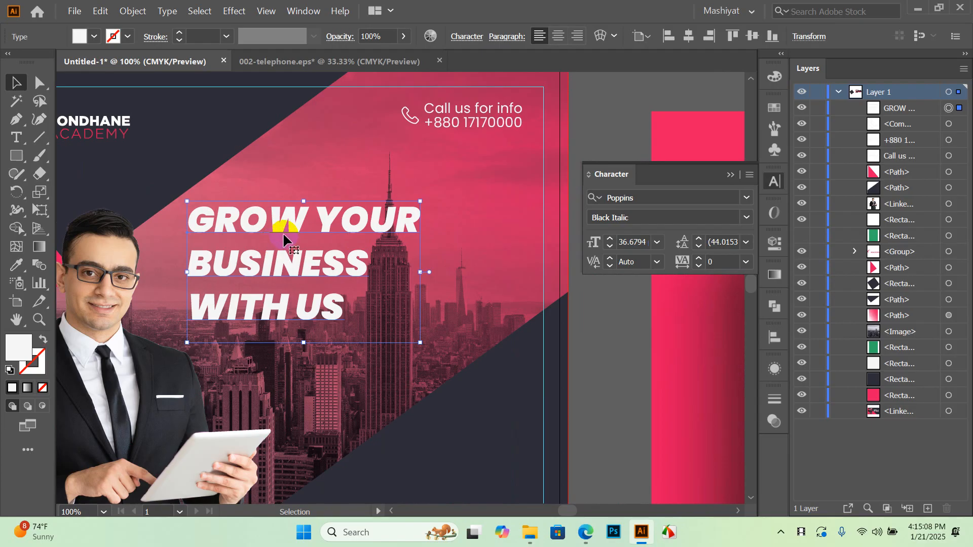
scroll(203, 202, down, 2)
scroll(206, 131, down, 1)
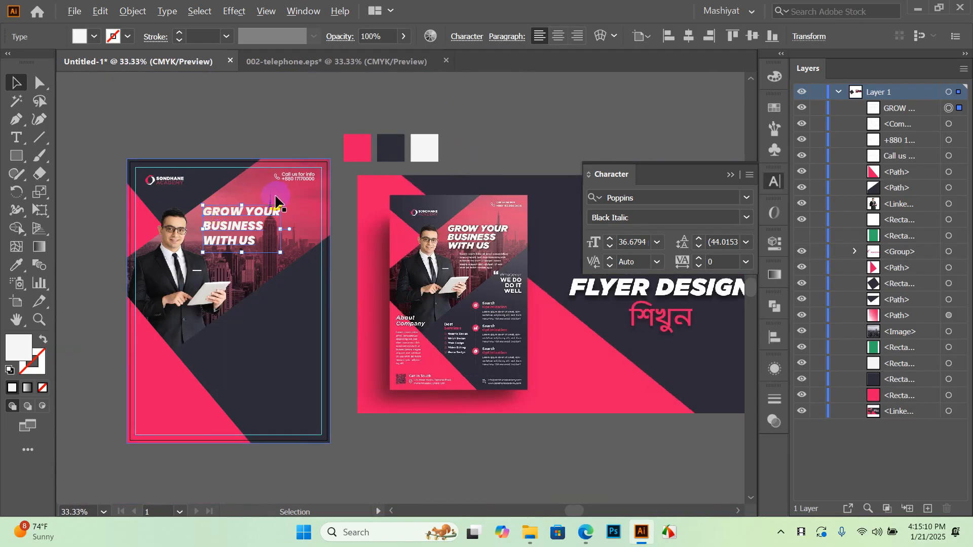
scroll(253, 122, up, 1)
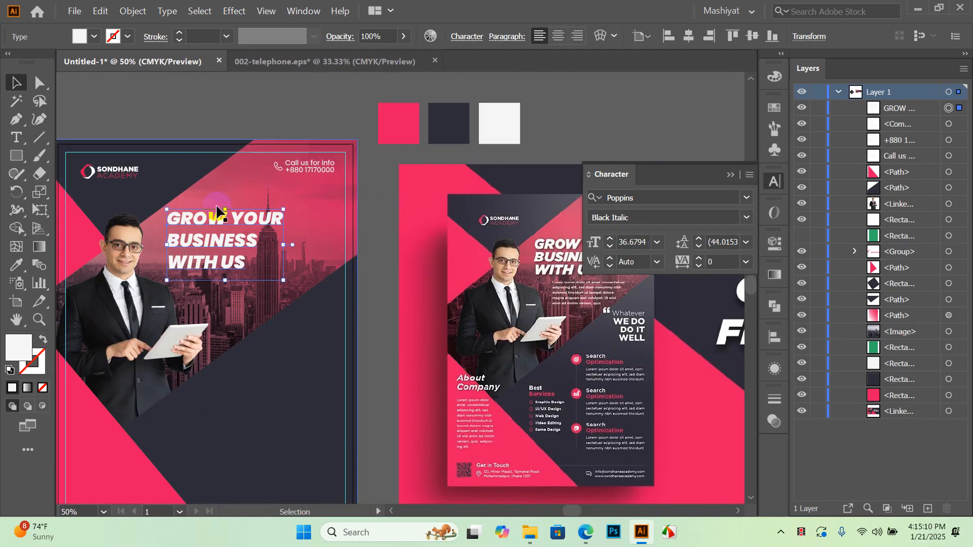
Color the headline dark navy and paste a copy in front of it
click(20, 267)
click(450, 128)
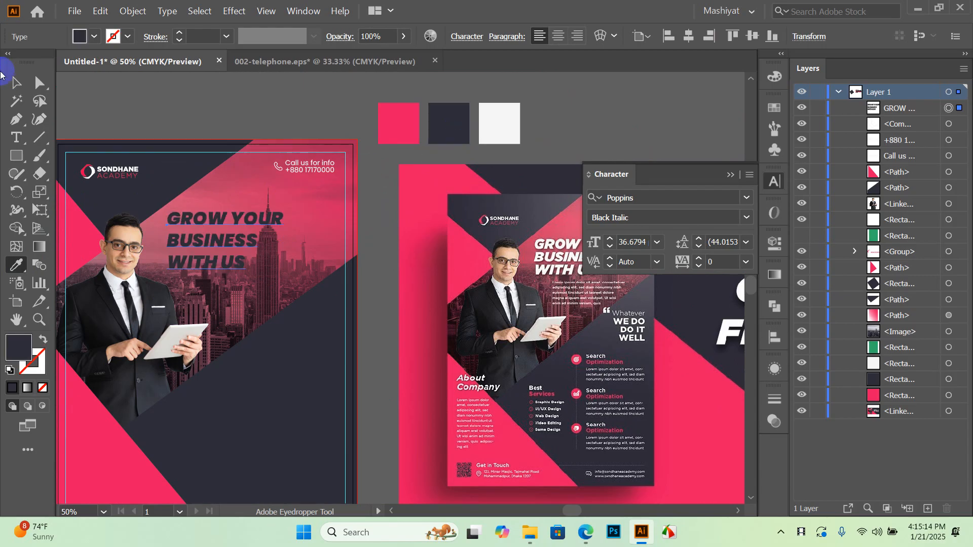
click(16, 82)
click(242, 109)
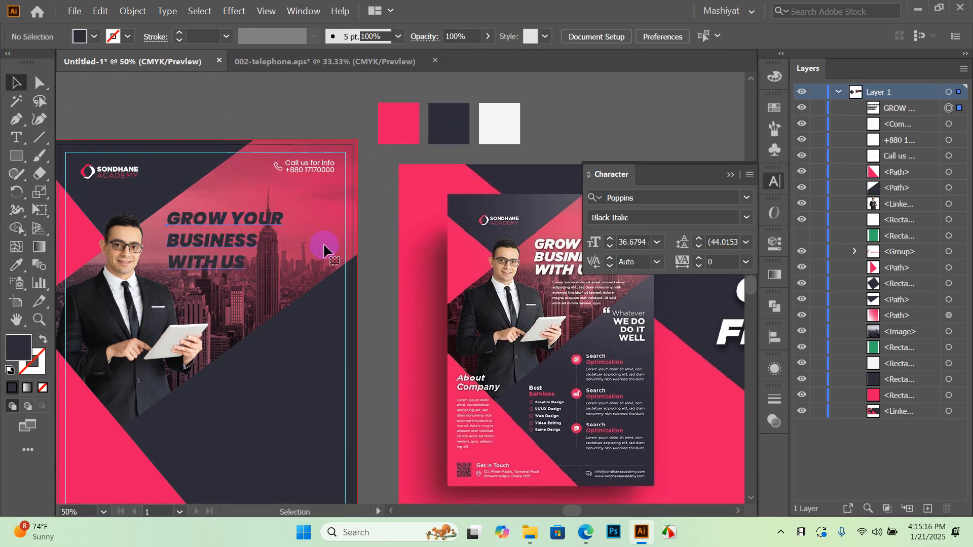
click(295, 252)
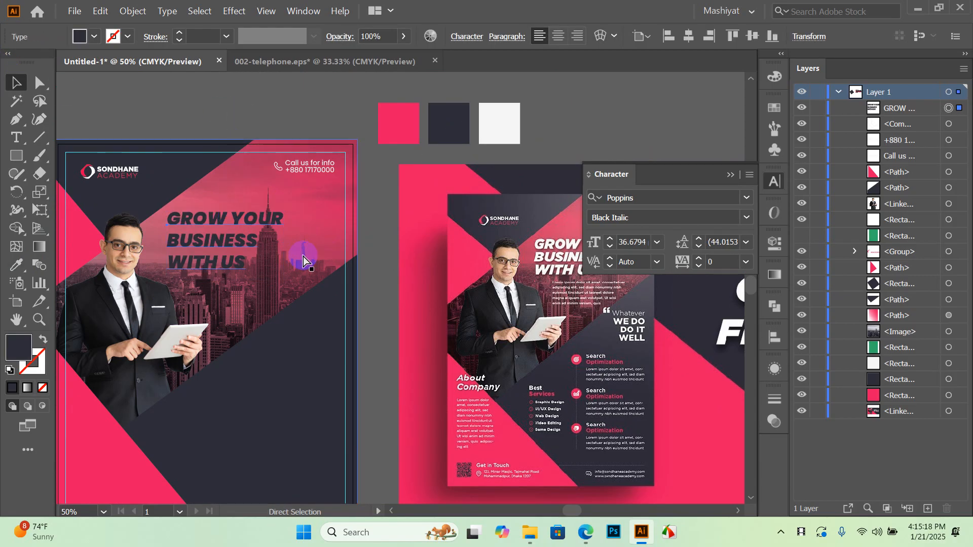
key(ctrl+c)
key(ctrl+f)
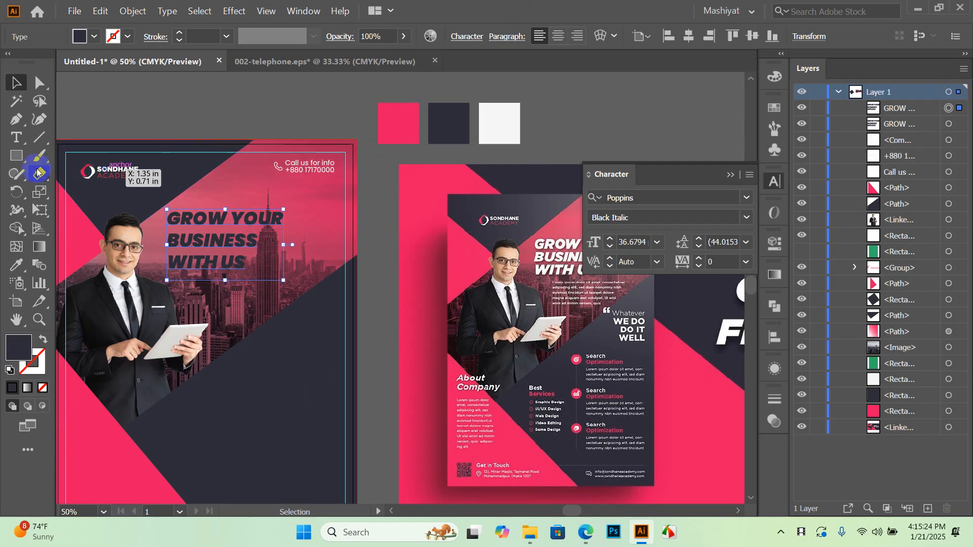
Fill the front headline copy off-white, undoing an accidental grey sample, to form a shadow
click(16, 264)
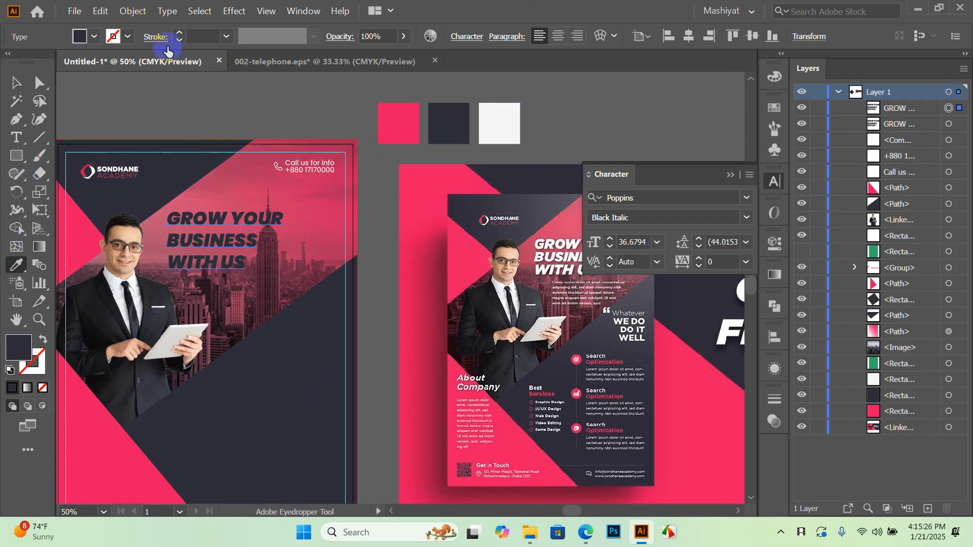
click(94, 36)
click(128, 107)
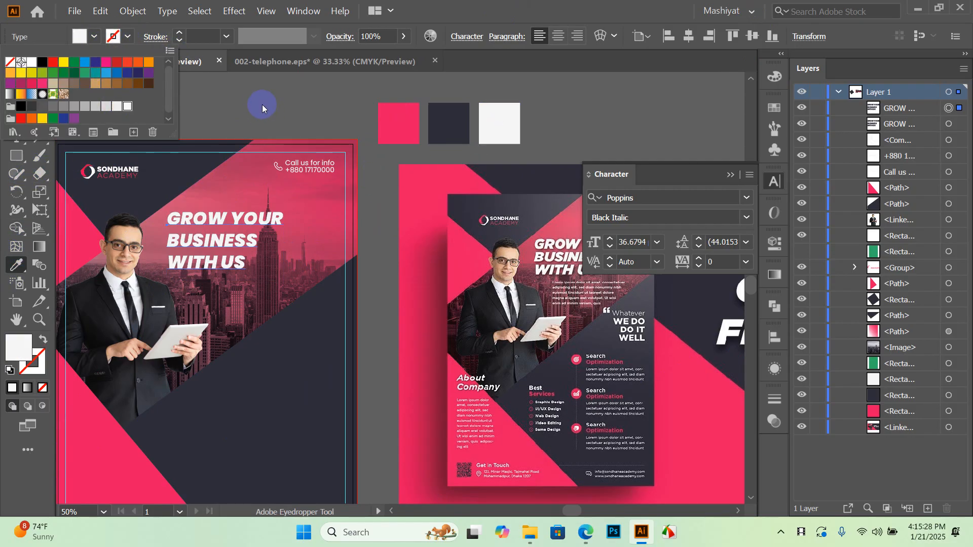
click(263, 104)
scroll(192, 234, up, 2)
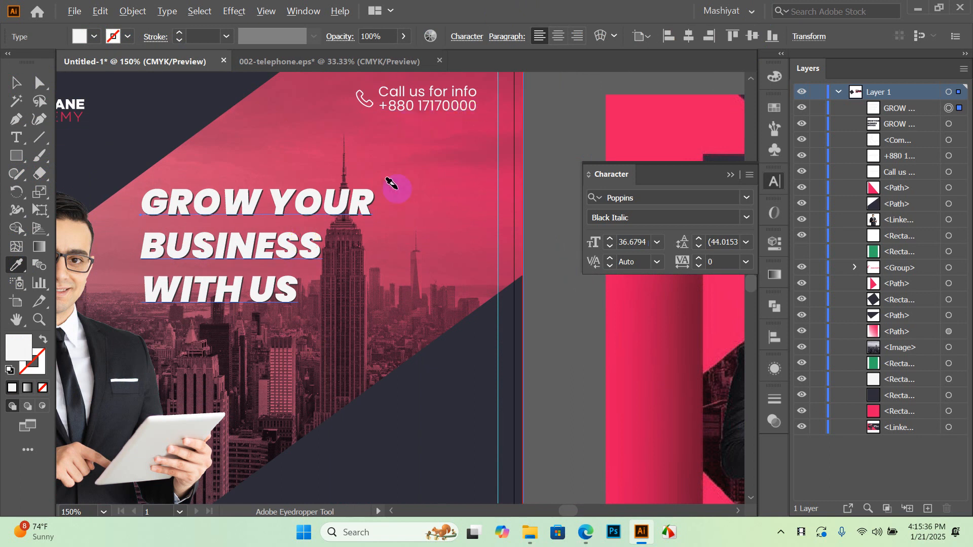
scroll(388, 195, up, 3)
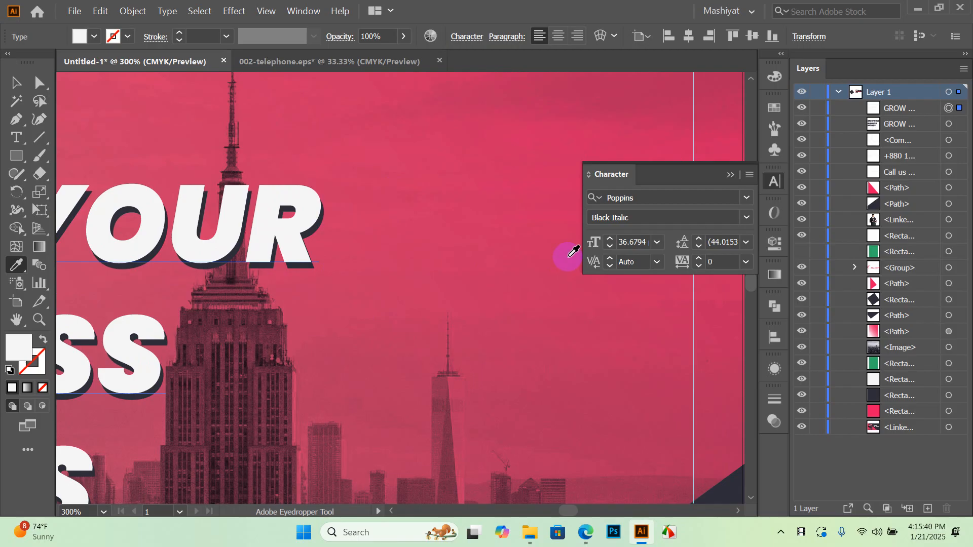
key(ctrl+1)
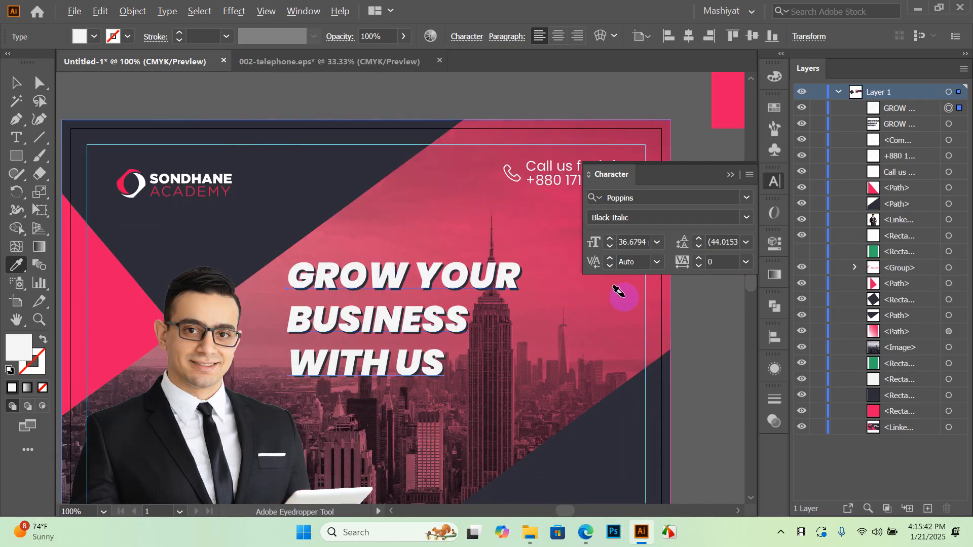
click(476, 106)
key(ctrl+z)
click(14, 83)
click(321, 125)
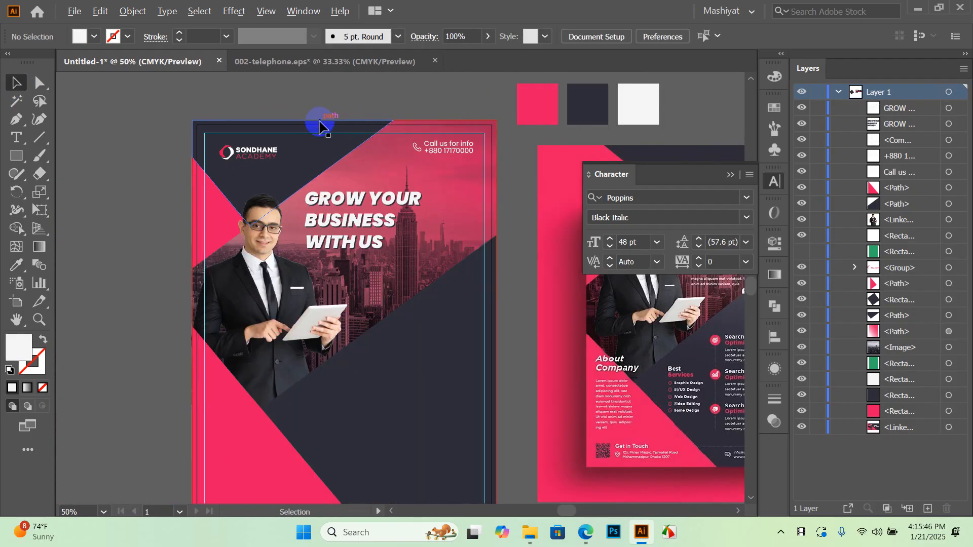
scroll(337, 264, up, 1)
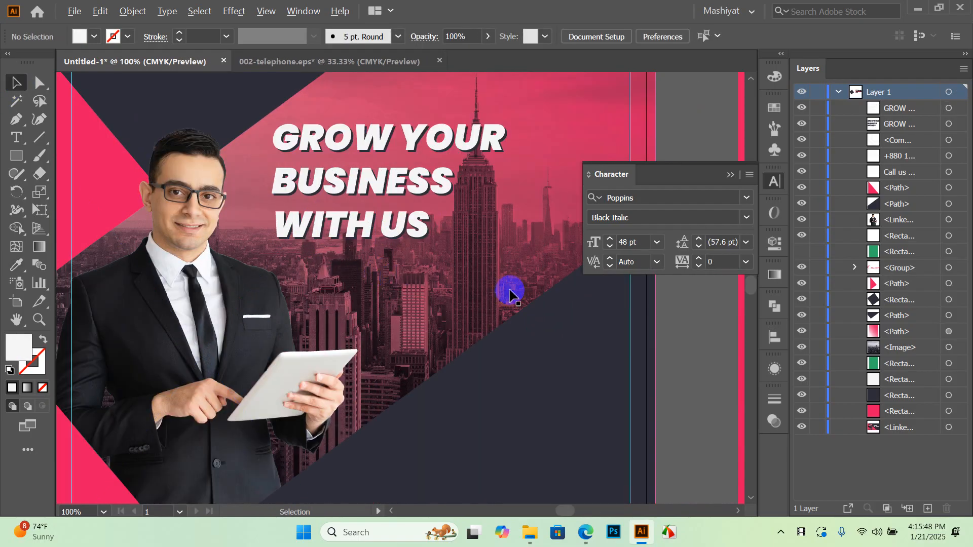
scroll(336, 145, up, 2)
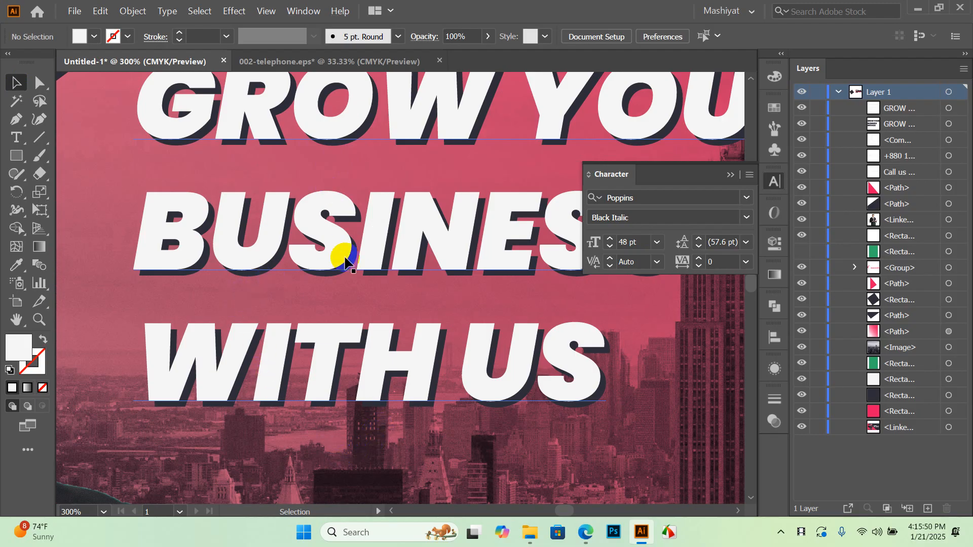
scroll(274, 298, down, 2)
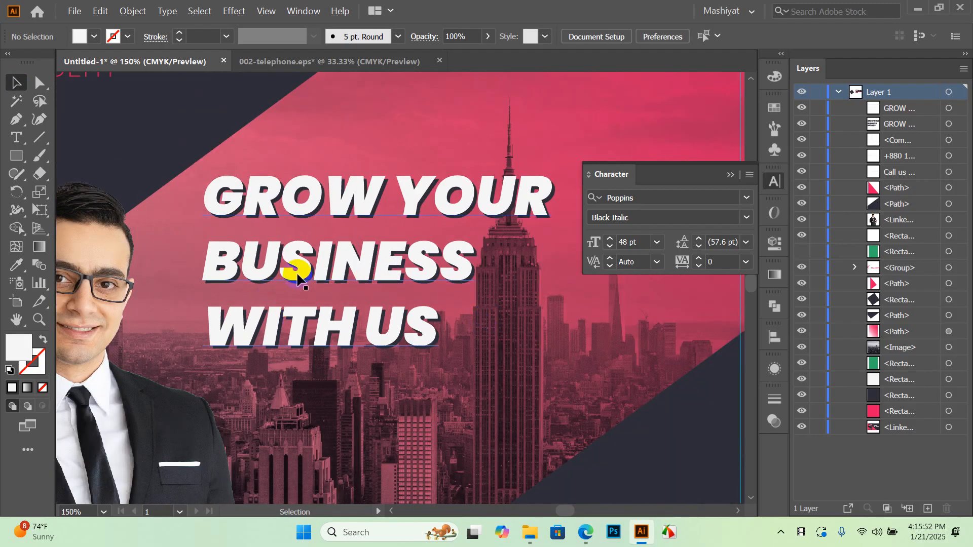
scroll(359, 339, down, 2)
scroll(360, 336, down, 2)
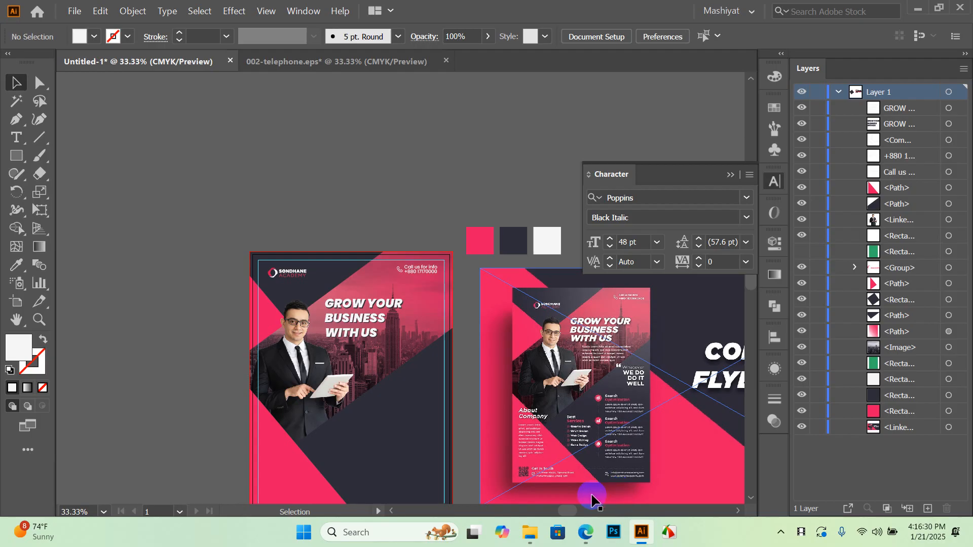
scroll(339, 341, up, 3)
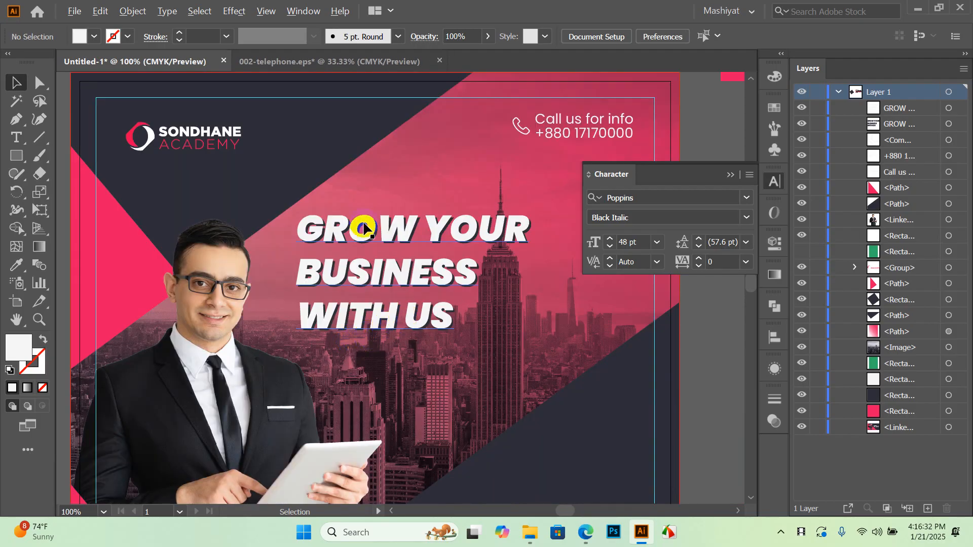
scroll(359, 225, down, 1)
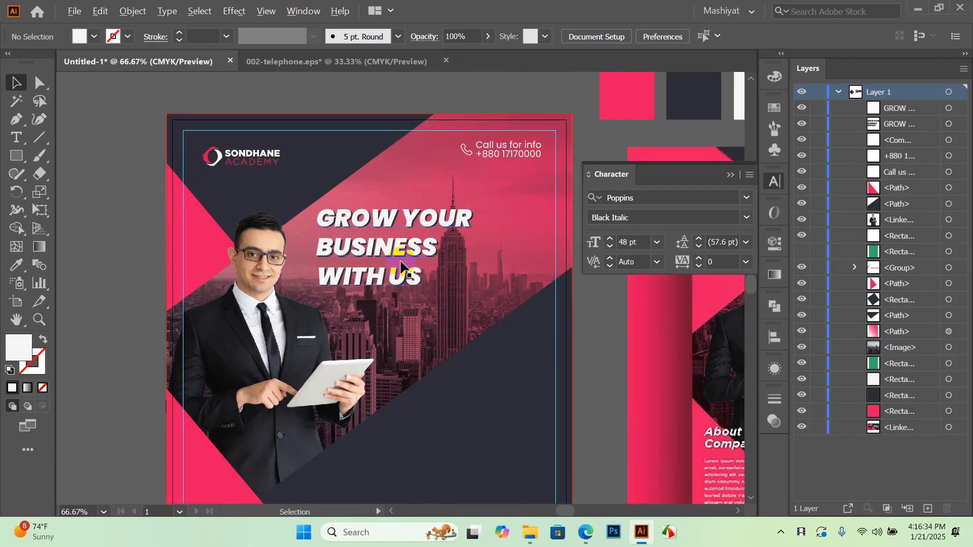
scroll(400, 263, down, 1)
drag(547, 354, 365, 333)
scroll(531, 289, up, 3)
scroll(531, 292, down, 3)
drag(313, 311, 364, 319)
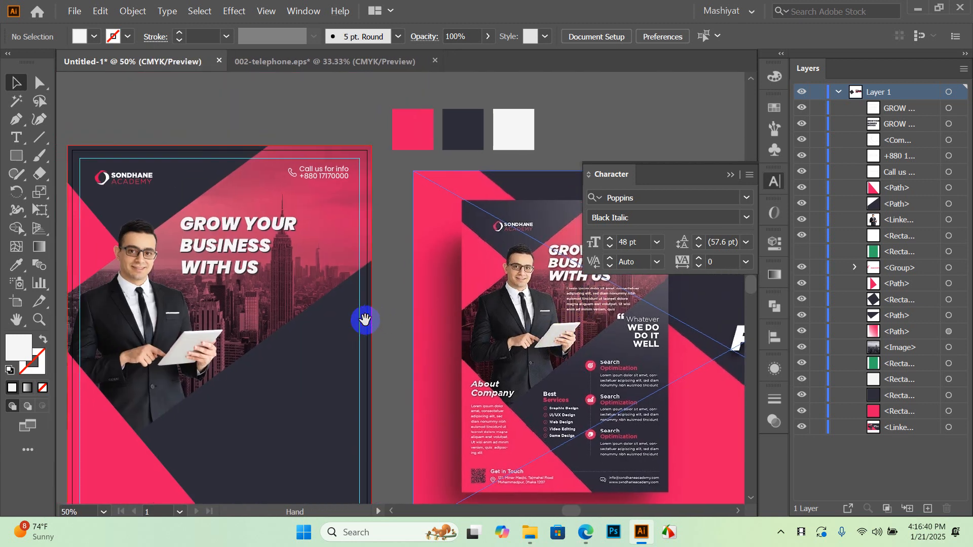
drag(299, 319, 283, 293)
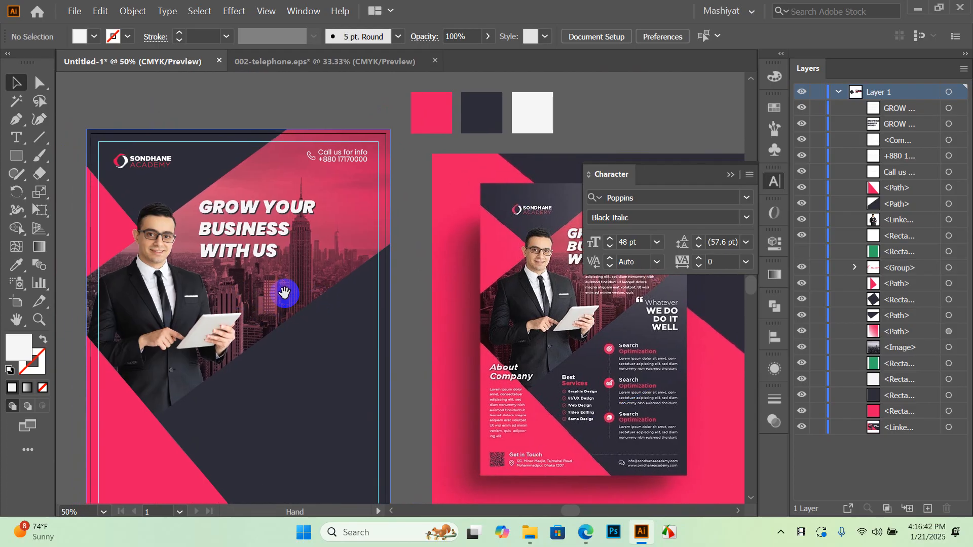
scroll(264, 274, down, 2)
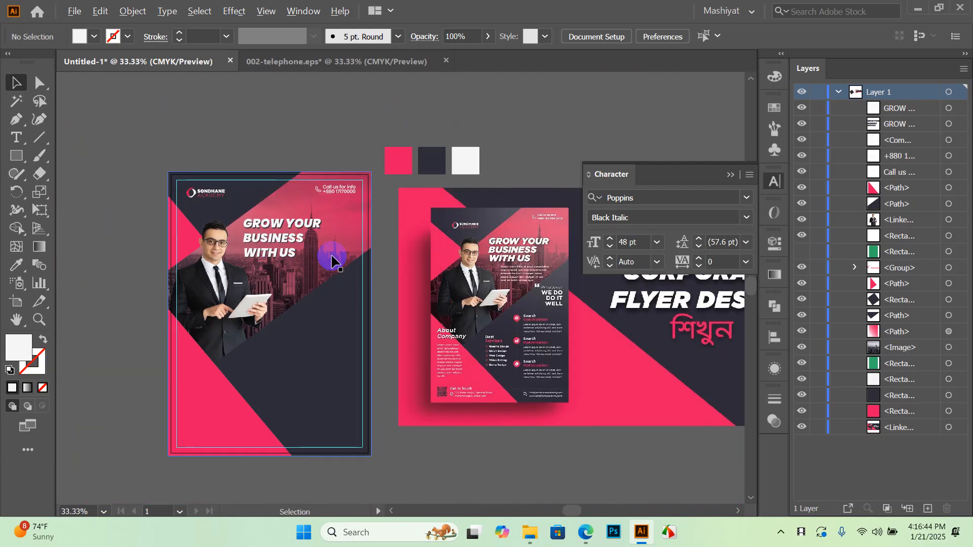
scroll(522, 223, up, 1)
scroll(522, 283, up, 3)
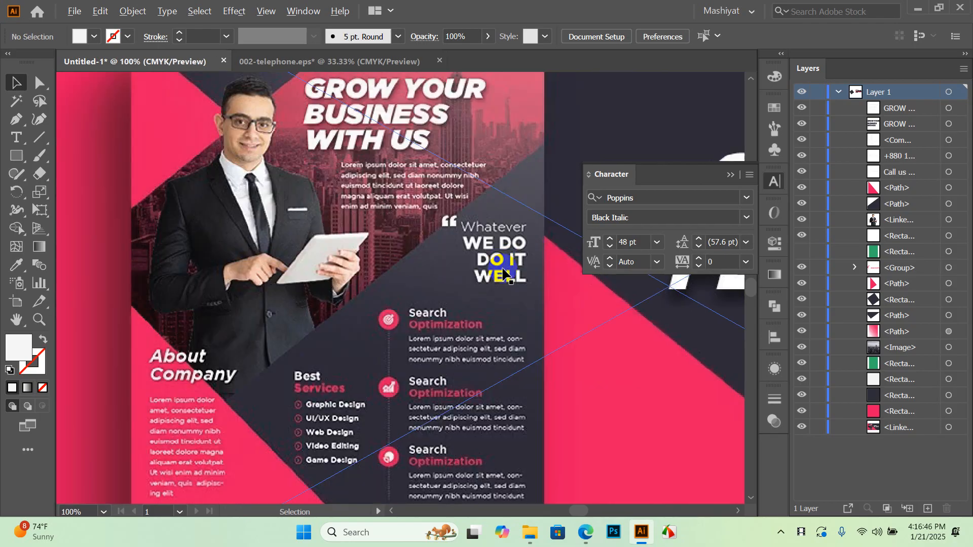
drag(460, 276, 446, 363)
Create an 18 pt text object beside the flyer and type 'Whatever WE DO DO IT WELL'
click(21, 144)
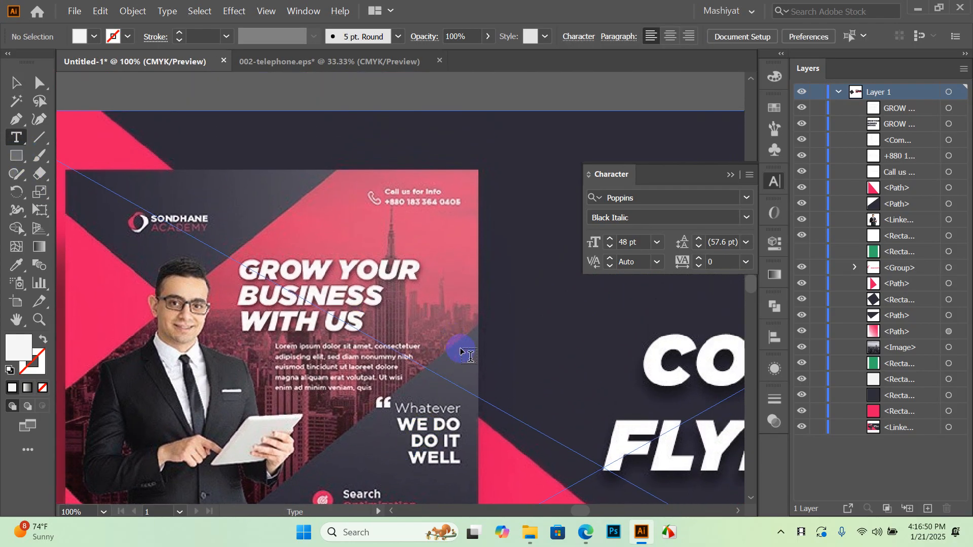
click(656, 243)
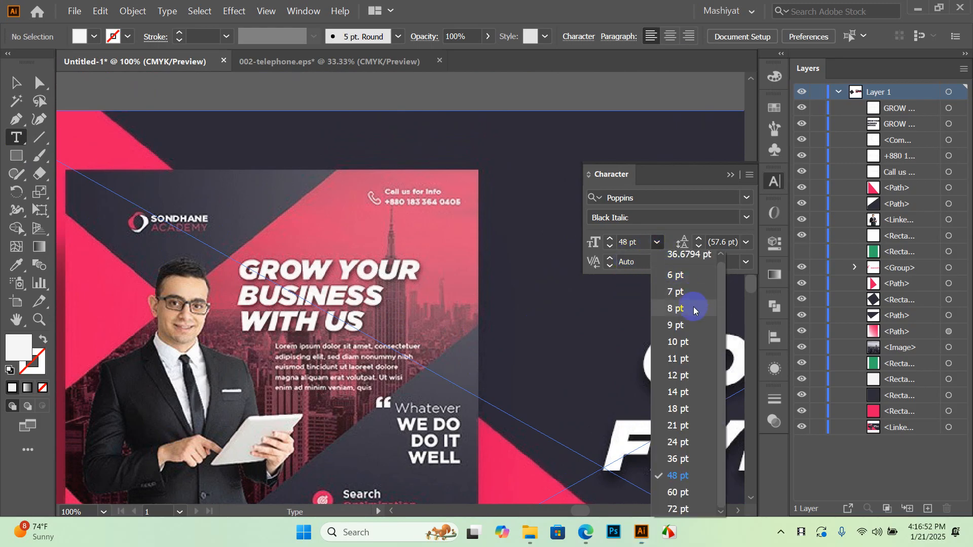
click(679, 408)
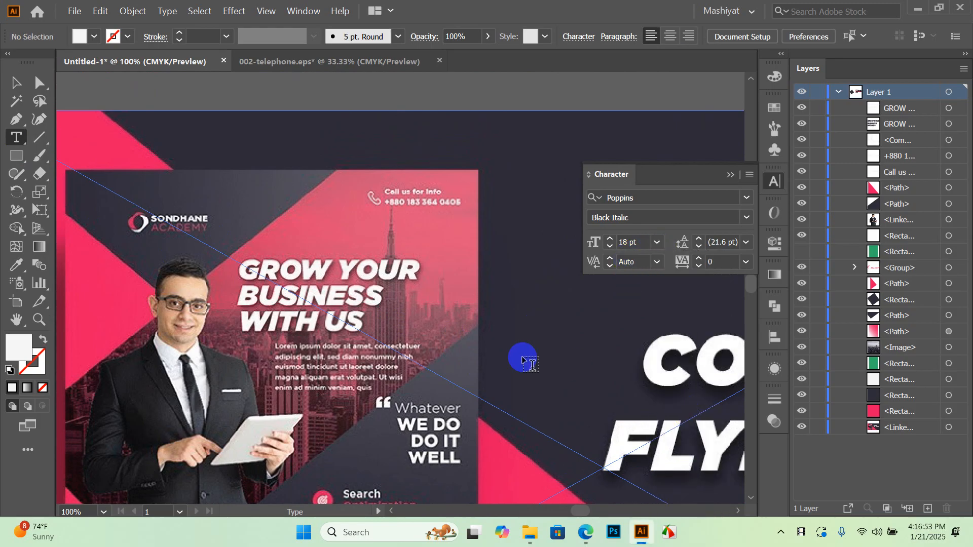
click(493, 314)
key(Caps_Lock)
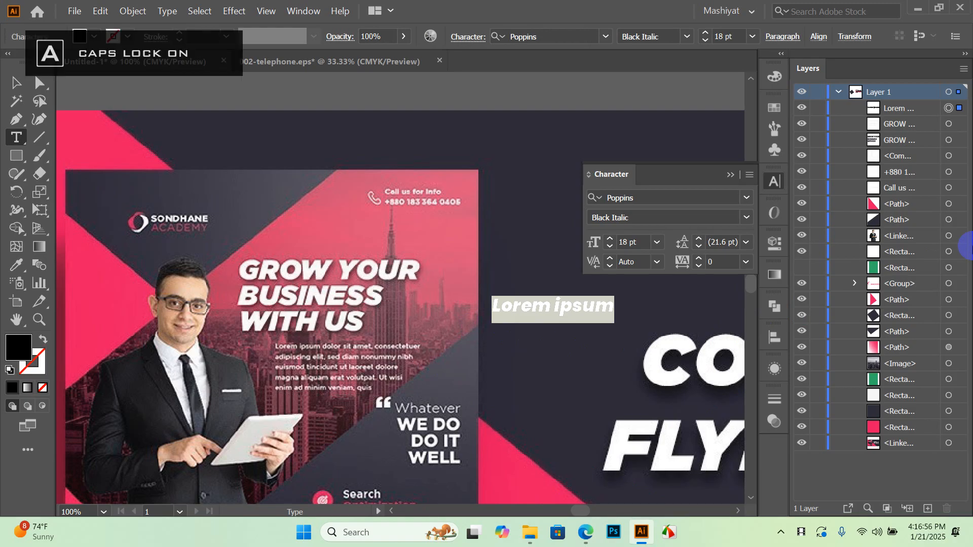
key(Caps_Lock)
text(WELL)
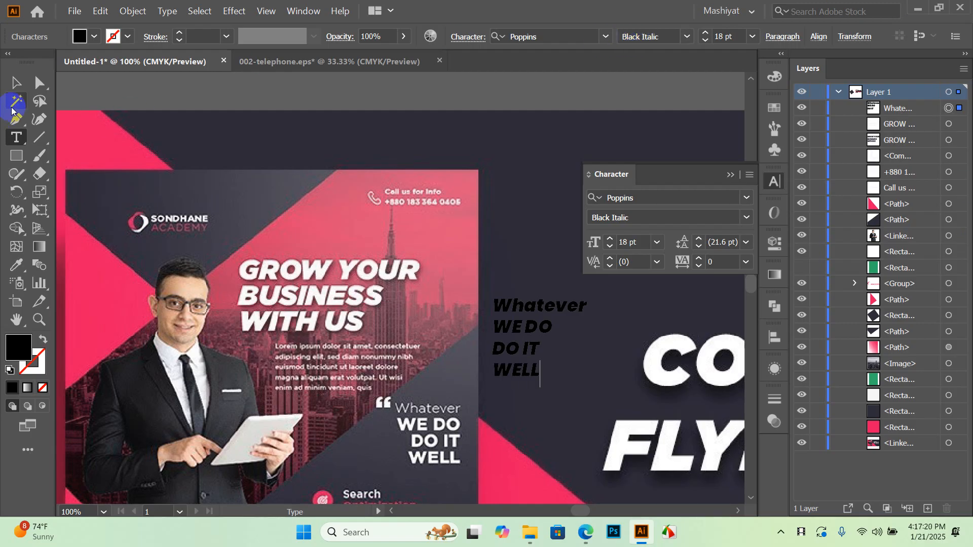
Set the word 'Whatever' to the Regular weight
click(544, 384)
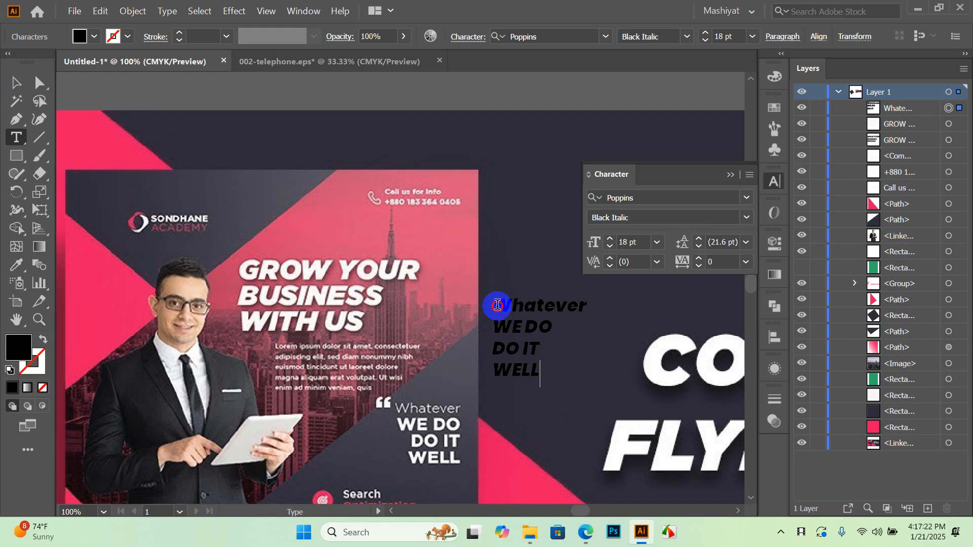
drag(495, 306, 610, 306)
click(740, 232)
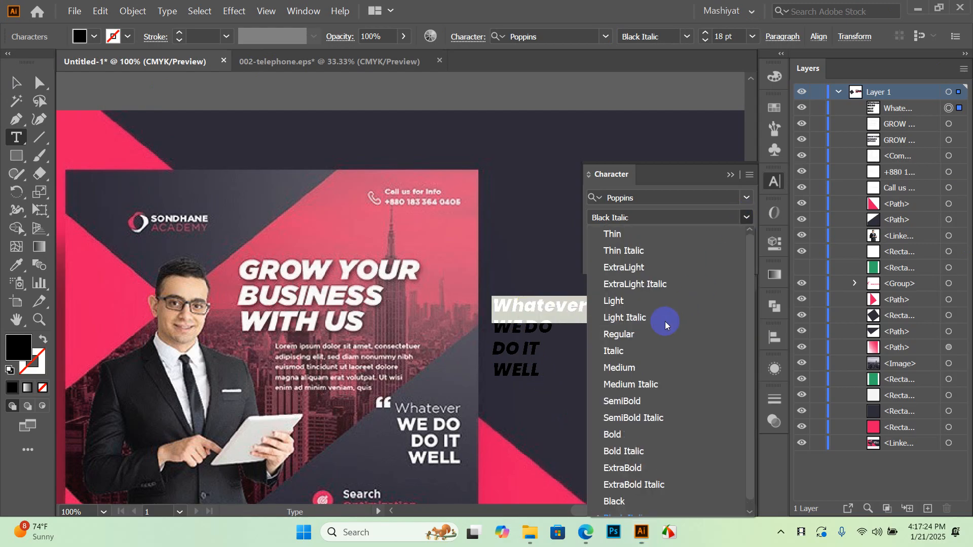
click(619, 334)
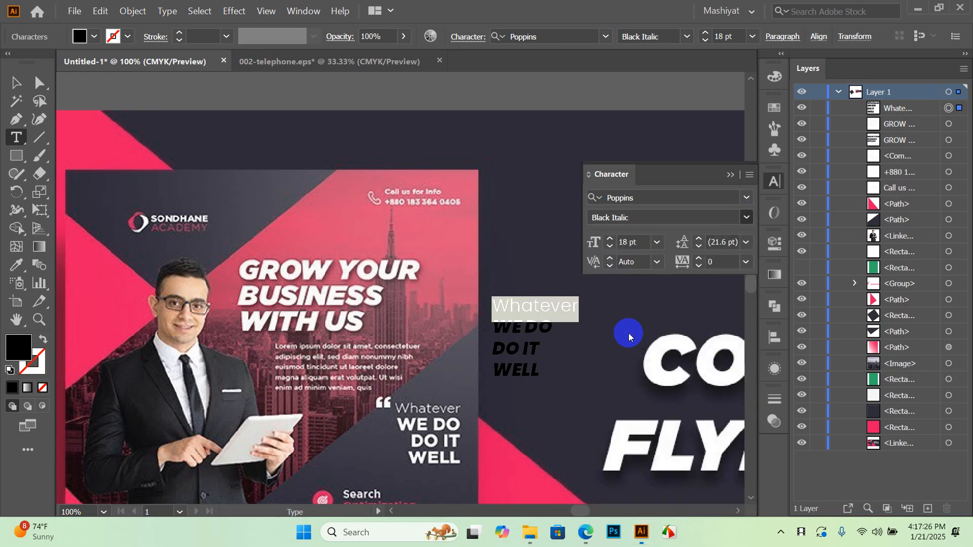
Set the 'WE DO DO IT WELL' lines to Poppins Black
click(519, 332)
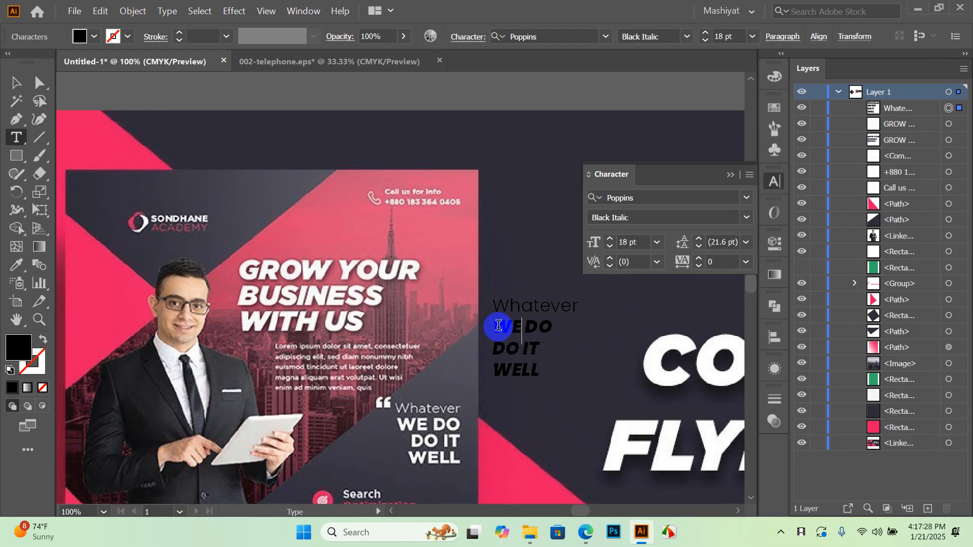
drag(500, 327, 541, 371)
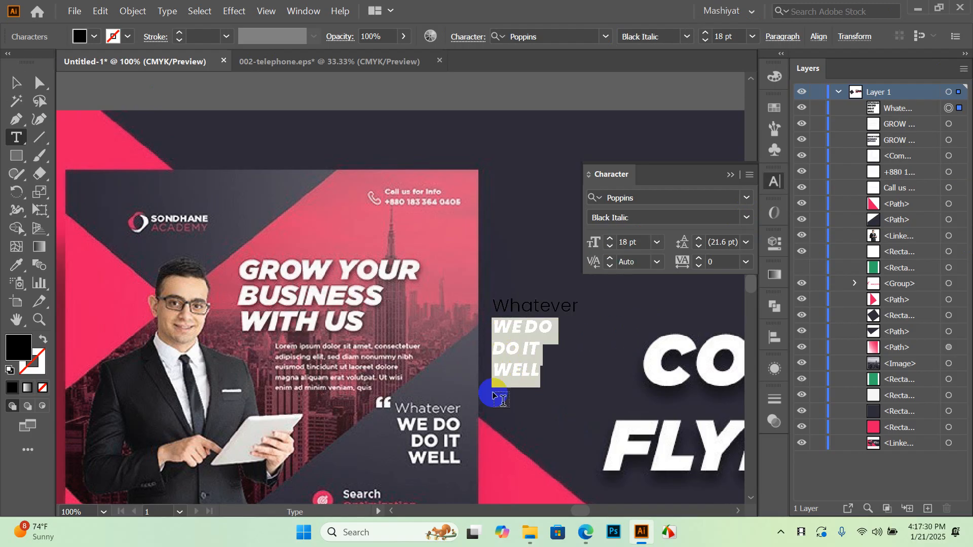
click(745, 218)
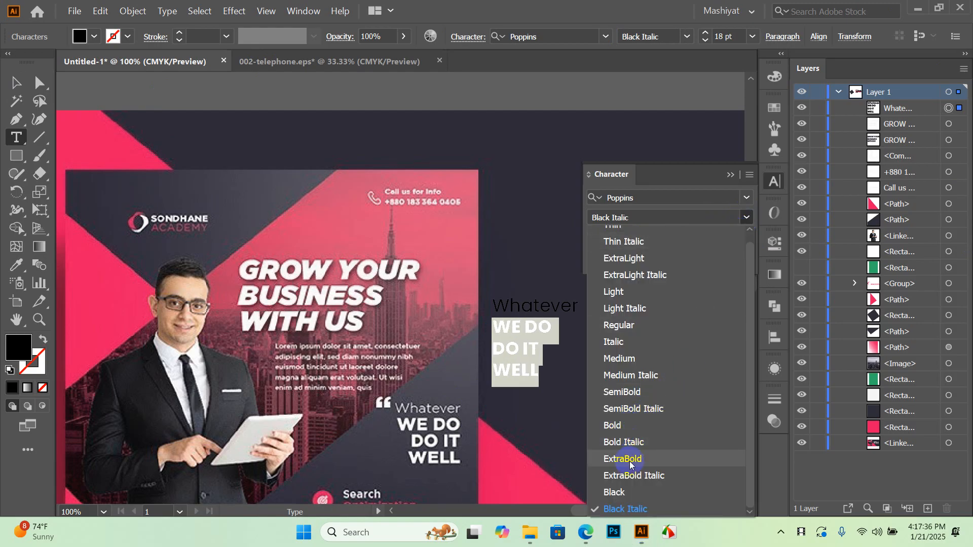
click(628, 493)
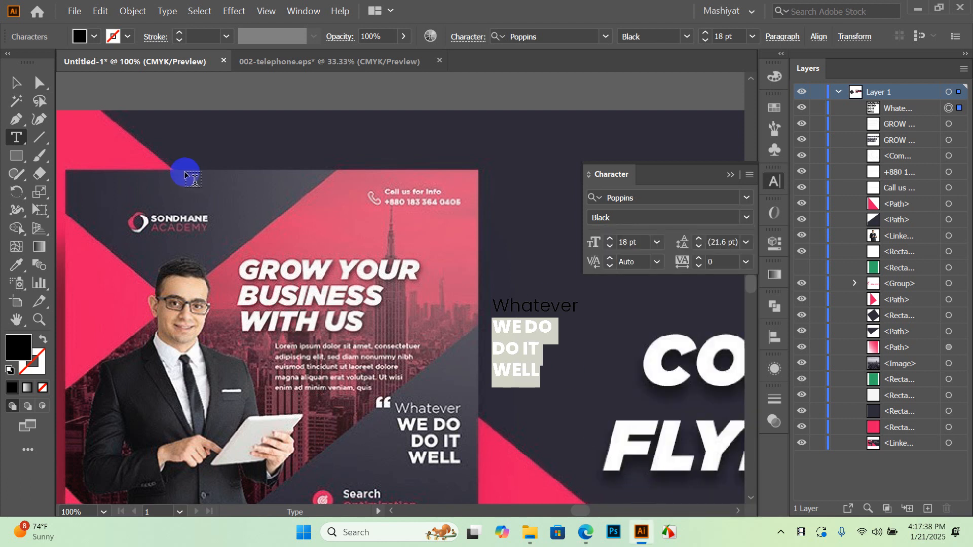
click(16, 83)
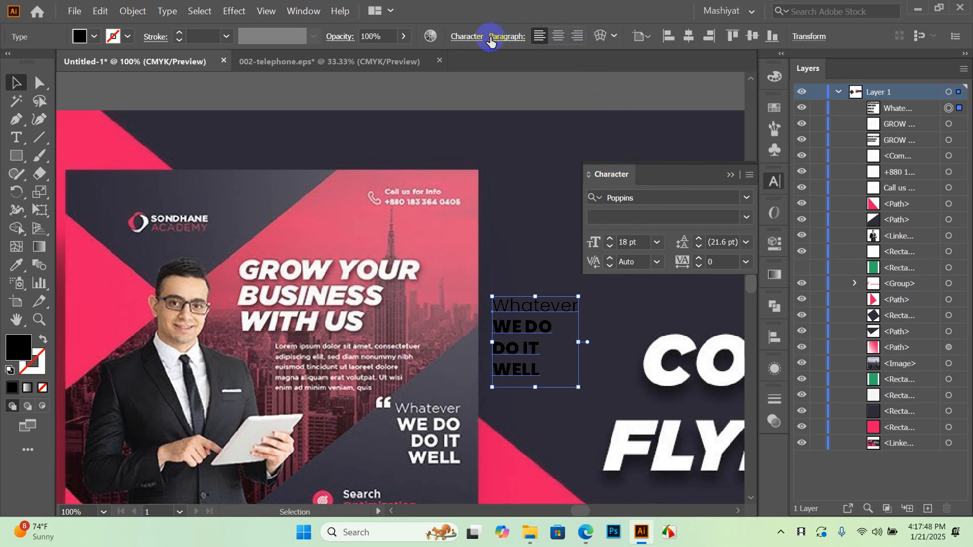
Right-align the quote text and shift it further right beside the flyer
click(578, 36)
drag(449, 333, 520, 333)
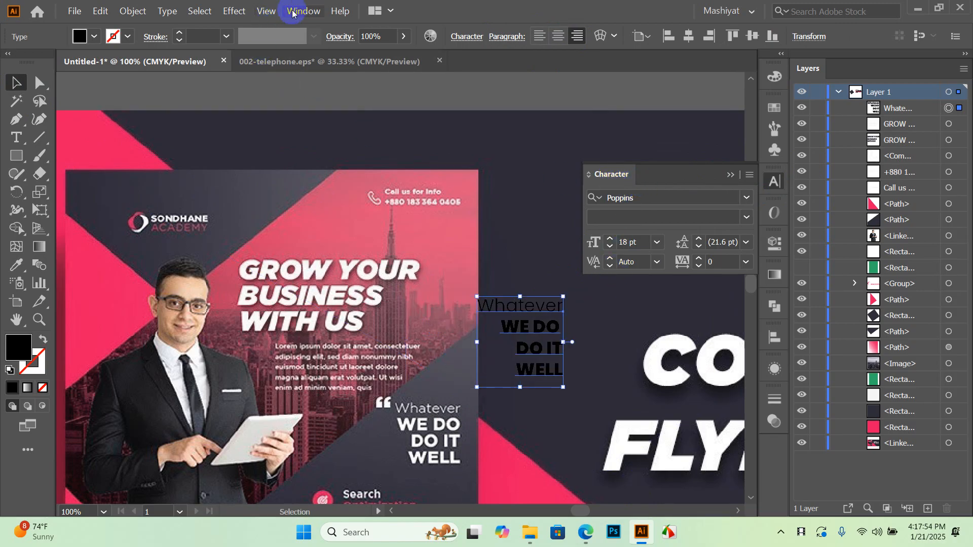
click(303, 11)
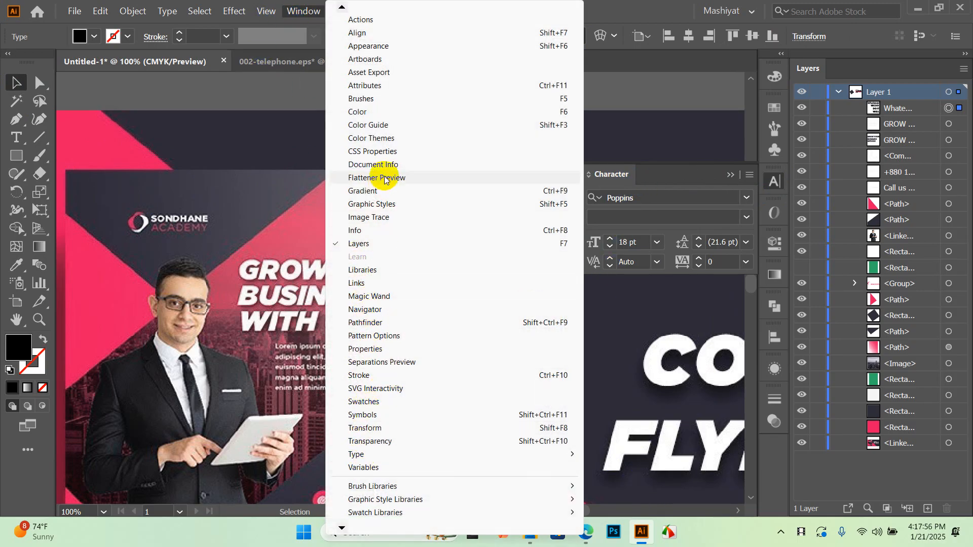
mouse_move(338, 525)
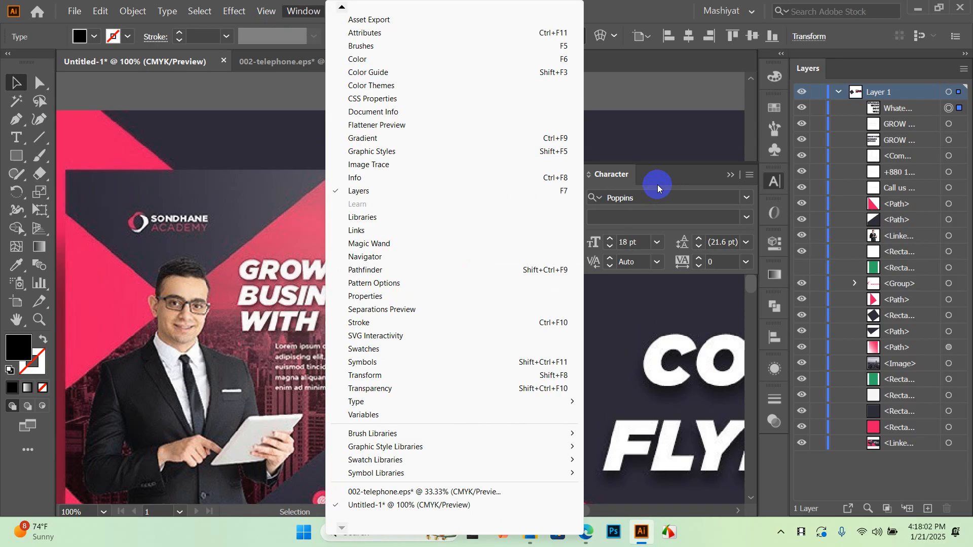
click(622, 179)
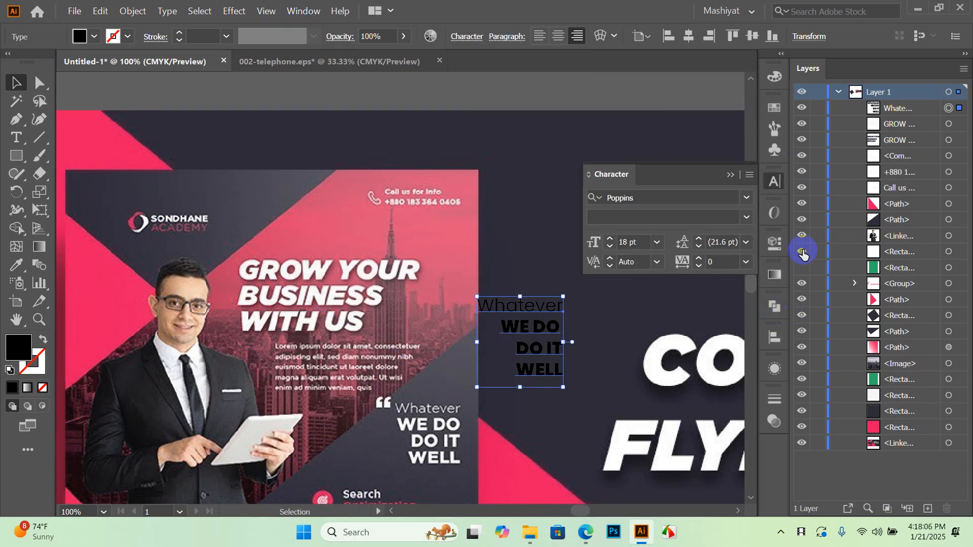
click(777, 245)
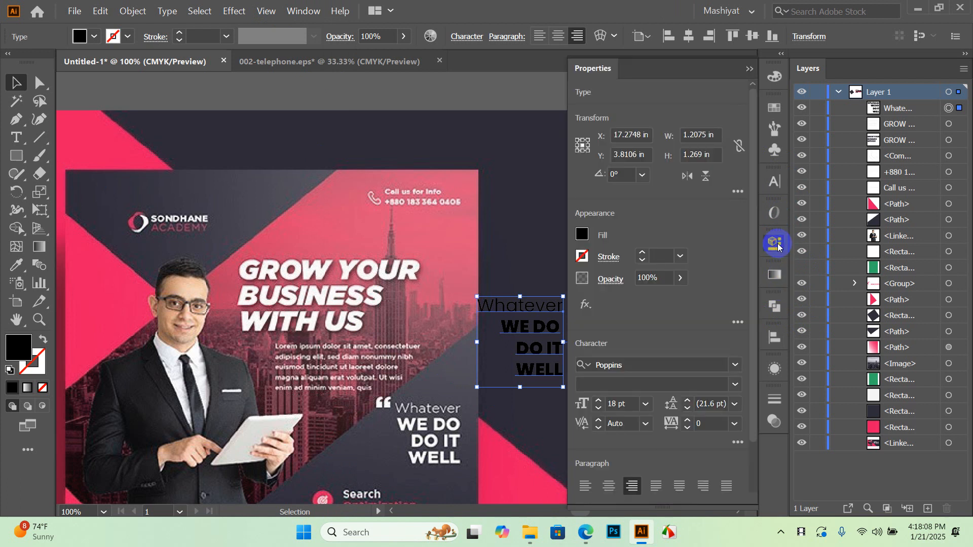
click(777, 244)
click(775, 399)
click(775, 399)
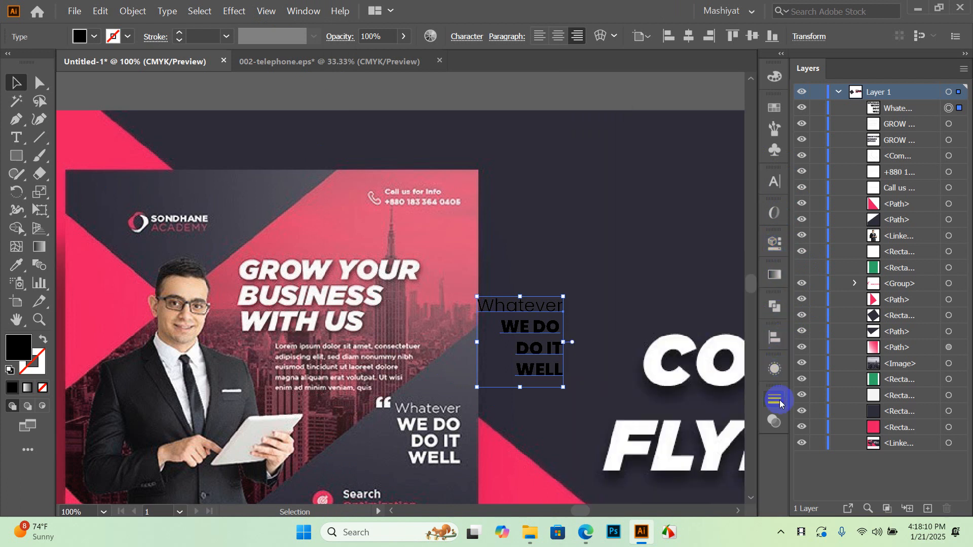
Open the Paragraph panel, dock it next to Character, and keep the quote right-aligned
click(301, 8)
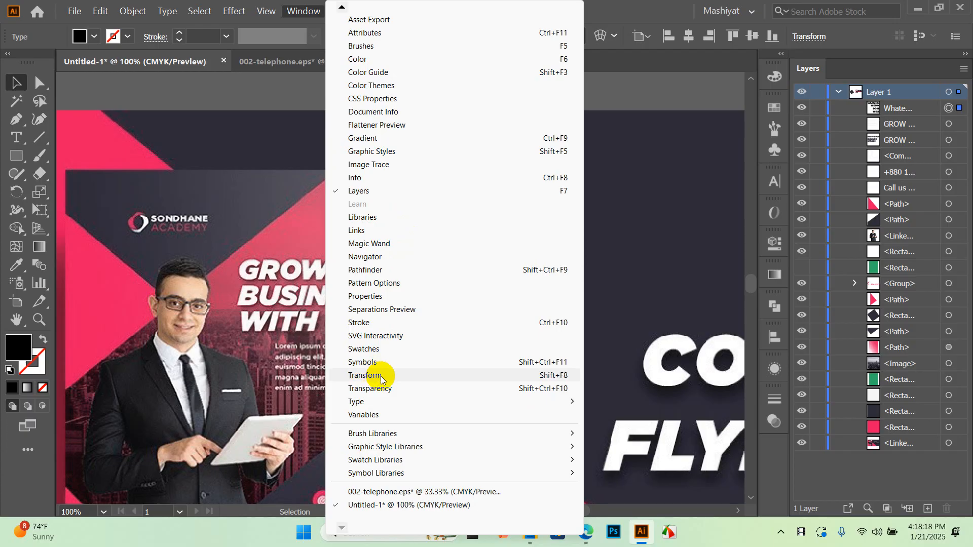
mouse_move(391, 400)
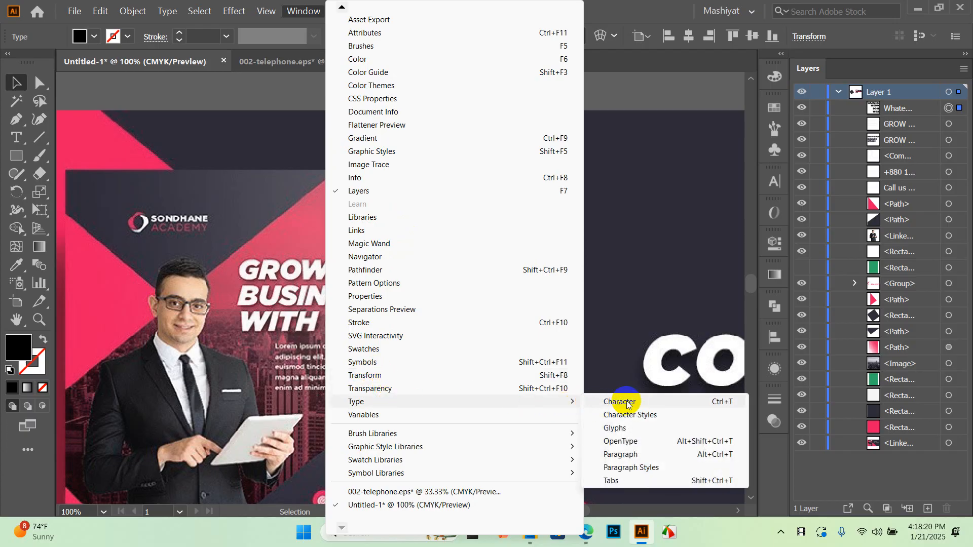
click(647, 454)
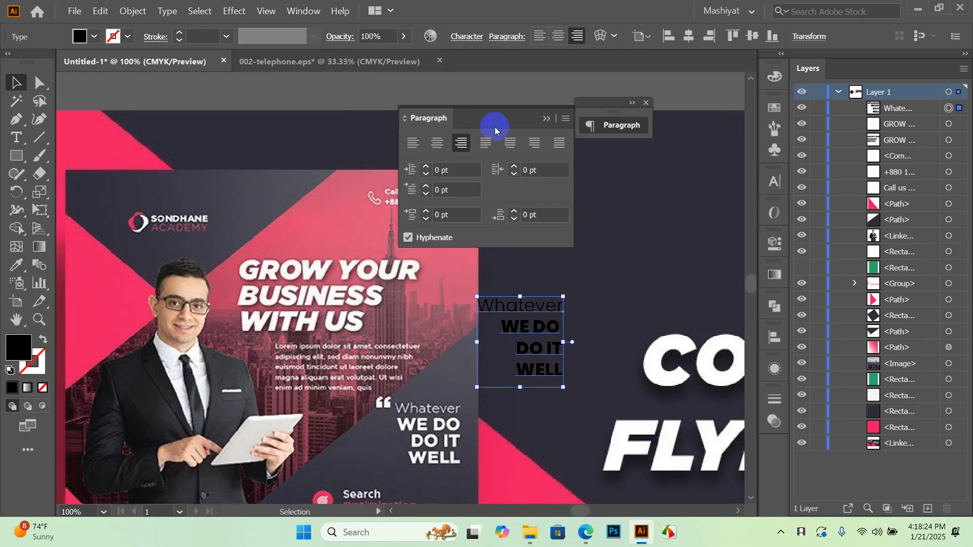
drag(424, 120, 779, 181)
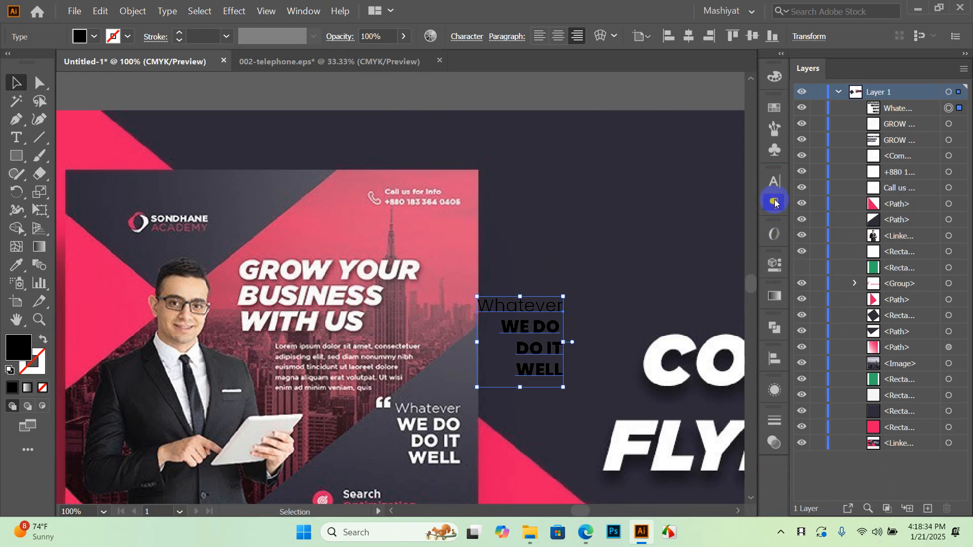
click(774, 203)
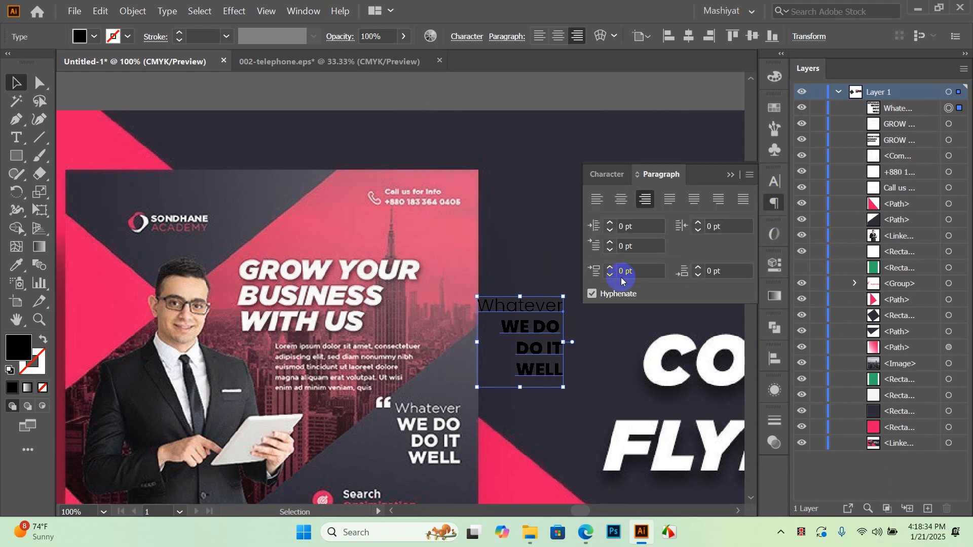
click(602, 200)
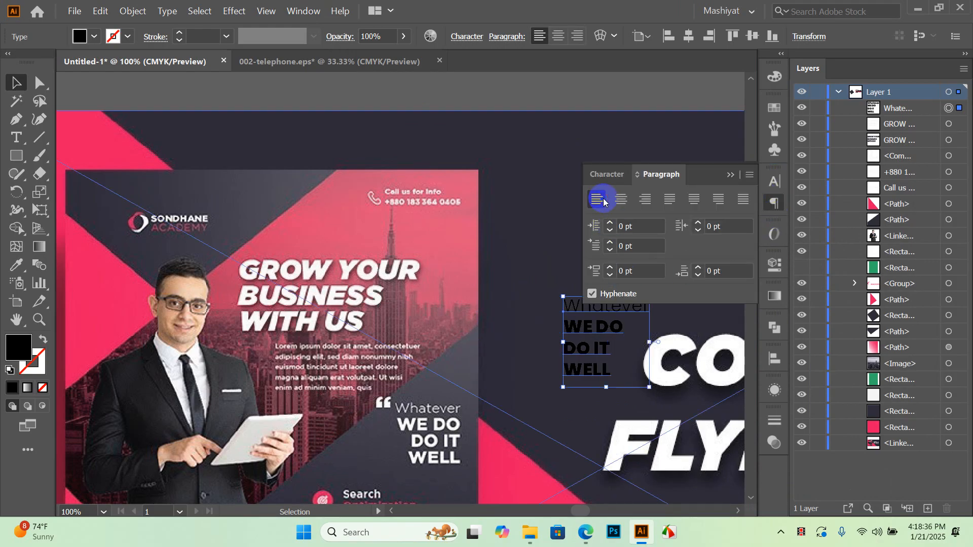
click(645, 199)
Fill the quote text white and move it onto the left flyer
scroll(513, 165, down, 4)
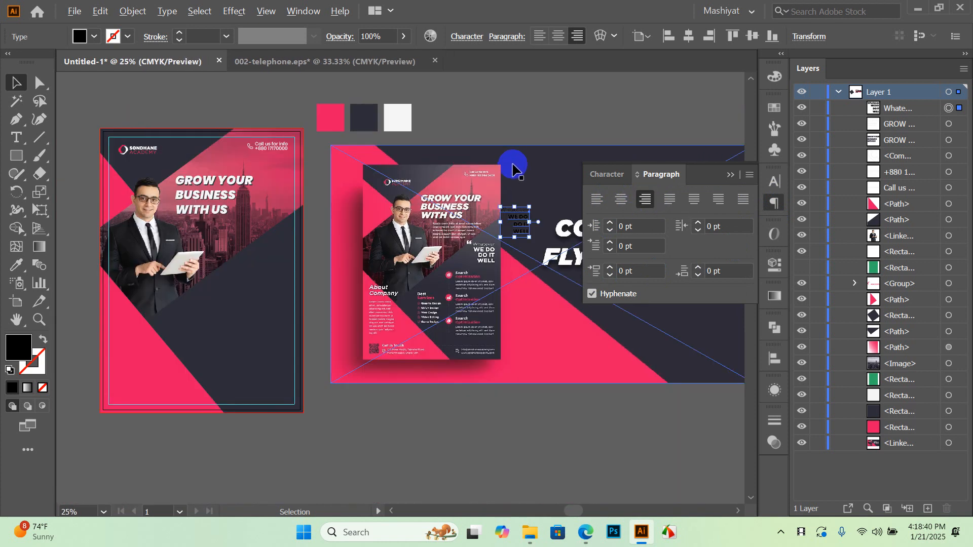
click(93, 38)
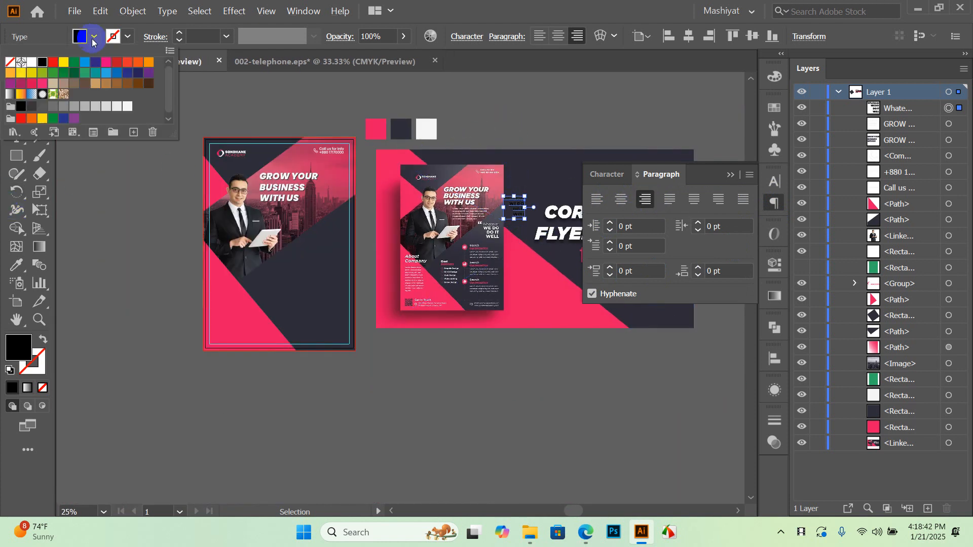
click(127, 108)
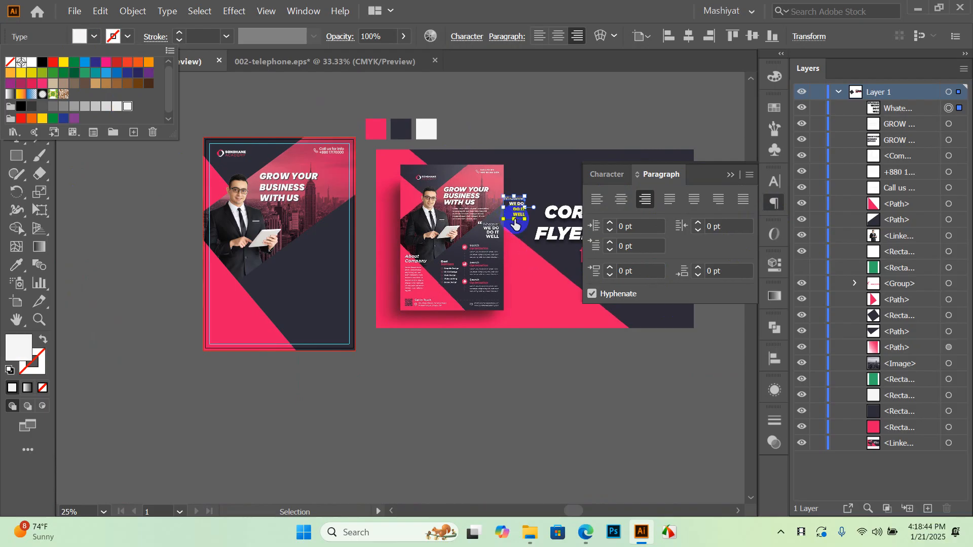
click(496, 174)
scroll(511, 203, up, 2)
drag(508, 214, 130, 249)
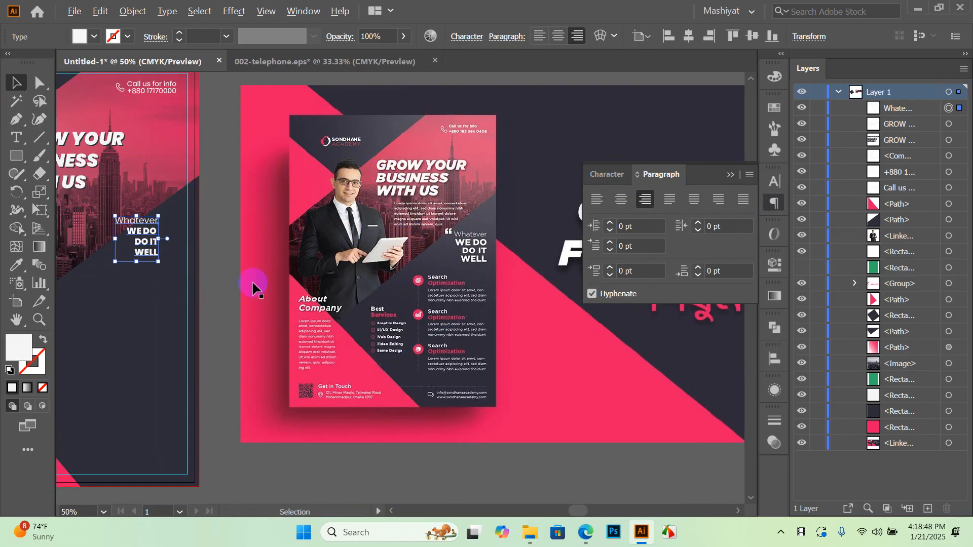
scroll(331, 276, down, 1)
scroll(172, 258, up, 2)
Resize the quote block, lower it onto the navy area, and start a quotation-mark text object
drag(314, 282, 204, 404)
click(167, 365)
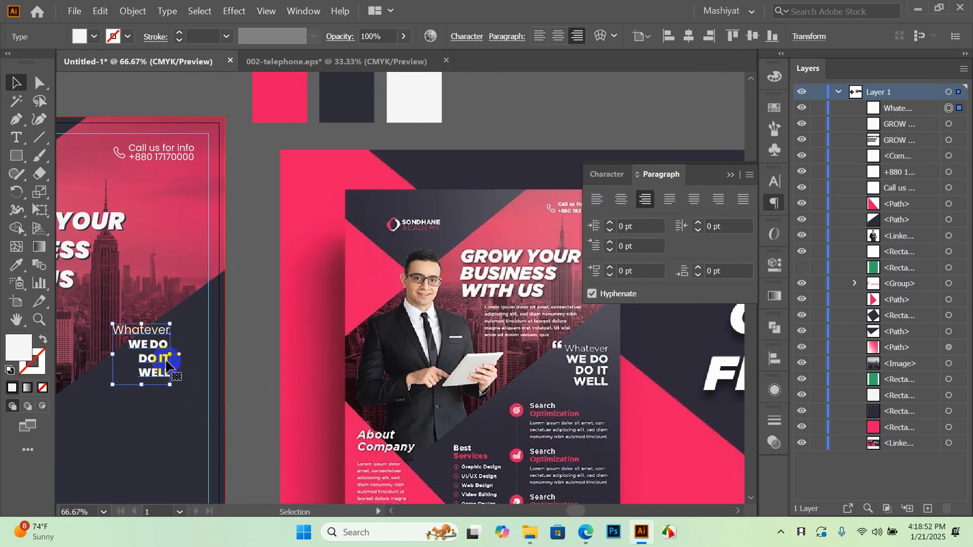
drag(161, 372, 208, 406)
drag(278, 395, 315, 296)
drag(219, 258, 369, 319)
scroll(313, 219, down, 2)
scroll(255, 262, up, 1)
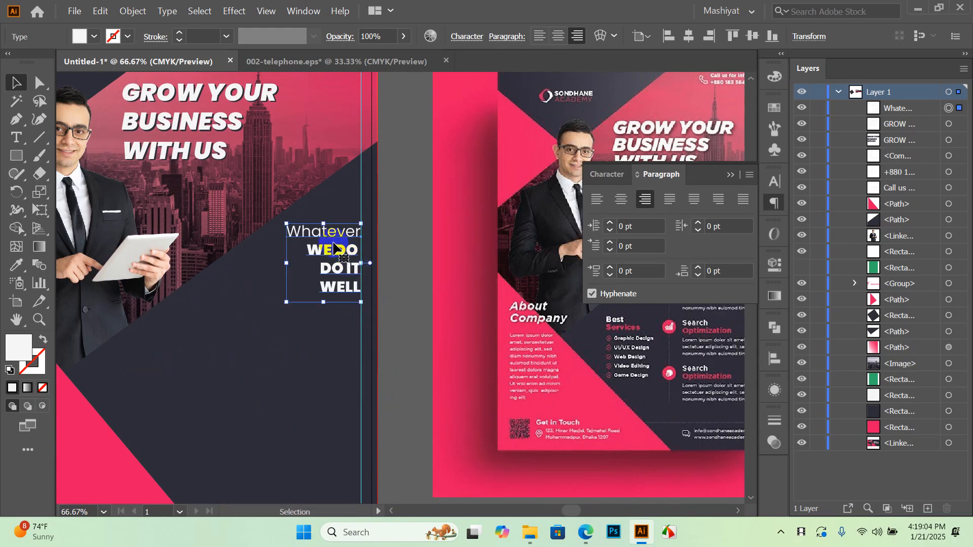
scroll(354, 206, down, 2)
drag(471, 260, 413, 276)
scroll(464, 248, up, 4)
scroll(471, 250, down, 1)
scroll(472, 249, down, 2)
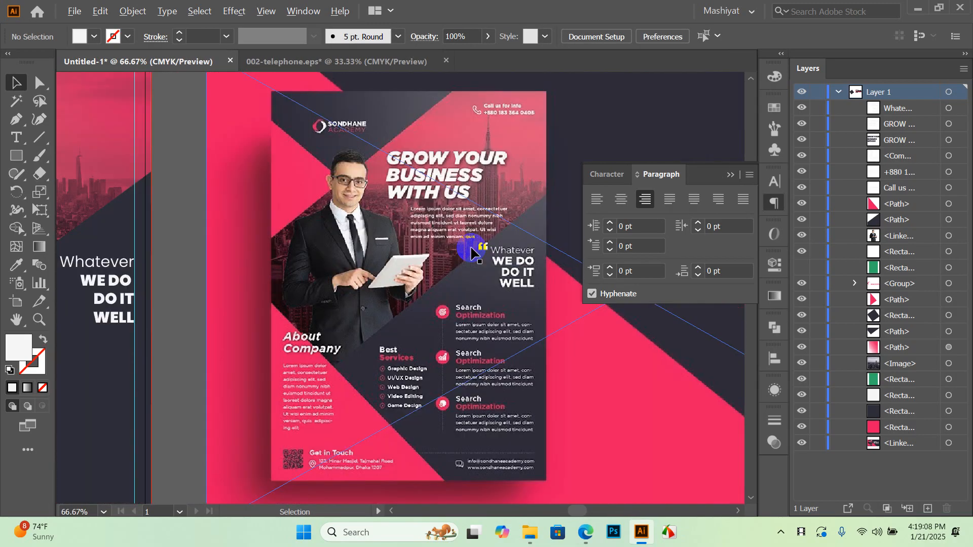
drag(243, 307, 289, 322)
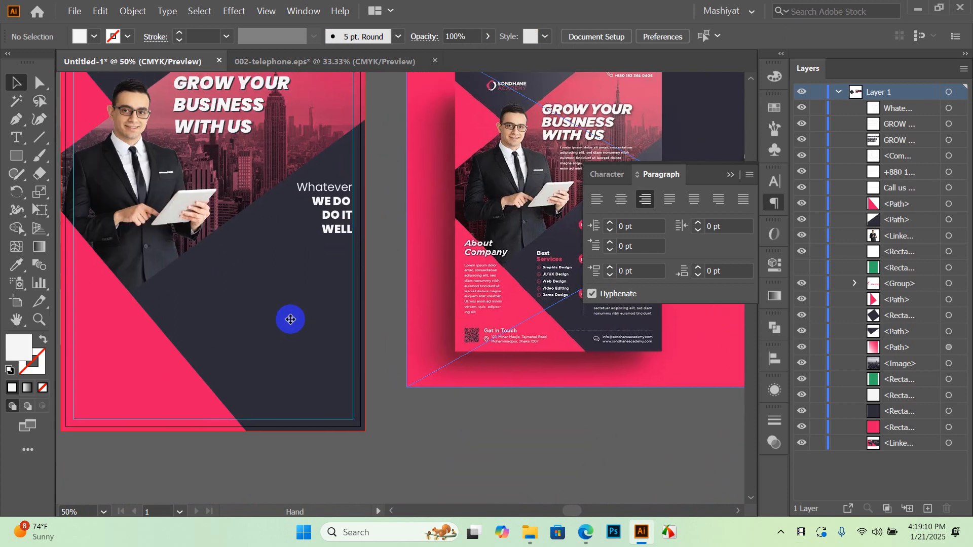
click(16, 137)
click(386, 425)
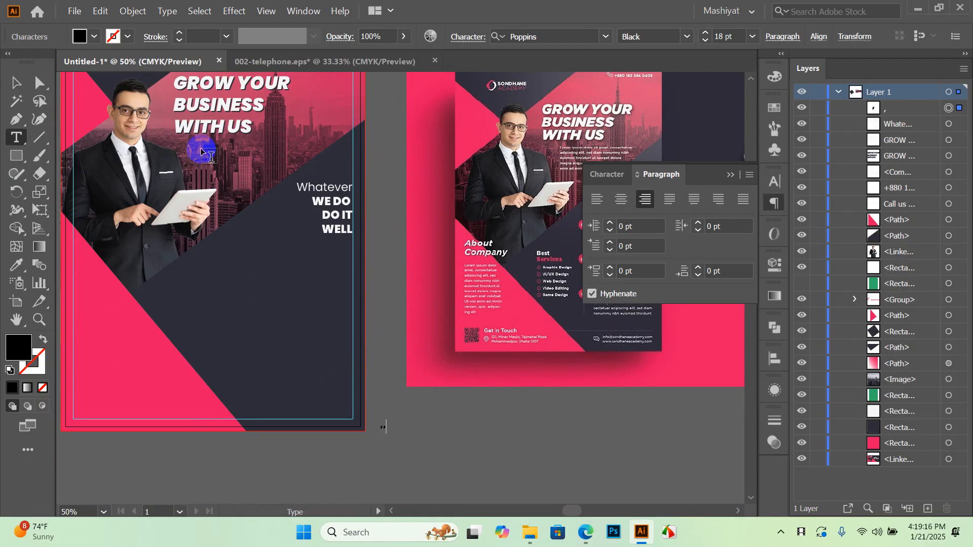
Set the quotation mark's font to Rockwell Extra Bold
click(16, 83)
scroll(376, 428, up, 5)
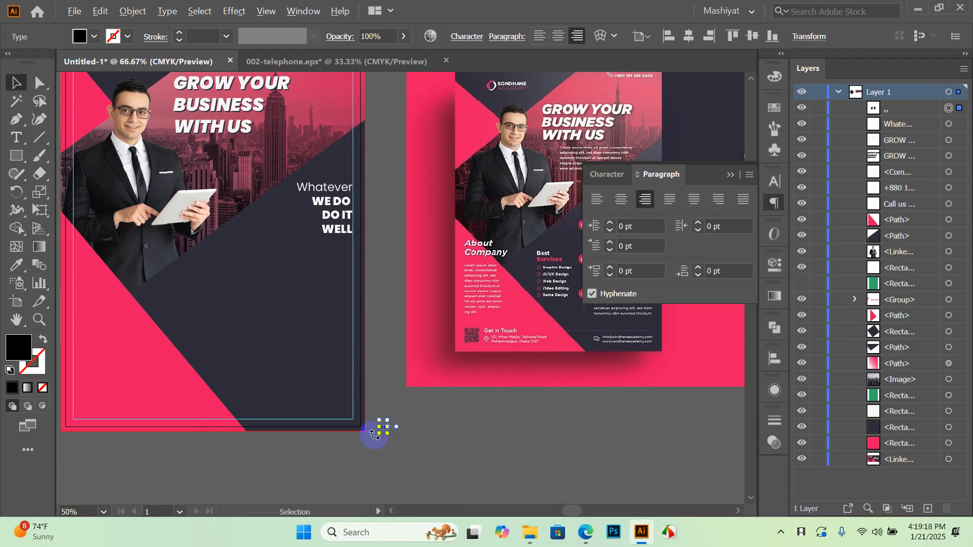
scroll(428, 403, down, 1)
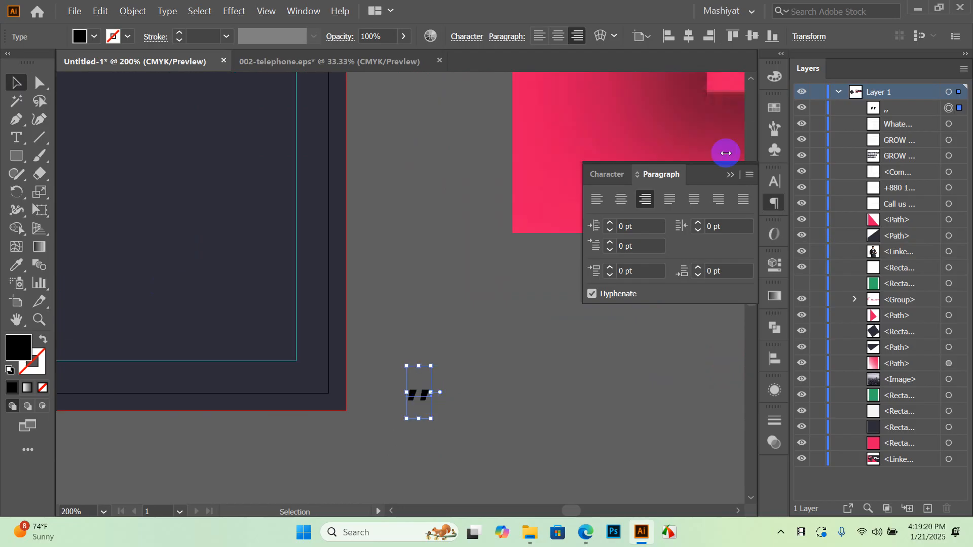
click(773, 181)
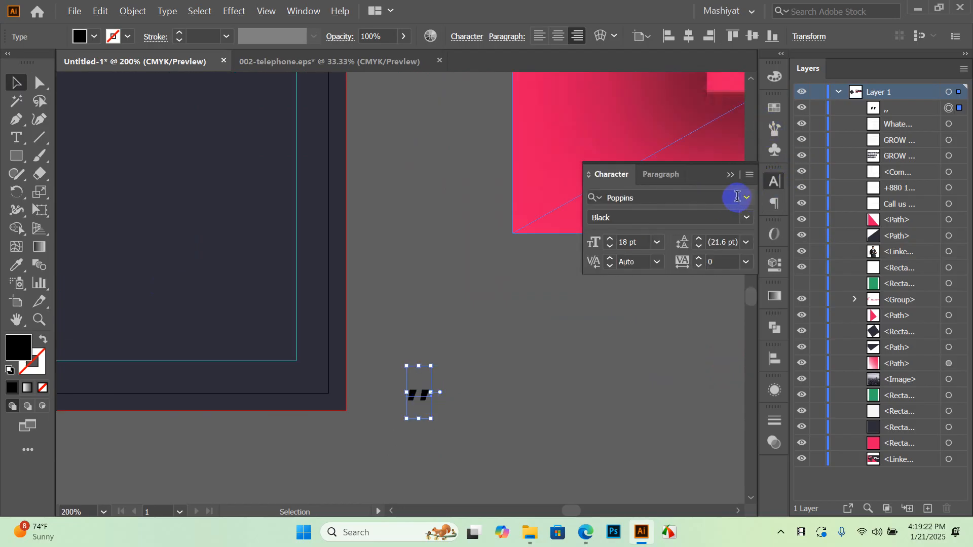
click(746, 199)
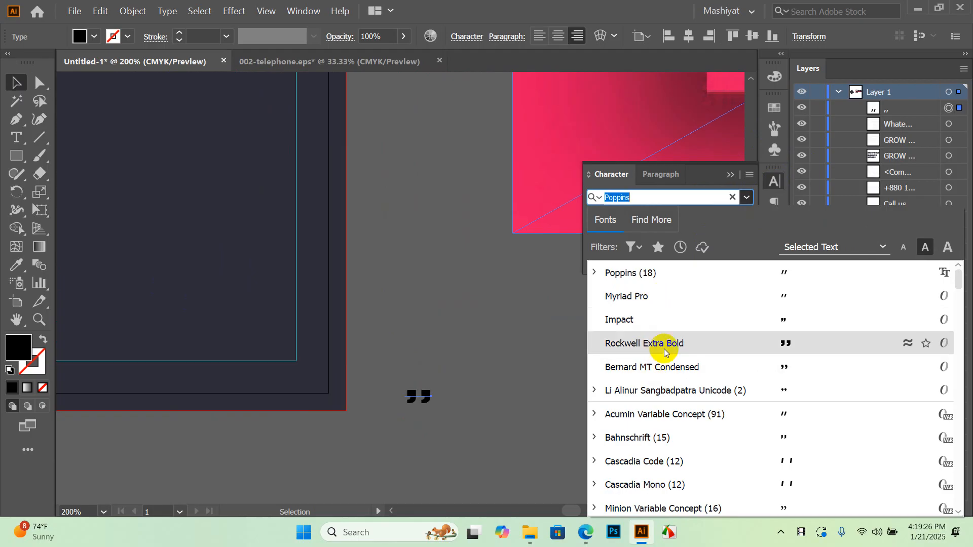
click(664, 352)
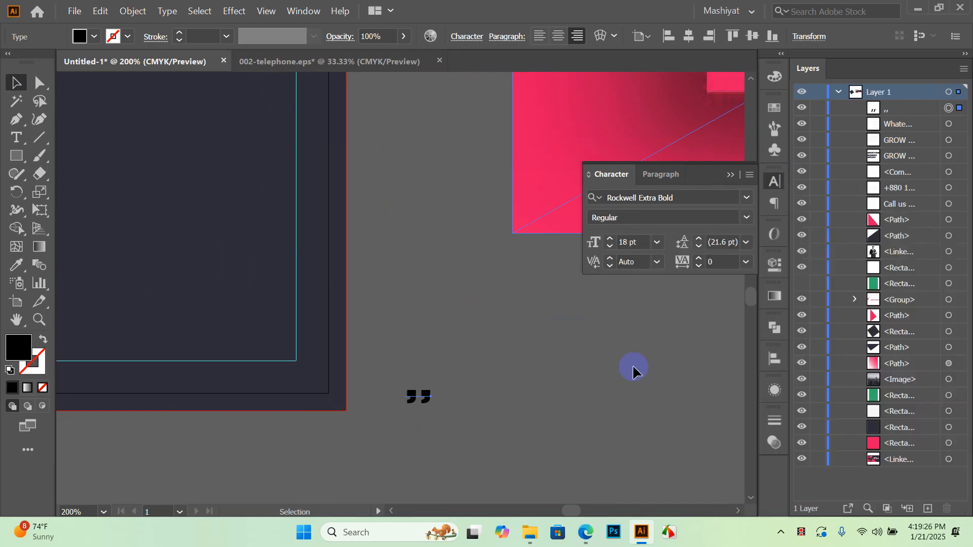
Rotate the quotation mark 180° into an opening quote and fill it white
click(412, 268)
scroll(428, 408, up, 3)
scroll(494, 387, down, 3)
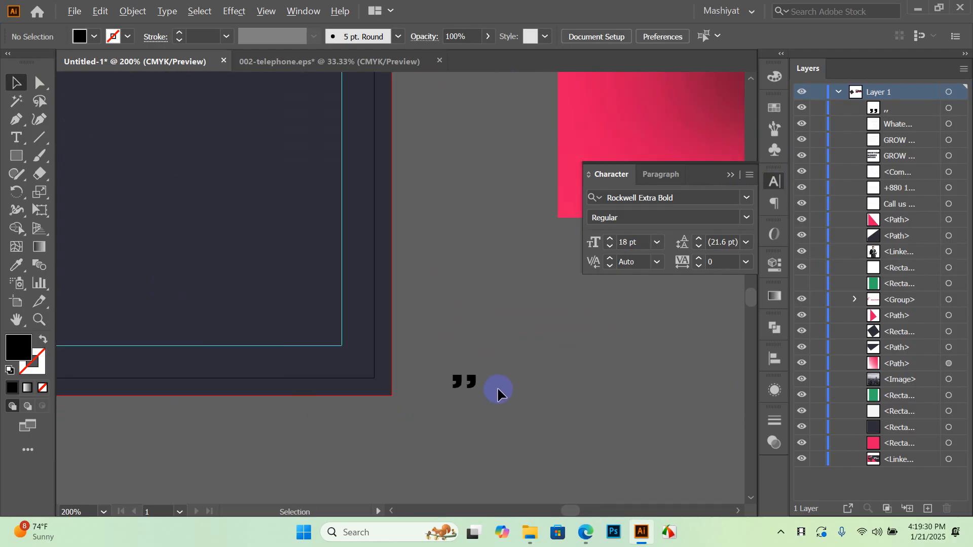
drag(410, 334, 411, 334)
drag(480, 349, 444, 409)
click(94, 36)
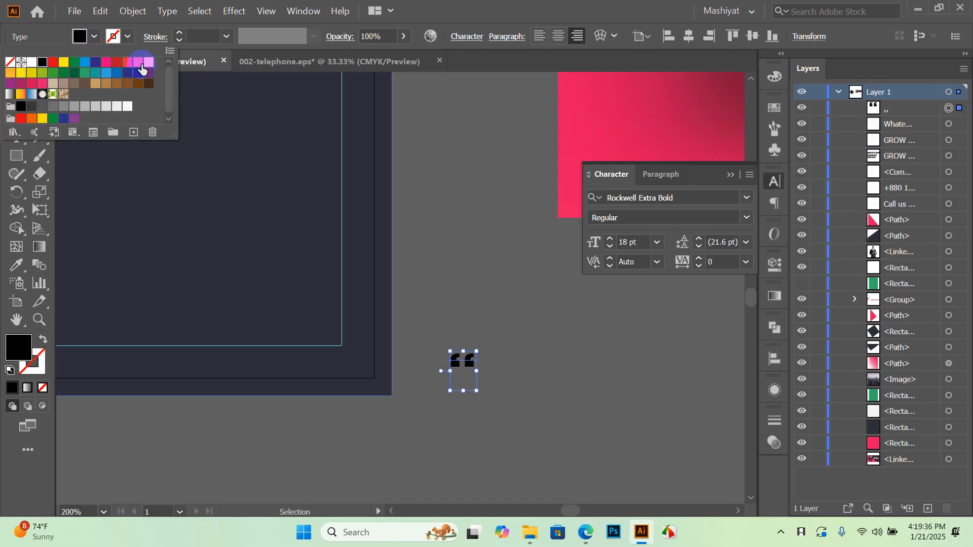
click(121, 107)
click(508, 374)
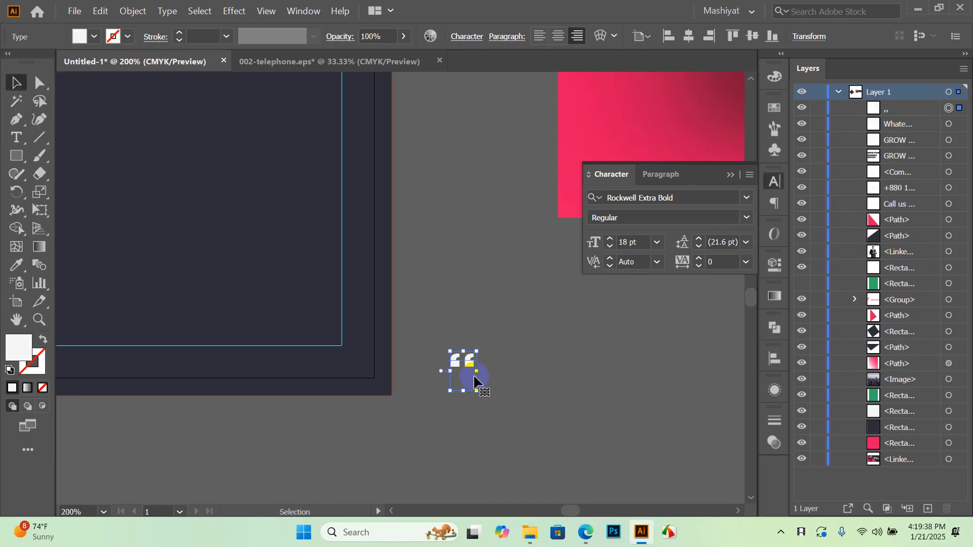
Convert the quotation mark to outlines with Create Outlines
right_click(466, 368)
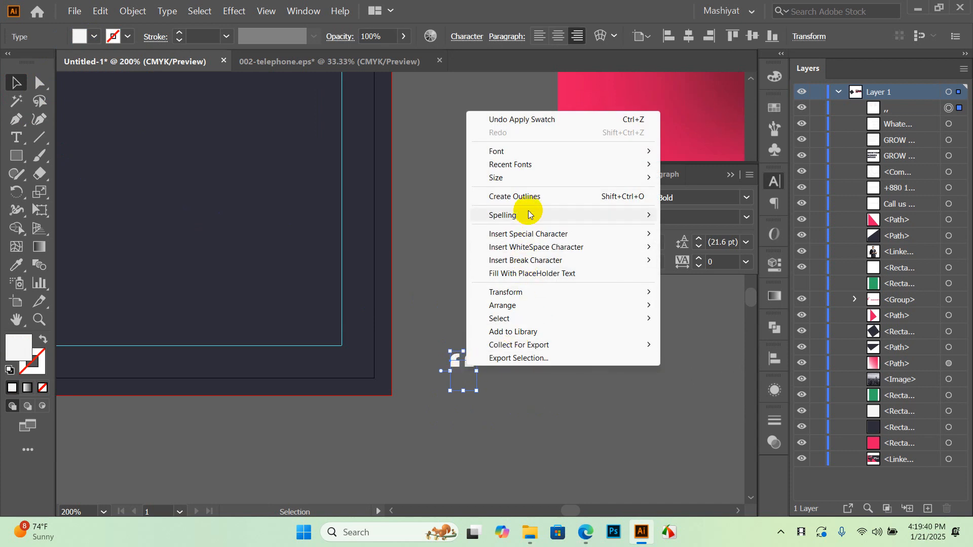
click(521, 196)
click(502, 378)
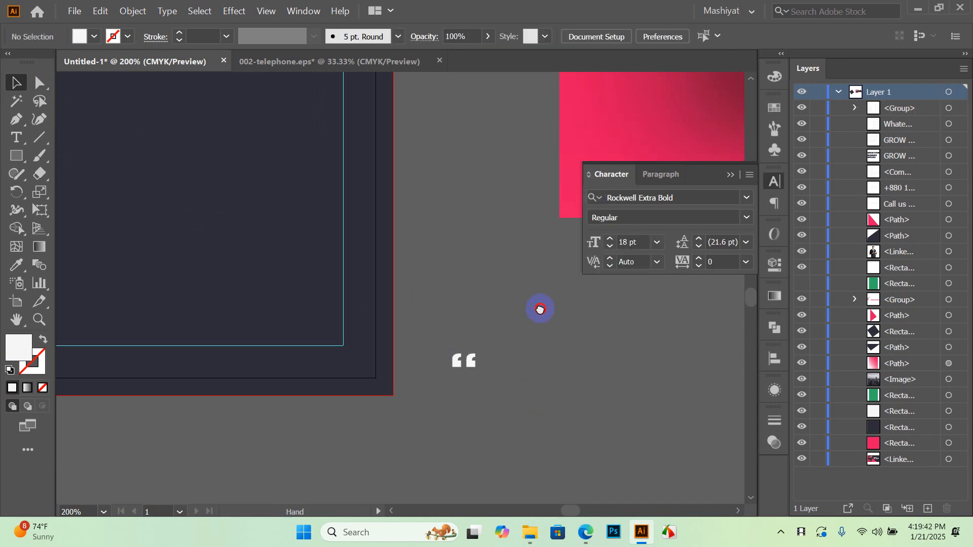
scroll(522, 380, up, 3)
scroll(522, 380, left, 2)
Enlarge the outlined quote-mark group and move it up toward the quote text
click(516, 456)
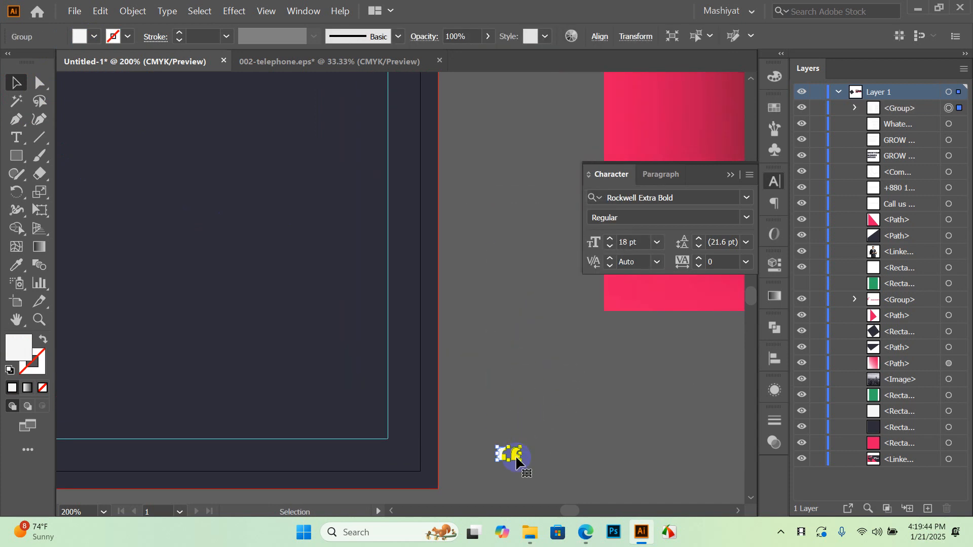
drag(496, 446, 554, 417)
click(554, 417)
drag(490, 444, 477, 182)
scroll(532, 334, down, 2)
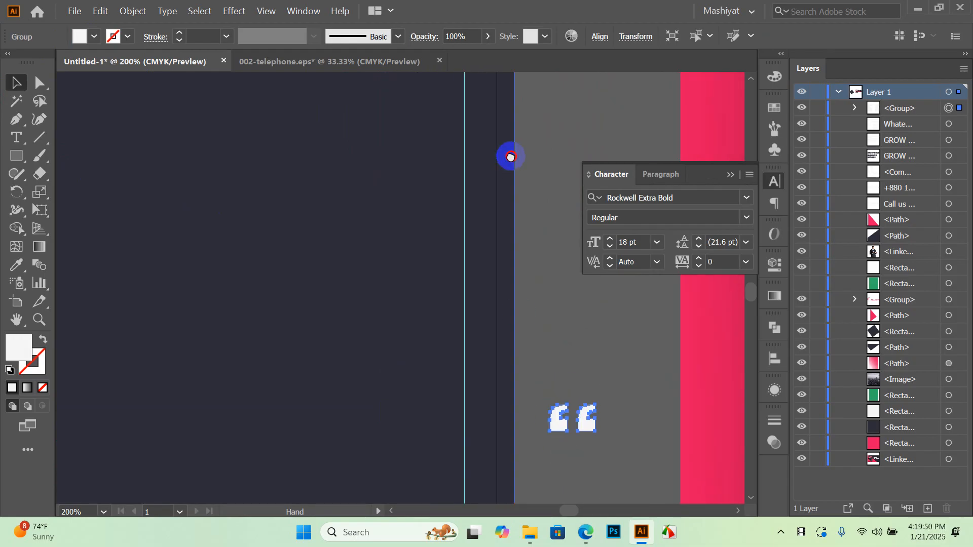
drag(551, 387, 350, 91)
drag(378, 131, 435, 359)
scroll(427, 344, up, 1)
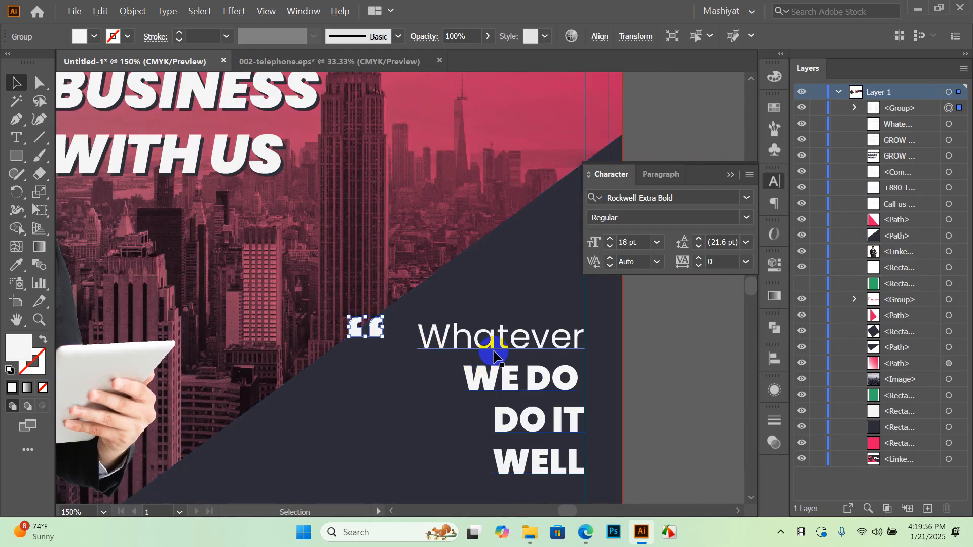
Nudge the 'Whatever' text block up and place the quote mark just left of it
mouse_move(490, 347)
mouse_down()
mouse_move(490, 325)
mouse_move(502, 339)
mouse_up()
scroll(512, 352, up, 1)
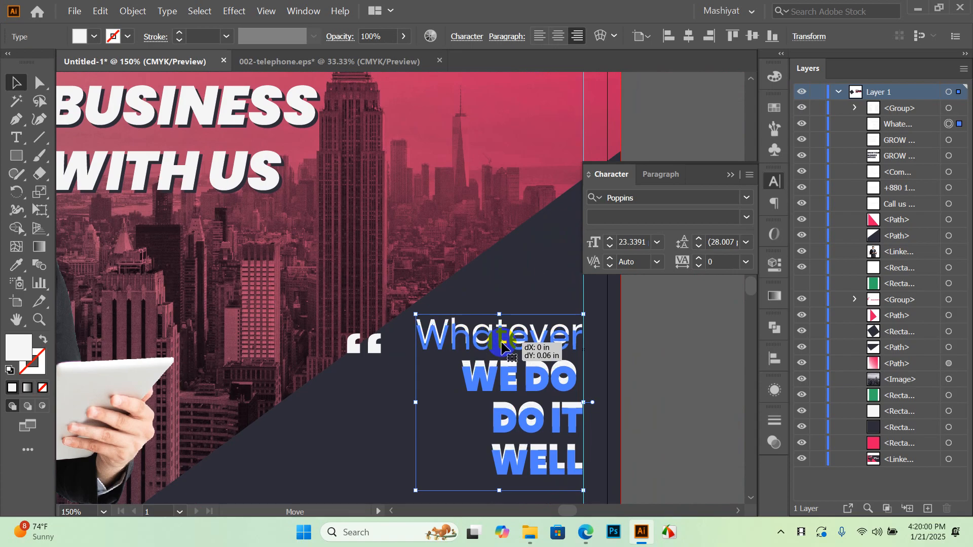
drag(347, 345, 423, 350)
click(669, 352)
scroll(441, 342, up, 1)
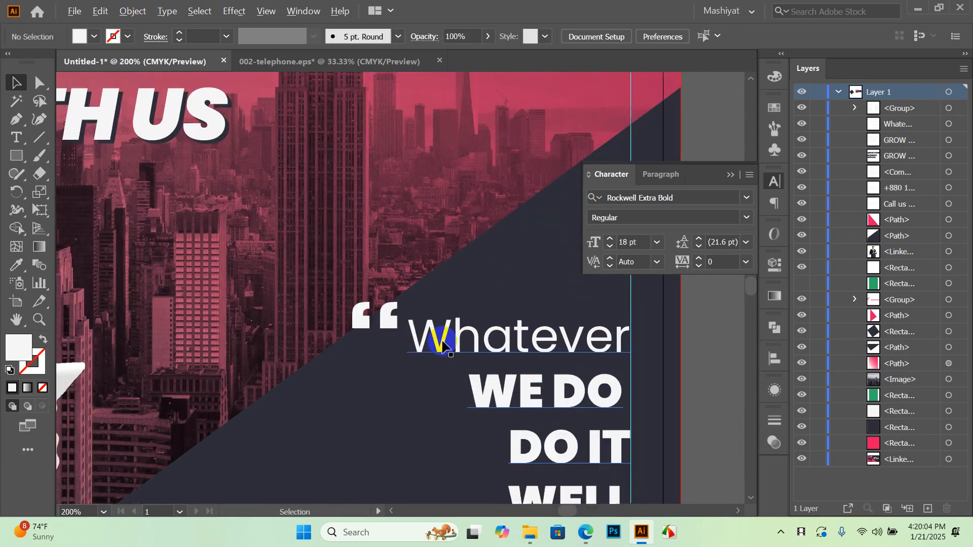
scroll(405, 334, down, 4)
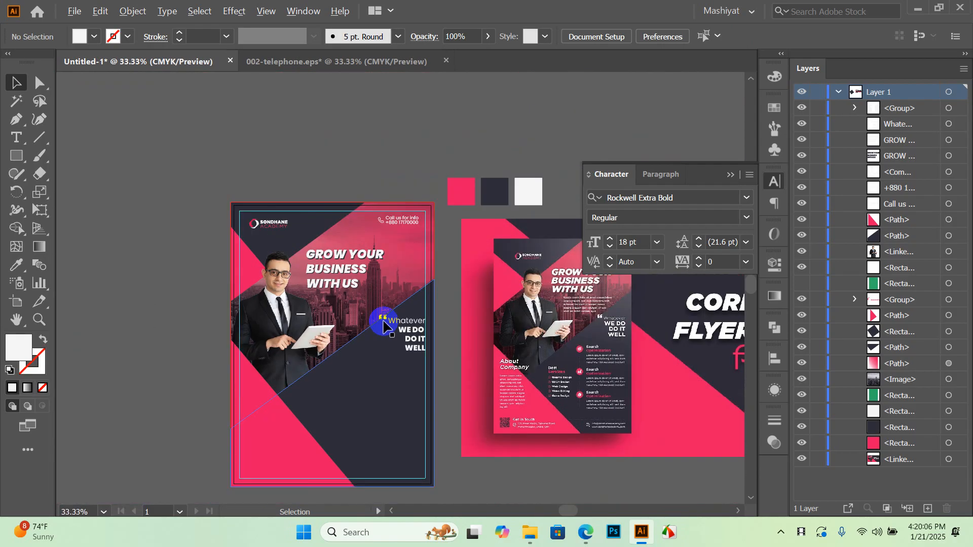
scroll(387, 321, up, 5)
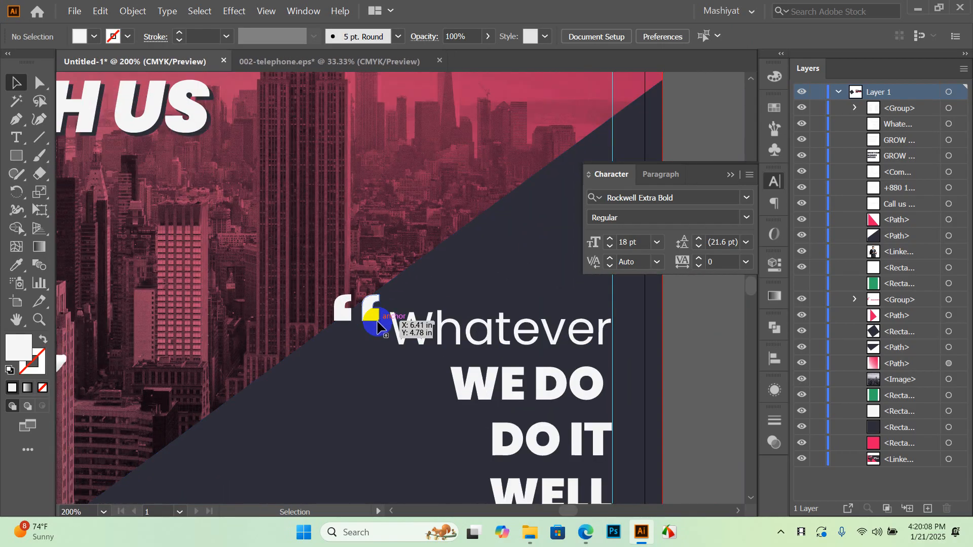
Flip and resize both quote marks so they face the right way as opening quotes
drag(378, 319, 326, 293)
click(373, 319)
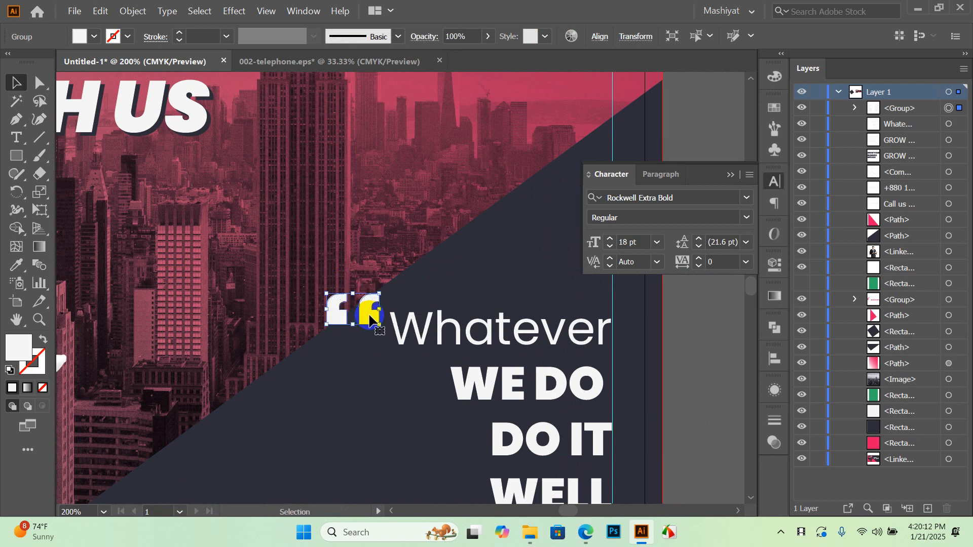
scroll(372, 320, down, 5)
click(561, 304)
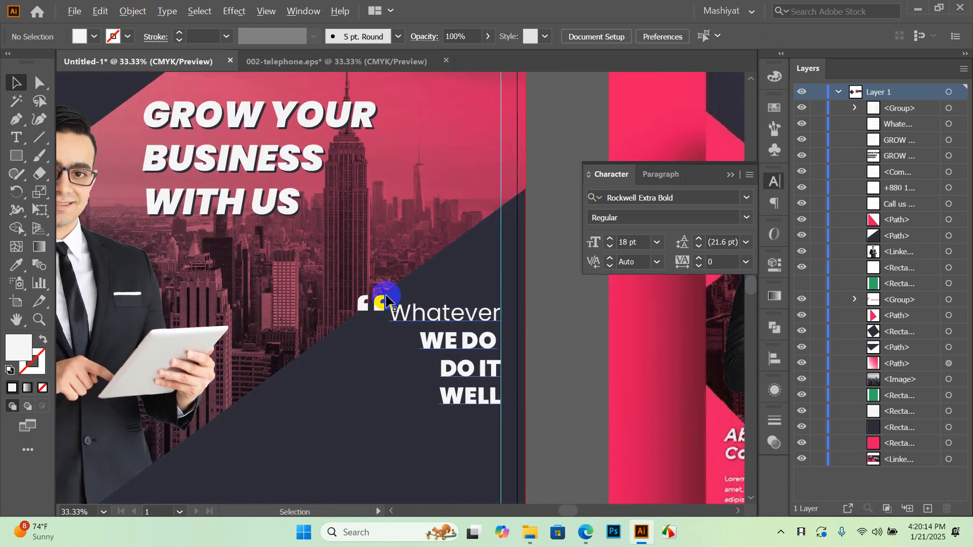
Start a new Rockwell Extra Bold text object below the quote and type 'Search'
key(space)
drag(445, 419, 434, 368)
scroll(593, 307, up, 4)
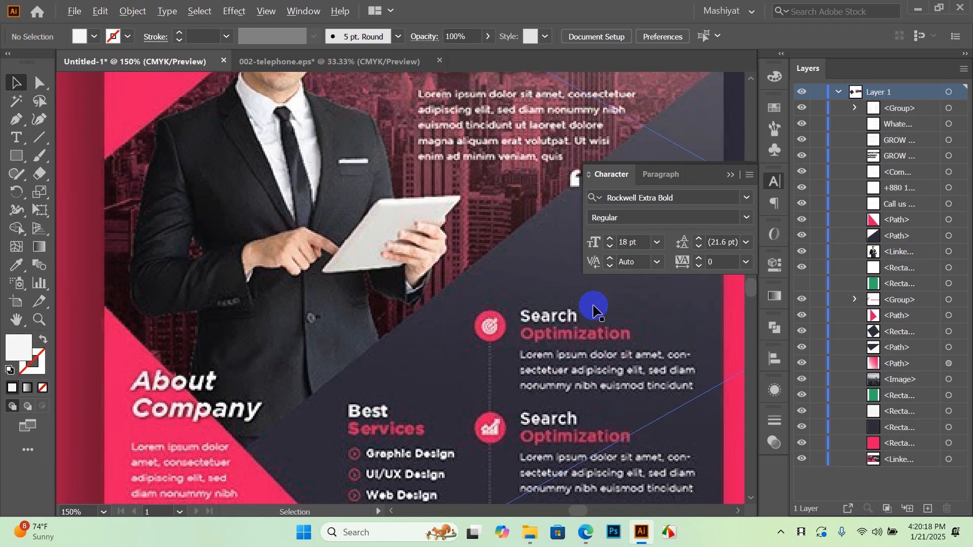
scroll(521, 288, down, 2)
scroll(529, 314, up, 2)
scroll(460, 311, right, 2)
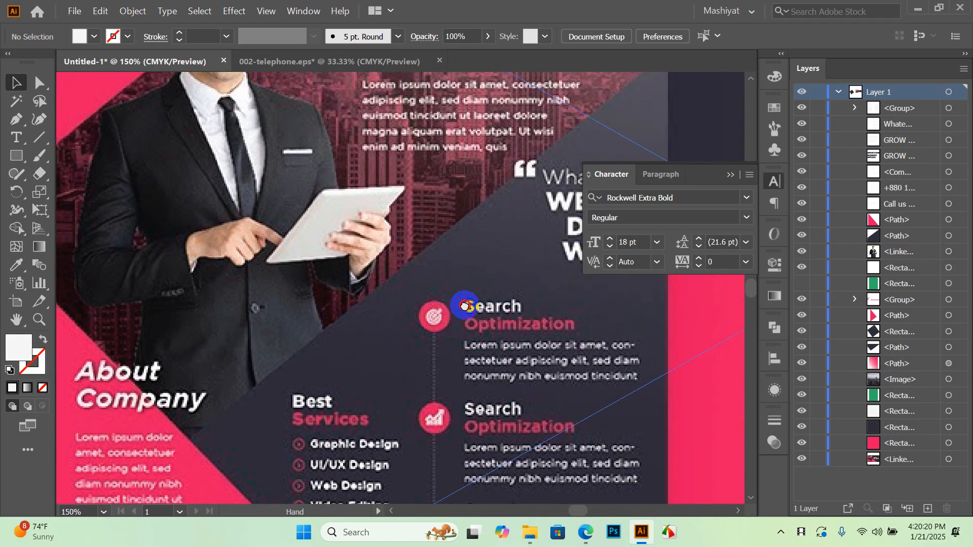
scroll(451, 286, down, 1)
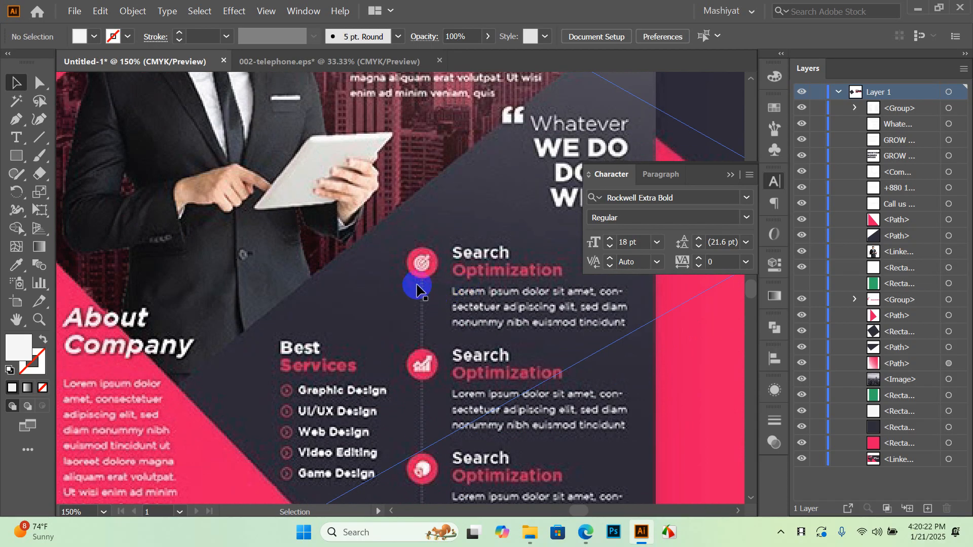
scroll(425, 309, down, 2)
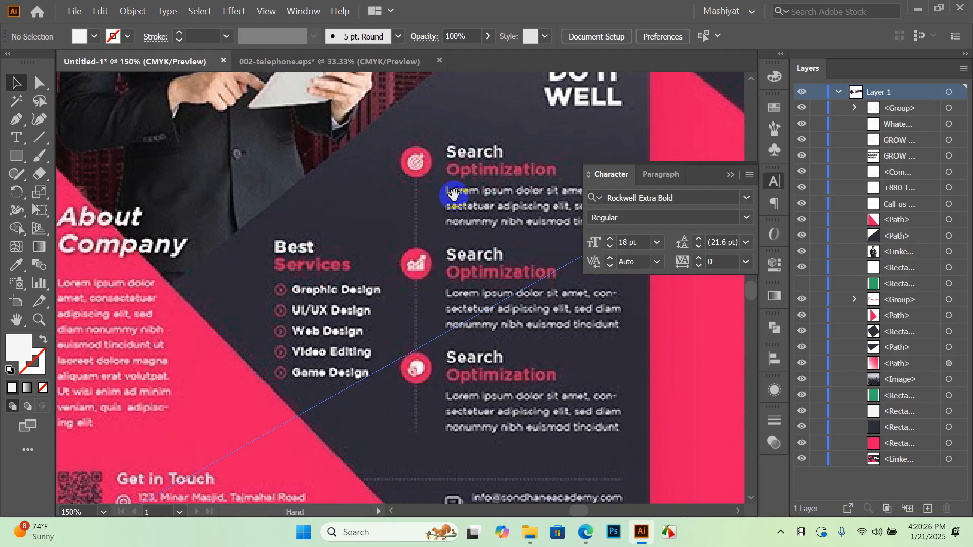
scroll(453, 194, up, 3)
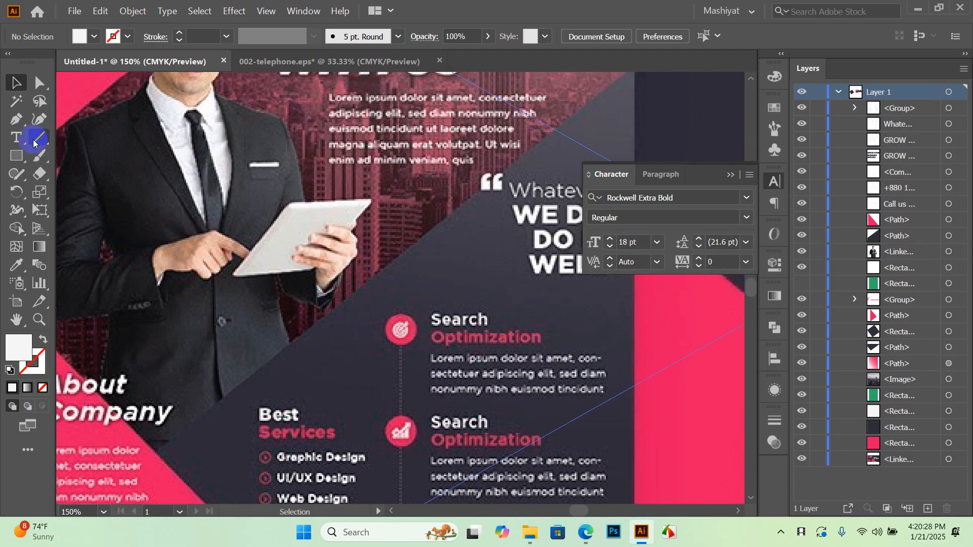
key(t)
click(419, 282)
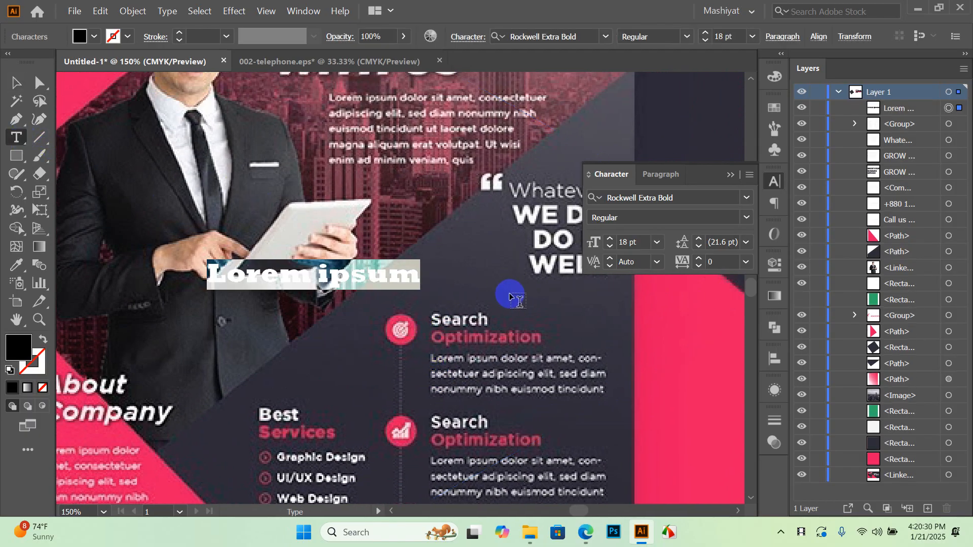
text(Sea)
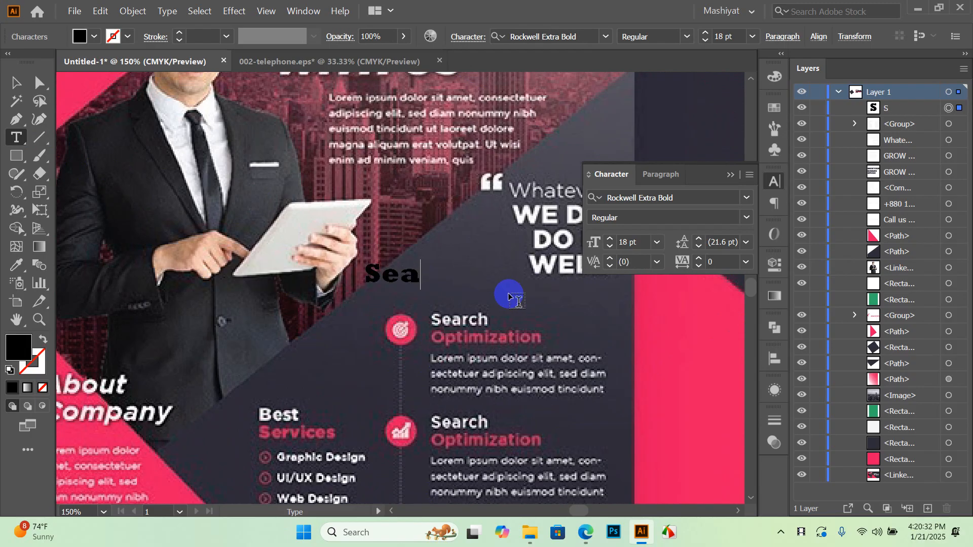
text(rch)
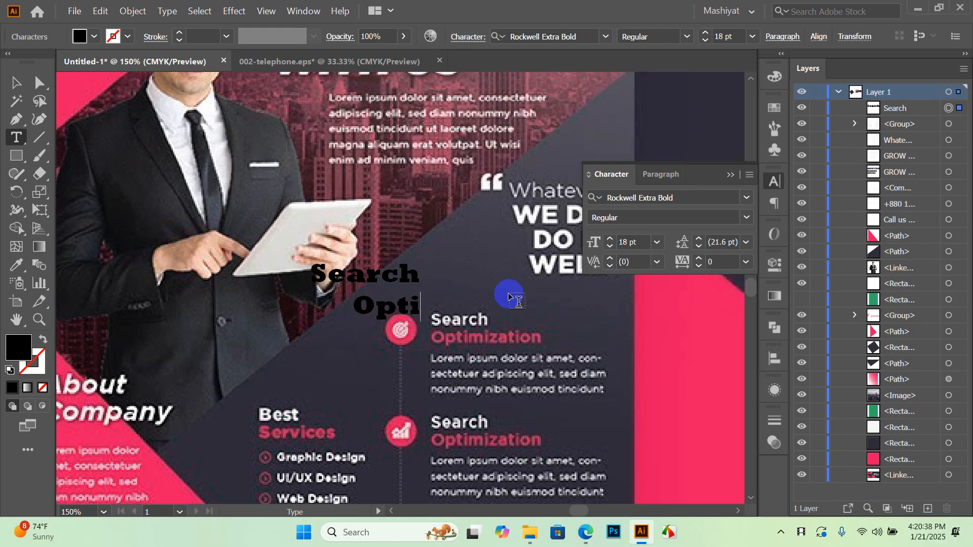
Add 'Optimization' as the second line, fixing the caps typo, and move the text block
text(Optimi)
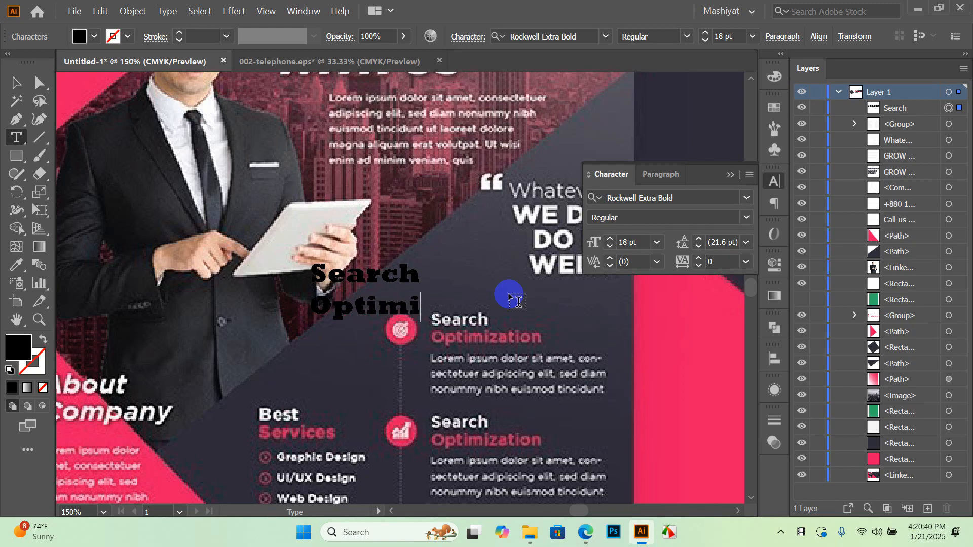
text(za)
key(Caps_Lock)
text(TION)
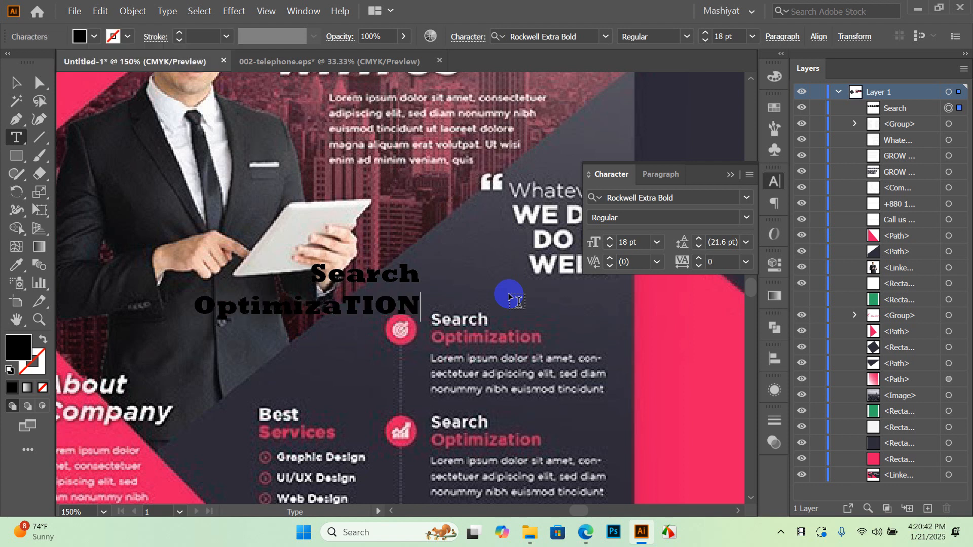
key(BackSpace)
key(BackSpace)
key(BackSpace)
key(BackSpace)
key(BackSpace)
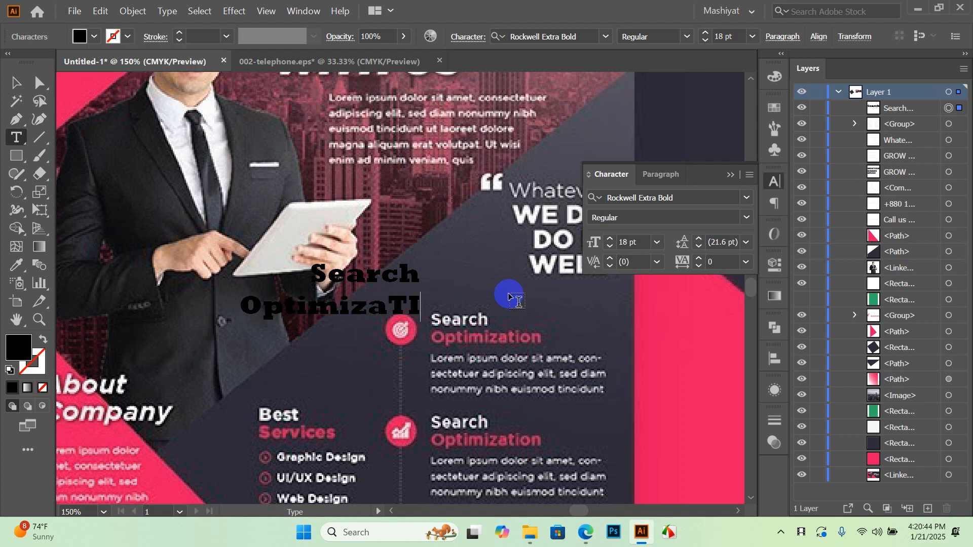
key(Caps_Lock)
text(t)
key(BackSpace)
text(ation)
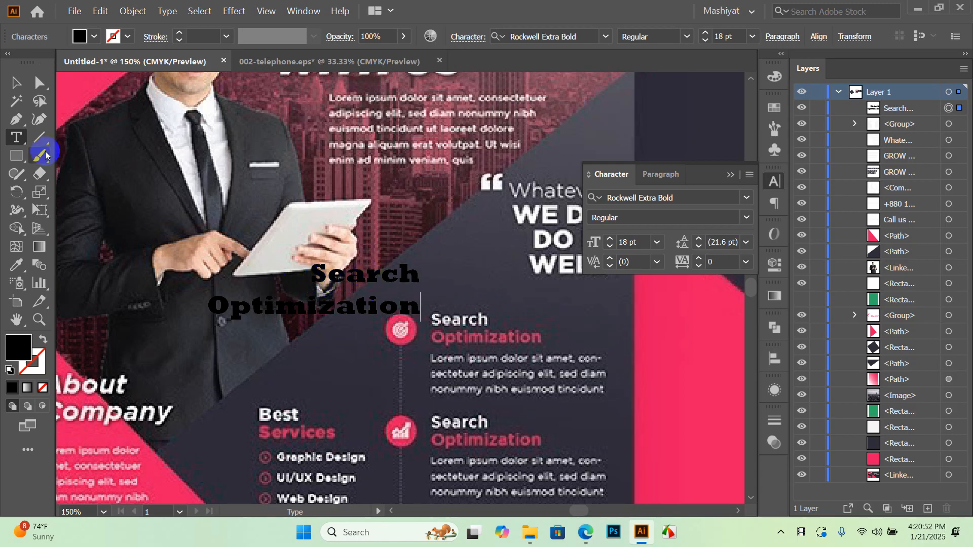
click(16, 83)
drag(304, 276, 445, 308)
Left-align the Search Optimization text and move the block back to the left
click(661, 173)
click(600, 205)
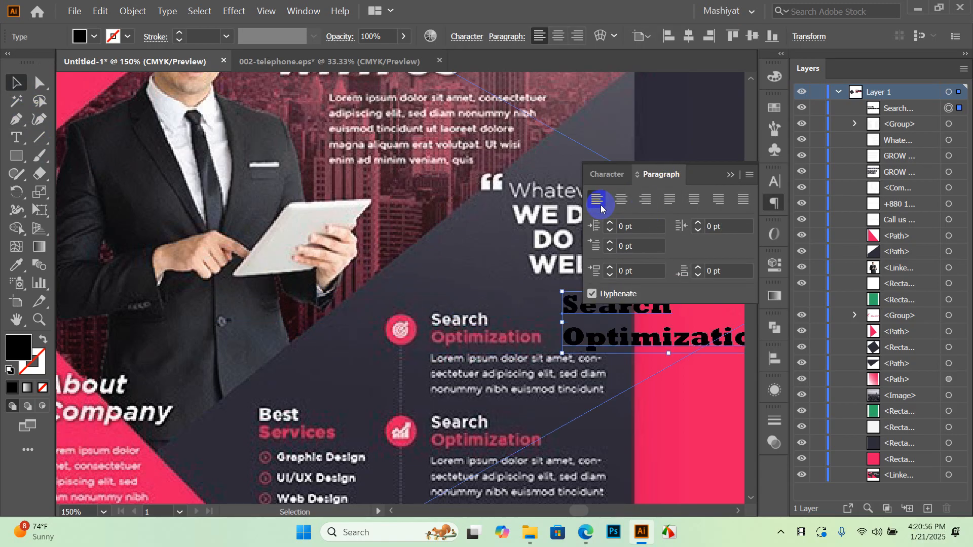
drag(569, 310, 273, 311)
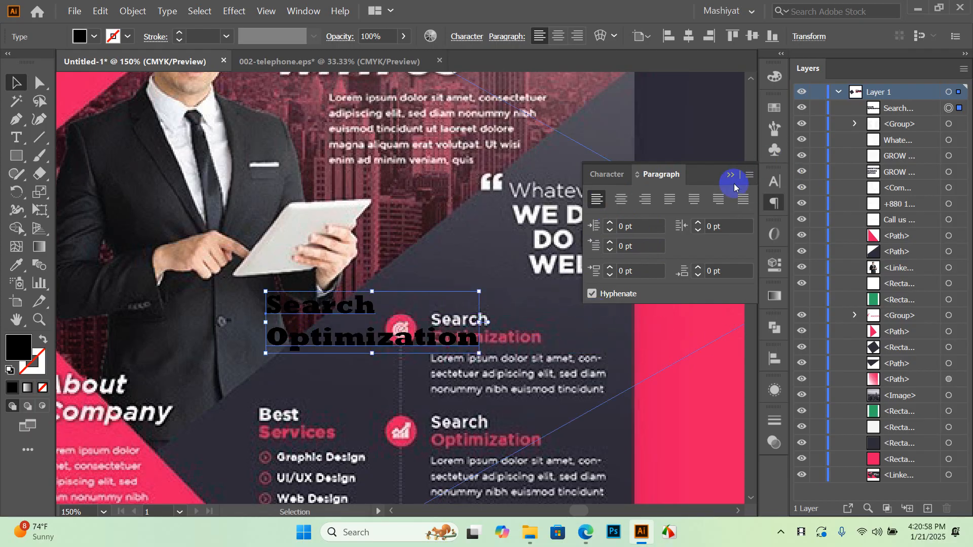
Change the heading font to Poppins Bold
click(774, 180)
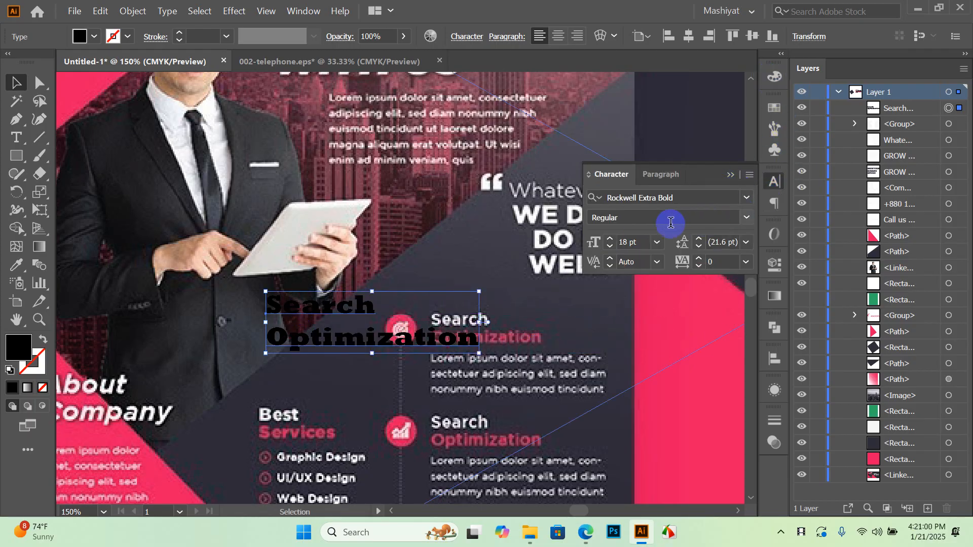
click(744, 199)
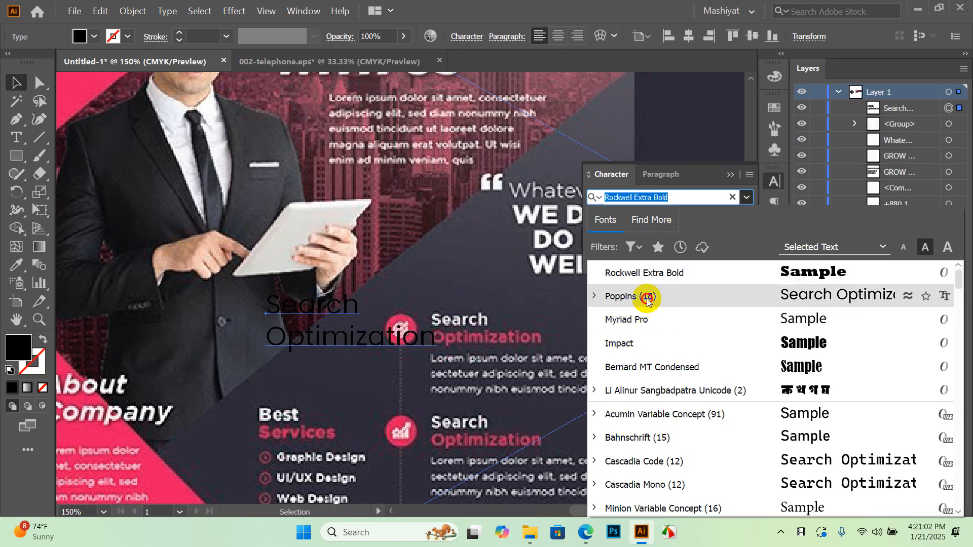
click(646, 296)
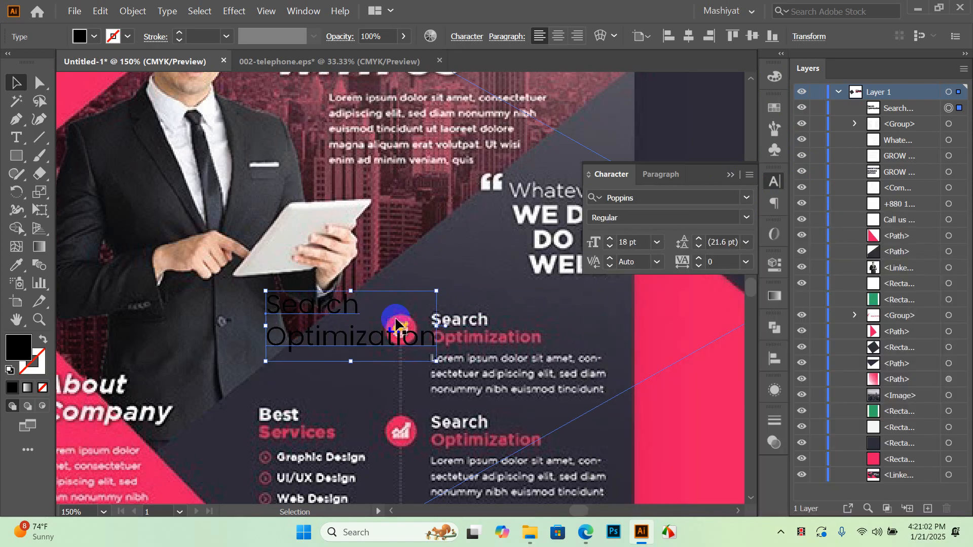
click(747, 218)
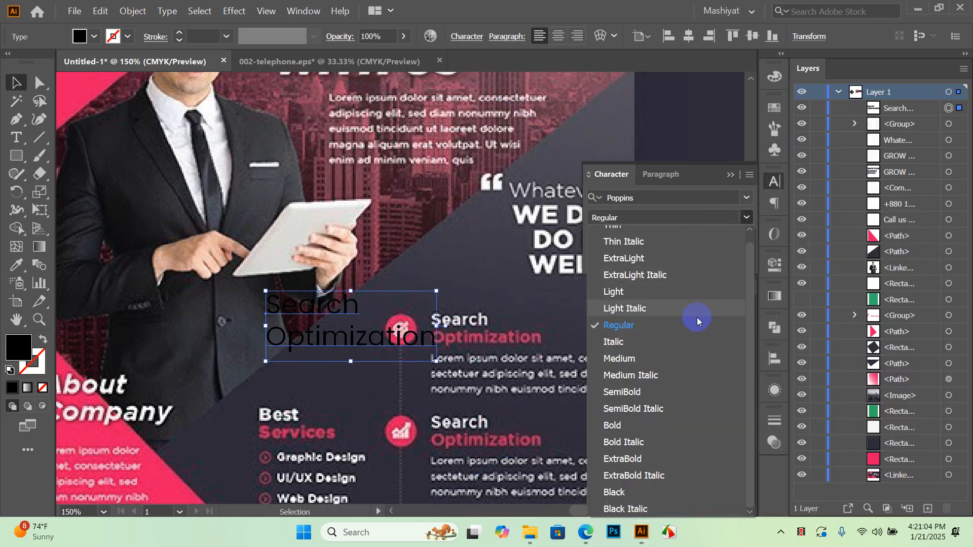
click(634, 434)
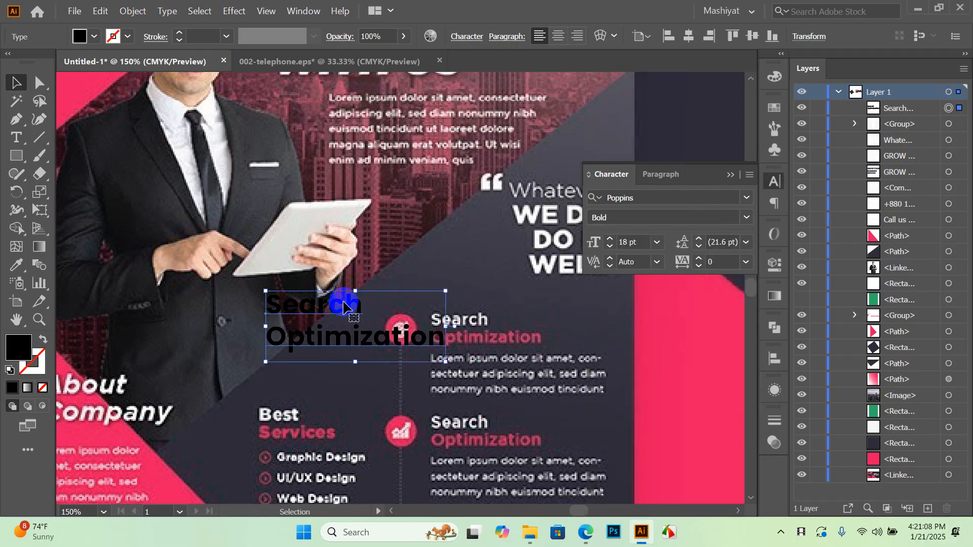
double_click(342, 305)
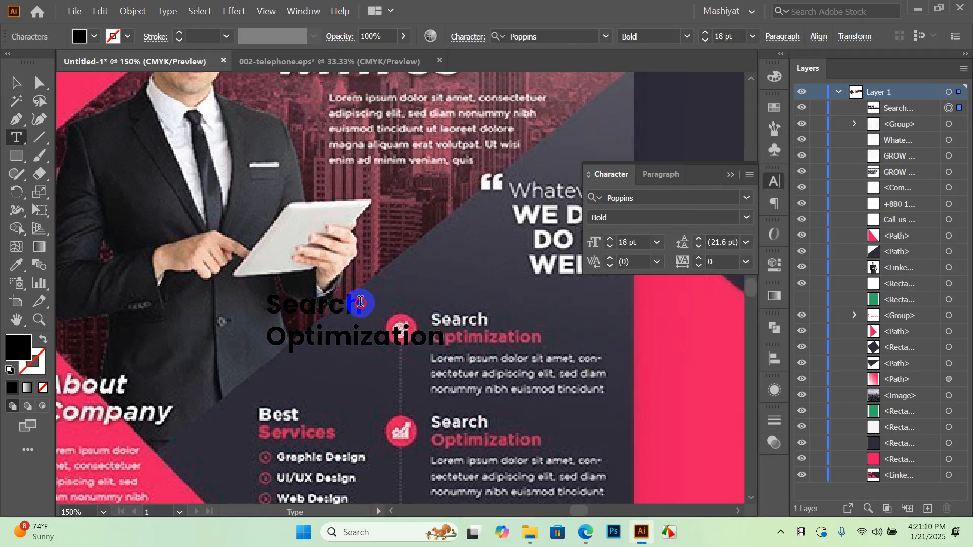
drag(361, 303, 239, 304)
click(13, 82)
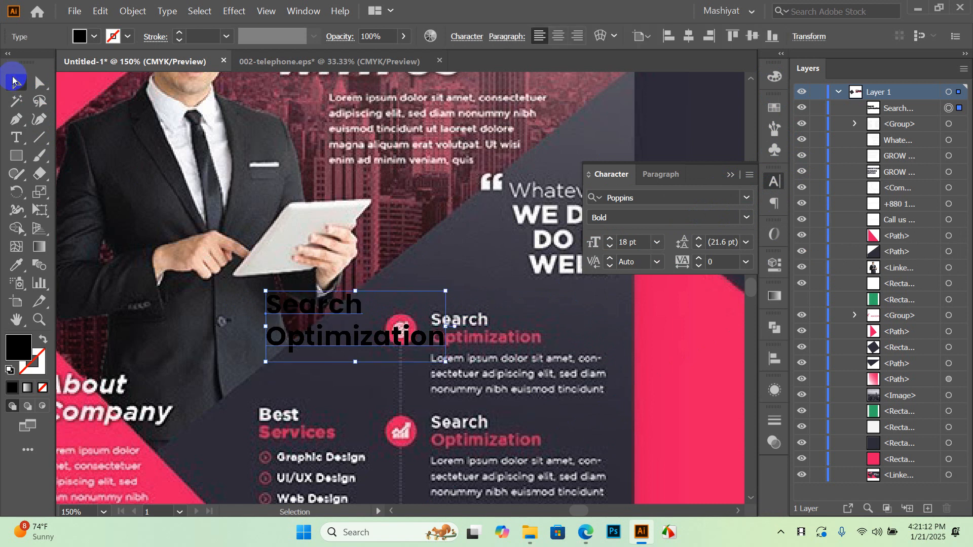
scroll(434, 315, down, 4)
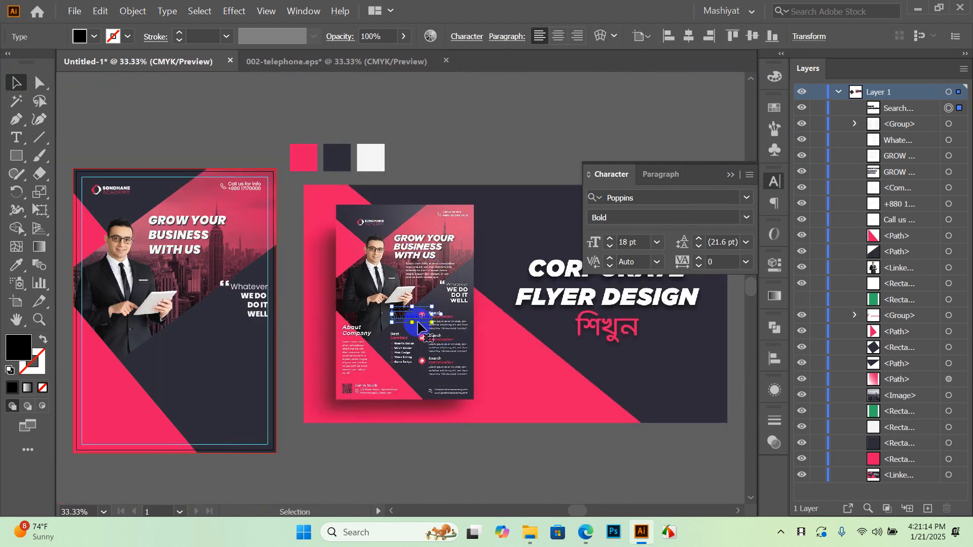
Move the Search Optimization text onto the left flyer and fill it white
drag(404, 323, 212, 333)
scroll(226, 355, up, 2)
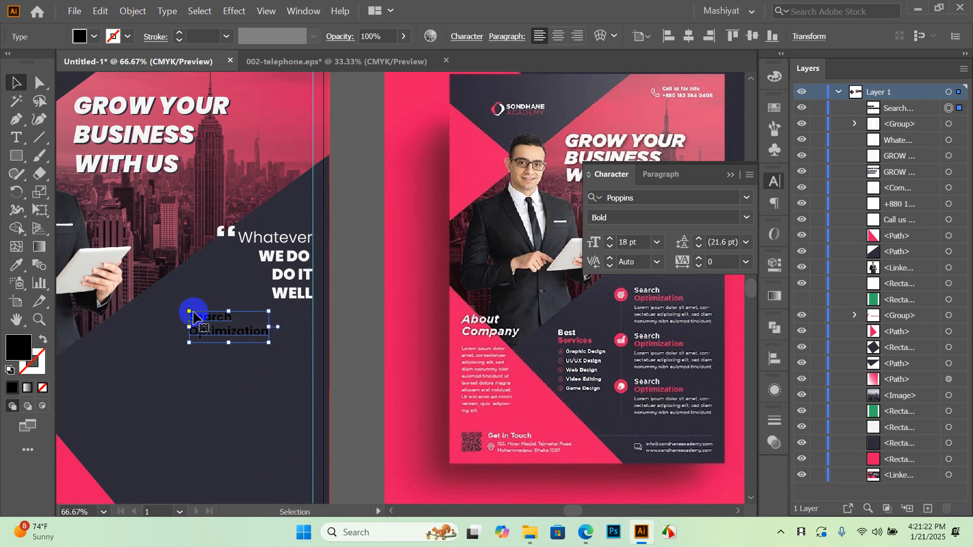
click(93, 37)
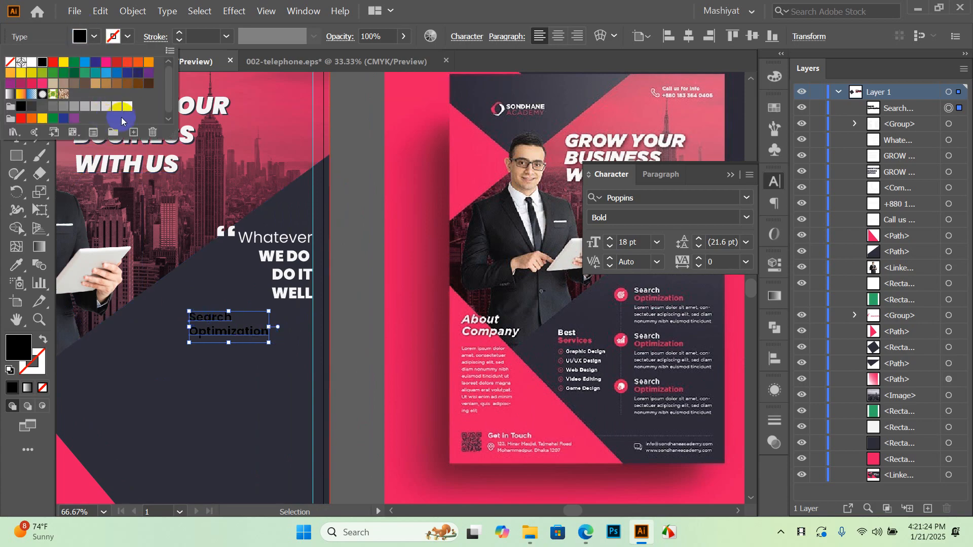
click(127, 106)
scroll(263, 350, up, 2)
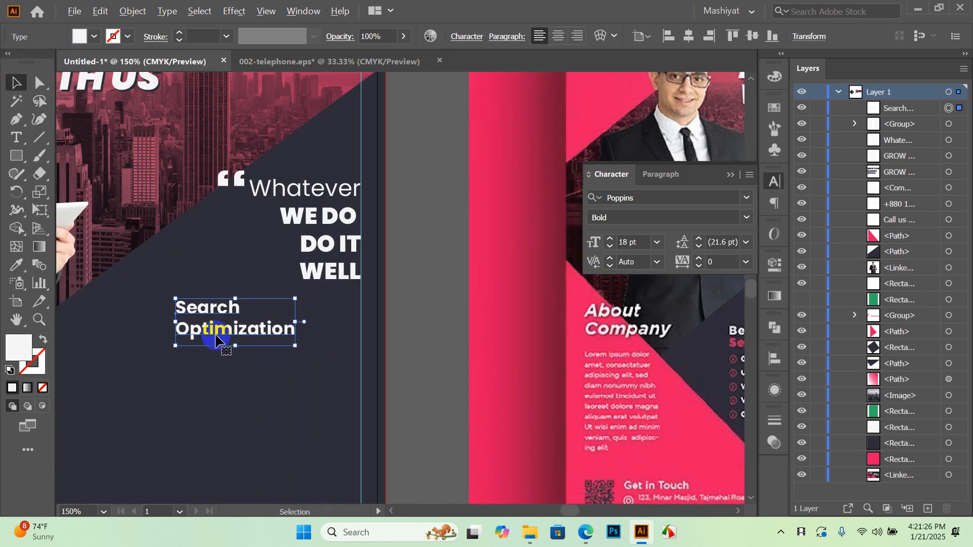
Recolour the word 'Optimization' pink by eyedropping the flyer's pink triangle
key(t)
click(175, 326)
drag(164, 325, 330, 327)
scroll(437, 302, down, 3)
click(17, 229)
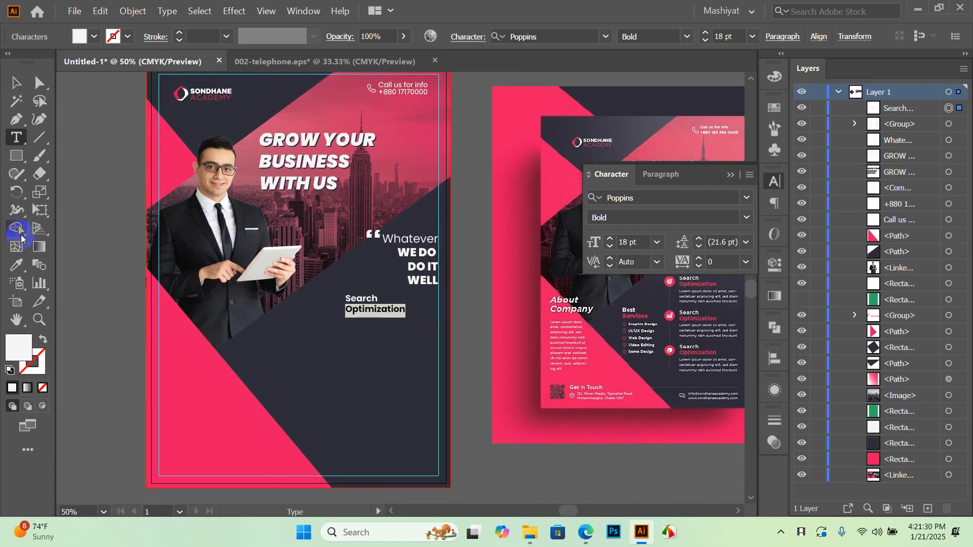
click(16, 265)
click(200, 382)
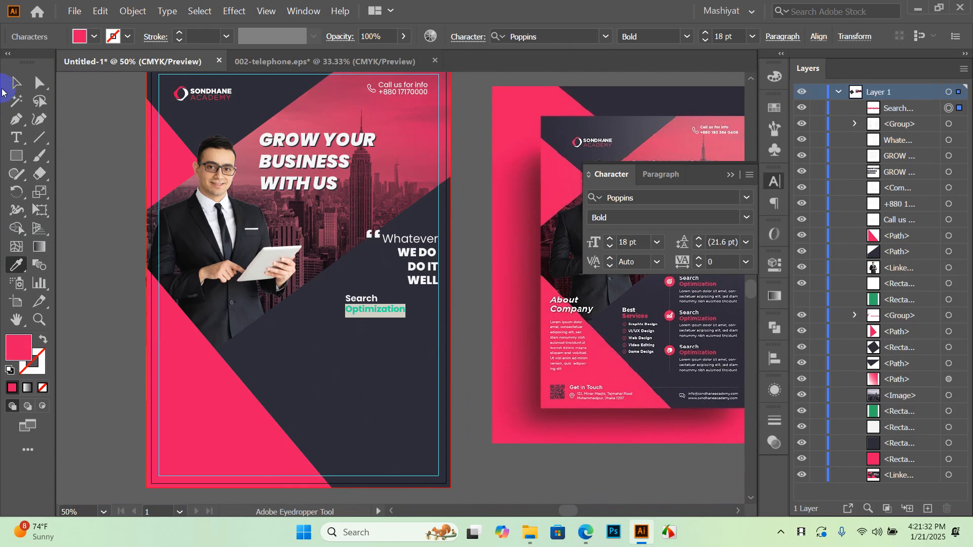
click(15, 83)
click(457, 306)
drag(460, 315, 380, 293)
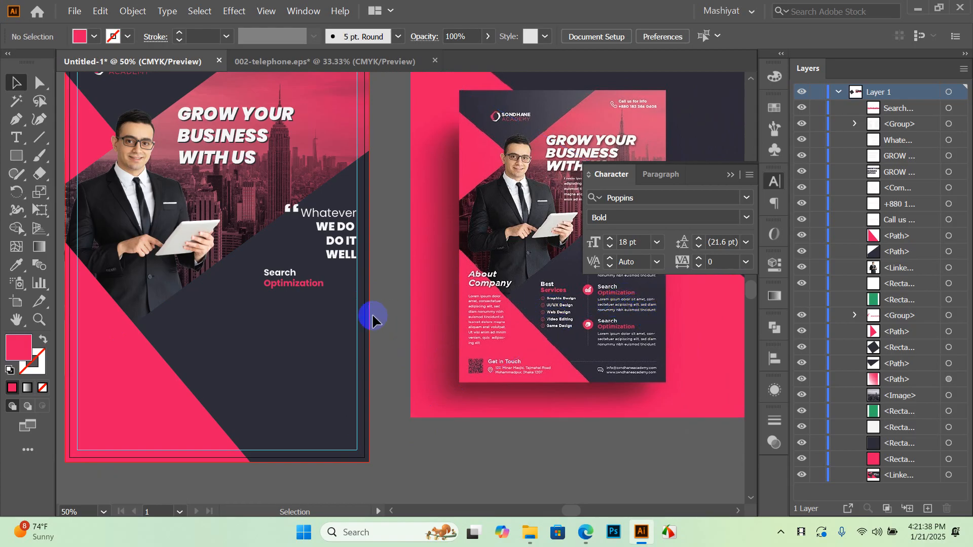
scroll(311, 300, up, 1)
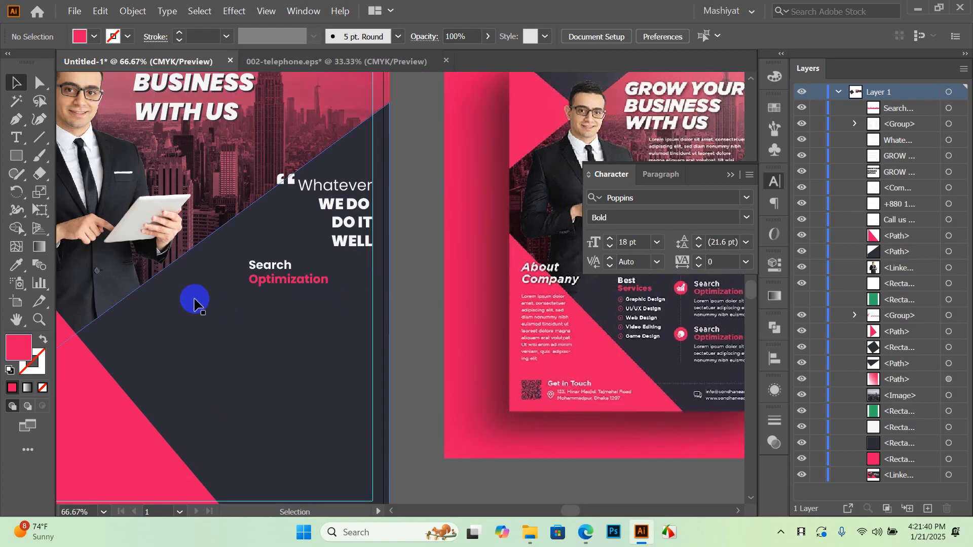
Draw a Poppins Regular 9 pt area-type box of placeholder text below the heading
click(17, 137)
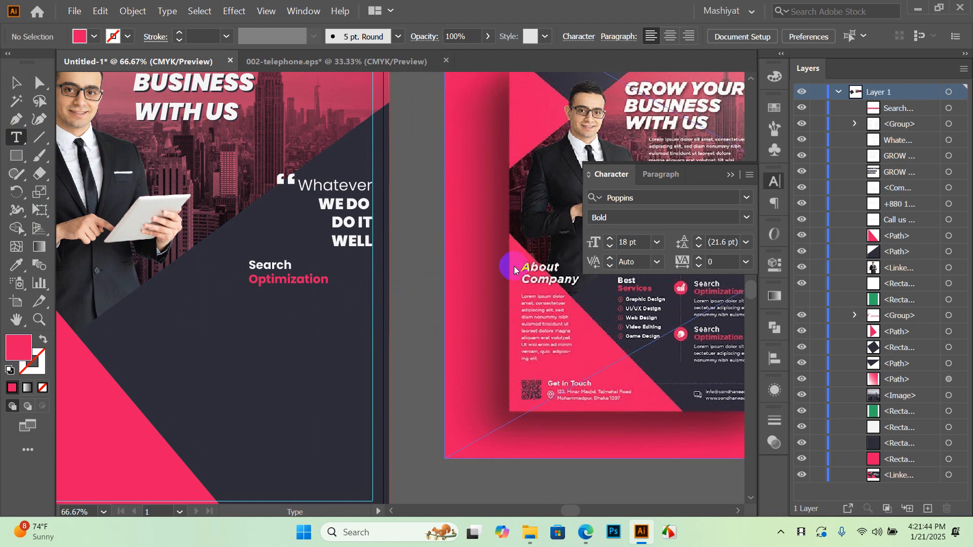
click(747, 217)
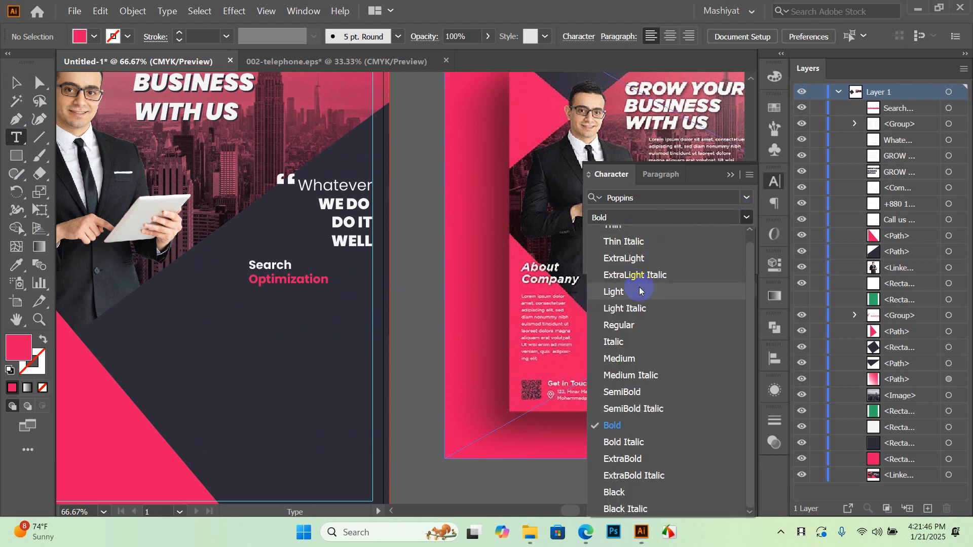
scroll(654, 304, up, 1)
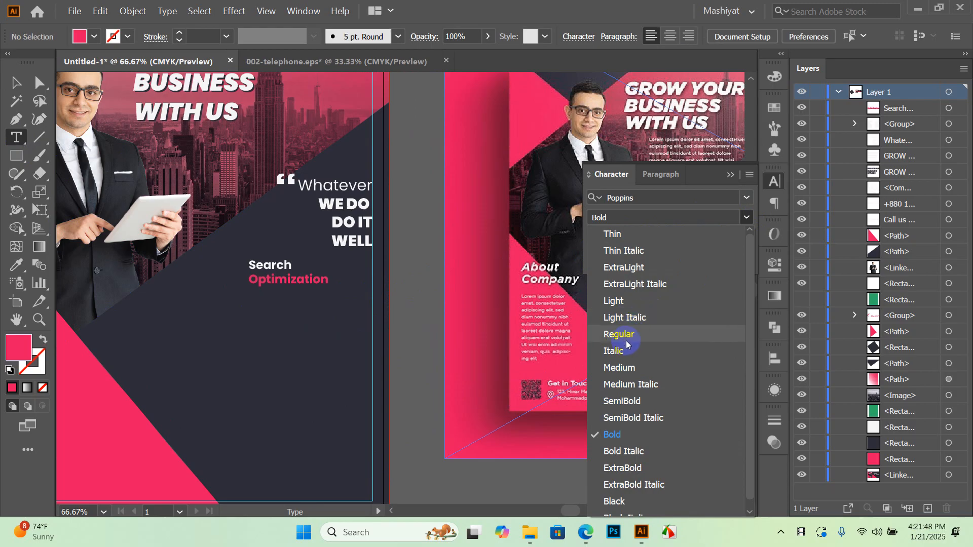
click(629, 335)
click(657, 241)
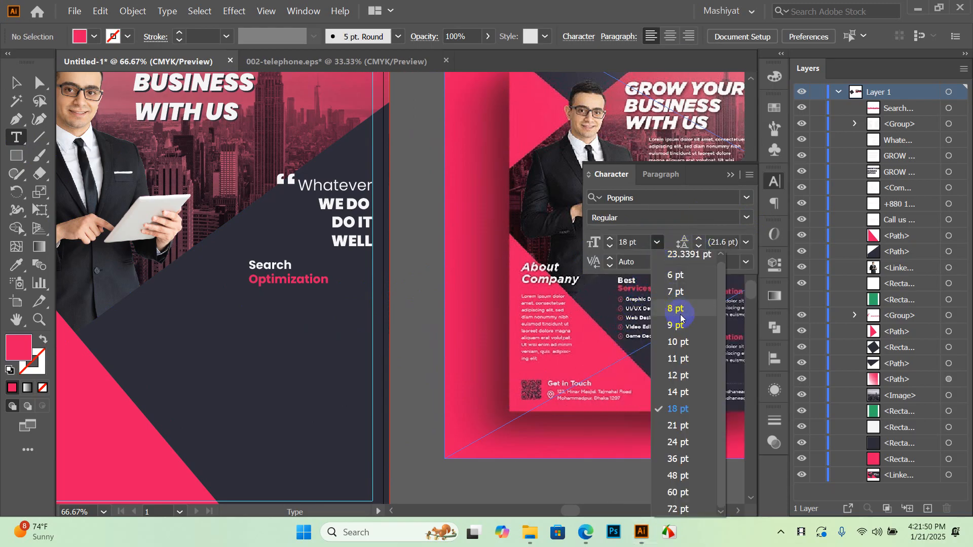
click(664, 328)
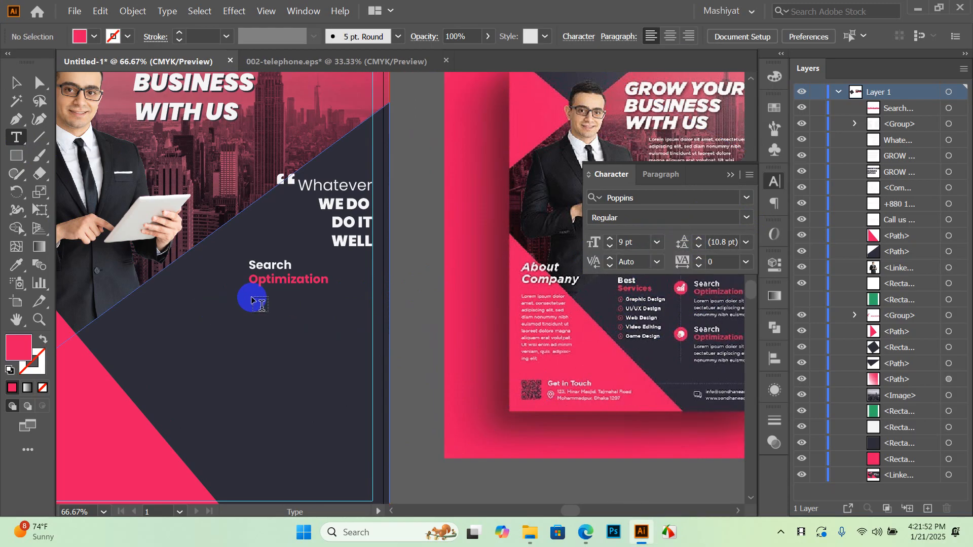
drag(248, 291, 370, 325)
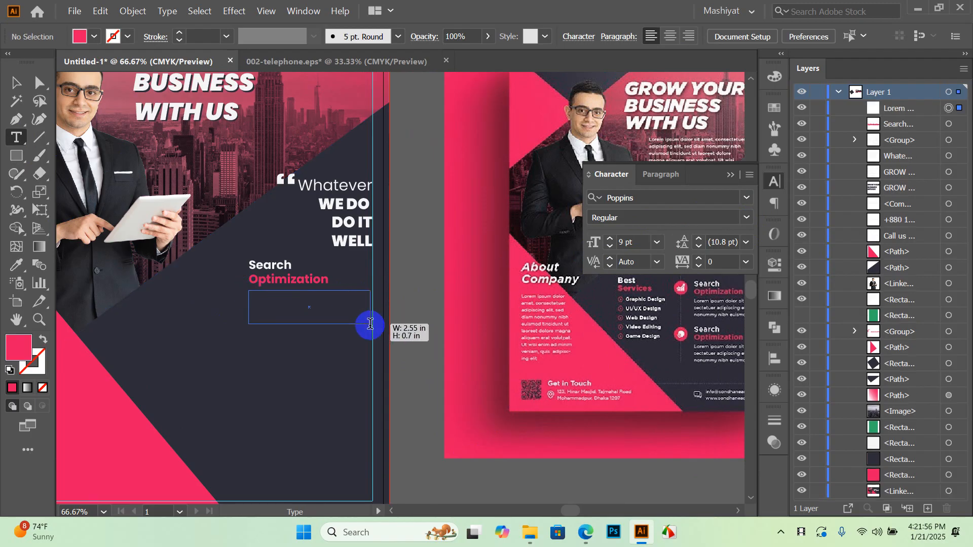
click(342, 312)
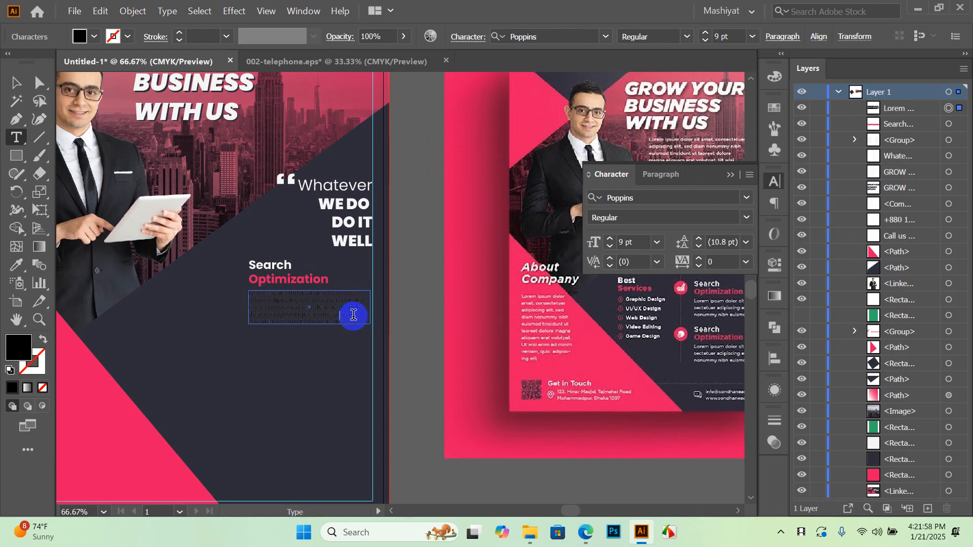
Make the placeholder paragraph white with the Eyedropper
click(11, 85)
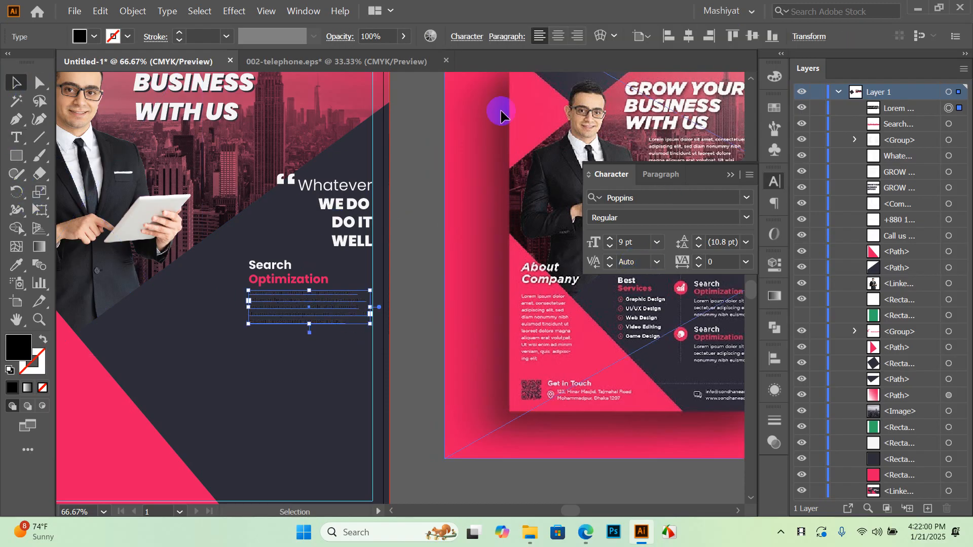
click(18, 267)
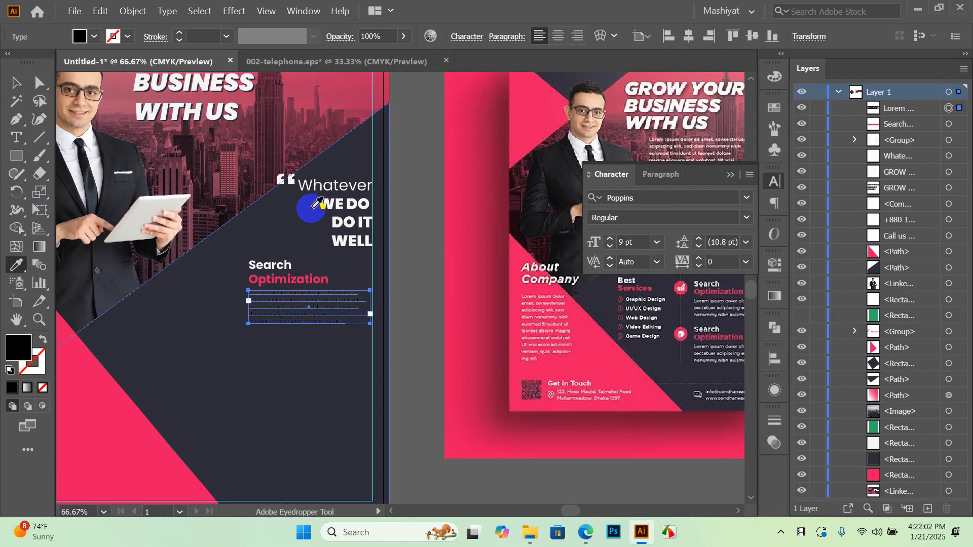
alt+scroll(322, 230, down, 1)
scroll(236, 213, up, 5)
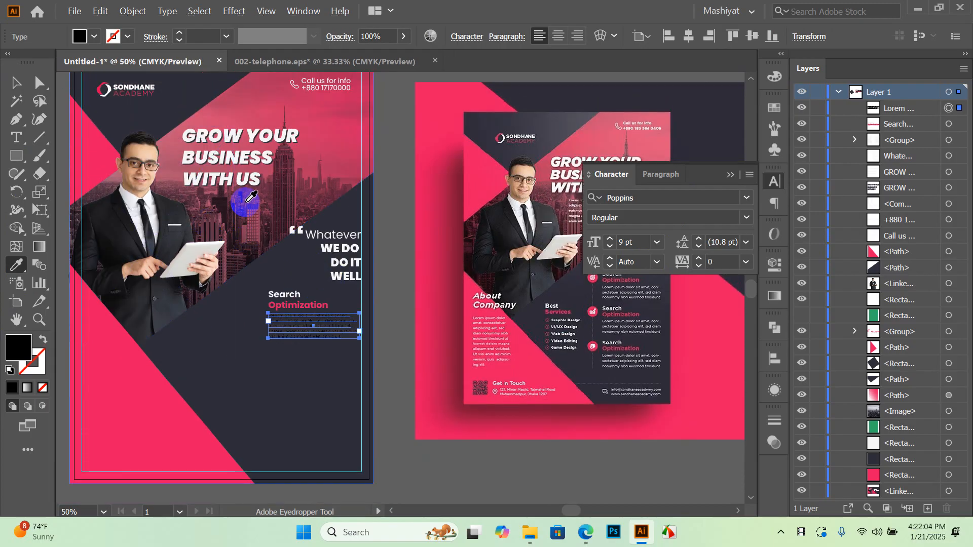
click(506, 138)
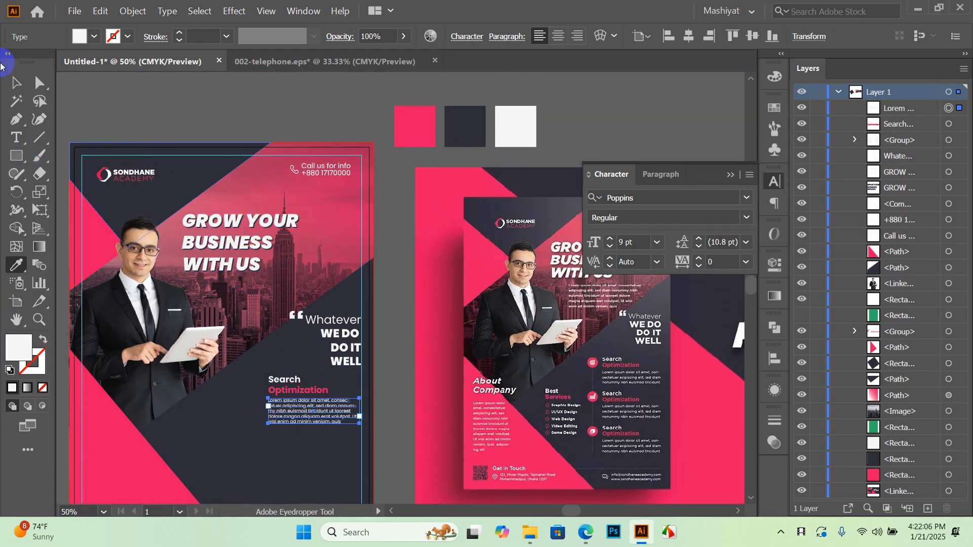
click(16, 83)
click(197, 99)
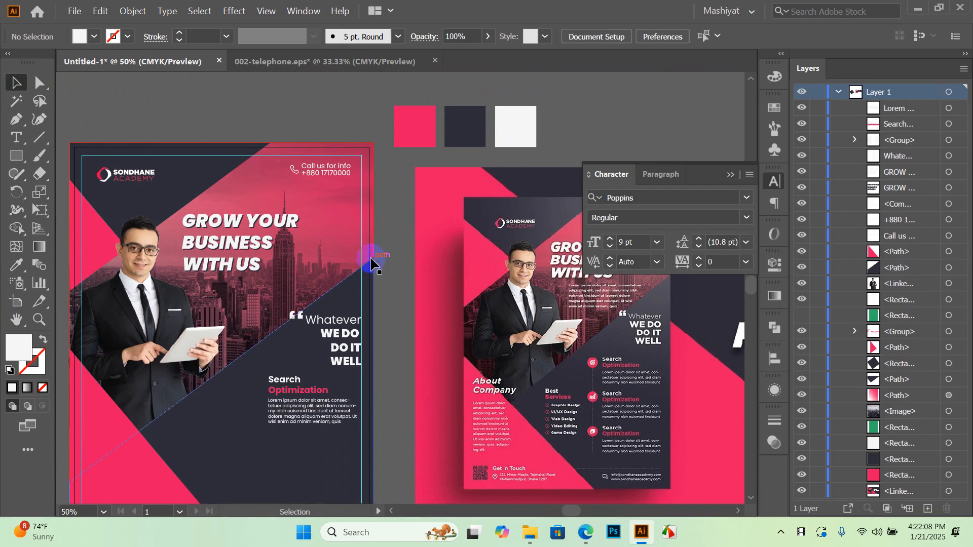
Shorten the placeholder paragraph's frame to three lines
alt+scroll(327, 423, up, 3)
click(321, 407)
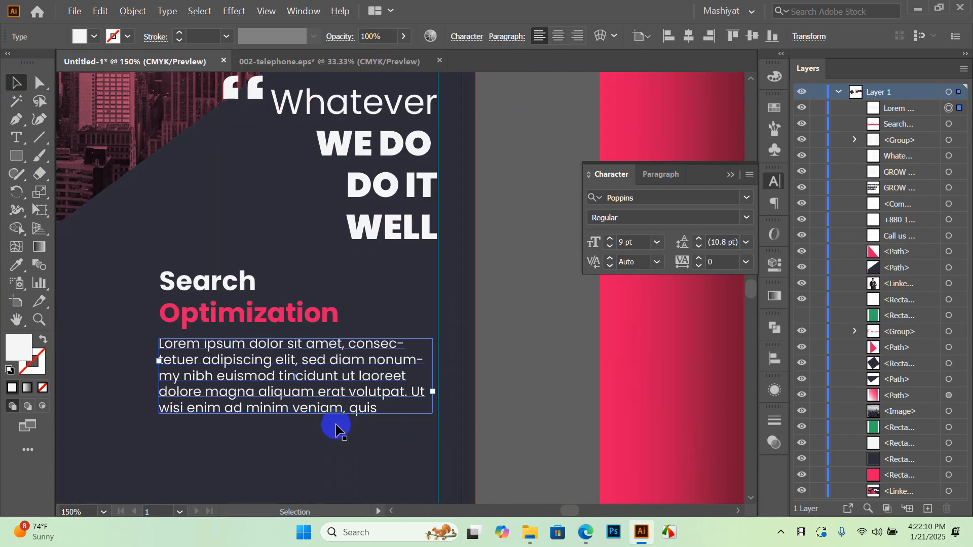
drag(296, 413, 298, 392)
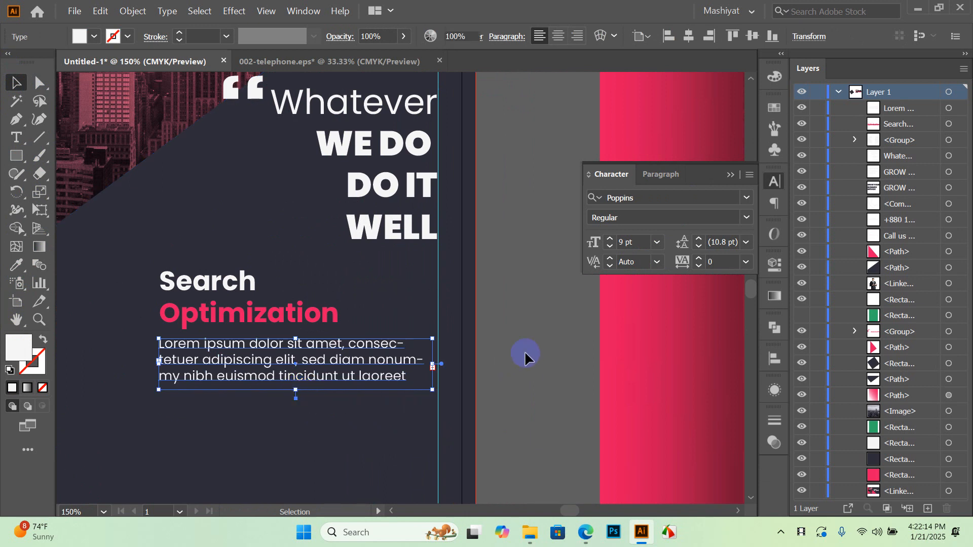
click(525, 355)
click(278, 361)
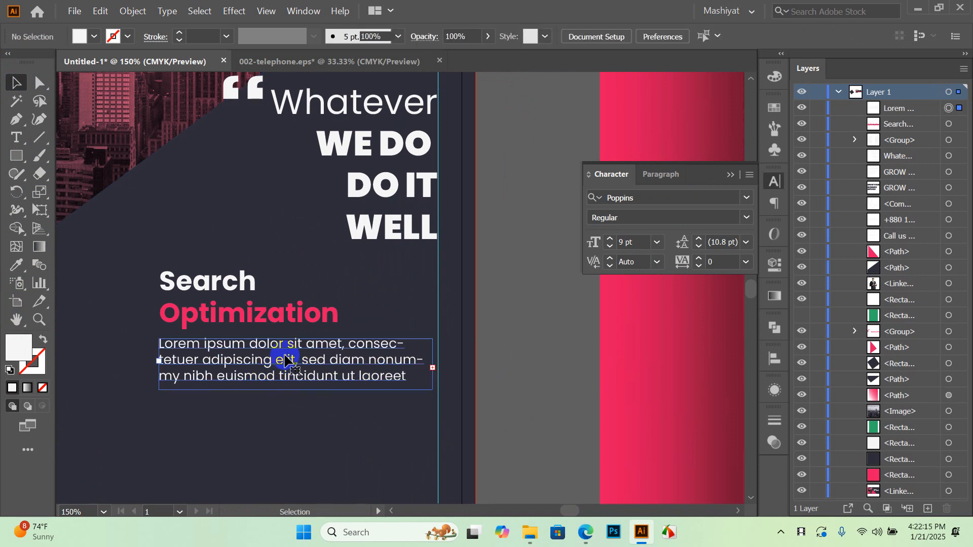
Left-align the heading and paragraph to each other using Align To Selection
shift+click(248, 312)
scroll(377, 317, down, 1)
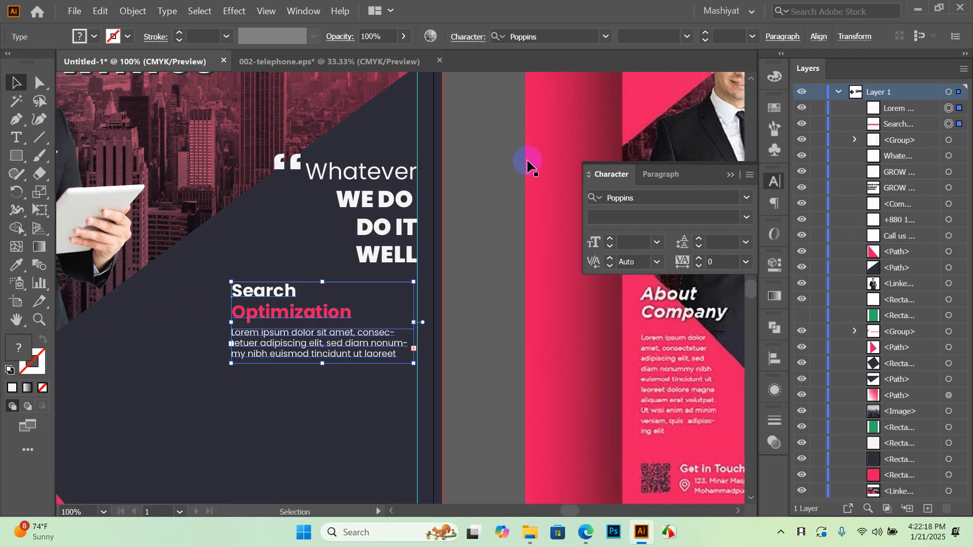
click(774, 361)
click(739, 483)
click(778, 431)
click(597, 395)
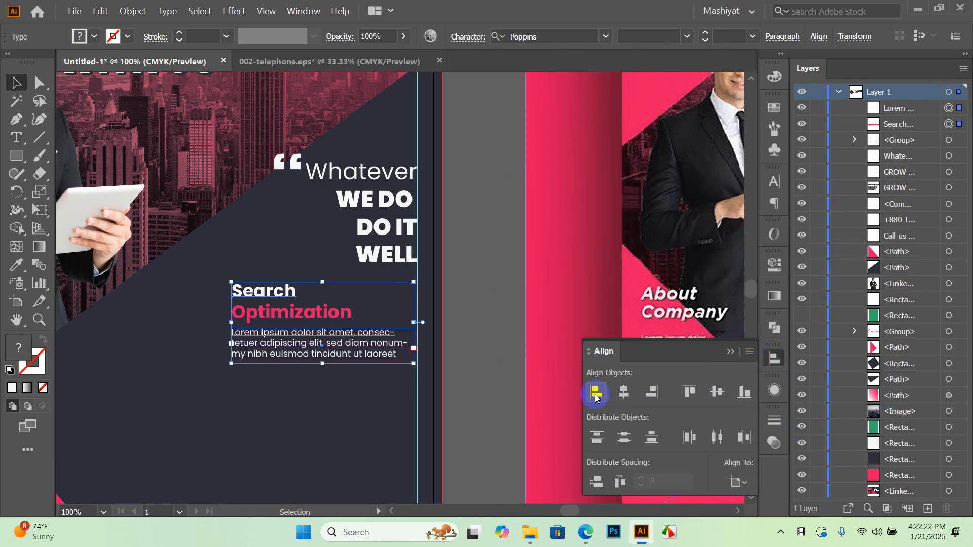
click(747, 483)
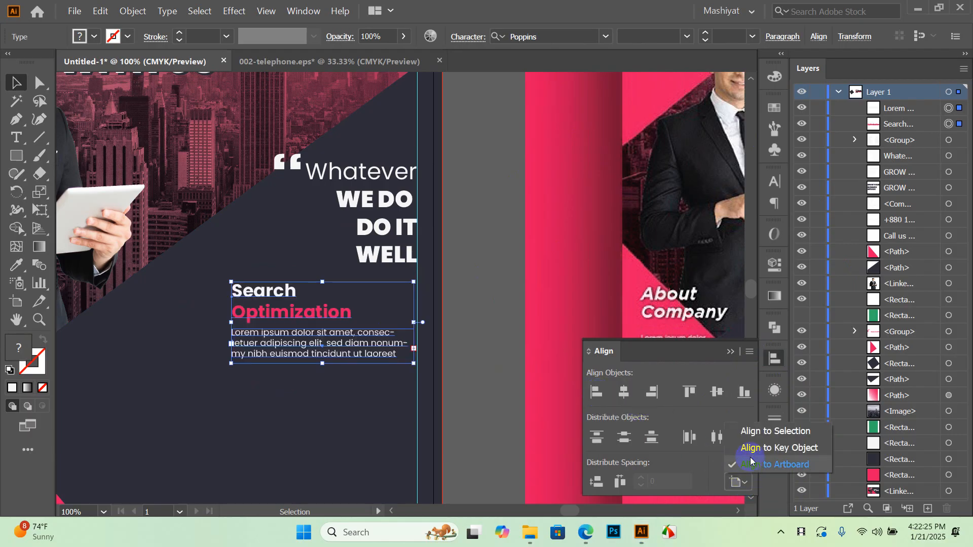
click(752, 430)
click(607, 401)
click(524, 348)
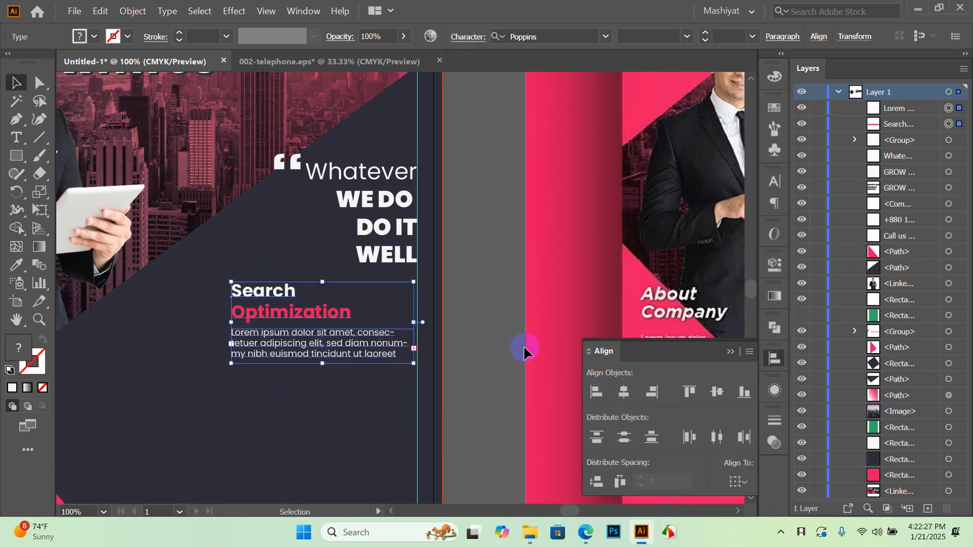
Select the heading and paragraph together and group them with Ctrl+G
click(481, 309)
scroll(341, 276, down, 1)
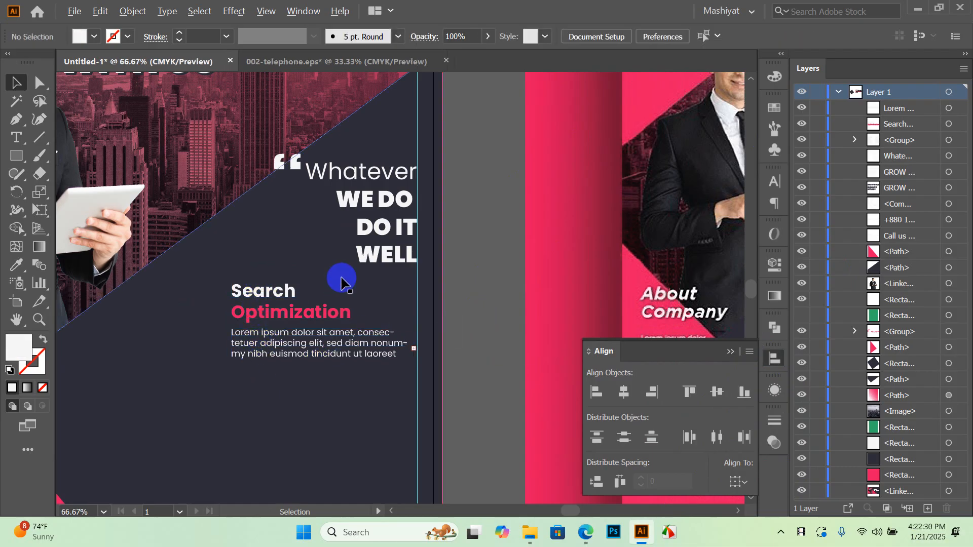
click(315, 314)
shift+click(314, 304)
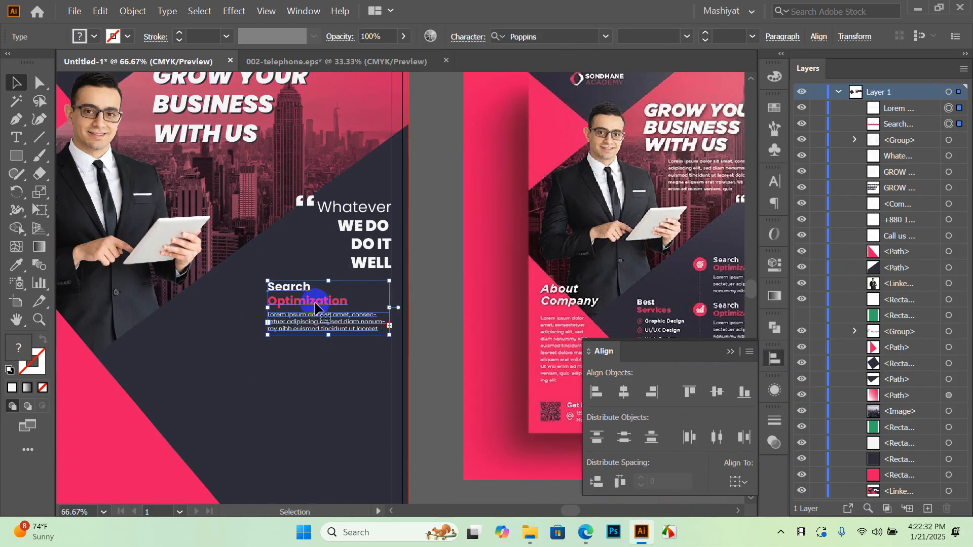
key(ctrl+g)
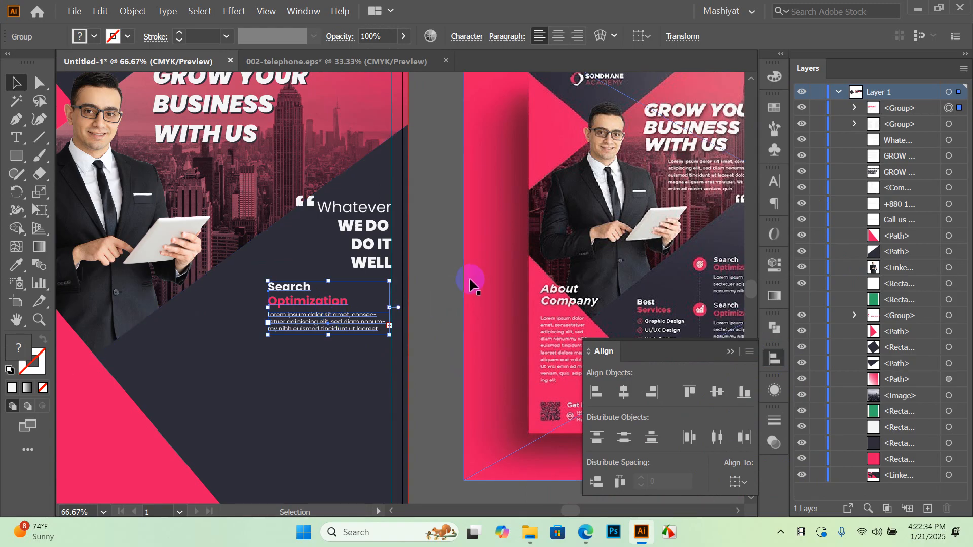
click(471, 282)
scroll(401, 281, down, 1)
key(super)
key(super)
click(662, 20)
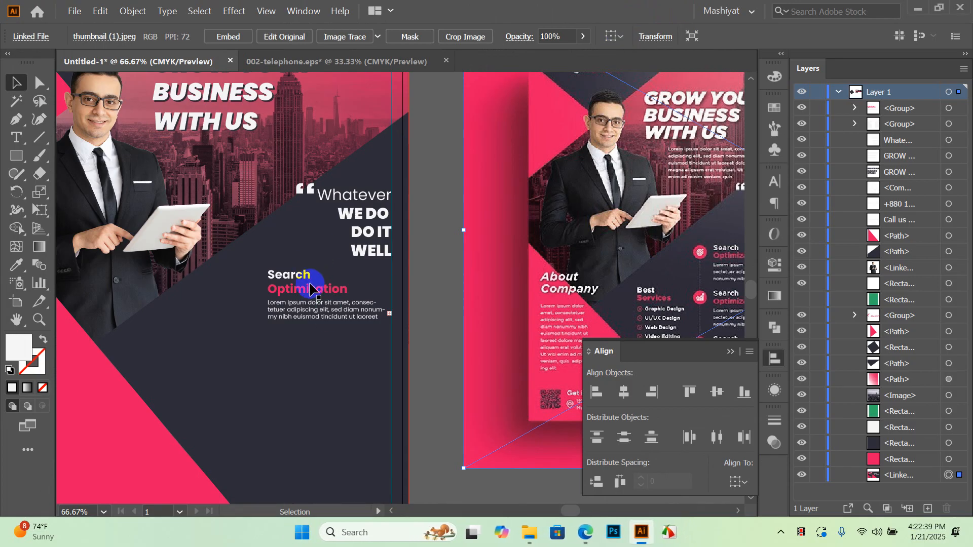
key(space)
drag(349, 330, 404, 278)
alt+scroll(404, 279, down, 1)
click(427, 293)
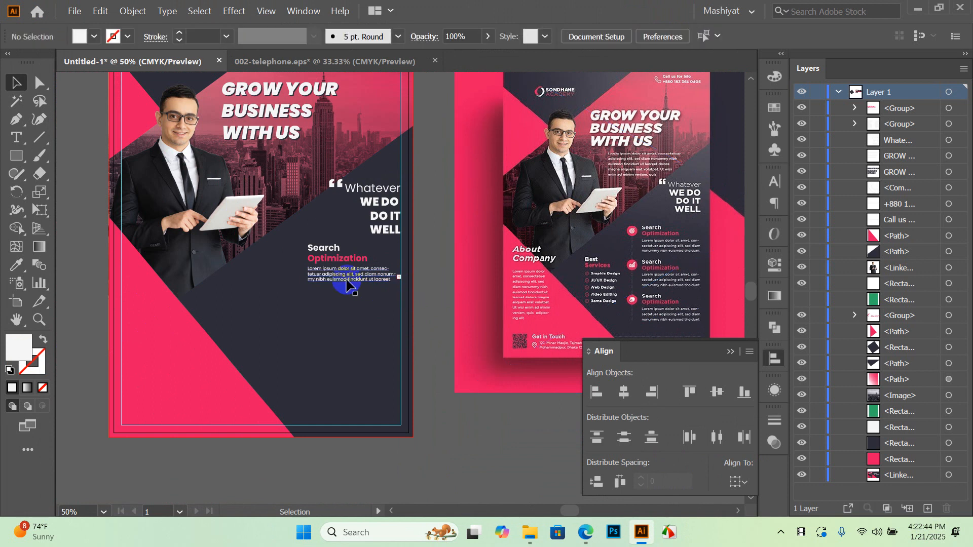
alt+scroll(347, 282, up, 1)
click(343, 280)
drag(344, 279, 347, 338)
key(ctrl+d)
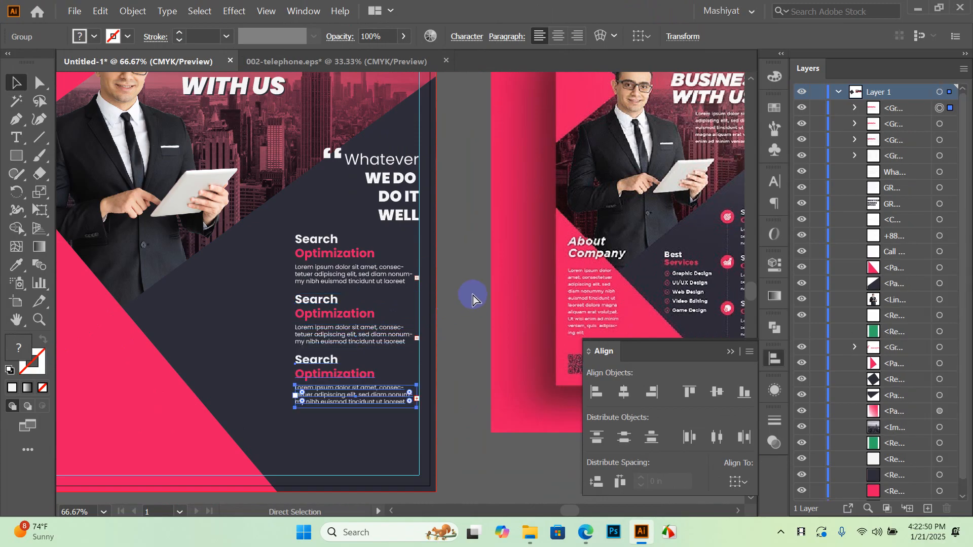
click(464, 314)
key(ctrl+minus)
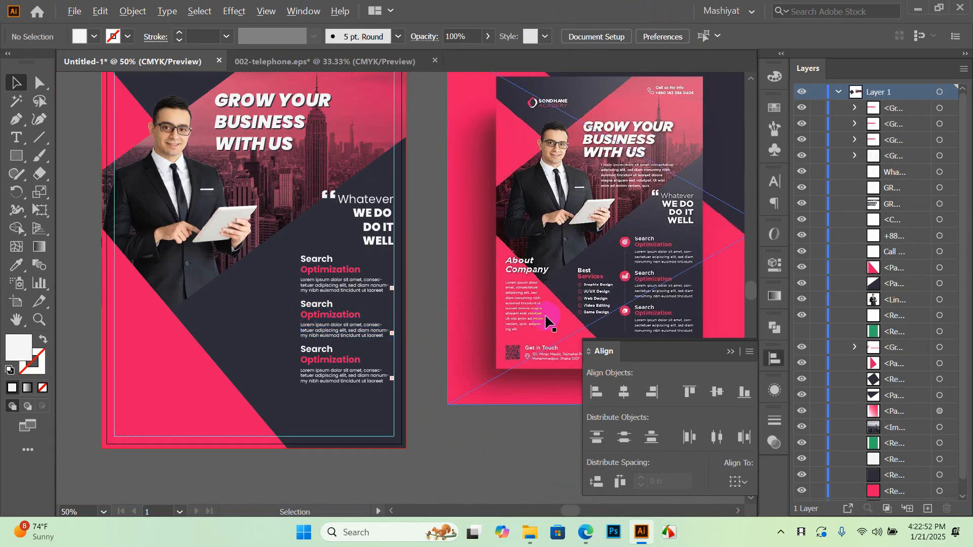
scroll(518, 262, down, 1)
scroll(416, 289, up, 1)
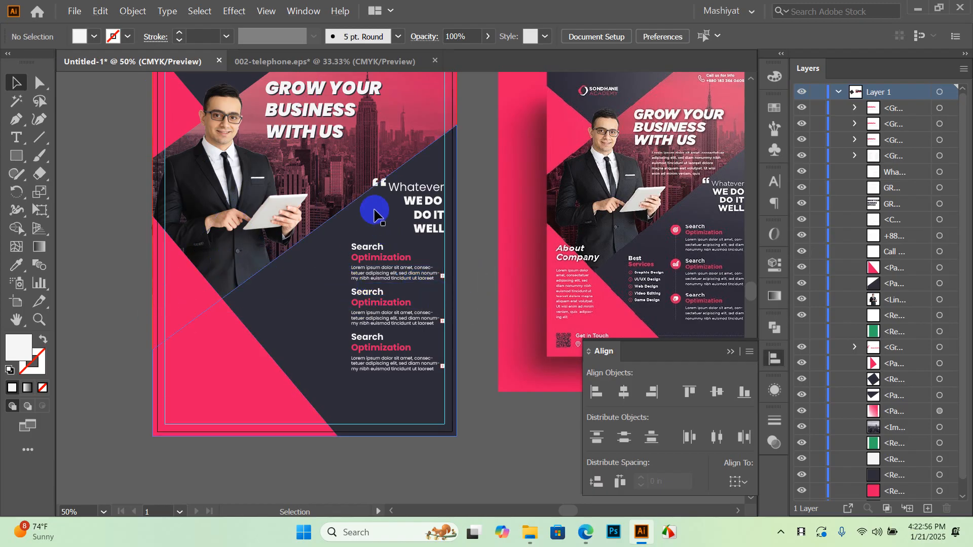
drag(398, 262, 360, 236)
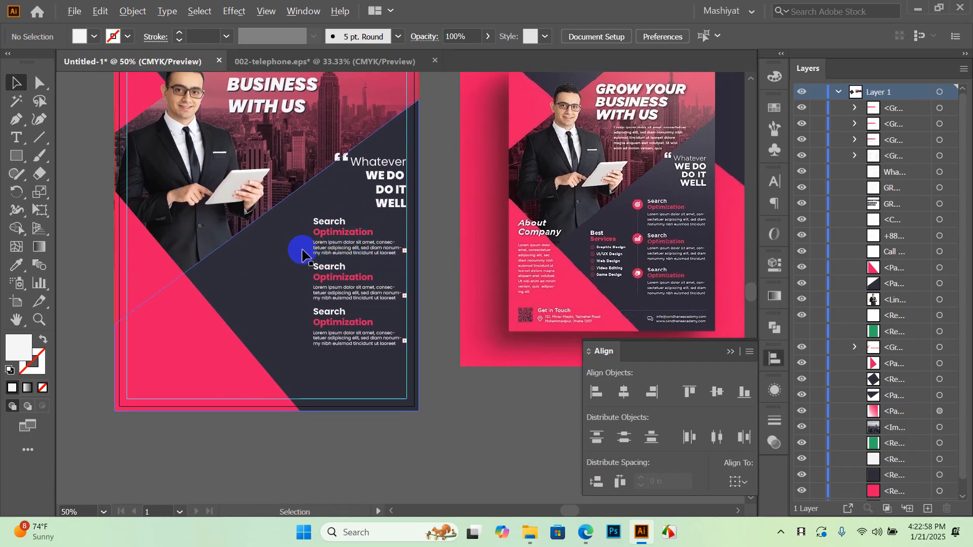
Draw a white circle about 0.41 in wide with the Ellipse Tool left of the first heading
scroll(638, 209, up, 3)
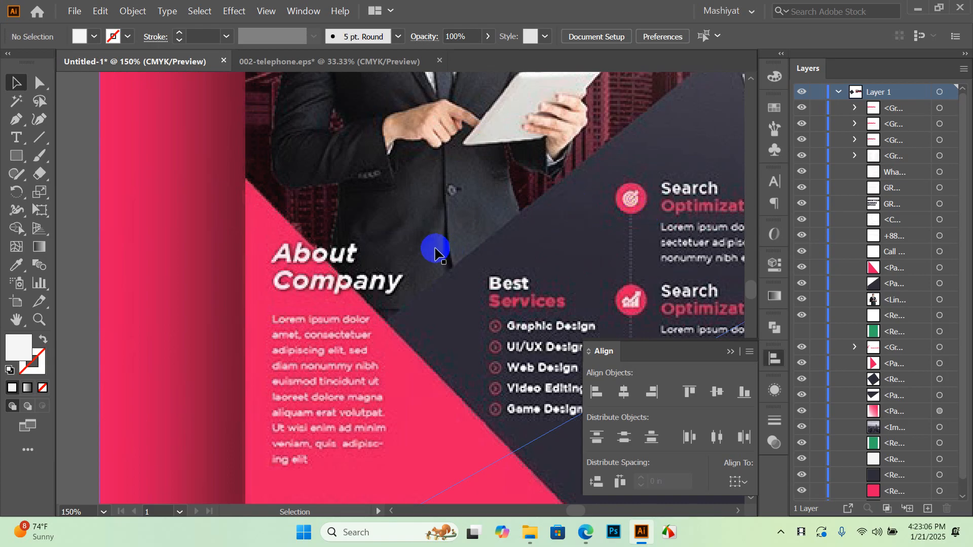
drag(387, 278, 404, 267)
drag(16, 156, 133, 190)
drag(402, 278, 498, 297)
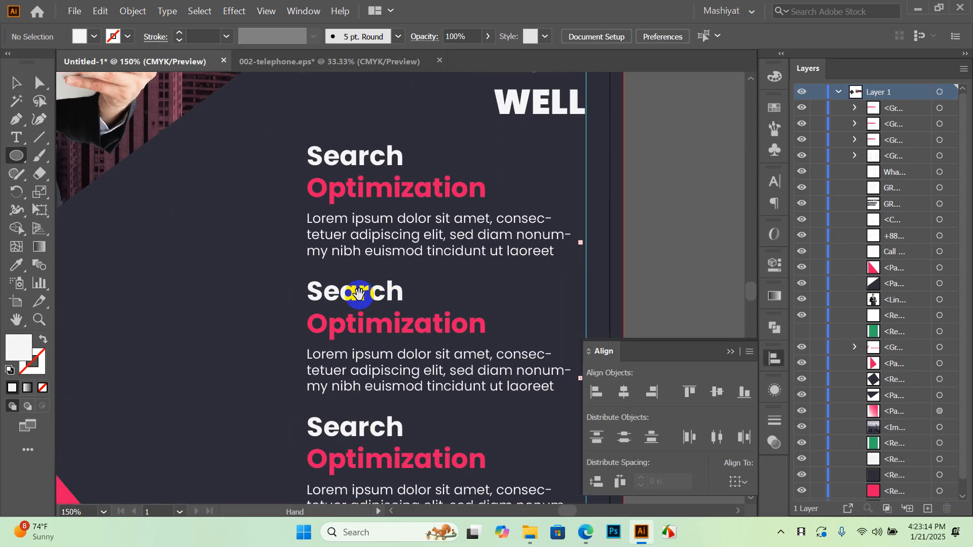
drag(228, 160, 328, 272)
Nudge the first circle into place beside the first Search Optimization heading
click(21, 87)
drag(317, 225, 320, 223)
scroll(373, 208, down, 3)
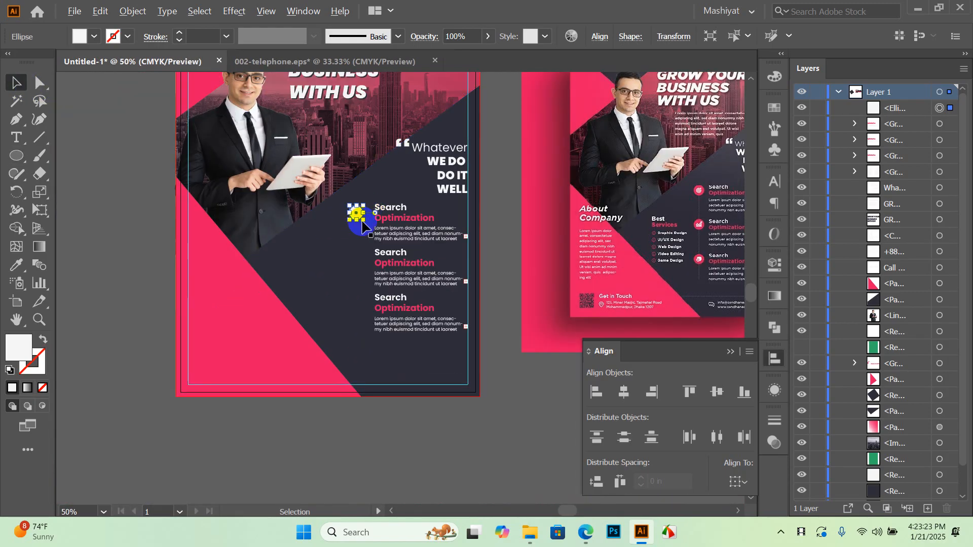
click(499, 217)
scroll(471, 218, up, 1)
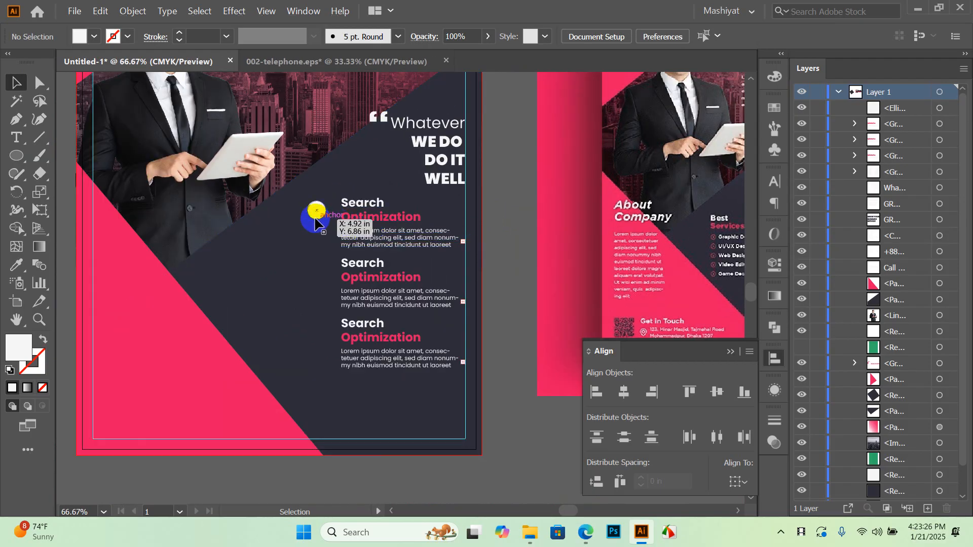
Duplicate the circle twice, placing copies beside the second and third items
drag(316, 219, 317, 274)
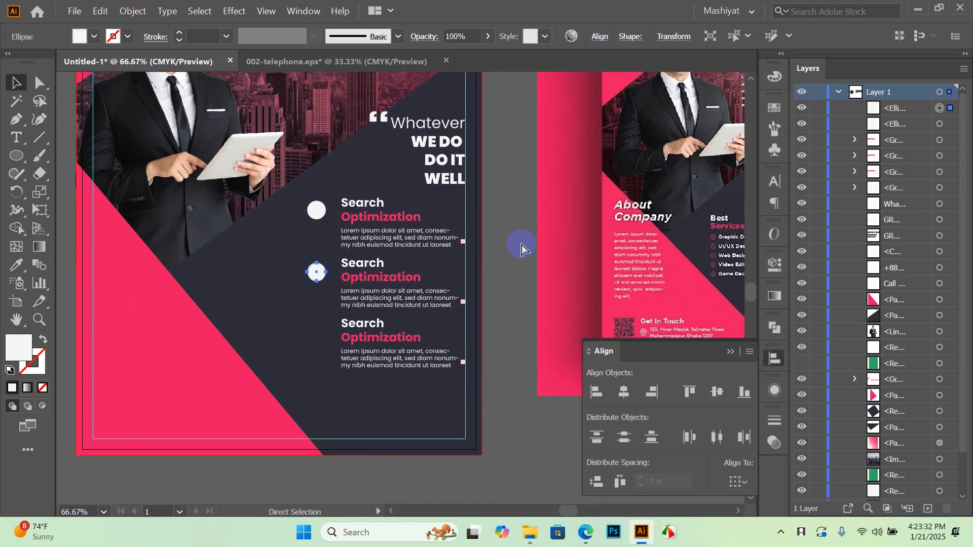
key(ctrl+c)
key(ctrl+f)
click(518, 260)
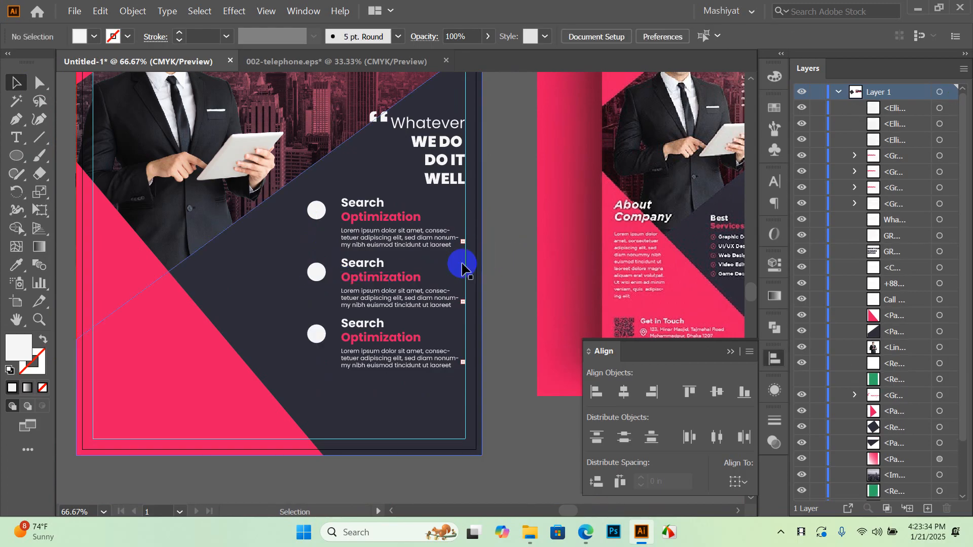
scroll(334, 317, up, 1)
drag(307, 349, 306, 344)
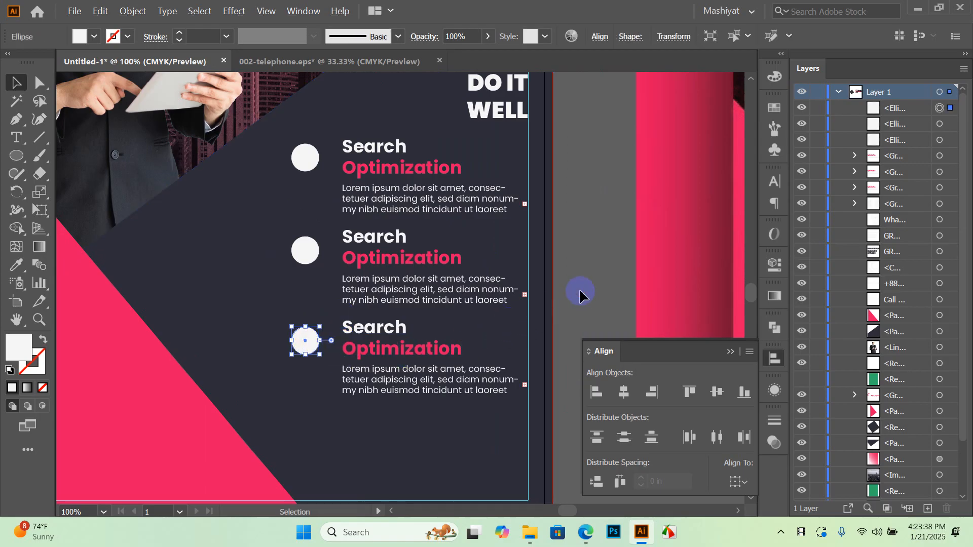
shift+click(304, 341)
Align the three circles with Horizontal Align Center and Vertical Distribute Center
click(302, 336)
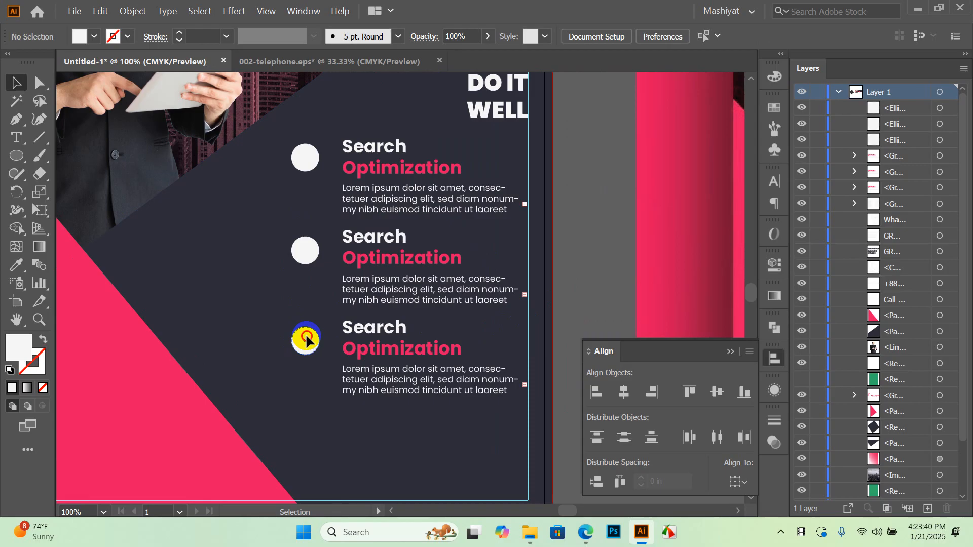
shift+click(302, 251)
shift+click(304, 157)
click(617, 400)
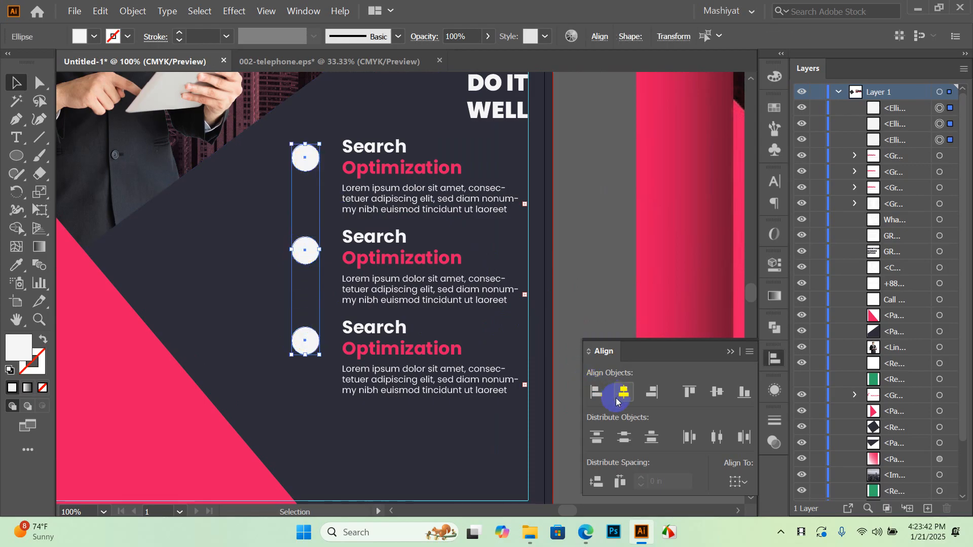
click(625, 436)
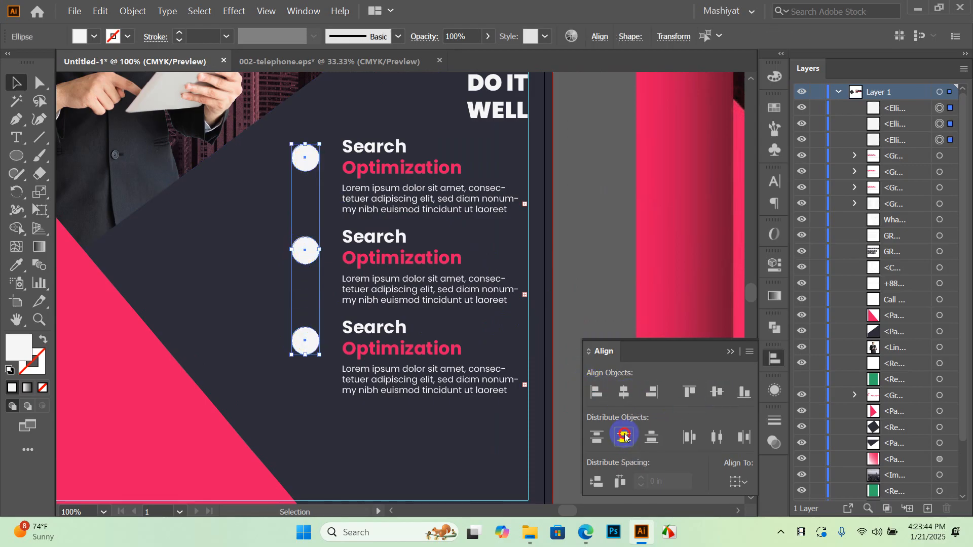
click(606, 239)
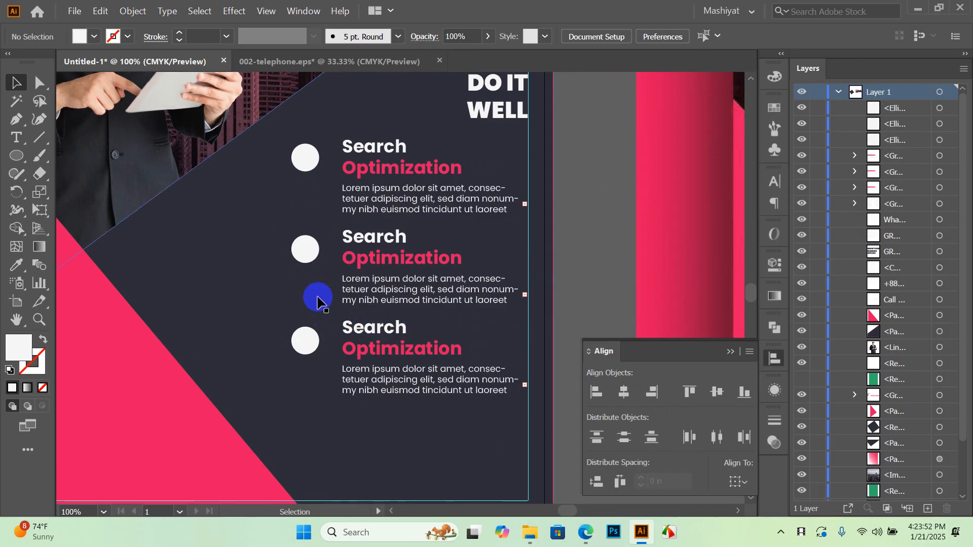
scroll(316, 293, down, 3)
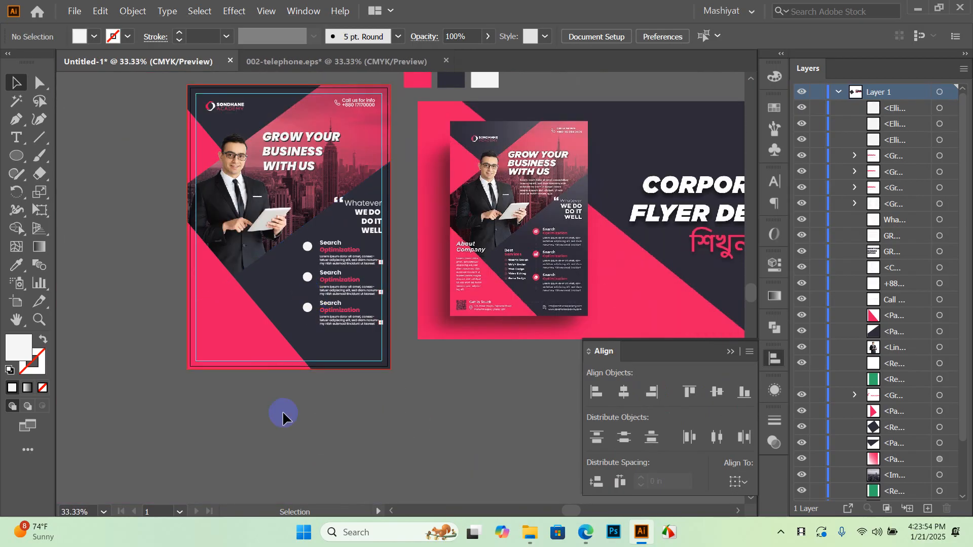
drag(15, 158, 56, 174)
mouse_move(111, 419)
mouse_down()
mouse_move(158, 446)
mouse_move(159, 466)
mouse_up()
scroll(274, 393, down, 5)
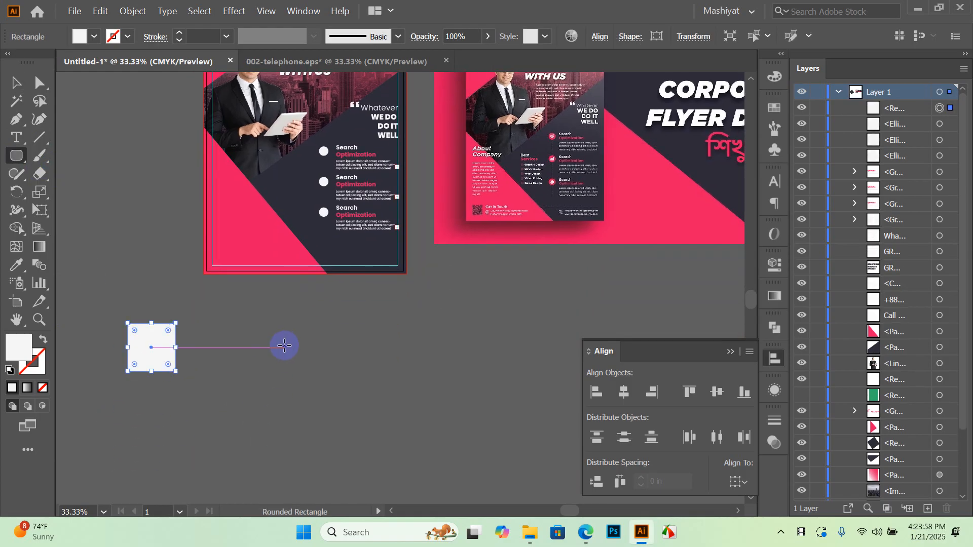
key(v)
click(160, 357)
drag(160, 357, 238, 357)
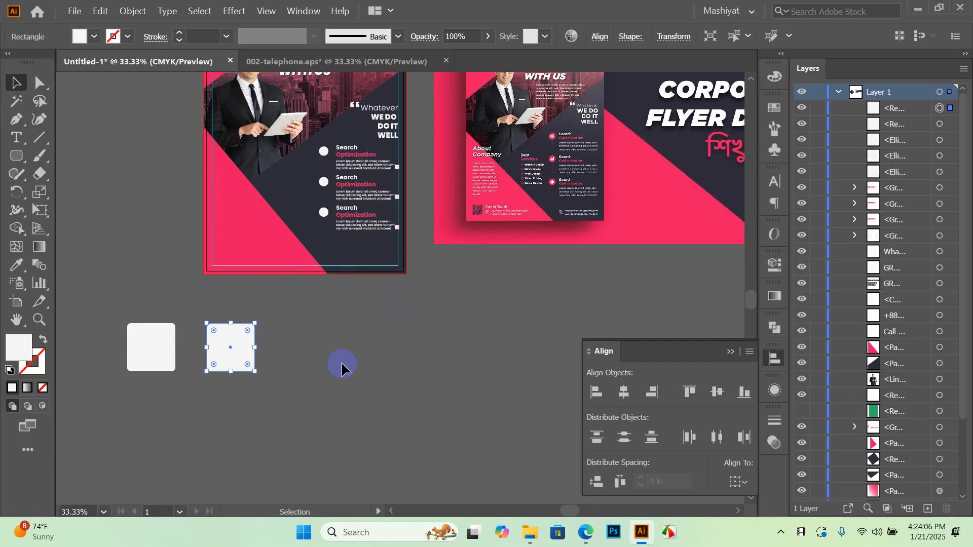
key(ctrl+d)
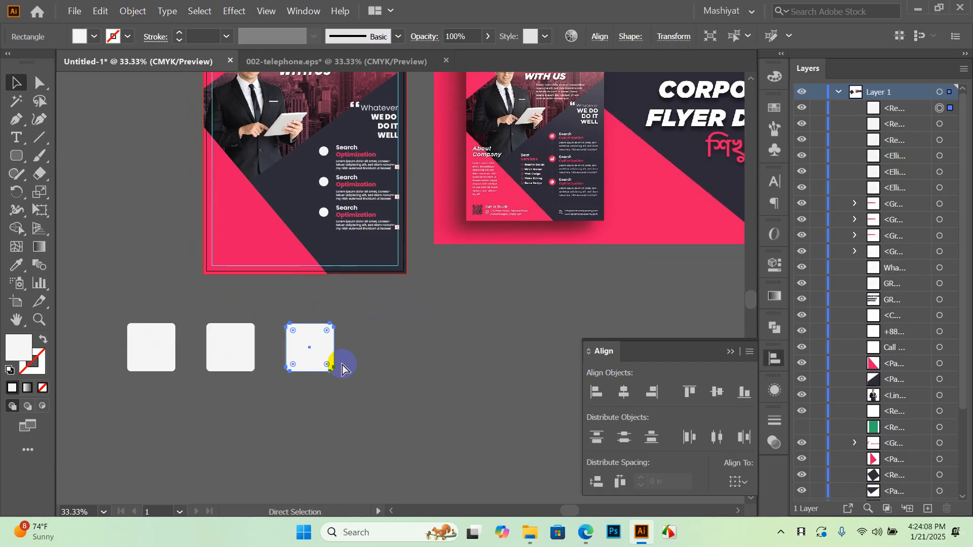
key(ctrl+d)
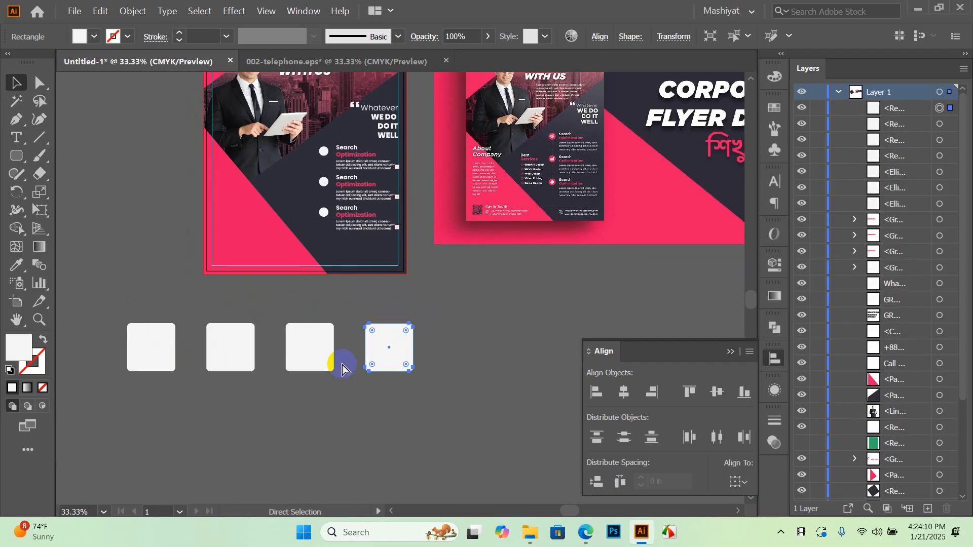
key(ctrl+d)
key(ctrl+d)
key(ctrl+d)
key(ctrl+d)
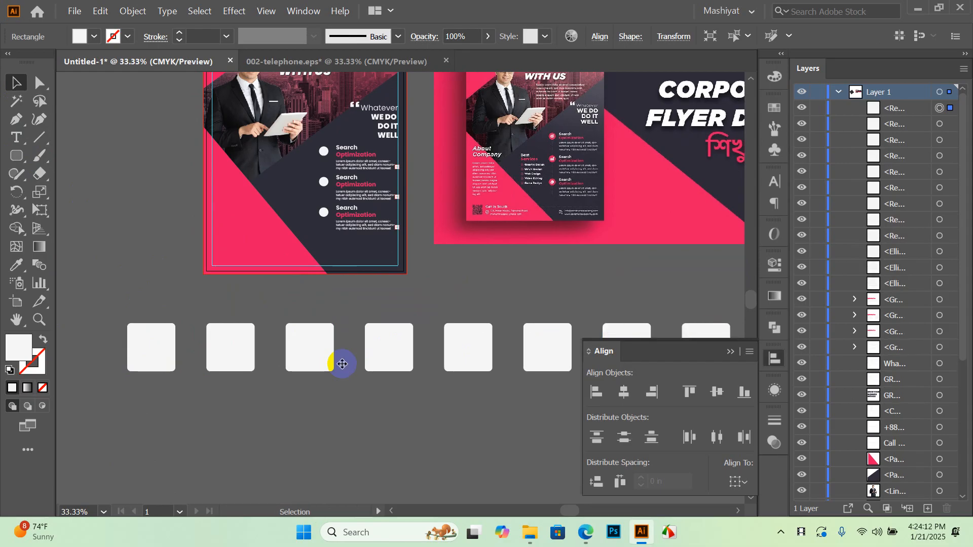
scroll(187, 318, down, 2)
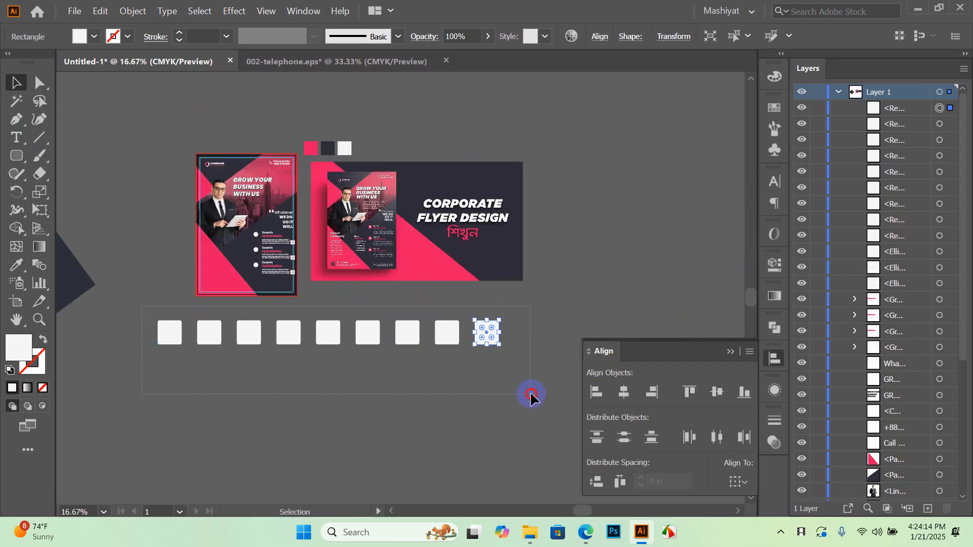
drag(530, 391, 530, 392)
key(Delete)
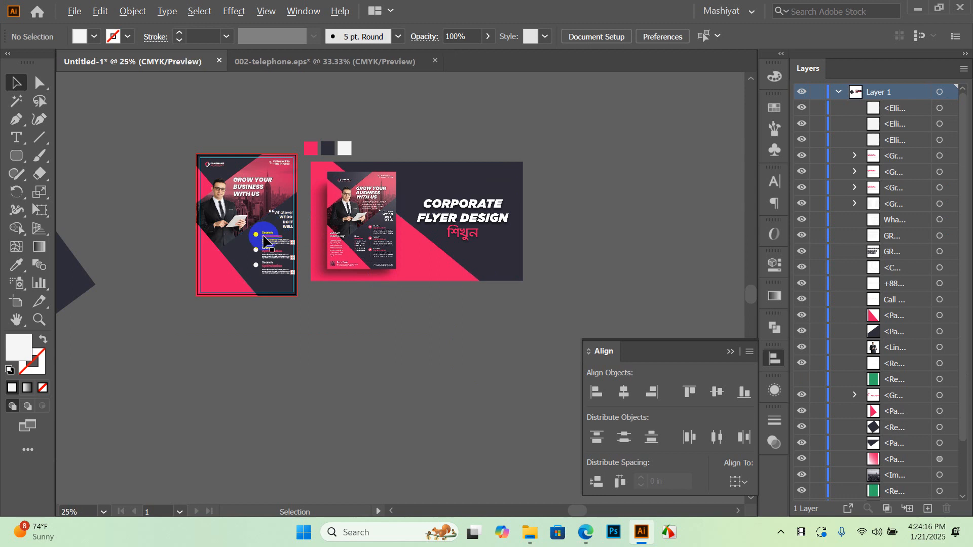
Select the three Search Optimization circles and sample the flyer's pink onto them with the Eyedropper
scroll(264, 242, up, 4)
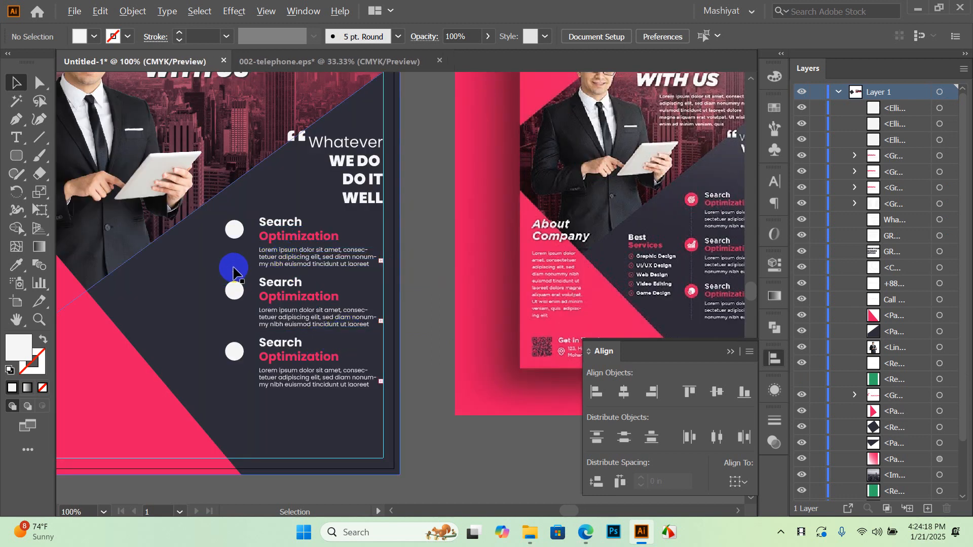
scroll(233, 272, up, 2)
scroll(311, 239, down, 3)
click(268, 213)
shift+click(270, 275)
shift+click(268, 337)
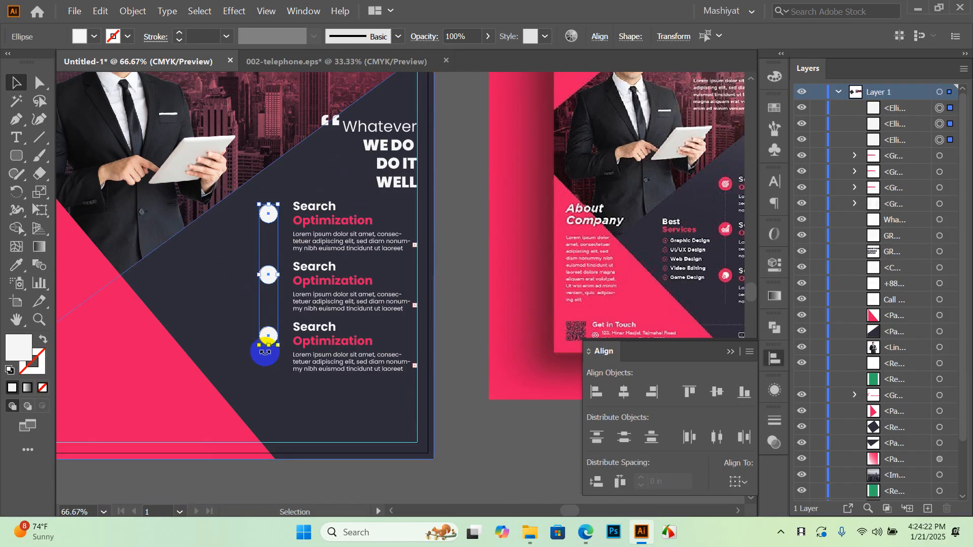
key(i)
click(147, 368)
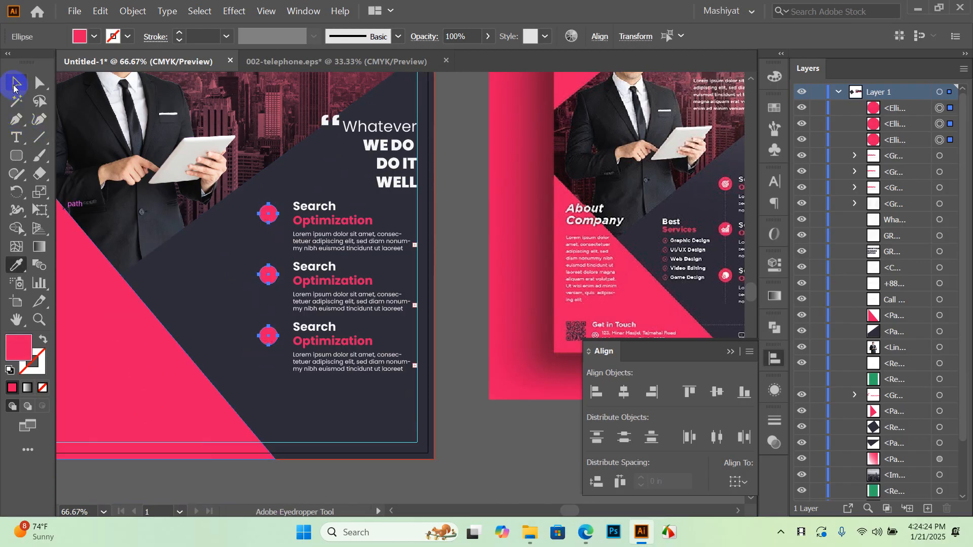
click(14, 85)
click(465, 180)
Close the 002-telephone.eps document without saving changes
drag(465, 180, 493, 185)
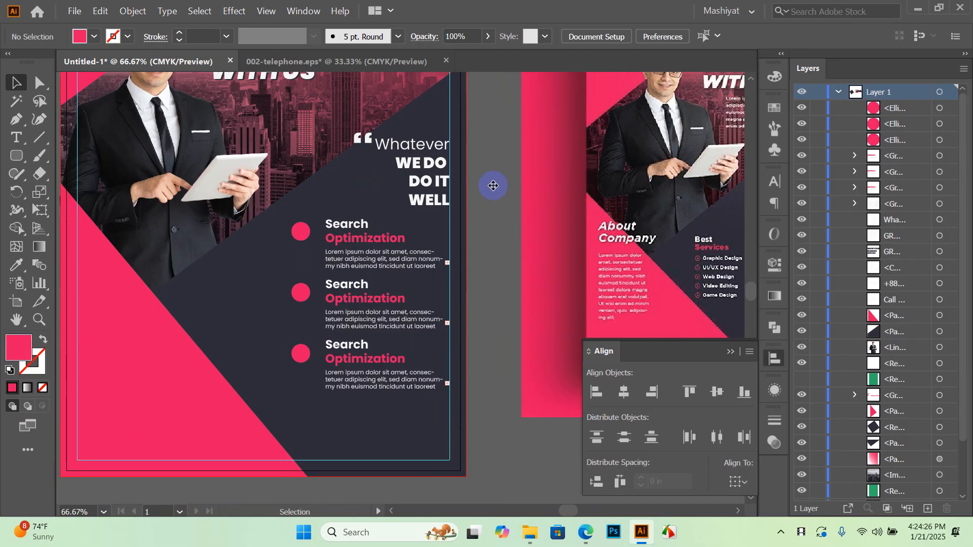
scroll(493, 185, down, 1)
scroll(479, 192, up, 3)
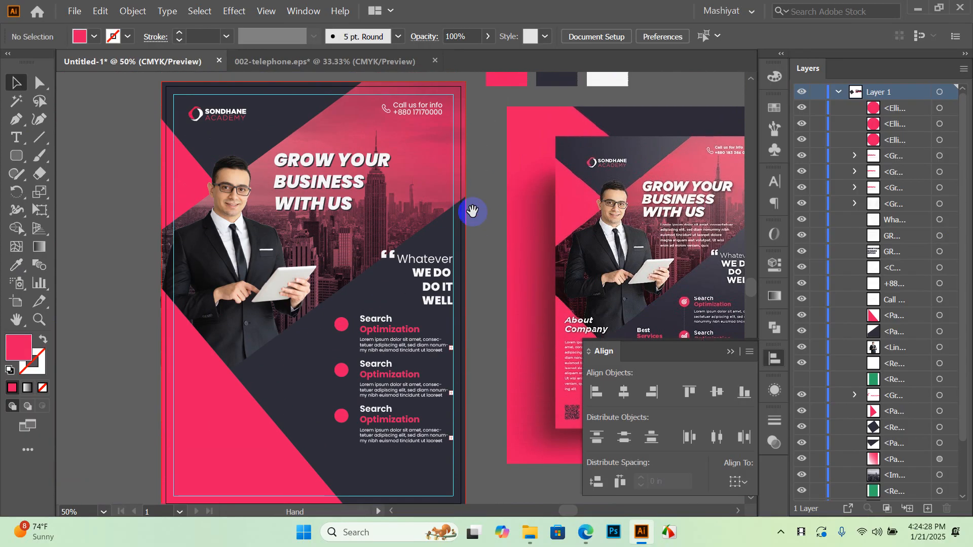
click(375, 63)
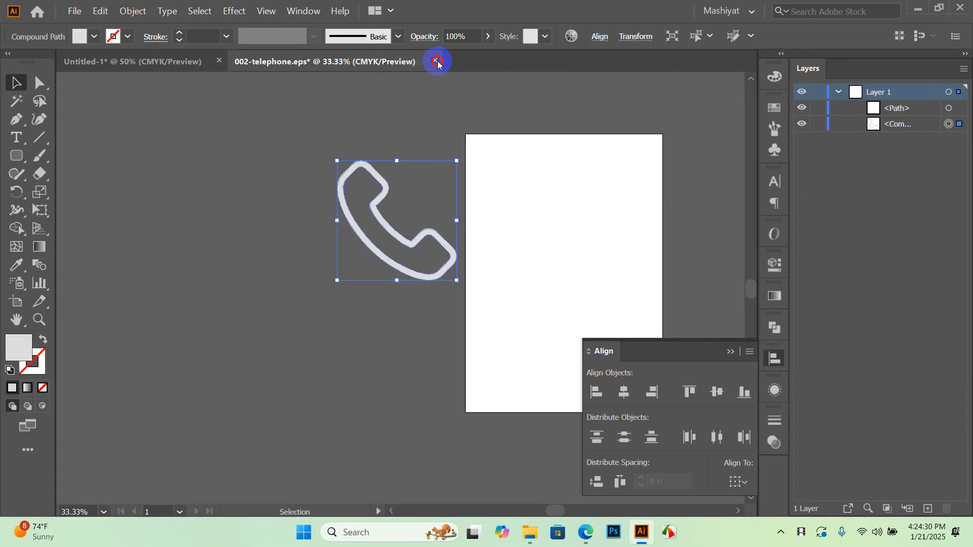
click(435, 61)
click(568, 283)
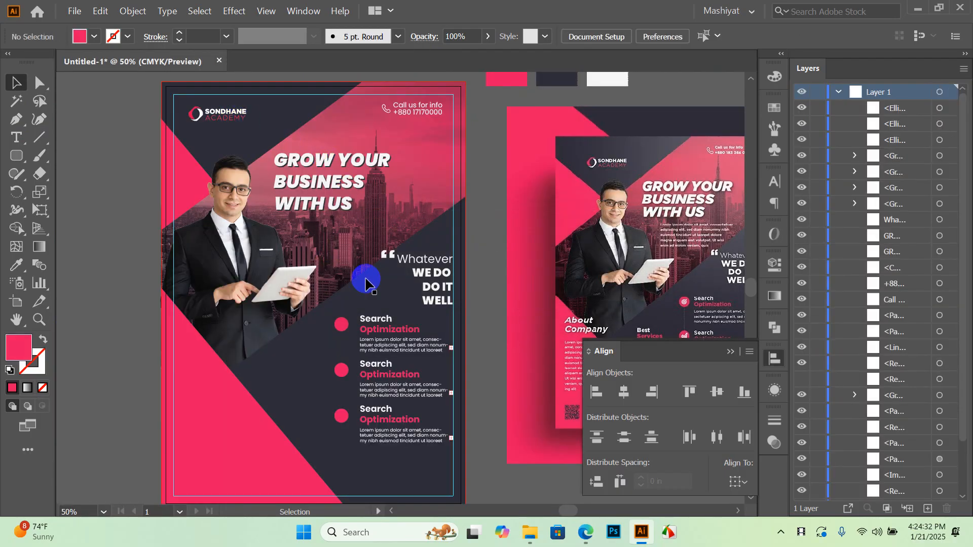
In File Explorer, browse to the Icons > Services folder
drag(488, 312, 443, 289)
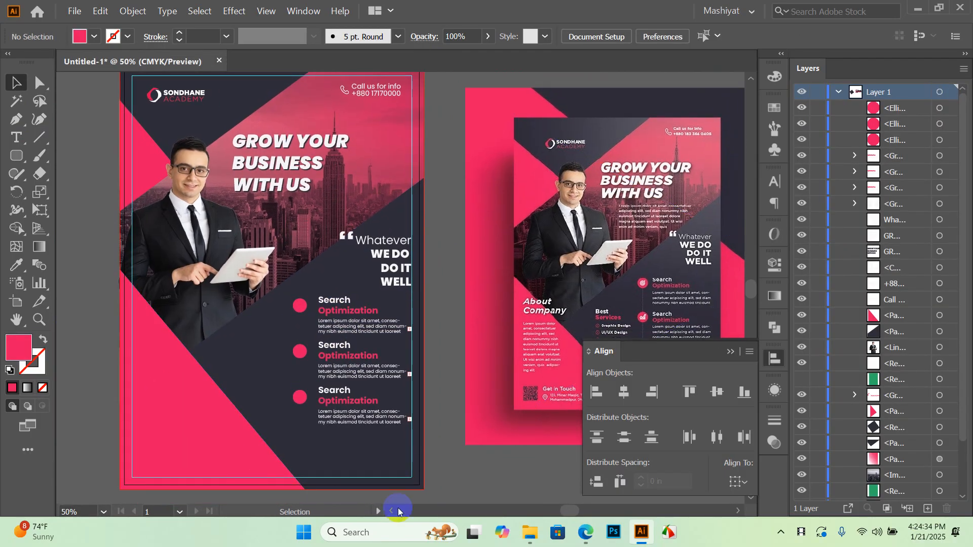
mouse_move(536, 538)
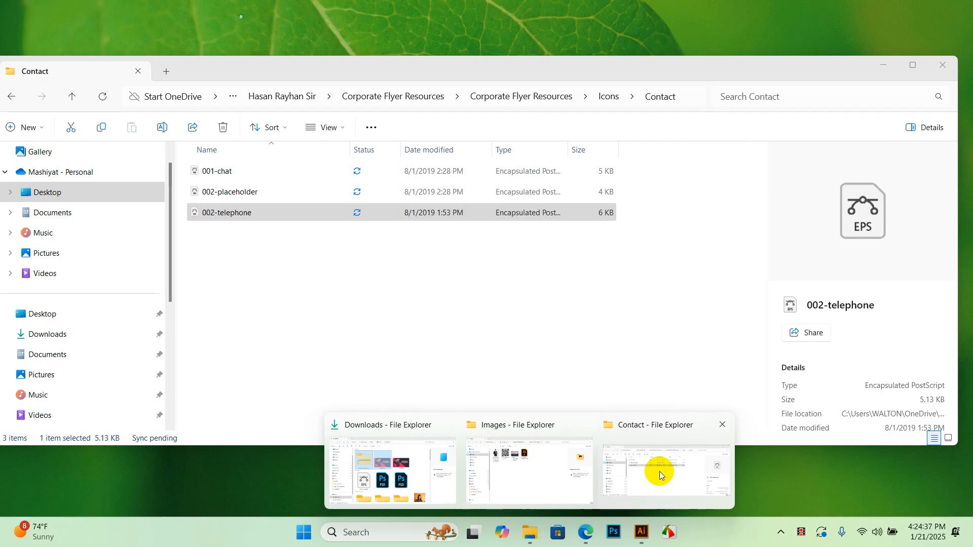
click(659, 471)
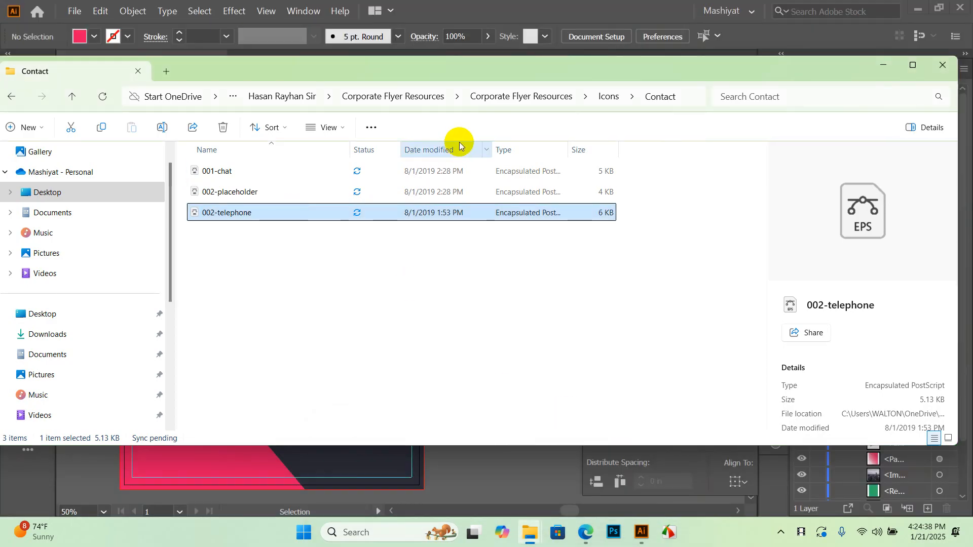
click(605, 96)
click(556, 96)
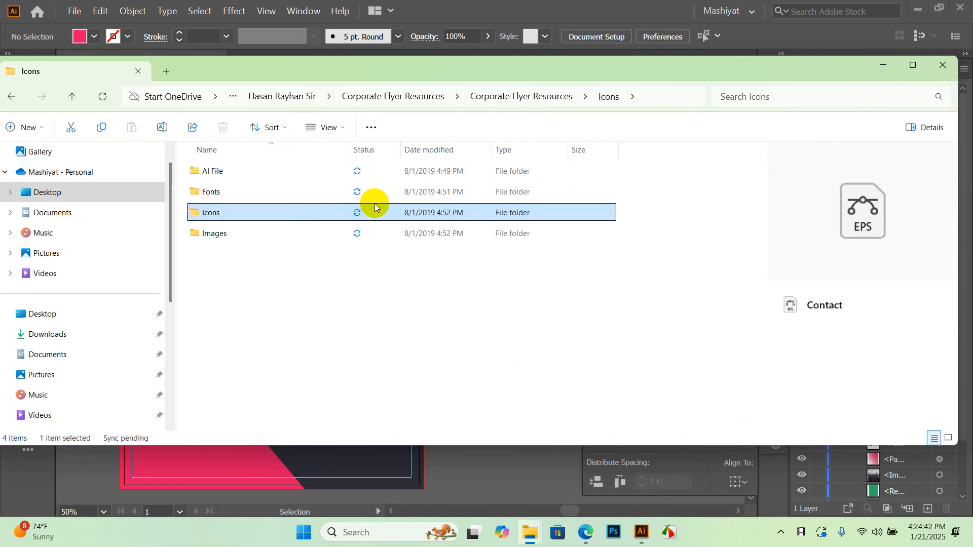
double_click(232, 217)
double_click(215, 196)
Select 001-target, 002-line-chart and 003-pie-chart and drag them into Illustrator to open them
drag(308, 272, 210, 183)
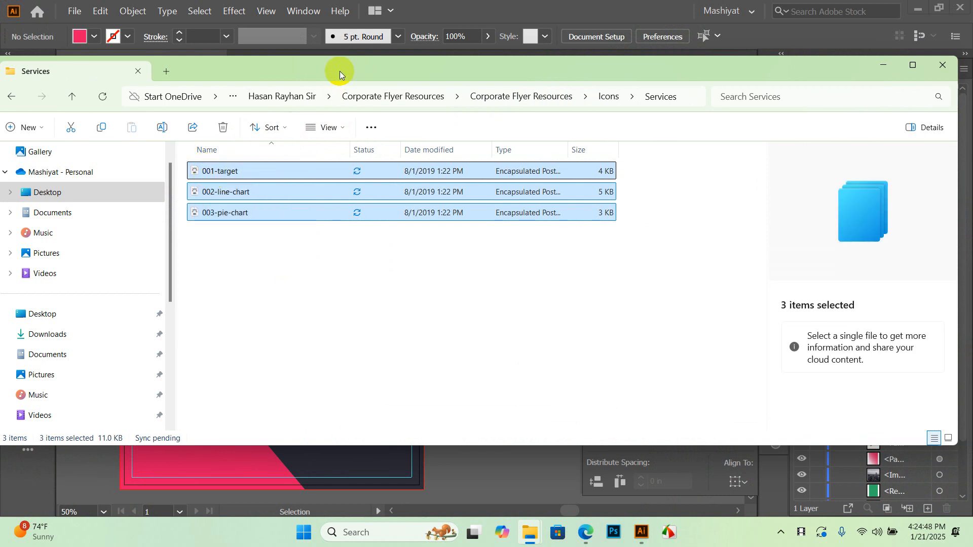
drag(339, 71, 368, 195)
drag(330, 60, 330, 61)
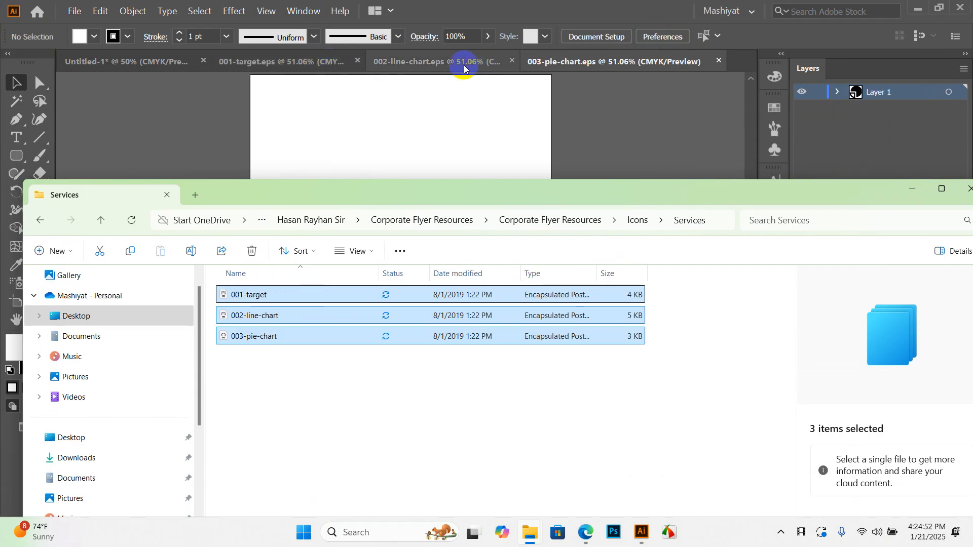
Move the pie-chart icon off its artboard and fill it white via the Color Picker
click(912, 188)
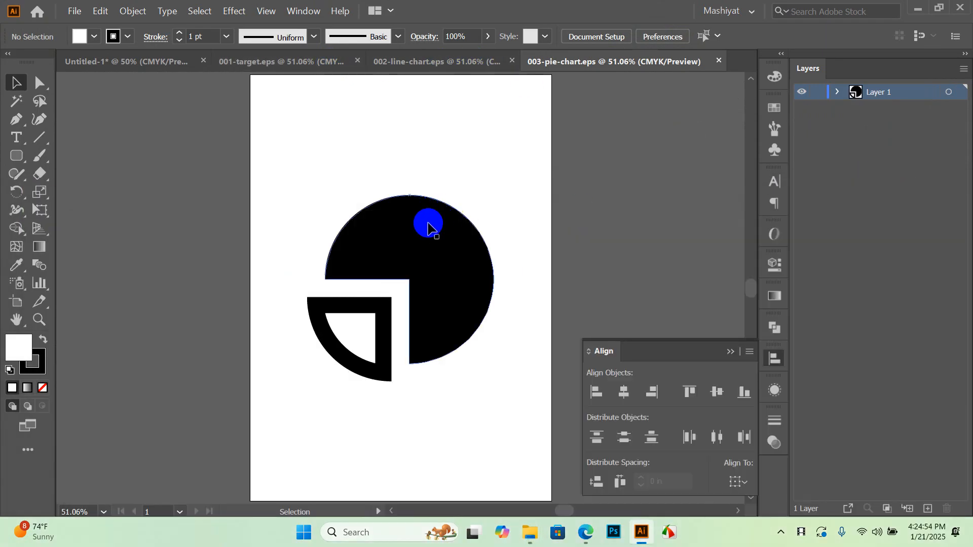
scroll(370, 248, down, 2)
drag(392, 234, 216, 192)
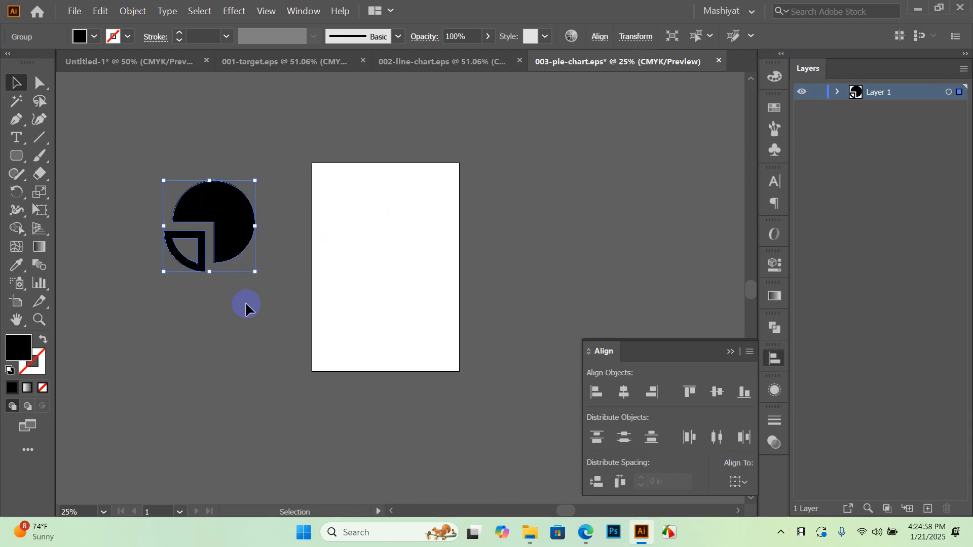
click(95, 37)
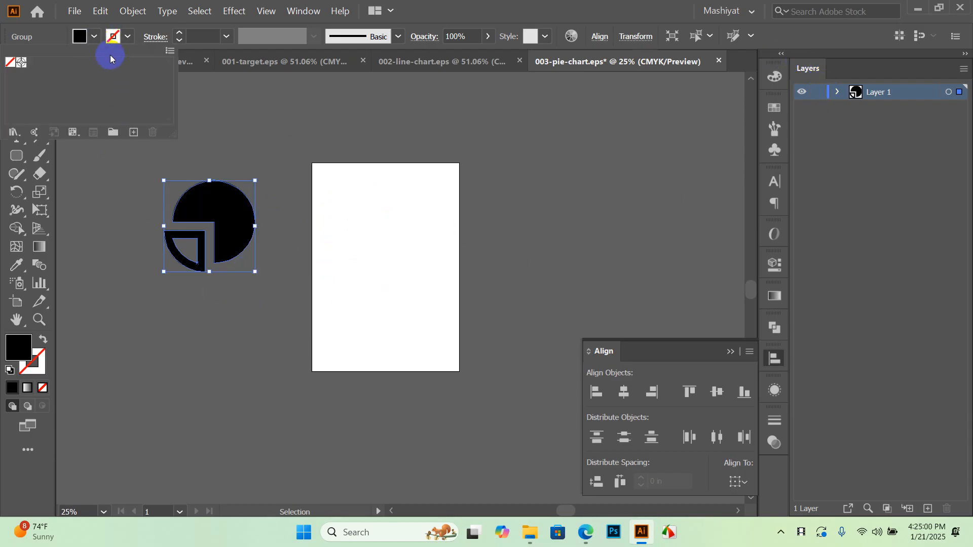
double_click(25, 355)
drag(454, 289, 454, 142)
click(807, 175)
click(400, 246)
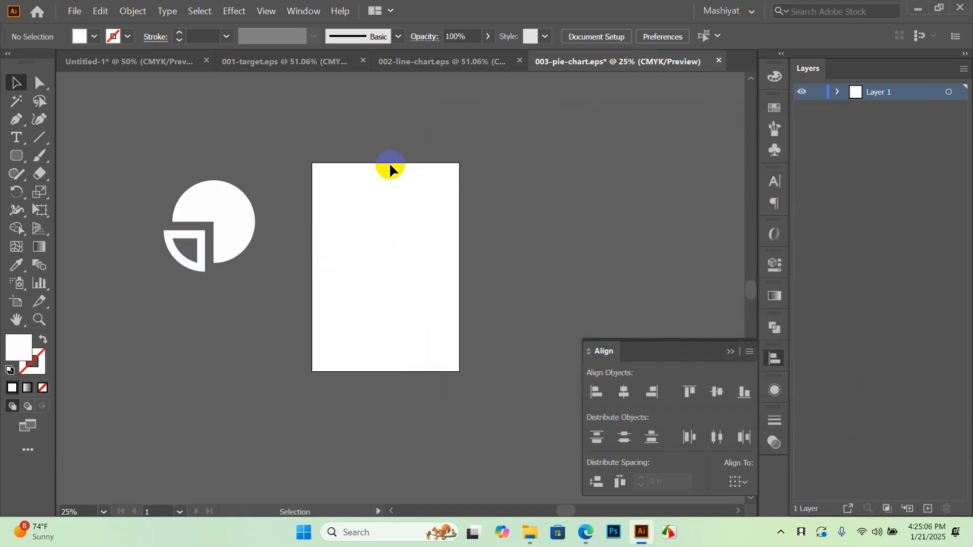
Try a white fill on the line-chart icon, then undo it
click(448, 58)
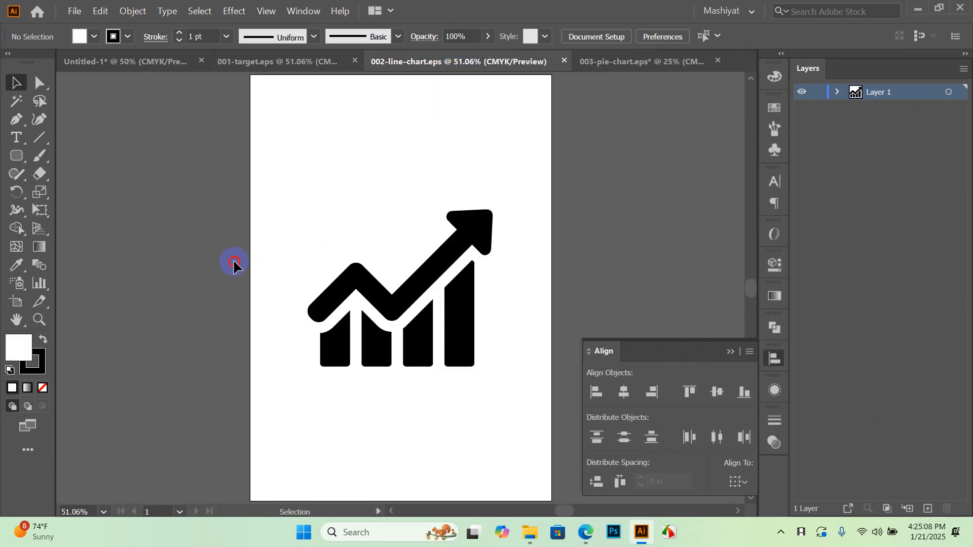
drag(233, 263, 476, 391)
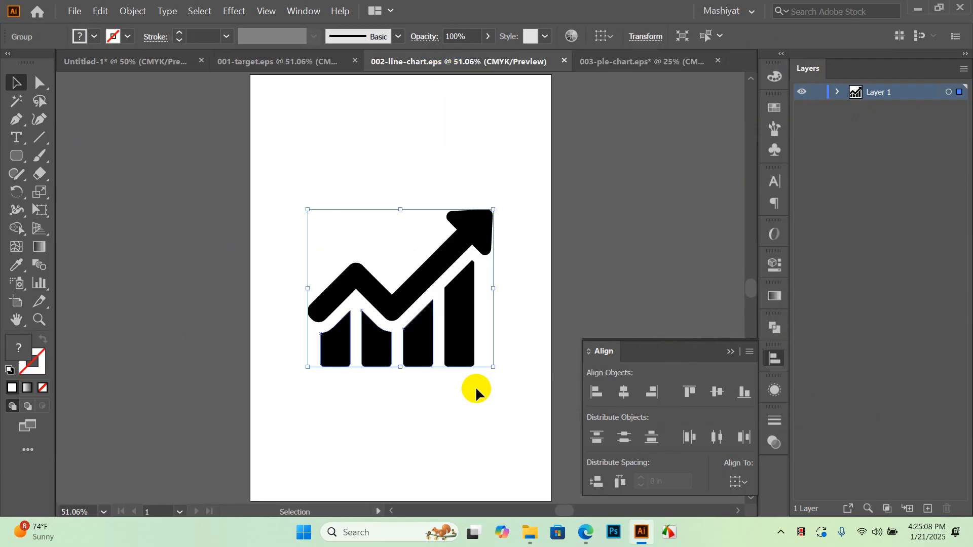
click(99, 43)
double_click(15, 357)
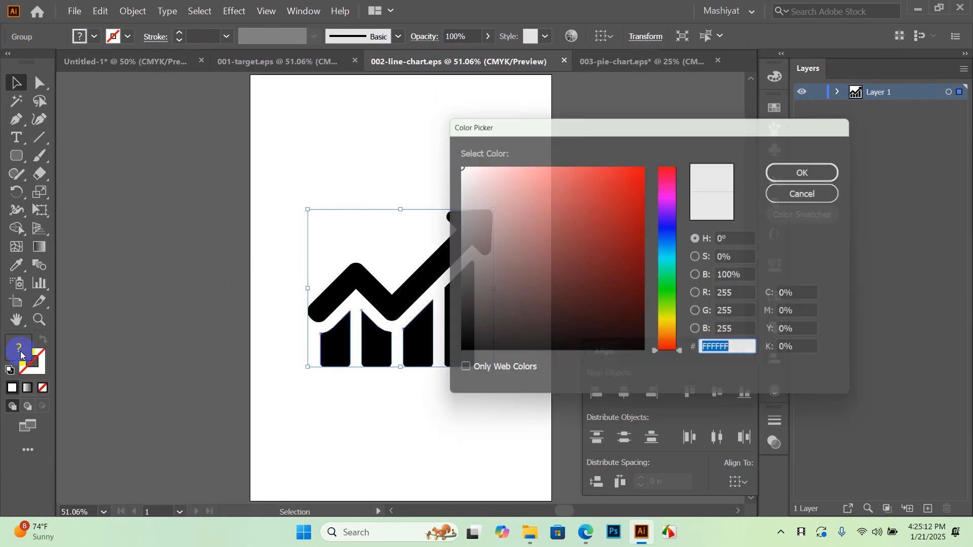
click(462, 171)
click(454, 164)
click(822, 170)
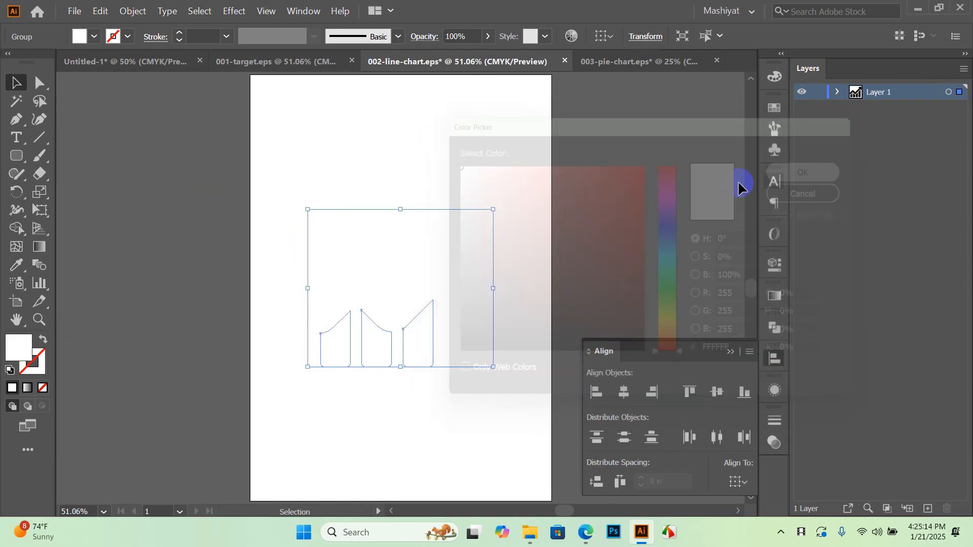
key(ctrl+z)
Move the line chart onto the pasteboard, ungroup it and release its clipping mask
drag(429, 271, 208, 227)
right_click(208, 227)
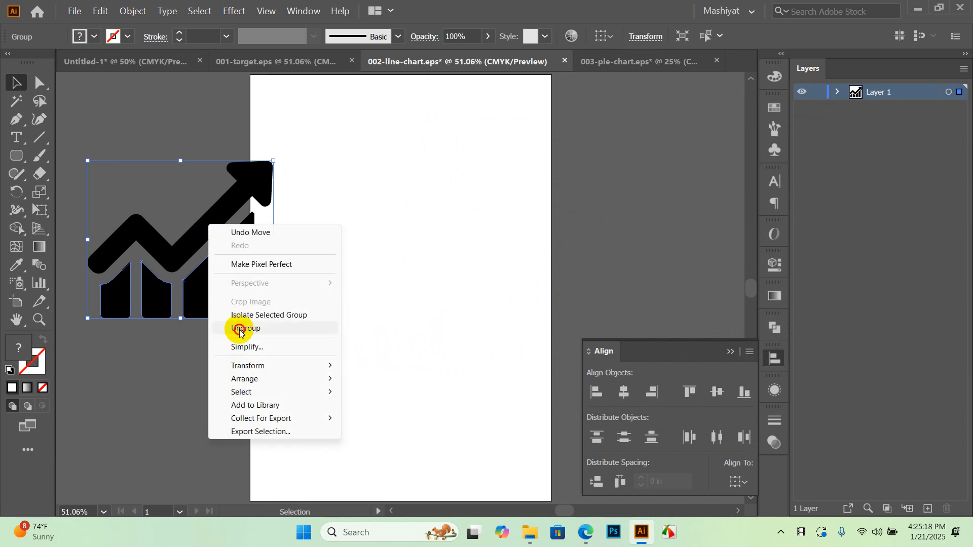
click(240, 330)
click(308, 269)
right_click(199, 223)
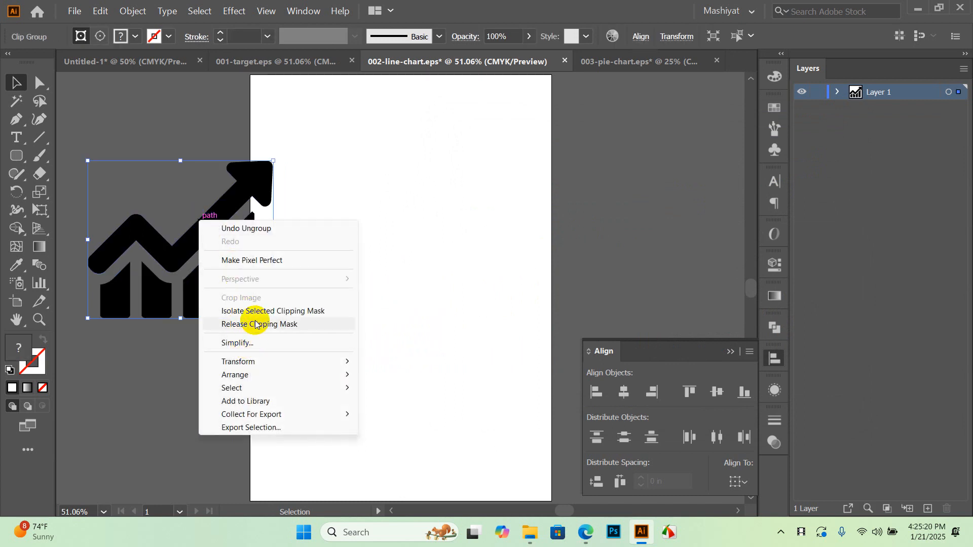
click(236, 323)
click(443, 261)
drag(139, 115, 139, 115)
drag(299, 329, 81, 159)
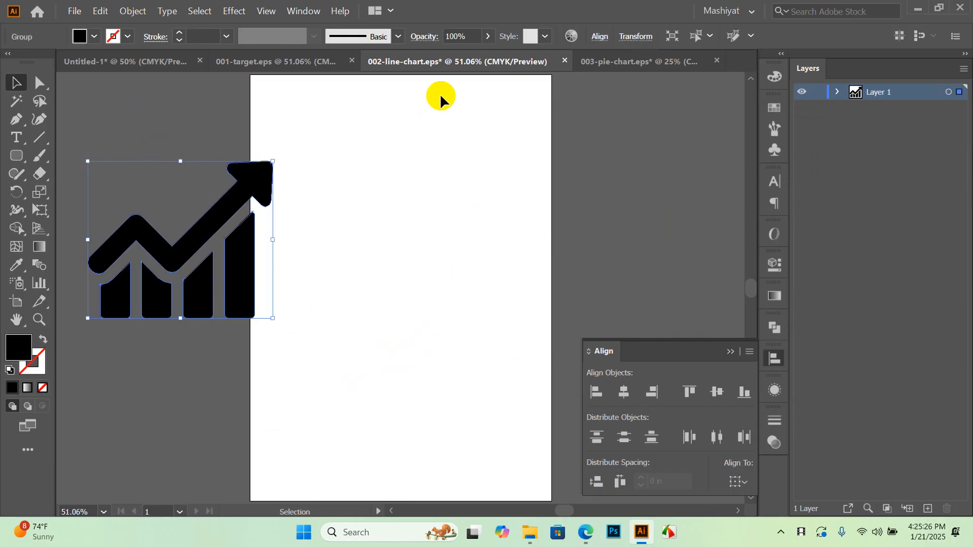
Ungroup the target icon in 001-target and release its clipping mask
click(276, 61)
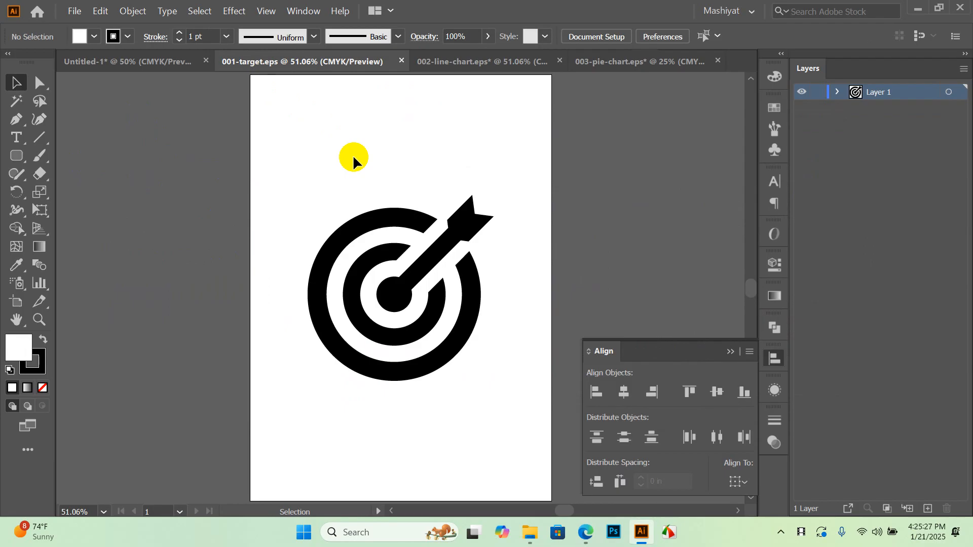
right_click(381, 219)
click(423, 321)
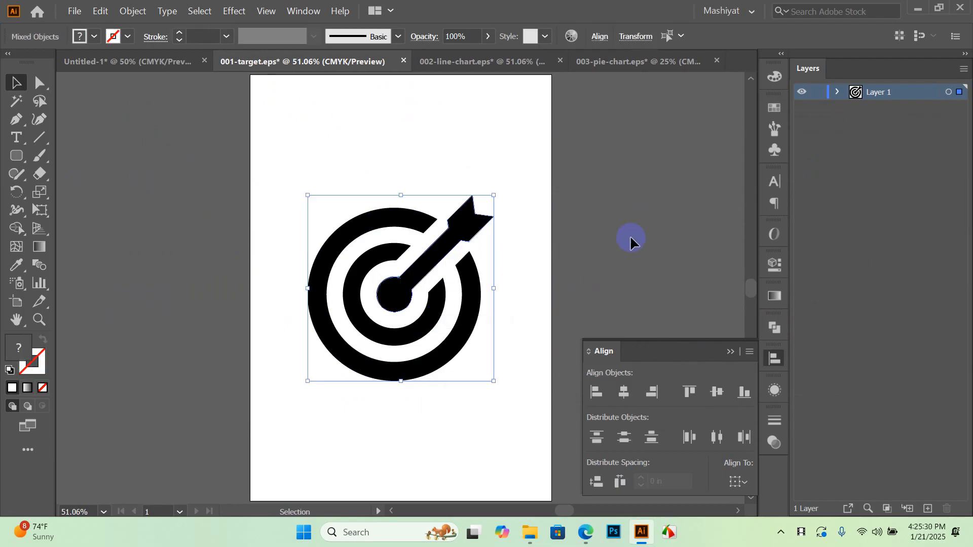
right_click(425, 218)
click(491, 325)
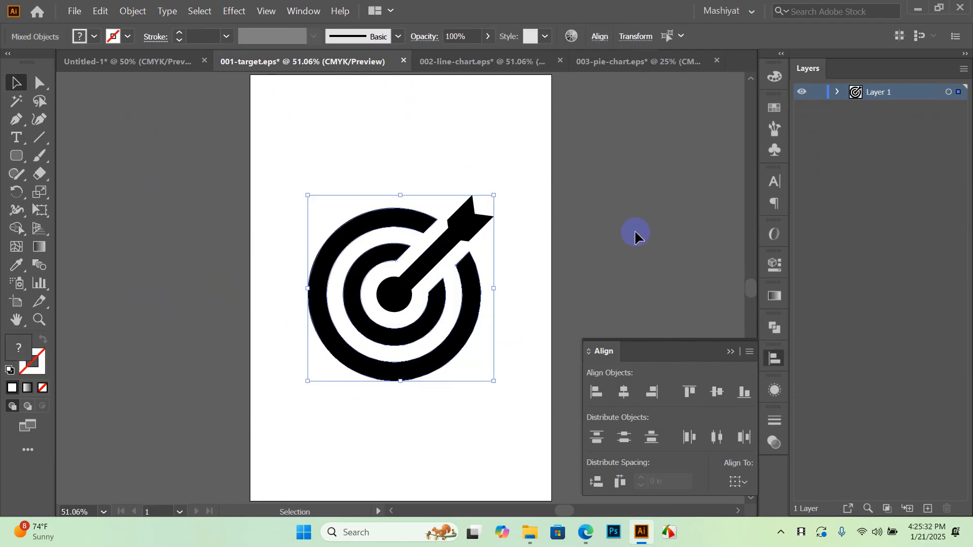
click(635, 235)
drag(401, 201, 402, 202)
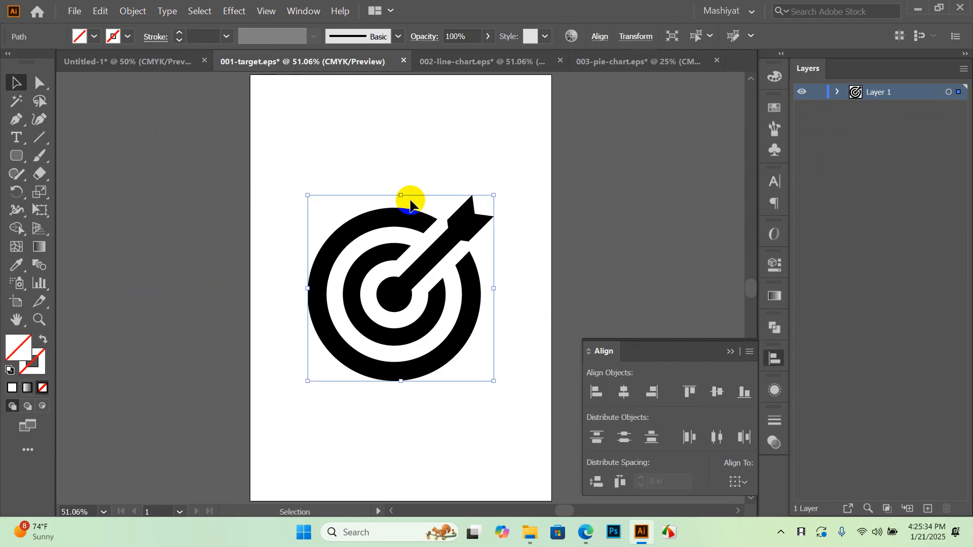
drag(532, 161, 250, 401)
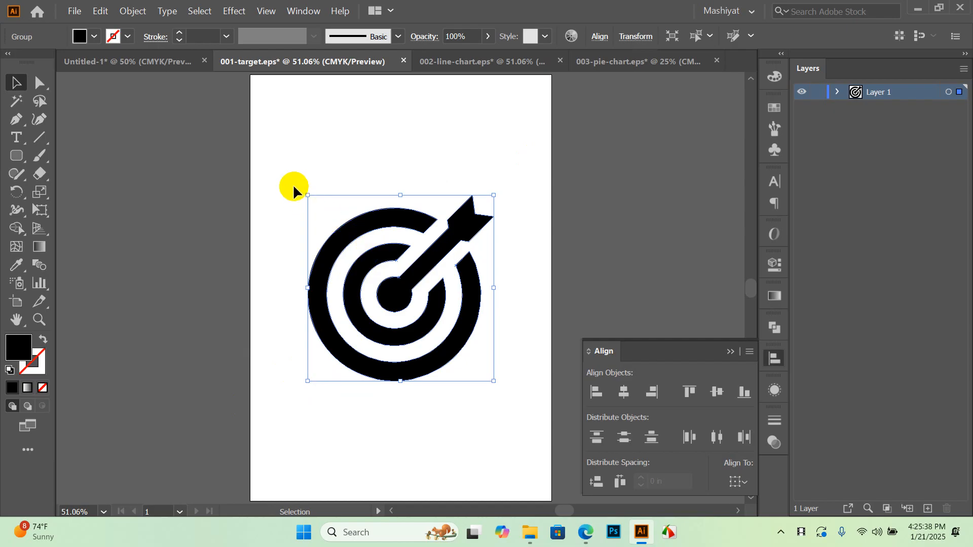
click(458, 164)
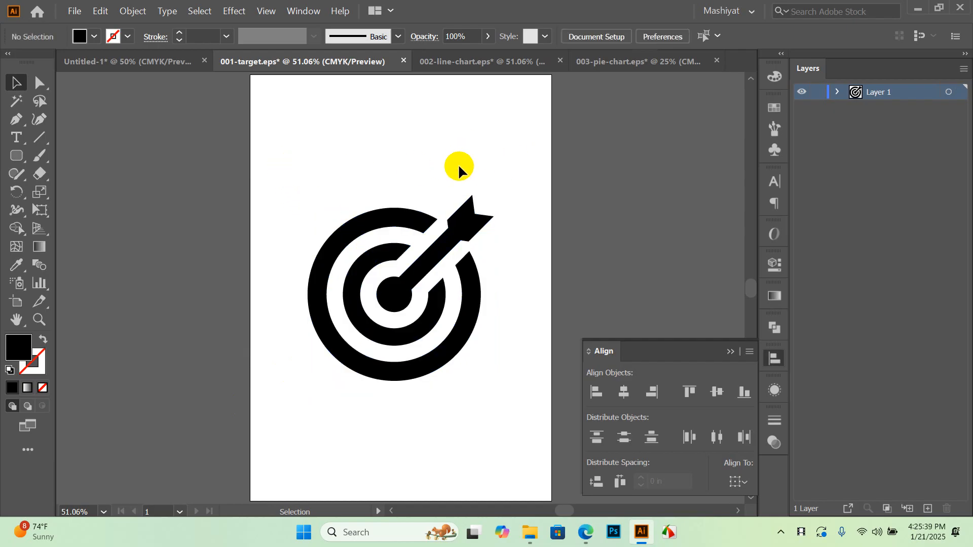
Drag the line-chart and pie-chart icons into the 001-target document
click(453, 63)
click(235, 228)
drag(235, 228, 307, 187)
click(606, 63)
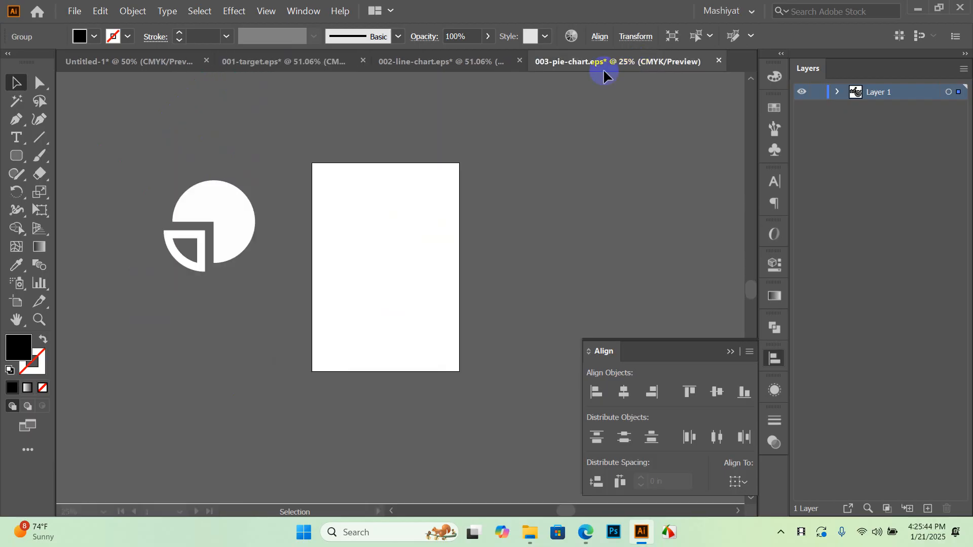
drag(239, 211, 278, 65)
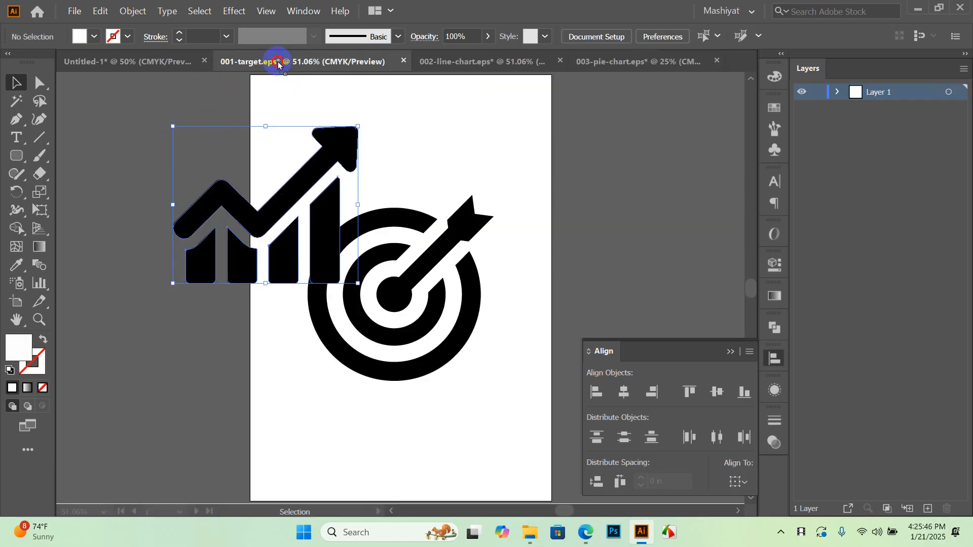
drag(251, 367, 254, 366)
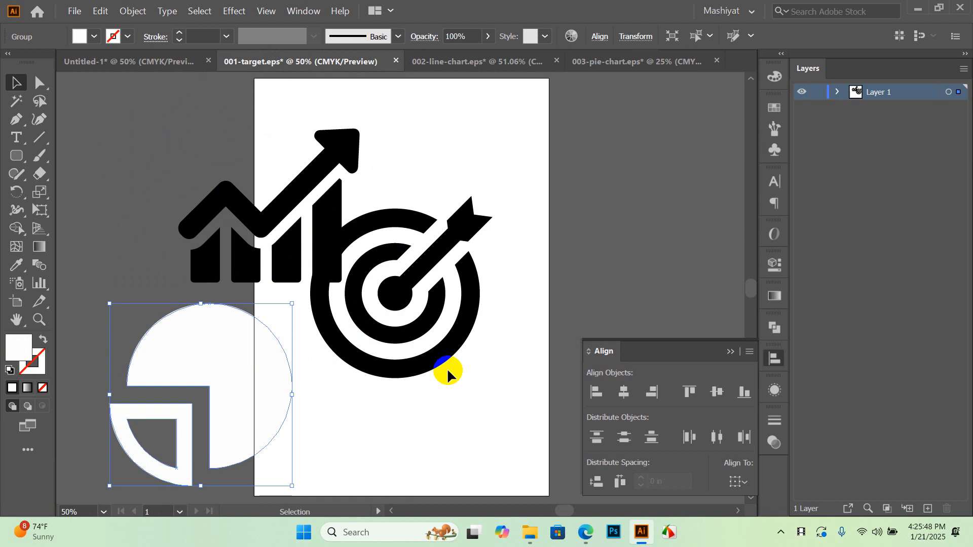
scroll(441, 324, down, 2)
Drag the three icons into the flyer, shrink them to about half an inch wide beside Search Optimization
drag(466, 377, 222, 215)
drag(310, 249, 416, 279)
scroll(318, 310, down, 2)
drag(527, 394, 360, 236)
scroll(357, 234, up, 5)
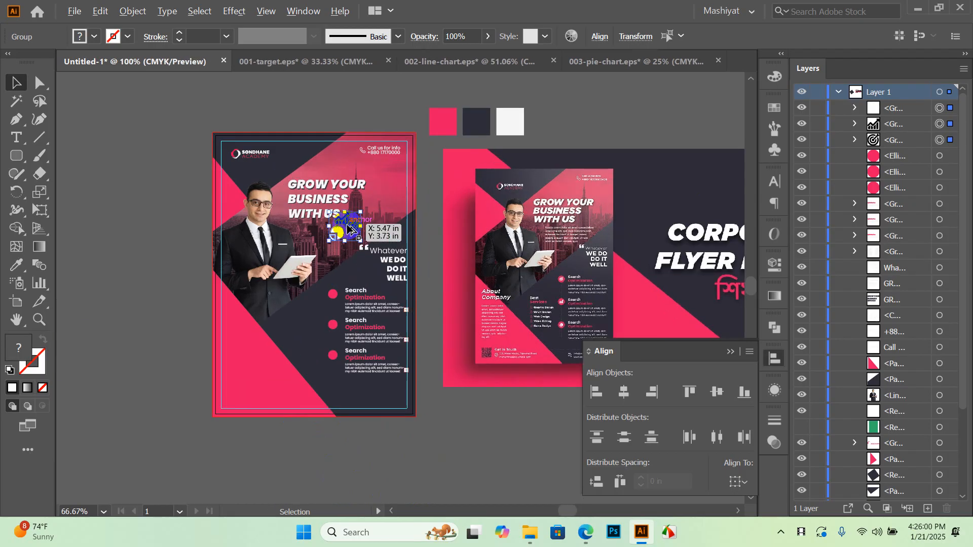
scroll(348, 233, down, 2)
drag(357, 223, 361, 385)
drag(300, 428, 357, 375)
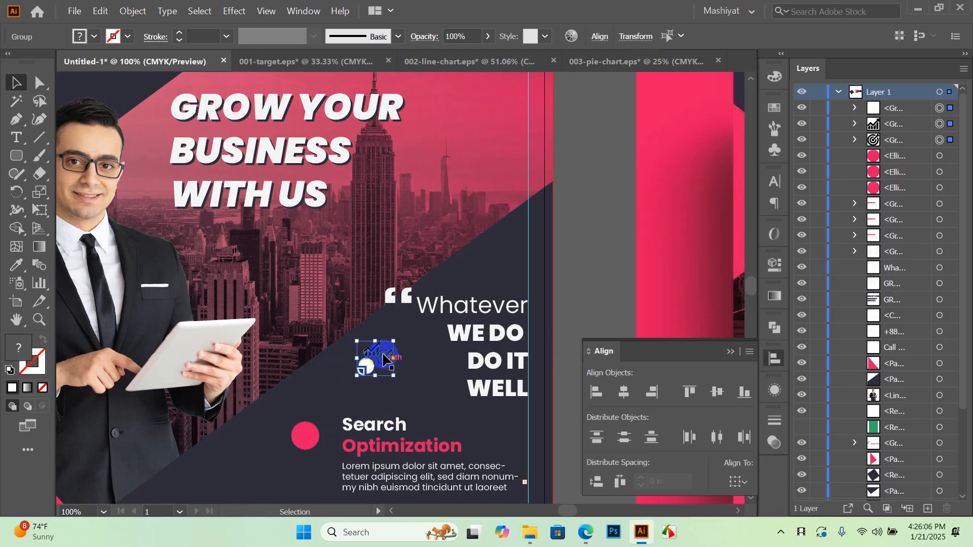
Fill the three icons white from the swatches
click(101, 39)
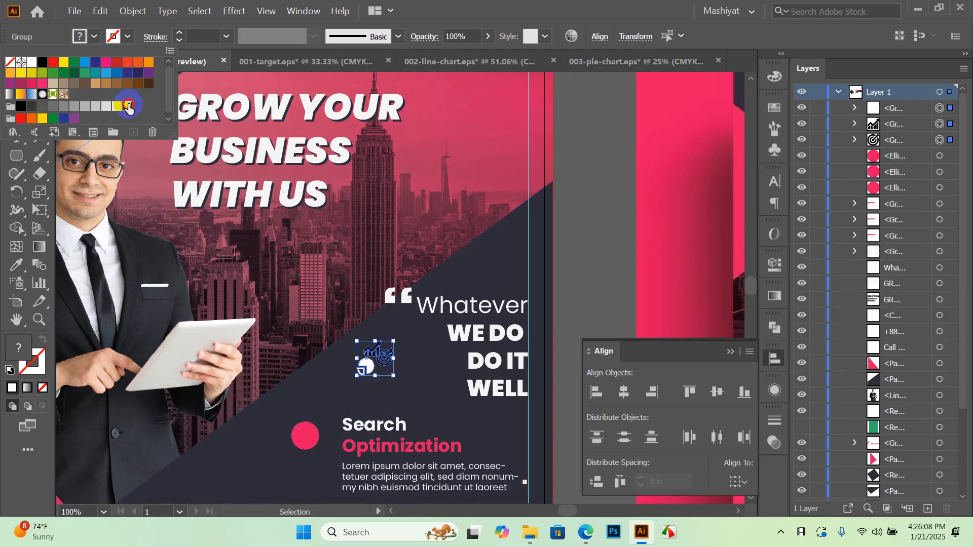
click(128, 106)
click(552, 226)
click(571, 234)
drag(571, 233, 545, 178)
drag(330, 227, 449, 201)
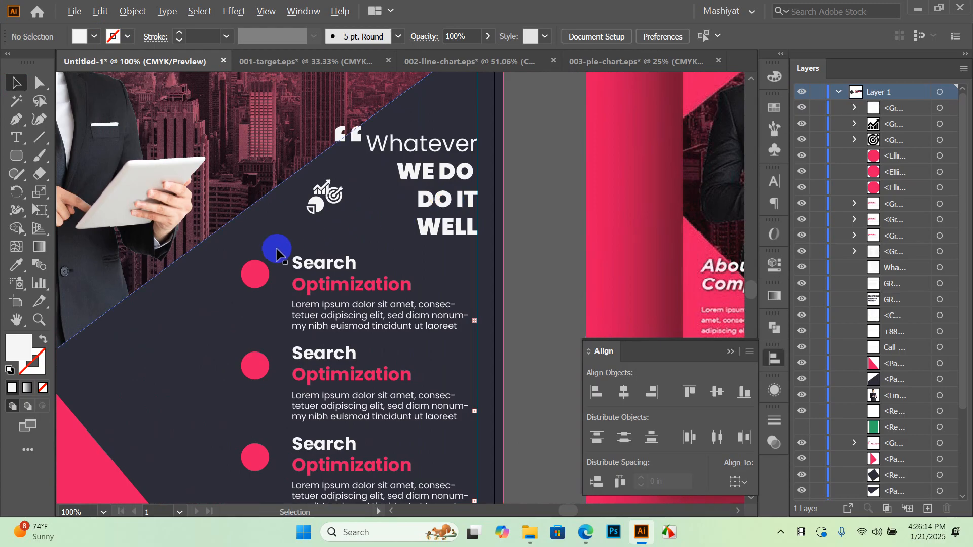
Move the target icon onto the first pink circle and the line-chart icon onto the second
scroll(304, 241, up, 2)
scroll(380, 244, left, 3)
drag(476, 162, 320, 315)
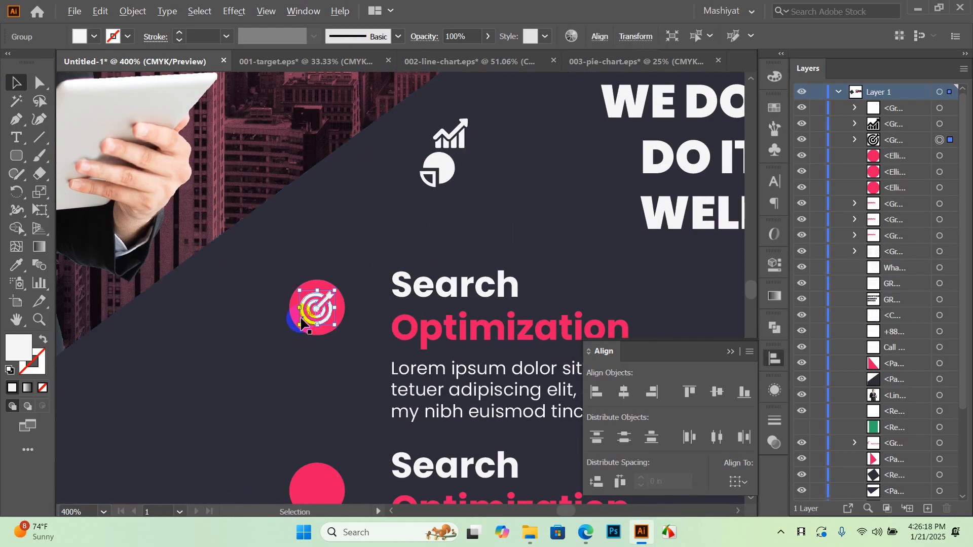
scroll(299, 327, up, 2)
scroll(387, 267, down, 2)
drag(496, 108, 360, 464)
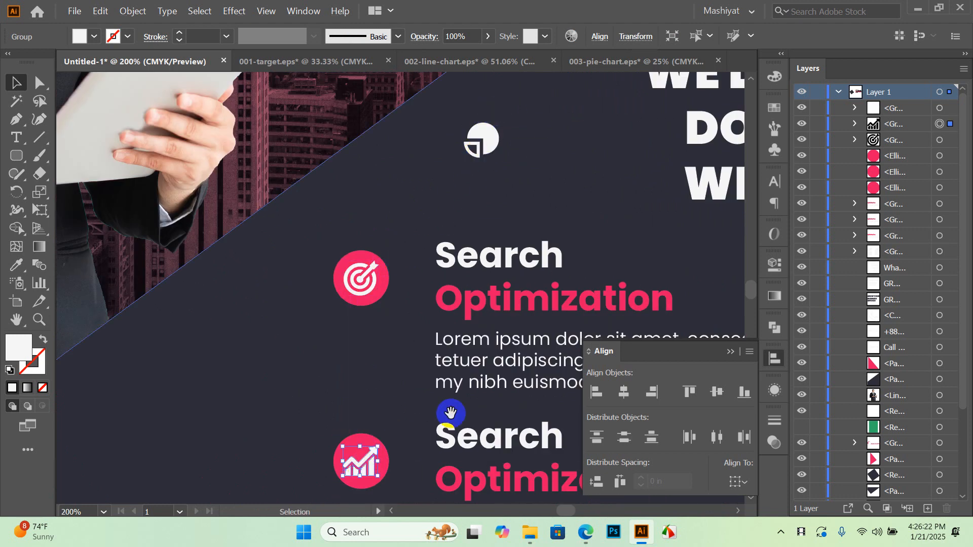
scroll(450, 409, down, 3)
scroll(464, 332, down, 1)
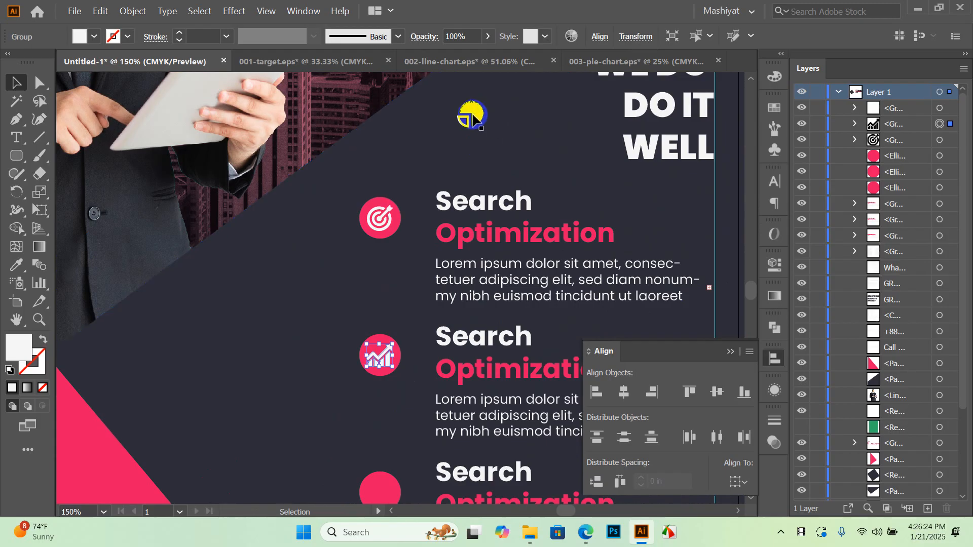
drag(456, 304, 467, 280)
Move the pie-chart icon onto the third pink circle and nudge it to centre
drag(479, 92, 390, 475)
scroll(399, 494, up, 3)
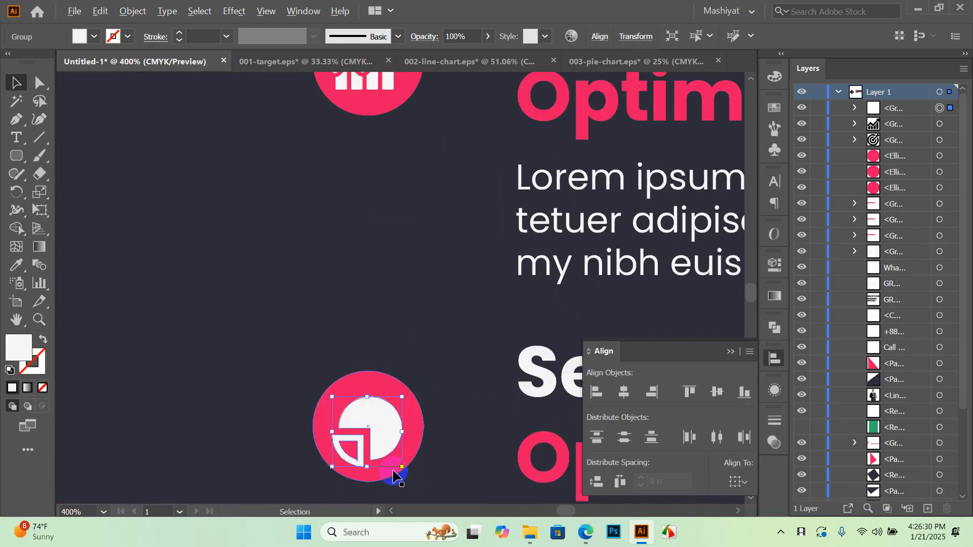
scroll(366, 435, up, 1)
mouse_move(378, 414)
mouse_down()
mouse_move(373, 404)
mouse_move(396, 416)
mouse_up()
key(space)
click(416, 405)
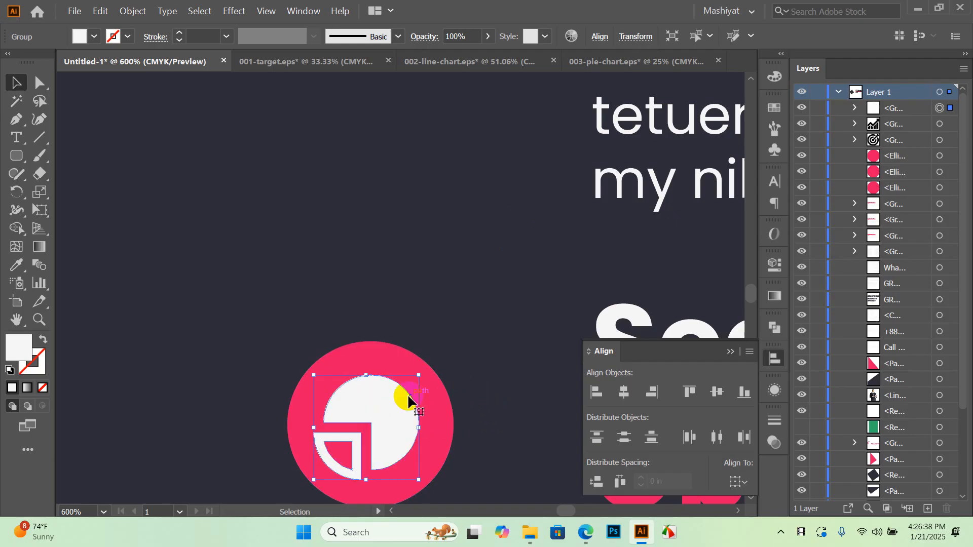
scroll(405, 401, down, 2)
scroll(394, 199, up, 10)
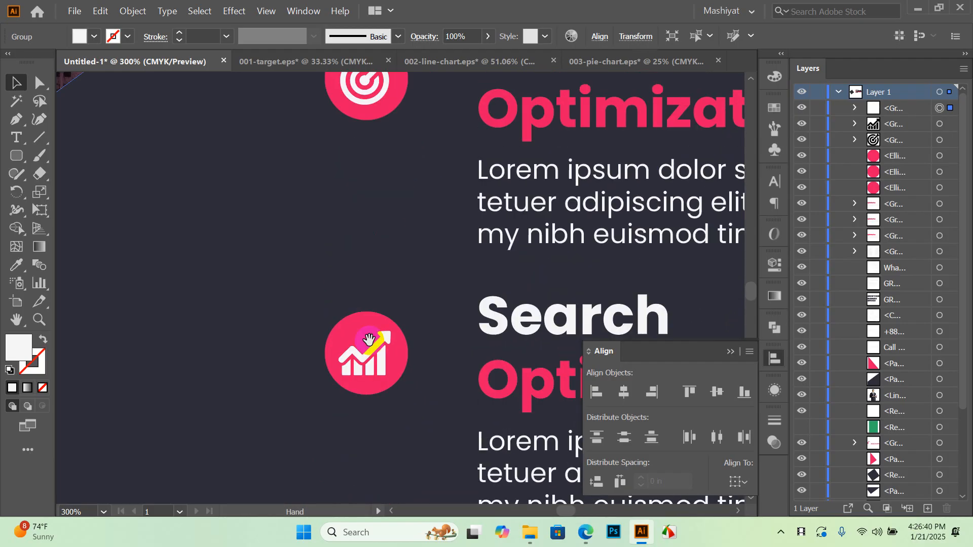
scroll(389, 320, up, 2)
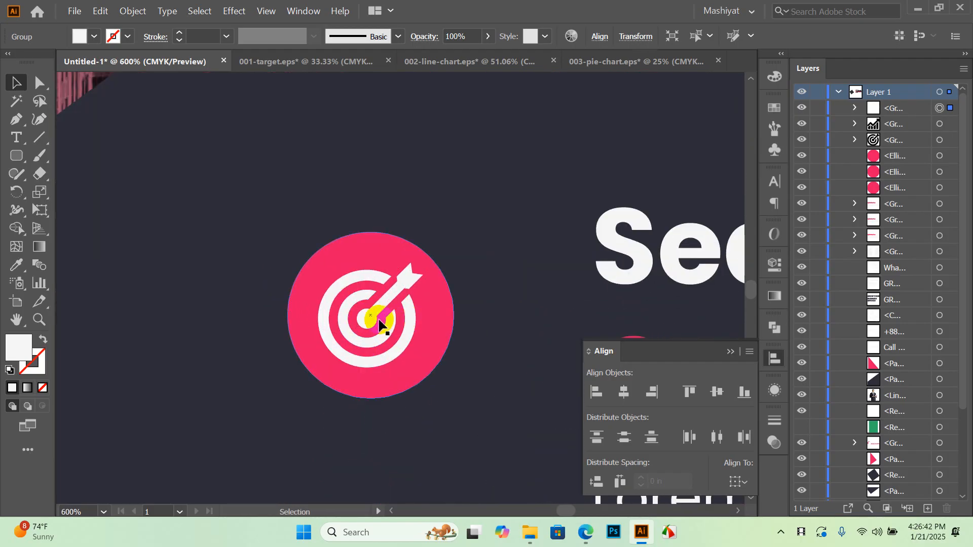
click(372, 323)
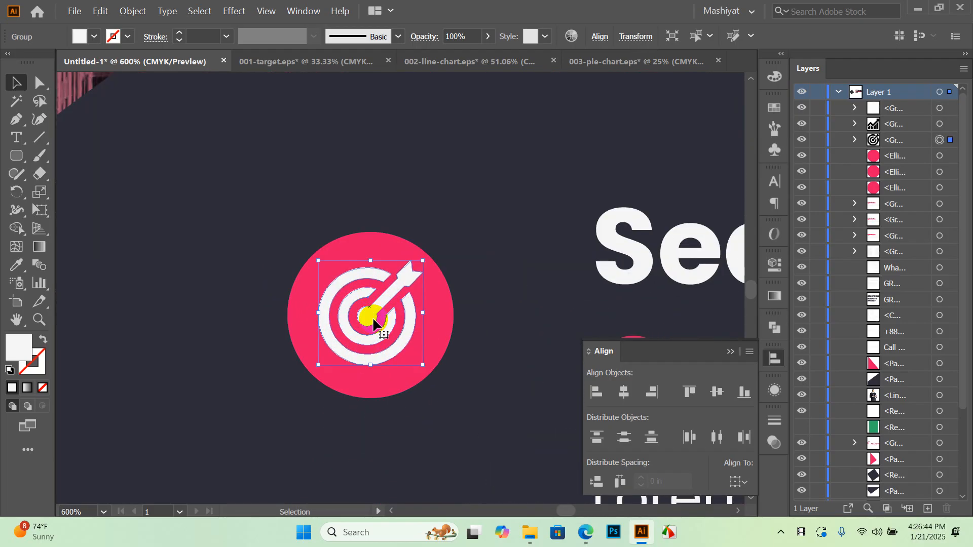
scroll(415, 252, down, 7)
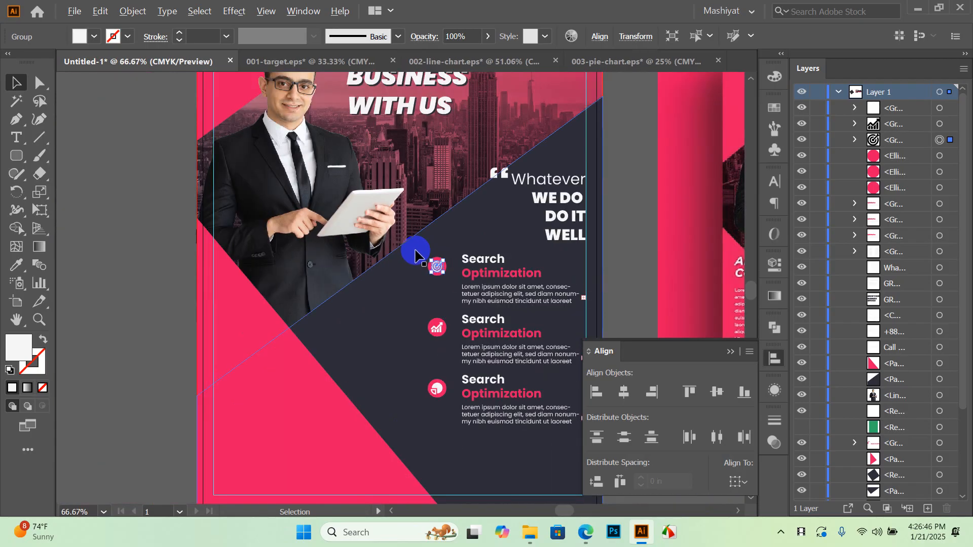
Deselect the target icon and scroll the view to show all three icon items
click(574, 242)
scroll(462, 348, up, 1)
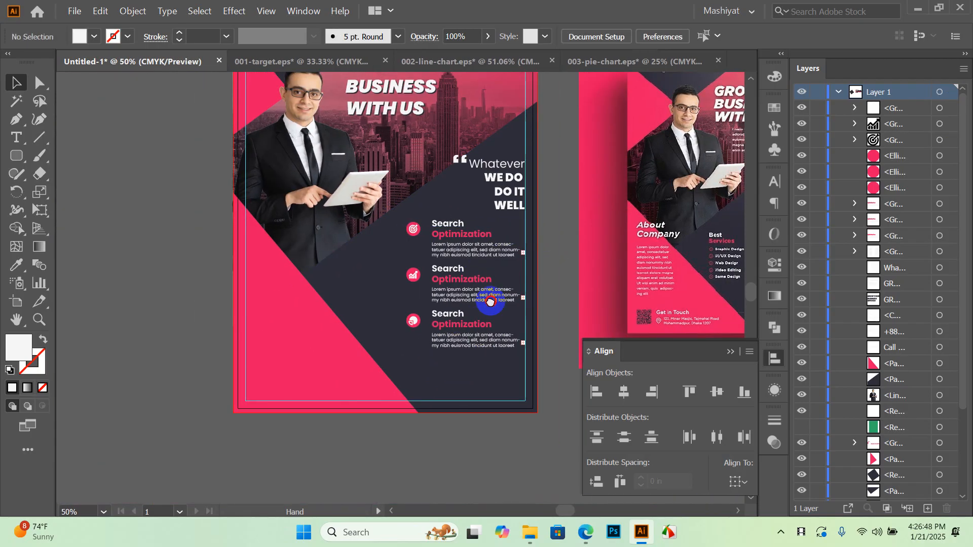
scroll(430, 296, up, 1)
scroll(429, 272, down, 2)
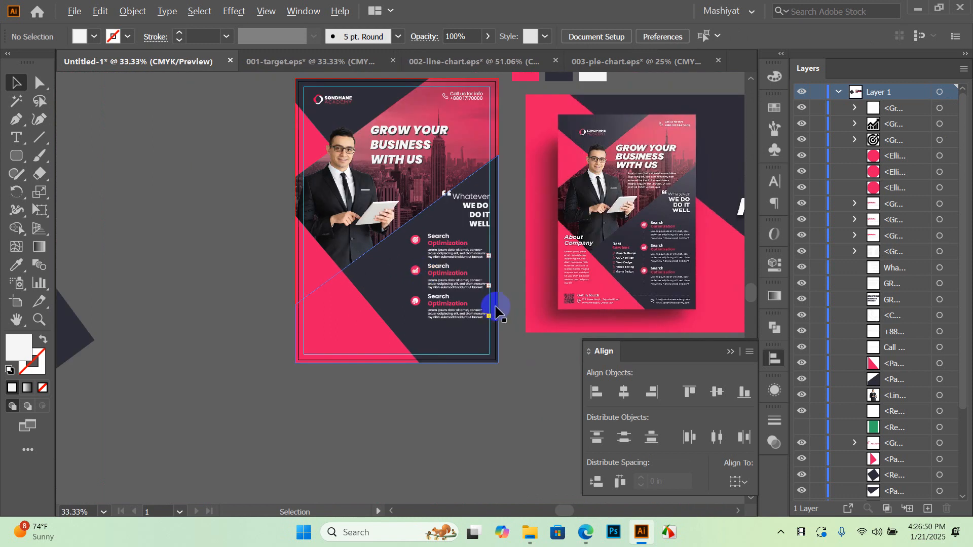
scroll(684, 276, up, 4)
scroll(627, 204, up, 1)
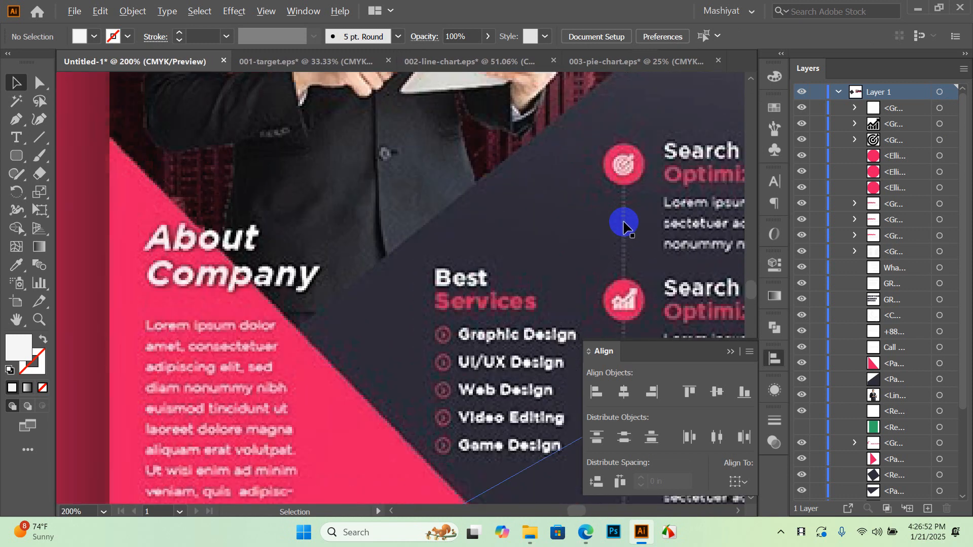
scroll(627, 217, down, 5)
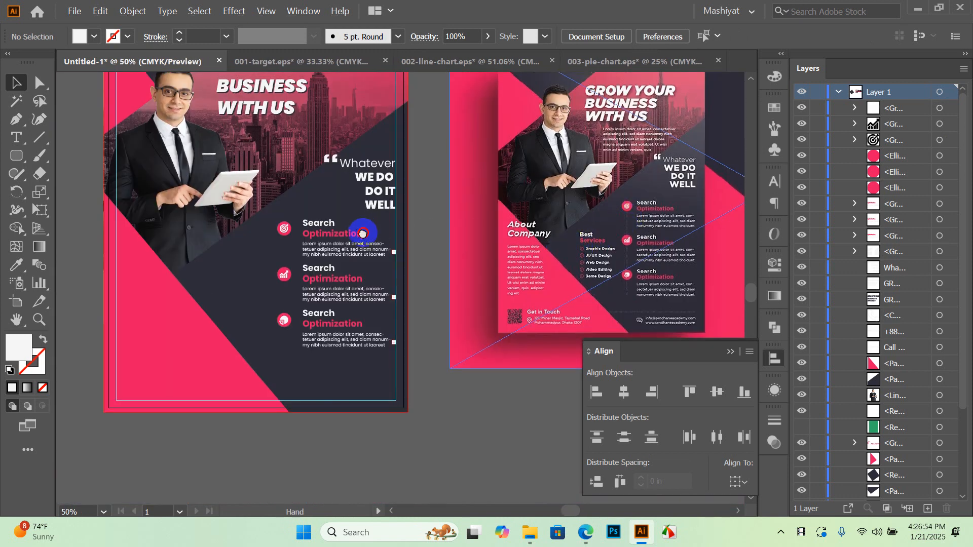
scroll(406, 243, up, 1)
scroll(401, 299, up, 2)
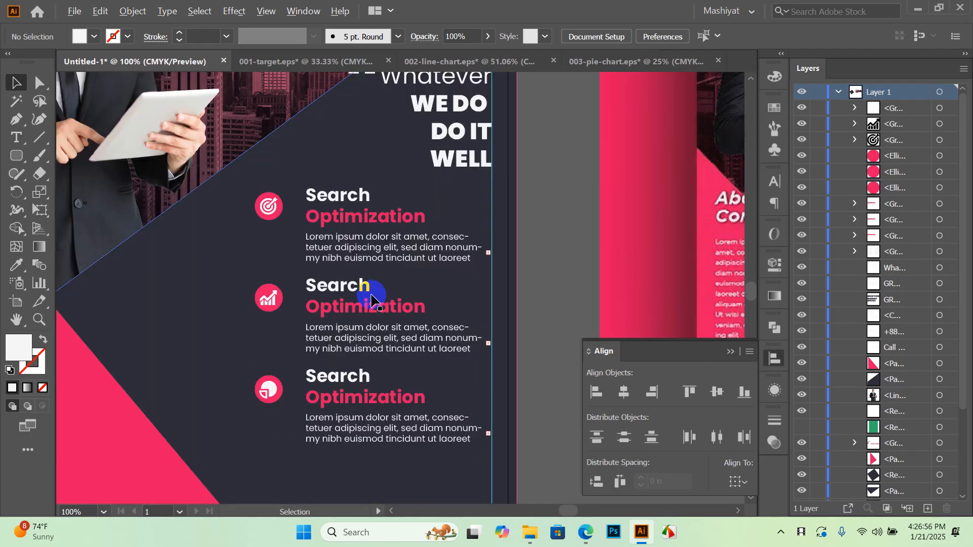
drag(326, 343, 347, 331)
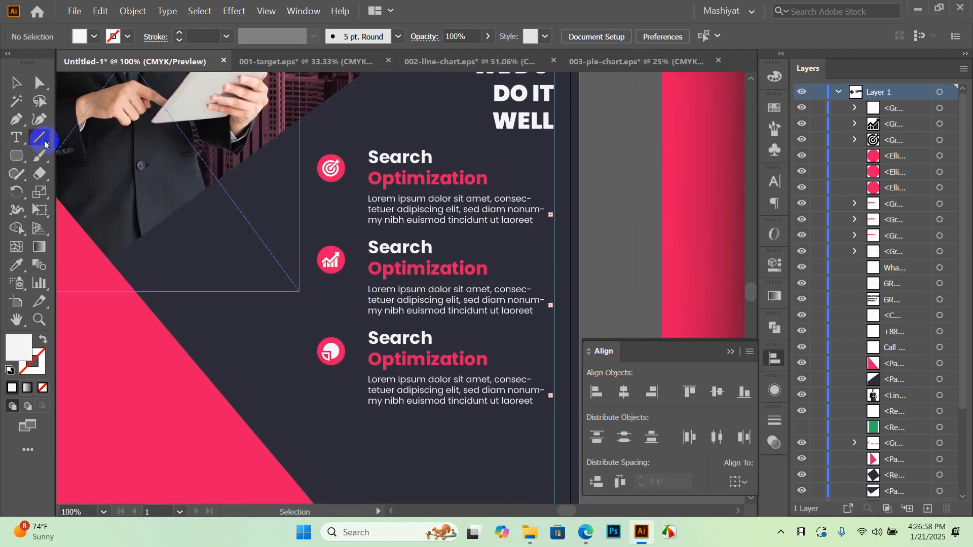
Draw a vertical line segment from the top icon down to the bottom icon, snapping its endpoint
click(45, 145)
scroll(305, 233, up, 2)
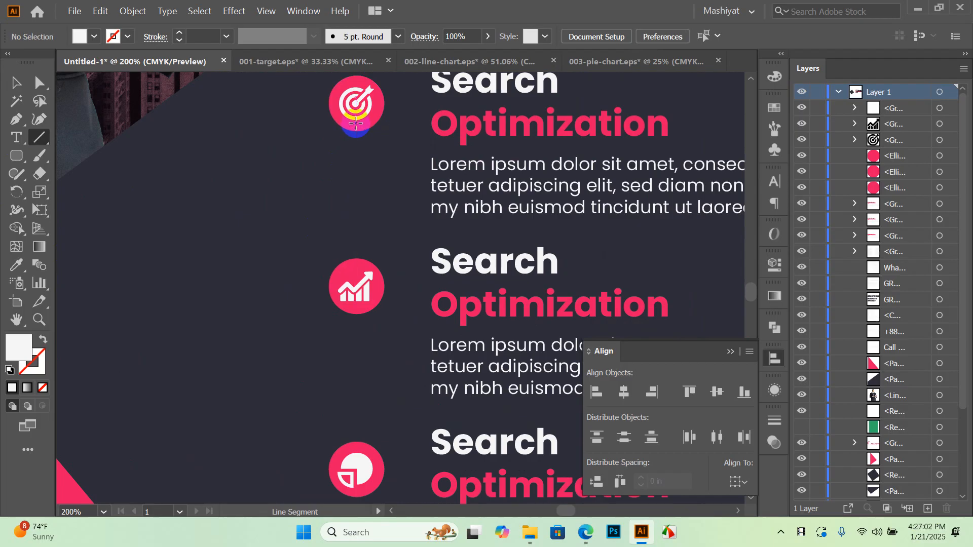
drag(357, 128, 357, 318)
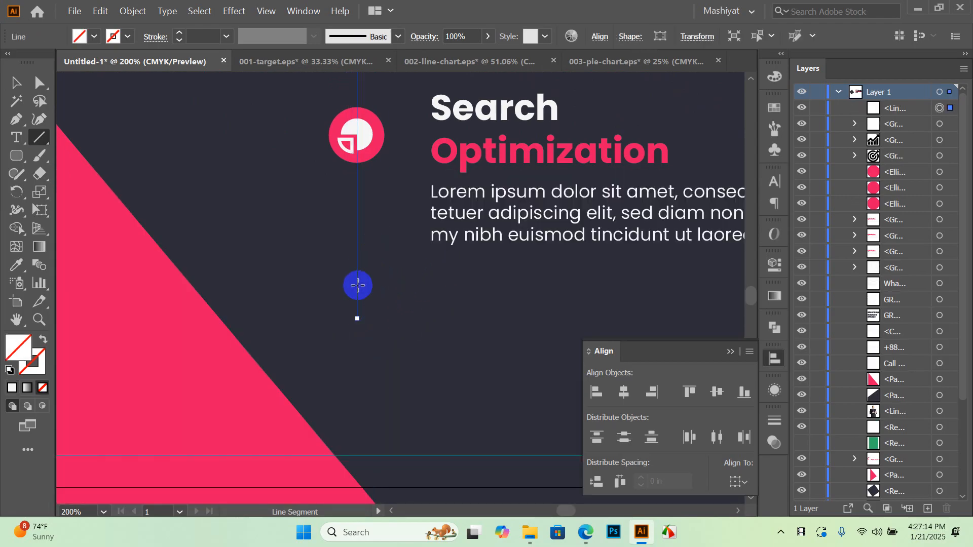
drag(357, 319, 357, 255)
scroll(358, 289, down, 4)
scroll(358, 226, up, 1)
scroll(359, 225, up, 2)
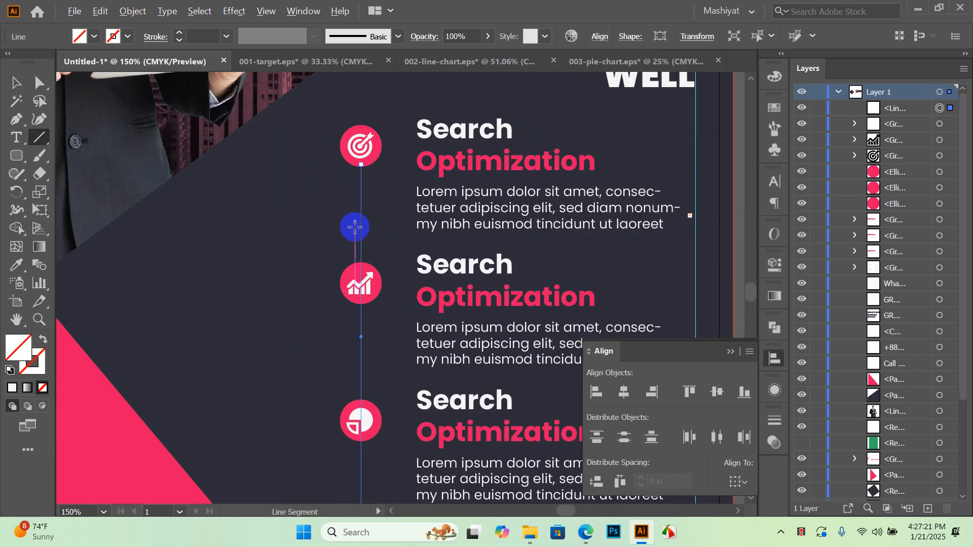
Give the connector line a 1 pt stroke weight and a white stroke swatch, then reselect it
click(230, 36)
click(248, 101)
click(37, 364)
double_click(35, 360)
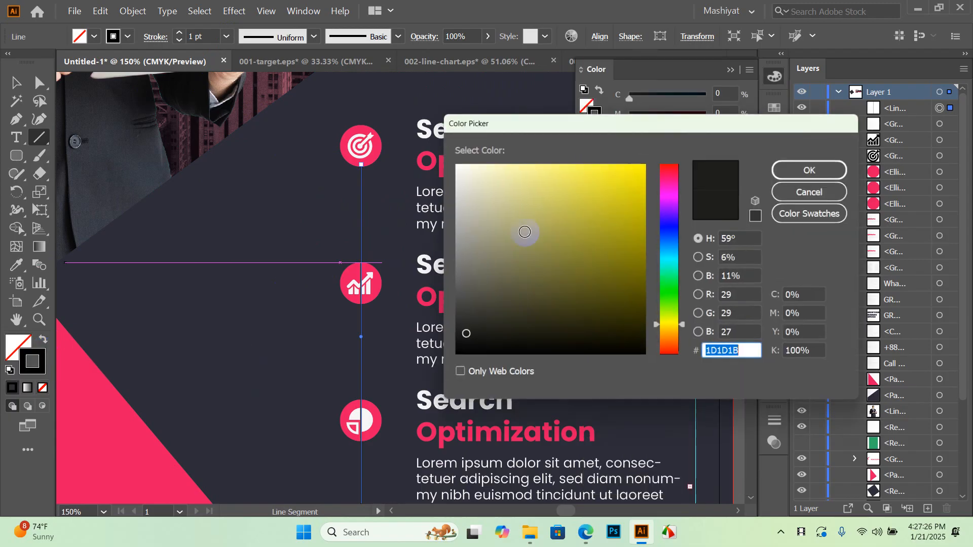
click(823, 191)
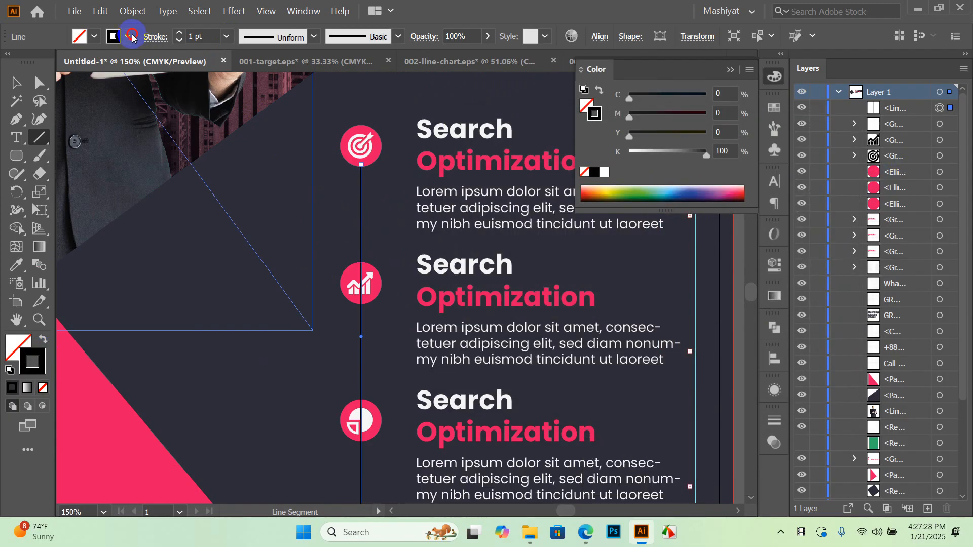
click(131, 36)
click(128, 109)
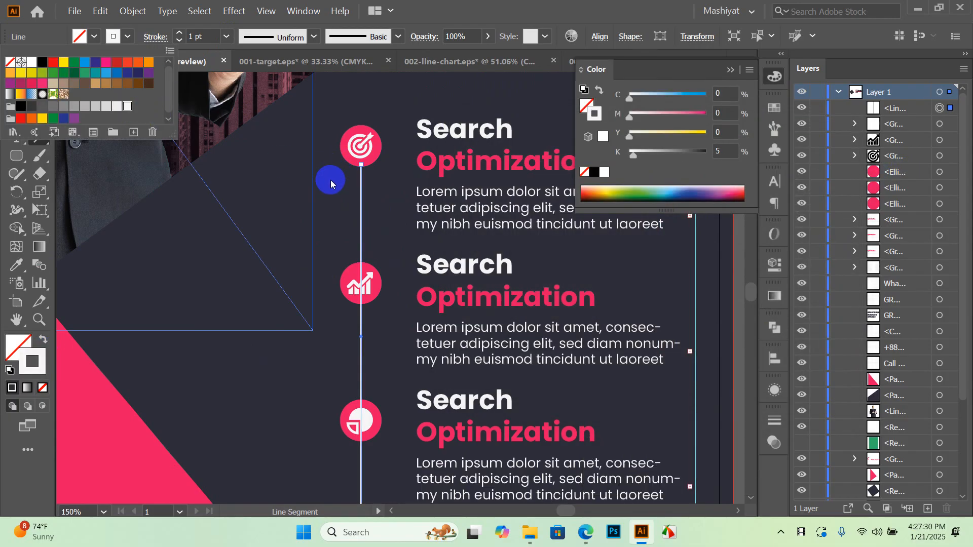
scroll(310, 224, down, 1)
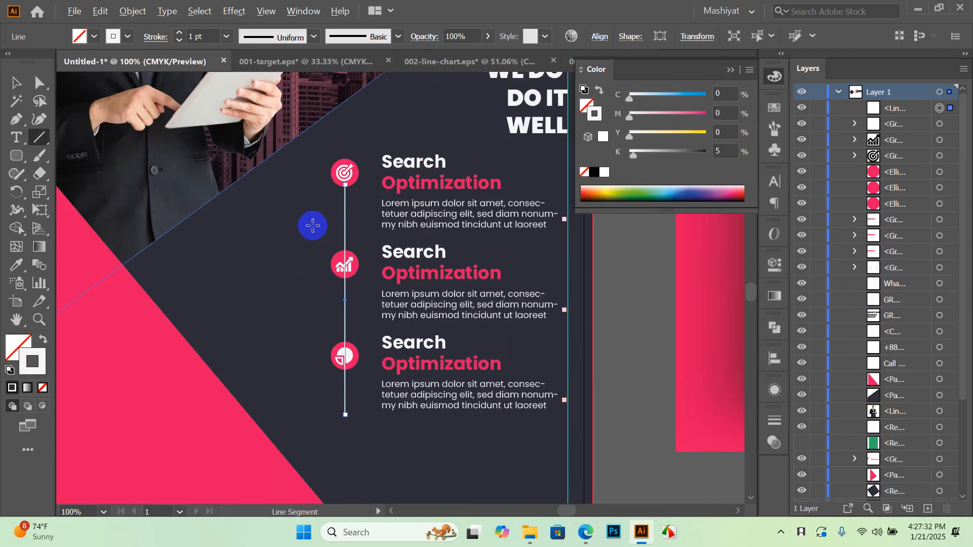
click(29, 89)
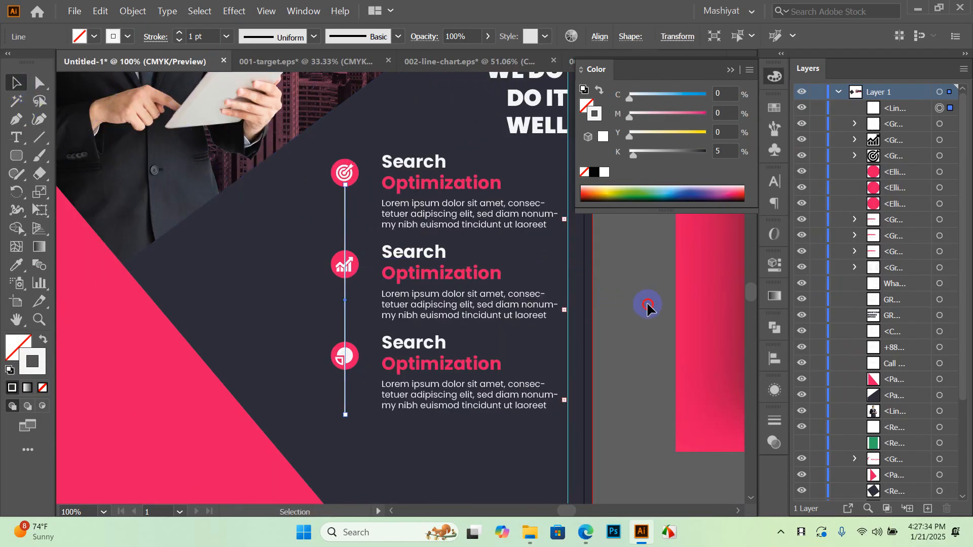
click(647, 319)
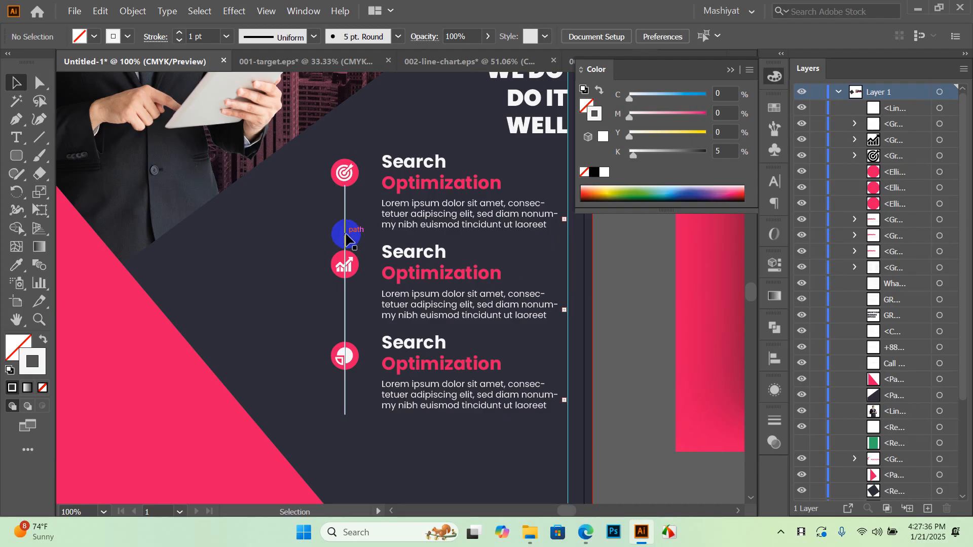
click(346, 238)
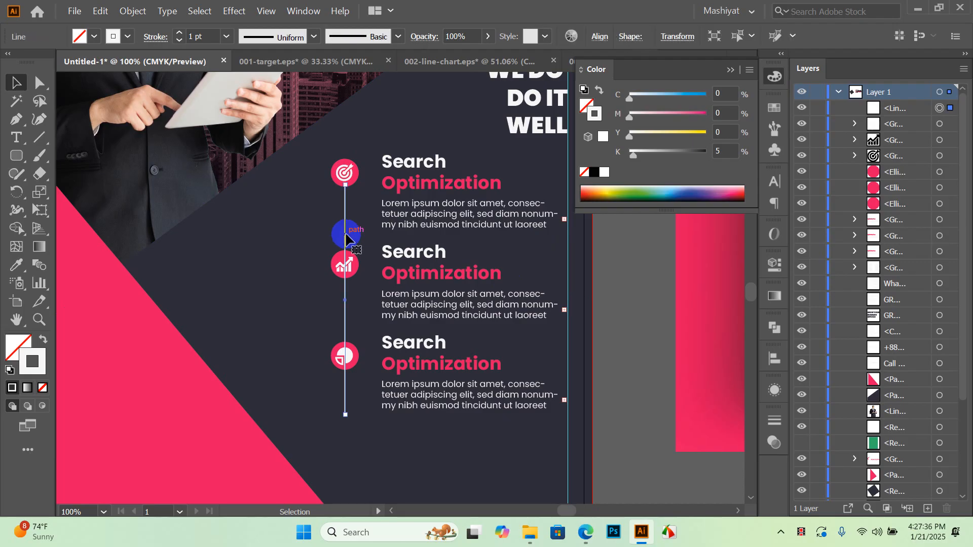
Turn on Dashed Line in the Stroke panel and lower the dash value for the connector
click(153, 40)
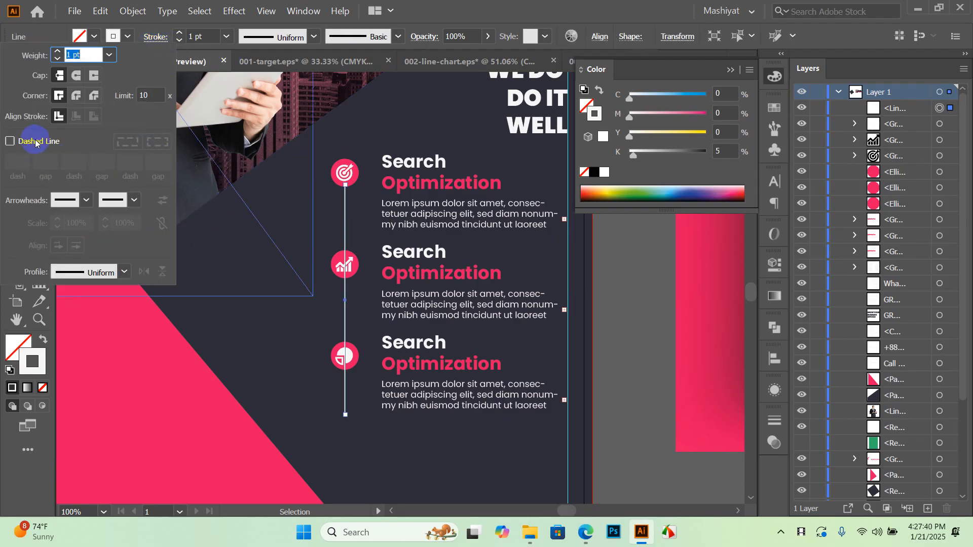
click(35, 142)
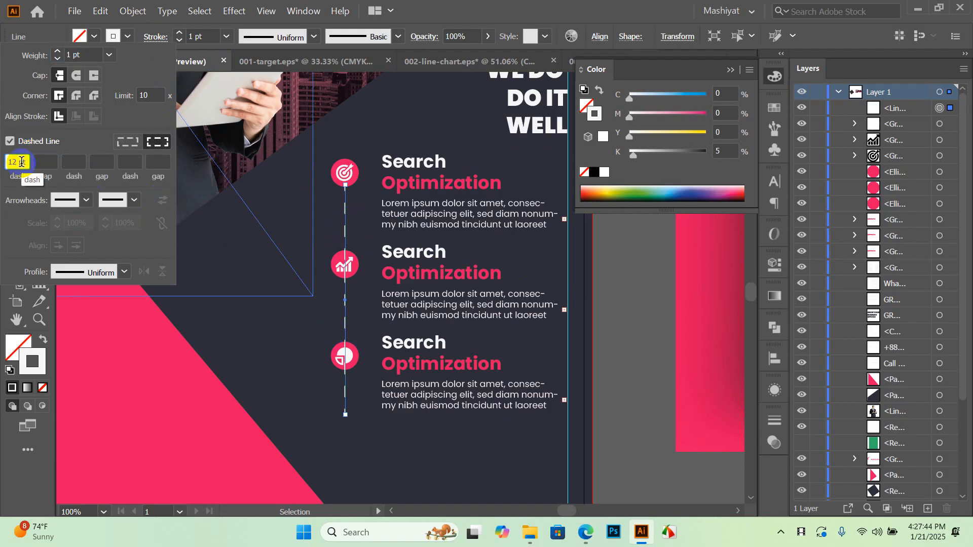
key(Down)
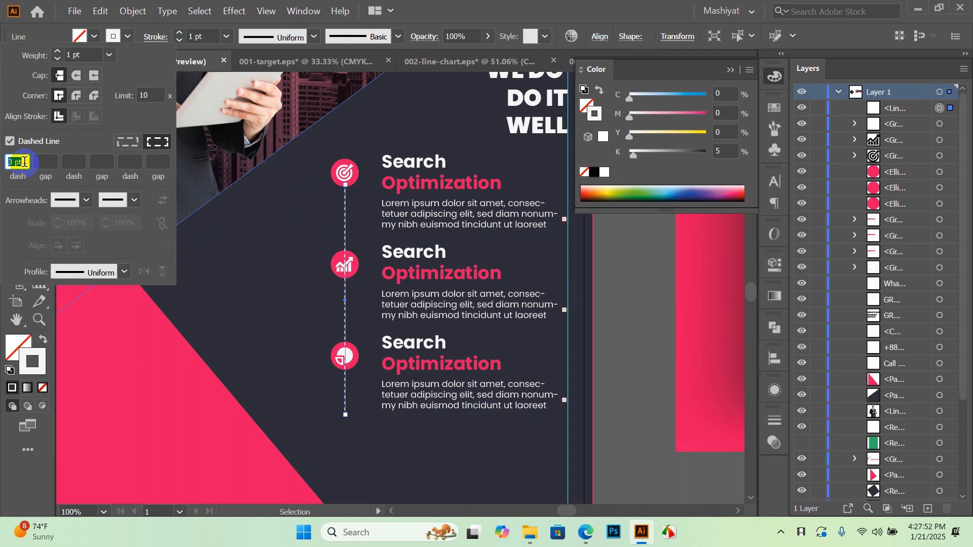
click(565, 308)
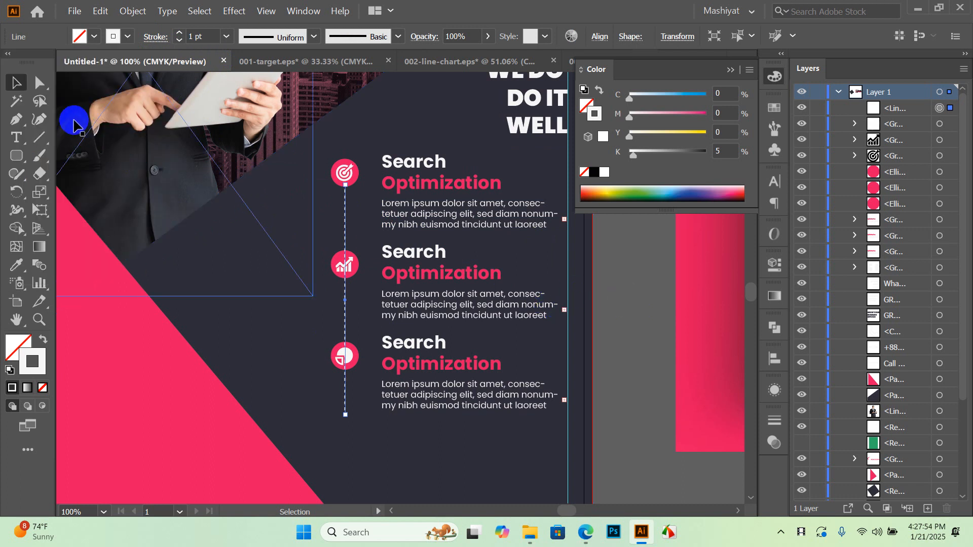
click(604, 287)
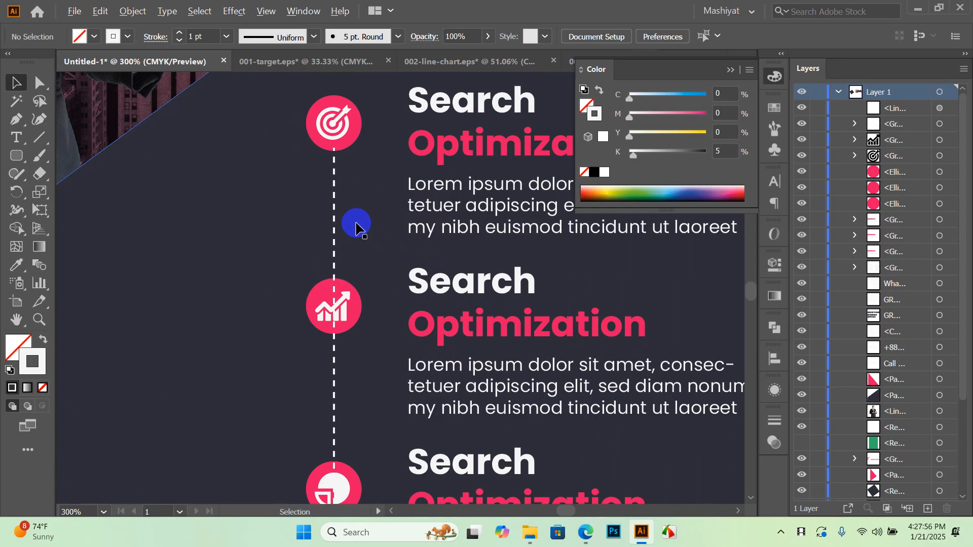
Send the dashed connector line behind the icons, then raise it one level in stacking order
scroll(362, 238, up, 2)
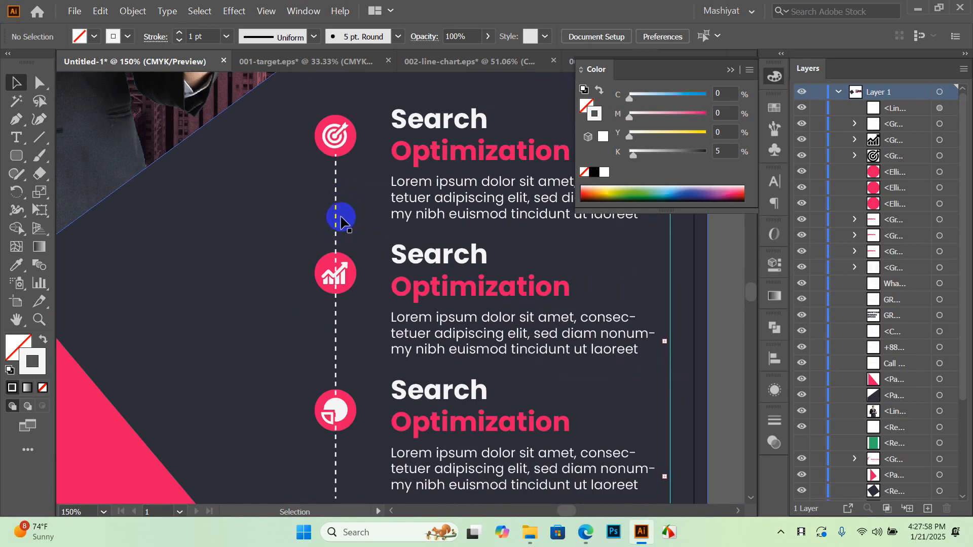
click(336, 232)
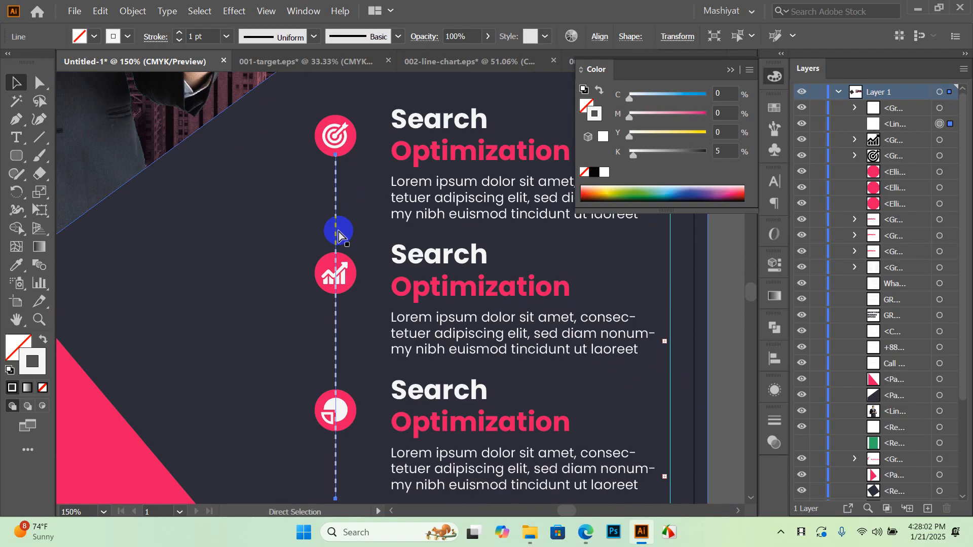
key(ctrl+shift+bracketleft)
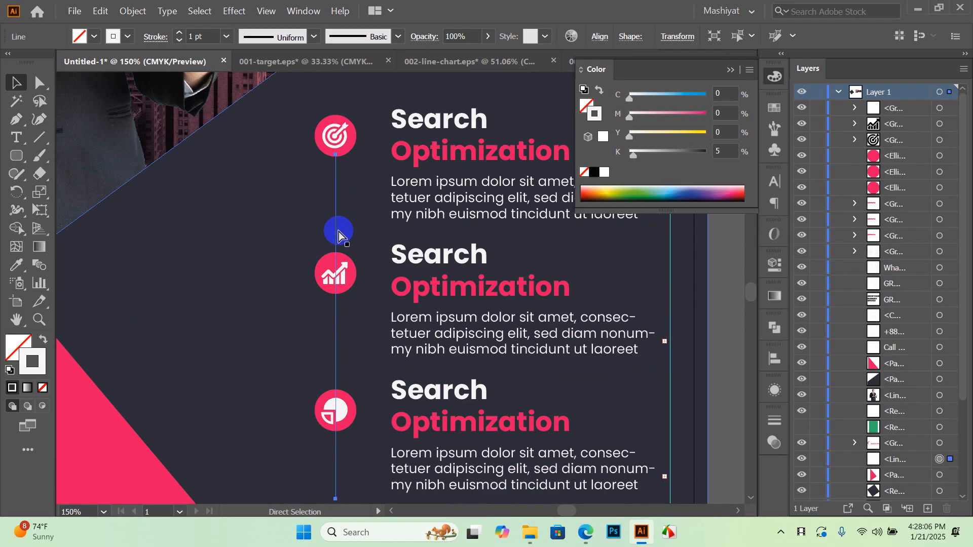
key(ctrl+bracketright)
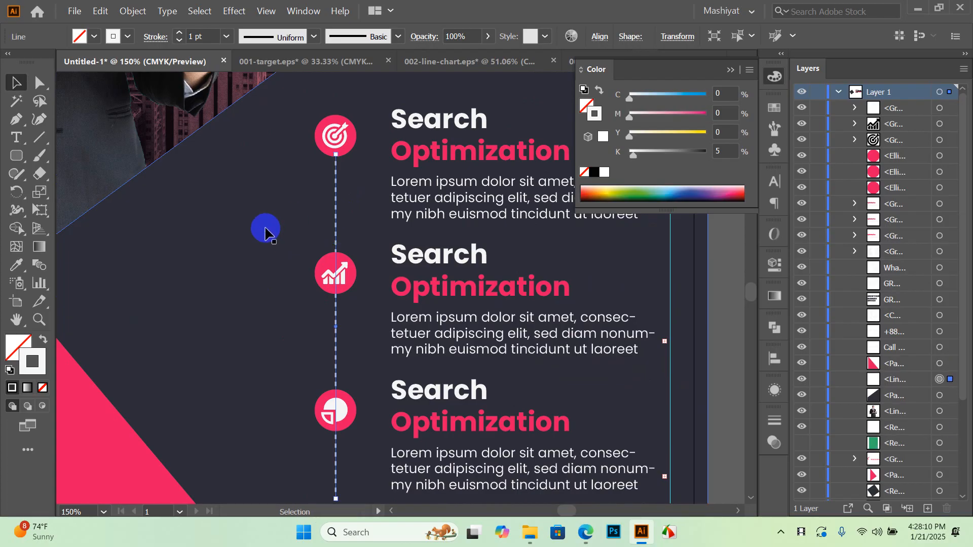
Check that the vertical dashed line extends just below the third icon item, then deselect it
scroll(330, 215, down, 1)
click(620, 347)
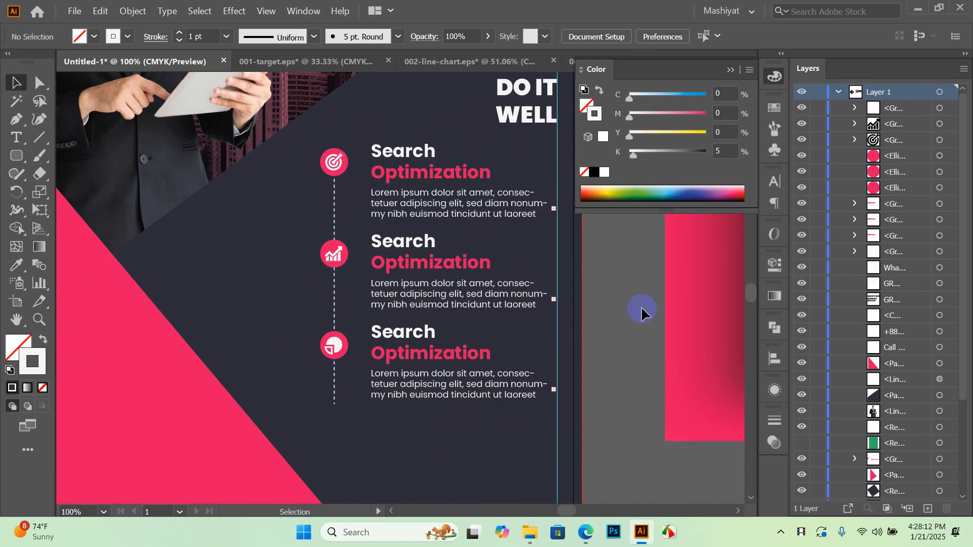
click(335, 391)
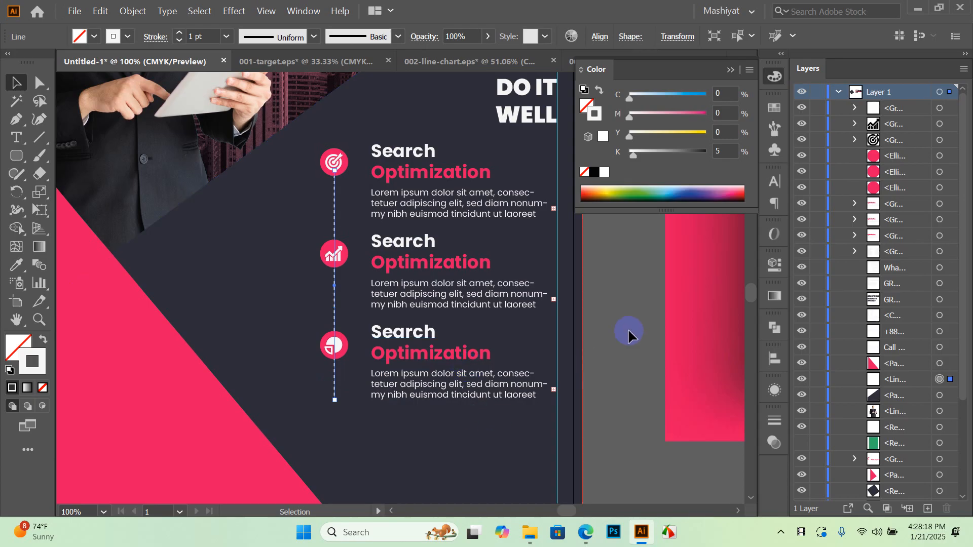
click(598, 355)
scroll(474, 354, down, 3)
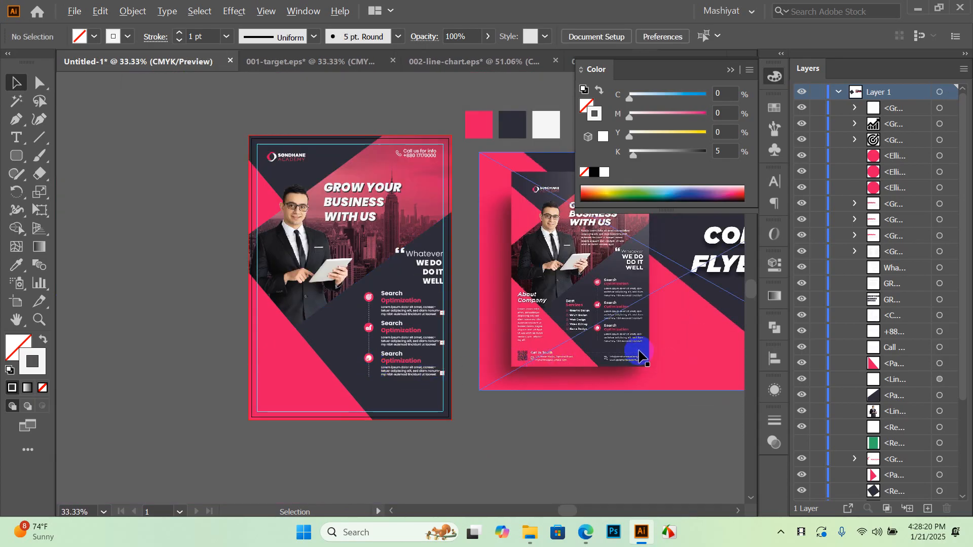
Alt-drag a duplicate of the vertical dashed connector line
scroll(639, 348, up, 3)
scroll(504, 319, down, 3)
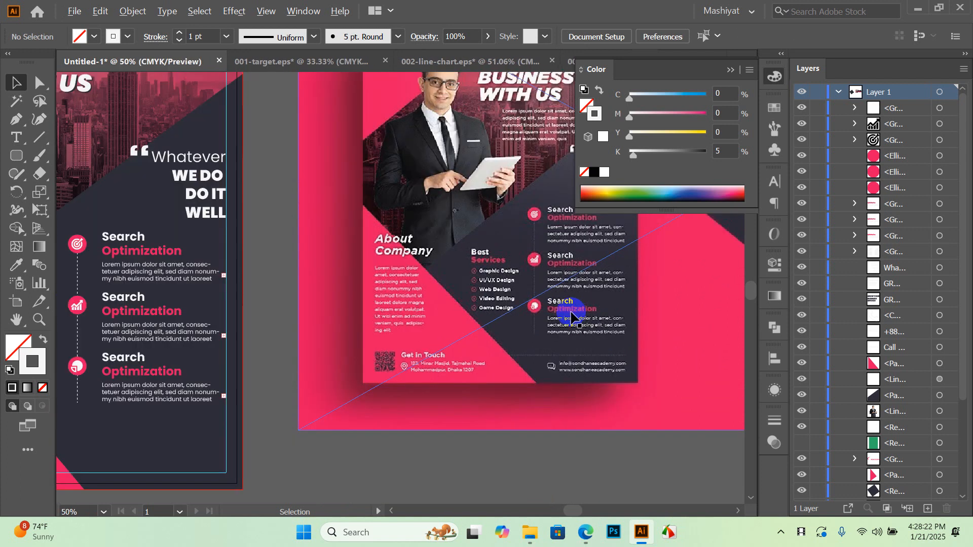
scroll(200, 313, up, 2)
drag(219, 337, 434, 450)
scroll(469, 406, down, 3)
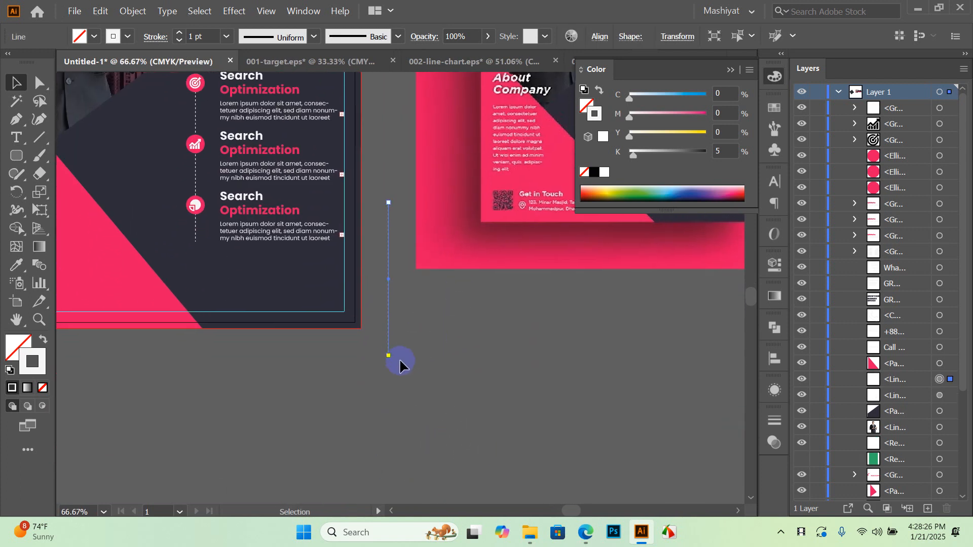
Rotate the copy horizontal, place it below the third item, and stretch it past the right edge
drag(388, 360, 285, 278)
drag(423, 278, 243, 260)
scroll(291, 257, up, 5)
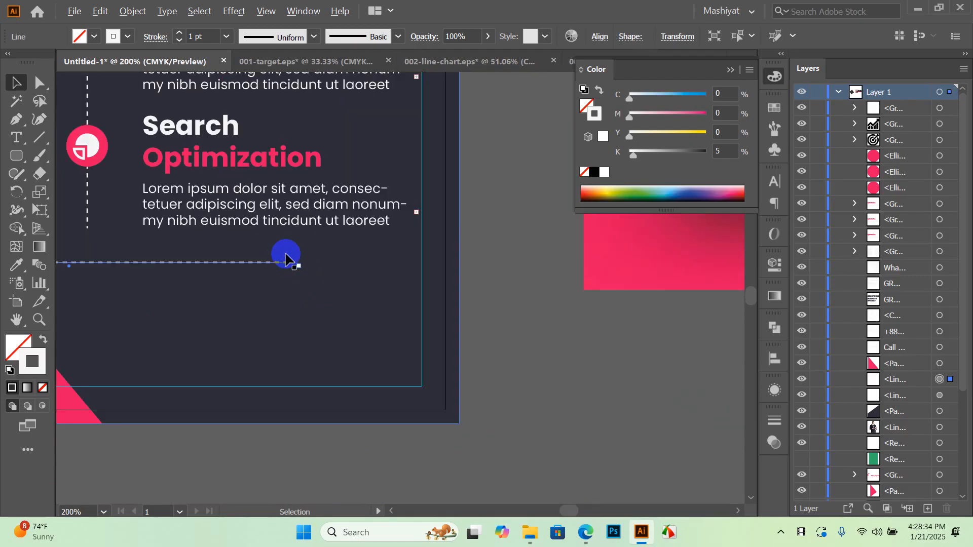
drag(303, 274, 518, 268)
Select the horizontal dashed line and bring it to the front
click(605, 273)
scroll(605, 275, down, 3)
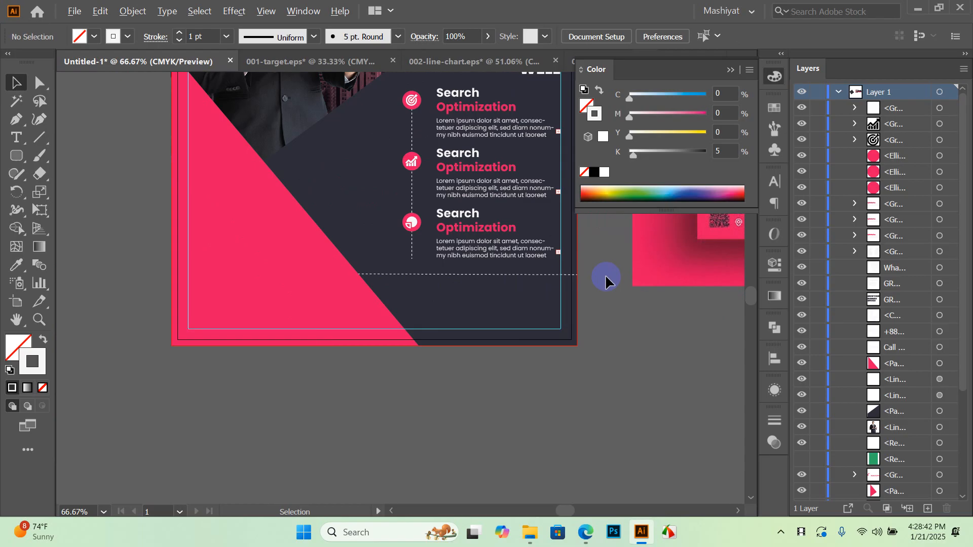
scroll(380, 281, up, 3)
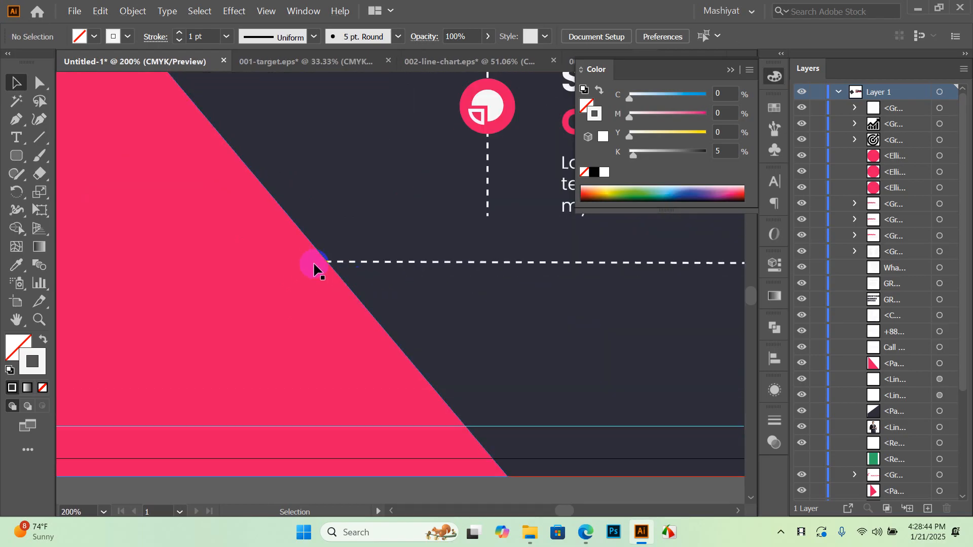
click(311, 273)
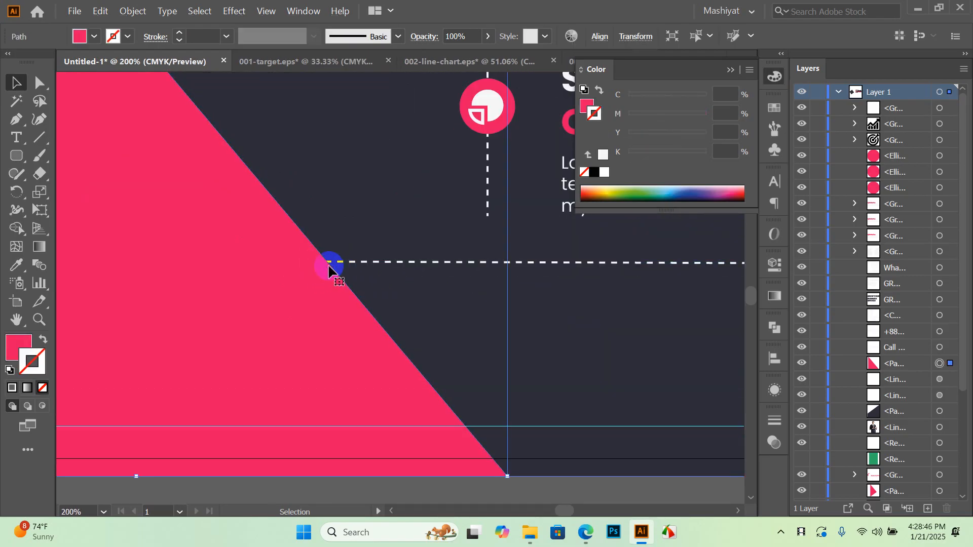
click(358, 263)
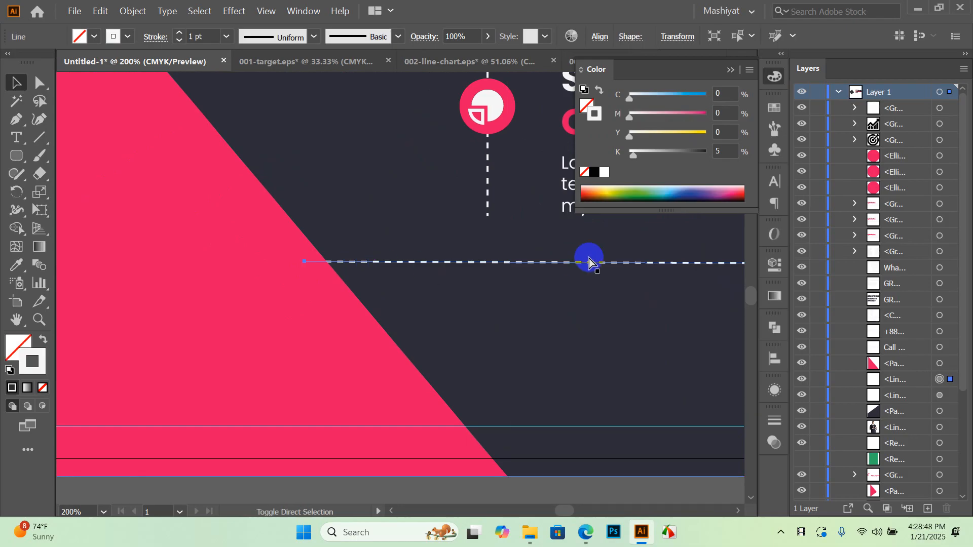
key(ctrl+shift+bracketright)
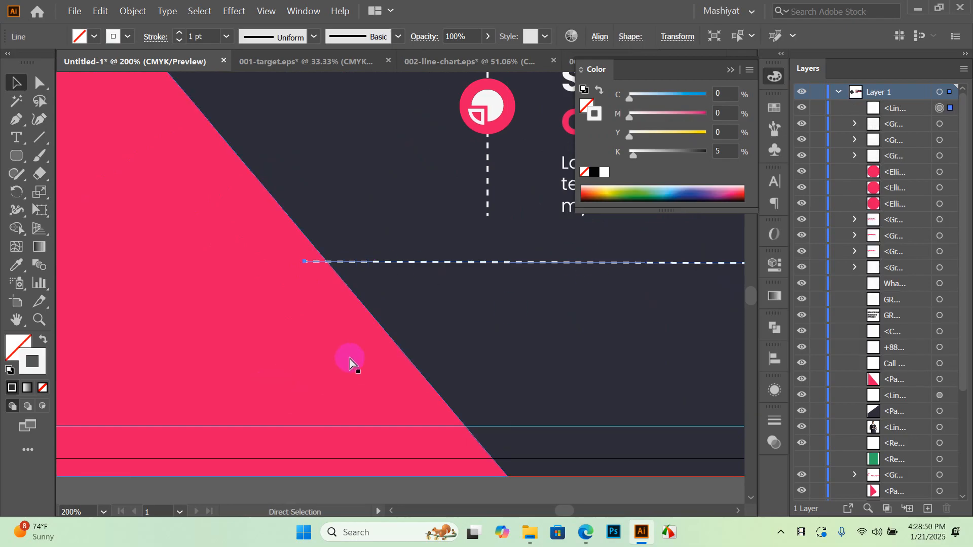
Send the dashed line backward one level behind the pink triangle, and cancel the Save As dialog
right_click(479, 265)
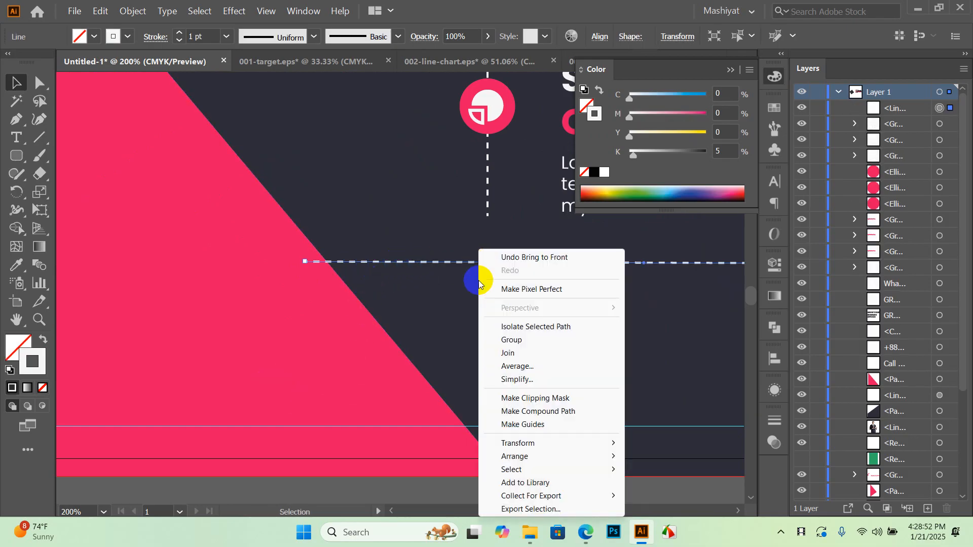
mouse_move(520, 457)
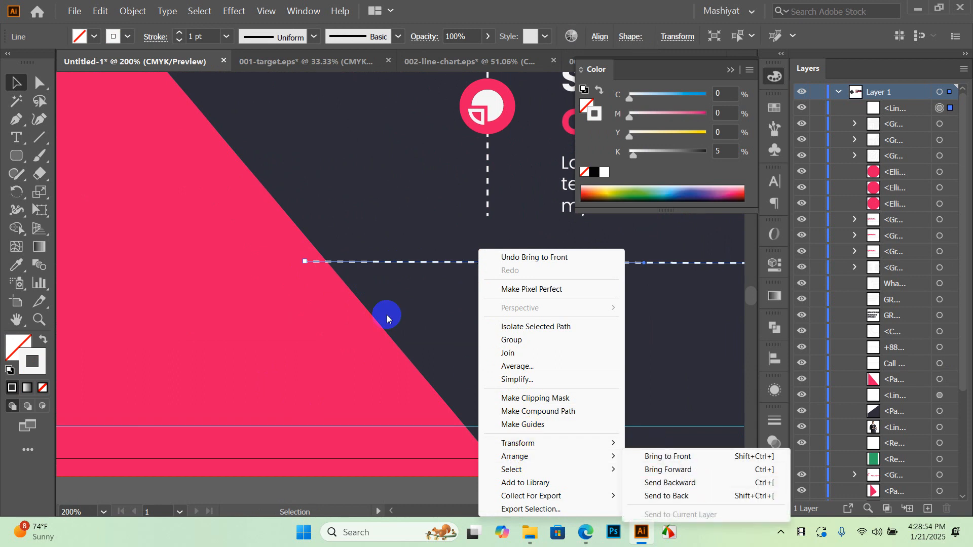
click(682, 484)
click(671, 484)
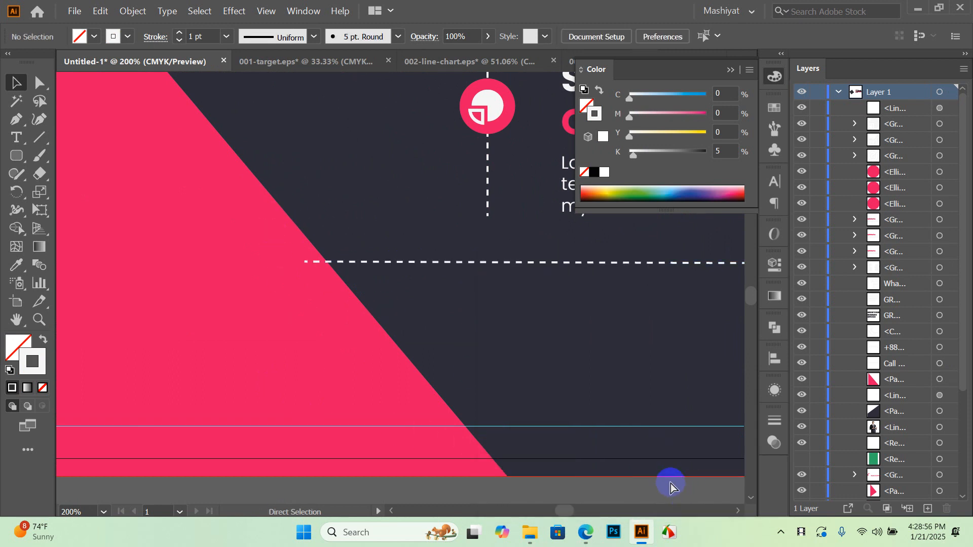
key(ctrl+s)
click(641, 414)
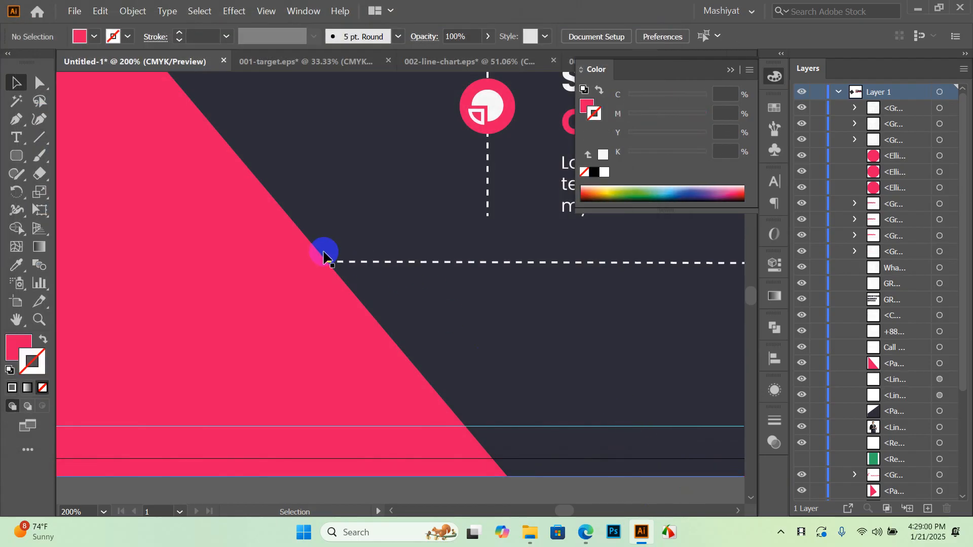
alt+scroll(329, 256, down, 3)
scroll(433, 348, up, 5)
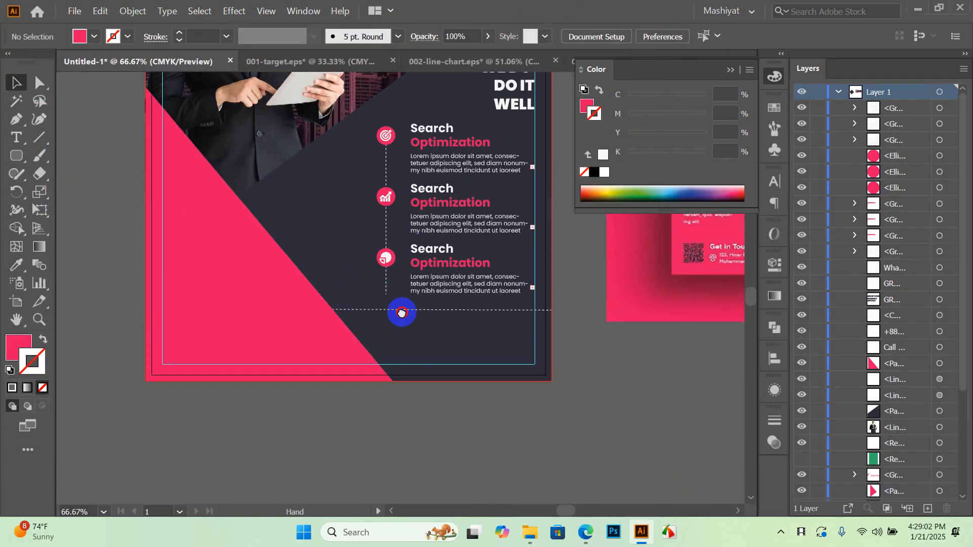
scroll(396, 316, down, 1)
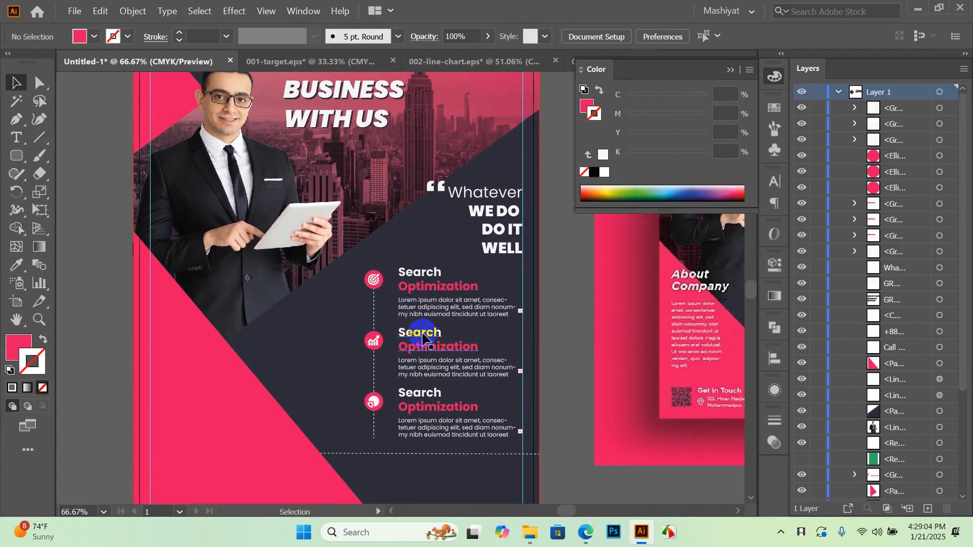
key(alt+space)
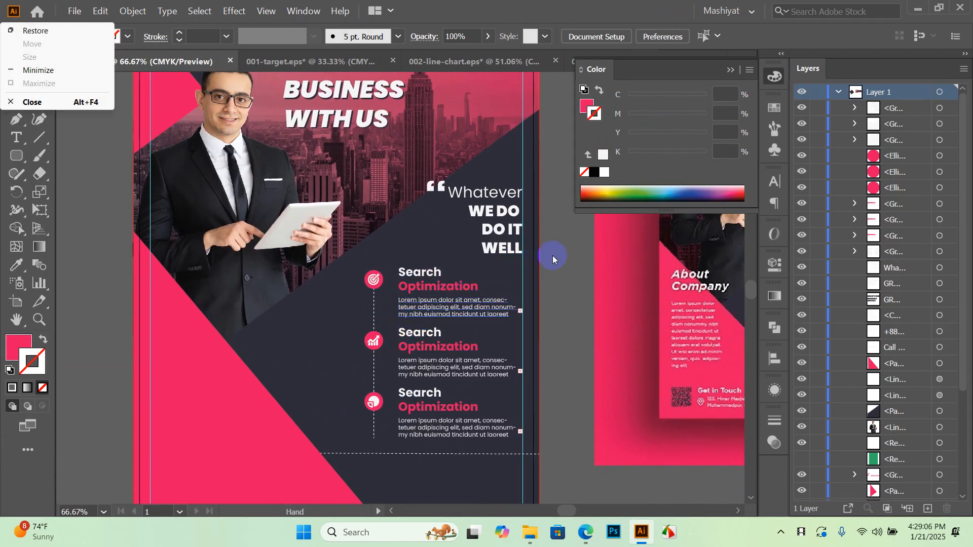
key(Escape)
scroll(454, 304, down, 2)
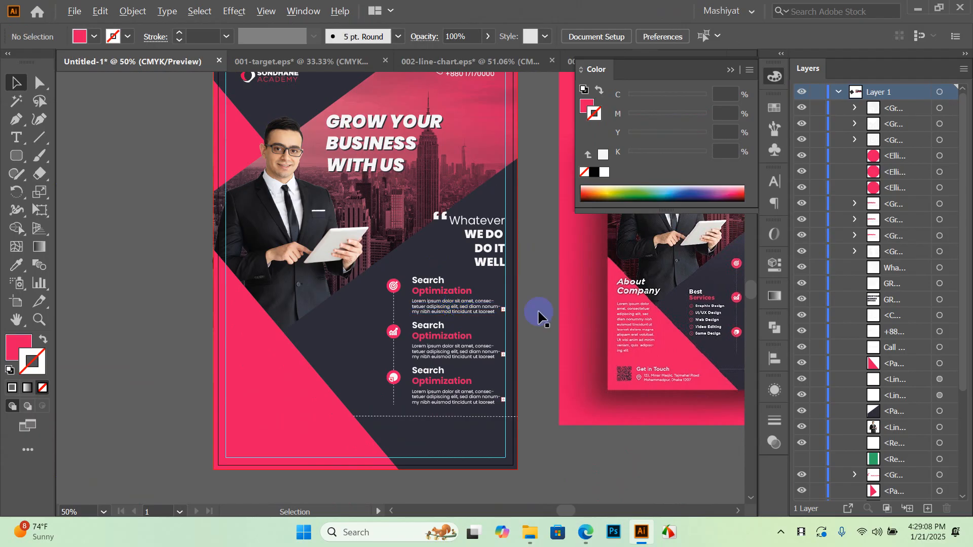
scroll(465, 278, right, 3)
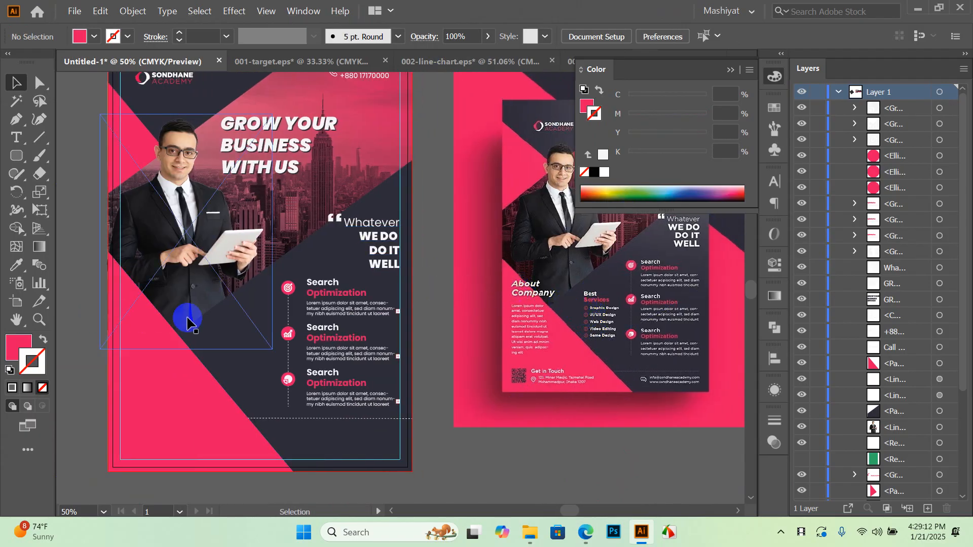
scroll(304, 327, up, 1)
scroll(304, 327, left, 2)
scroll(504, 201, down, 1)
scroll(504, 200, left, 1)
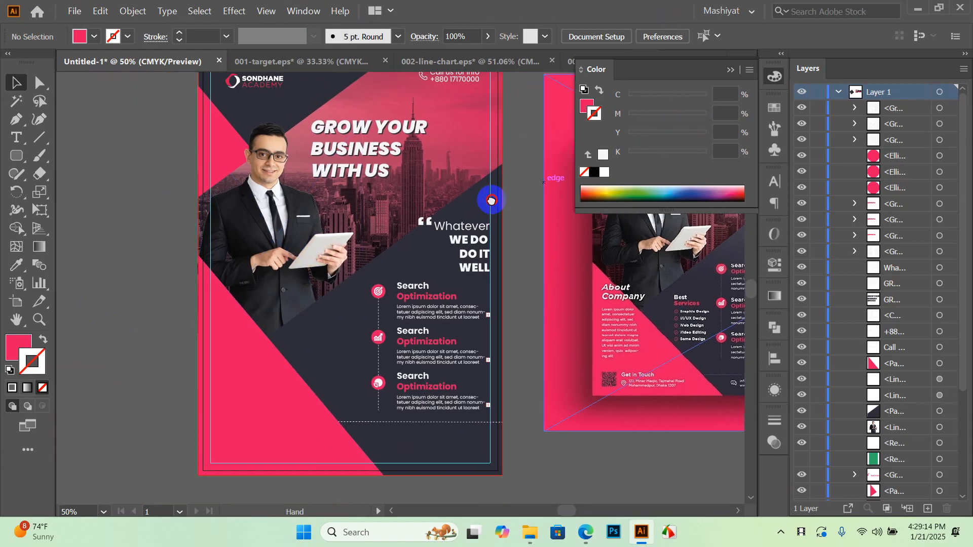
Alt-drag a copy of the GROW YOUR BUSINESS WITH US headline to the lower left, undoing an accidental edit
click(367, 152)
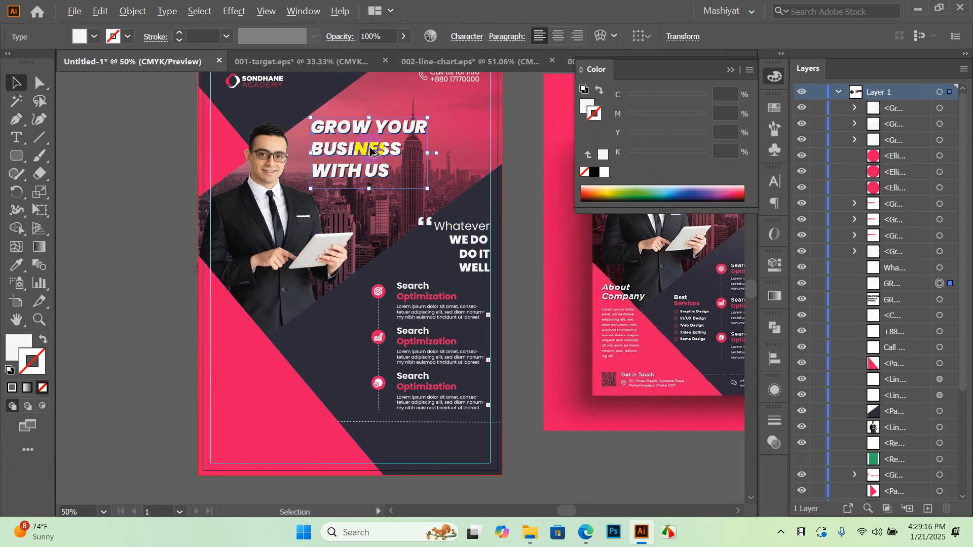
drag(363, 158, 289, 316)
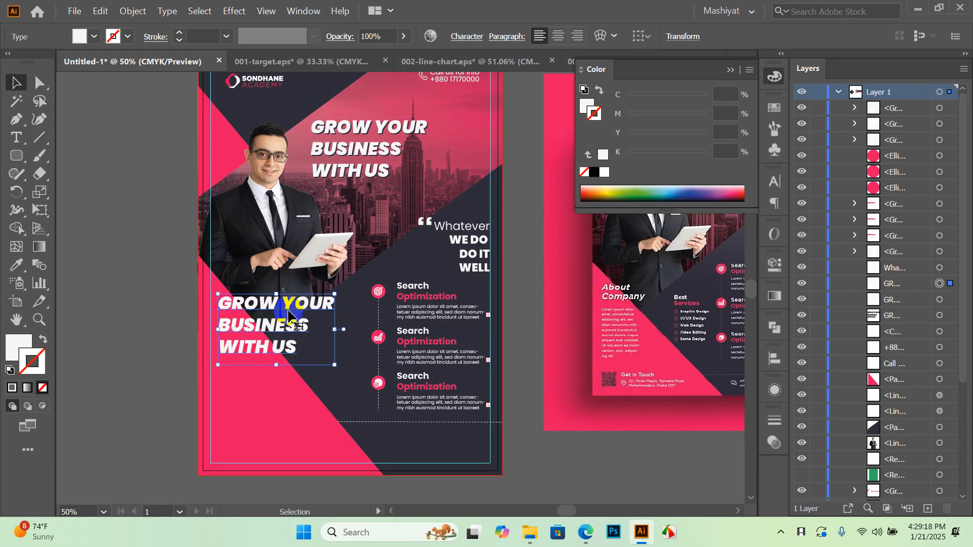
key(t)
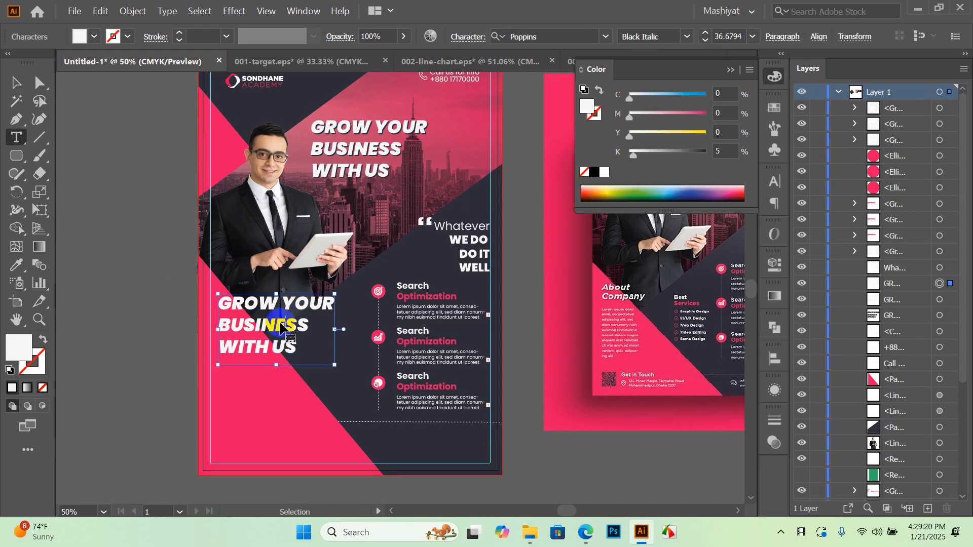
click(282, 327)
key(ctrl+a)
click(452, 300)
key(ctrl+a)
text(An)
key(ctrl+z)
key(ctrl+z)
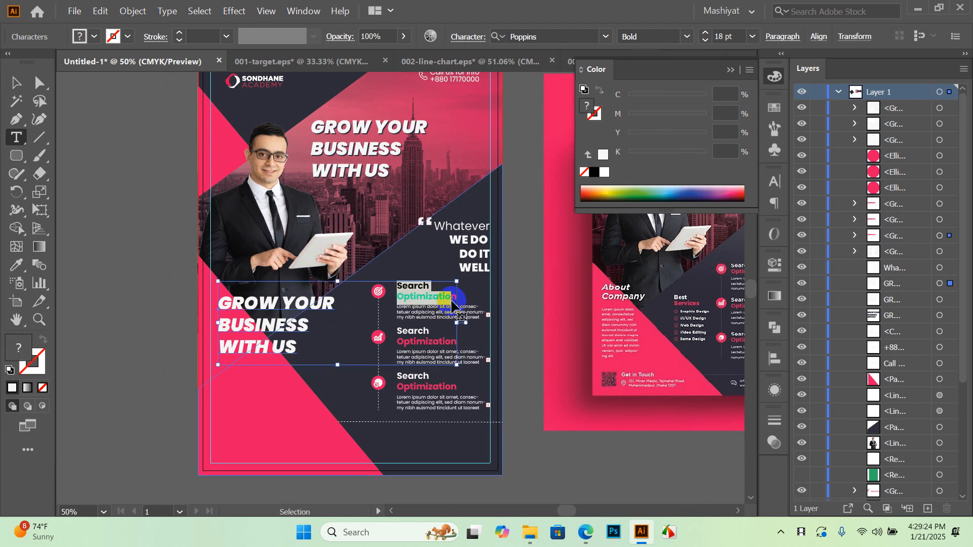
Delete all text in the duplicated headline, leaving an empty text object
click(15, 82)
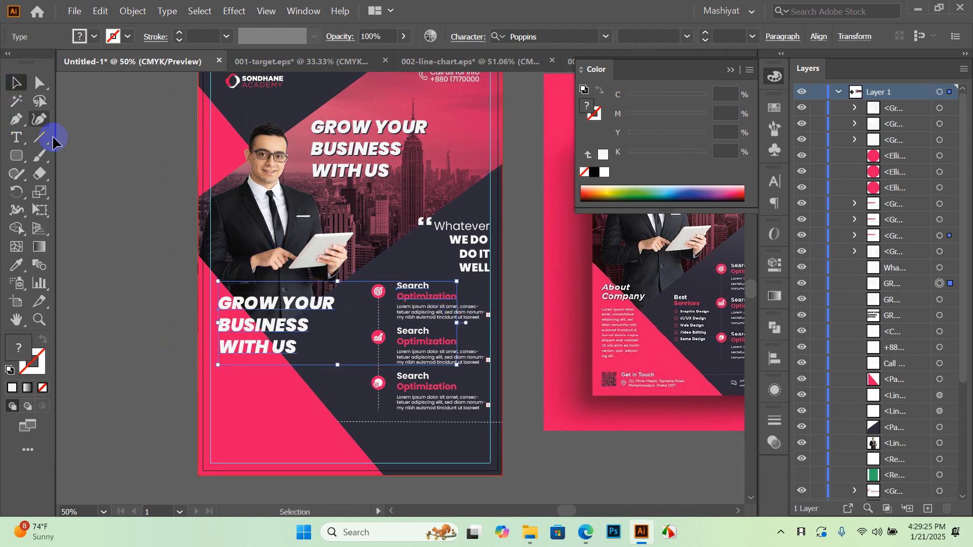
click(145, 387)
double_click(256, 328)
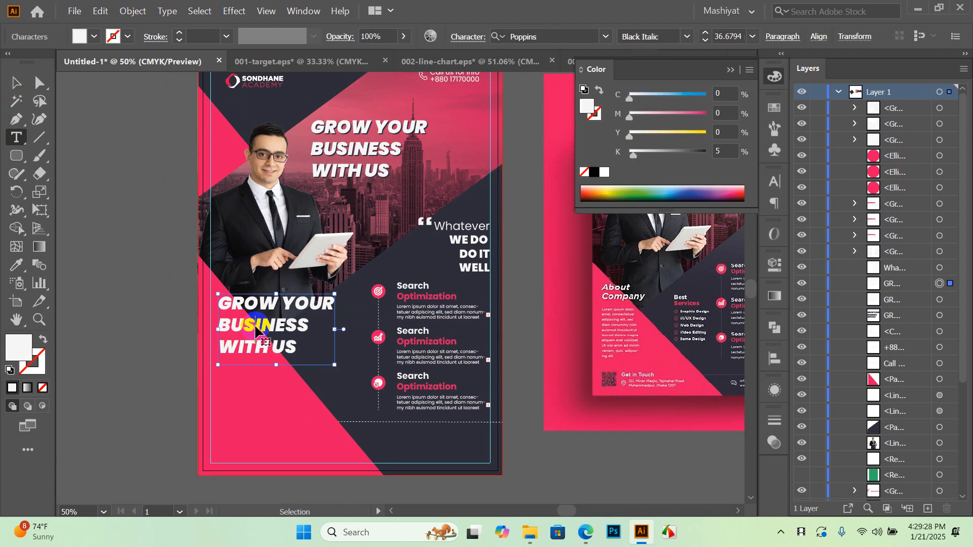
key(ctrl+a)
key(BackSpace)
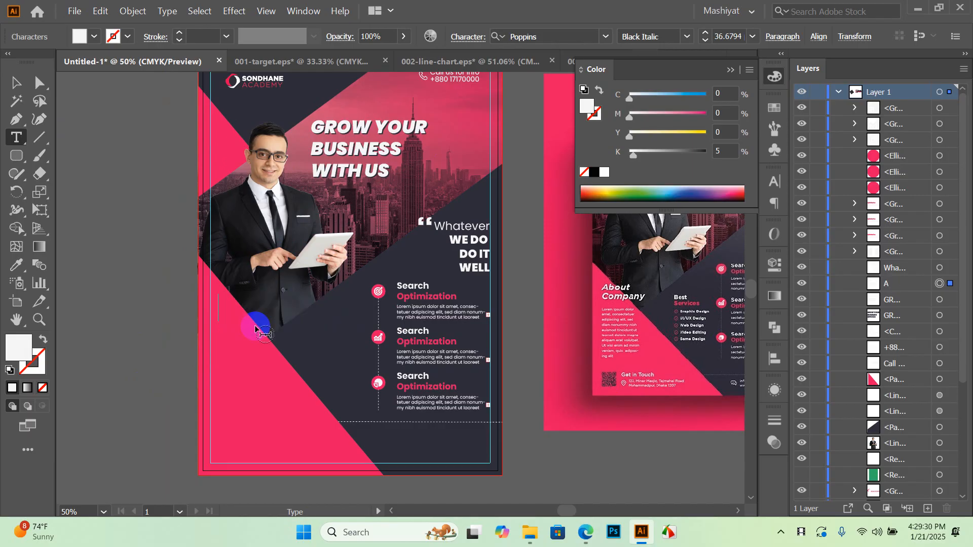
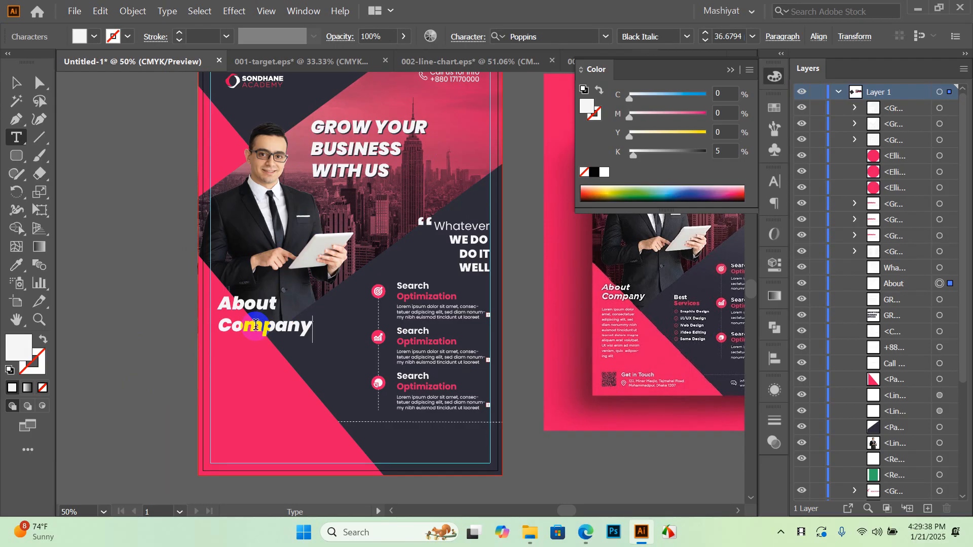
Set the About Company heading to Poppins SemiBold at 24 pt
click(15, 87)
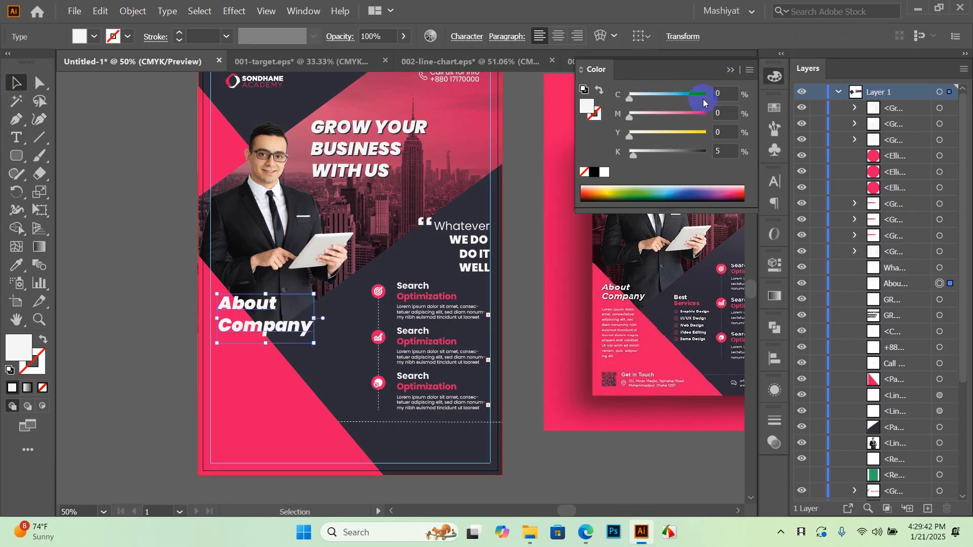
click(766, 90)
click(773, 181)
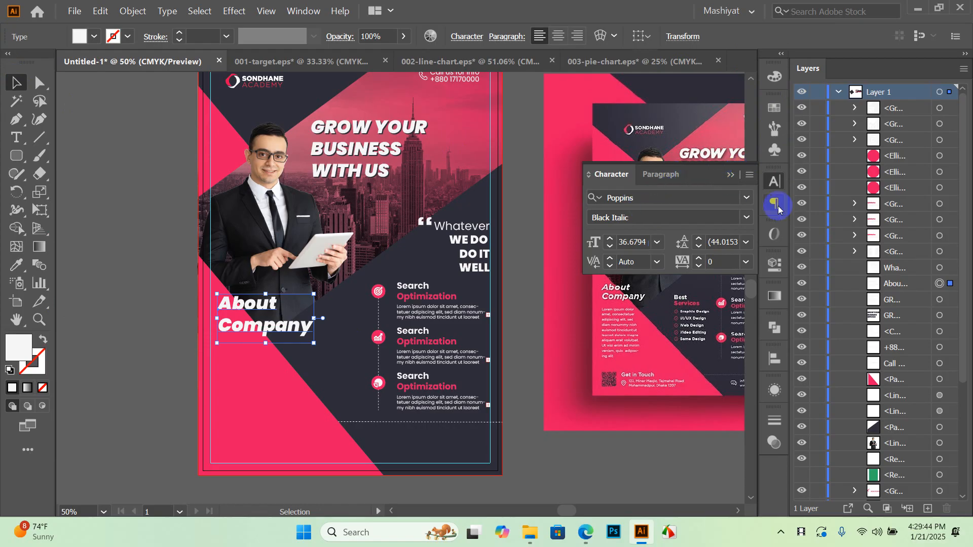
click(745, 217)
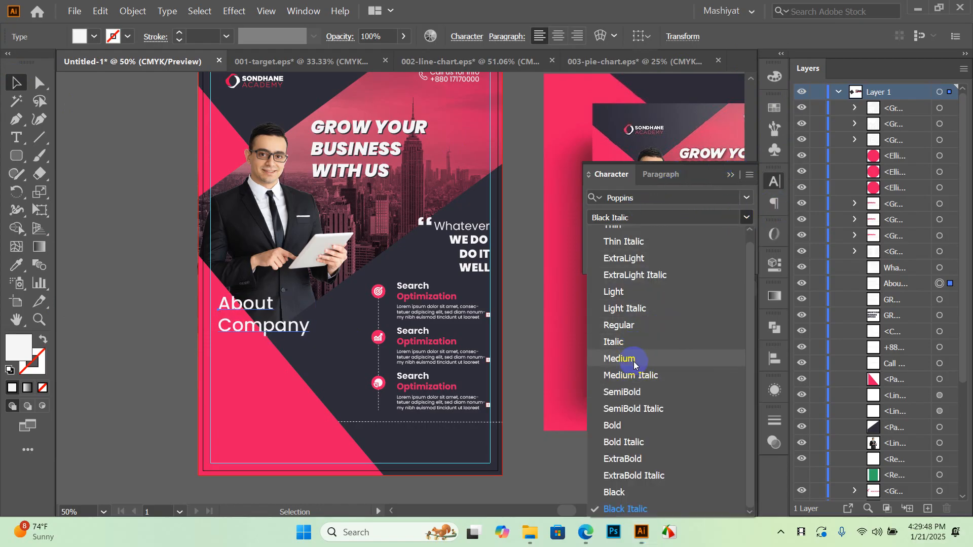
click(638, 392)
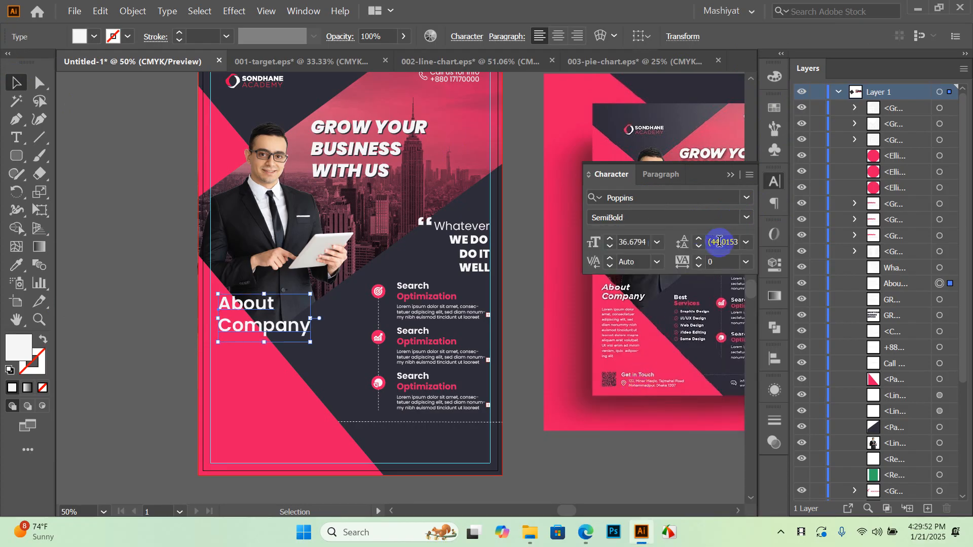
click(657, 243)
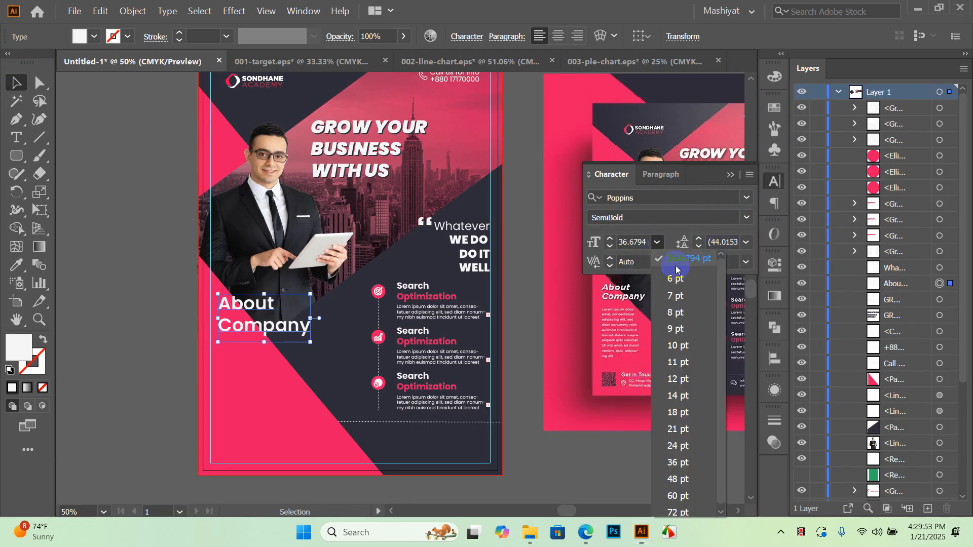
click(684, 455)
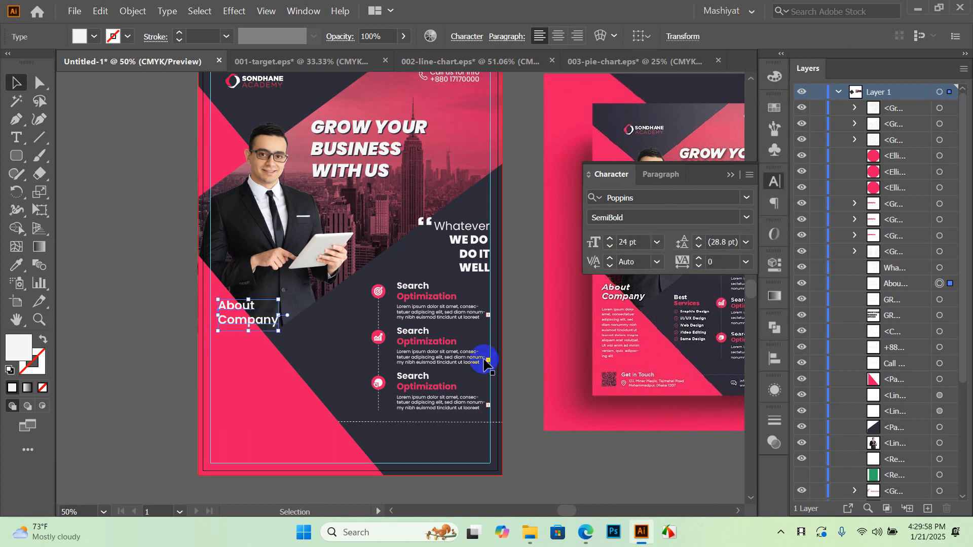
Move the heading down and left, then reduce its size to 20 pt
scroll(256, 334, up, 2)
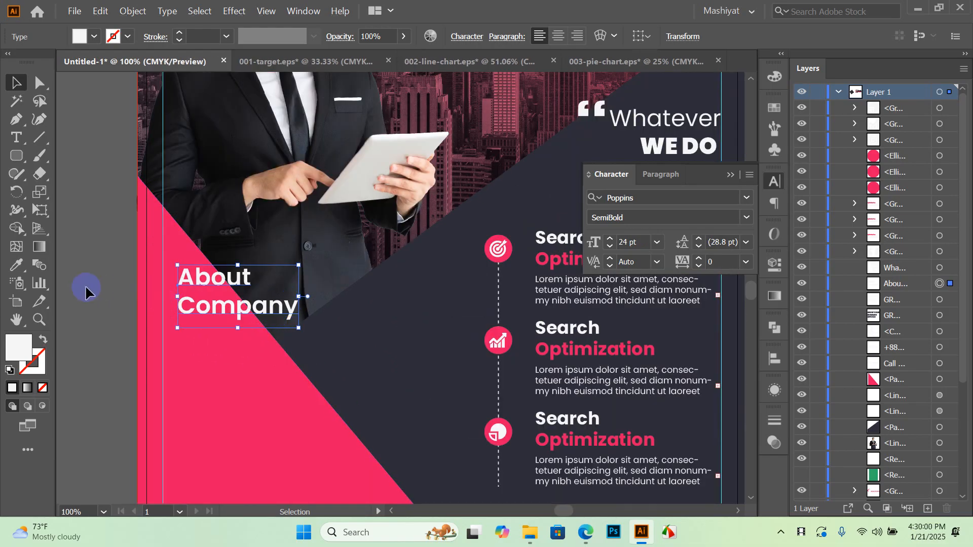
click(101, 294)
scroll(306, 272, down, 3)
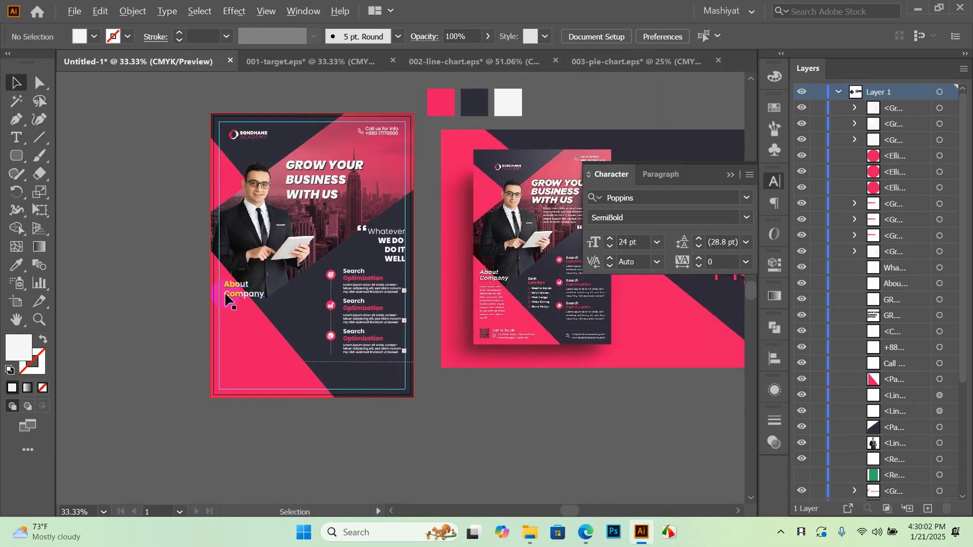
scroll(466, 303, up, 2)
scroll(363, 287, down, 2)
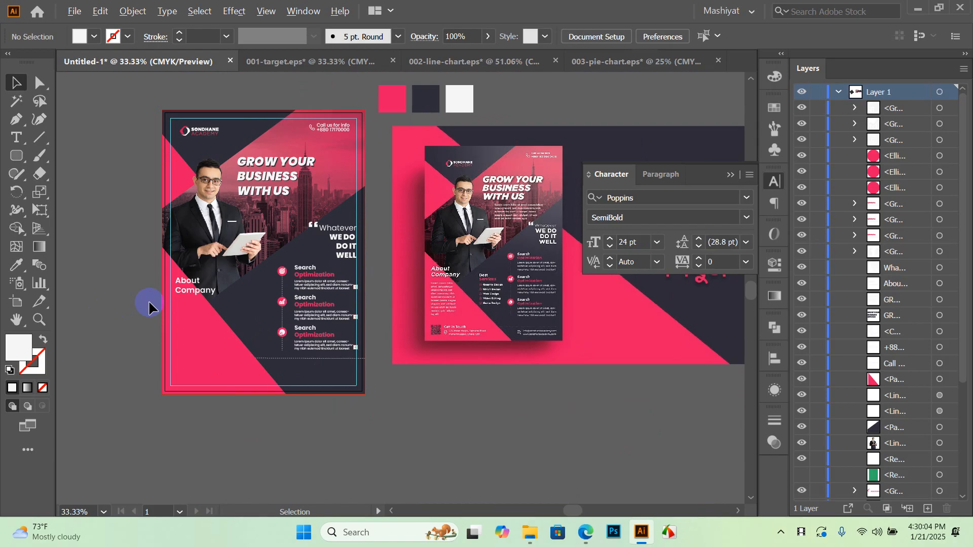
scroll(148, 300, up, 3)
drag(288, 271, 278, 325)
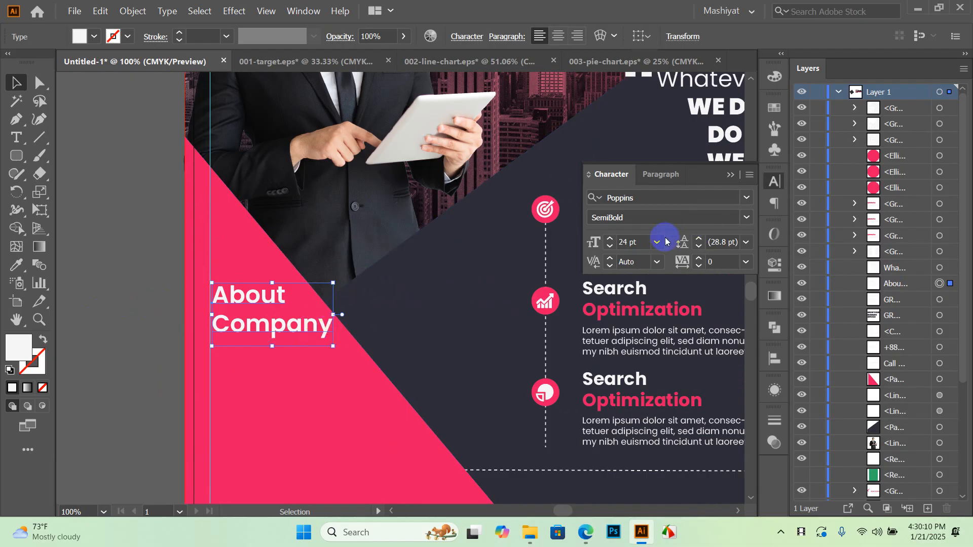
click(641, 244)
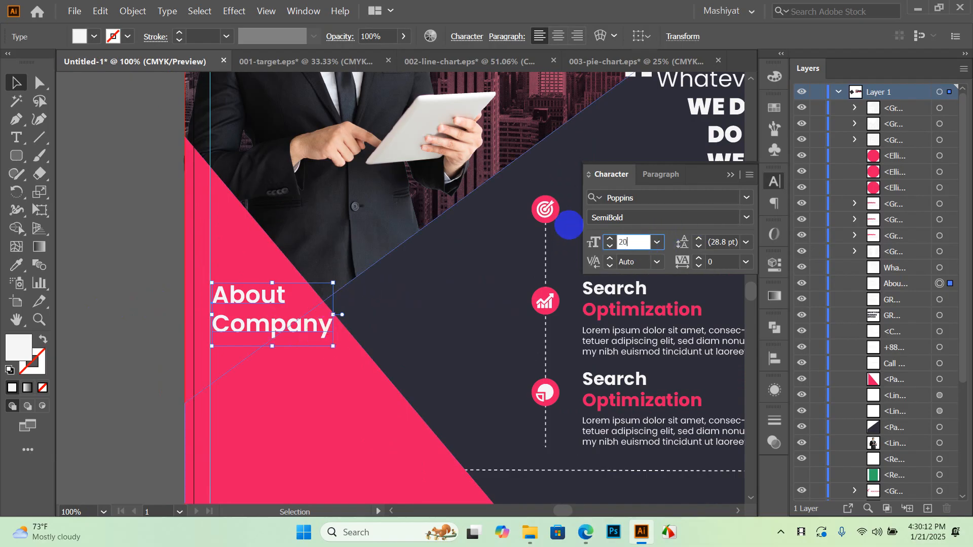
text(20)
key(Return)
Shift the heading slightly right, nudge it up, and recentre the view on it
click(259, 353)
mouse_move(247, 321)
mouse_down()
mouse_move(259, 321)
mouse_move(249, 316)
mouse_up()
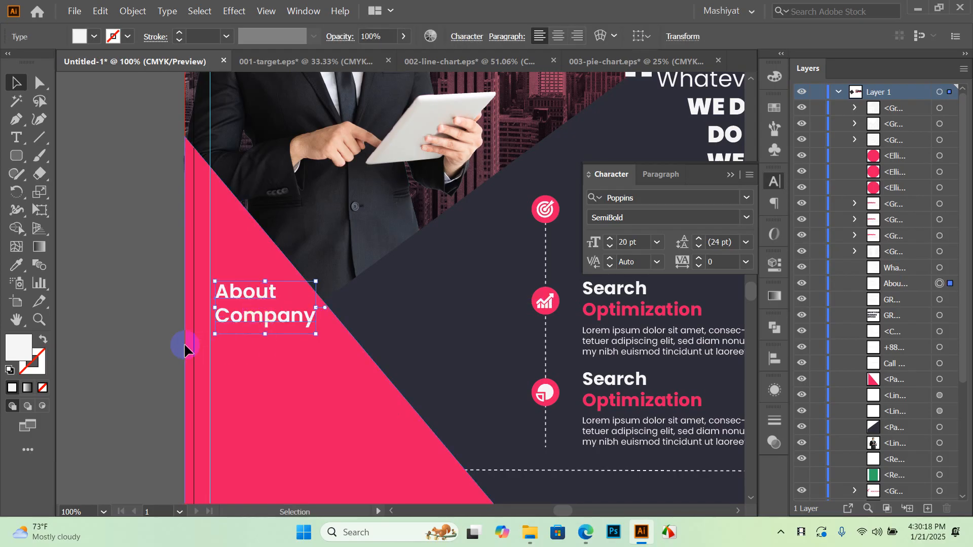
key(Up)
key(Up)
key(Up)
key(Up)
key(Up)
key(Up)
key(Up)
key(Up)
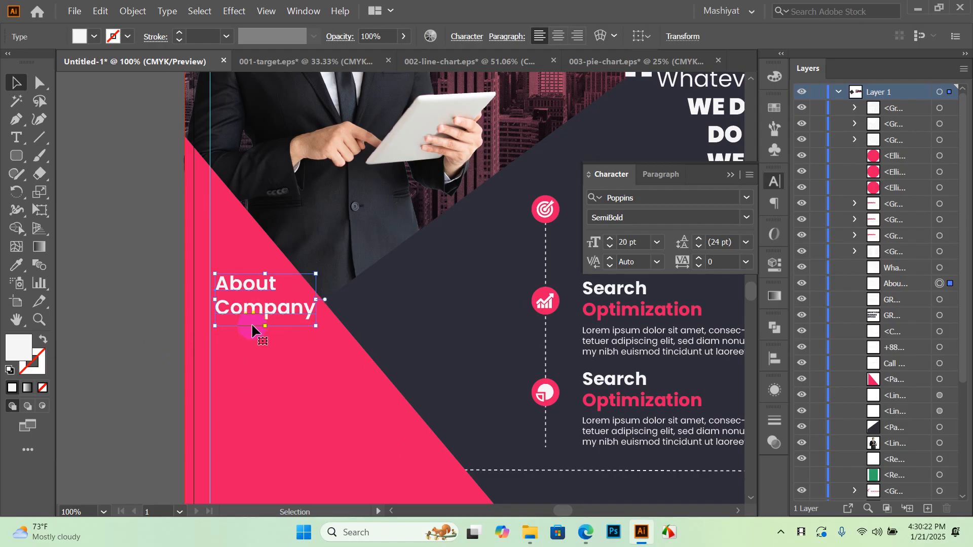
click(139, 322)
scroll(152, 309, down, 3)
scroll(242, 340, up, 2)
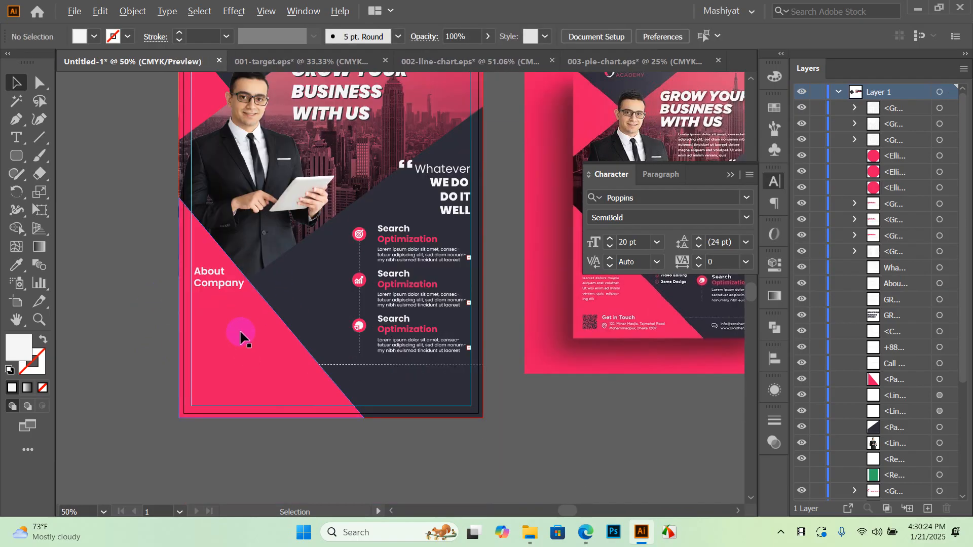
drag(254, 327, 223, 341)
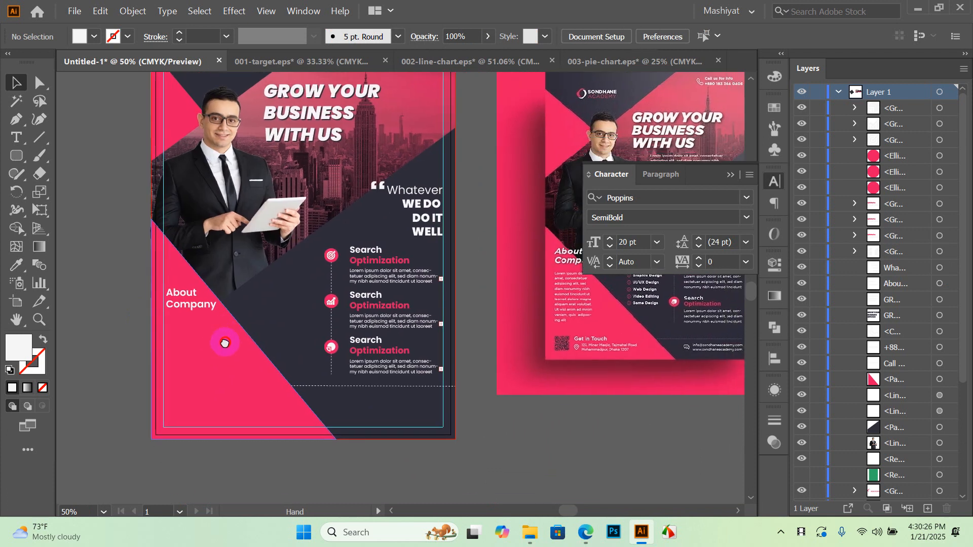
mouse_move(399, 341)
mouse_down()
mouse_move(346, 342)
mouse_move(387, 330)
mouse_up()
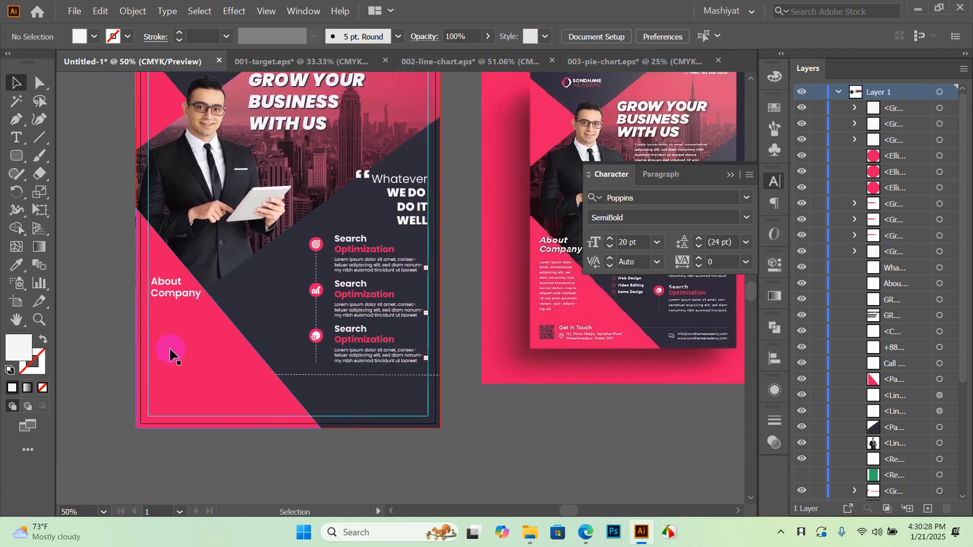
scroll(193, 334, up, 1)
drag(207, 357, 219, 333)
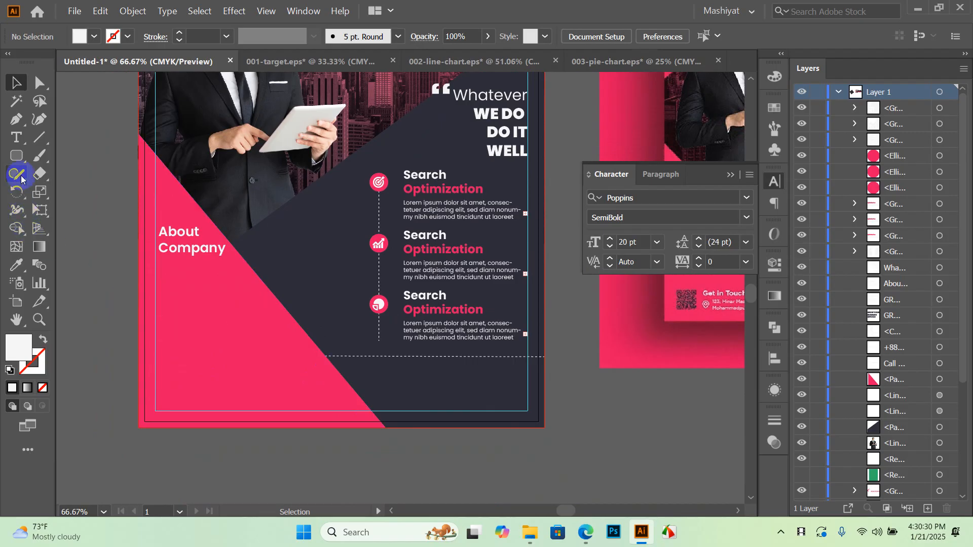
Draw a trial text area below the artboard, then undo it
click(18, 138)
click(655, 246)
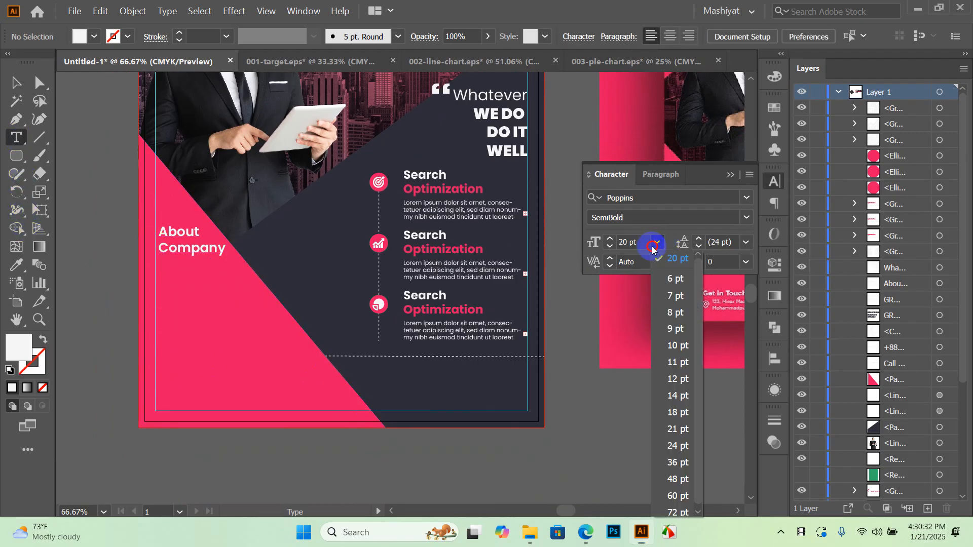
click(323, 349)
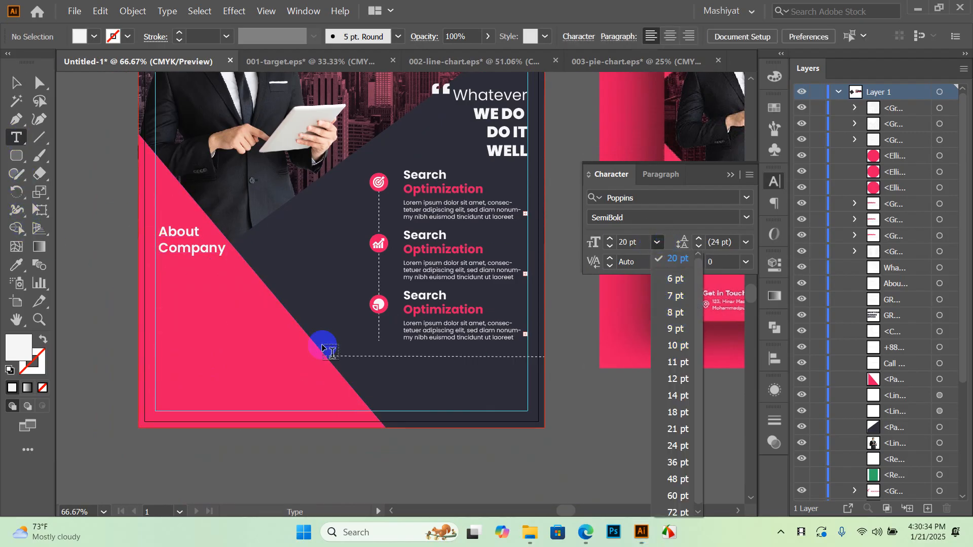
click(82, 417)
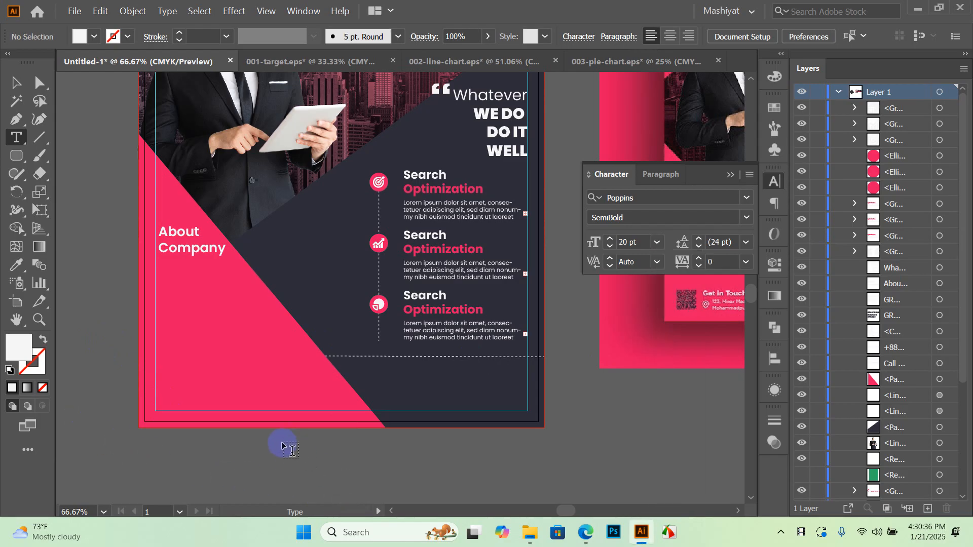
scroll(301, 269, down, 2)
drag(208, 386, 386, 480)
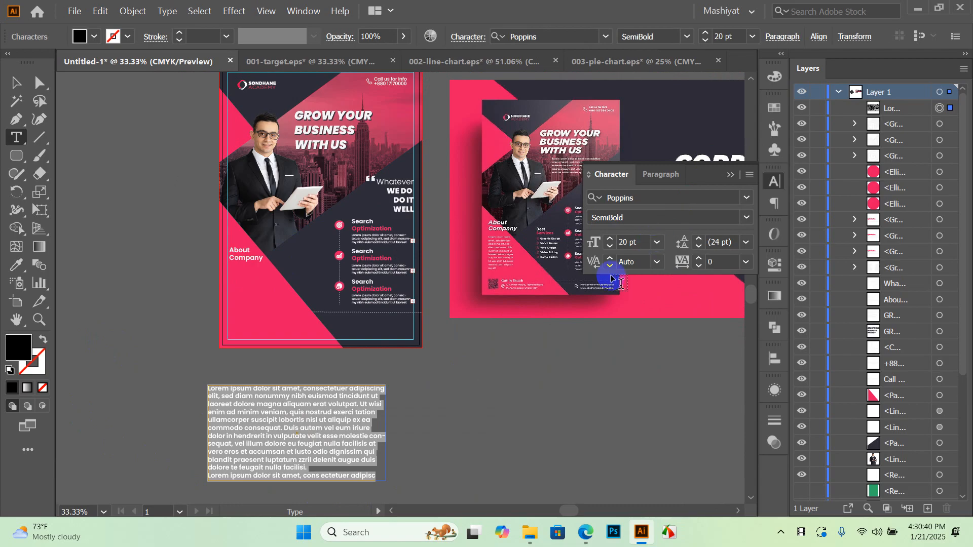
key(ctrl+z)
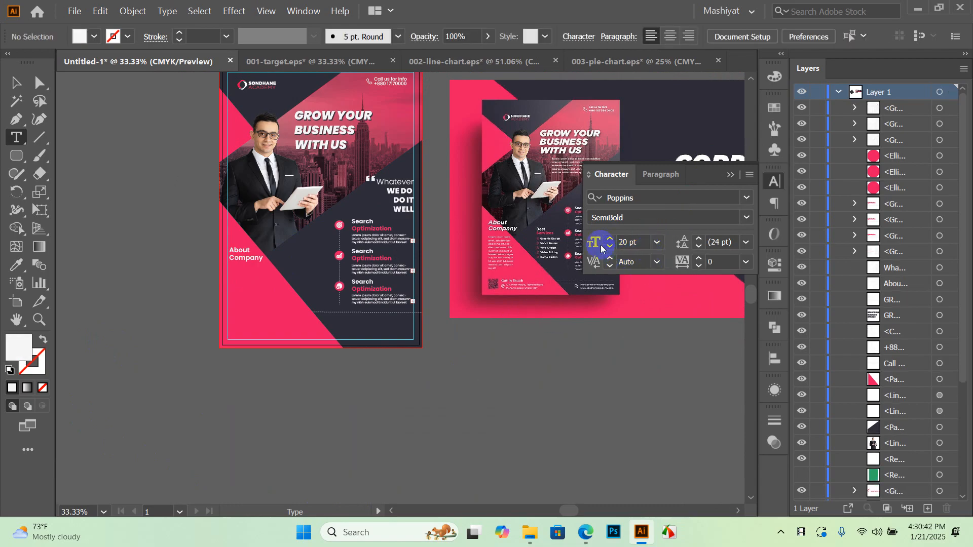
Set Poppins Regular 9 pt and draw a placeholder text area under About Company
click(650, 245)
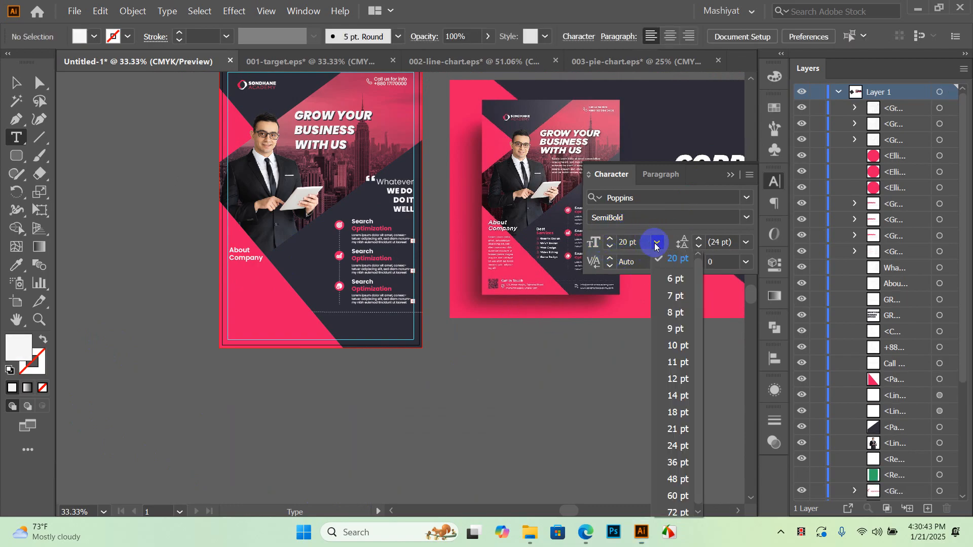
click(668, 331)
click(746, 218)
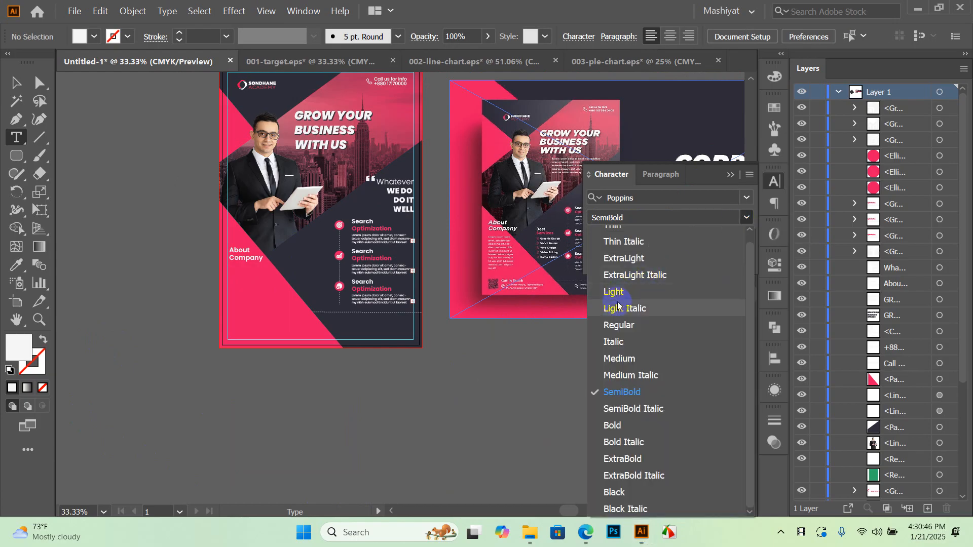
click(632, 327)
scroll(243, 271, up, 2)
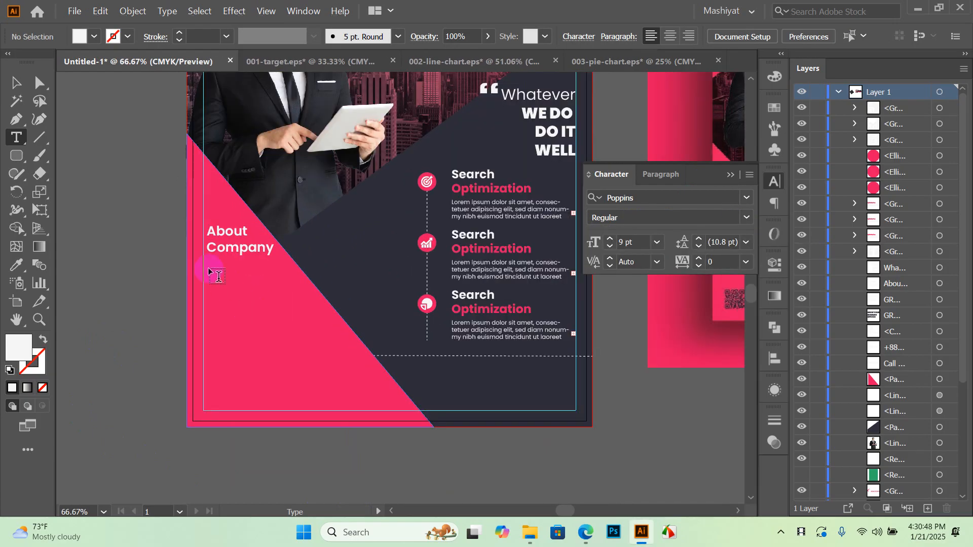
drag(210, 263, 285, 361)
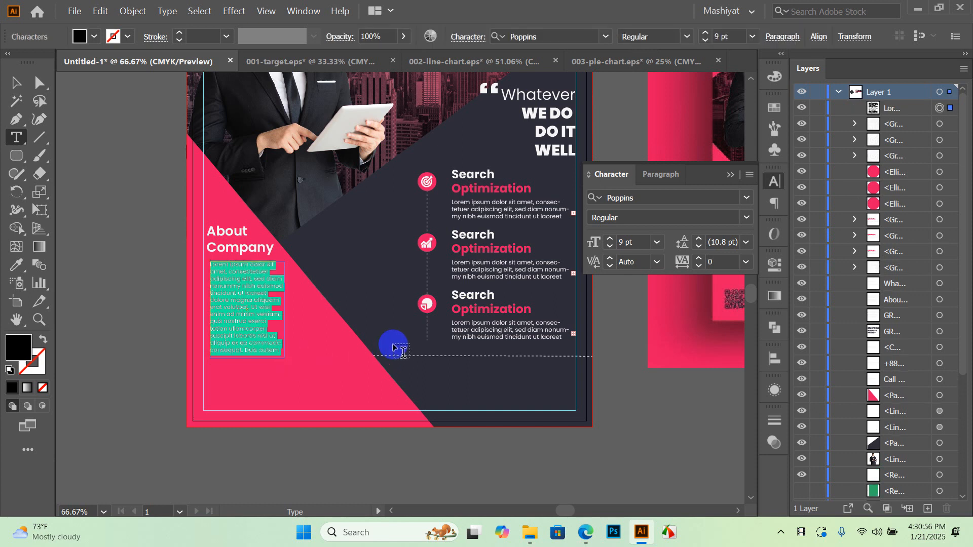
Make the new About Company paragraph text white
click(12, 80)
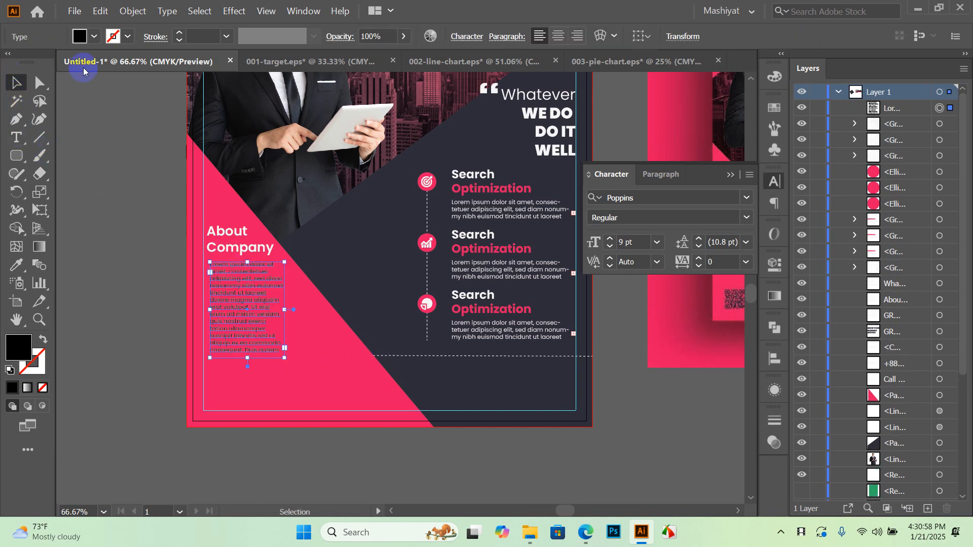
click(95, 36)
click(106, 106)
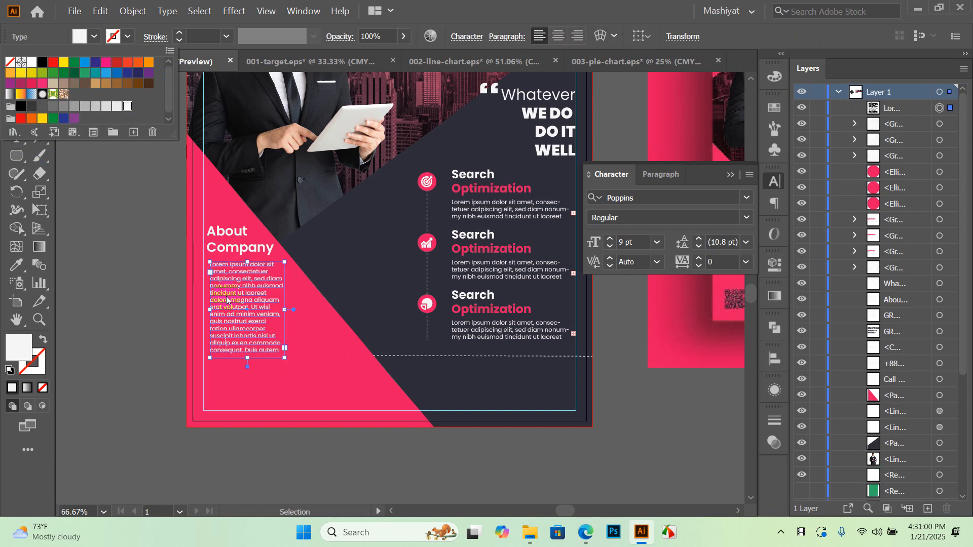
click(108, 306)
click(123, 284)
alt+scroll(223, 327, up, 2)
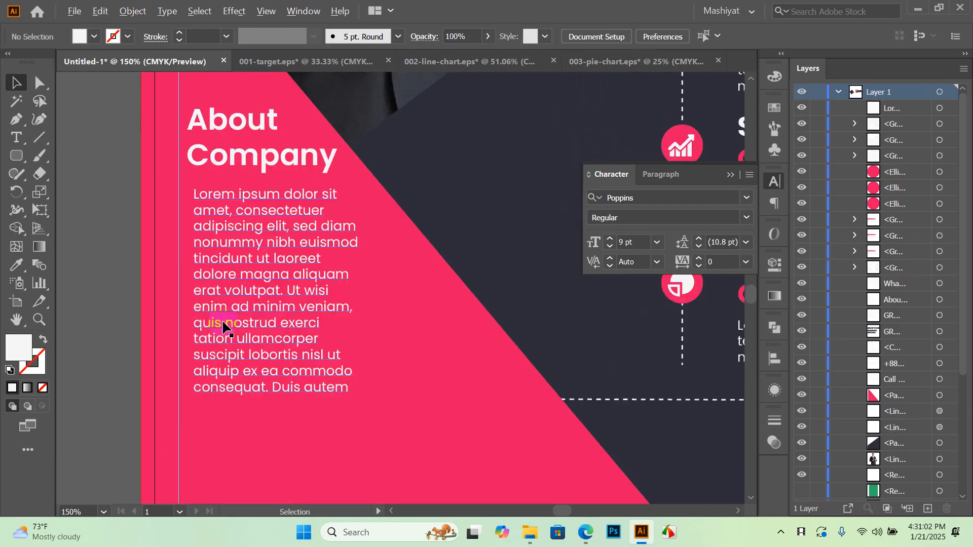
alt+scroll(294, 292, down, 2)
Apply Justify with last line aligned center to the body paragraph
click(282, 277)
click(604, 187)
click(671, 174)
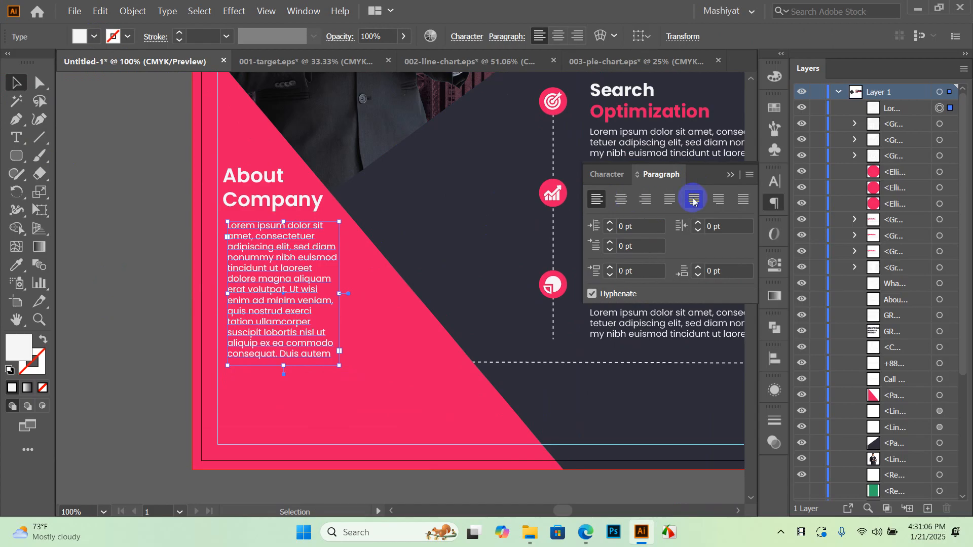
click(702, 203)
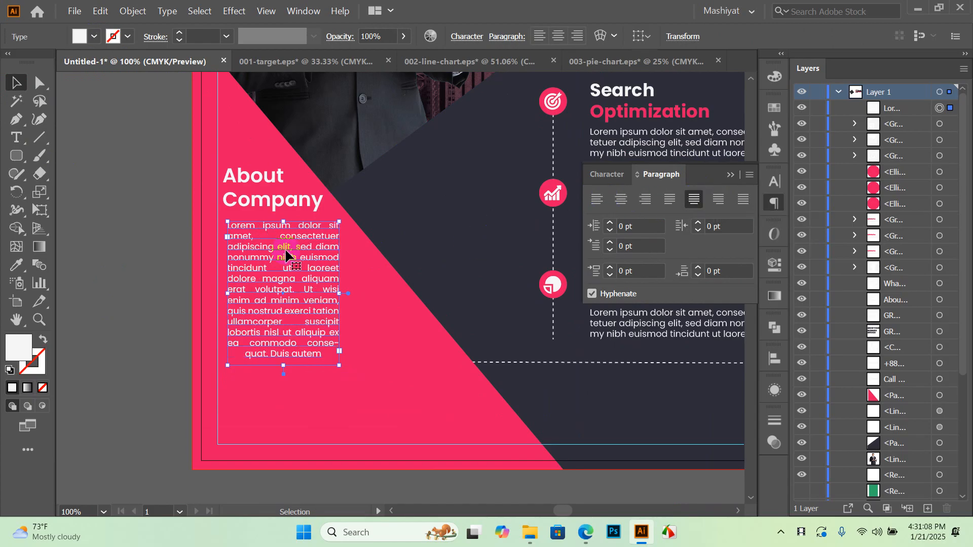
click(157, 258)
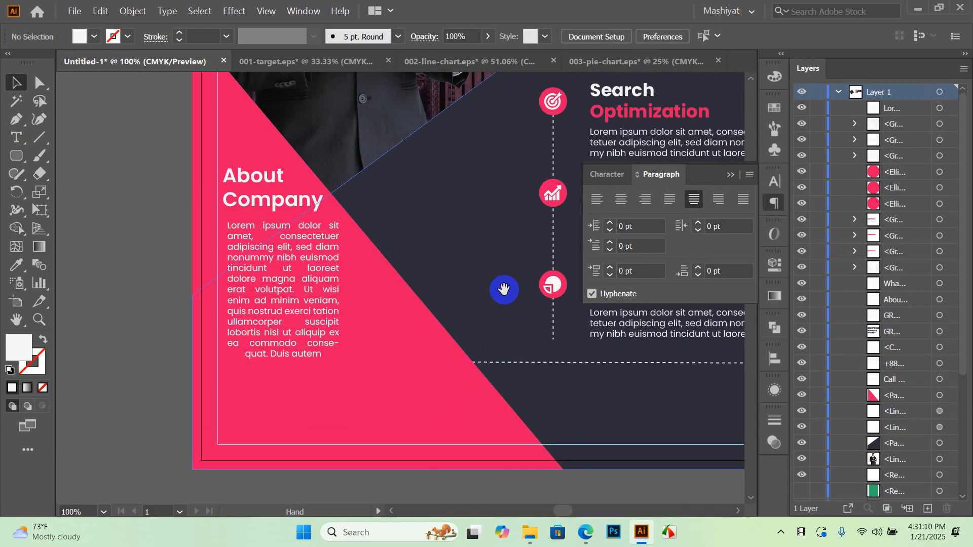
Zoom out and pan across the artboards to compare both flyers
drag(467, 261, 376, 308)
key(ctrl+minus)
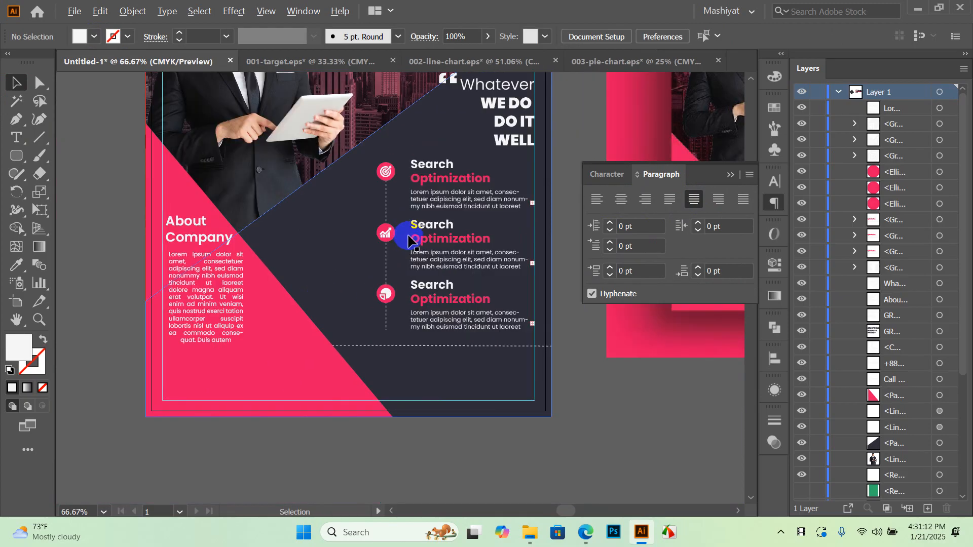
key(ctrl+minus)
drag(456, 226, 414, 310)
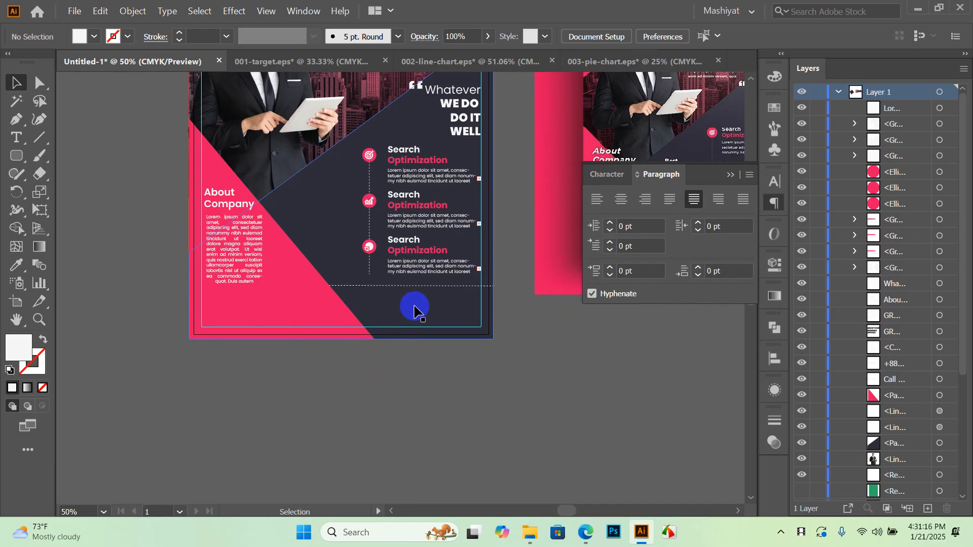
scroll(414, 309, up, 2)
scroll(292, 280, up, 2)
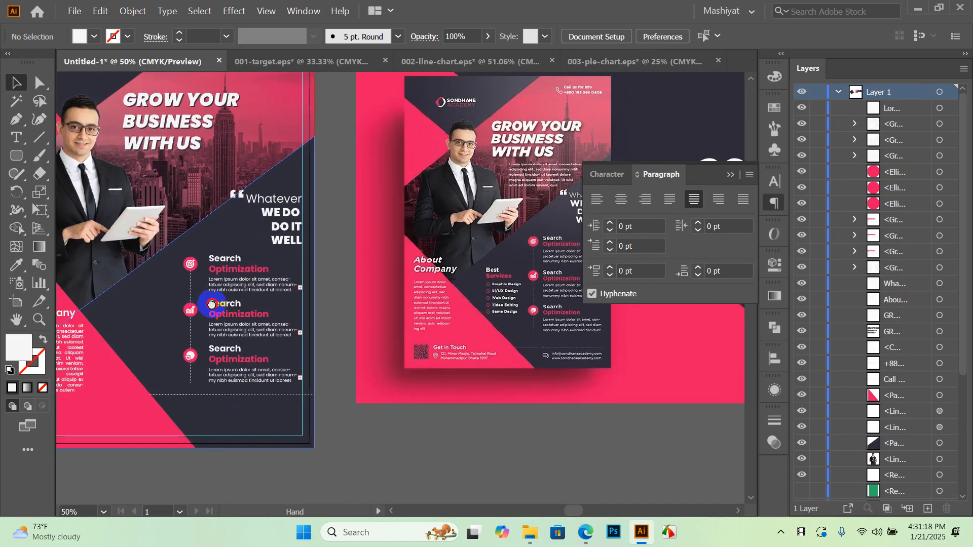
scroll(499, 286, up, 3)
scroll(499, 287, down, 2)
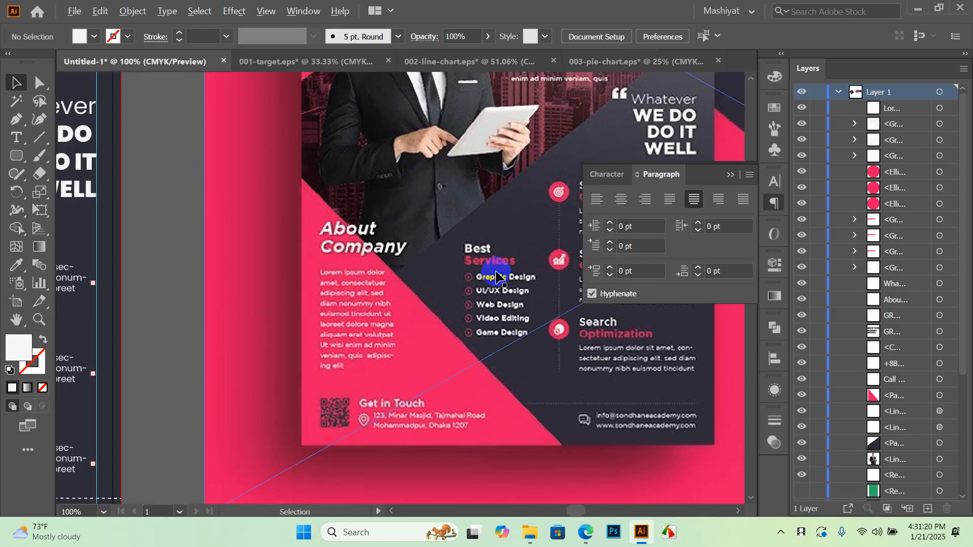
scroll(485, 286, up, 2)
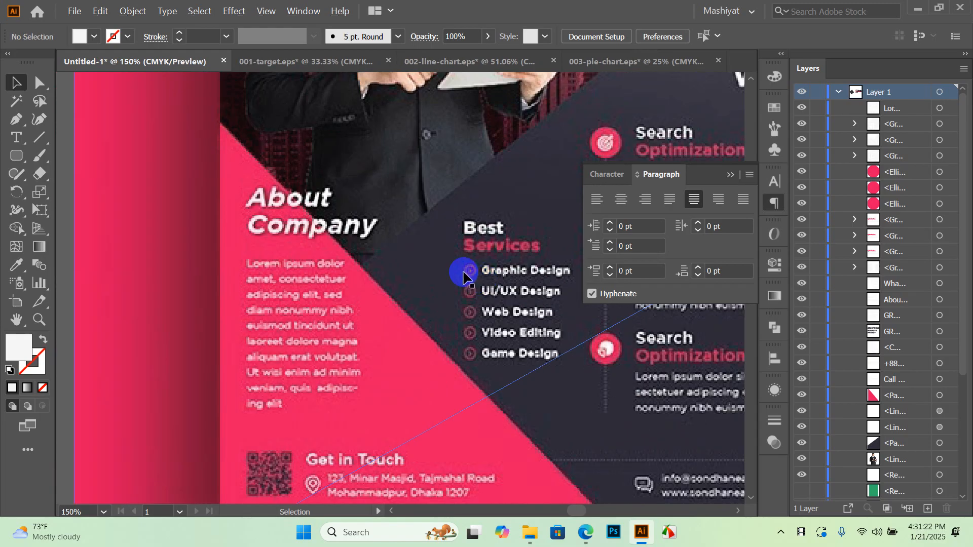
scroll(476, 269, down, 3)
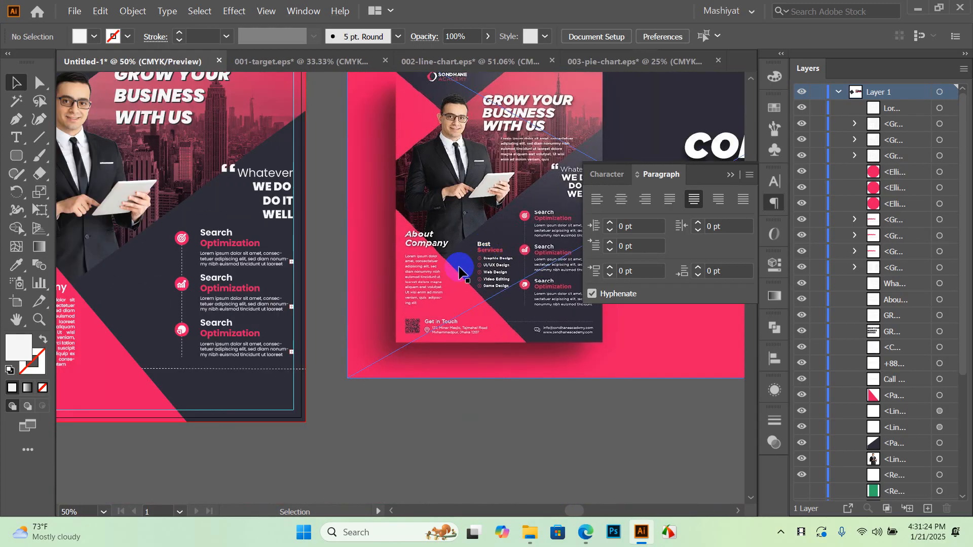
drag(425, 164, 485, 170)
Close the 001-target document, discarding its changes
click(399, 248)
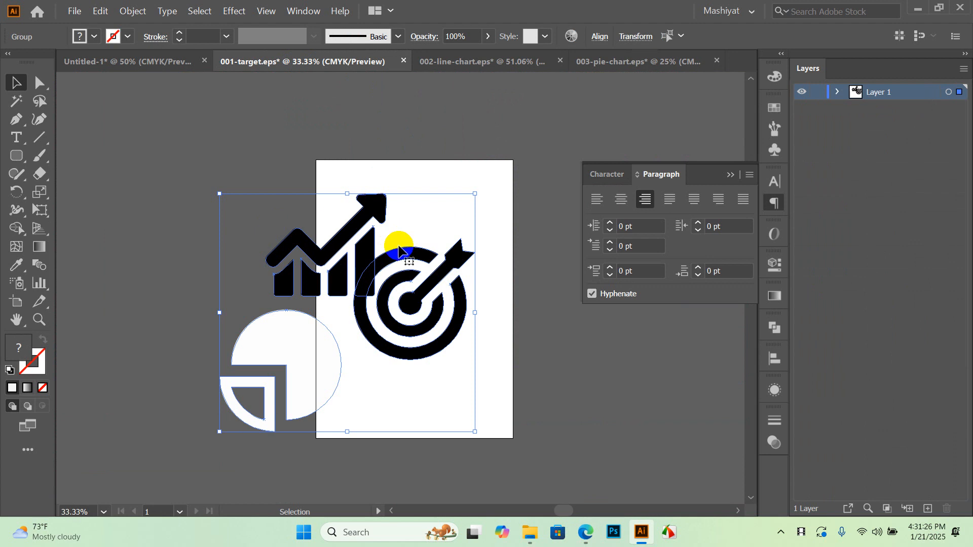
drag(193, 174, 416, 325)
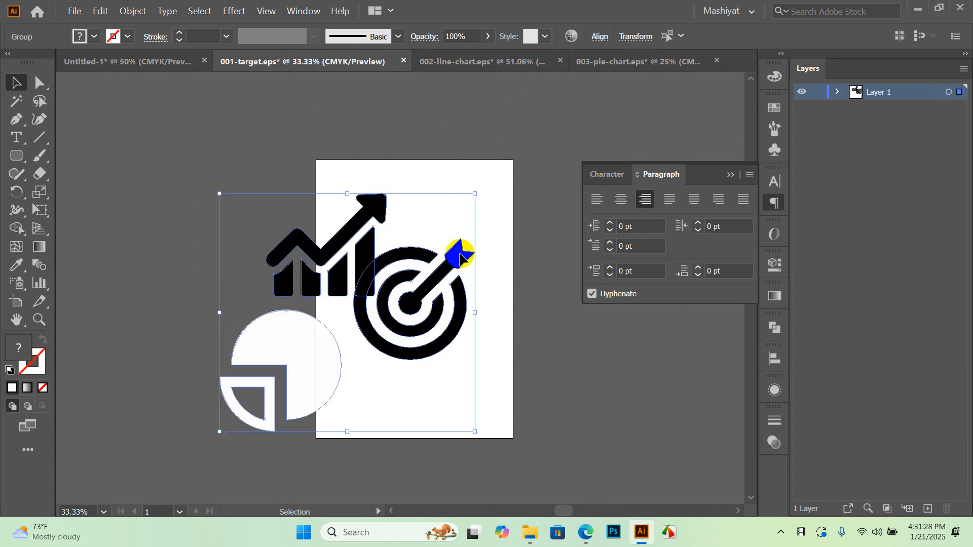
click(403, 62)
click(563, 285)
Close 002-line-chart and 003-pie-chart, choosing No to saving each
click(397, 59)
click(432, 60)
click(560, 282)
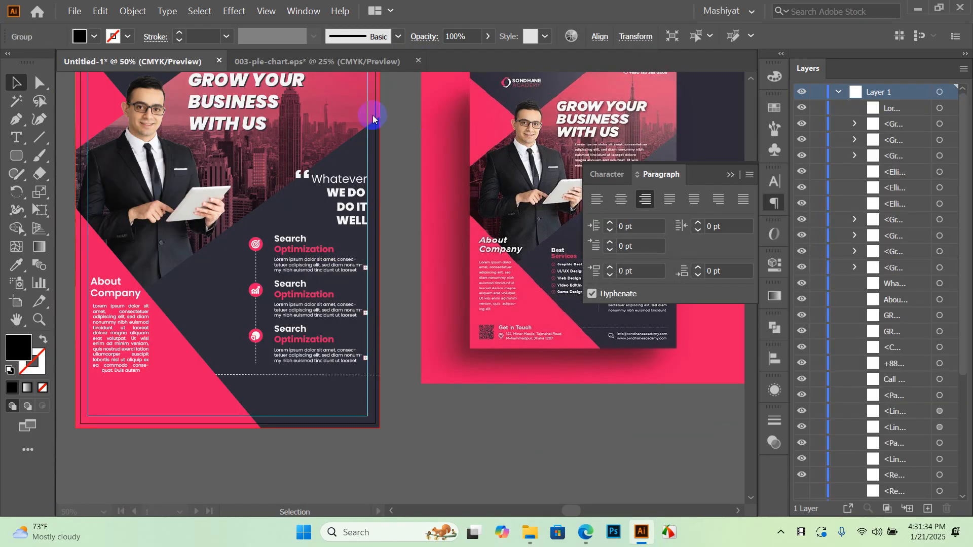
click(368, 61)
click(418, 61)
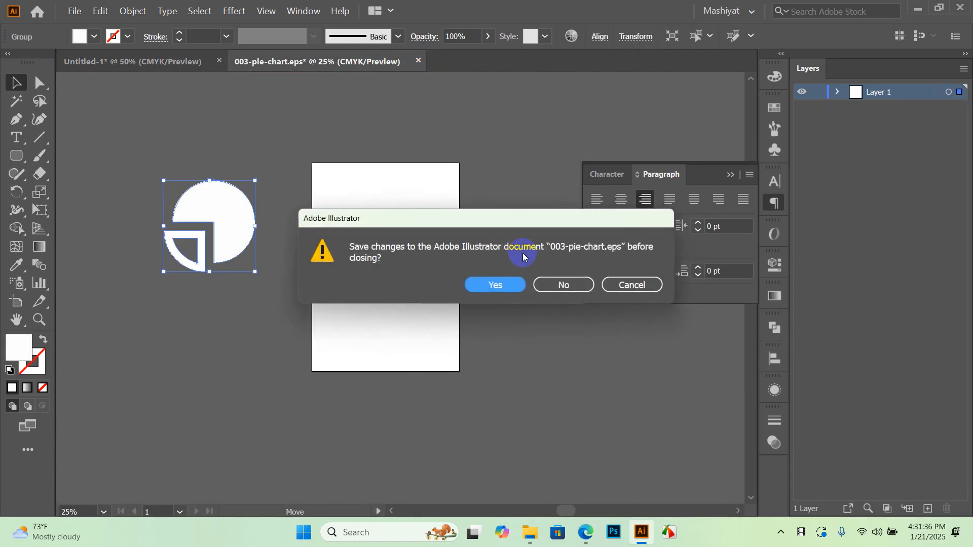
click(560, 283)
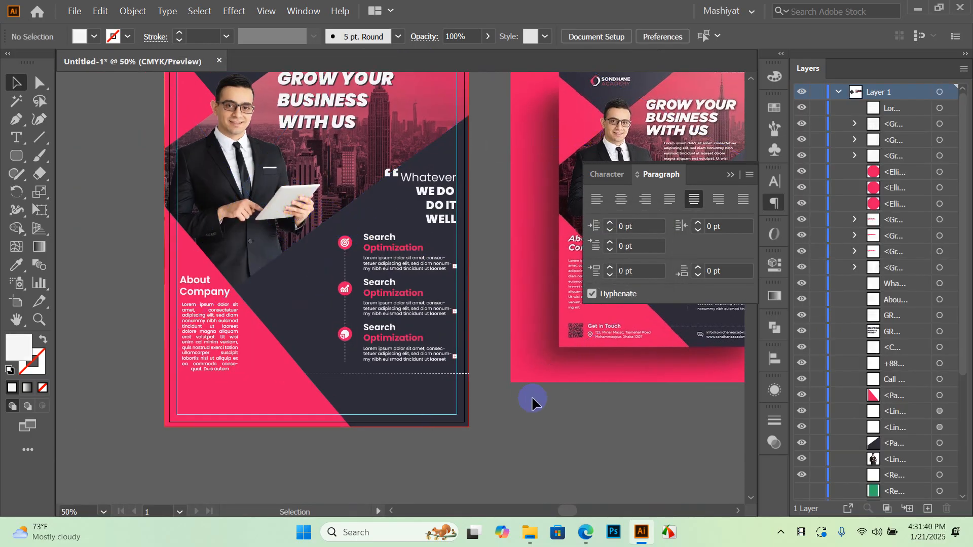
mouse_move(532, 538)
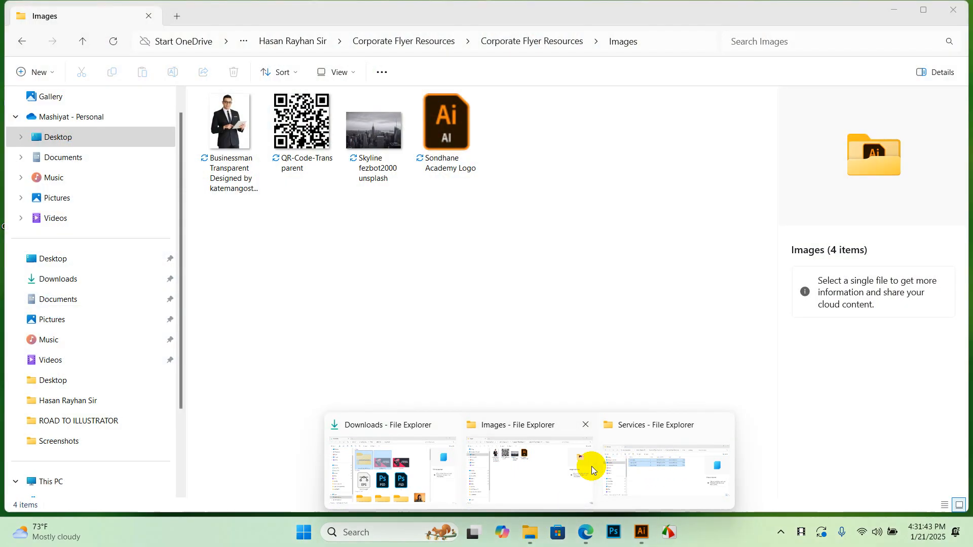
Install the PizzaDude Bullets font from Corporate Flyer Resources > Fonts
click(657, 461)
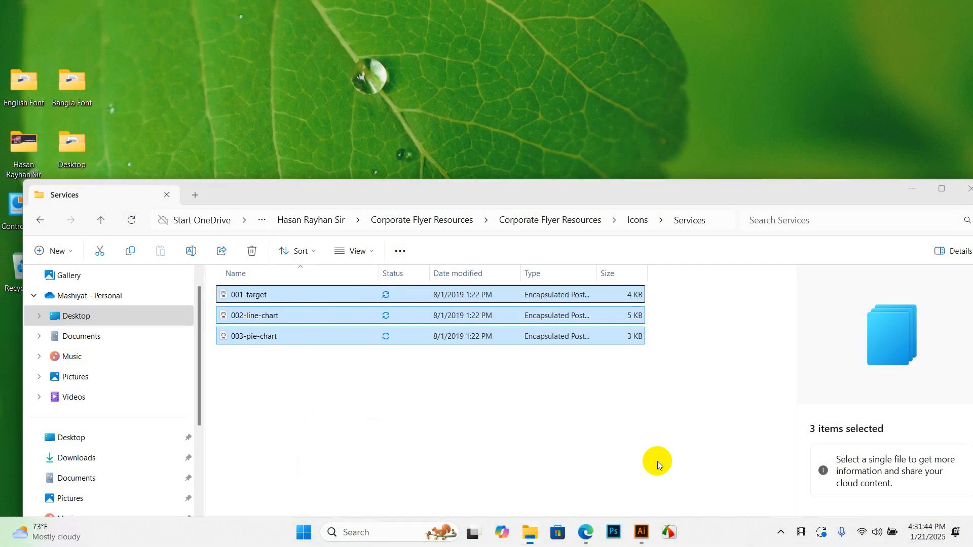
click(549, 221)
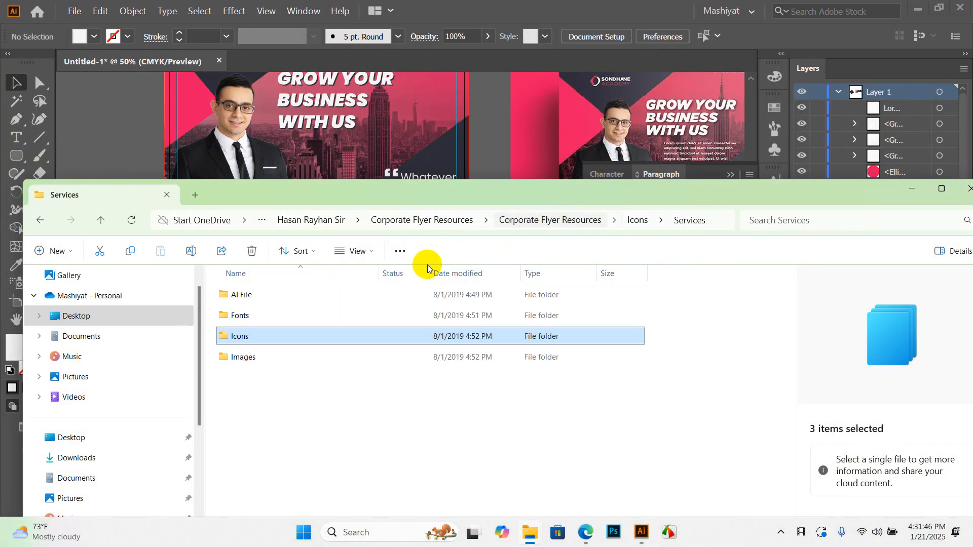
click(252, 317)
double_click(252, 316)
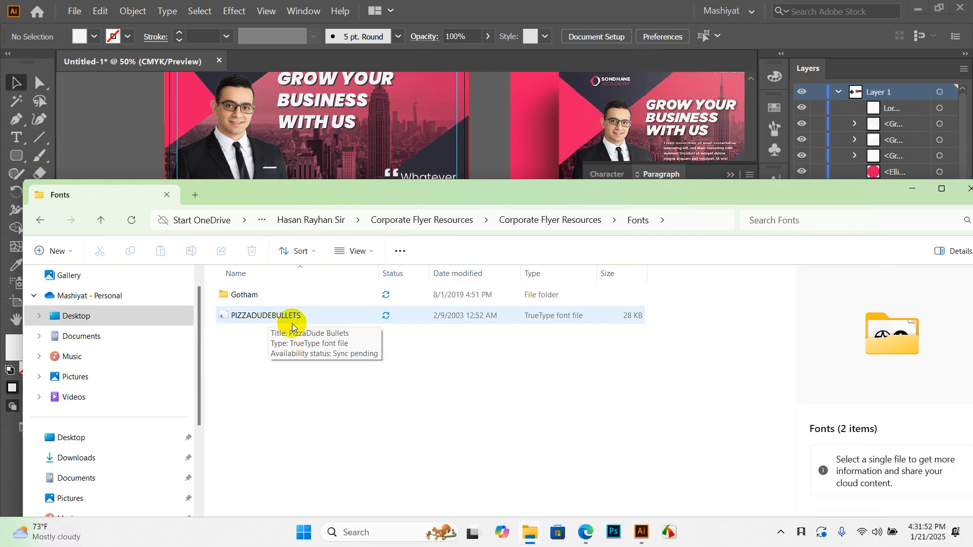
double_click(247, 316)
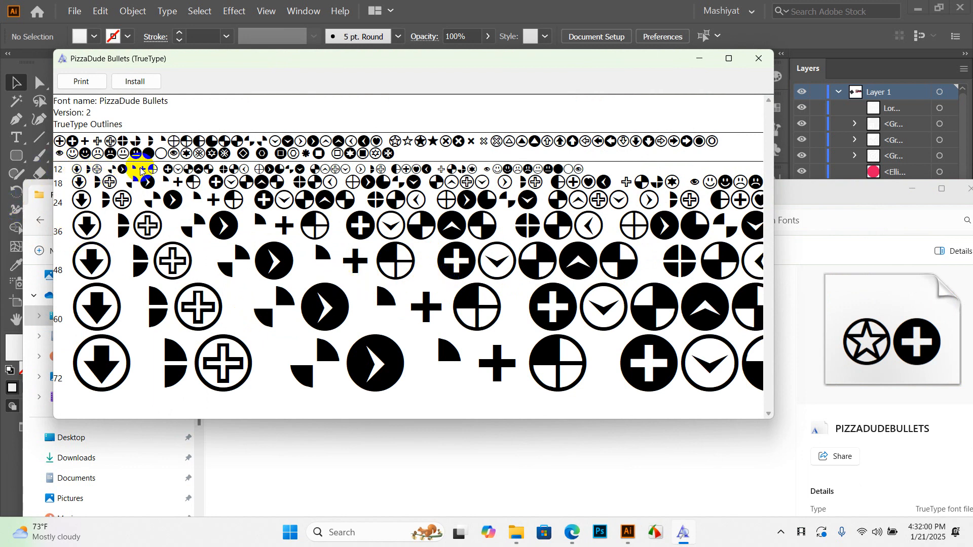
click(133, 81)
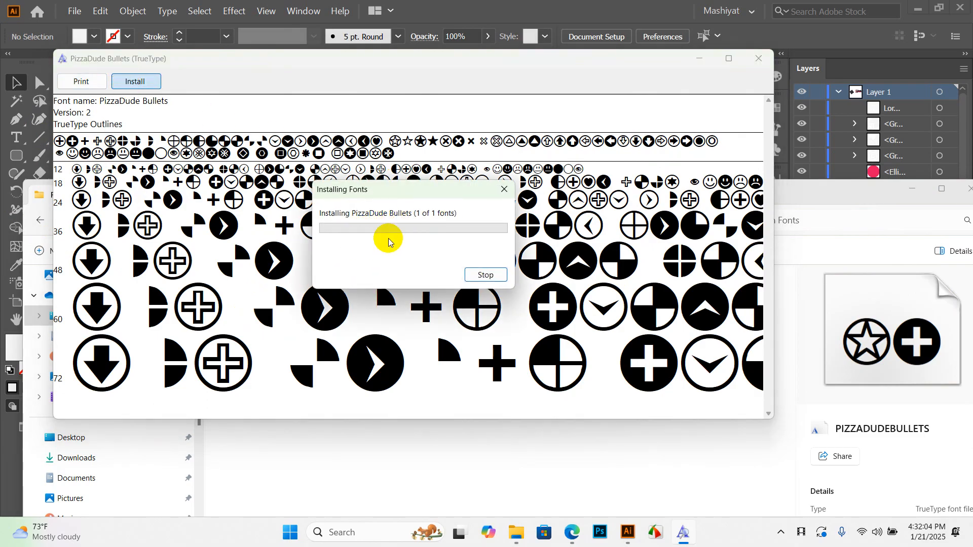
click(759, 58)
Open the Gotham font folder, then close File Explorer
click(241, 293)
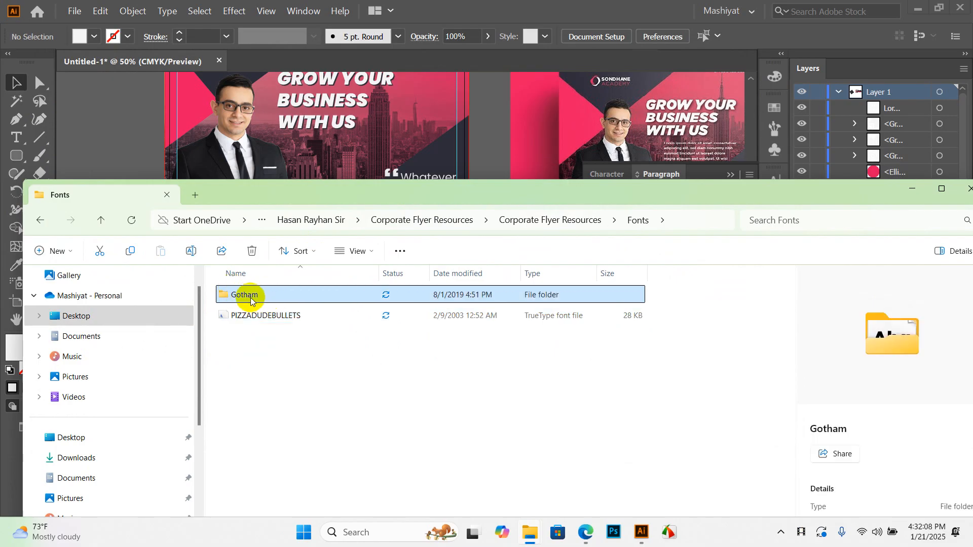
double_click(251, 299)
drag(841, 189, 606, 164)
click(716, 158)
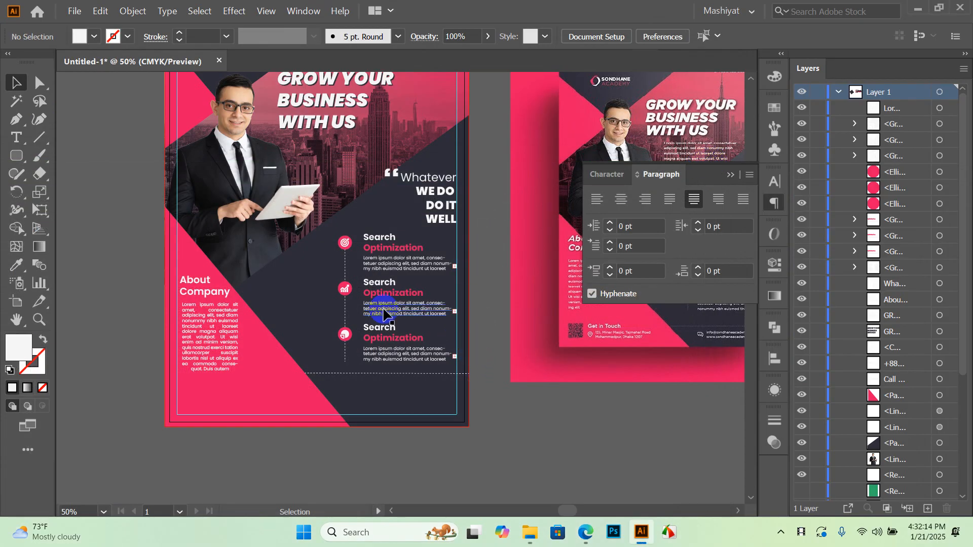
Add a white Best Services text label beside the About Company area
drag(436, 446, 419, 393)
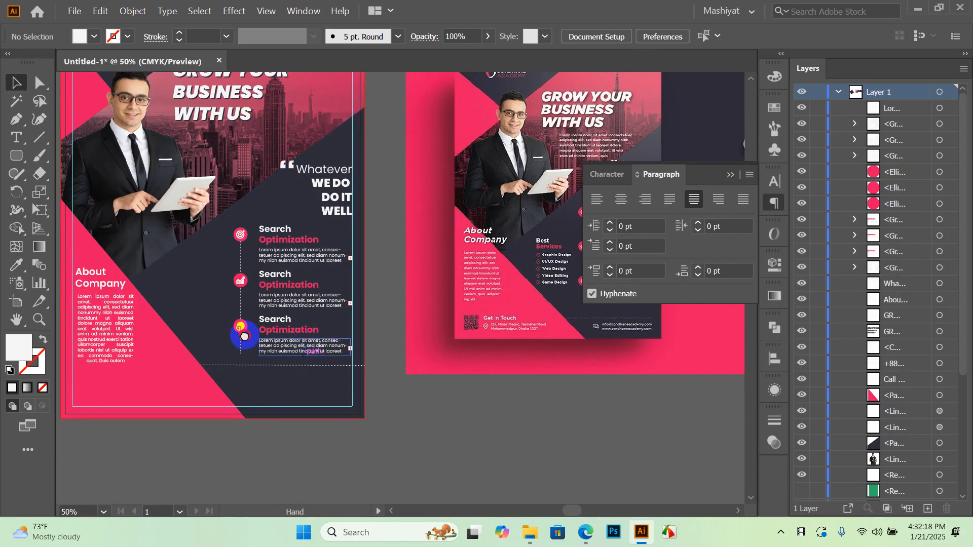
click(17, 138)
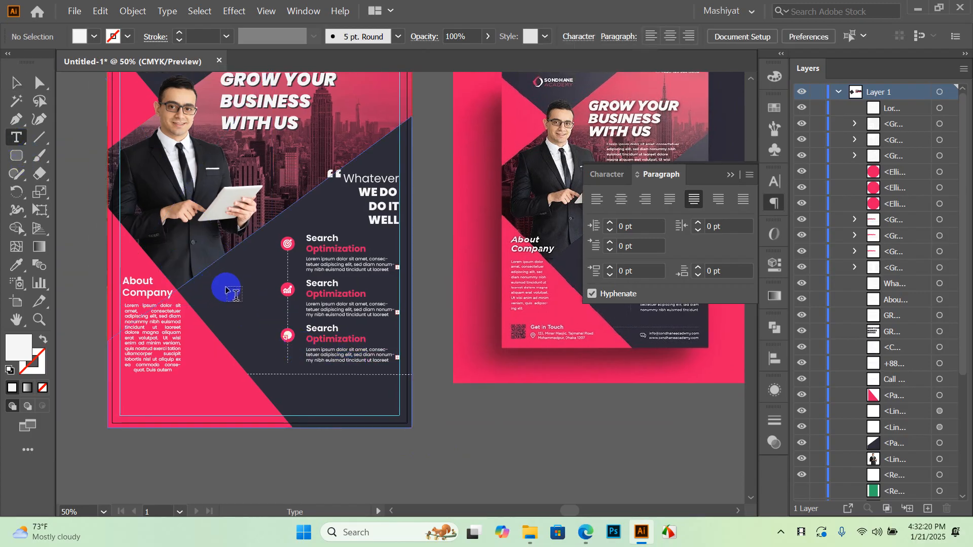
click(226, 284)
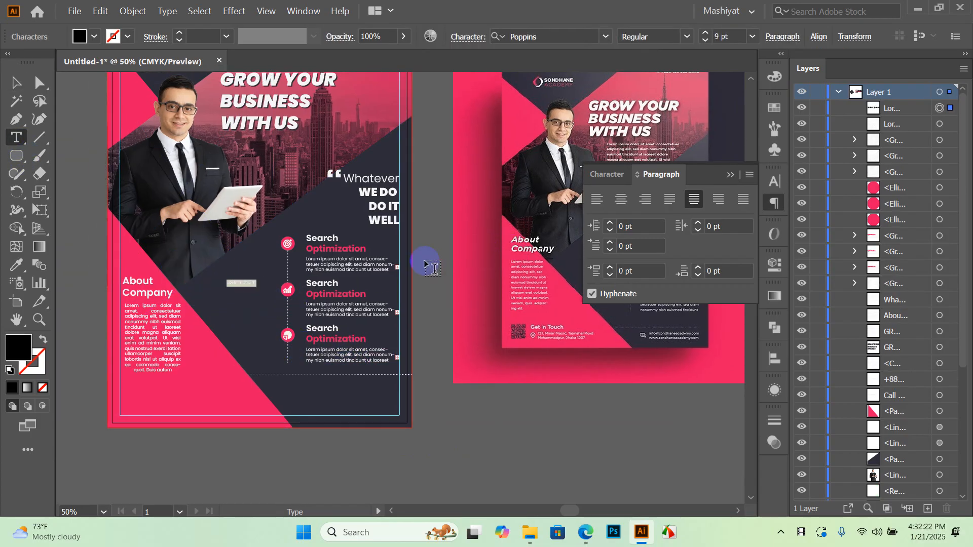
click(730, 174)
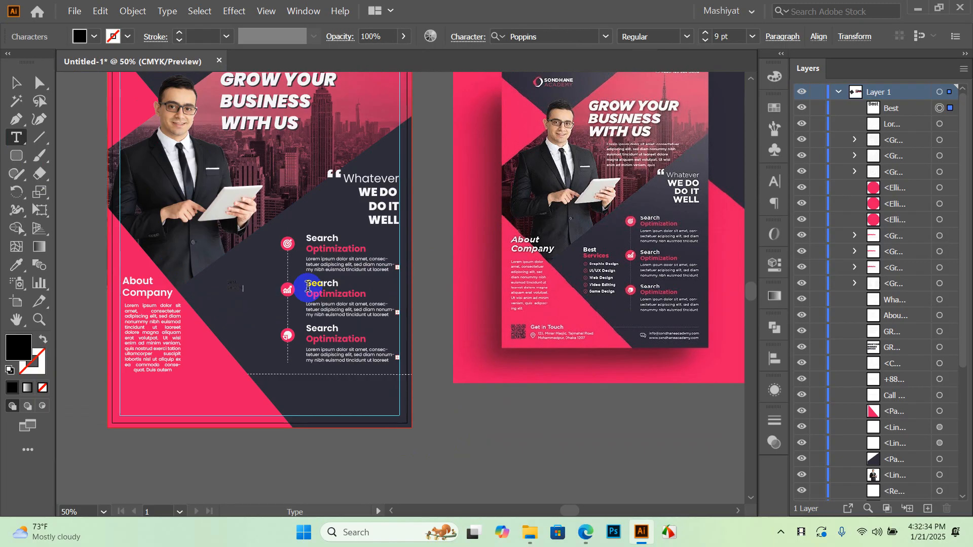
click(15, 82)
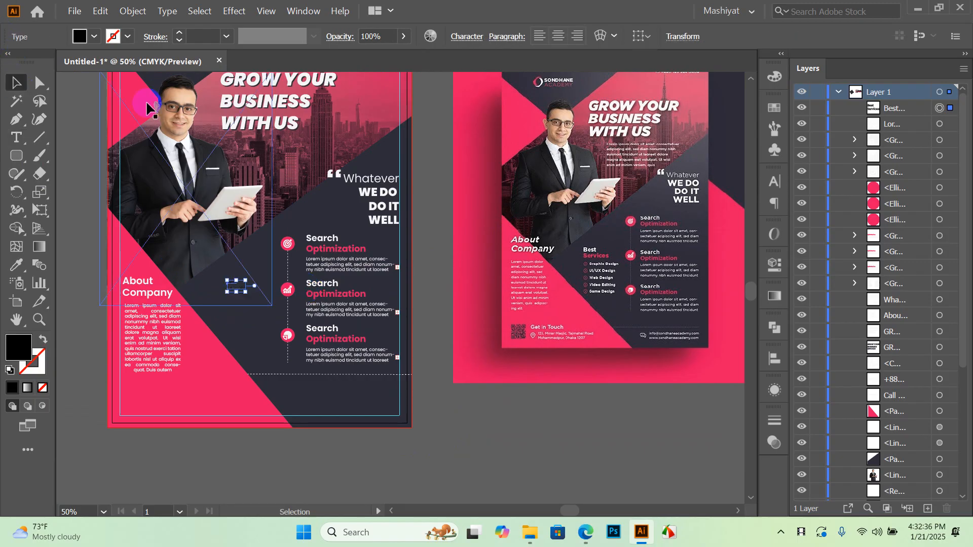
click(96, 36)
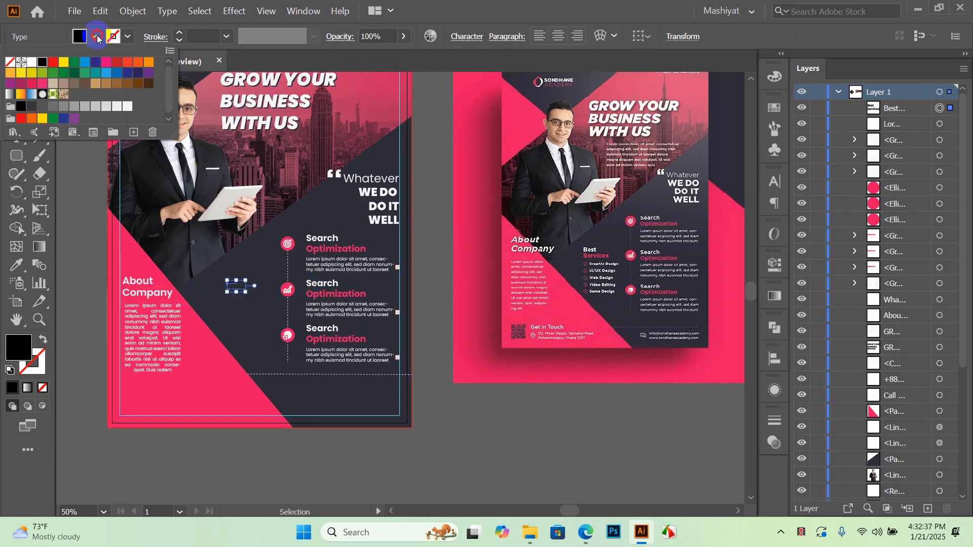
click(127, 106)
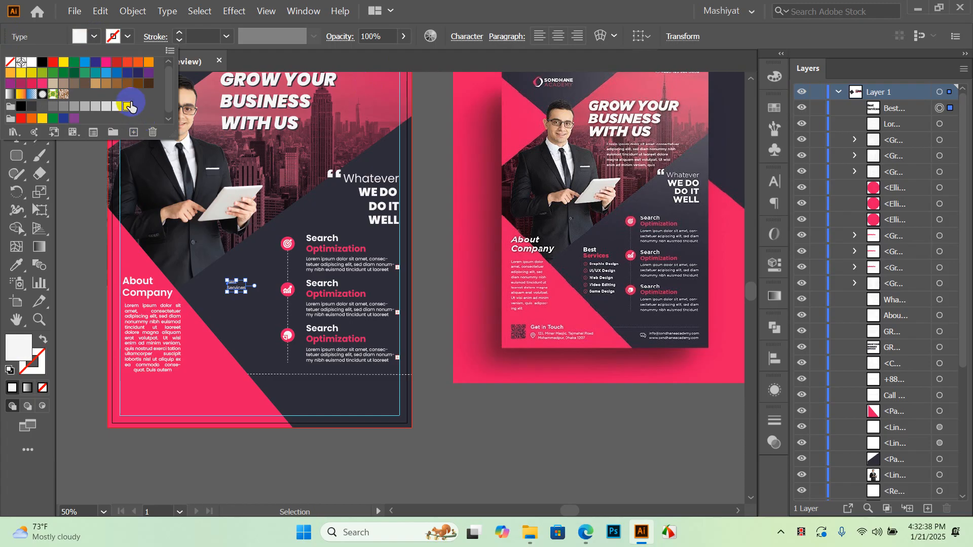
click(414, 283)
click(432, 320)
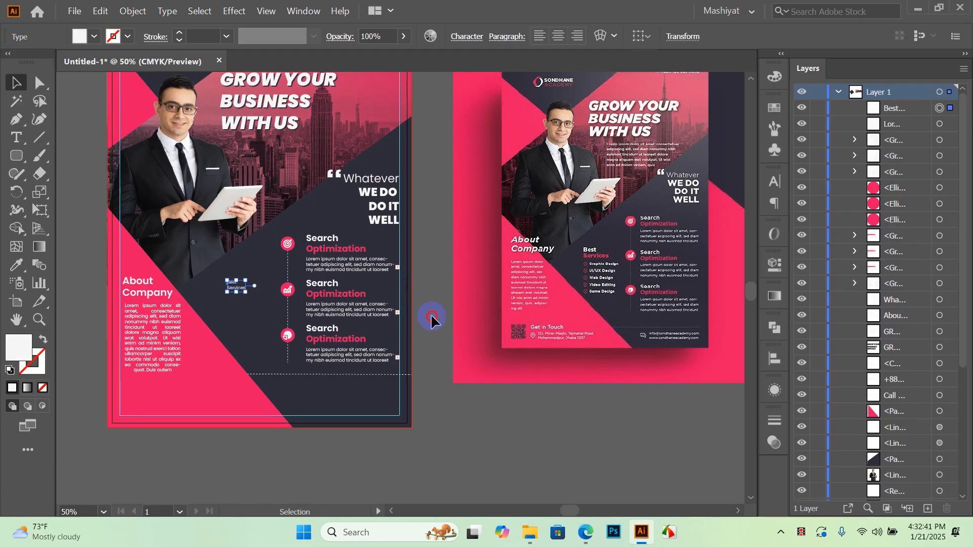
Set Best Services to 14 pt and move it slightly upward
click(242, 292)
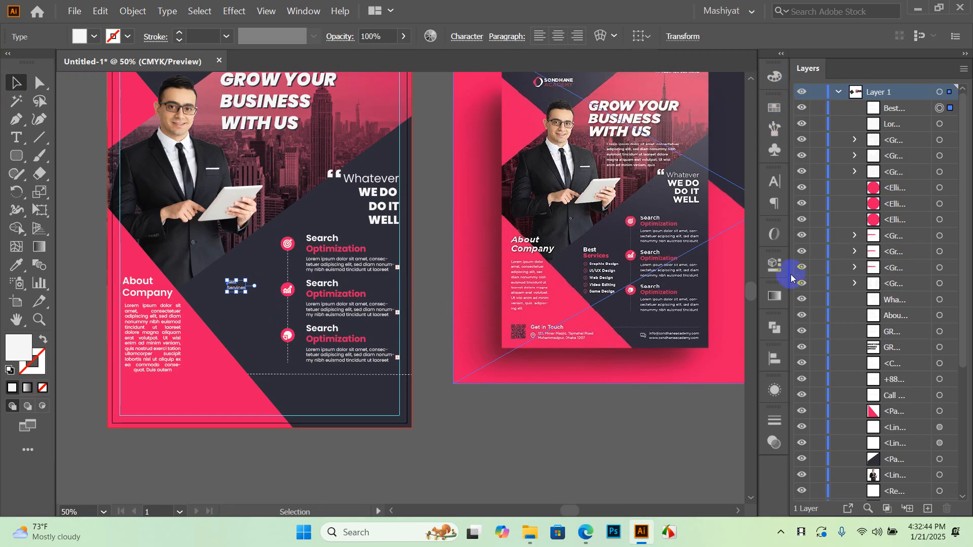
click(774, 181)
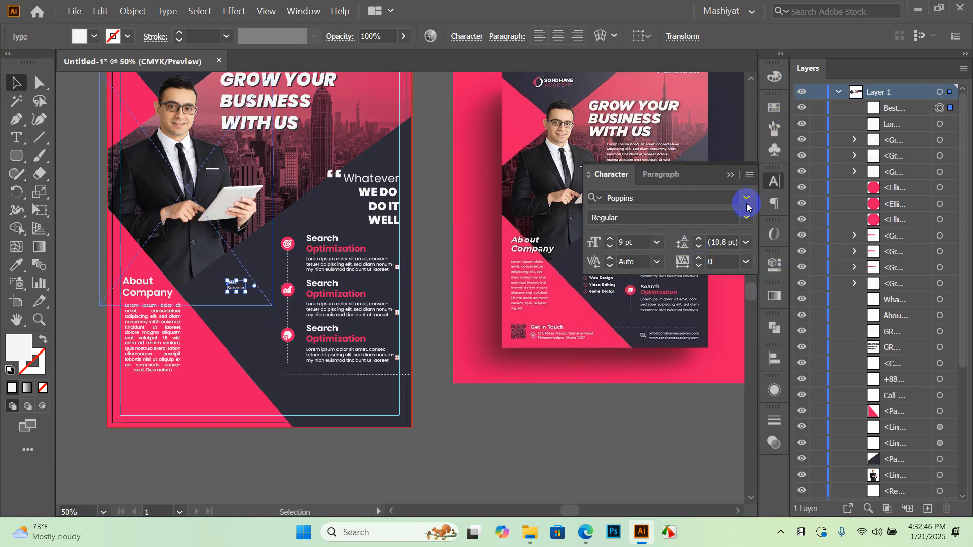
click(747, 202)
click(748, 201)
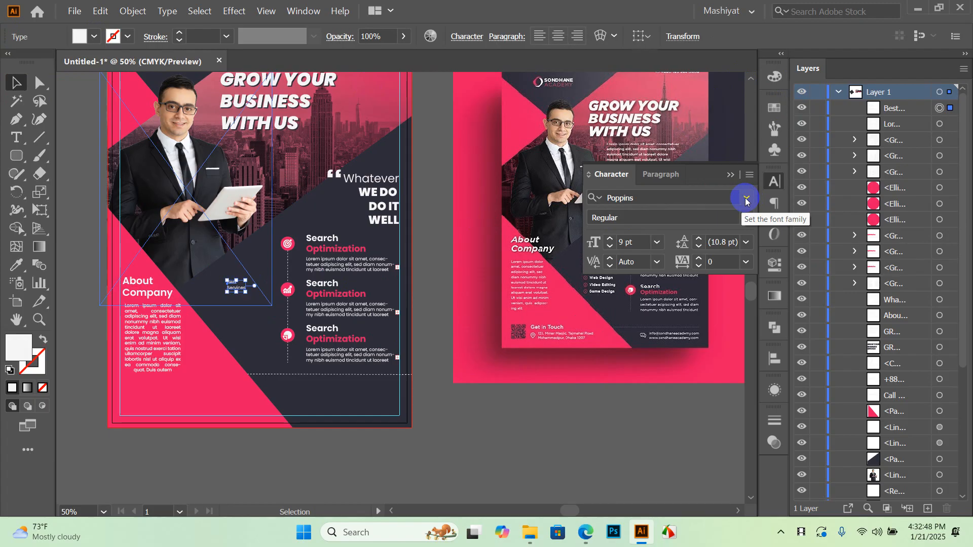
click(657, 242)
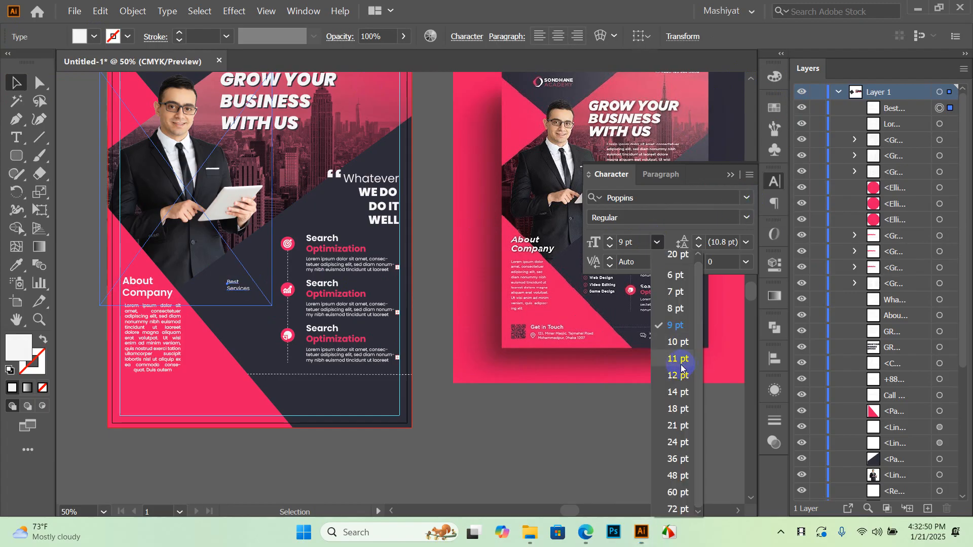
click(677, 392)
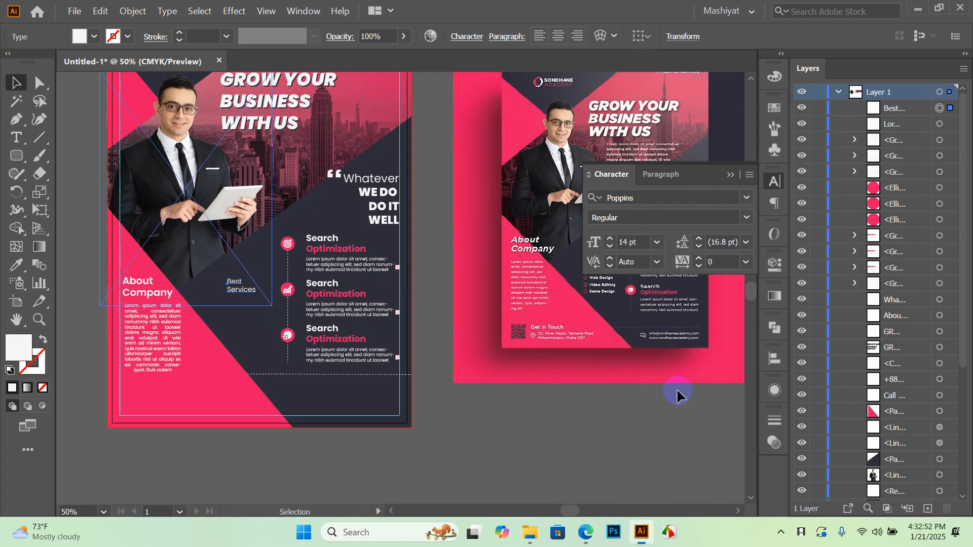
click(538, 427)
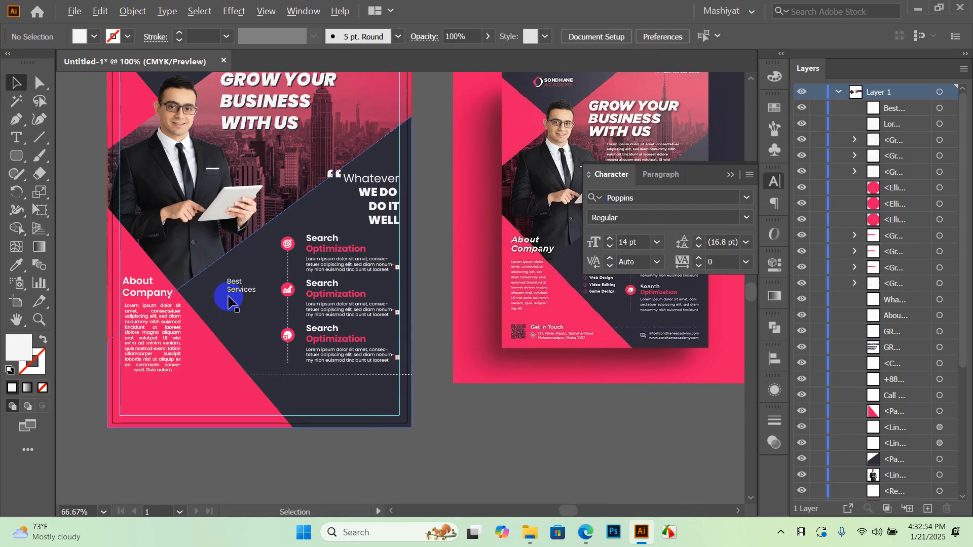
scroll(235, 304, up, 2)
drag(231, 299, 227, 263)
Change the Best Services label's font style to Bold
click(746, 218)
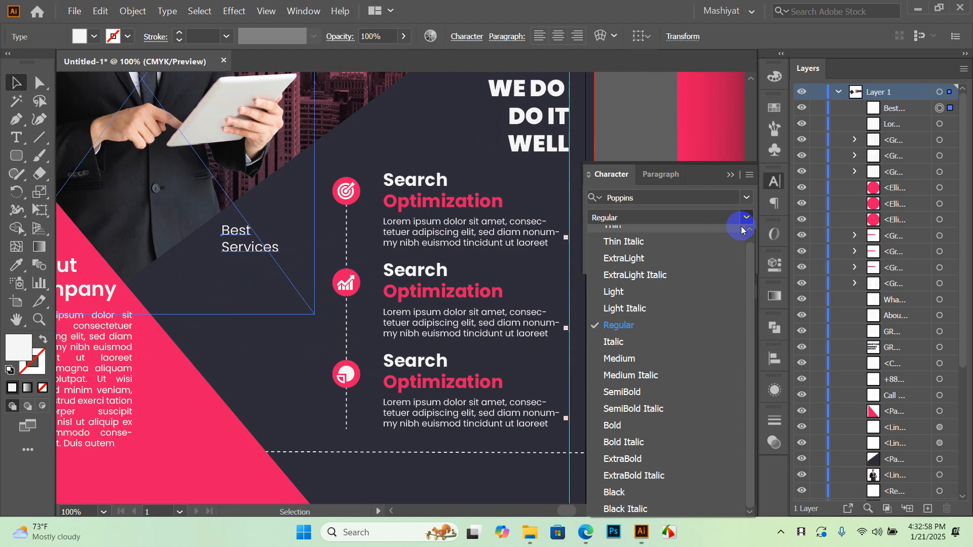
click(623, 425)
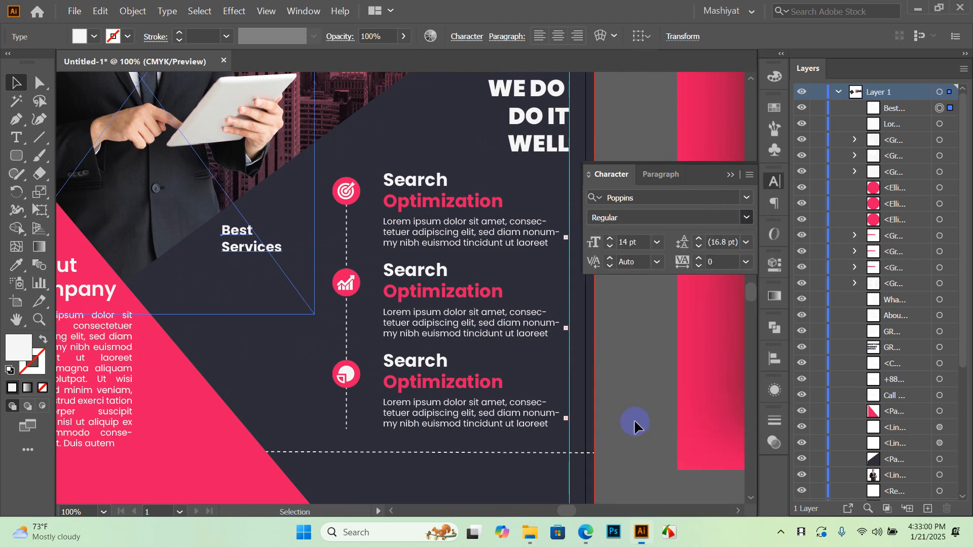
click(627, 147)
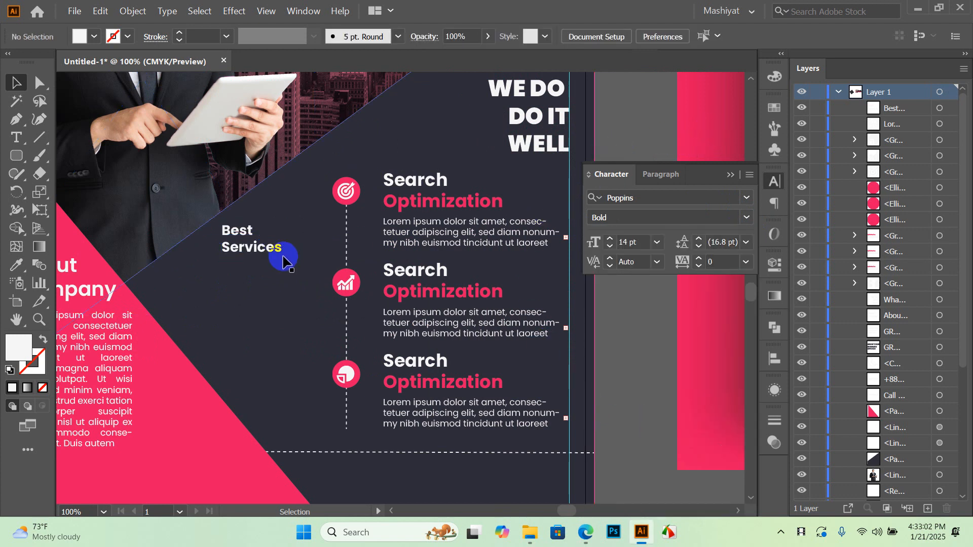
Eyedrop the background pink onto the word Services
double_click(243, 247)
drag(225, 246, 282, 247)
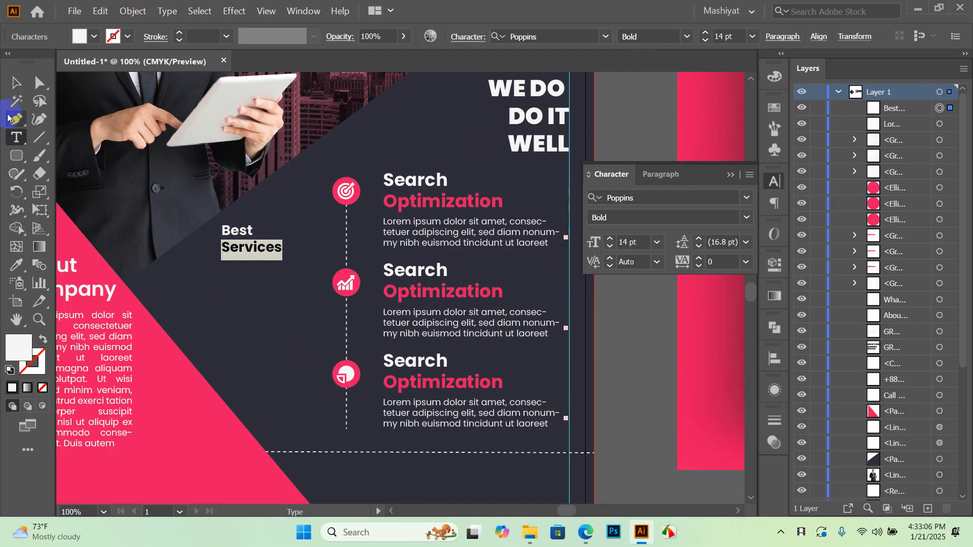
click(18, 270)
click(175, 356)
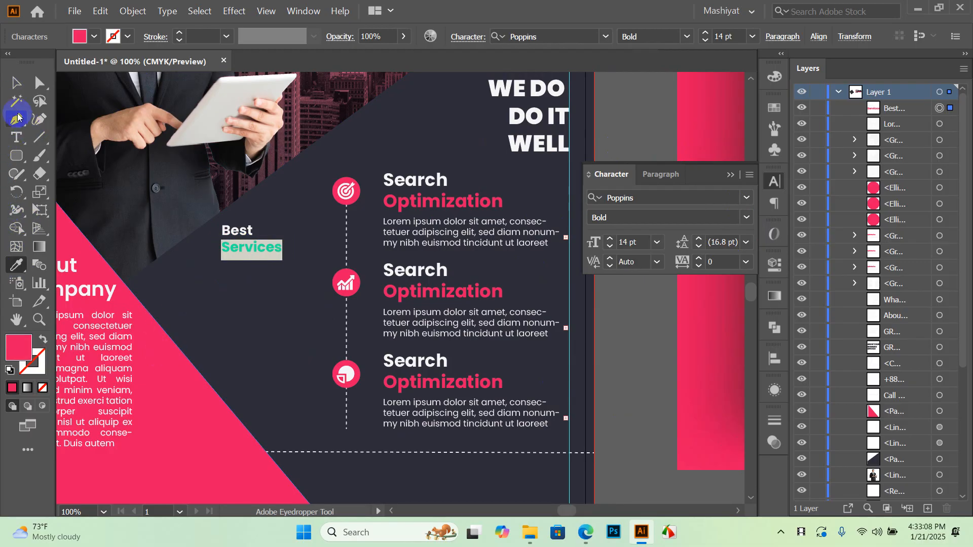
click(16, 83)
click(640, 114)
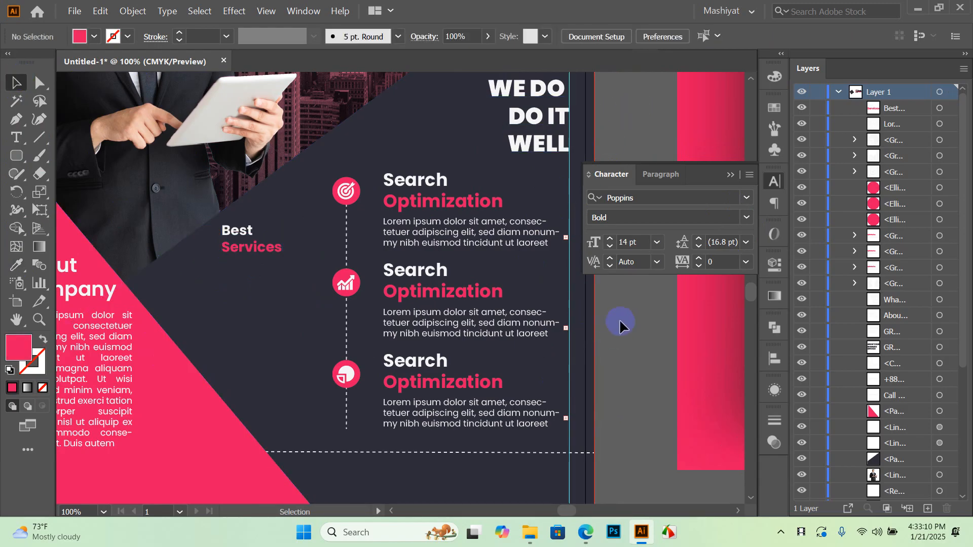
scroll(370, 273, down, 1)
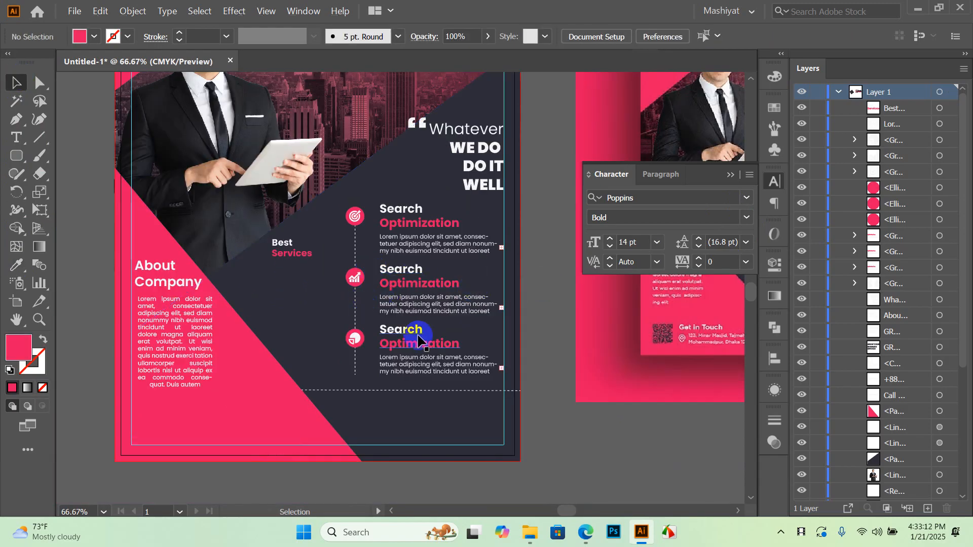
drag(556, 337, 521, 325)
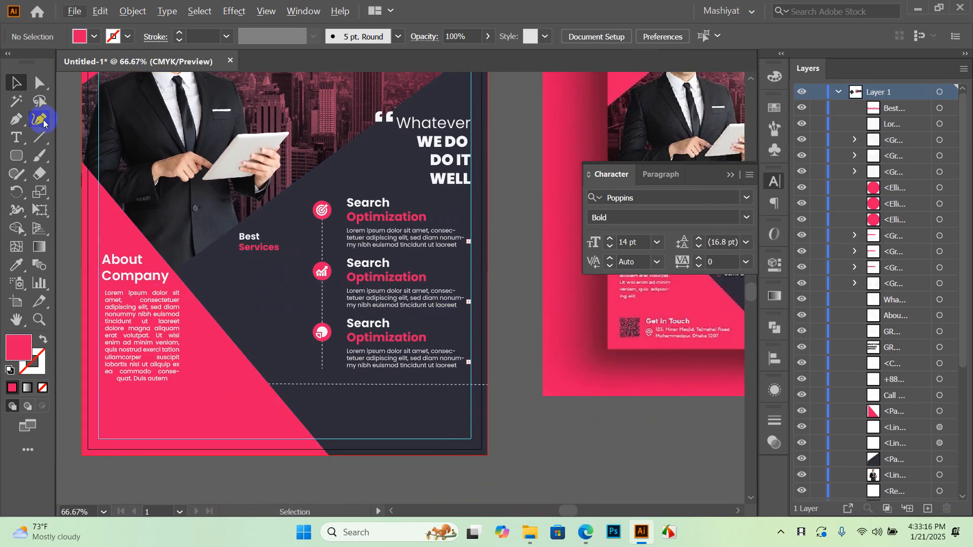
Switch the font to PizzaDude Bullets and discard a trial text object
click(746, 198)
text(bu)
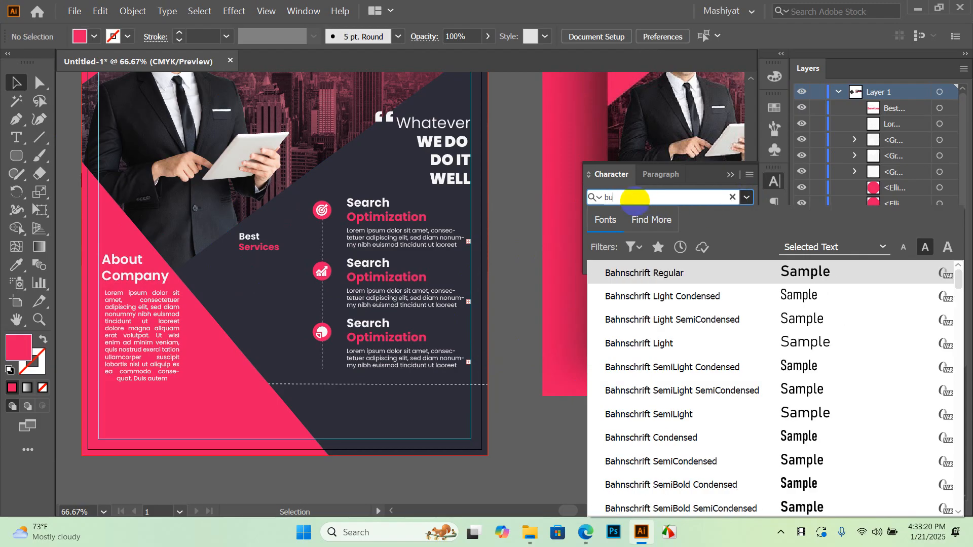
text(l)
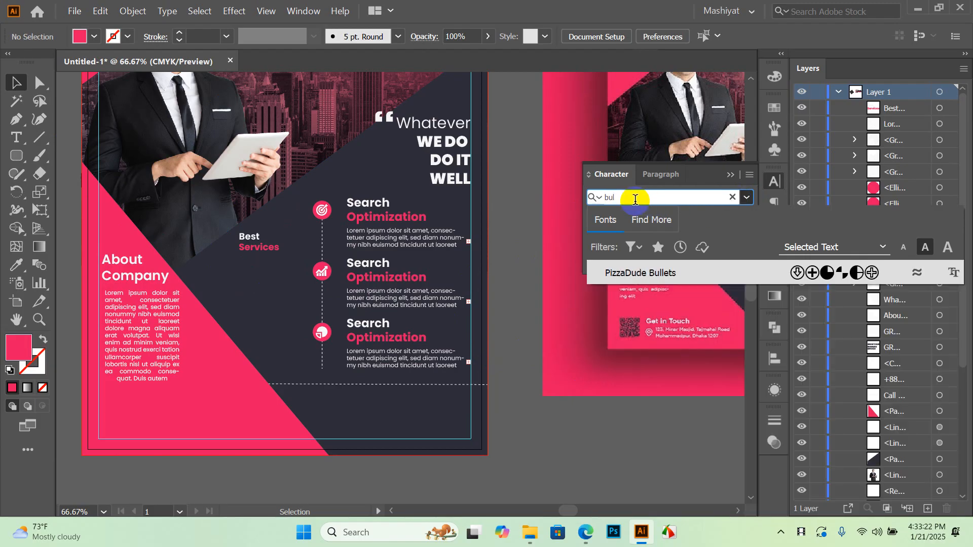
click(678, 274)
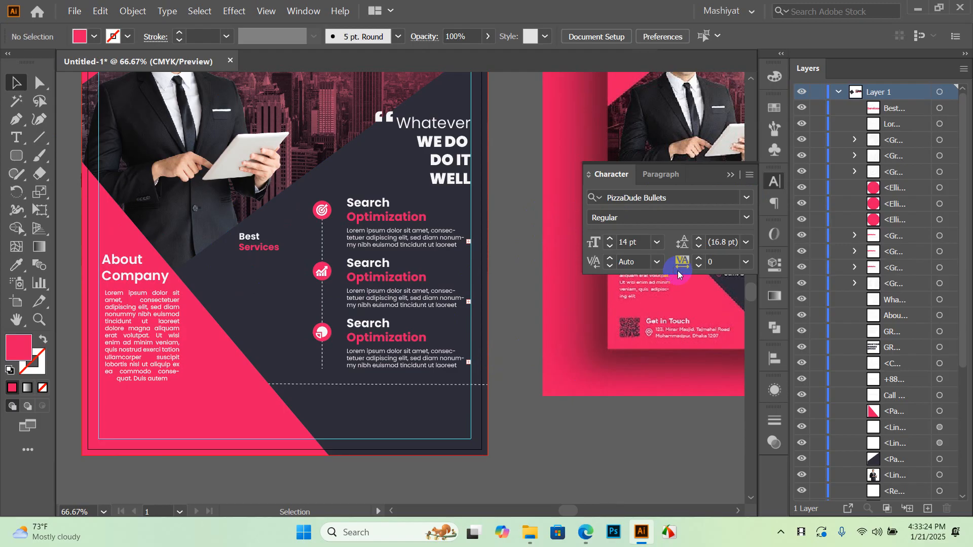
click(15, 139)
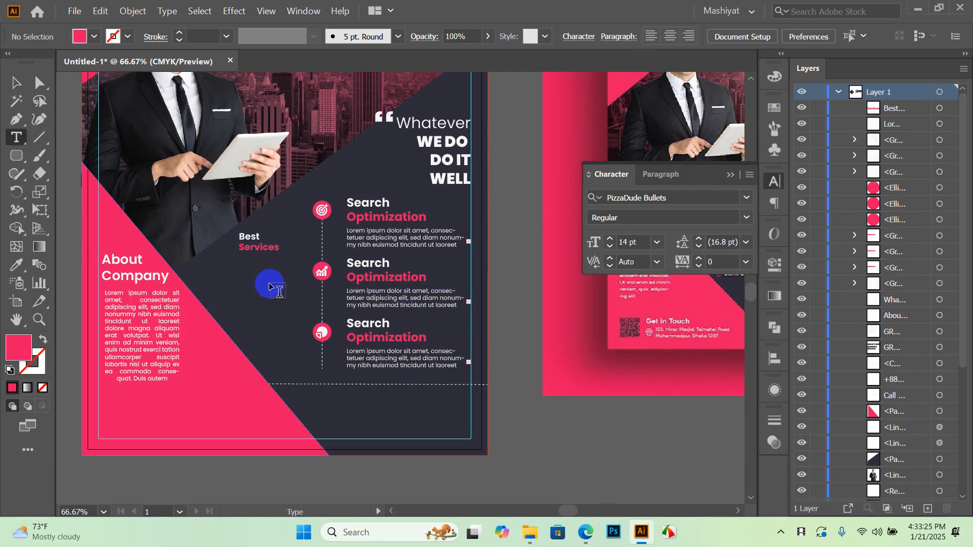
click(246, 268)
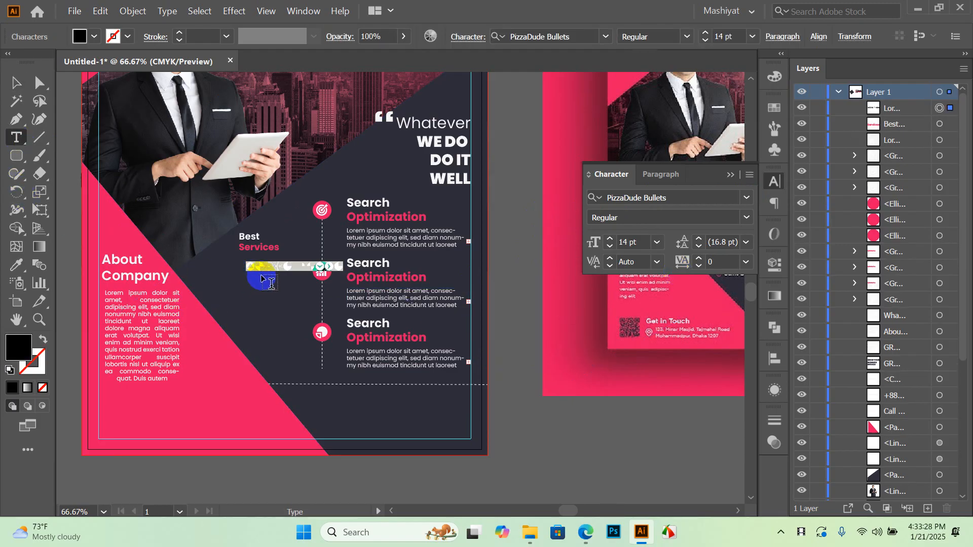
key(BackSpace)
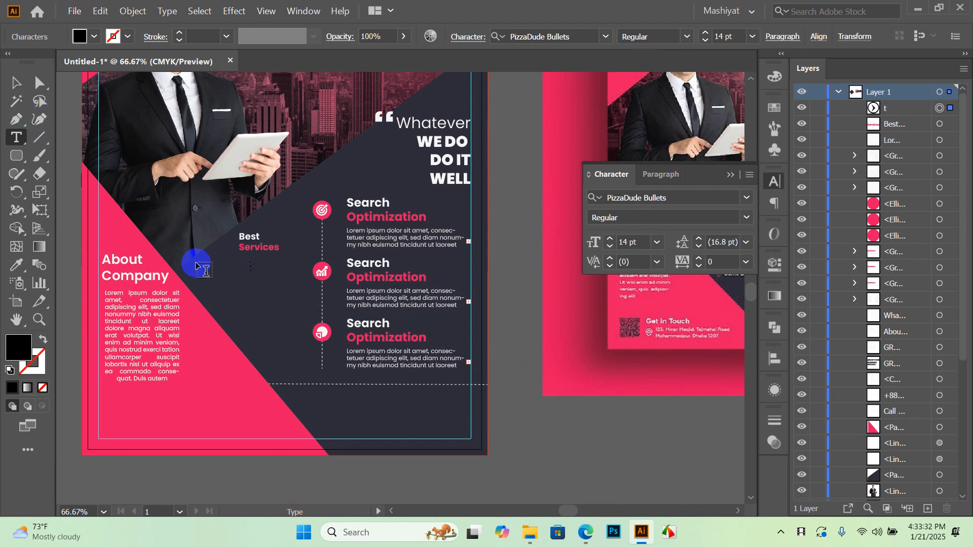
click(16, 83)
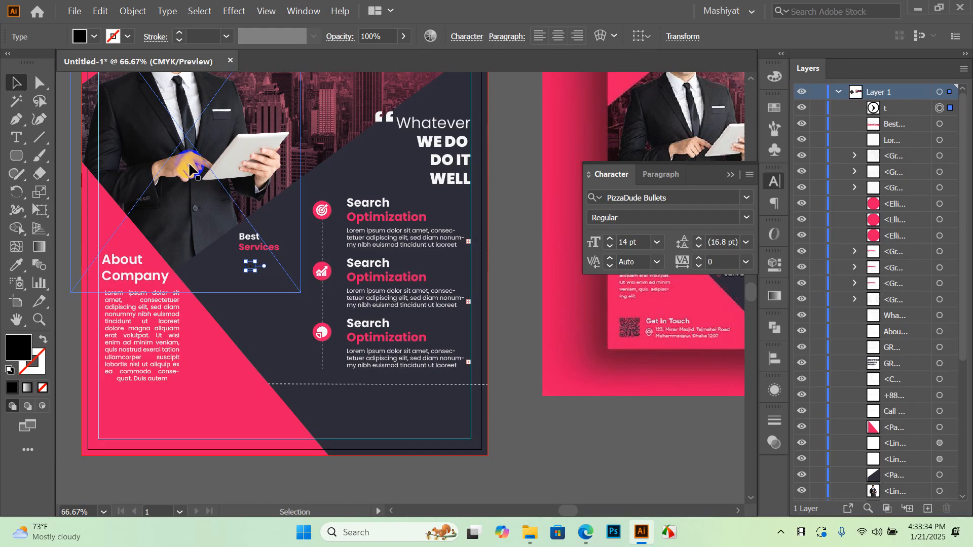
Type the 't' bullet glyph under Best Services with a white fill selected
click(94, 37)
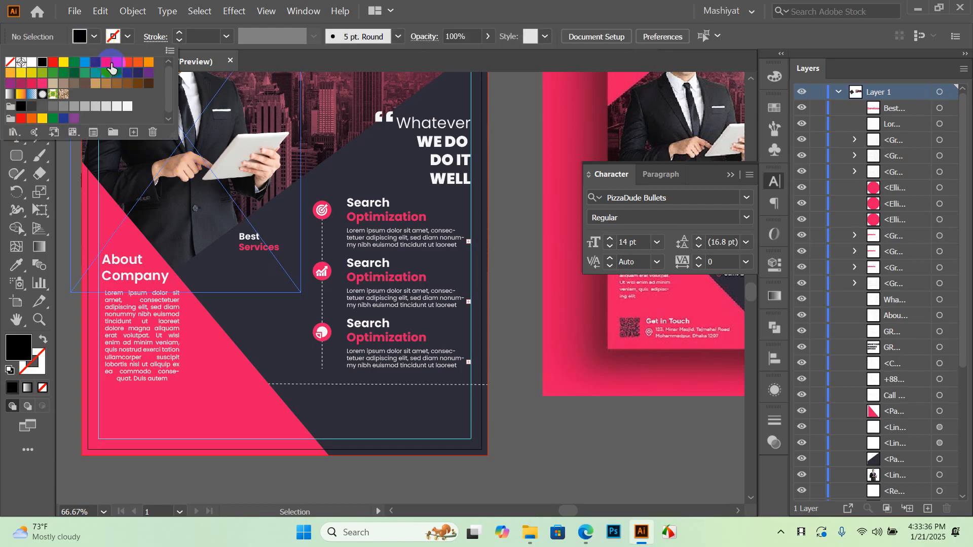
click(128, 106)
click(474, 264)
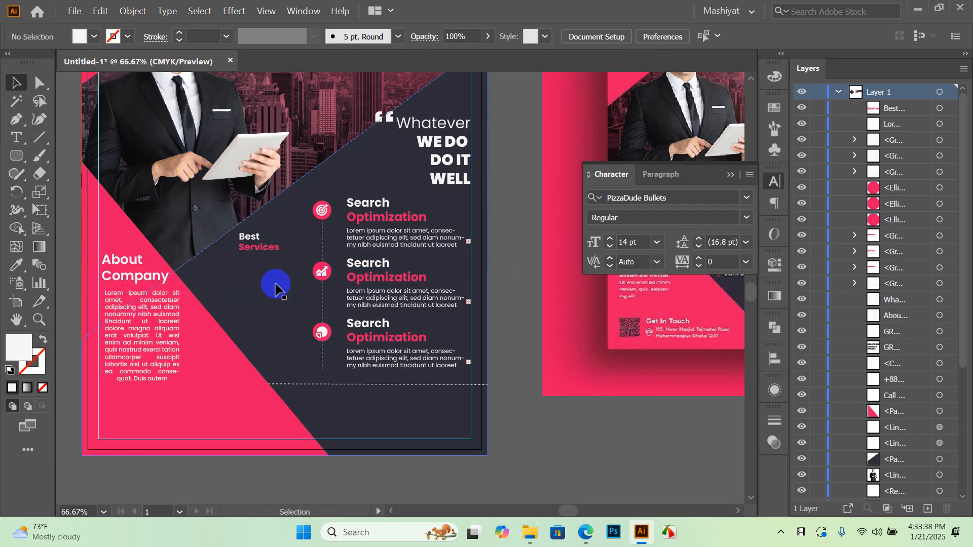
click(17, 137)
click(240, 268)
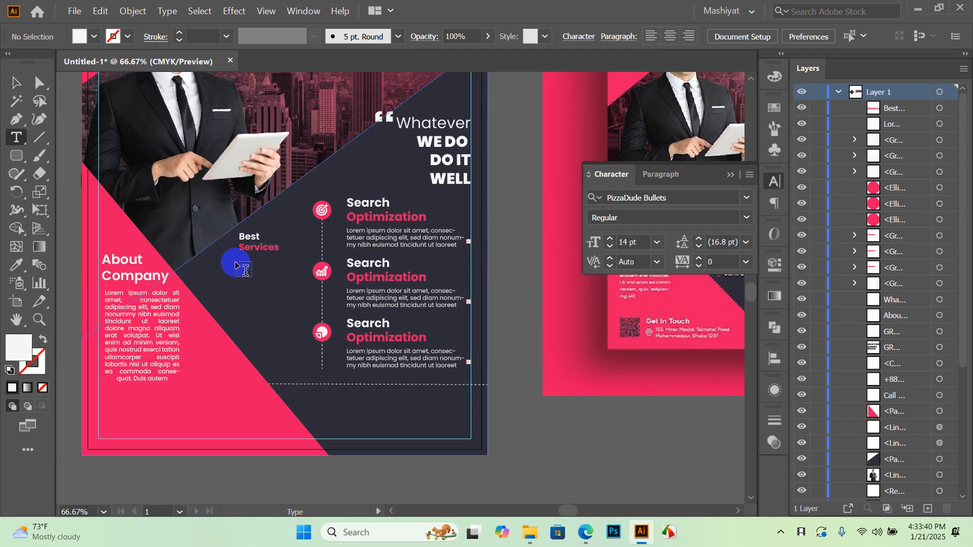
click(239, 281)
text(t)
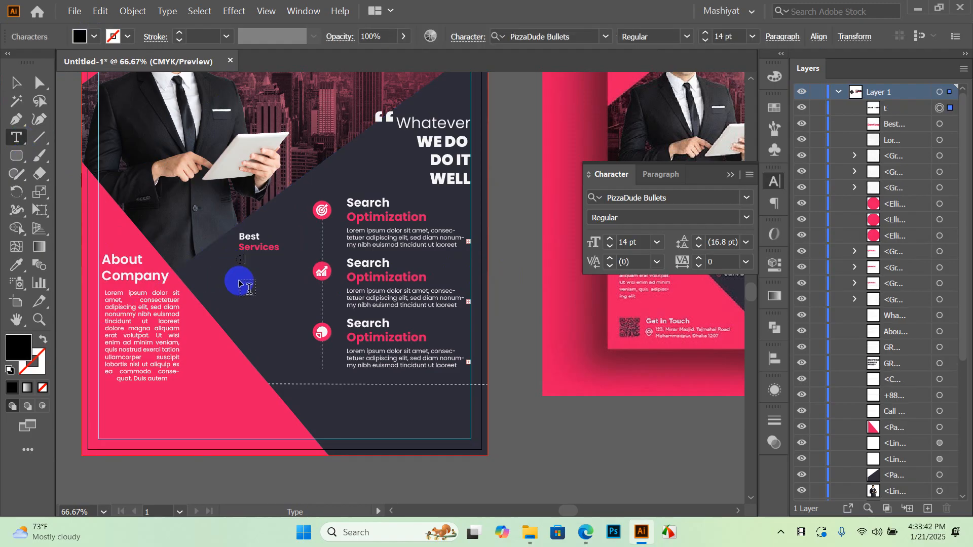
click(226, 232)
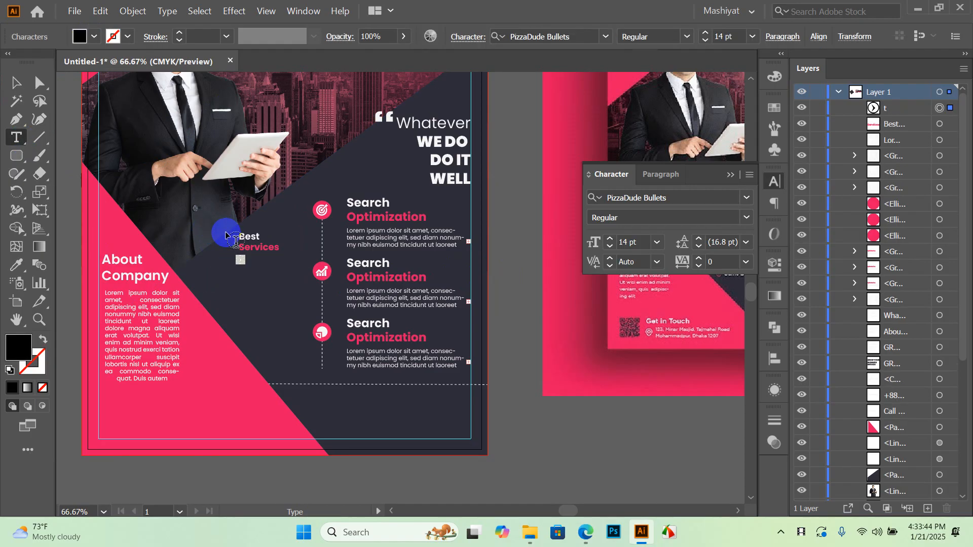
Fill the bullet glyph white and return to the Selection tool
click(94, 36)
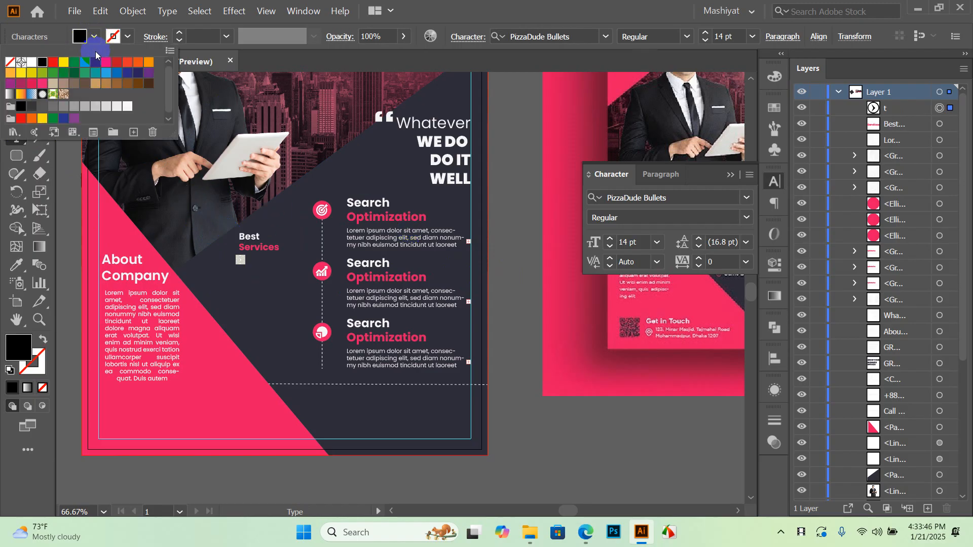
click(127, 107)
click(519, 166)
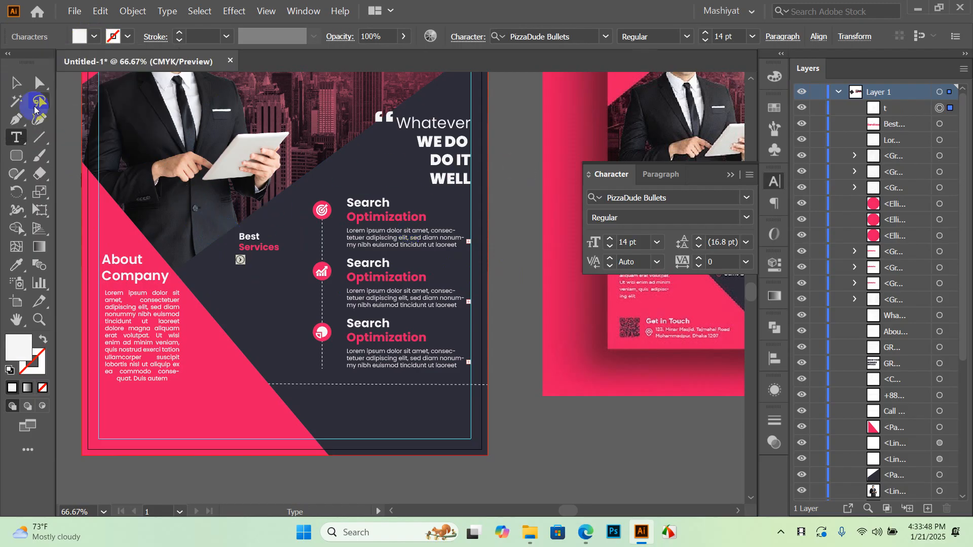
key(Escape)
Duplicate the circled-arrow bullet straight down into a column with Alt-drag and Ctrl+D
click(505, 256)
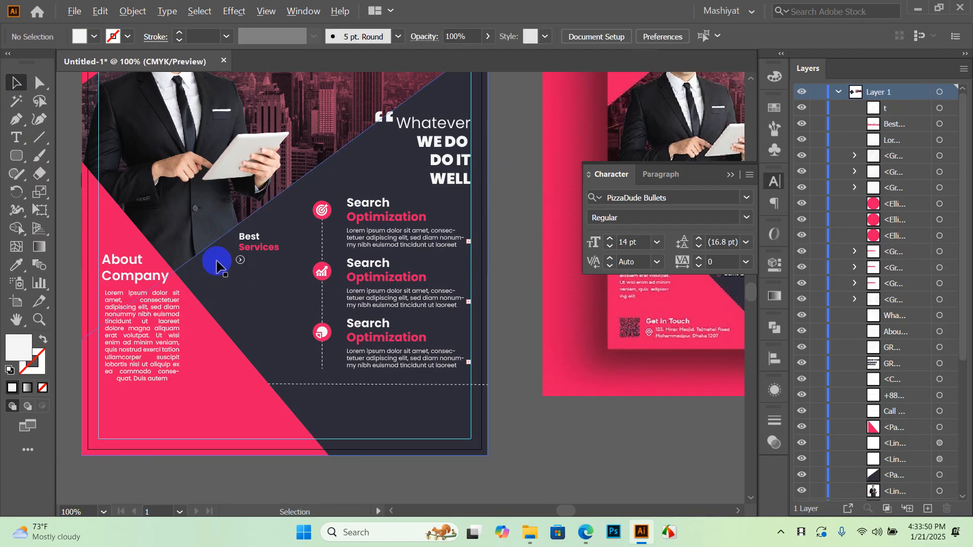
scroll(223, 260, up, 3)
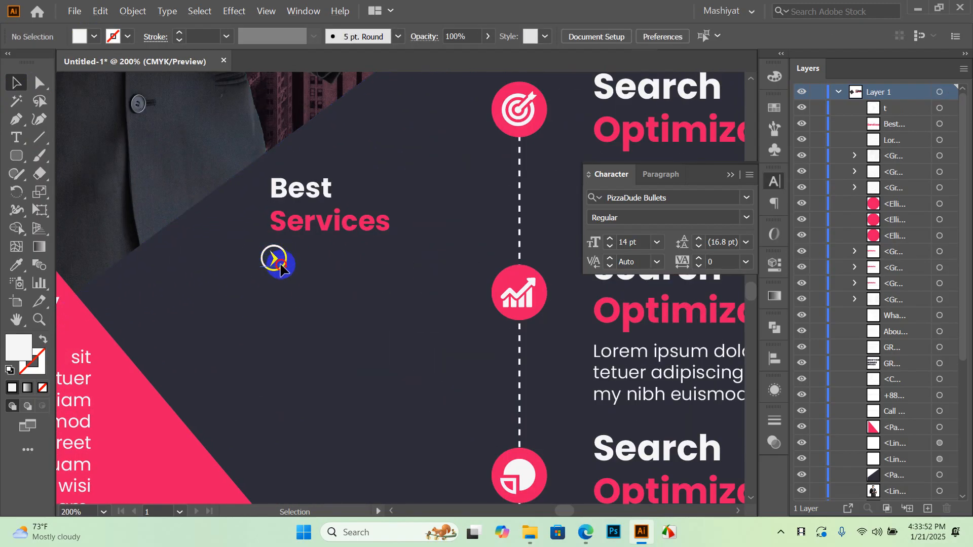
click(274, 262)
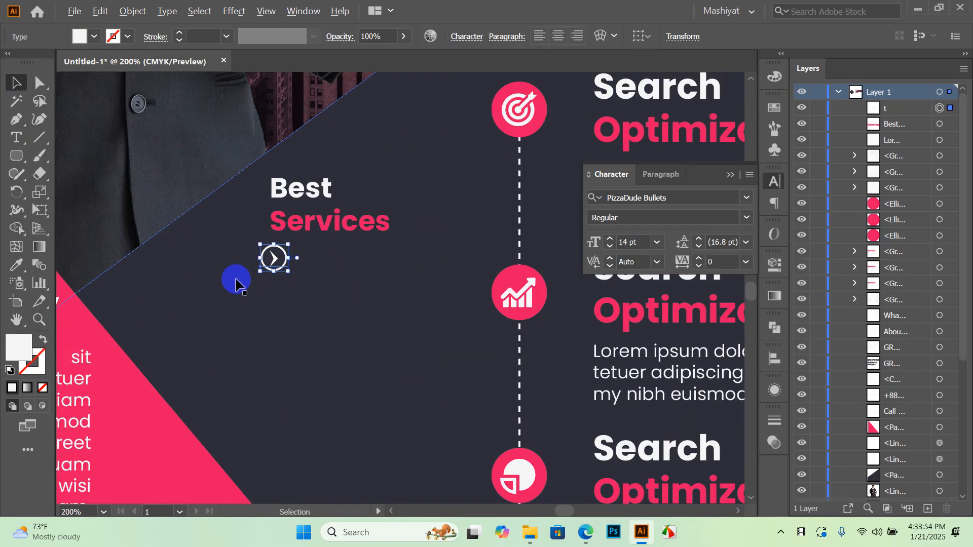
scroll(232, 278, down, 5)
scroll(234, 283, up, 6)
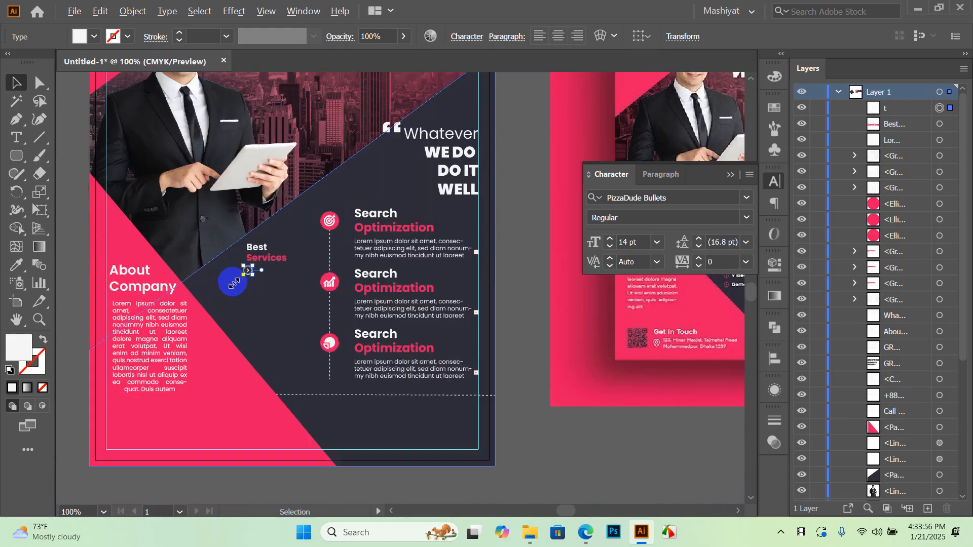
drag(310, 250, 311, 312)
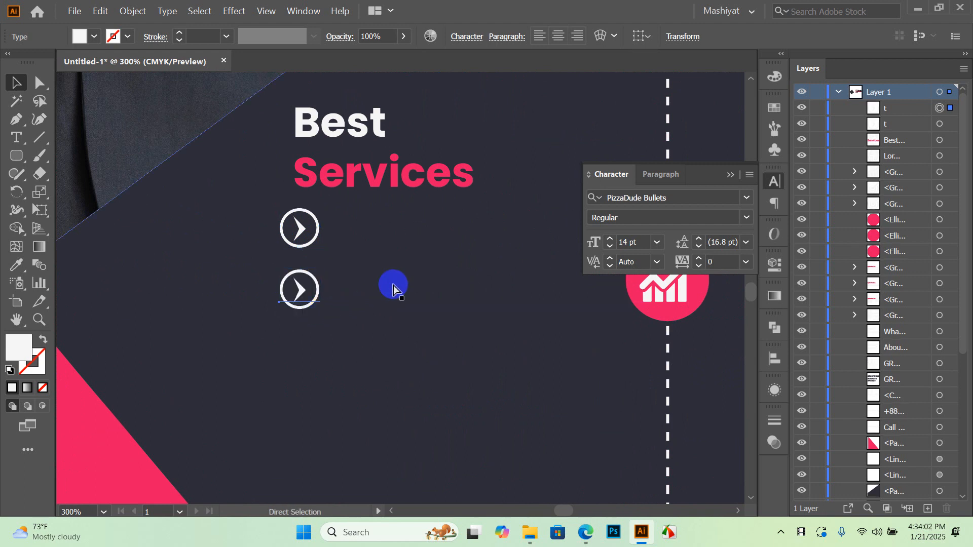
key(ctrl+d)
key(ctrl+d)
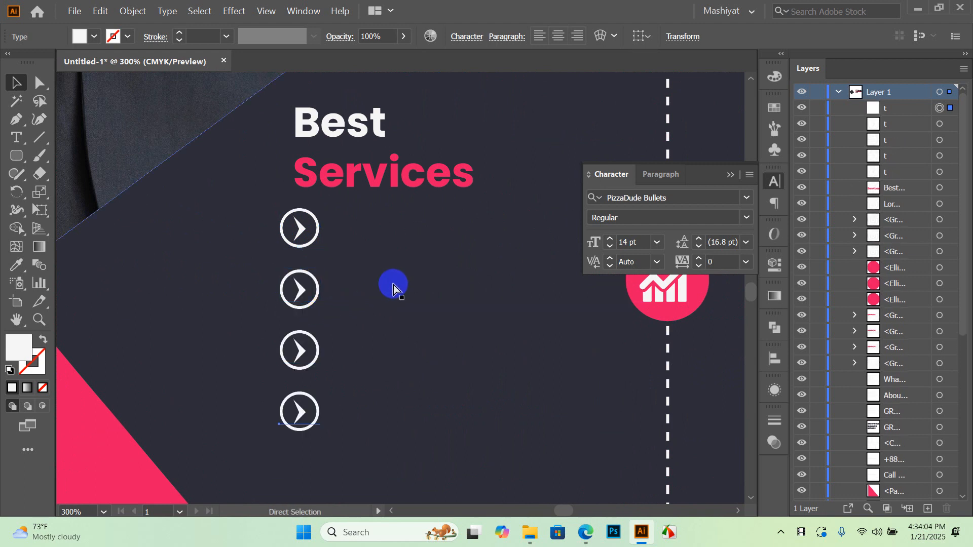
key(ctrl+d)
scroll(373, 261, down, 4)
scroll(354, 269, up, 2)
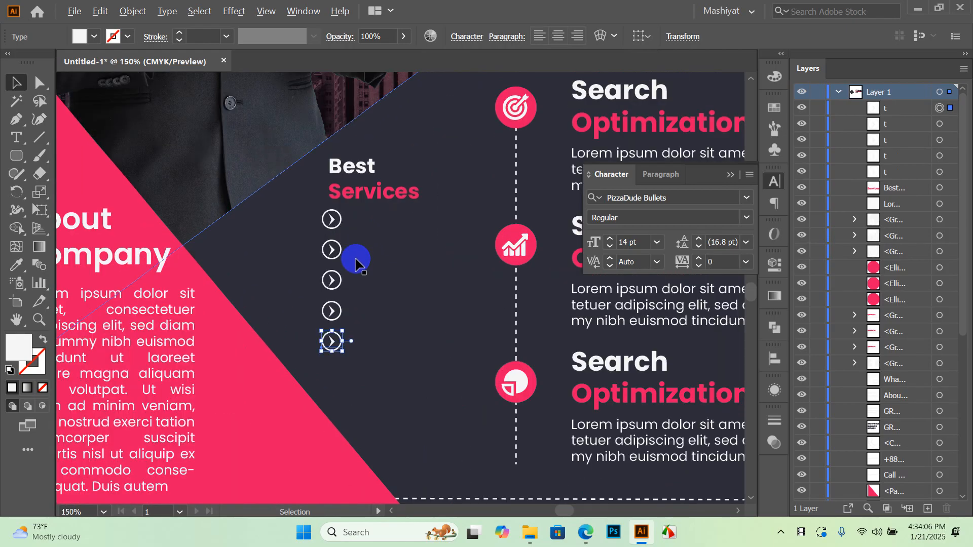
scroll(298, 272, down, 2)
Shift all five arrow bullets and the Best Services heading slightly down and right
click(734, 351)
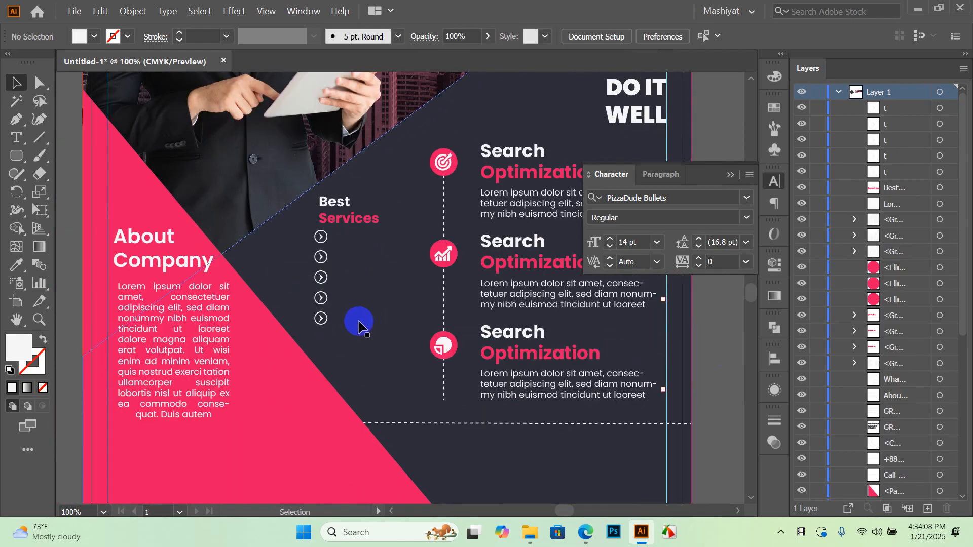
scroll(326, 276, up, 2)
click(315, 334)
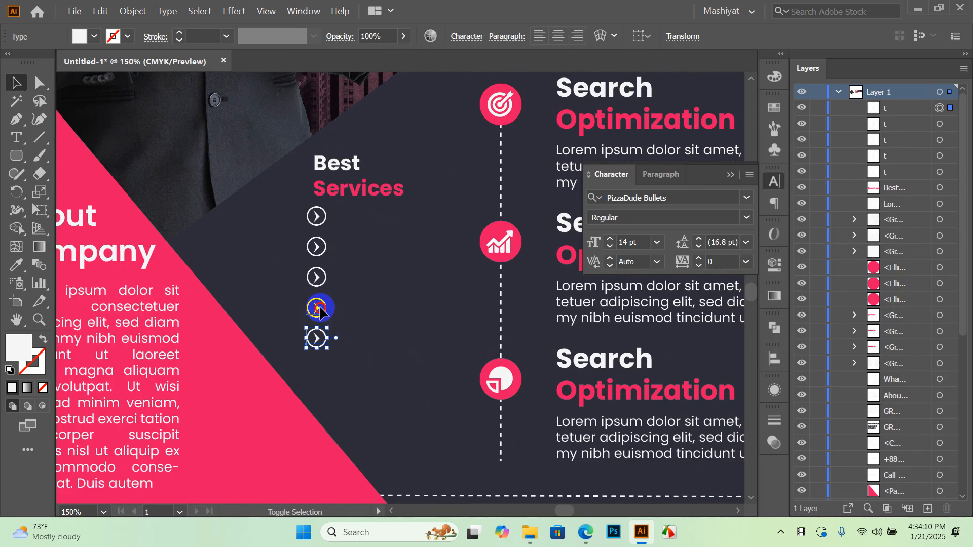
shift+click(320, 309)
shift+click(319, 278)
shift+click(318, 248)
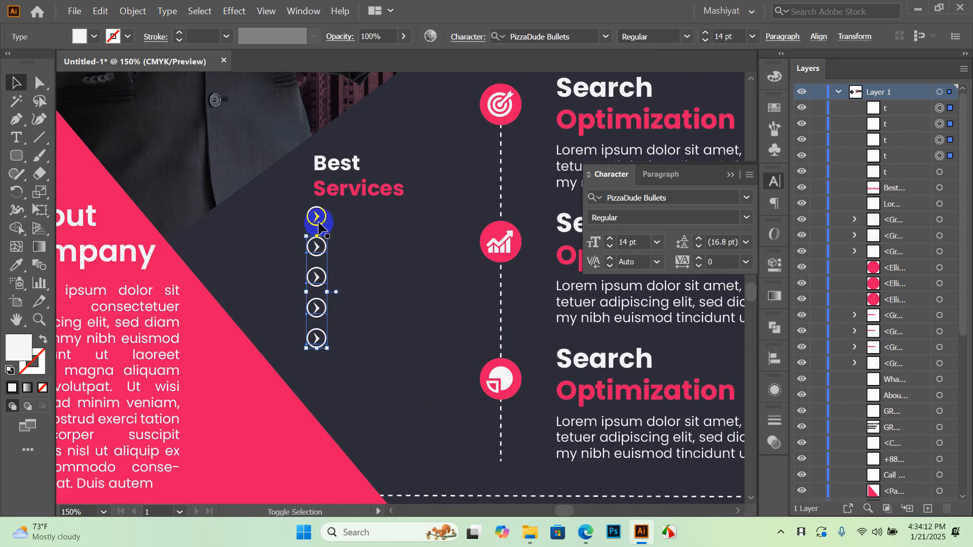
shift+click(318, 221)
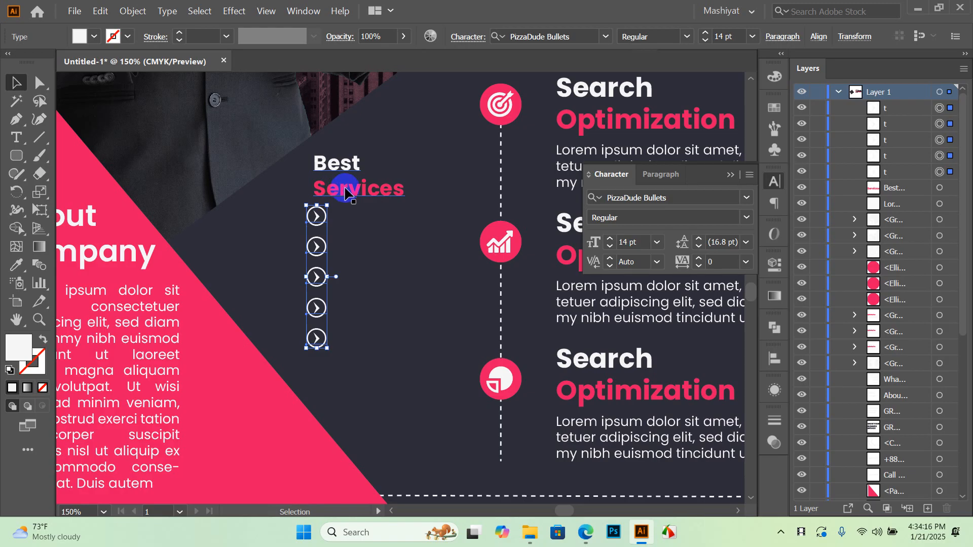
shift+click(345, 192)
drag(349, 194, 359, 210)
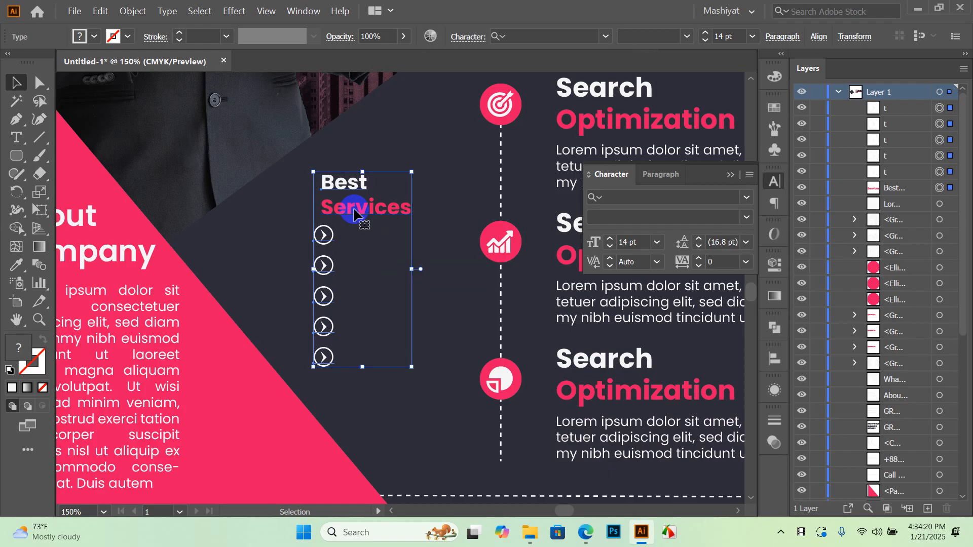
Nudge the Best Services heading left to line up with the bullet column
click(274, 225)
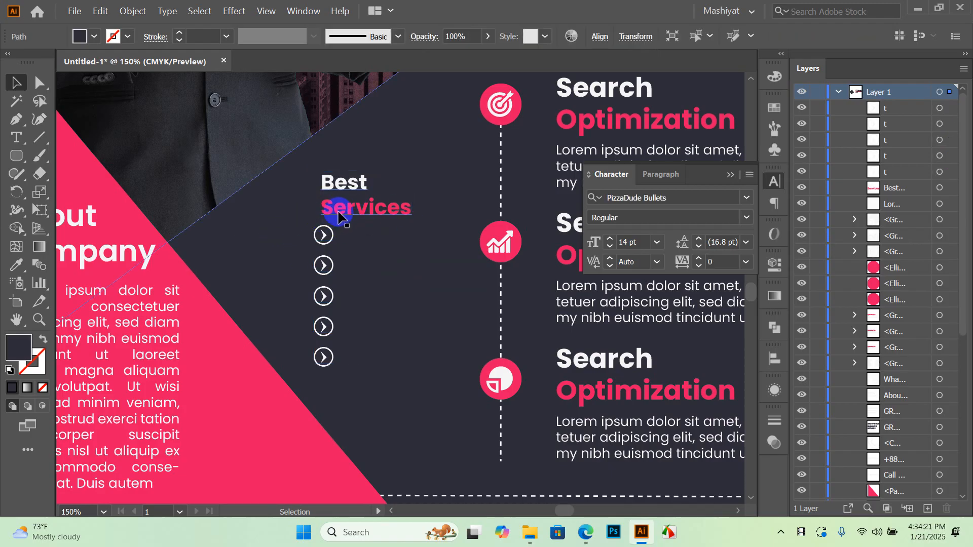
click(415, 213)
key(Left)
key(Left)
key(Left)
key(Left)
click(408, 279)
Pan and zoom the canvas to show the reference flyer's Get in Touch contact details
scroll(367, 277, down, 4)
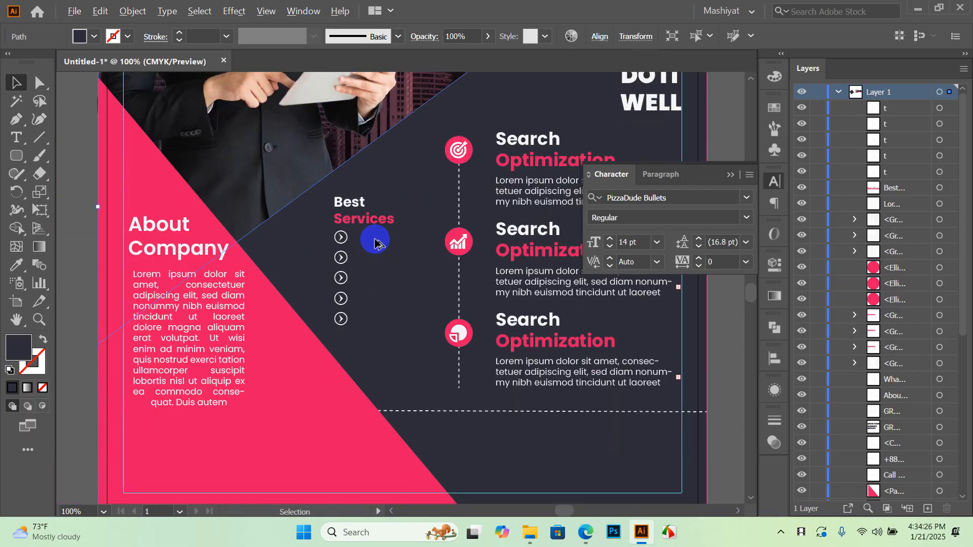
scroll(365, 251, up, 1)
scroll(363, 249, down, 1)
scroll(362, 249, down, 1)
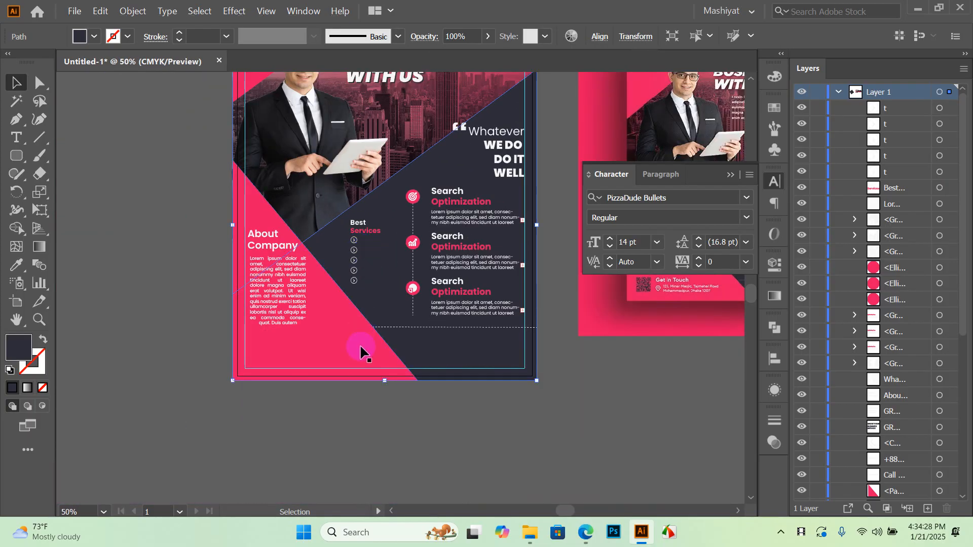
drag(354, 423, 195, 411)
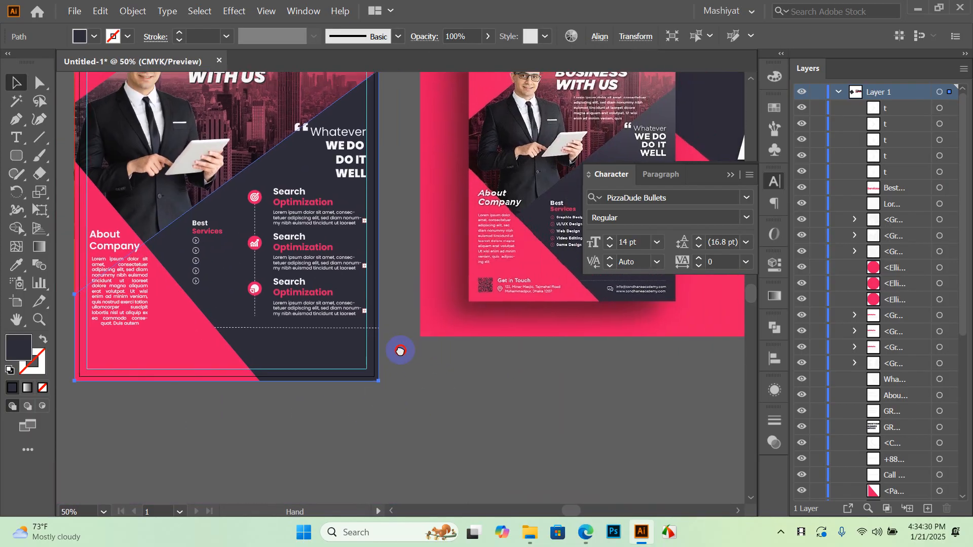
drag(400, 351, 324, 388)
drag(404, 396, 541, 337)
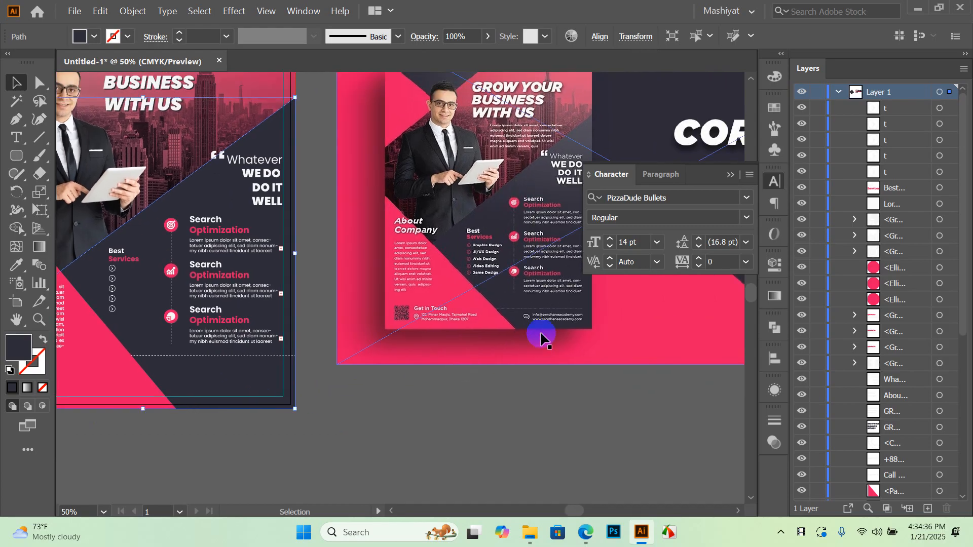
scroll(541, 337, up, 4)
scroll(445, 318, down, 3)
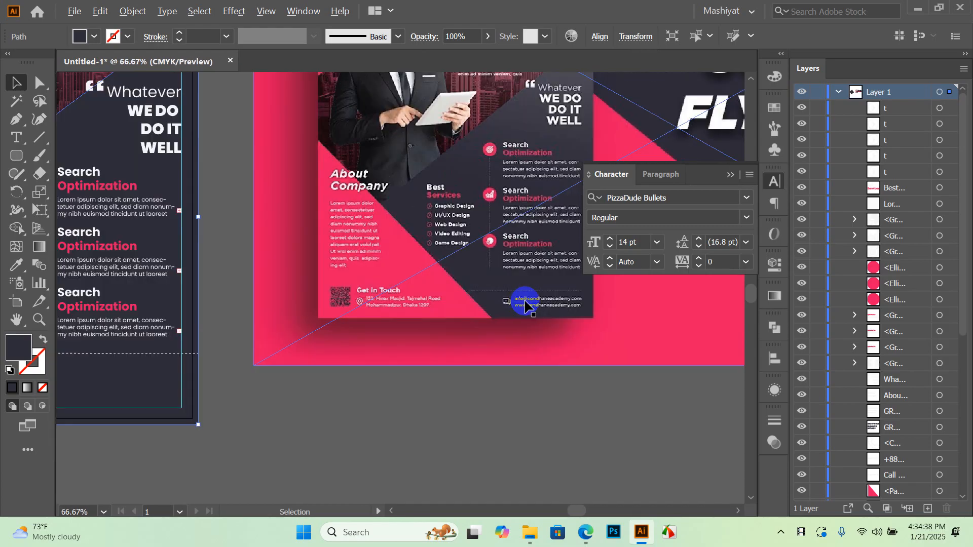
scroll(505, 304, up, 2)
scroll(507, 309, down, 2)
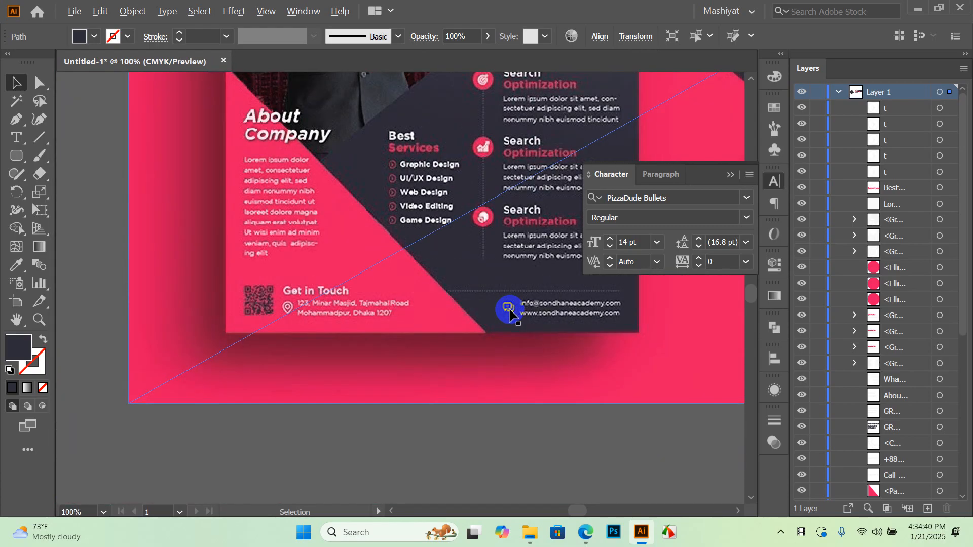
drag(240, 321, 433, 317)
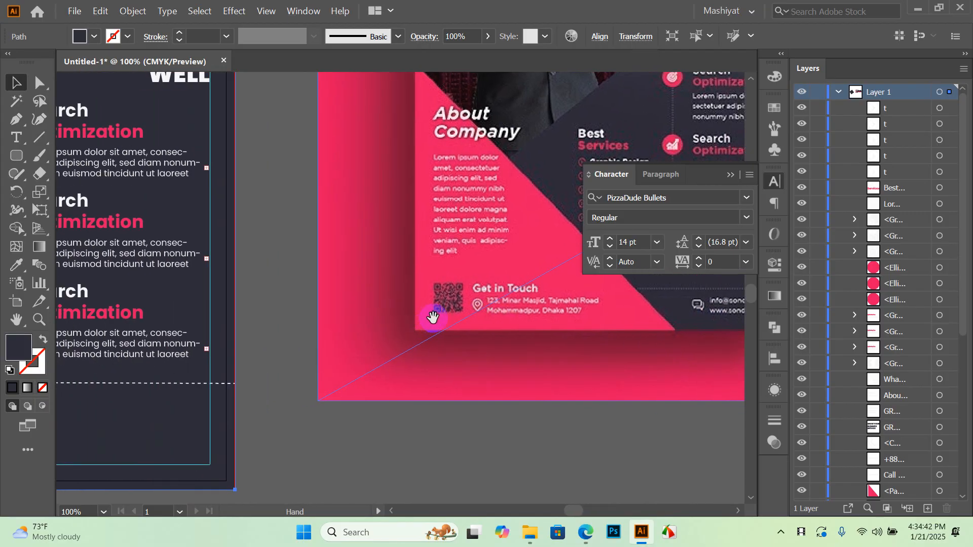
drag(231, 356, 730, 310)
mouse_move(193, 348)
mouse_down()
mouse_move(198, 336)
mouse_move(211, 351)
mouse_up()
drag(169, 365, 160, 369)
drag(489, 341, 222, 359)
drag(662, 315, 533, 351)
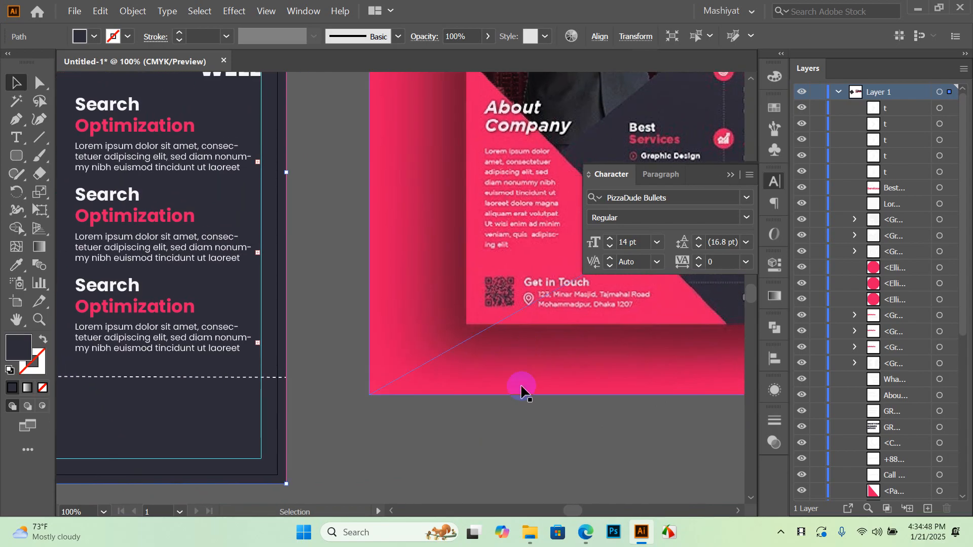
Type a new 'Get in Touch' text line below the reference flyer
click(18, 141)
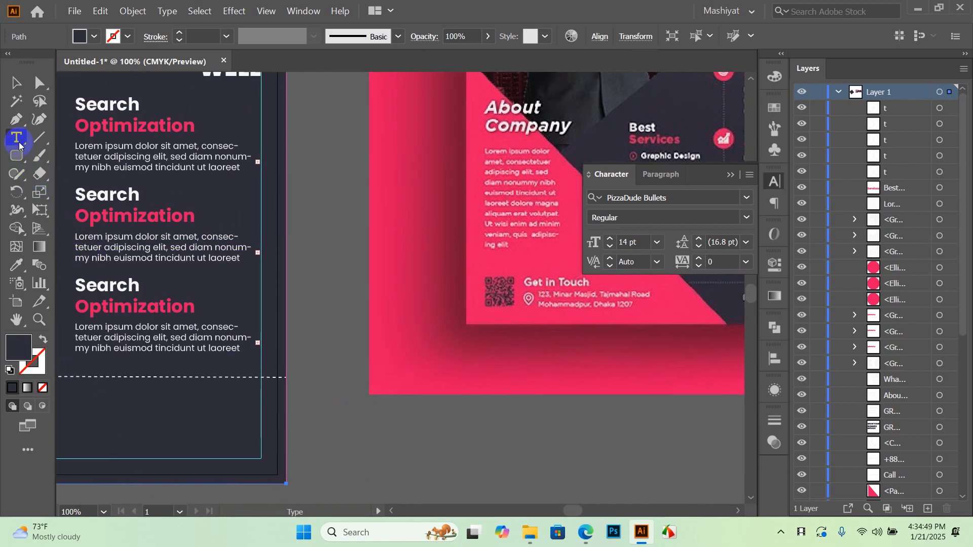
click(448, 437)
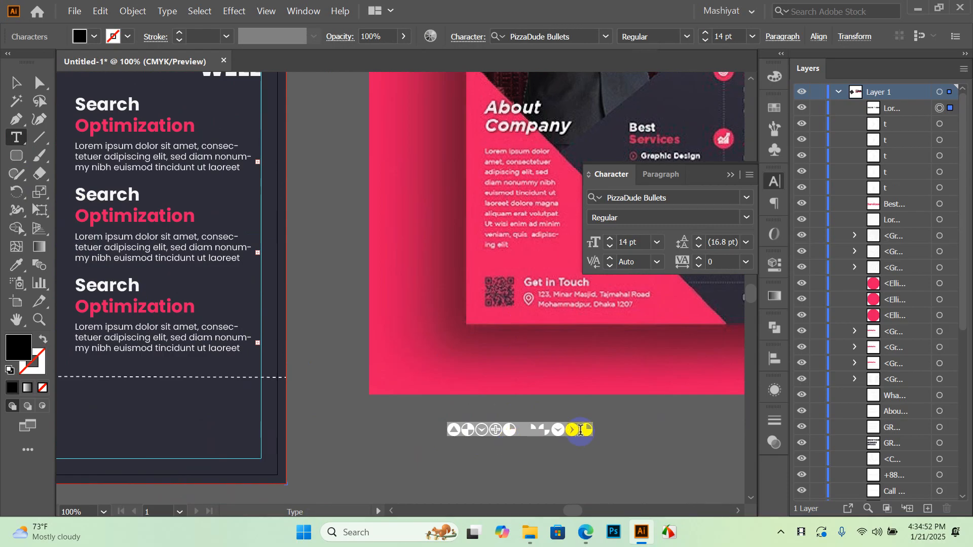
text(Get)
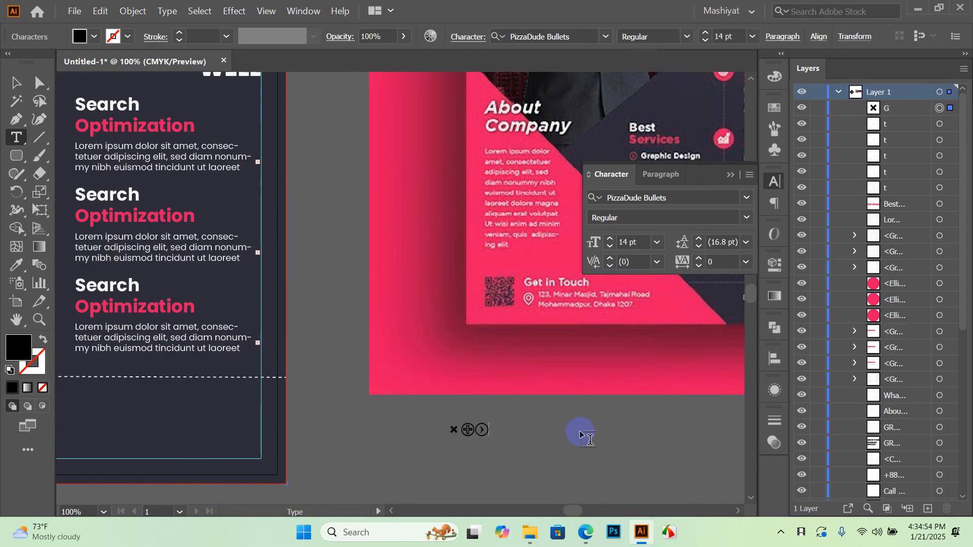
text( in Touch)
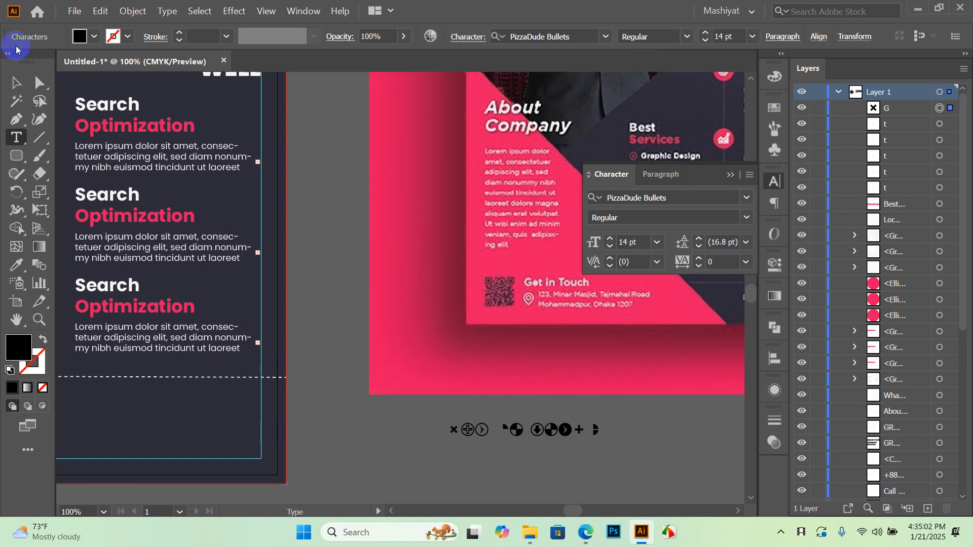
click(13, 79)
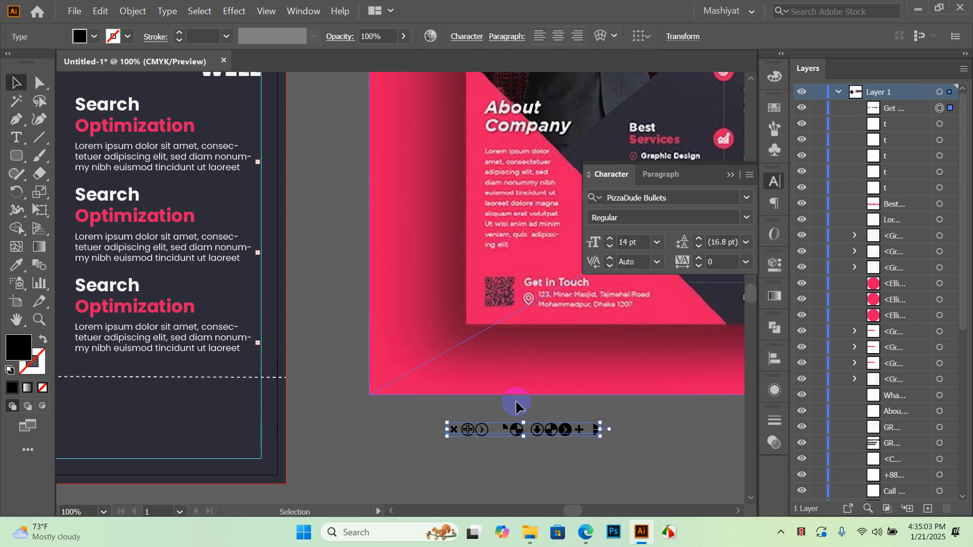
Set the Get in Touch text font to Poppins SemiBold
click(649, 448)
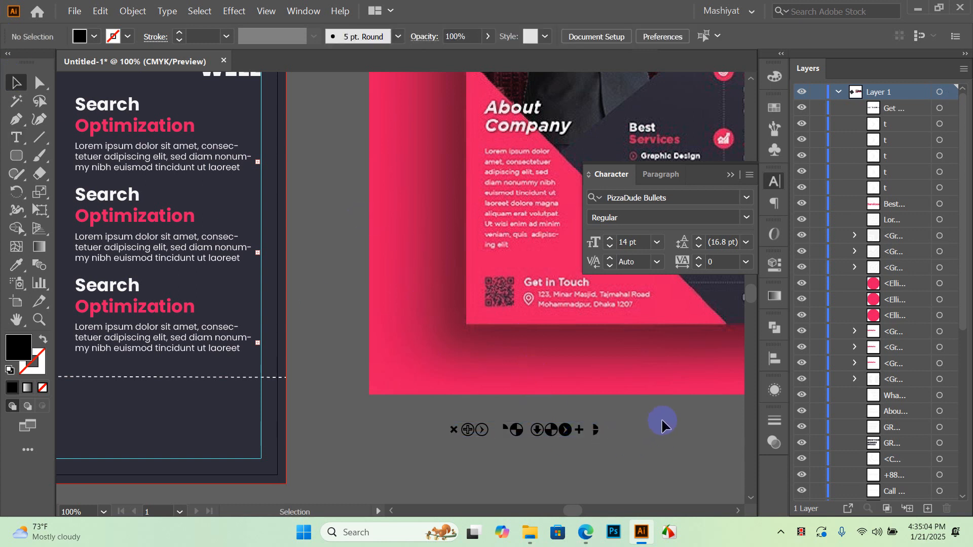
click(551, 430)
click(747, 197)
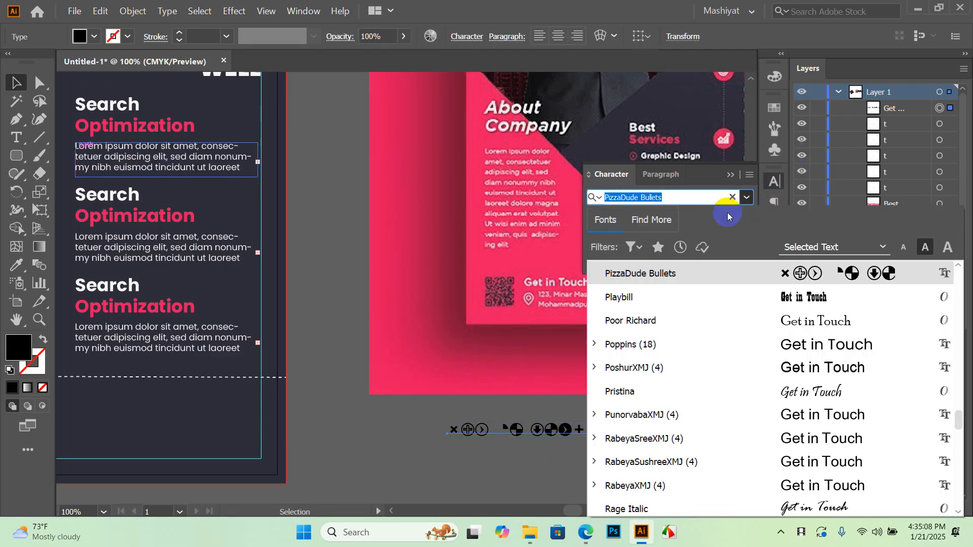
click(643, 344)
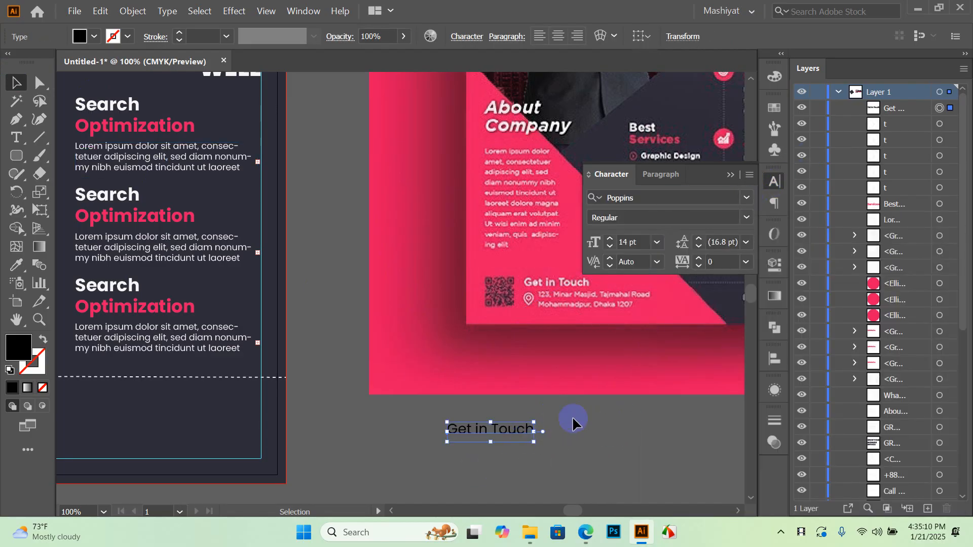
click(751, 222)
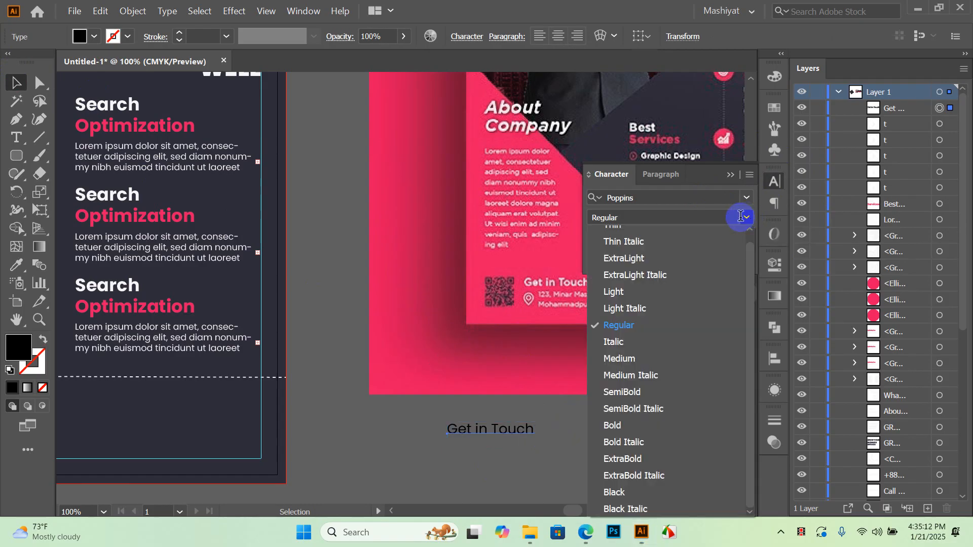
click(630, 397)
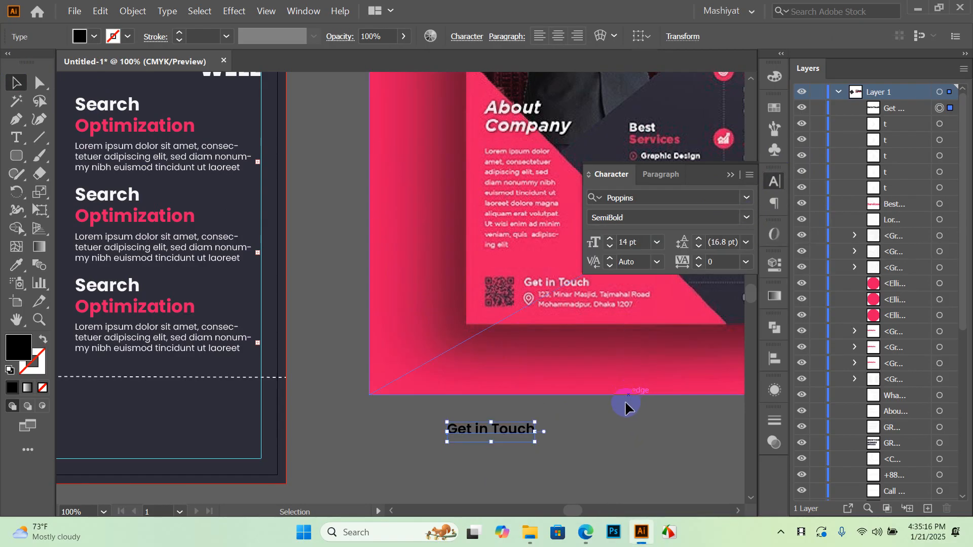
Fill the Get in Touch text with white
click(643, 401)
click(473, 445)
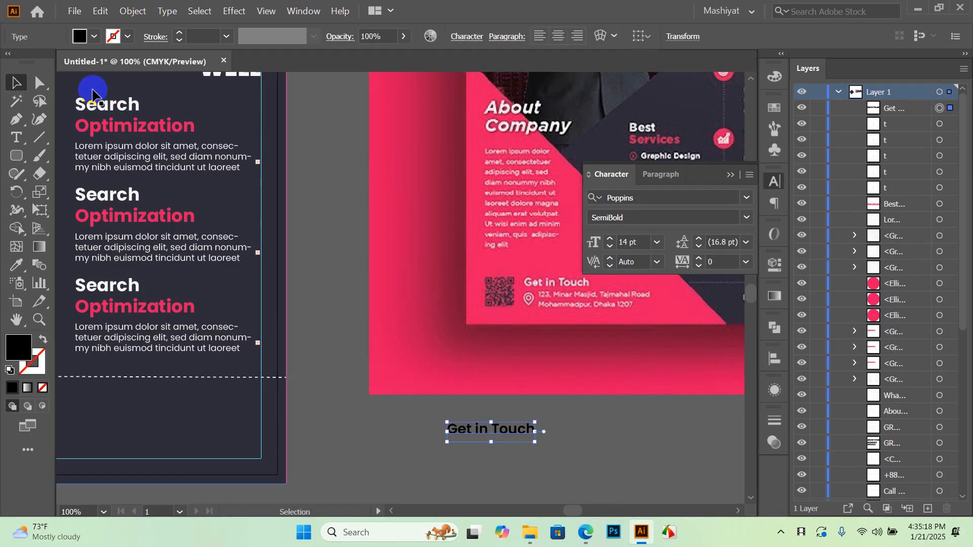
click(93, 37)
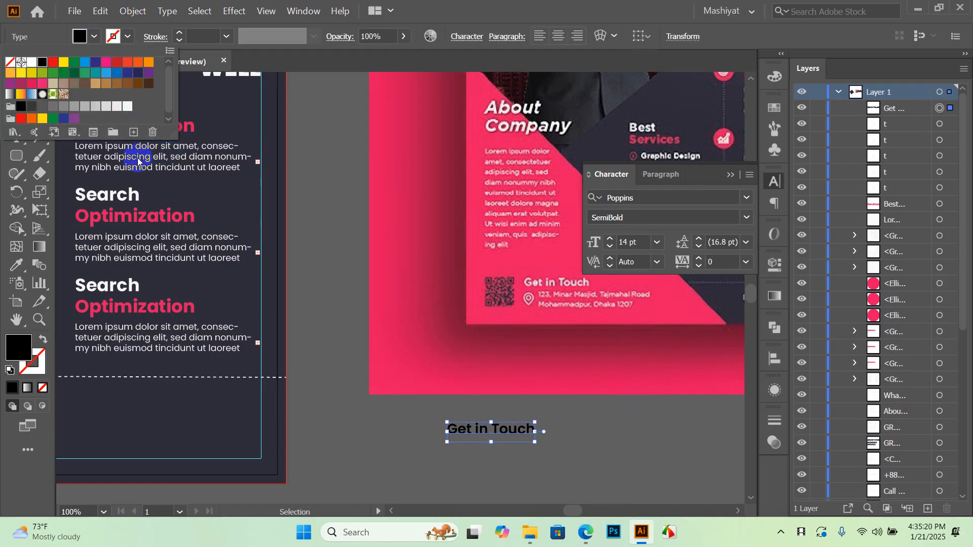
click(128, 106)
key(ctrl+minus)
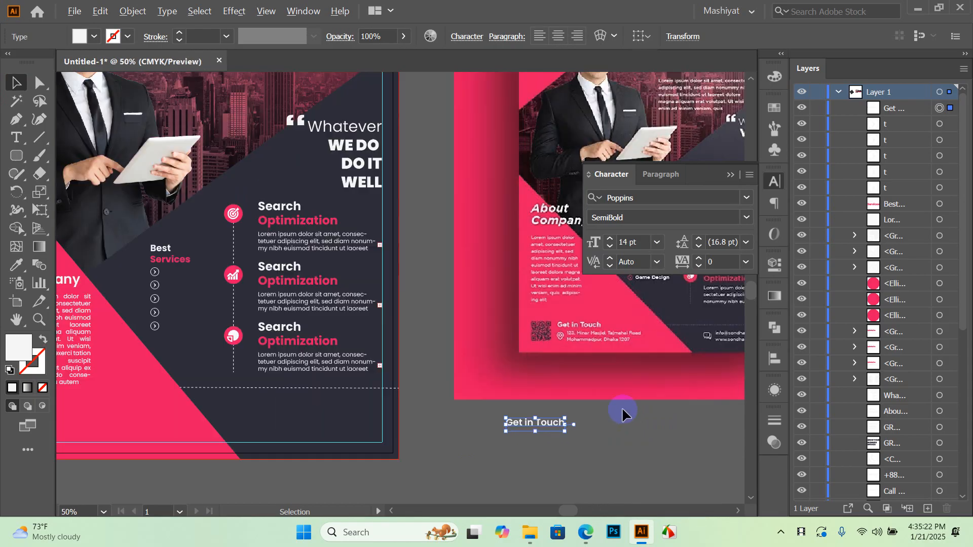
Drag the white Get in Touch heading onto the working flyer below About Company
click(583, 441)
drag(548, 421, 221, 397)
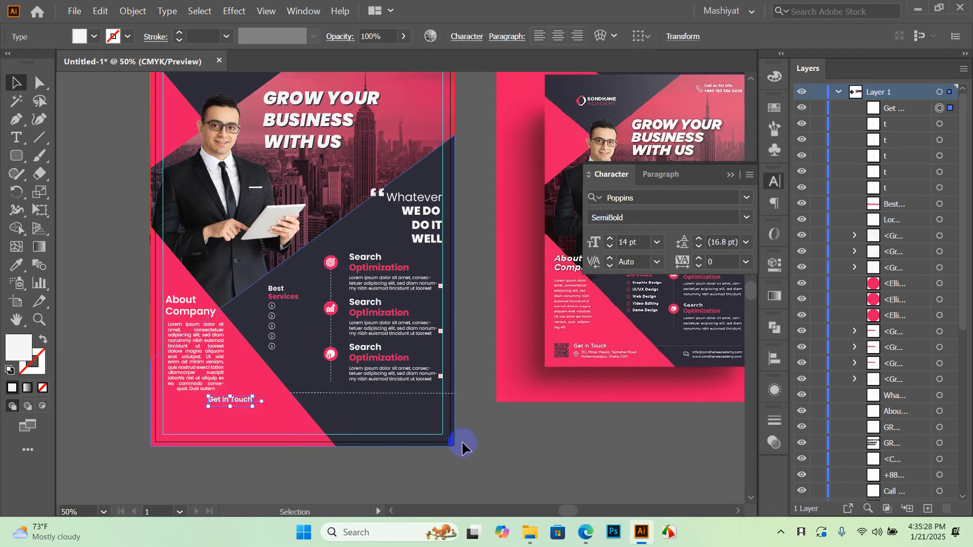
scroll(215, 437, up, 1)
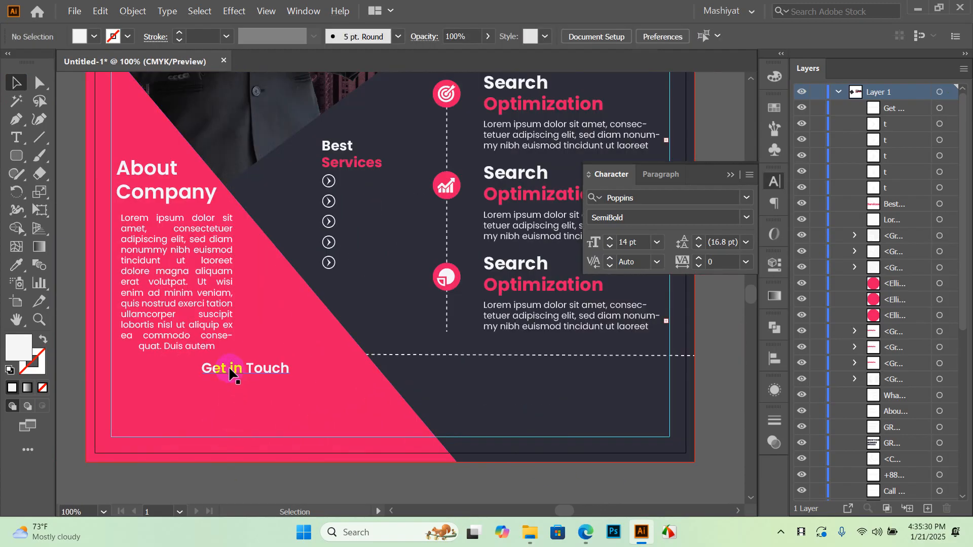
scroll(286, 435, down, 2)
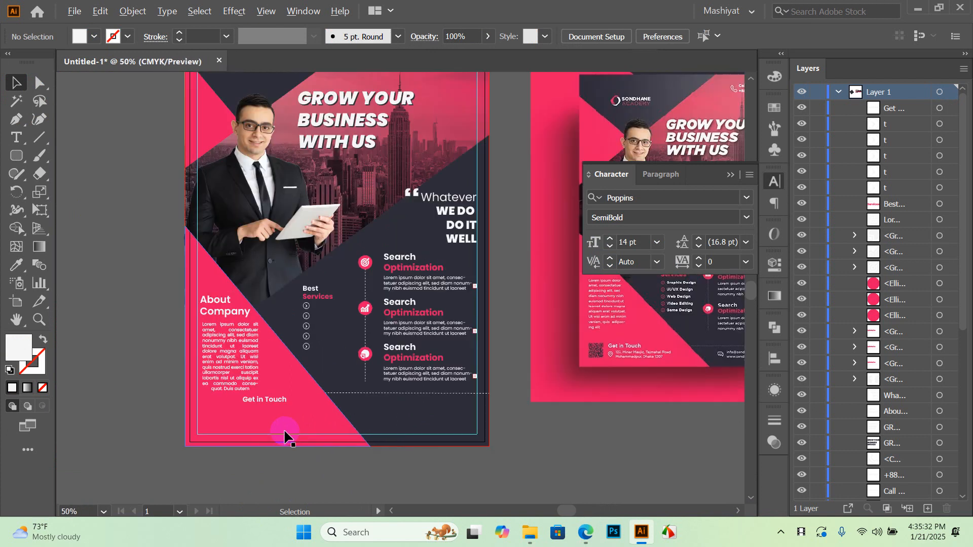
scroll(658, 362, up, 3)
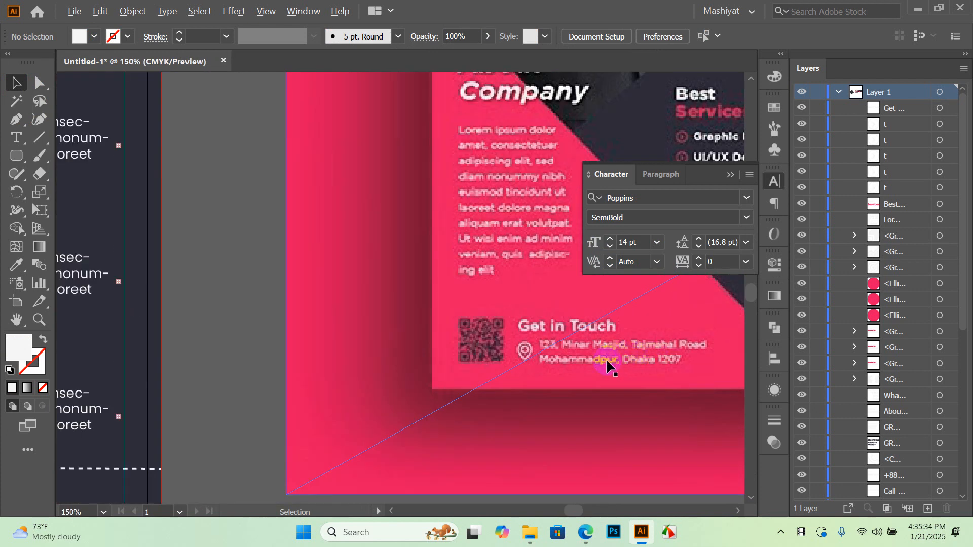
scroll(598, 370, down, 3)
scroll(460, 330, up, 4)
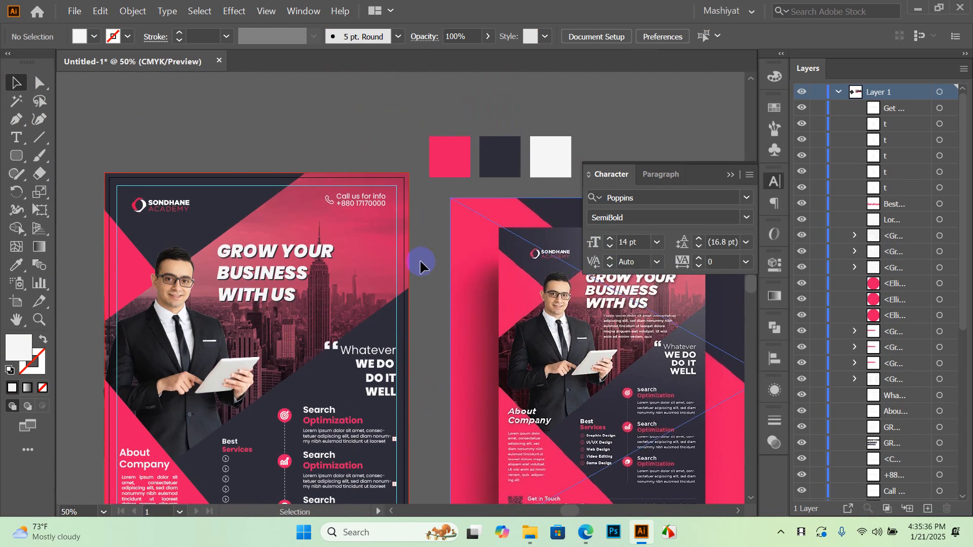
Copy the Call us for info and phone number lines to beneath Get in Touch
click(352, 199)
scroll(352, 199, up, 2)
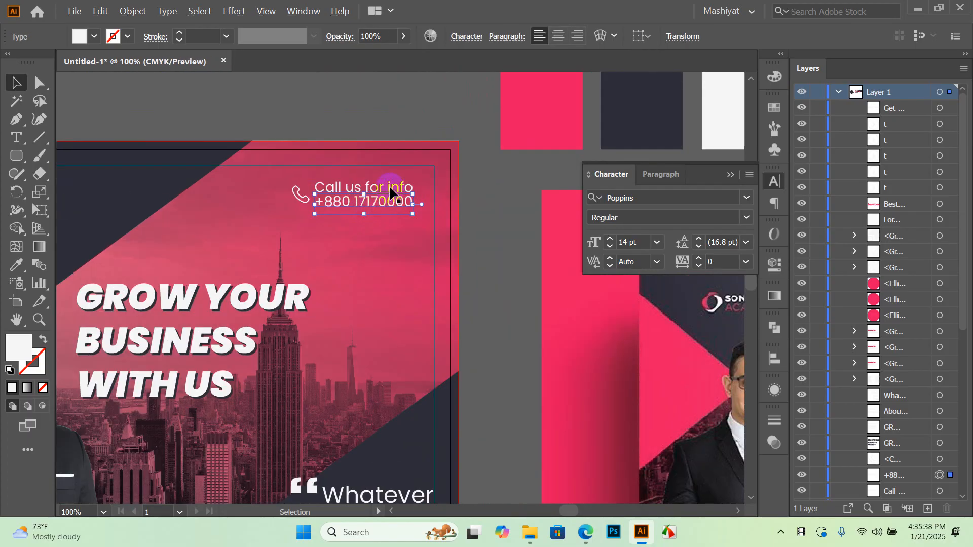
shift+click(390, 188)
alt+drag(393, 191, 512, 293)
scroll(531, 210, down, 4)
scroll(533, 205, down, 1)
drag(523, 151, 291, 469)
drag(313, 400, 386, 266)
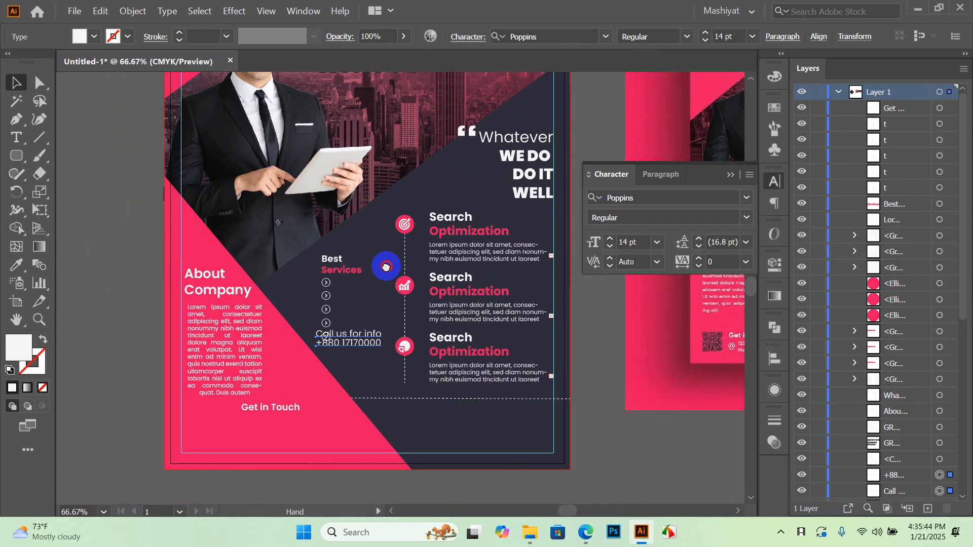
scroll(382, 272, up, 1)
drag(463, 230, 350, 356)
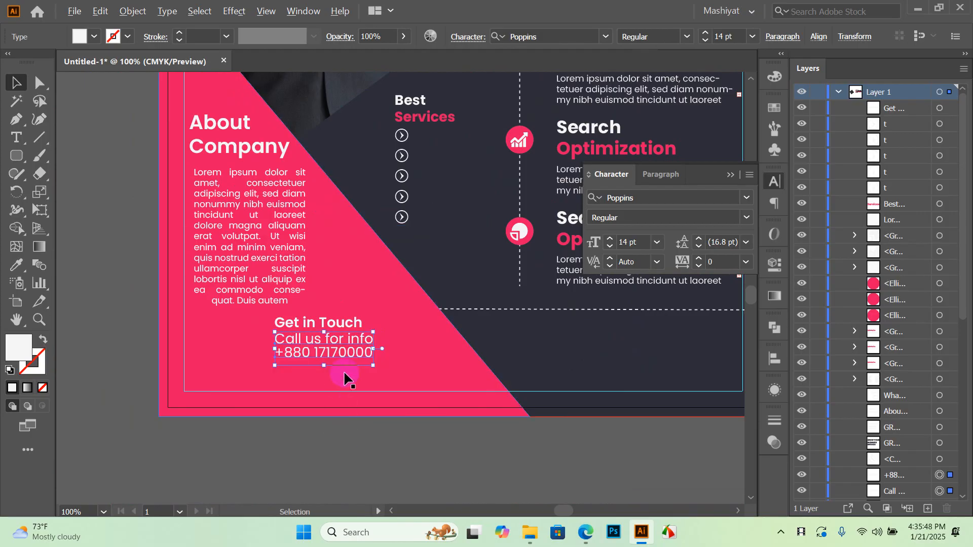
scroll(347, 359, up, 2)
Set the contact lines to 9 pt and nudge them into place under the heading
click(658, 244)
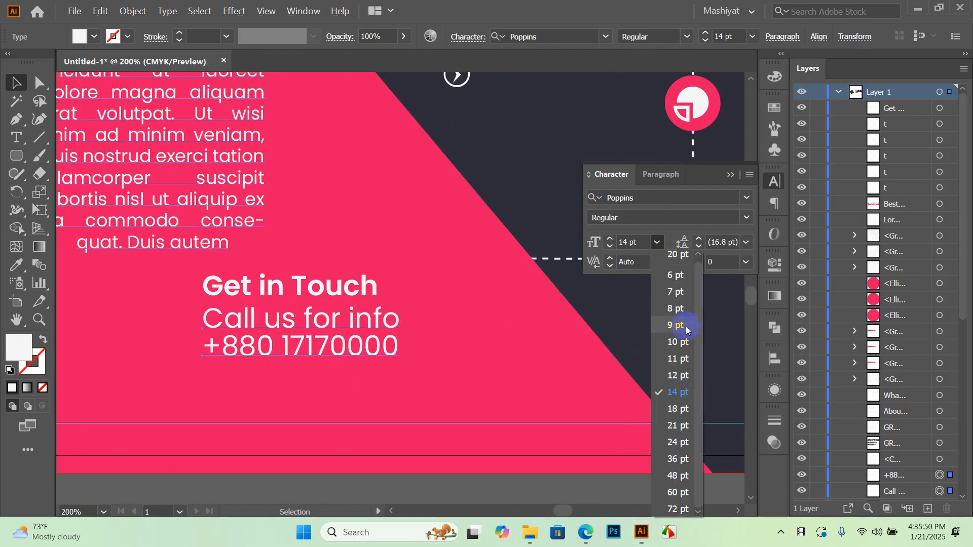
click(675, 327)
drag(282, 328, 330, 318)
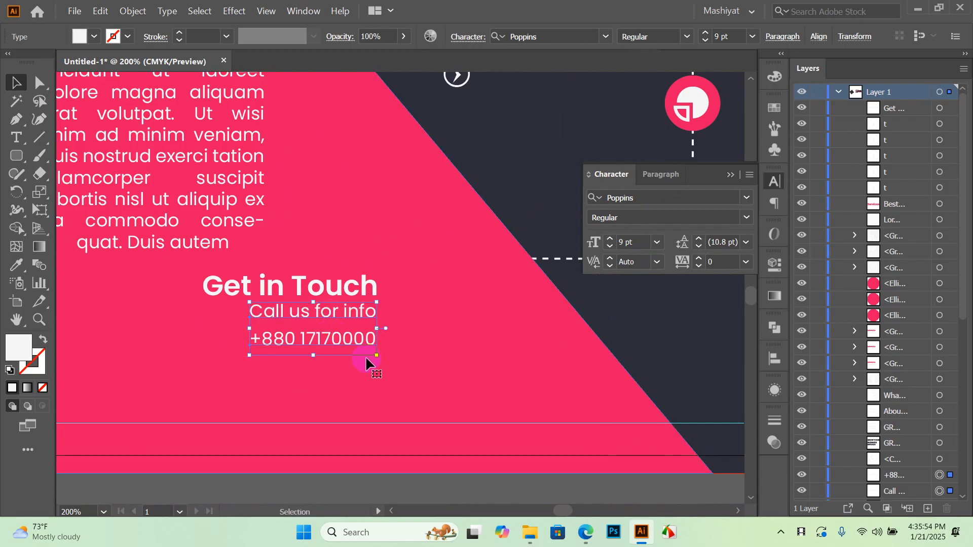
scroll(345, 331, down, 1)
Drag QR-Code-Transparent from the Images folder window onto the Illustrator canvas
click(330, 472)
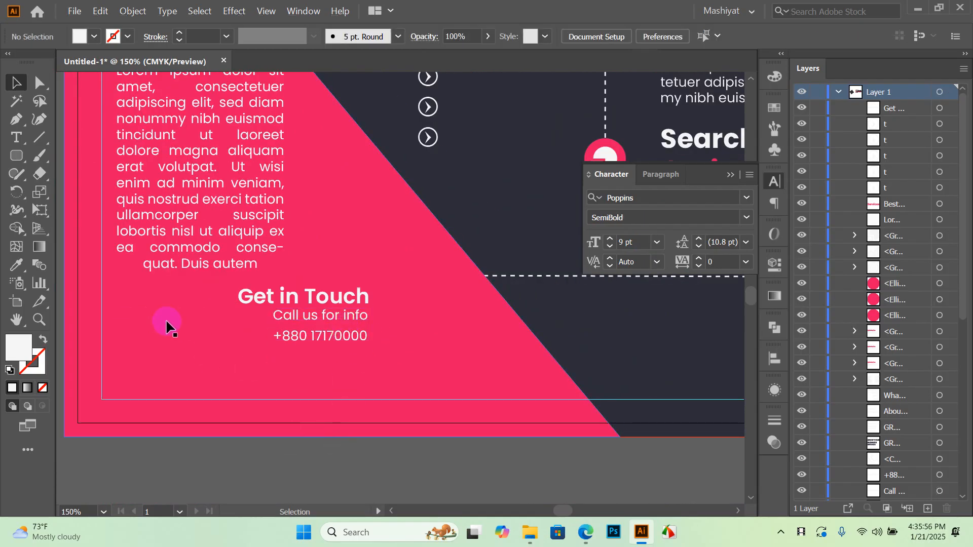
scroll(167, 327, down, 1)
click(921, 10)
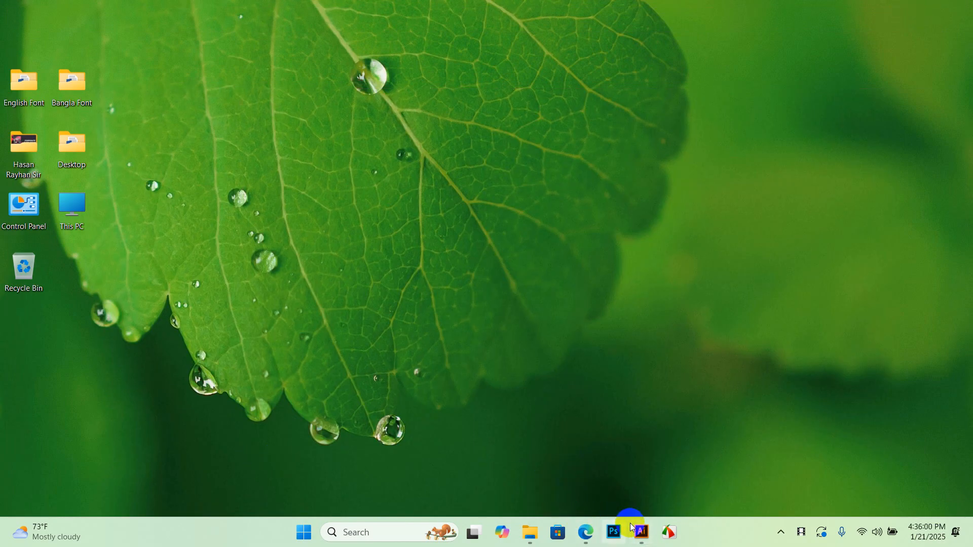
click(536, 533)
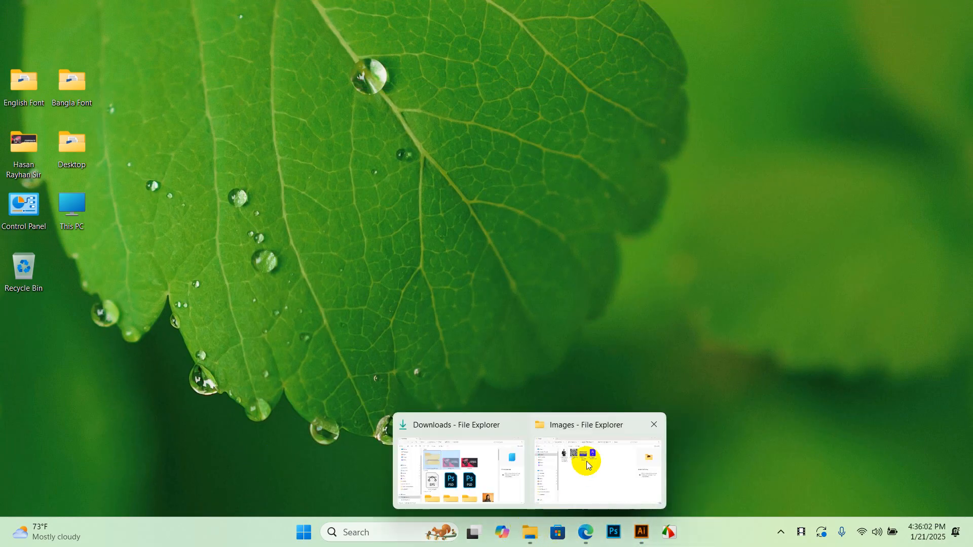
click(585, 459)
drag(300, 127, 254, 438)
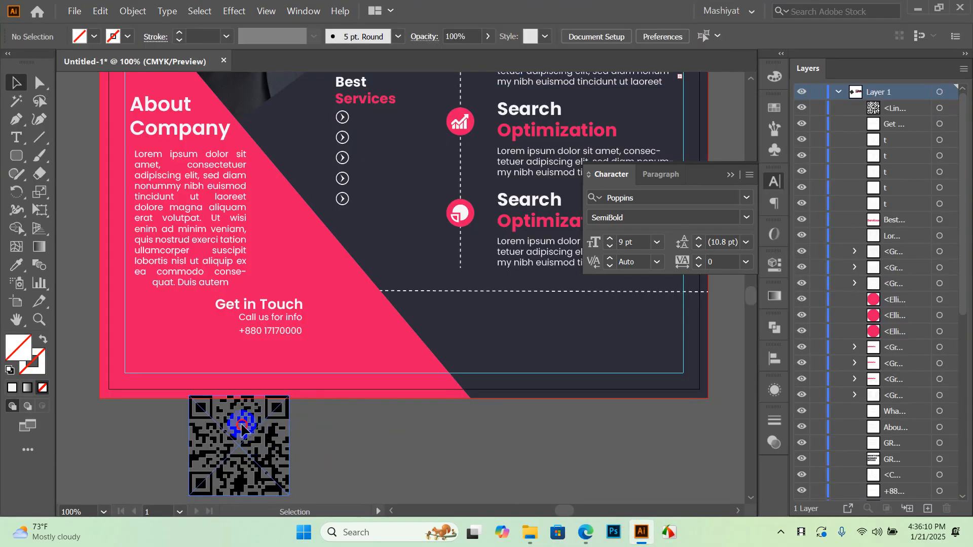
Move the QR code below the flyer, embed it, and image-trace it with the Default preset
drag(342, 434, 355, 372)
scroll(356, 372, down, 2)
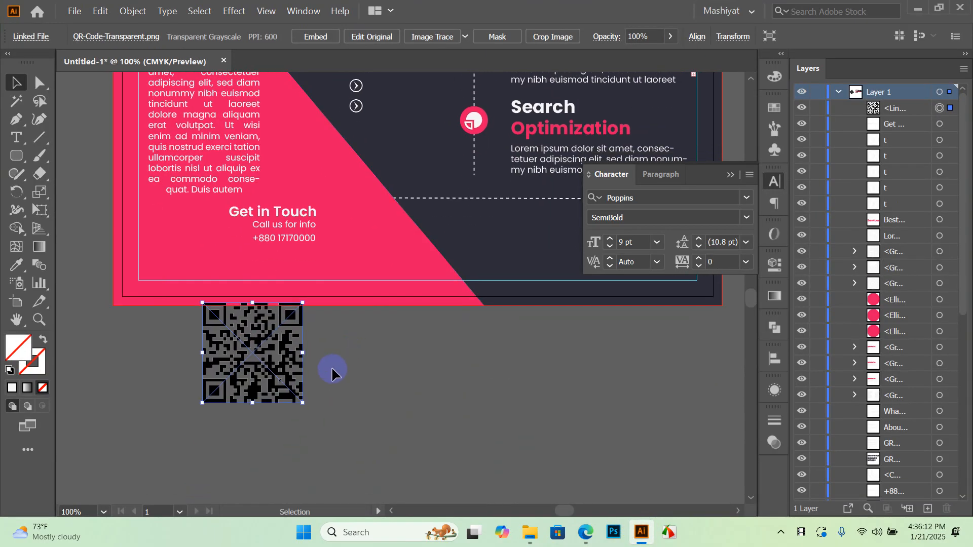
drag(271, 382, 281, 418)
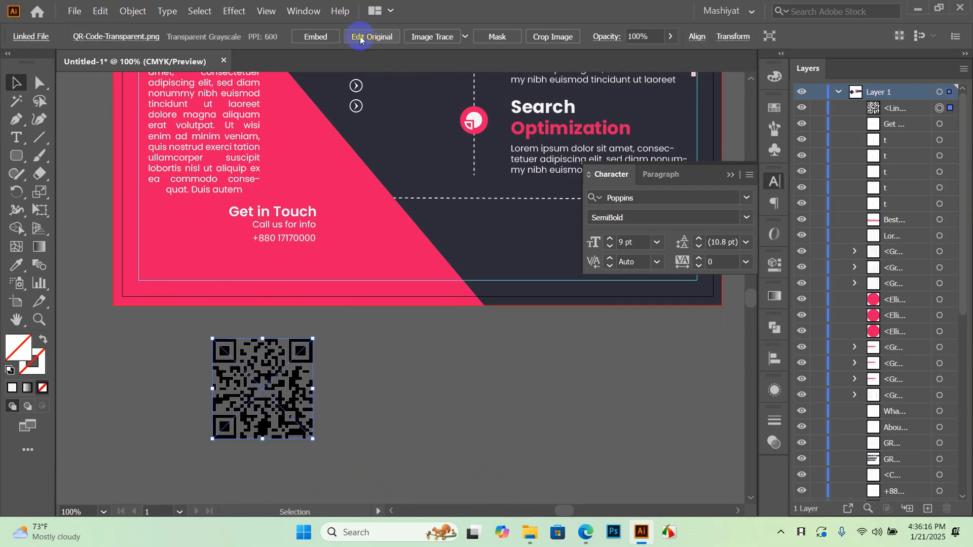
click(334, 38)
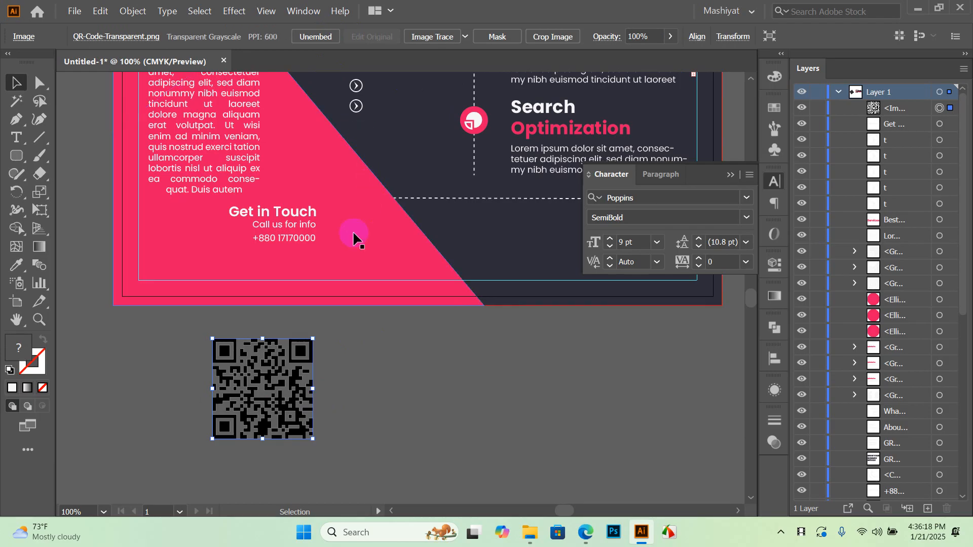
click(354, 392)
click(326, 335)
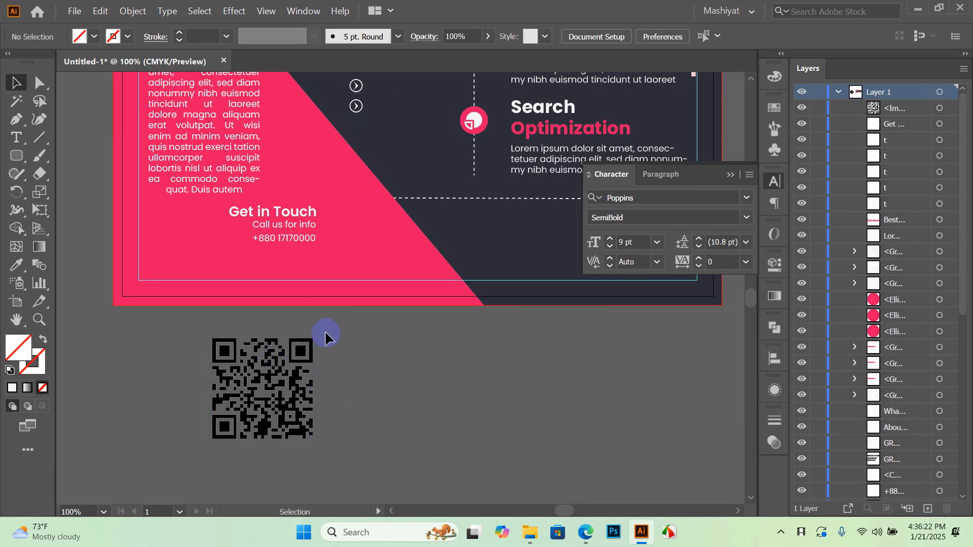
click(260, 378)
click(470, 30)
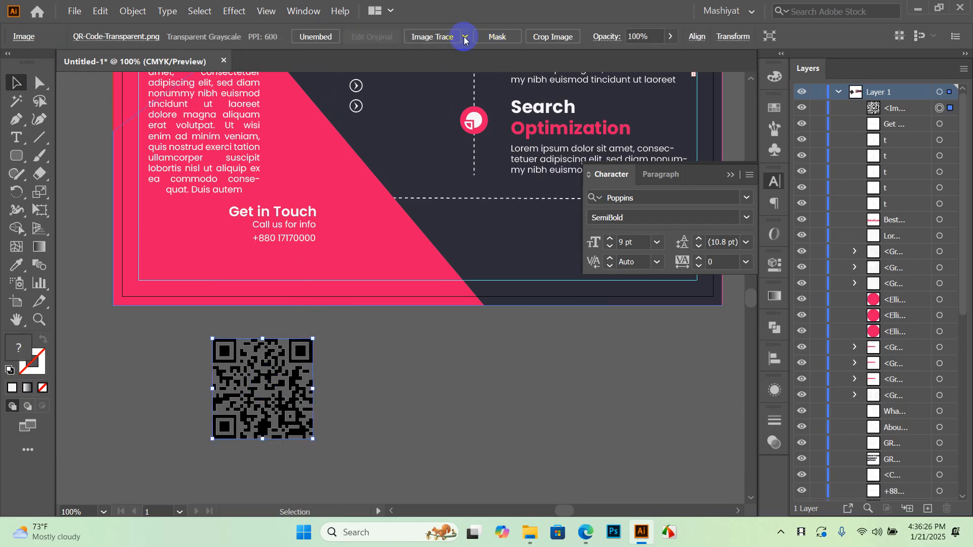
click(444, 39)
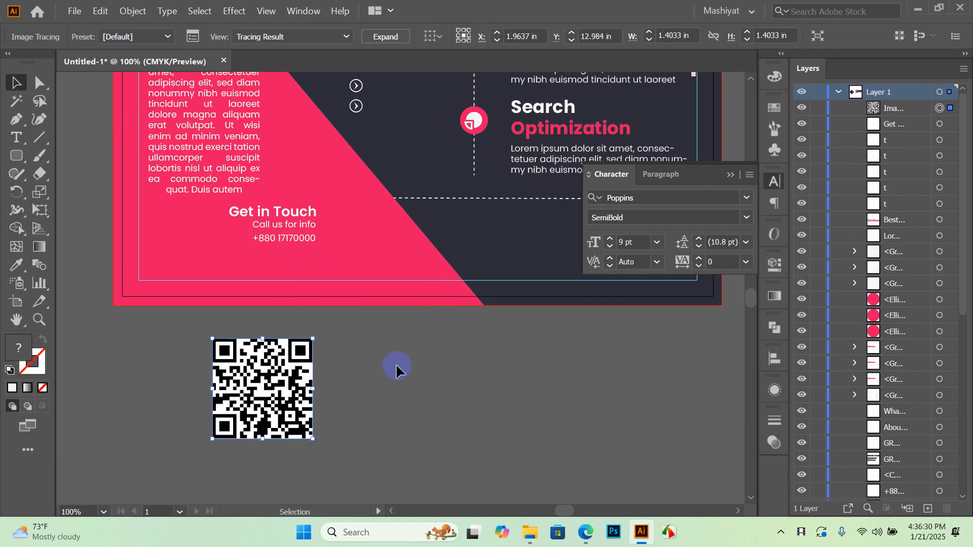
Nudge the traced QR code slightly right and down, then start a new document
click(375, 375)
scroll(238, 398, up, 2)
scroll(208, 335, up, 3)
scroll(213, 342, down, 3)
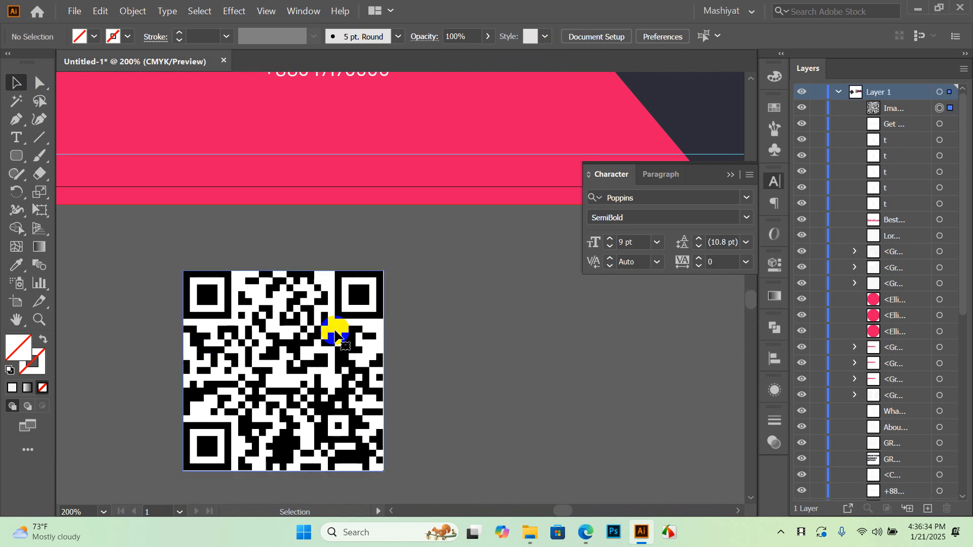
click(275, 303)
click(422, 315)
scroll(333, 341, down, 3)
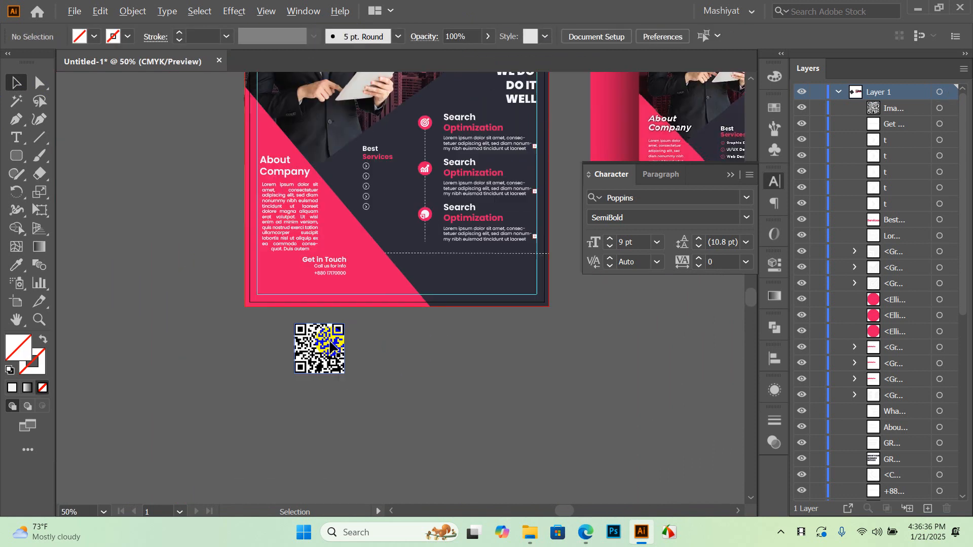
scroll(348, 406, up, 2)
scroll(347, 406, right, 2)
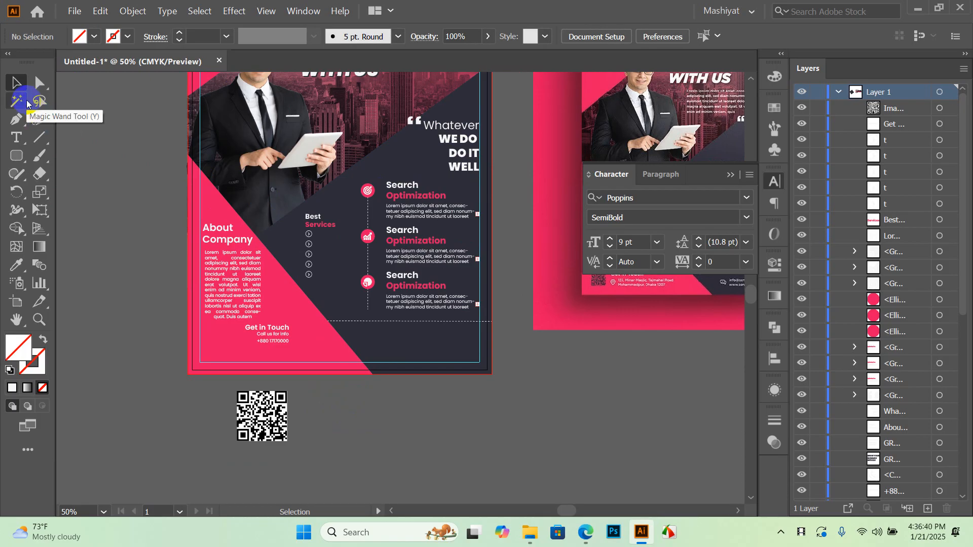
drag(280, 411, 287, 417)
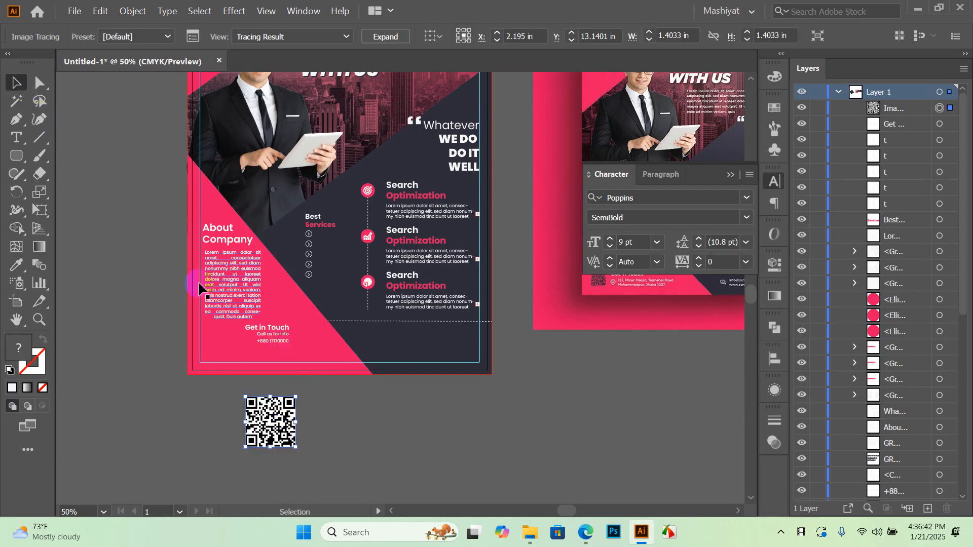
drag(397, 452, 361, 445)
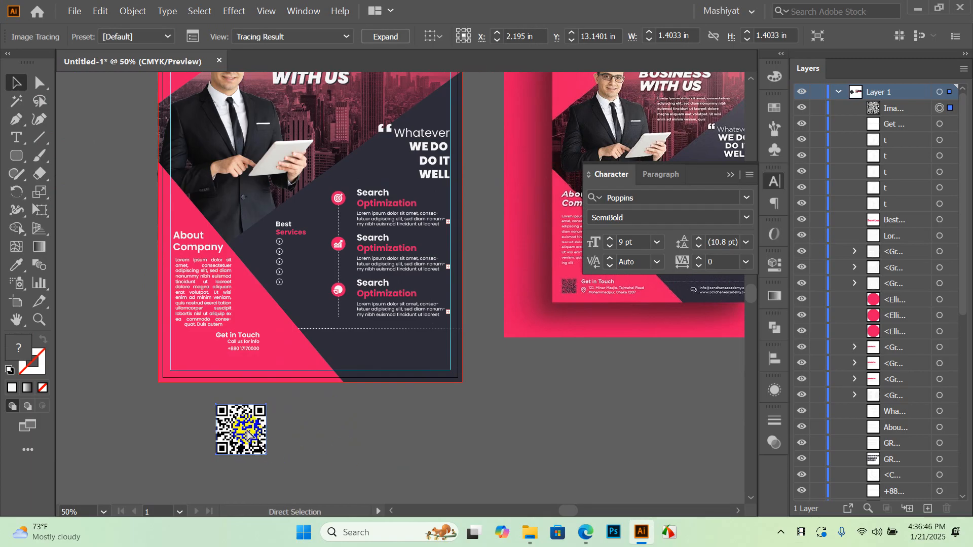
key(ctrl+n)
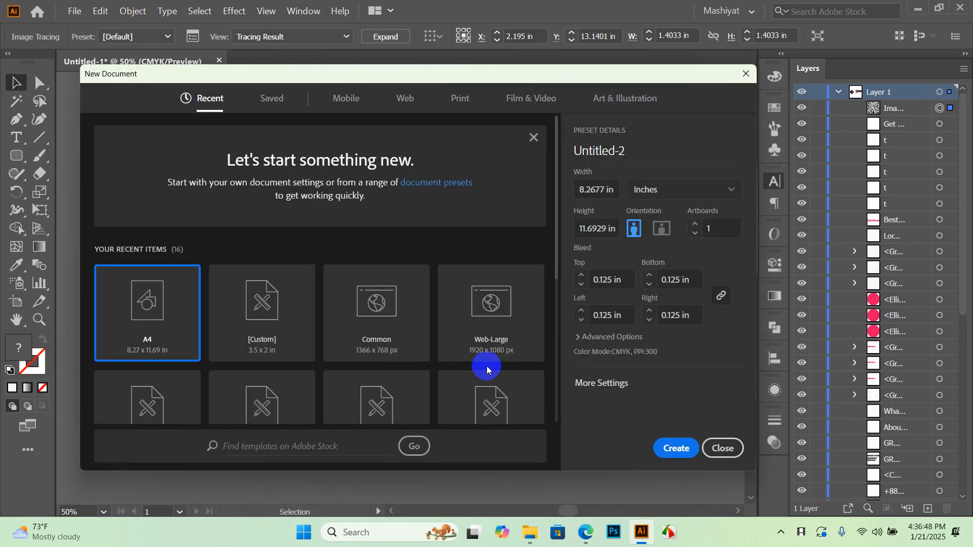
Create the A4 document and drag a copy of the traced QR code into it
click(670, 453)
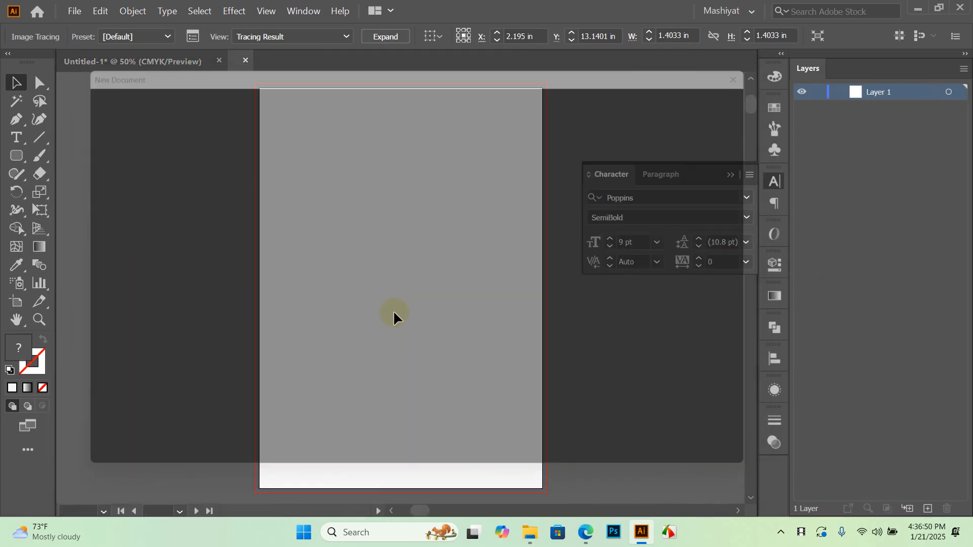
click(171, 65)
click(256, 425)
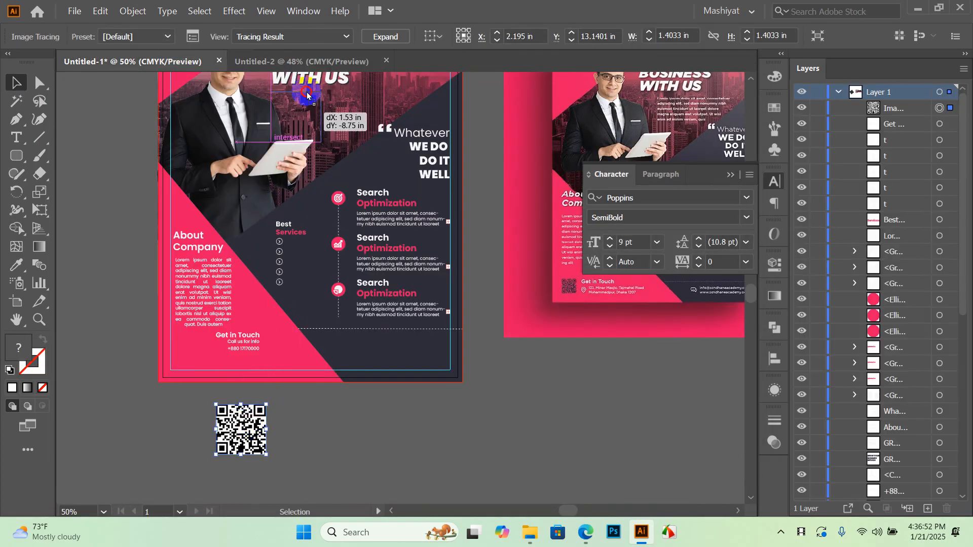
click(306, 61)
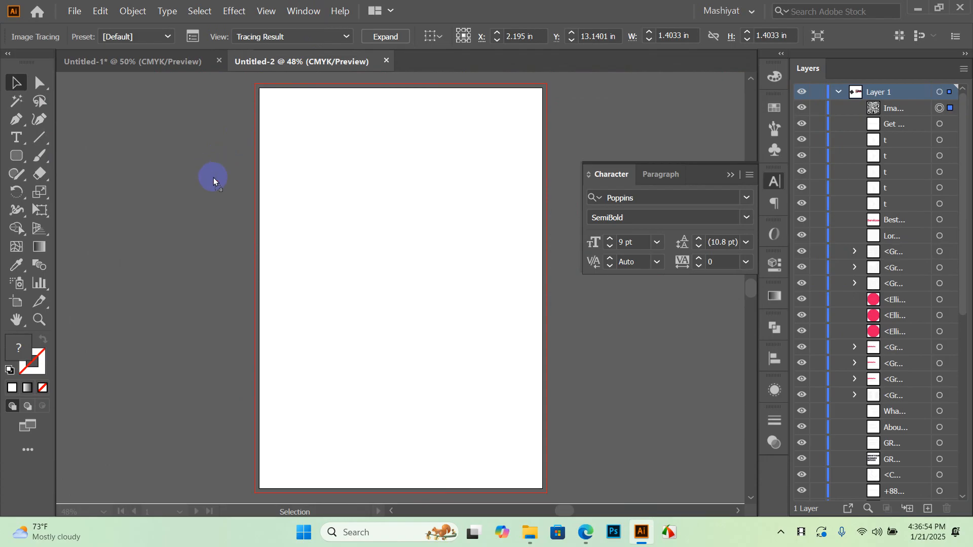
drag(213, 178, 212, 176)
click(198, 241)
scroll(209, 148, up, 1)
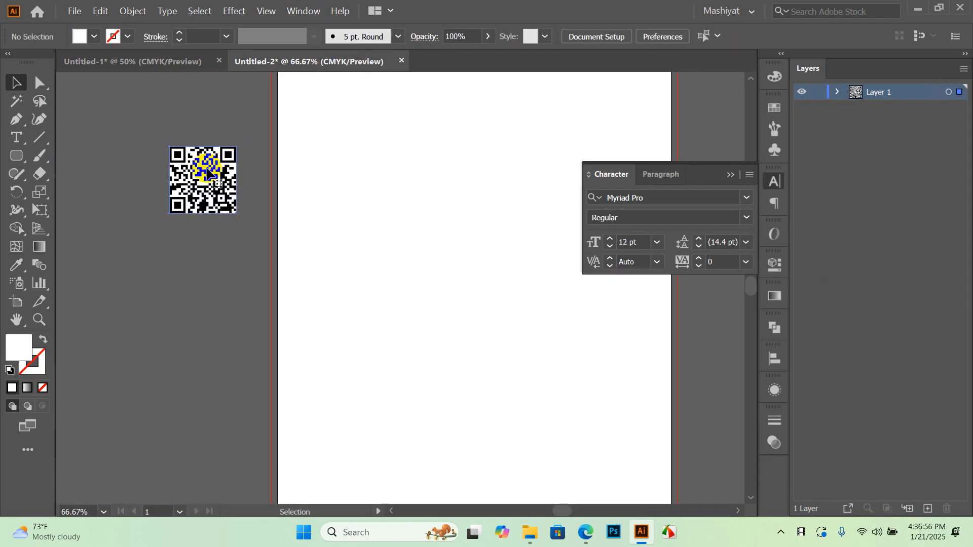
Move the QR copy down-left and expand the tracing into editable paths
right_click(207, 175)
click(177, 220)
right_click(177, 191)
click(124, 238)
drag(215, 165, 192, 217)
click(242, 297)
click(202, 223)
click(211, 293)
click(190, 225)
click(346, 38)
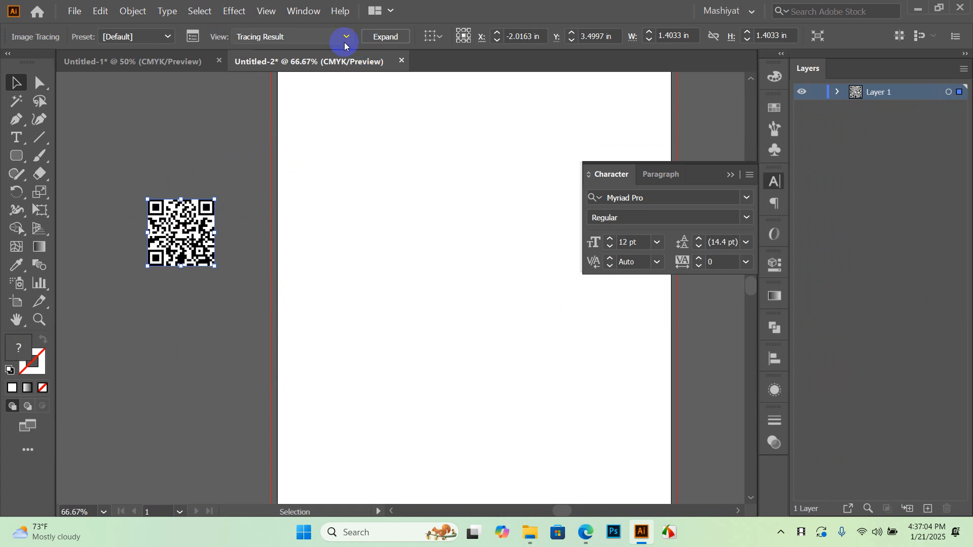
click(391, 40)
Ungroup the QR paths and delete all the white areas selected with Magic Wand
click(218, 244)
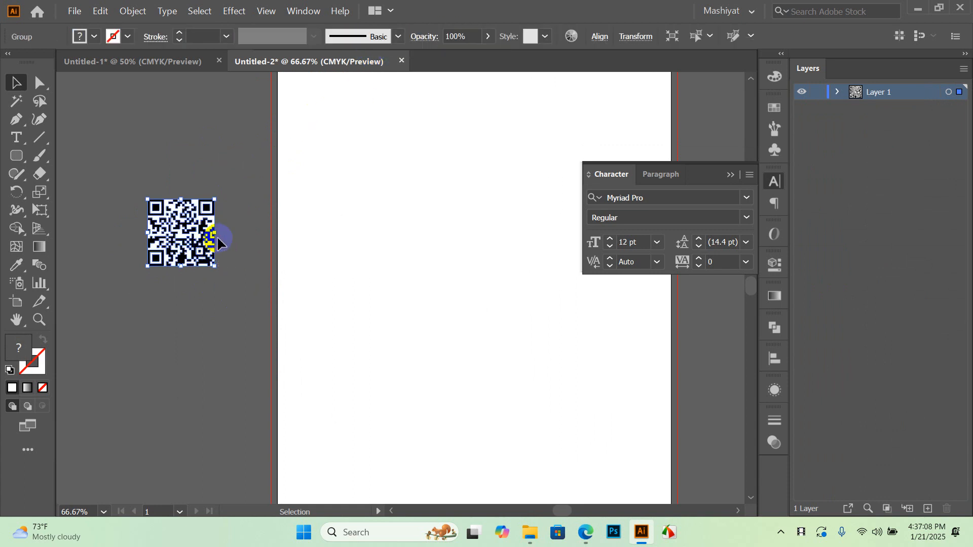
right_click(185, 236)
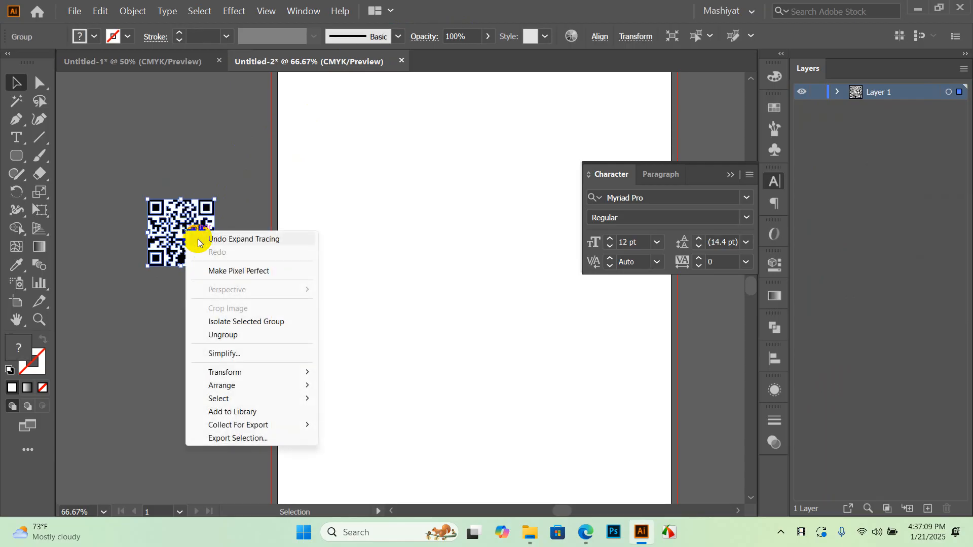
click(223, 333)
click(231, 304)
scroll(162, 229, up, 2)
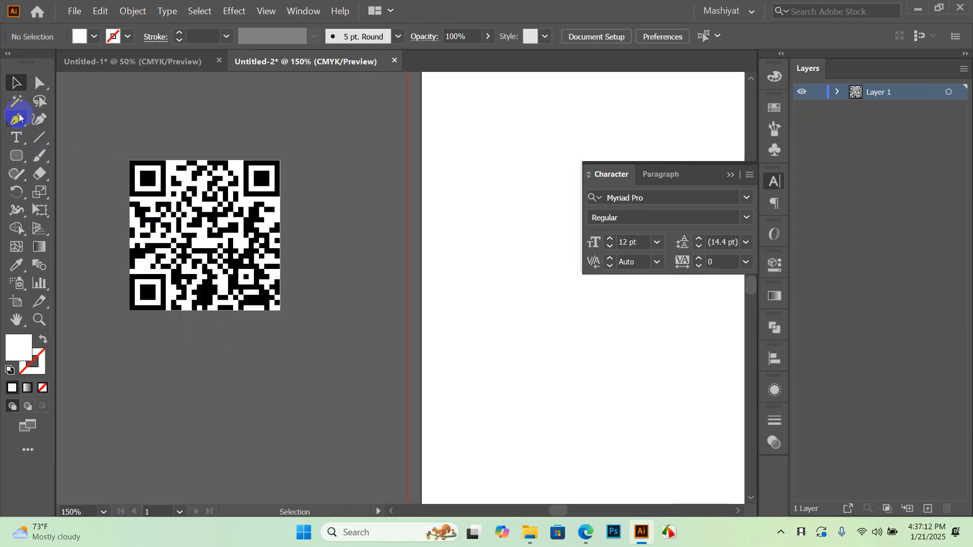
scroll(261, 206, up, 1)
click(276, 206)
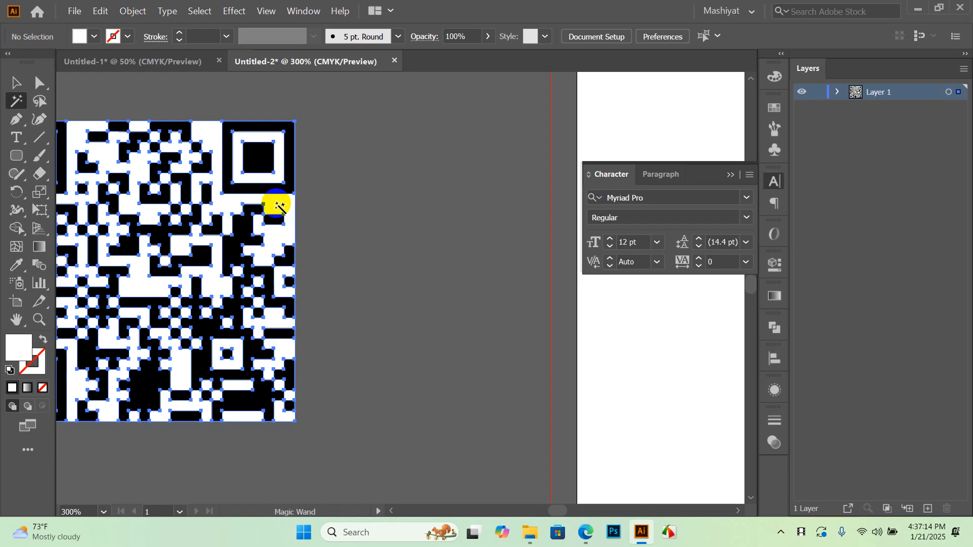
scroll(304, 220, down, 1)
scroll(308, 220, down, 1)
key(Delete)
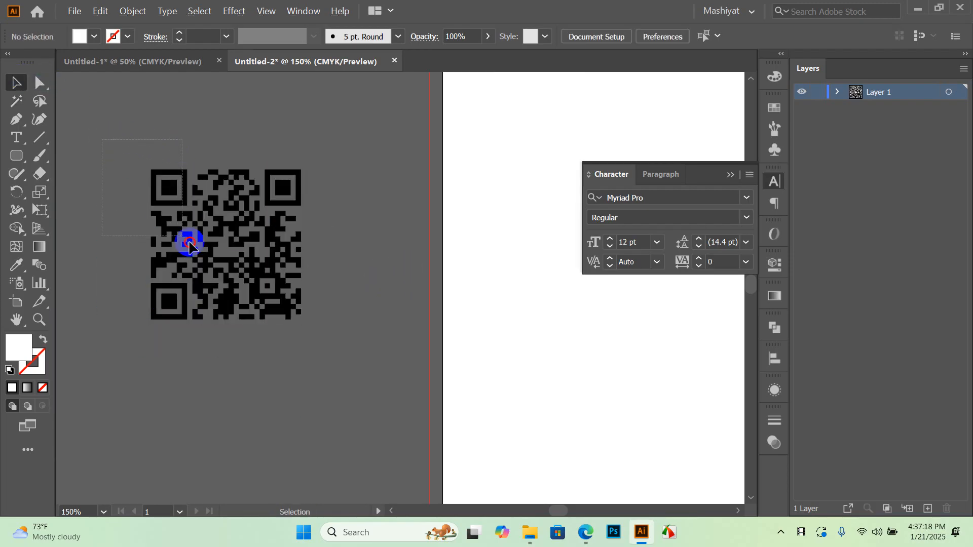
Group the remaining black QR modules and drag them back into the flyer document
drag(328, 391, 328, 388)
key(ctrl+g)
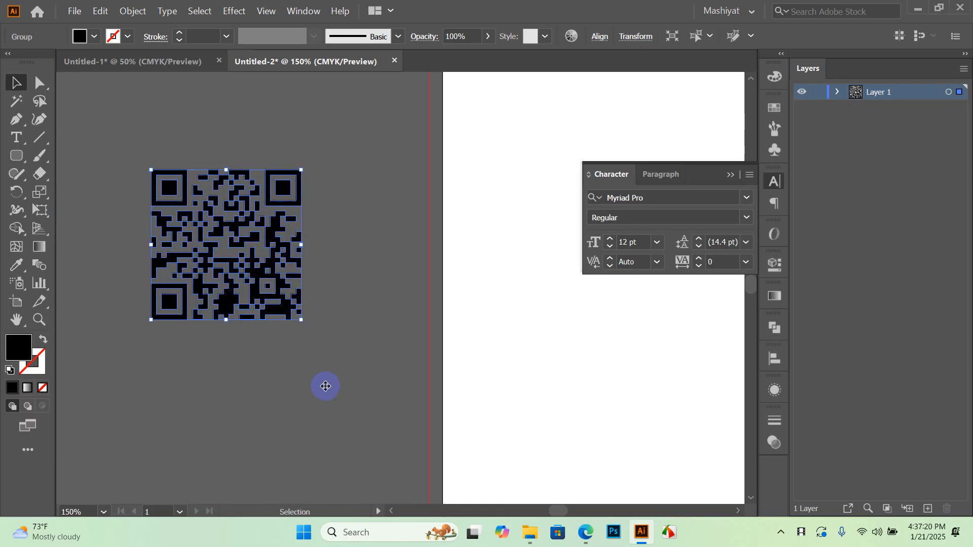
drag(177, 182, 152, 420)
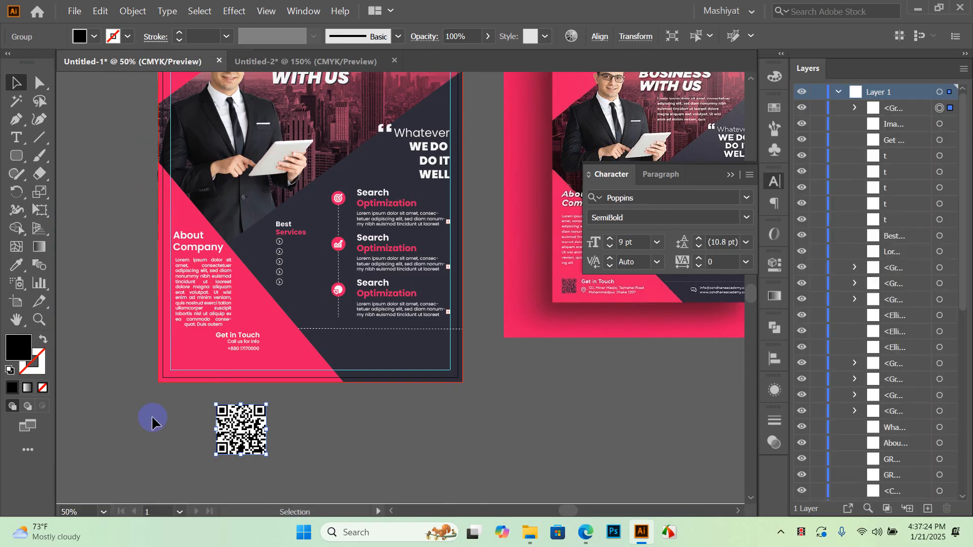
Nudge the cleaned QR code up and delete the original traced QR image
click(342, 421)
scroll(175, 437, up, 2)
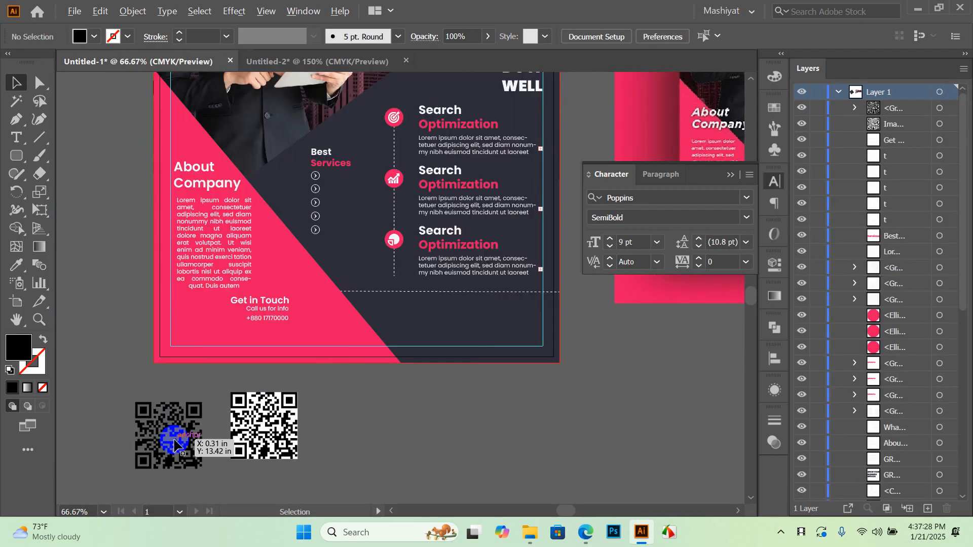
drag(188, 403, 194, 376)
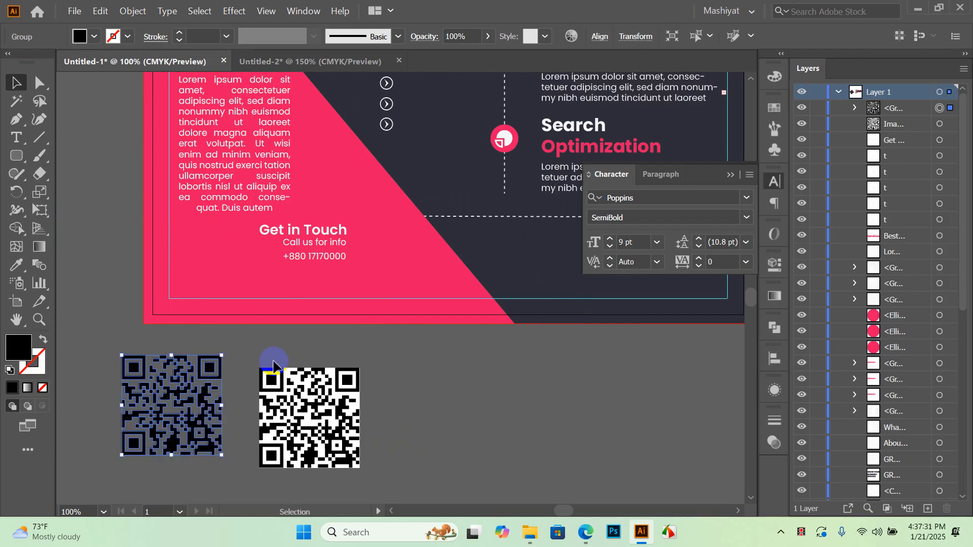
click(342, 402)
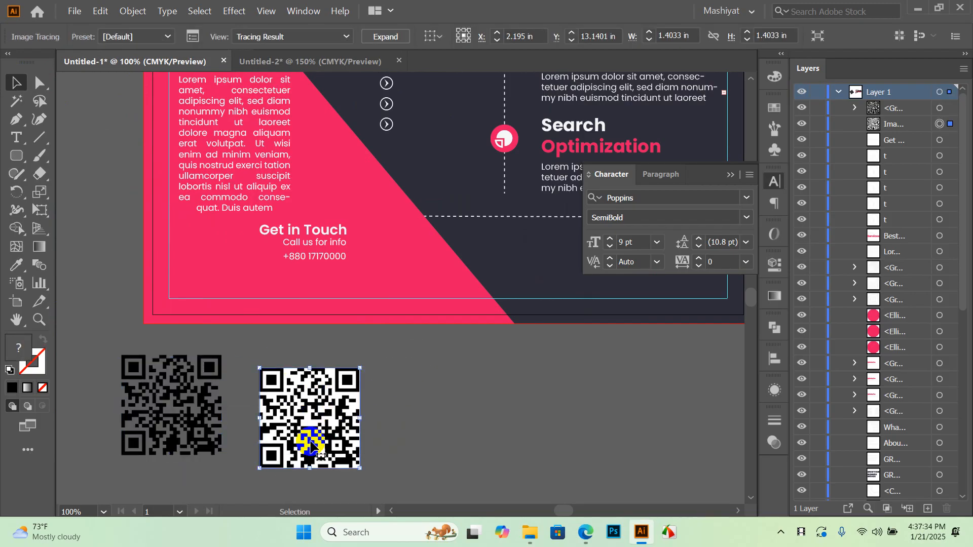
key(Delete)
Fill the cleaned QR group white and move it to the right
click(169, 393)
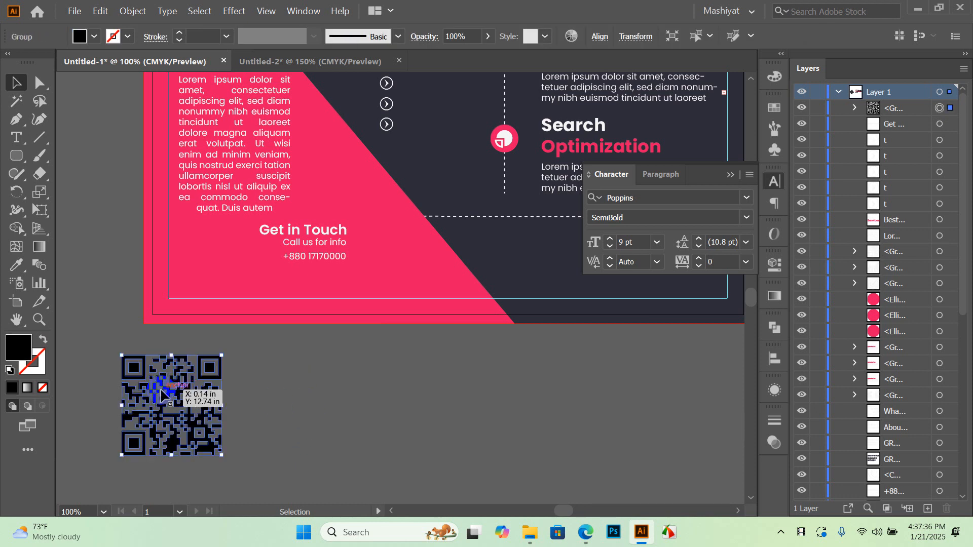
click(95, 36)
click(128, 107)
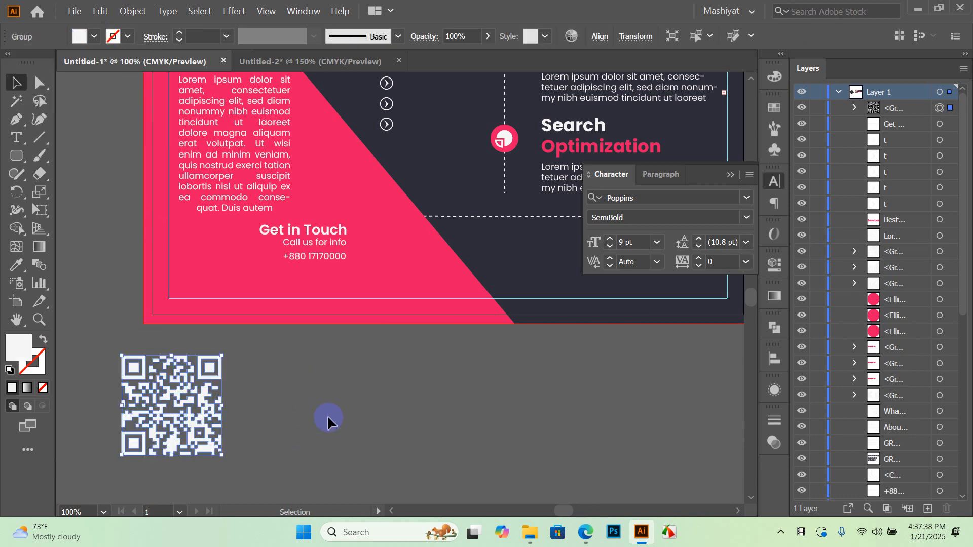
drag(167, 411, 247, 418)
click(360, 399)
scroll(335, 411, down, 1)
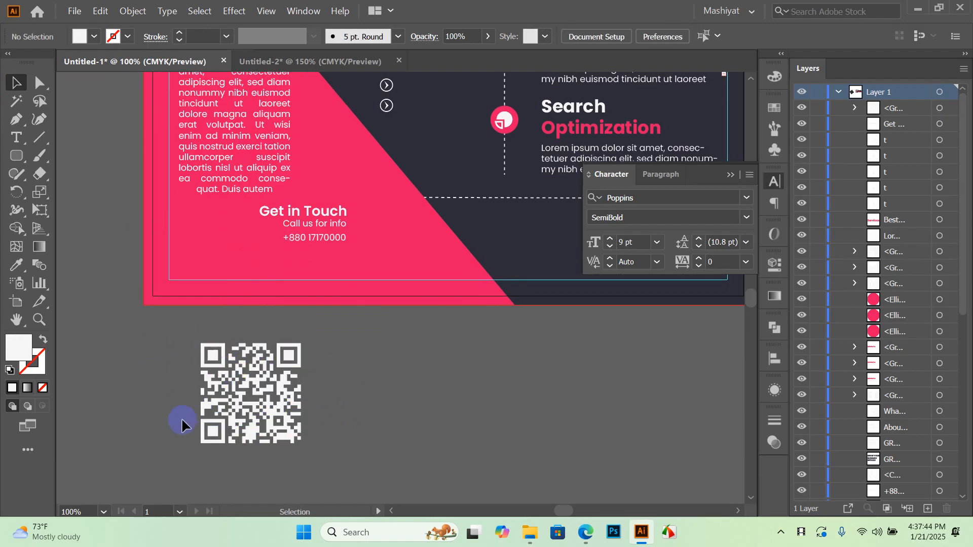
Draw a square around the QR code with a white 2 pt outline
drag(10, 157, 48, 157)
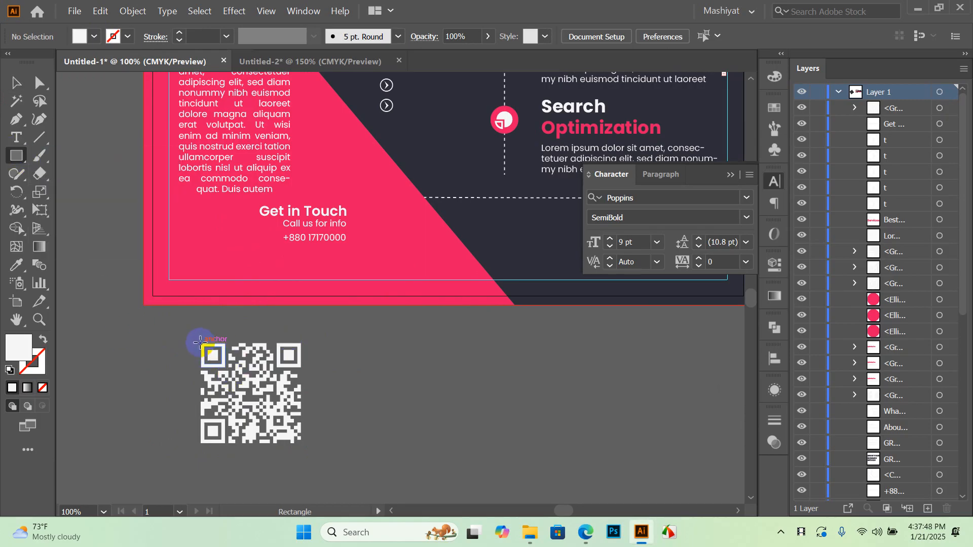
drag(200, 342, 310, 452)
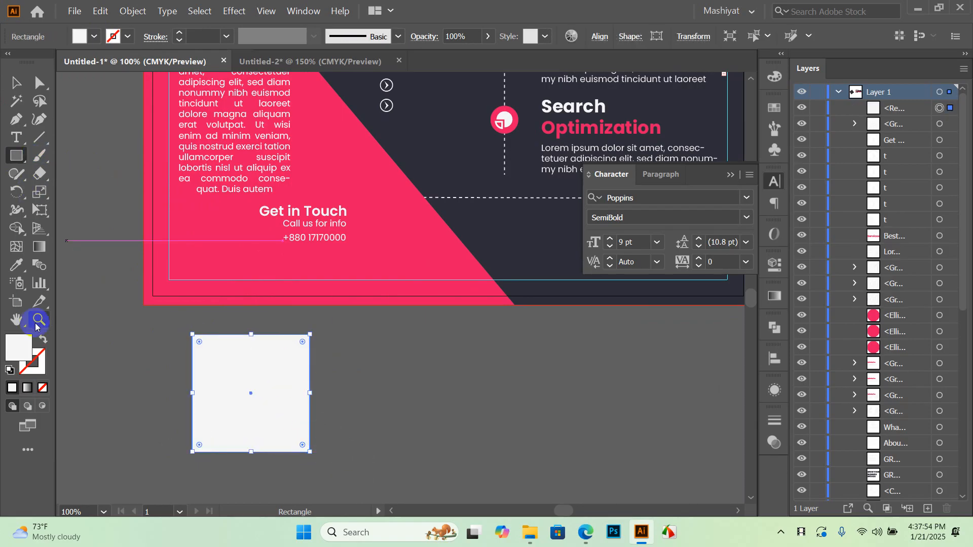
click(42, 341)
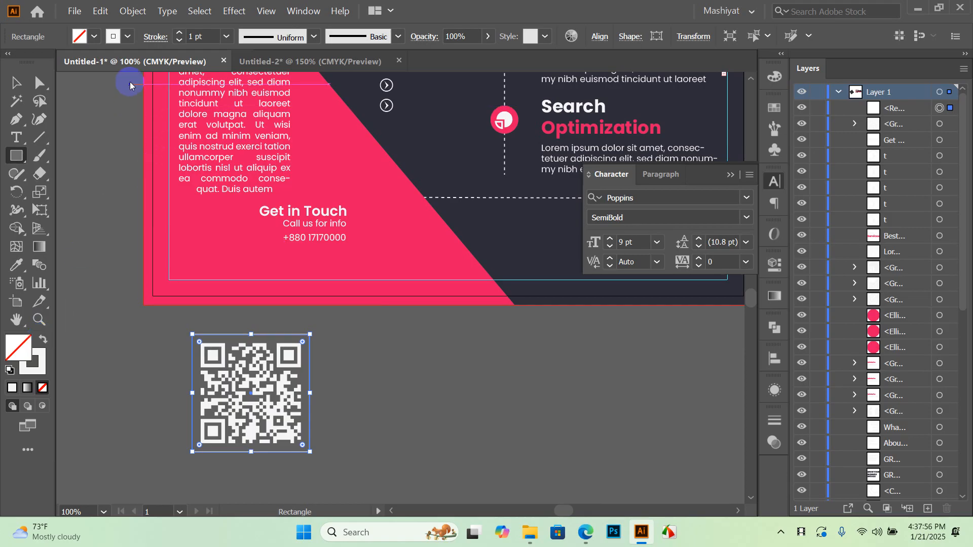
click(227, 45)
click(242, 117)
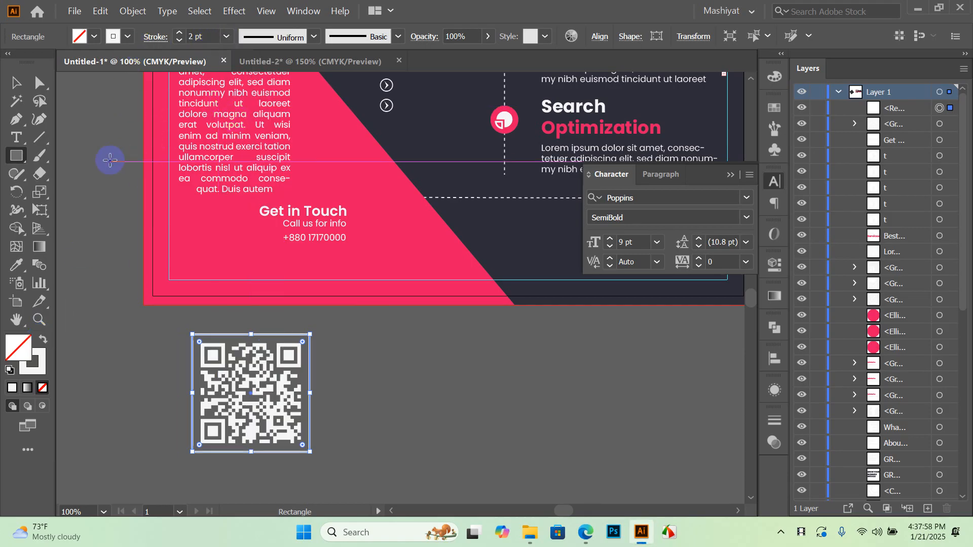
click(17, 84)
Expand the square frame's fill and stroke into shapes
click(369, 438)
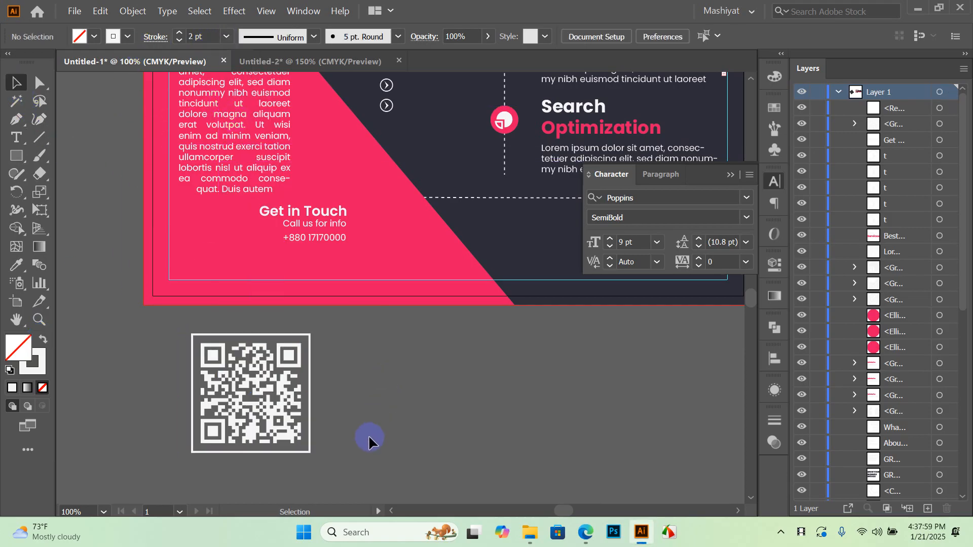
click(307, 345)
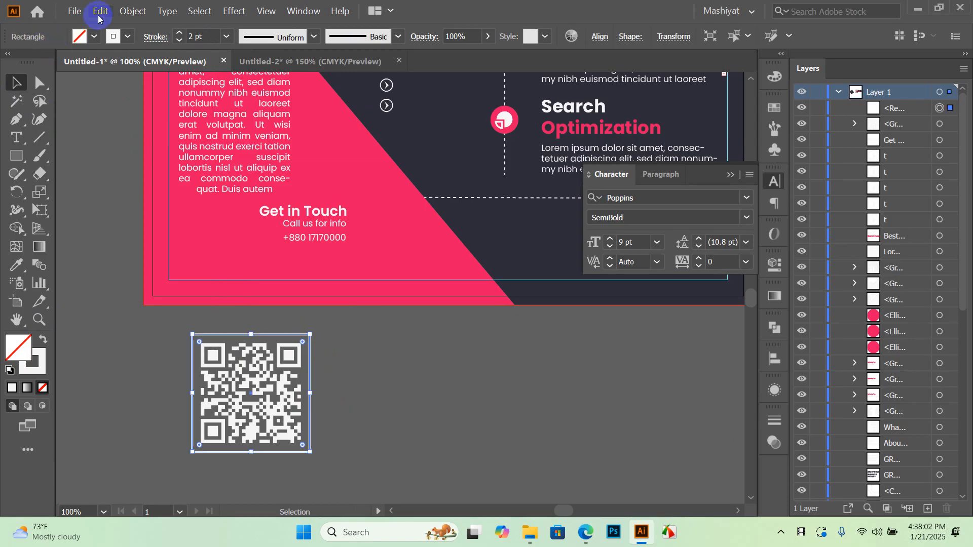
click(132, 11)
click(163, 157)
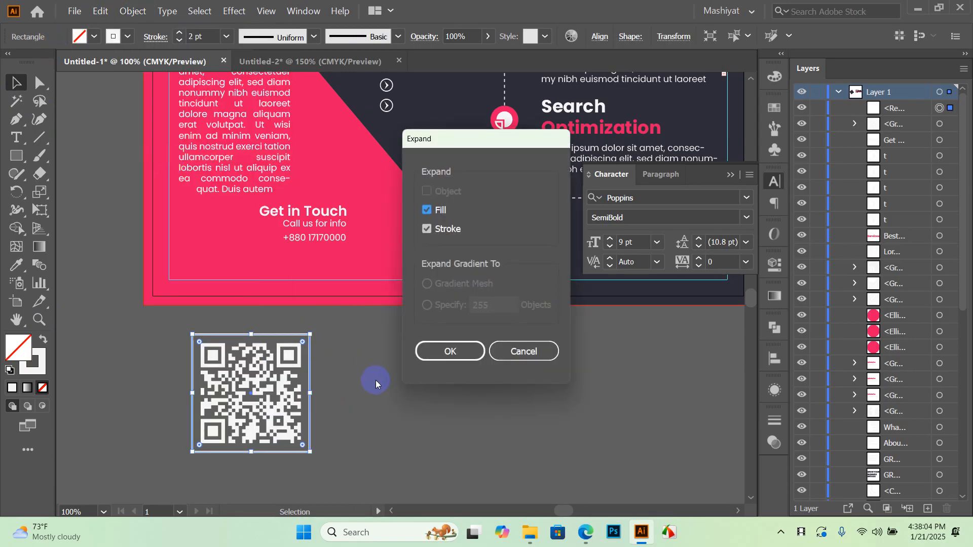
click(467, 351)
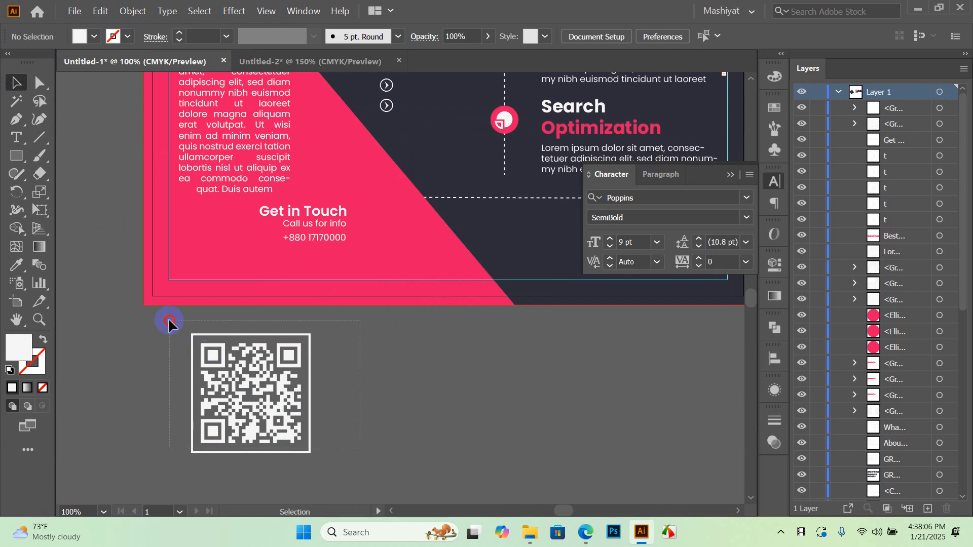
Scale the QR code together with its frame down slightly
drag(170, 321, 169, 321)
drag(311, 451, 217, 265)
scroll(256, 233, up, 1)
scroll(217, 265, up, 1)
scroll(217, 265, up, 1)
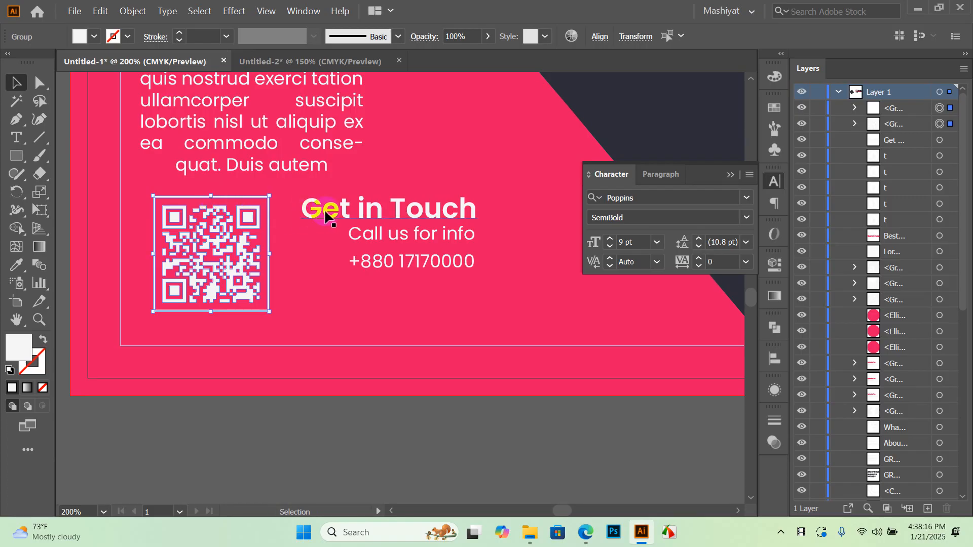
drag(213, 197, 213, 207)
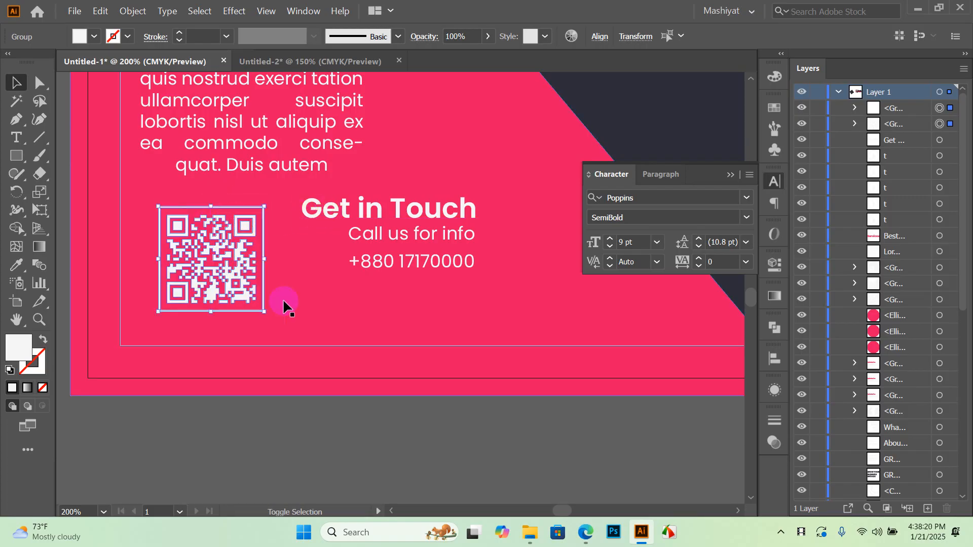
Move the Get in Touch, Call us for info and phone lines down a bit
click(411, 257)
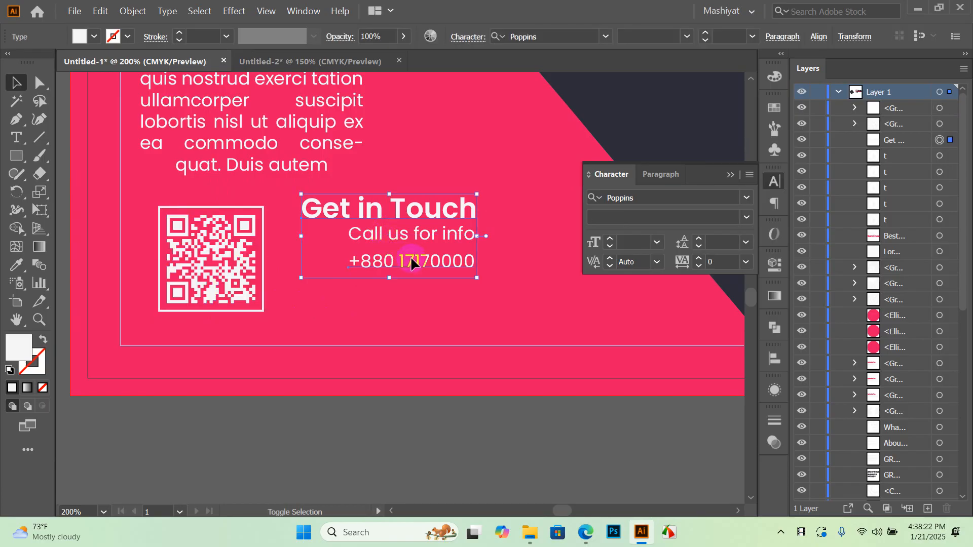
drag(413, 243, 414, 246)
key(ctrl+z)
click(419, 260)
shift+click(425, 234)
shift+click(427, 213)
drag(427, 213, 400, 226)
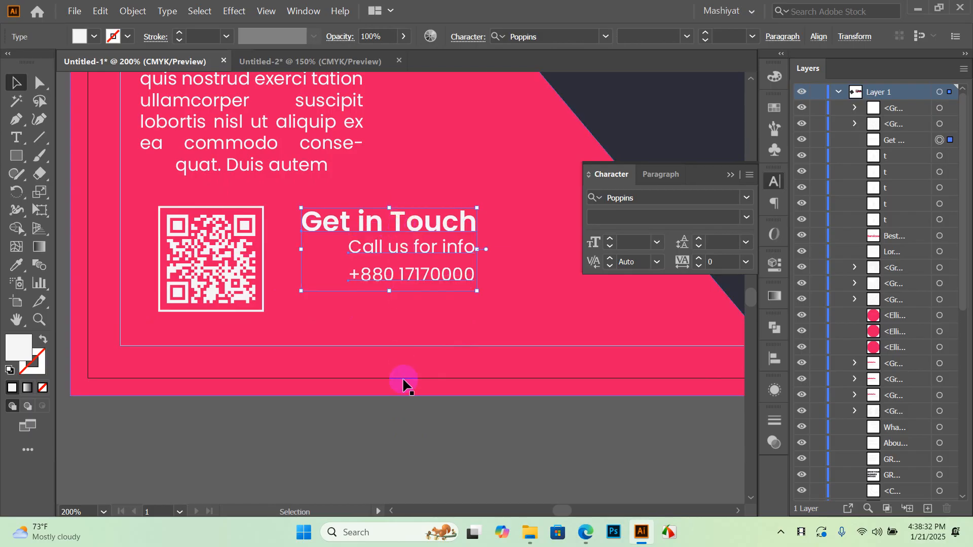
click(405, 429)
Reselect all three contact lines and nudge the block slightly lower
click(408, 276)
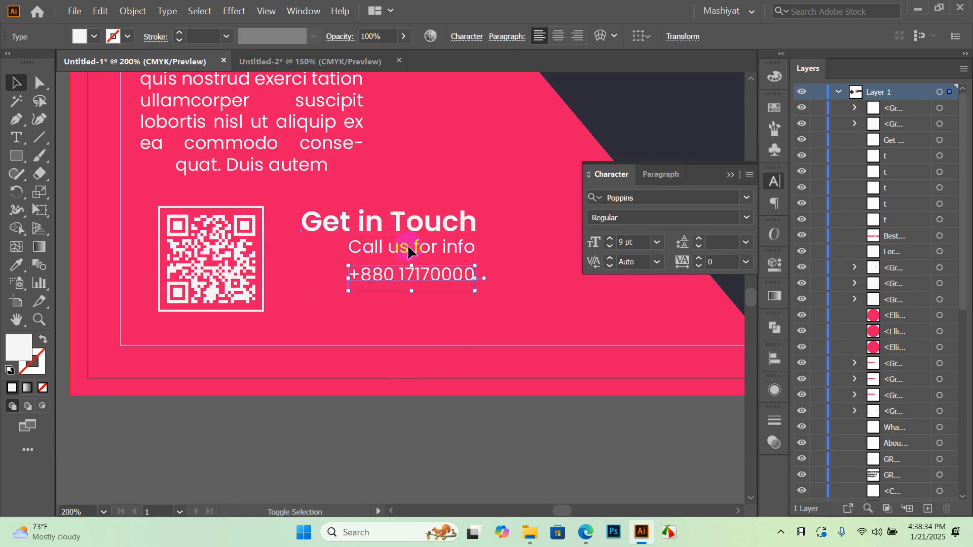
shift+click(412, 225)
click(391, 401)
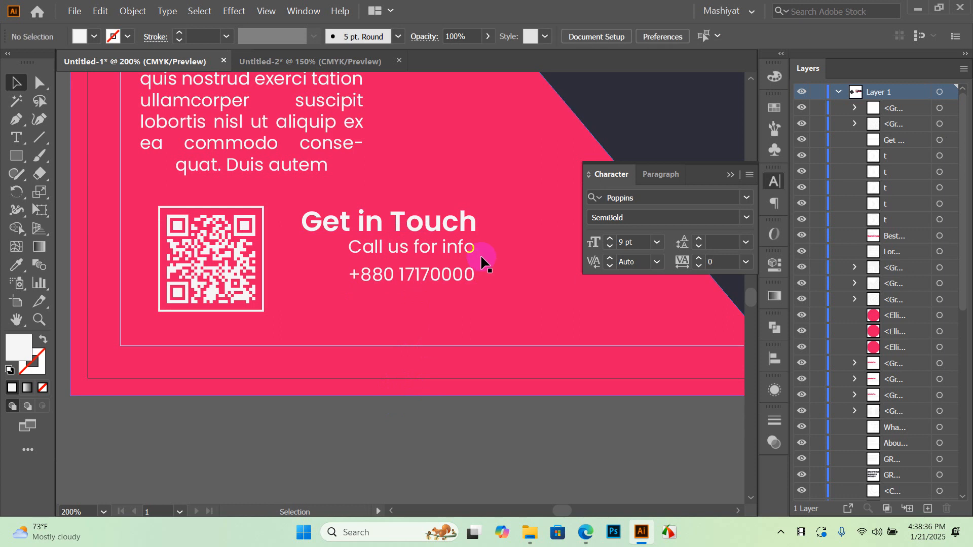
click(467, 249)
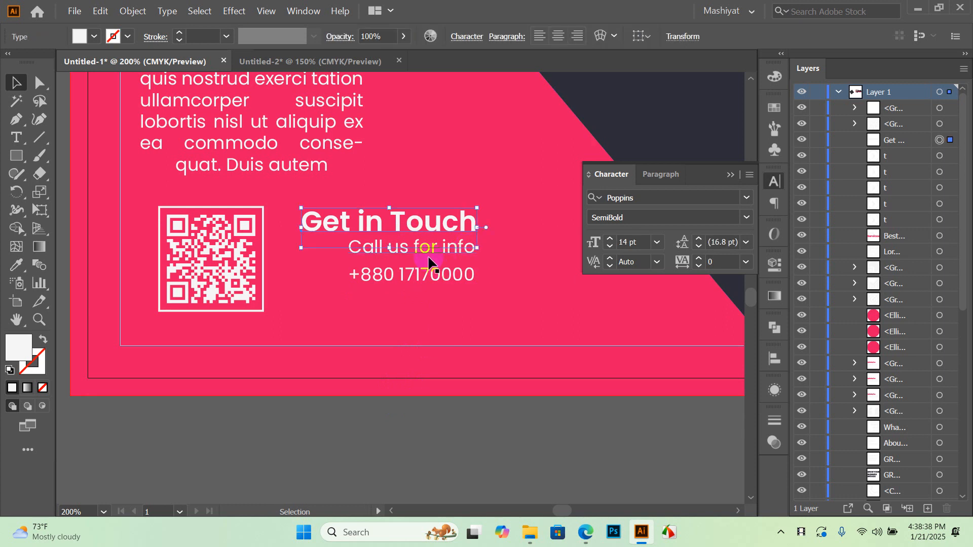
shift+click(427, 275)
drag(426, 258, 427, 260)
click(416, 409)
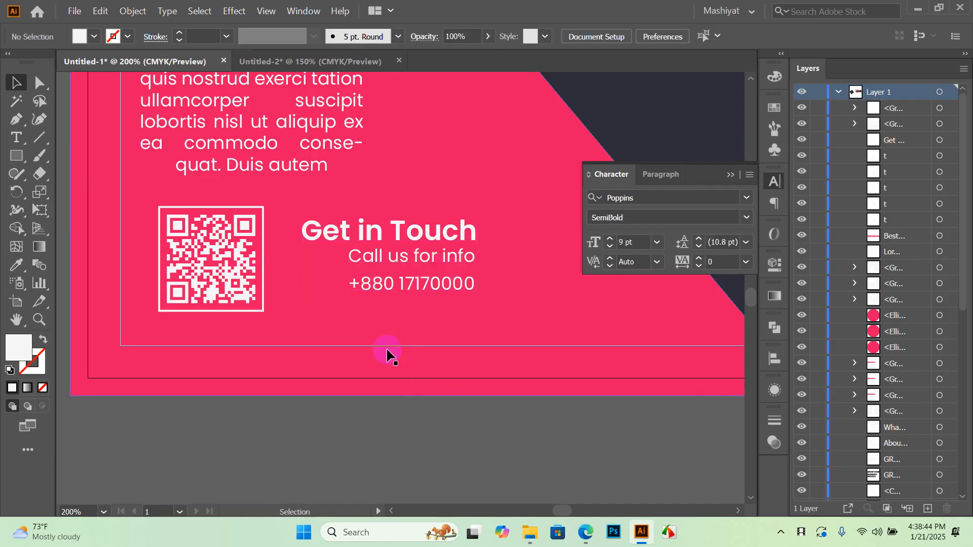
Fit the flyer in view, close Untitled-2 without saving, and minimize Illustrator
scroll(340, 290, down, 1)
key(super)
key(super)
scroll(322, 274, down, 3)
drag(408, 278, 351, 261)
scroll(234, 346, up, 1)
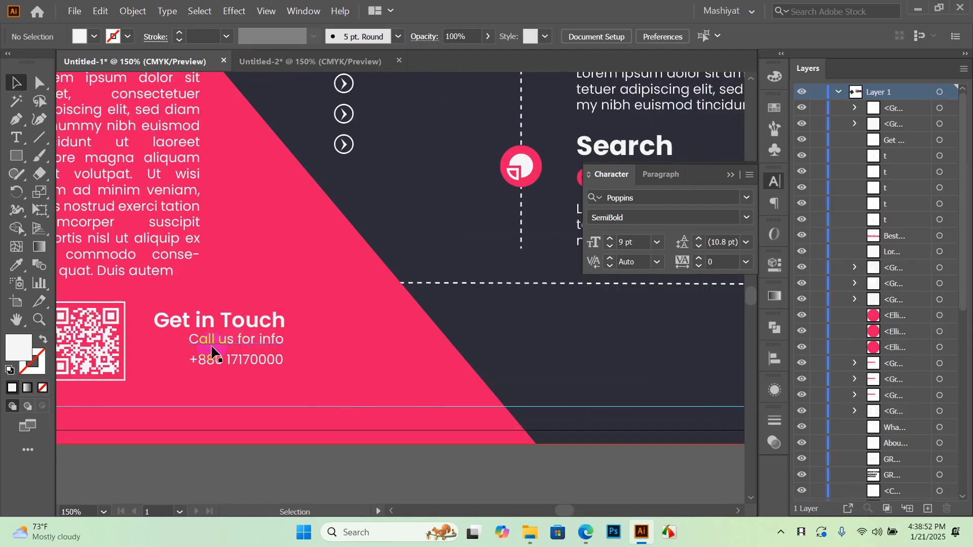
key(ctrl+0)
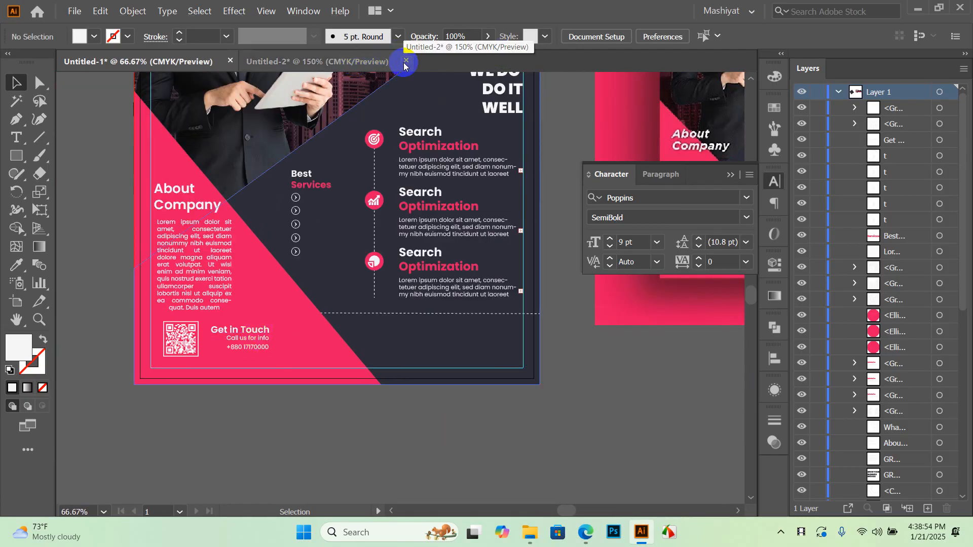
click(399, 61)
click(560, 283)
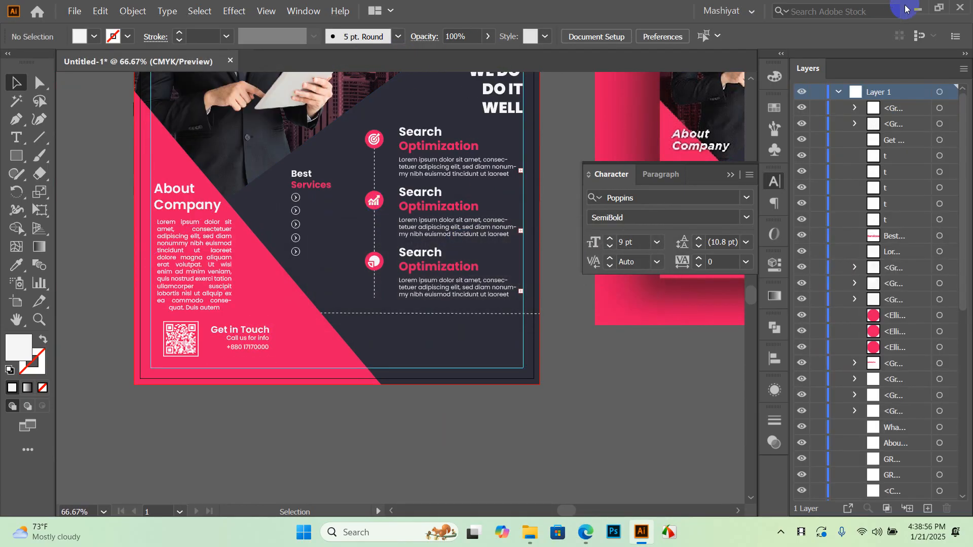
click(914, 11)
Browse to Corporate Flyer Resources › Icons › Contact and pick 002-placeholder for Illustrator
click(315, 217)
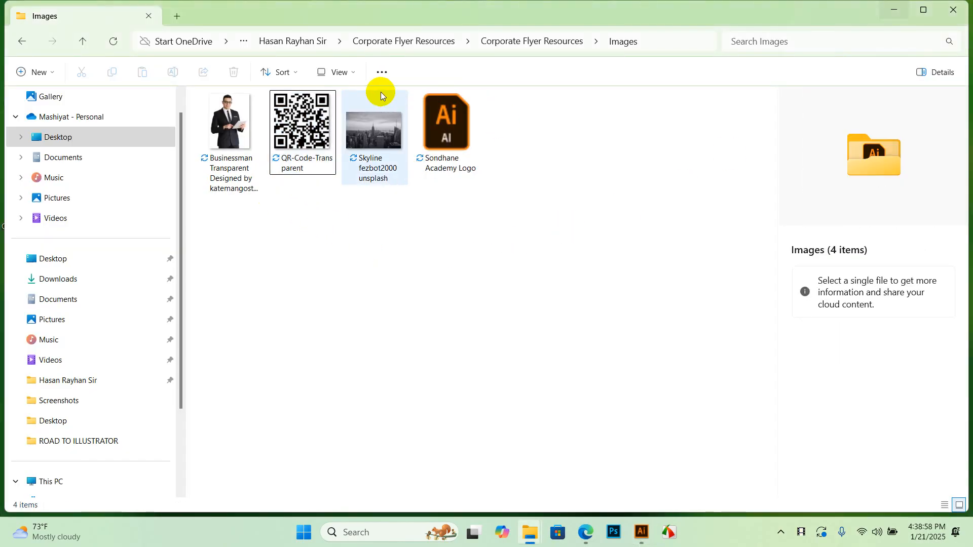
click(502, 43)
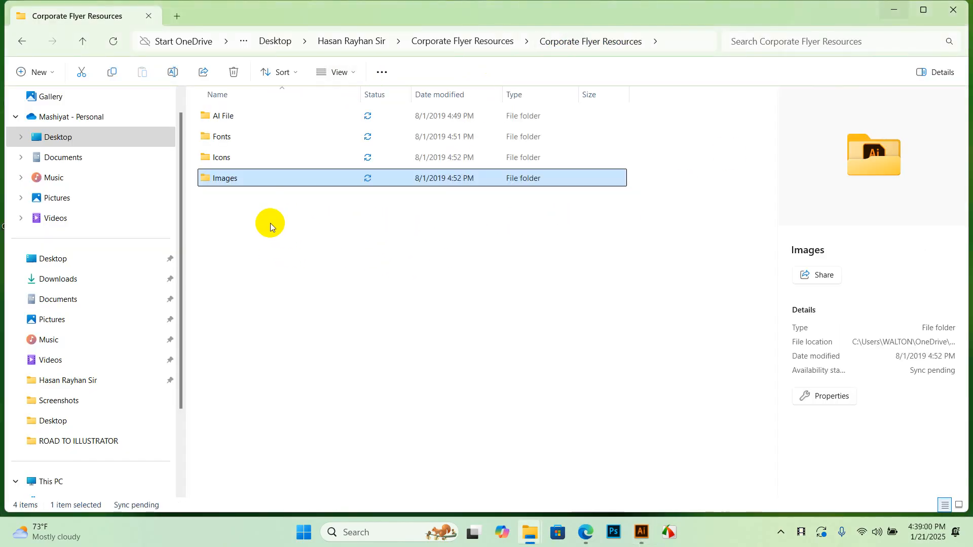
double_click(238, 160)
click(253, 121)
double_click(252, 121)
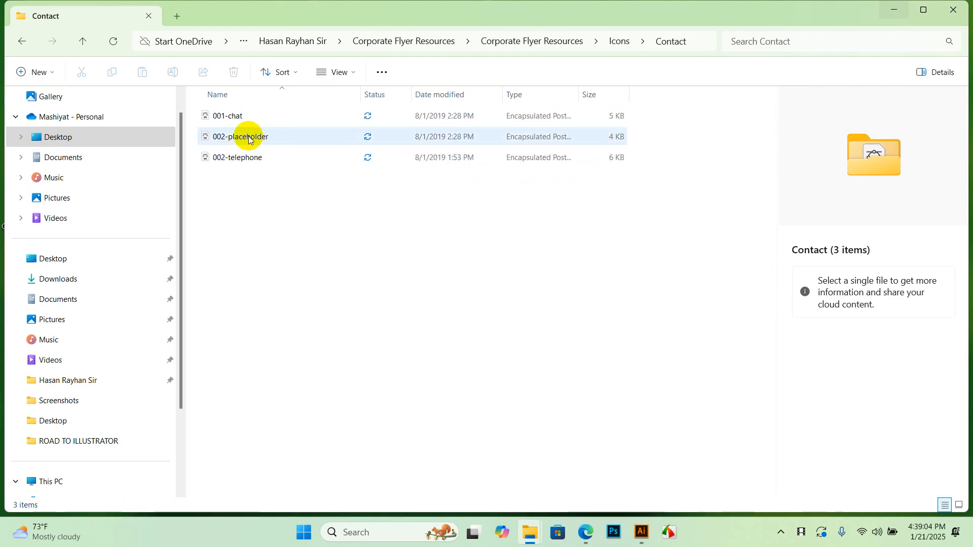
click(248, 138)
key(alt+Tab)
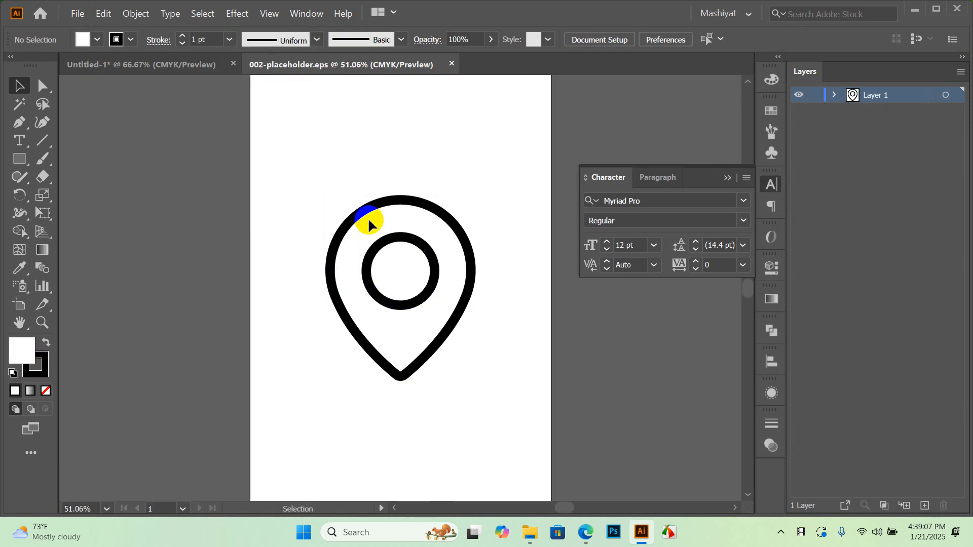
Move the pin icon aside, ungroup it and release its clipping mask
drag(369, 217, 182, 219)
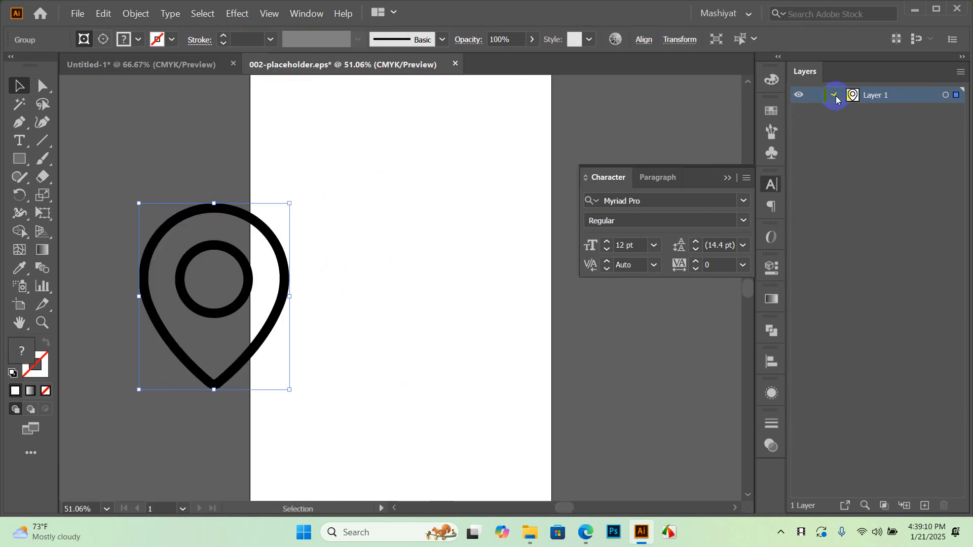
click(851, 112)
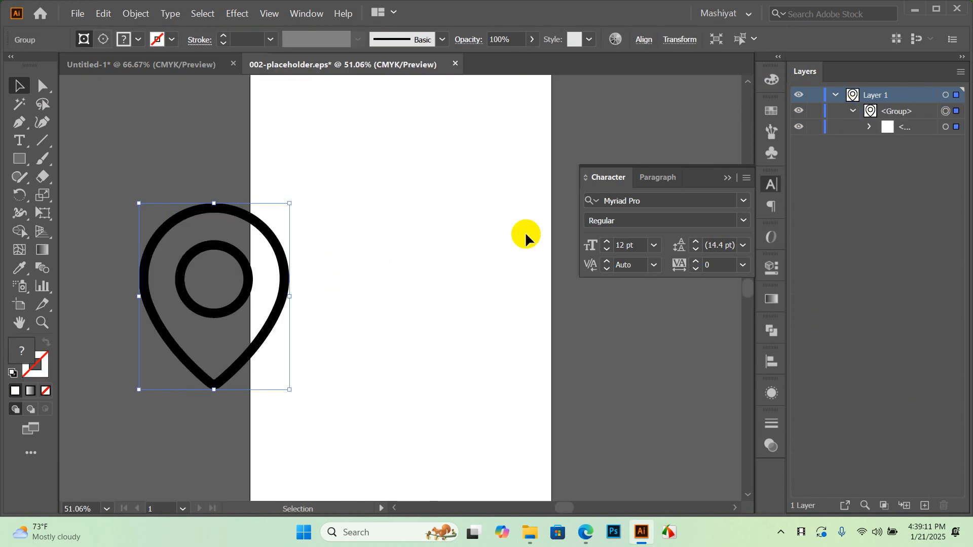
right_click(272, 236)
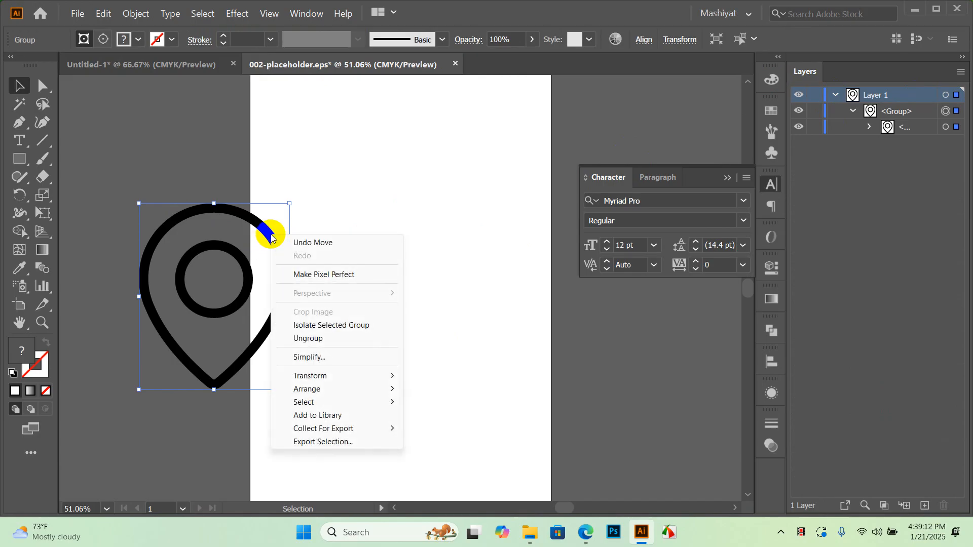
click(332, 339)
click(345, 327)
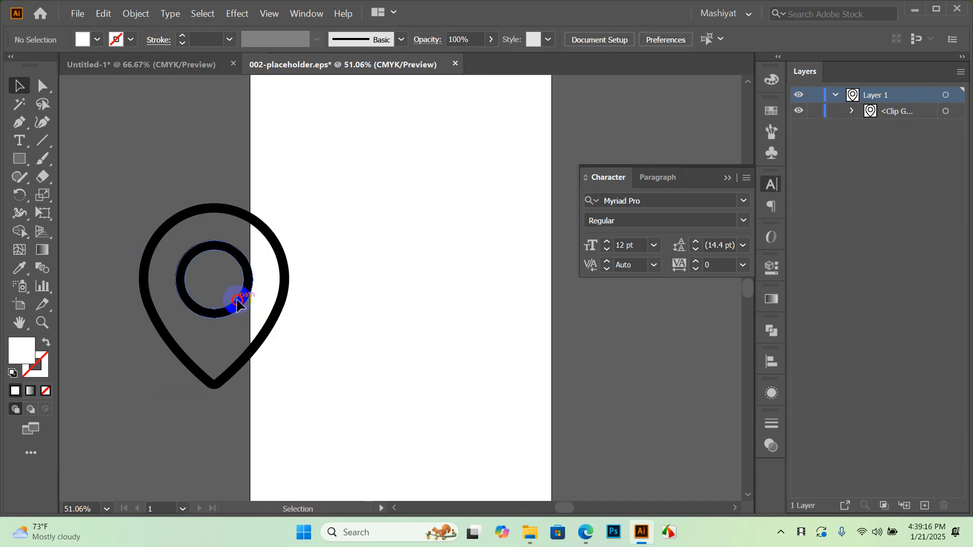
right_click(237, 303)
click(297, 404)
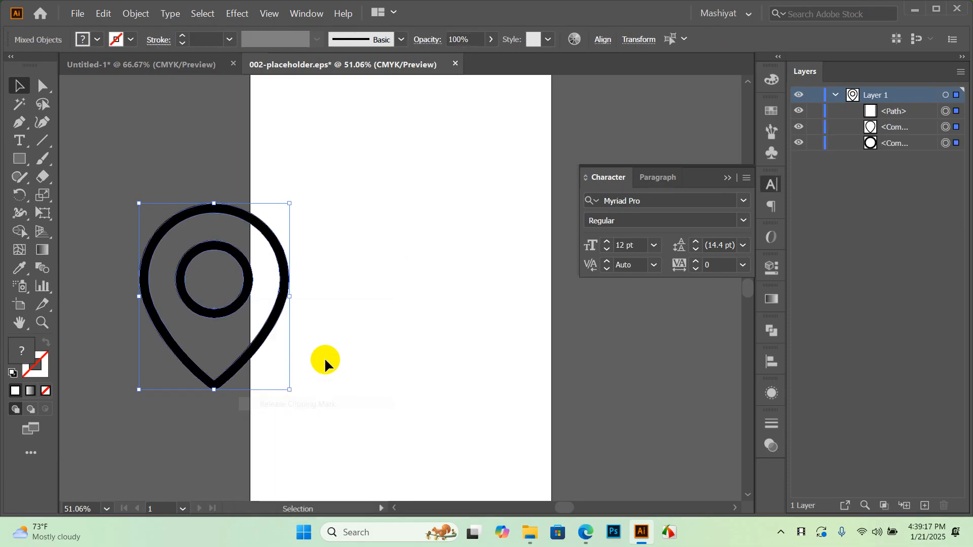
click(374, 312)
Select the pin's two shapes and group them with Ctrl+G
drag(323, 398, 482, 275)
scroll(496, 304, down, 1)
click(522, 387)
key(a)
drag(522, 387, 254, 404)
key(ctrl+g)
key(v)
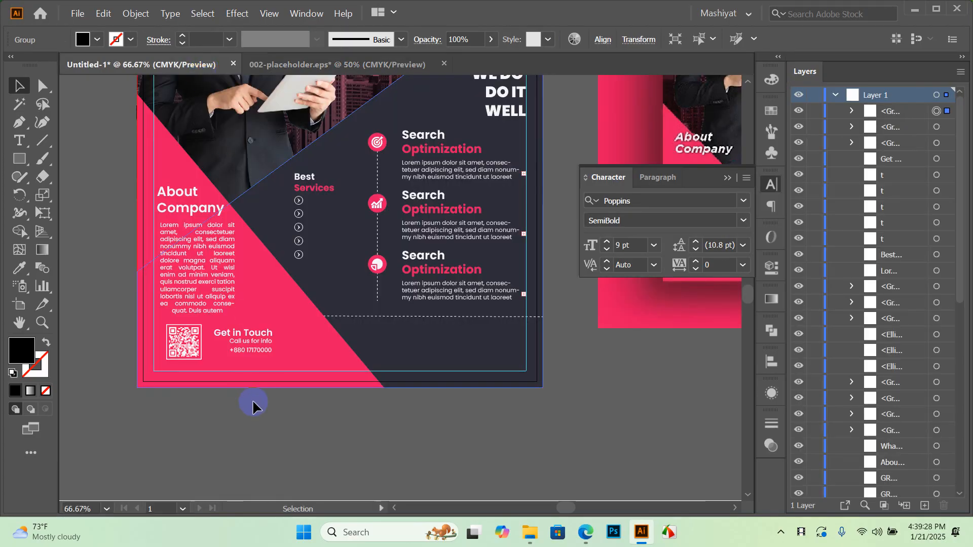
Fill the pin white, move it up onto the flyer and shrink it
click(98, 41)
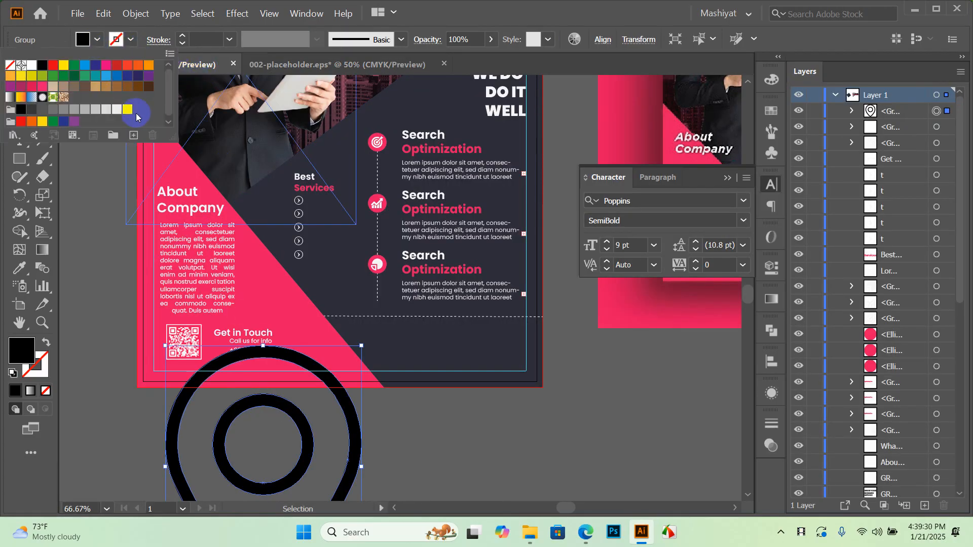
click(128, 110)
click(334, 385)
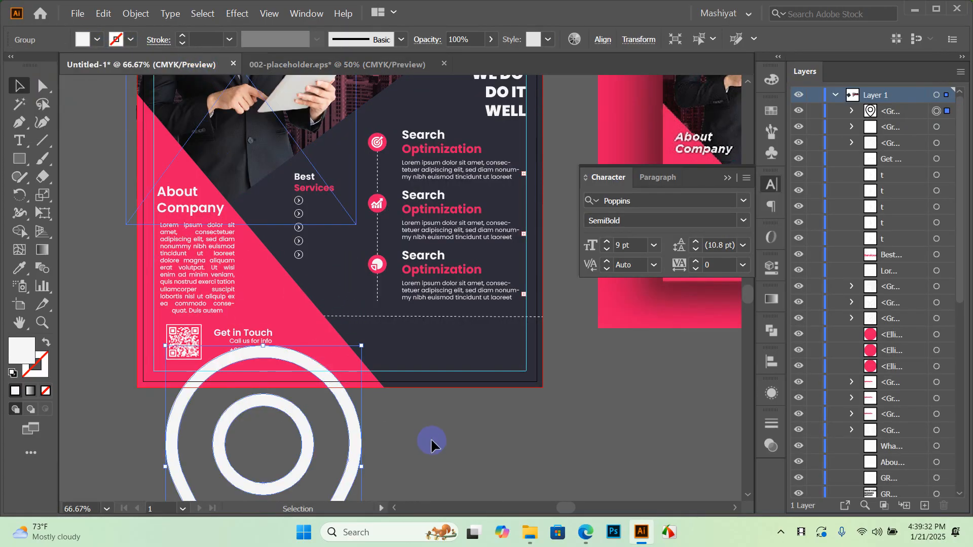
drag(305, 449, 293, 311)
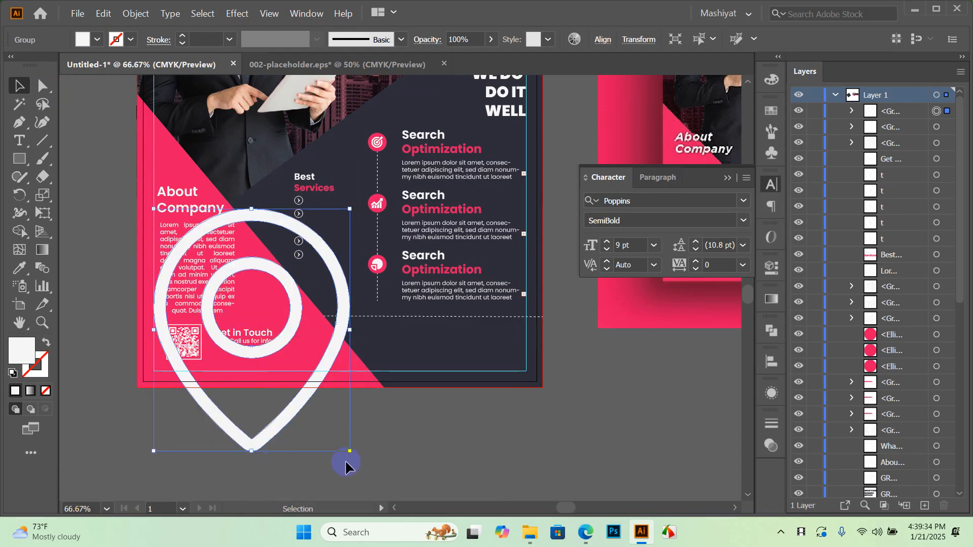
drag(351, 451, 197, 244)
Shrink the pin and move it beside the Call us for info and phone lines
scroll(196, 244, up, 3)
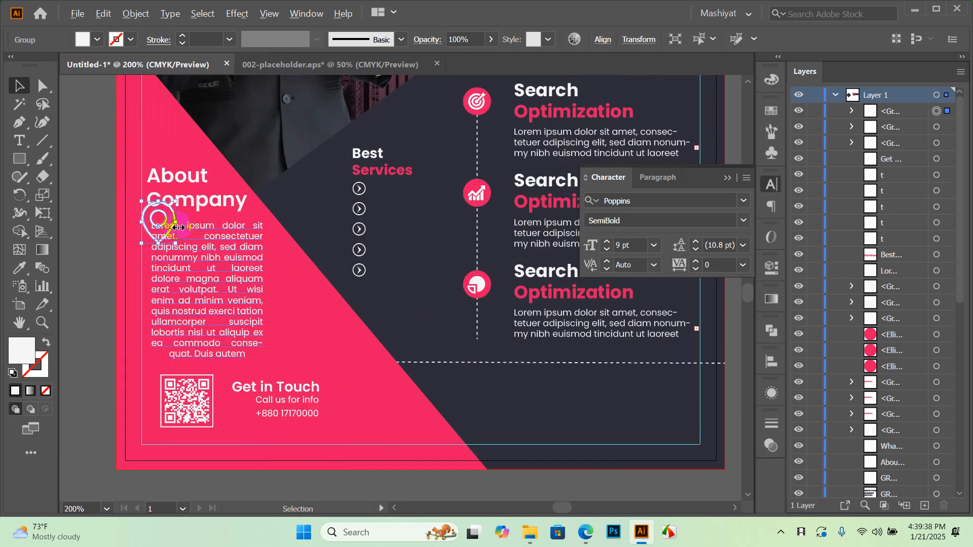
drag(221, 190, 326, 447)
scroll(326, 447, down, 5)
drag(289, 223, 344, 328)
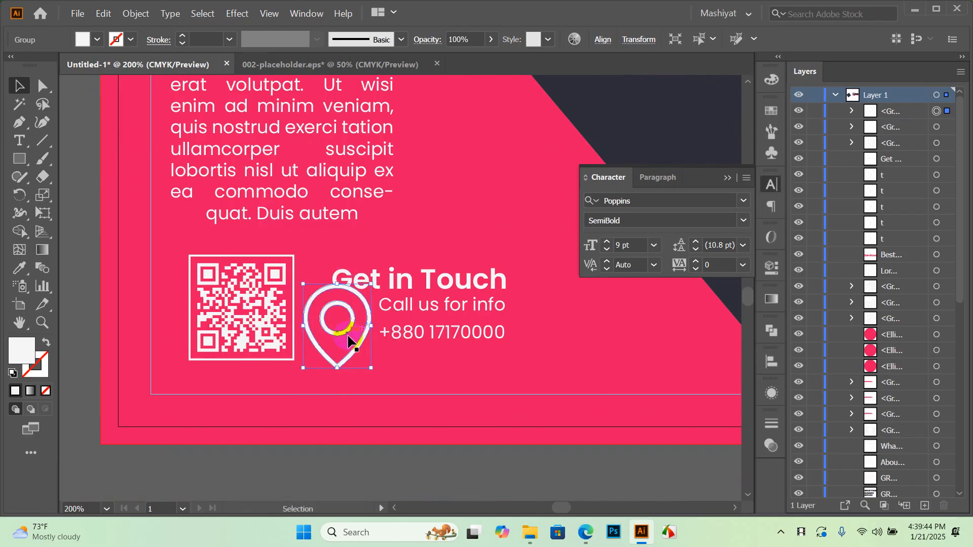
scroll(336, 347, up, 1)
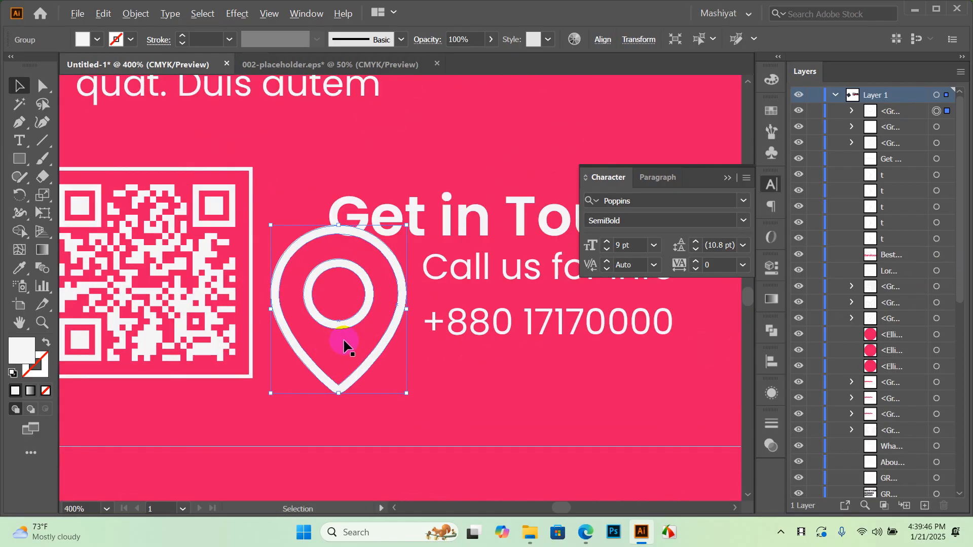
drag(337, 397, 366, 293)
alt+scroll(260, 299, down, 2)
click(369, 432)
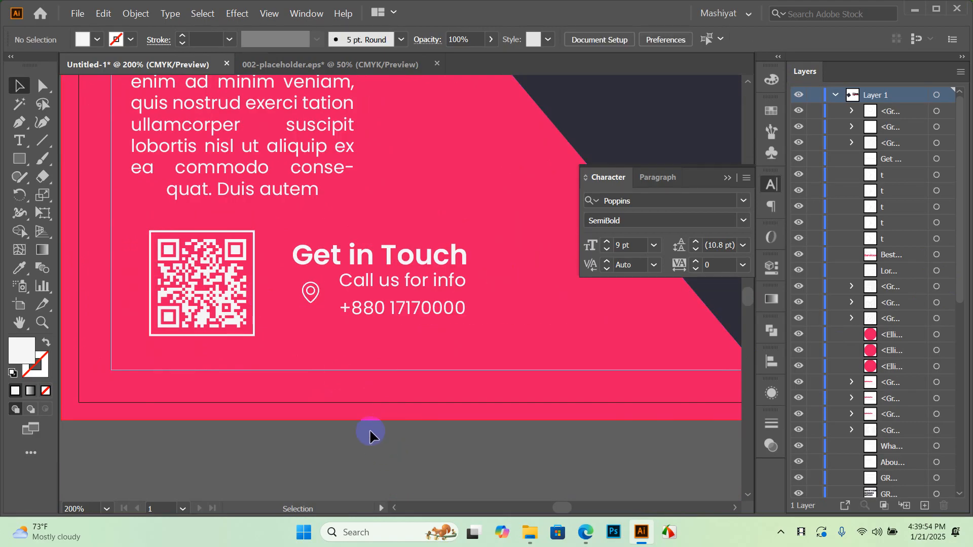
Make the pin slightly smaller, then pan to view the whole flyer
alt+scroll(322, 335, down, 1)
alt+scroll(317, 317, up, 3)
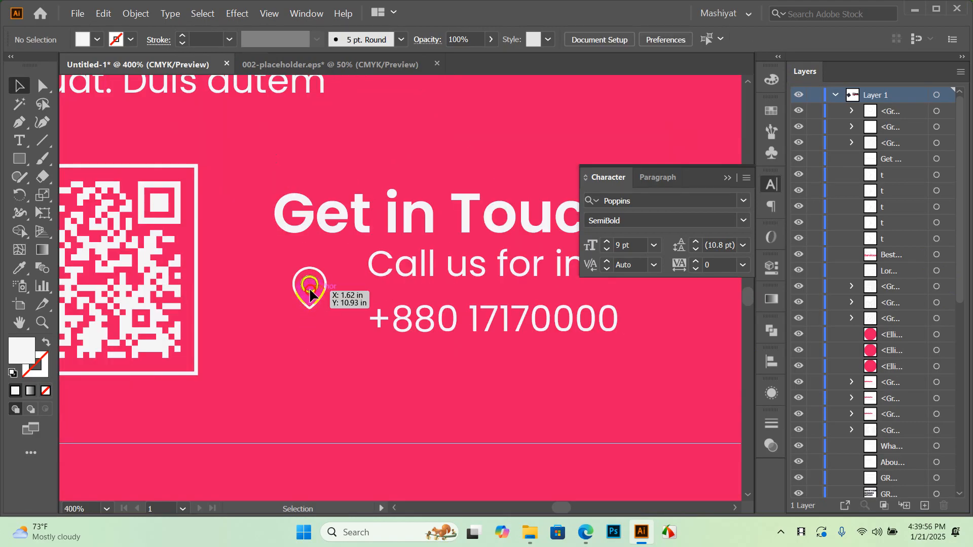
click(310, 295)
drag(327, 310, 335, 320)
alt+scroll(335, 324, down, 1)
alt+scroll(324, 330, down, 1)
click(473, 449)
drag(473, 450, 428, 426)
alt+scroll(282, 413, down, 2)
alt+scroll(403, 396, down, 1)
drag(666, 394, 499, 404)
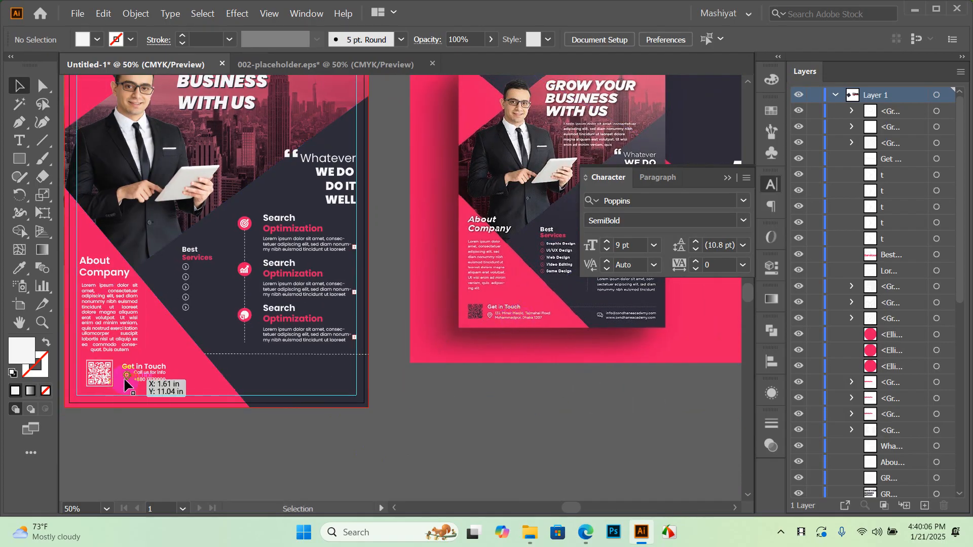
Drag the Call us for info text from the flyer's top right down into the footer's right side
alt+scroll(93, 393, up, 1)
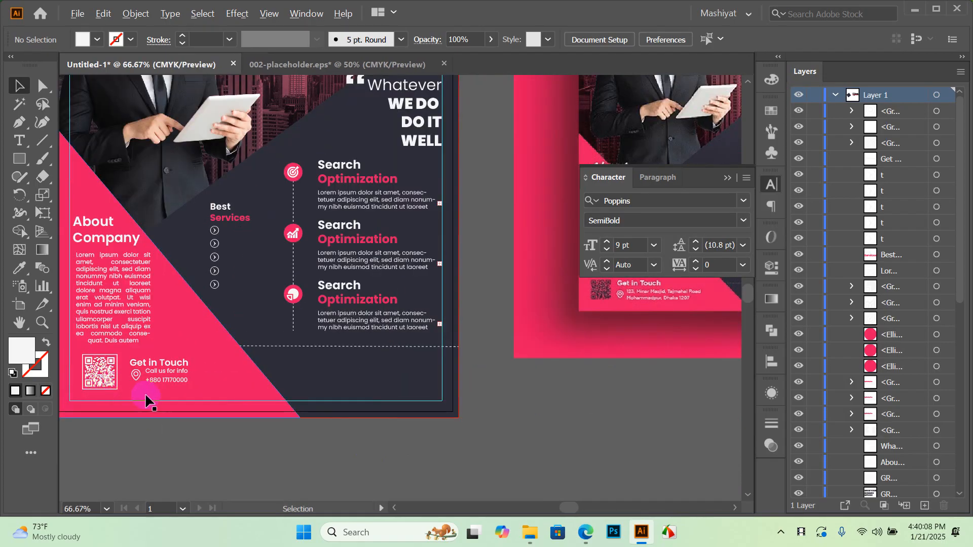
alt+scroll(145, 402, down, 1)
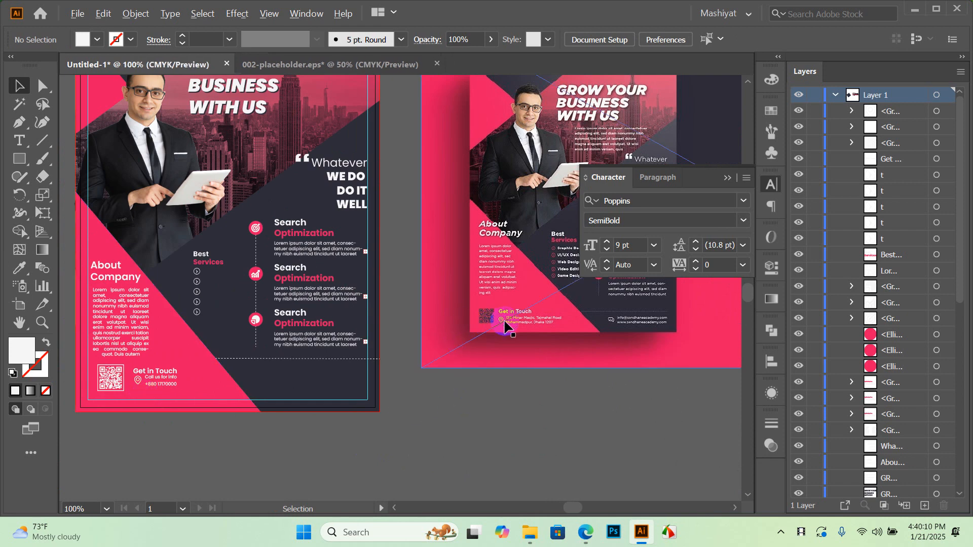
alt+scroll(505, 326, up, 1)
alt+scroll(440, 326, down, 1)
alt+scroll(440, 326, up, 1)
alt+scroll(619, 319, up, 1)
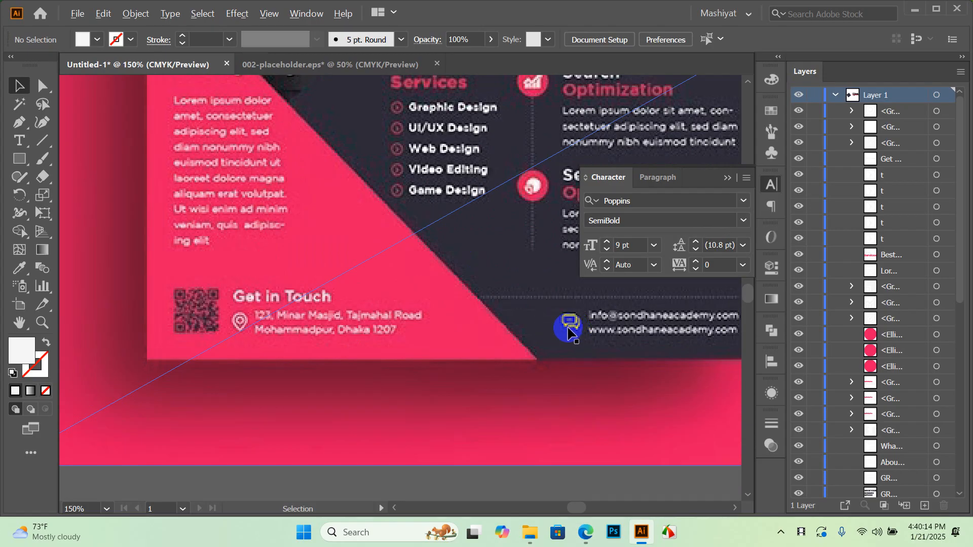
alt+scroll(571, 334, down, 1)
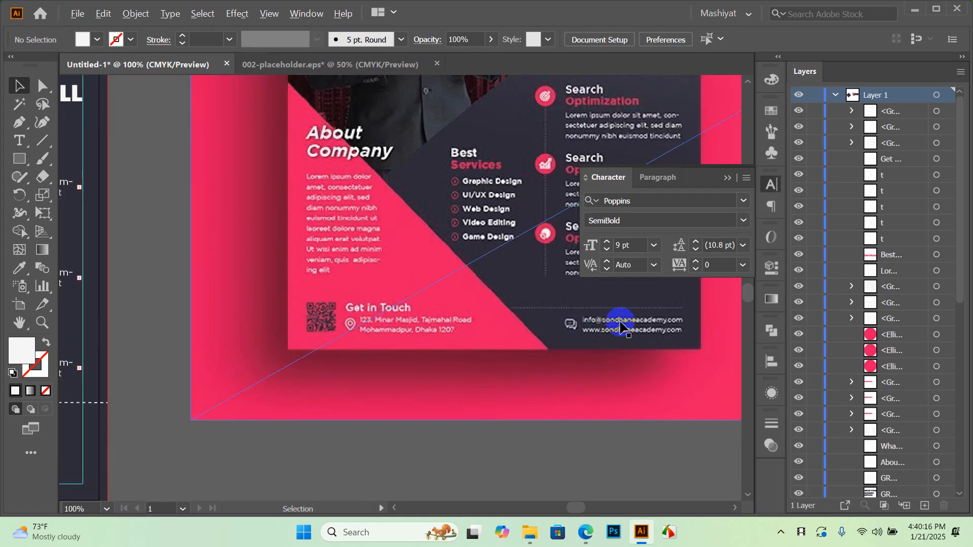
alt+scroll(631, 324, down, 2)
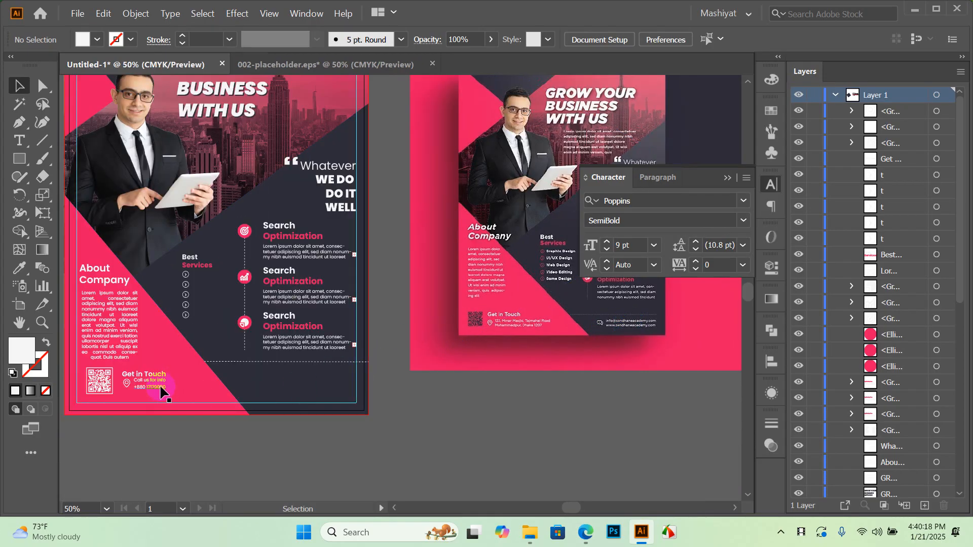
alt+scroll(163, 390, up, 1)
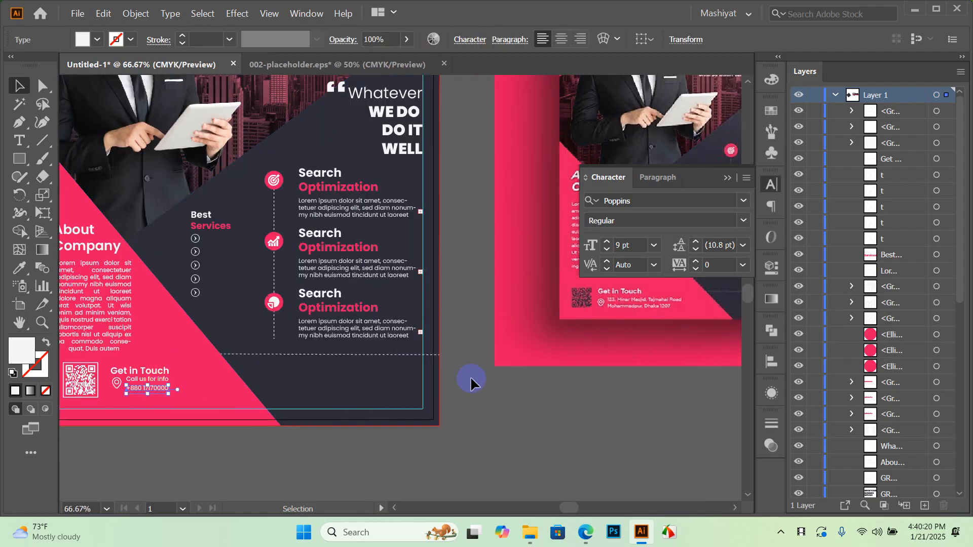
drag(458, 217, 431, 333)
scroll(397, 223, up, 1)
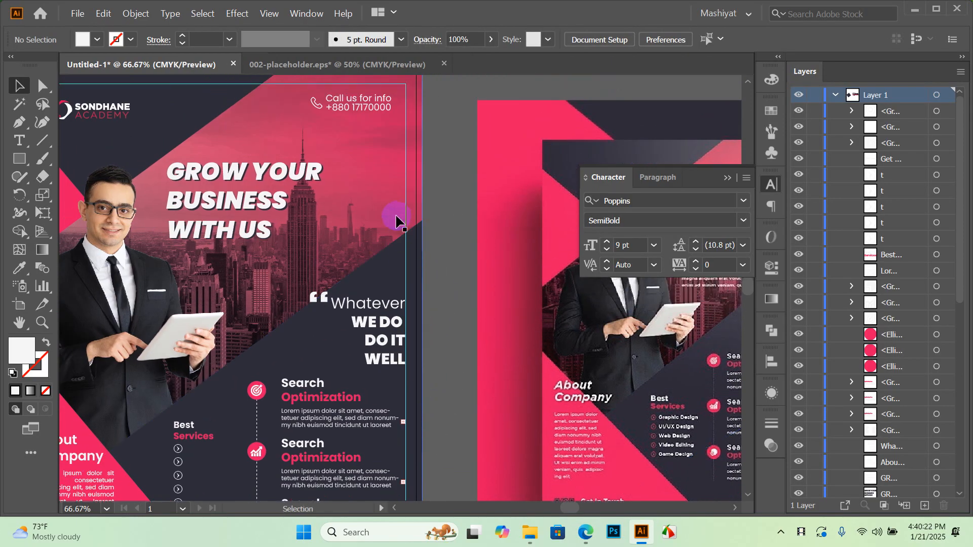
click(356, 108)
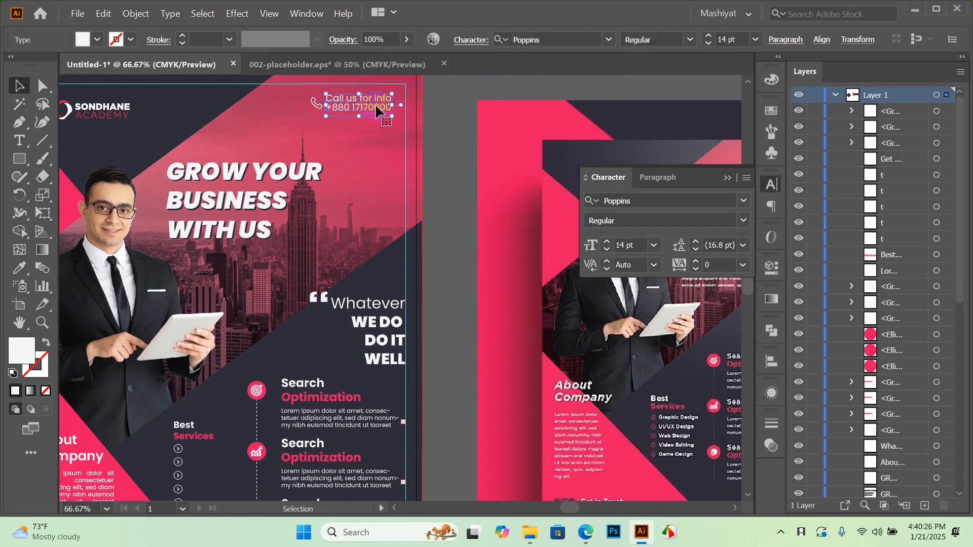
drag(378, 112, 387, 315)
drag(589, 364, 512, 402)
Open 001-chat.eps from the Contact folder and shift its icon group left
click(915, 9)
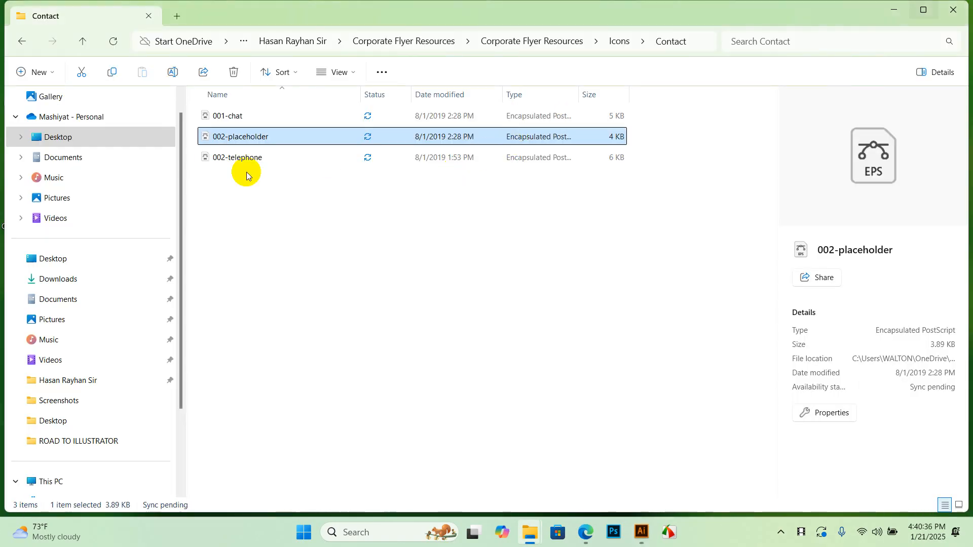
click(238, 116)
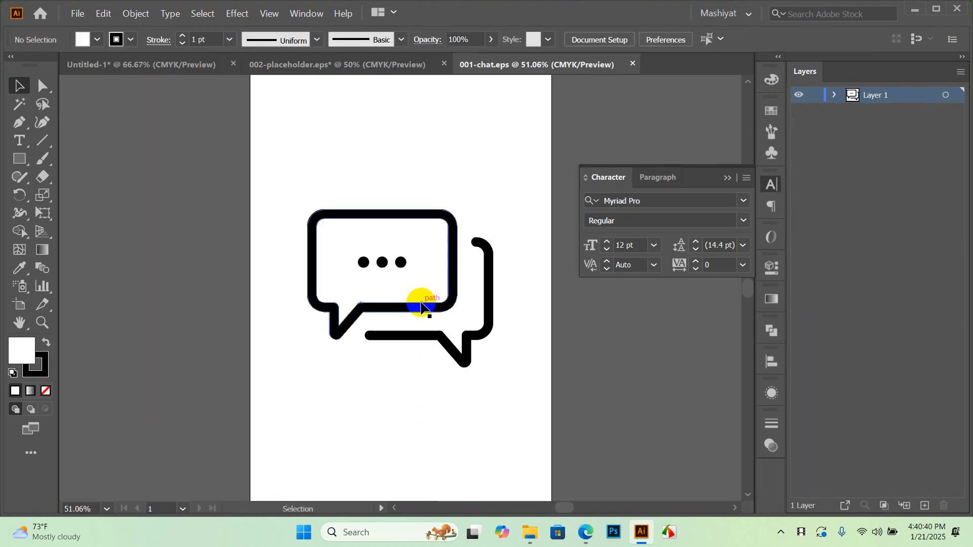
drag(420, 304, 234, 271)
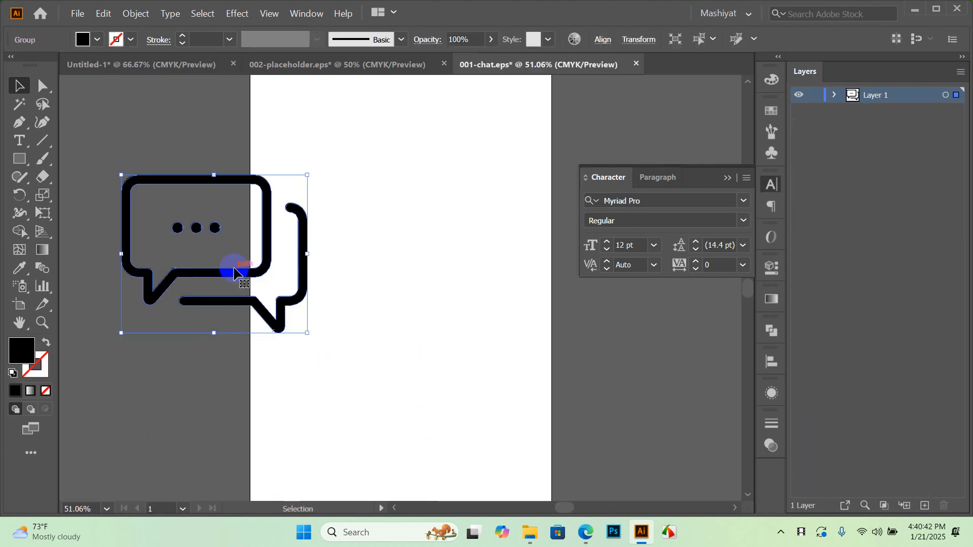
Bring the chat icon into the flyer and fill it white
click(88, 48)
click(88, 49)
click(188, 201)
drag(186, 185, 354, 393)
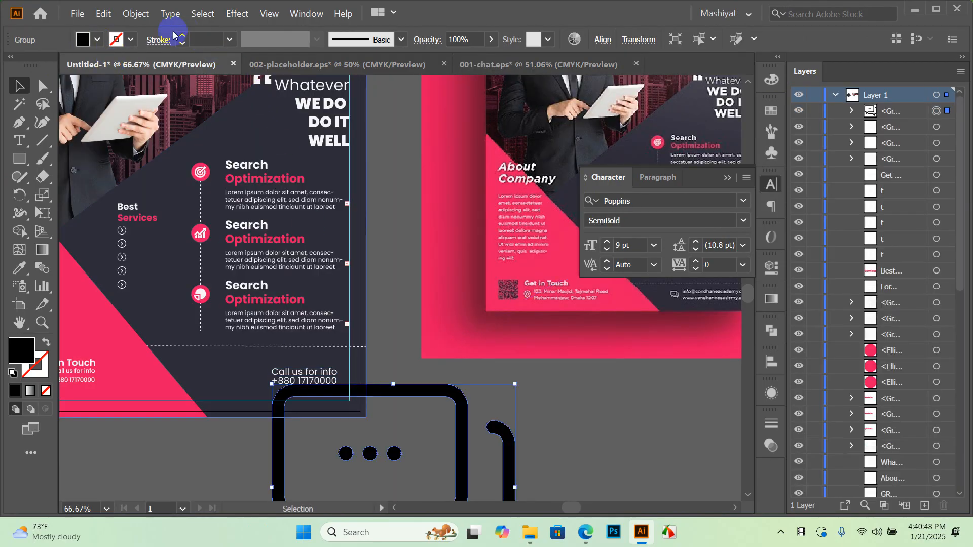
click(102, 40)
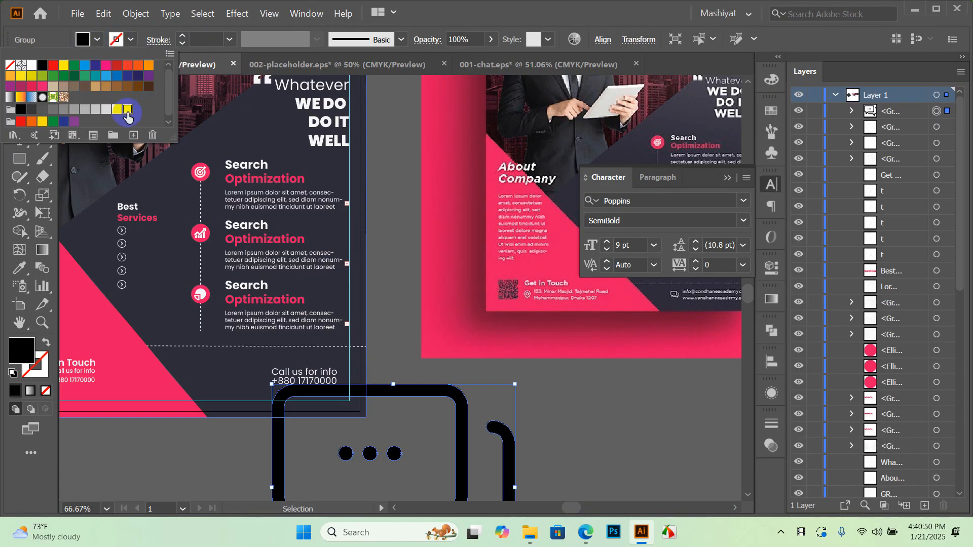
click(126, 110)
Scale the chat icon down and place it beside the footer's Call us for info text
scroll(510, 355, down, 1)
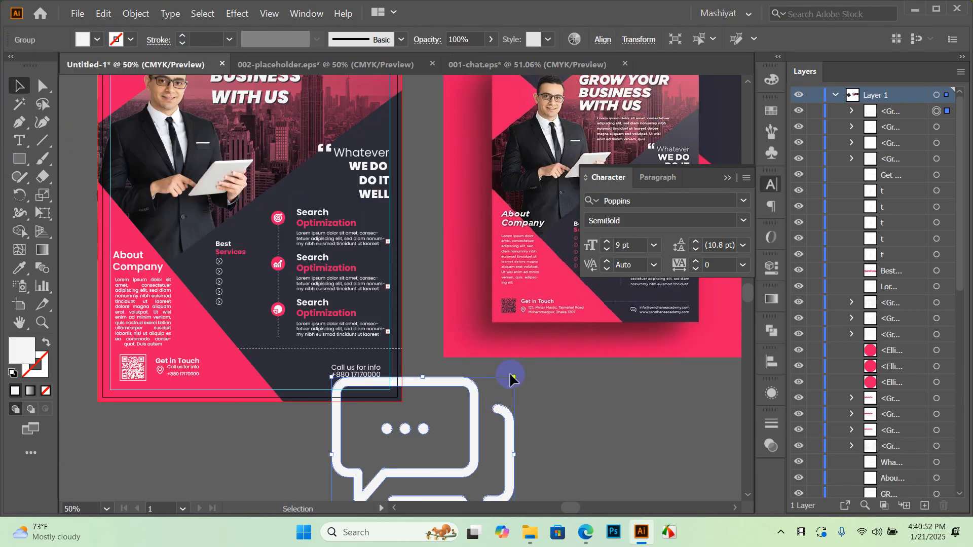
scroll(510, 378, down, 3)
scroll(510, 377, left, 1)
drag(538, 438, 298, 253)
scroll(375, 299, up, 2)
scroll(375, 299, up, 1)
mouse_move(314, 292)
mouse_down()
mouse_move(294, 261)
mouse_move(326, 288)
mouse_move(321, 278)
mouse_up()
scroll(282, 257, up, 2)
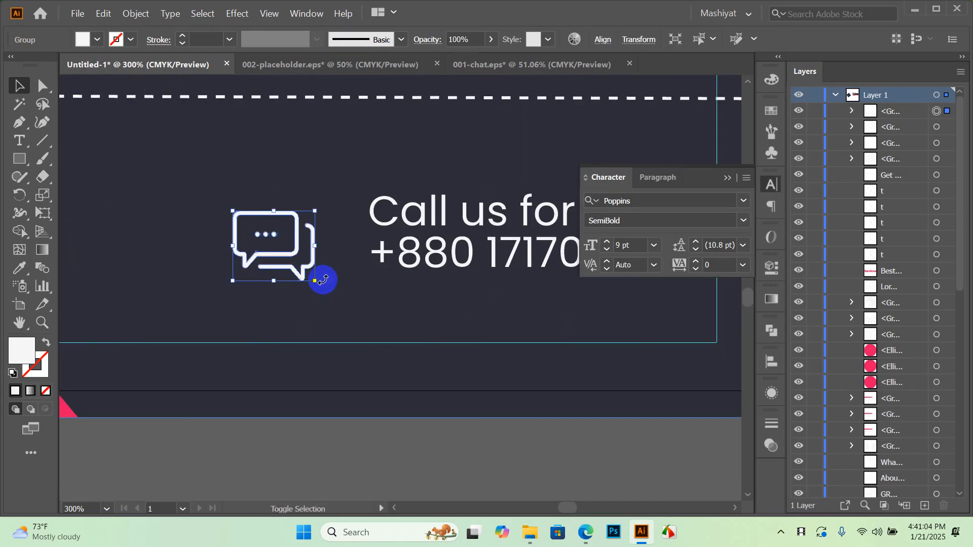
drag(295, 247, 297, 243)
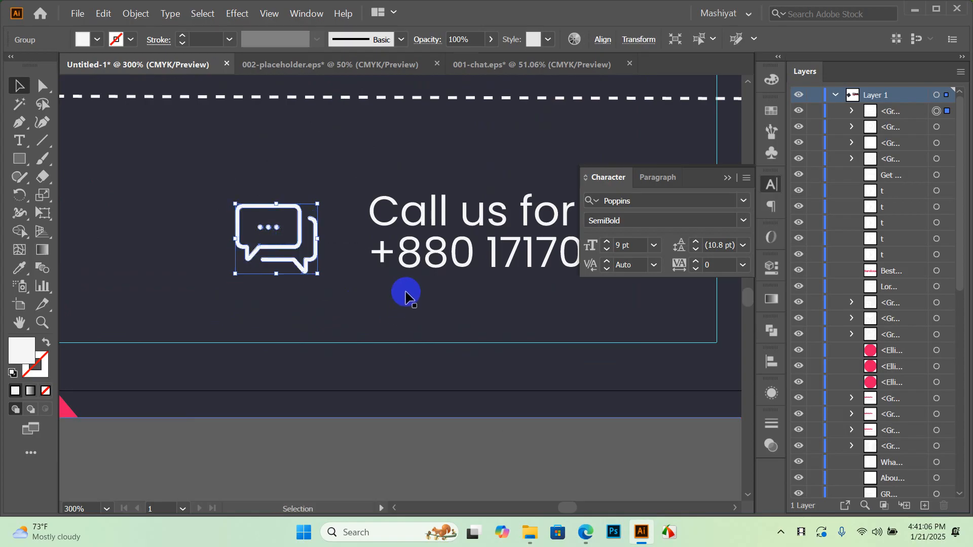
Nudge the chat icon up slightly, then deselect it
key(Up)
key(Up)
key(Up)
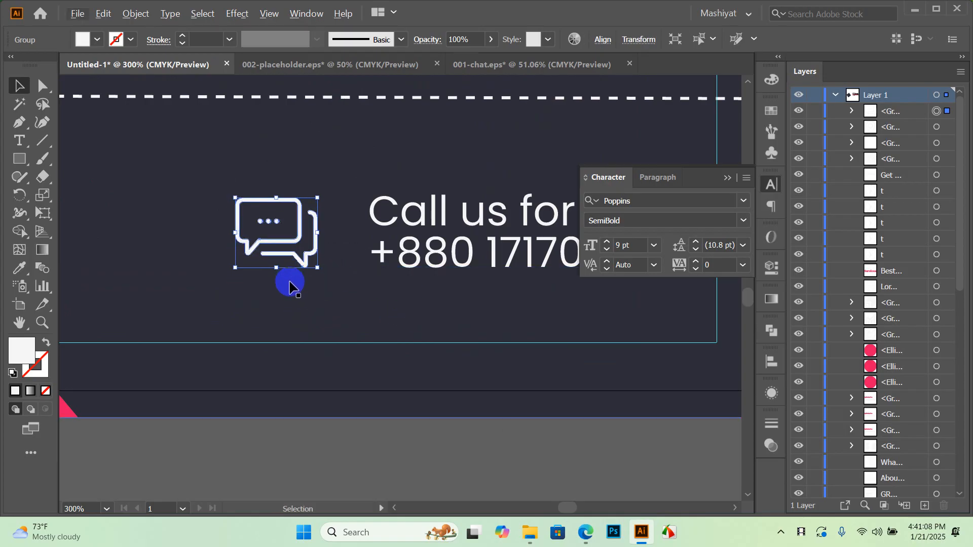
scroll(328, 299, down, 4)
click(413, 393)
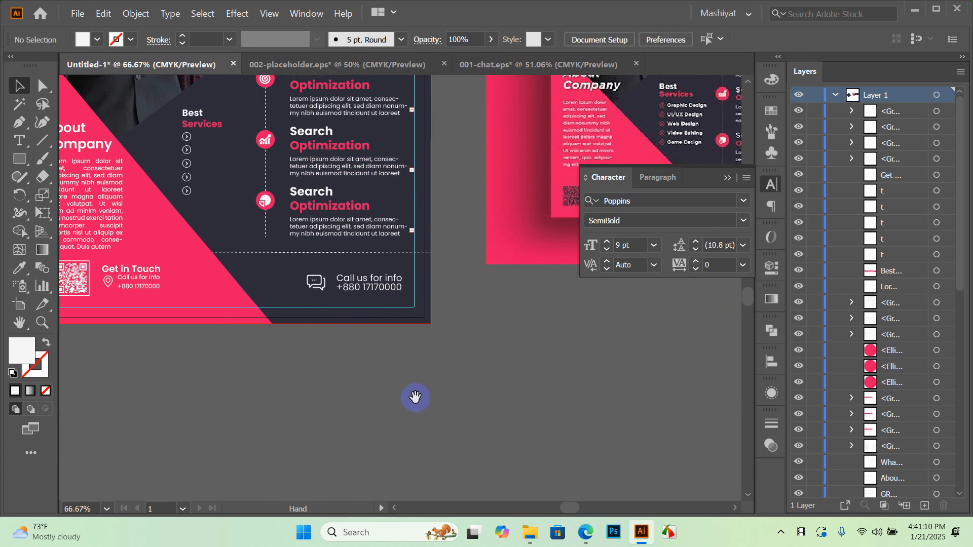
Delete the colour swatches and sample banner beside the flyer, then fit the artboard in the window
drag(495, 303, 516, 384)
scroll(502, 362, down, 2)
drag(467, 358, 374, 365)
scroll(489, 311, up, 1)
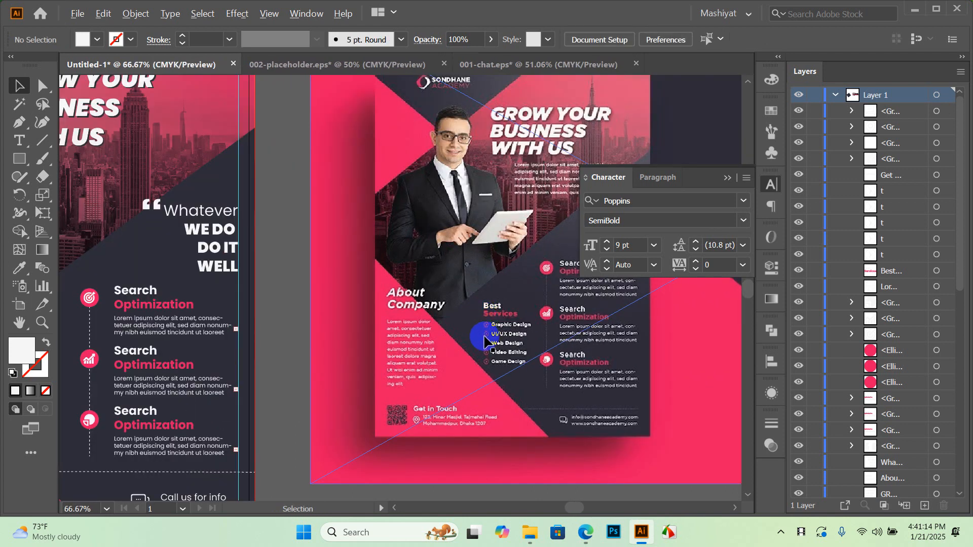
scroll(487, 307, down, 1)
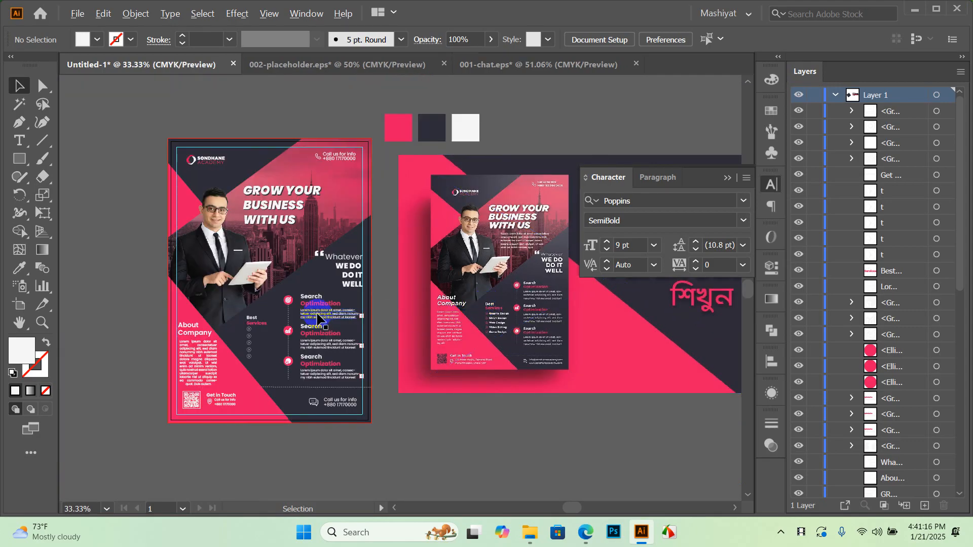
drag(440, 252, 390, 252)
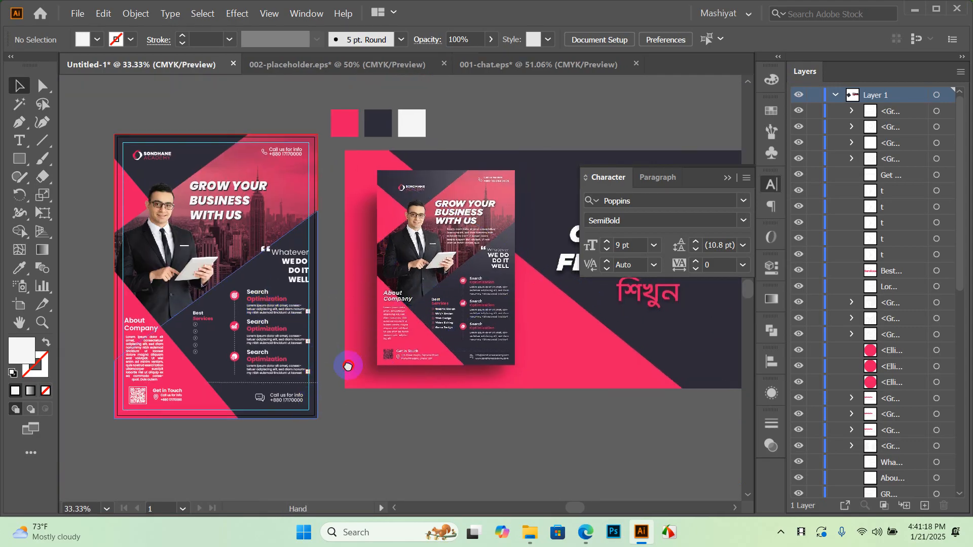
drag(347, 366, 319, 368)
scroll(358, 294, down, 1)
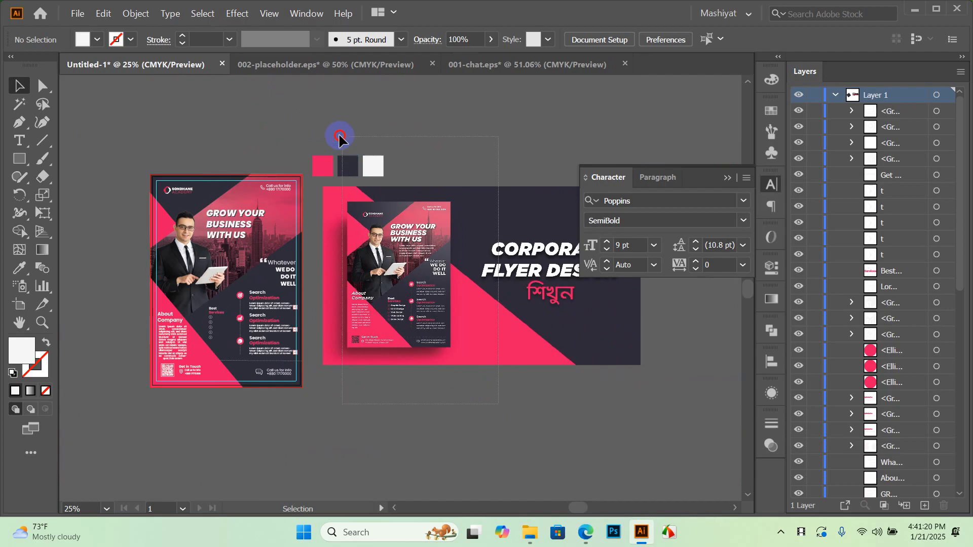
drag(308, 117, 308, 116)
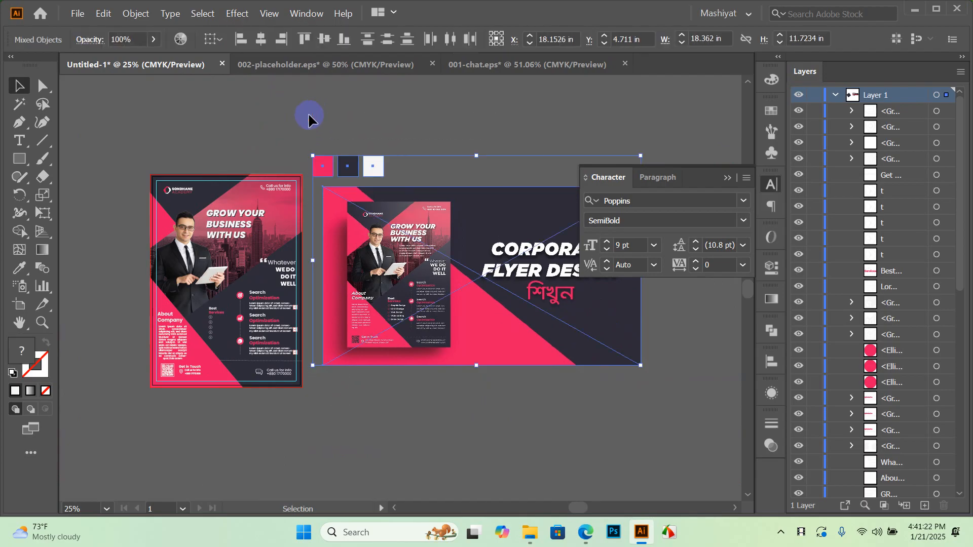
key(Delete)
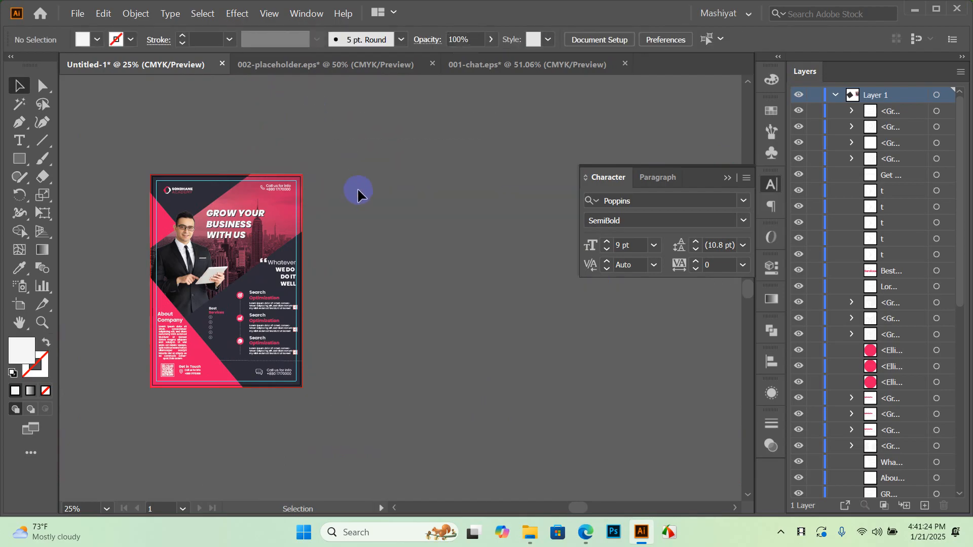
key(ctrl+0)
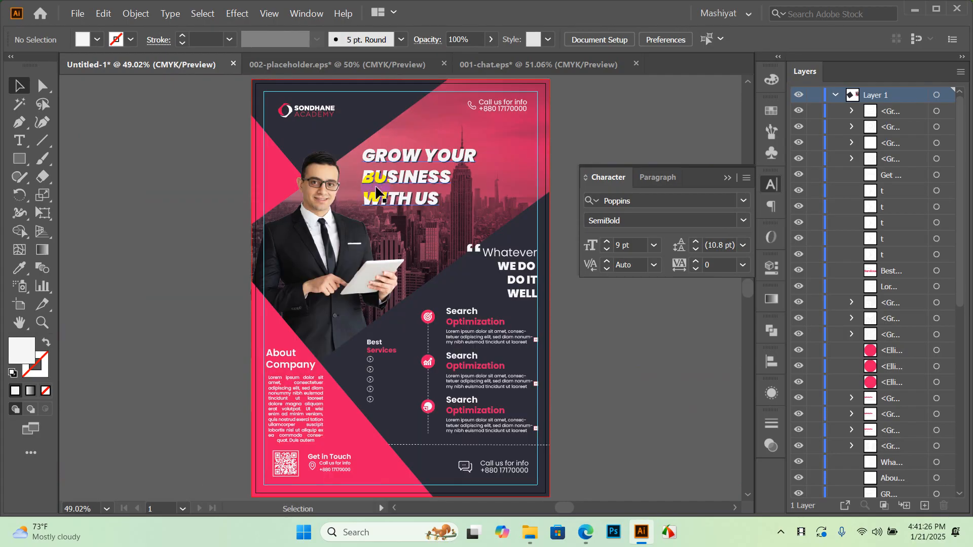
Delete the stray dark square and fit the artboard in the window again
scroll(187, 207, down, 6)
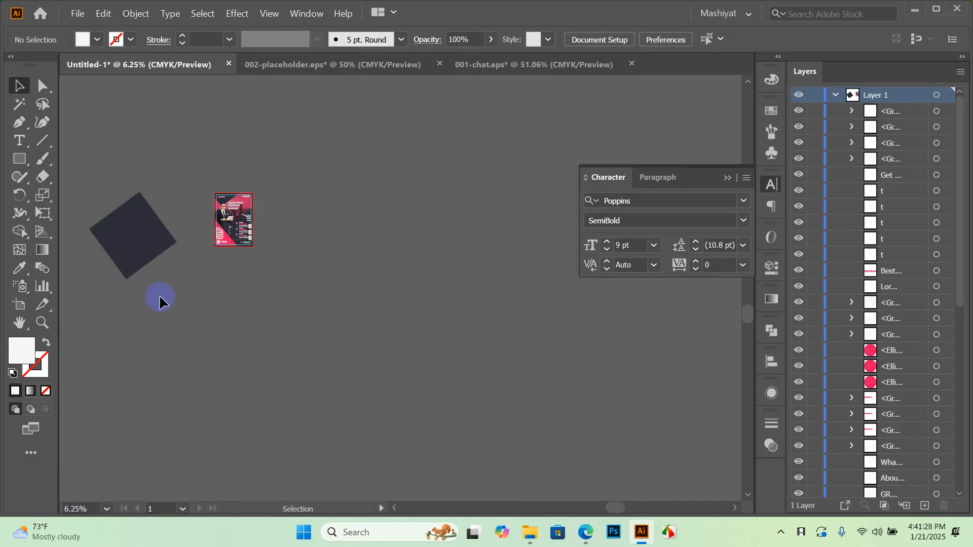
click(98, 213)
key(Delete)
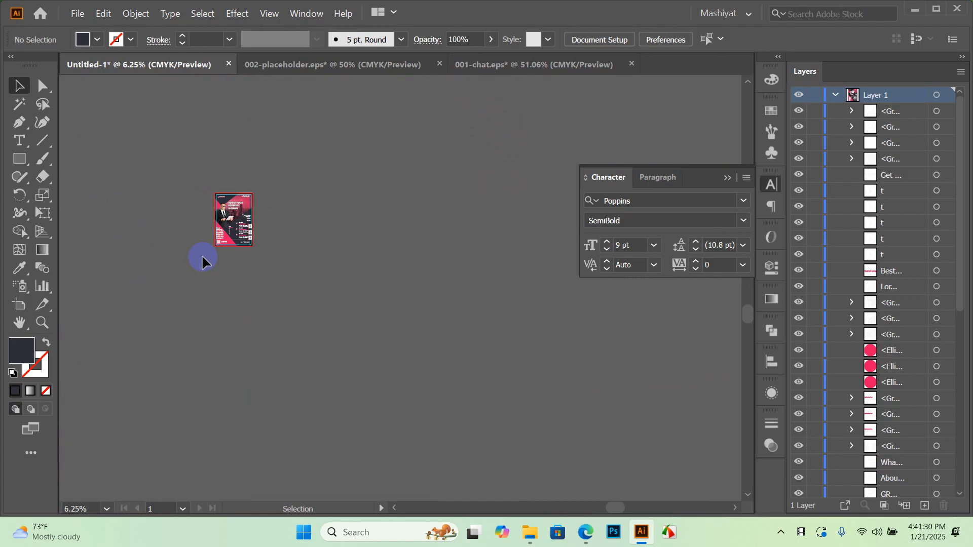
key(ctrl+0)
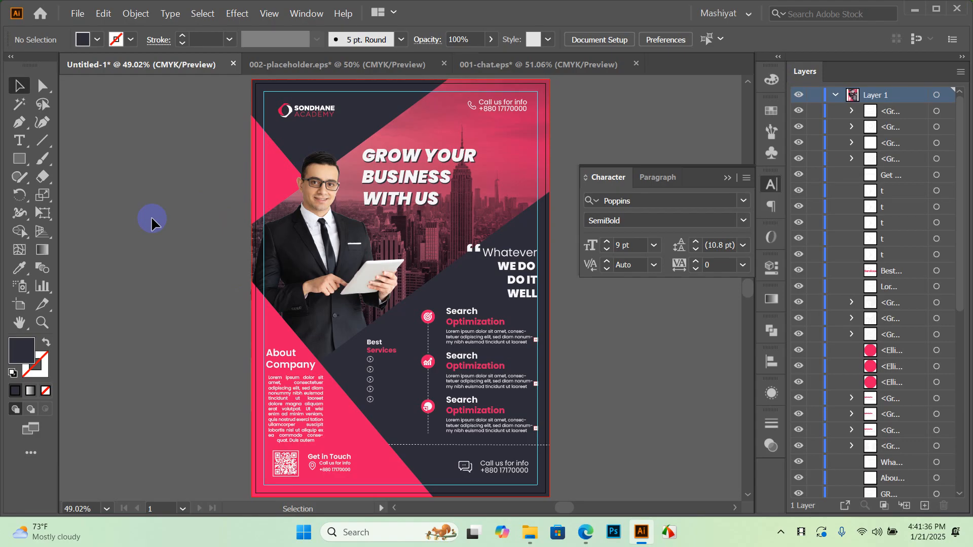
Save the flyer as Flyer Design.ai in the Desktop course folder, accepting Illustrator 2020 options
key(ctrl+s)
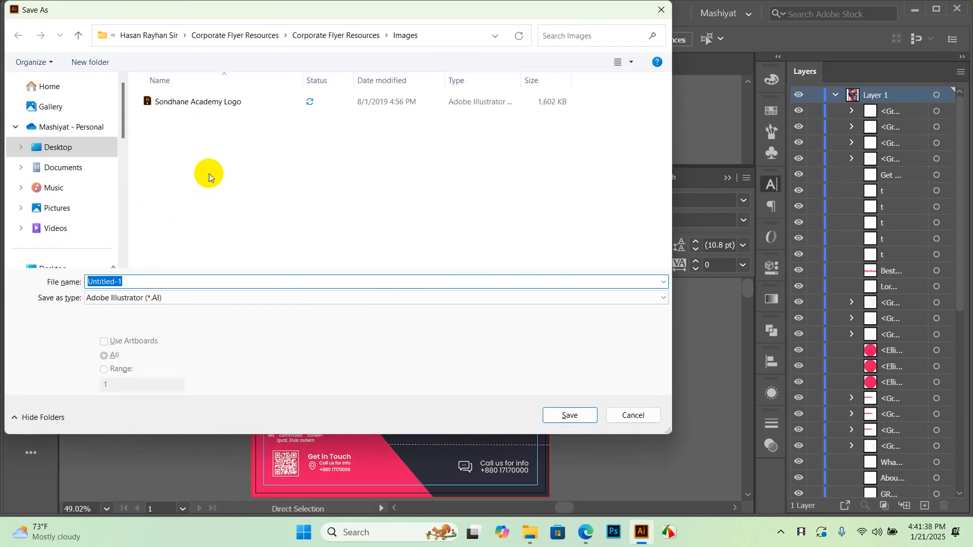
scroll(78, 152, down, 5)
scroll(78, 184, up, 2)
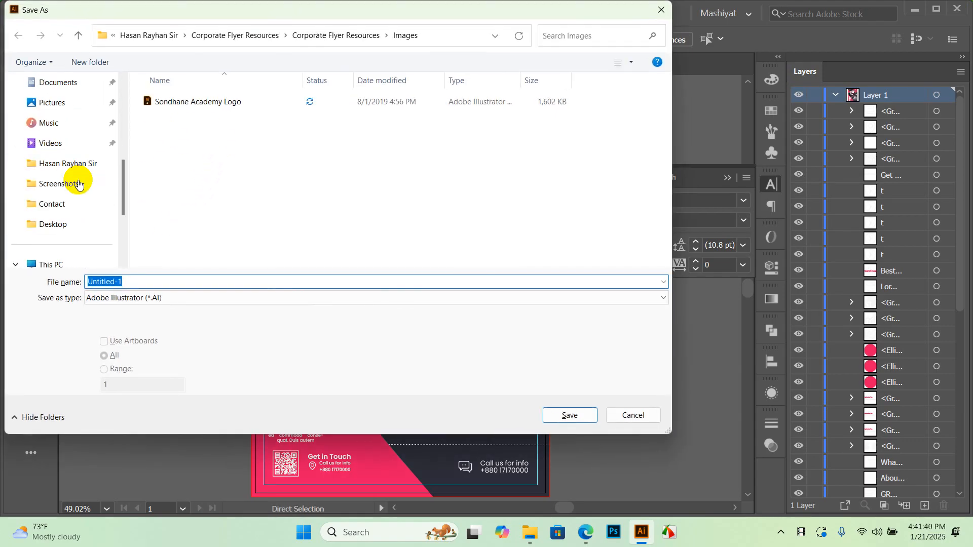
click(76, 164)
click(137, 280)
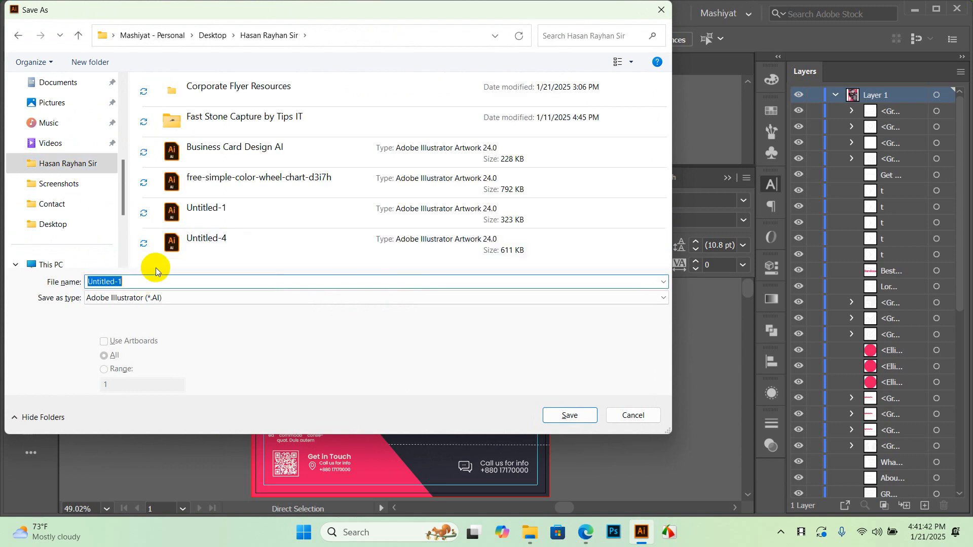
text(Flyer Design)
click(573, 414)
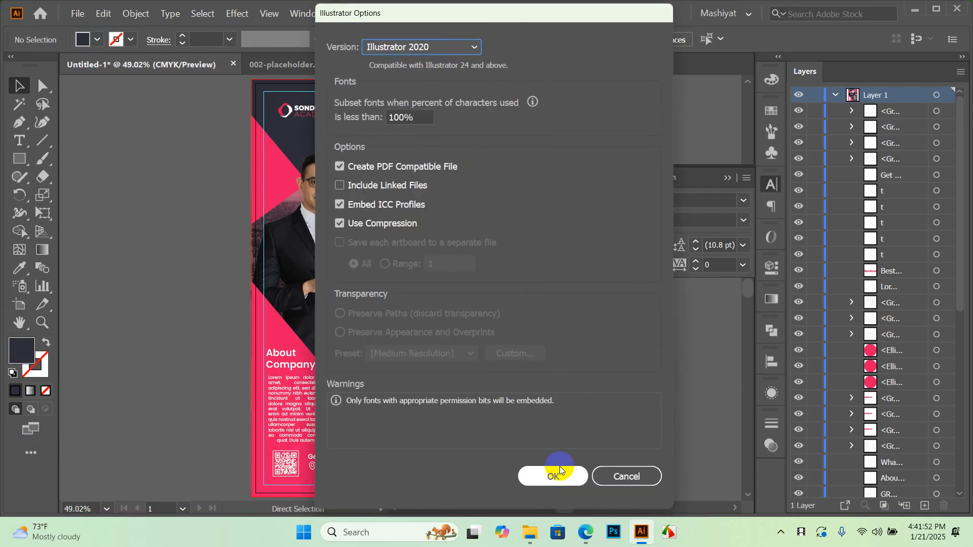
click(558, 475)
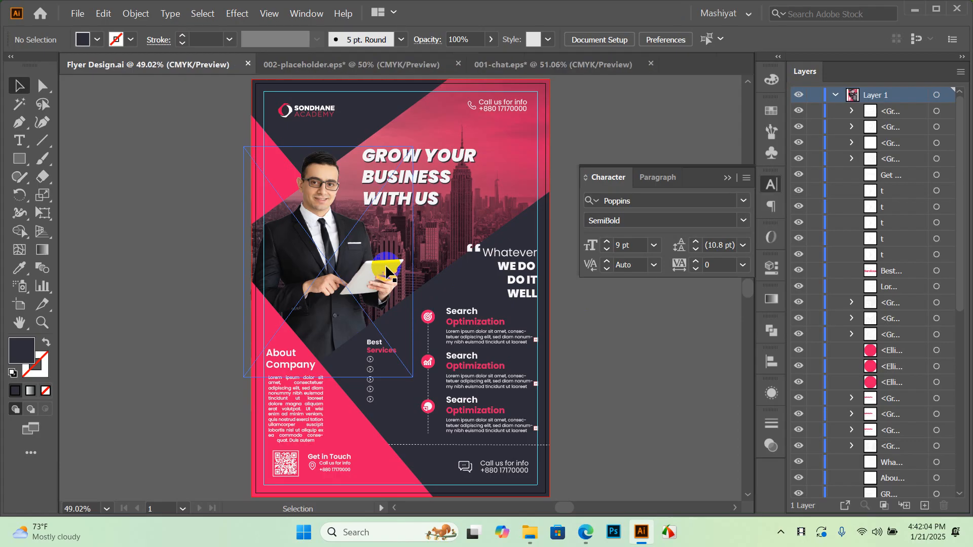
scroll(569, 390, right, 3)
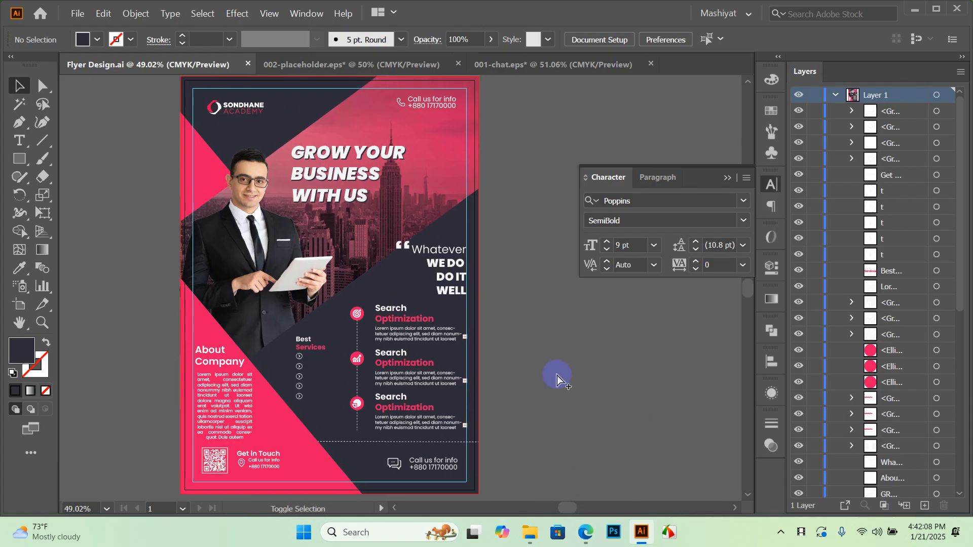
key(ctrl+alt+shift+s)
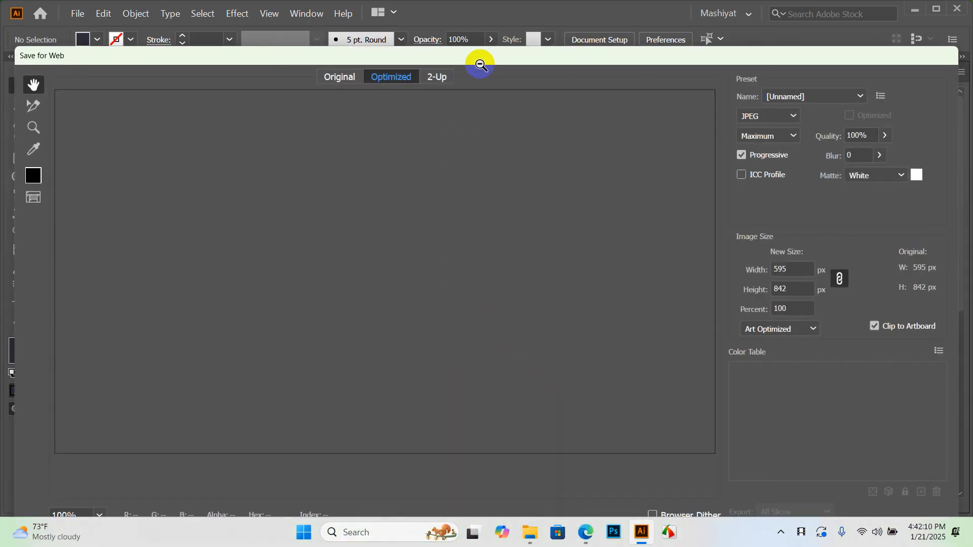
Set the Save for Web export to JPEG High, quality 100, size 200%
drag(482, 54, 499, 37)
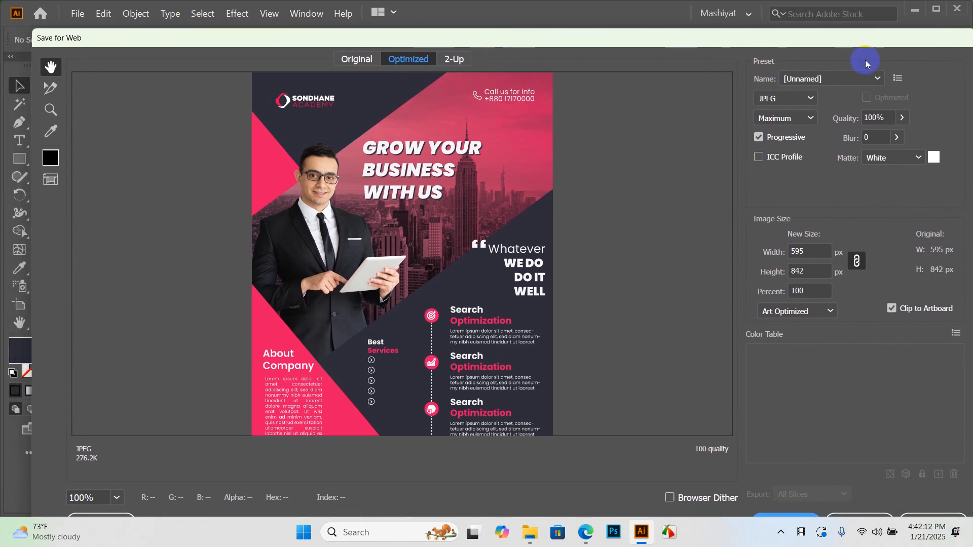
click(845, 96)
click(831, 212)
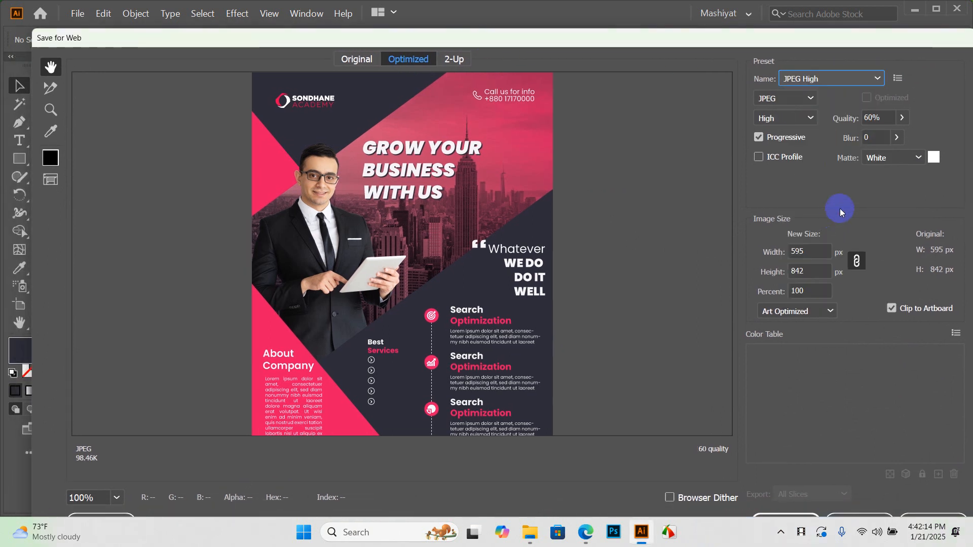
click(903, 119)
drag(875, 136, 937, 133)
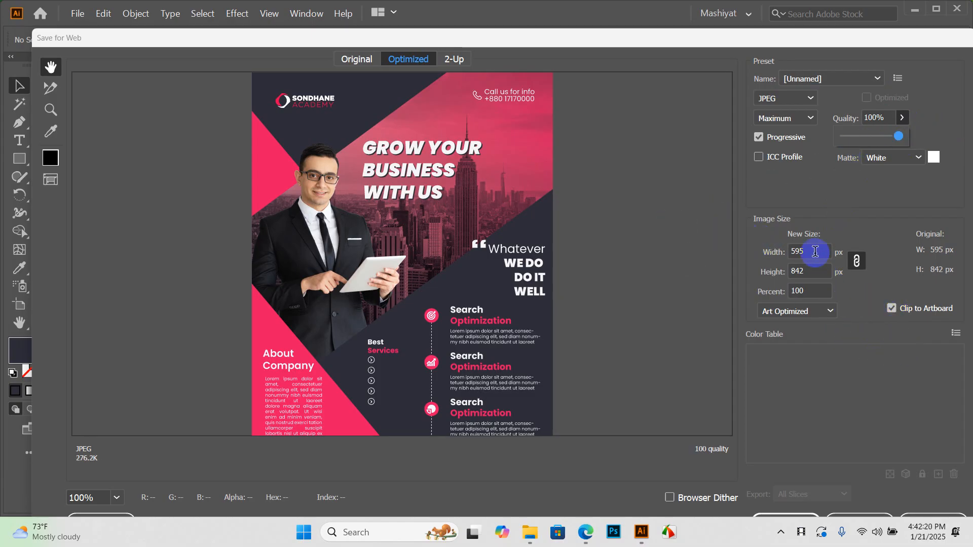
click(816, 272)
click(817, 291)
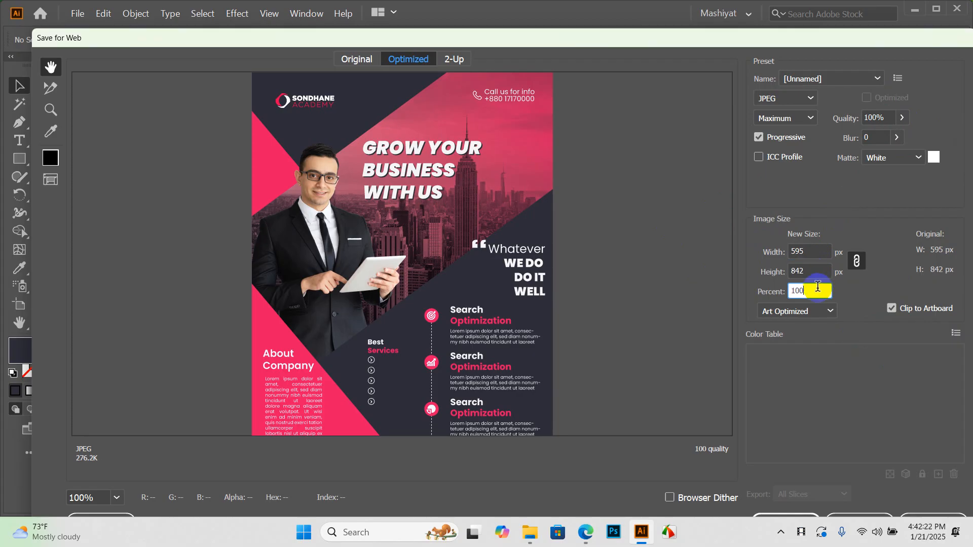
click(766, 147)
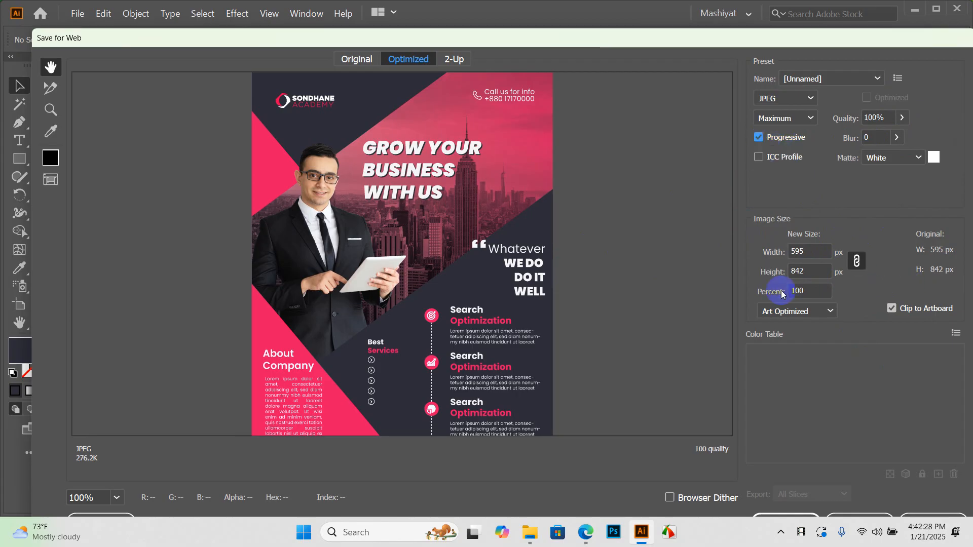
click(810, 291)
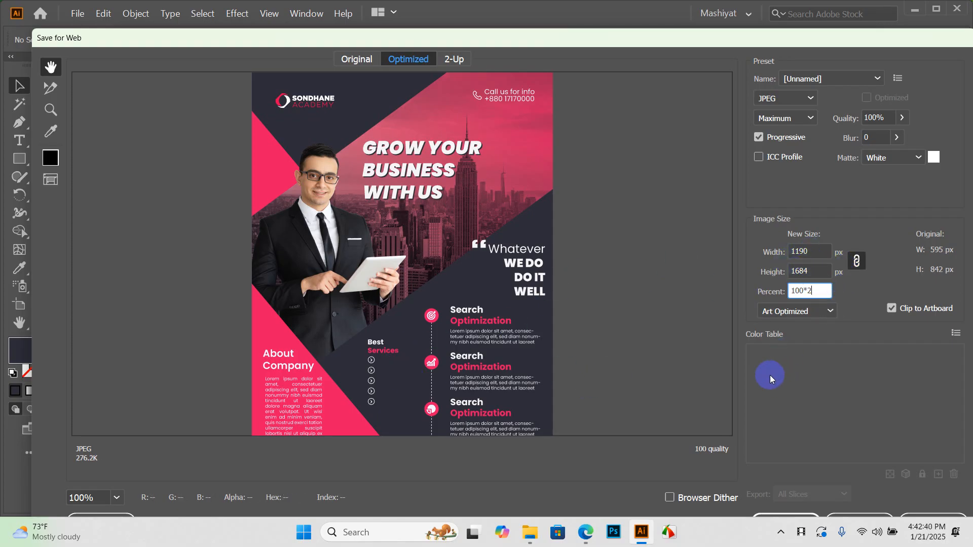
key(Return)
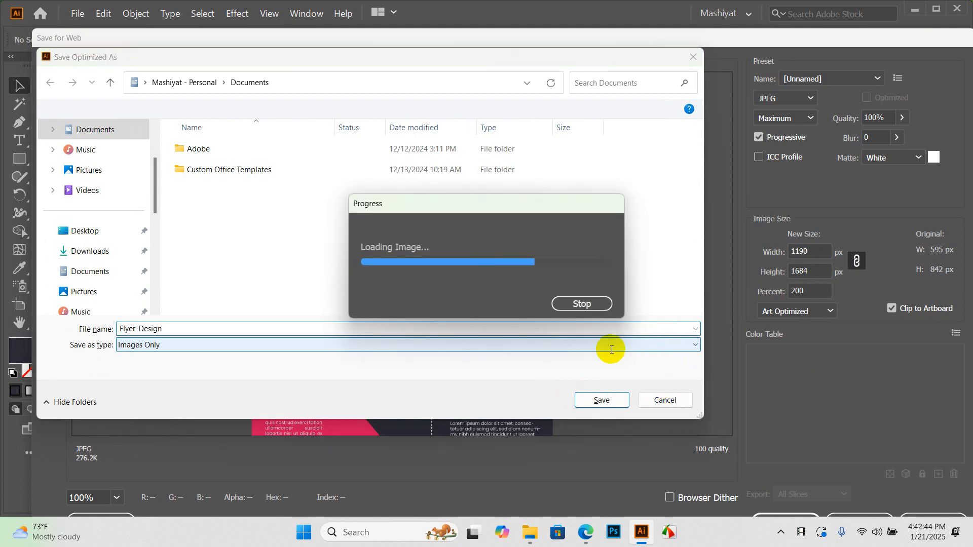
Export the JPEG as Flyer-Design into the course folder
click(688, 398)
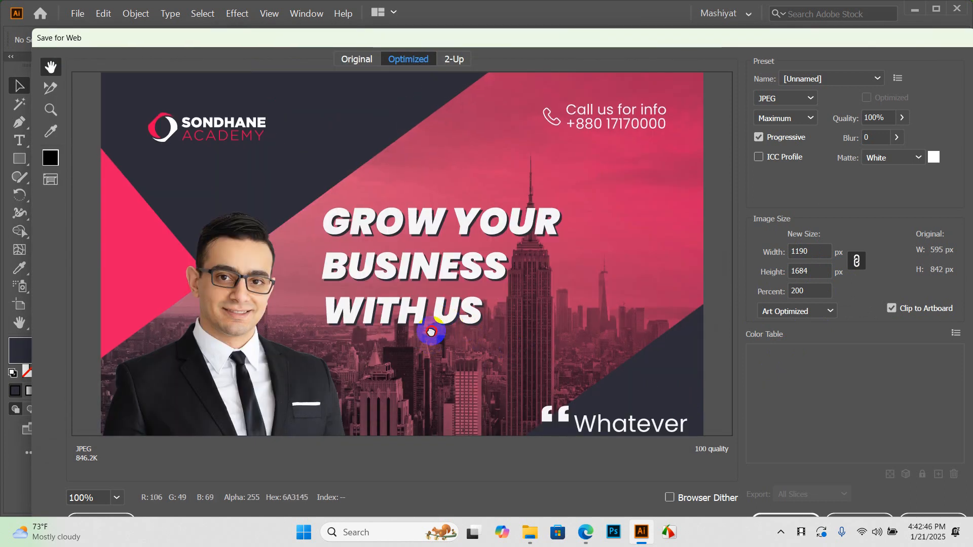
scroll(435, 330, down, 3)
scroll(444, 303, down, 3)
drag(718, 41, 693, 14)
click(761, 495)
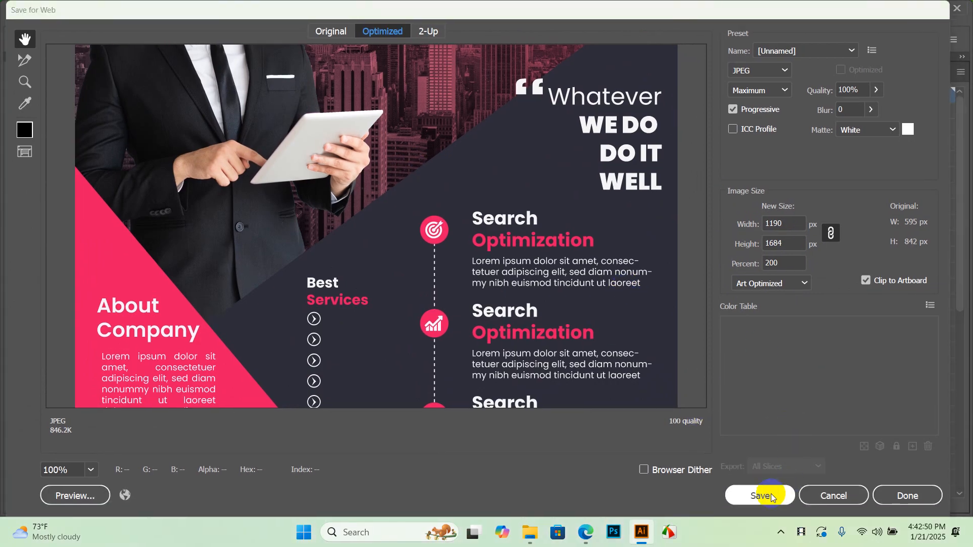
scroll(76, 167, down, 2)
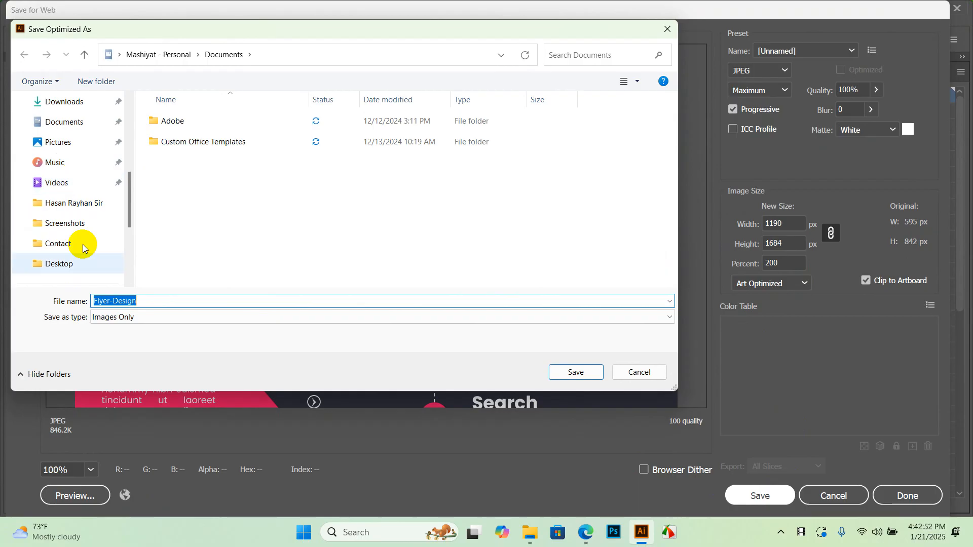
click(77, 208)
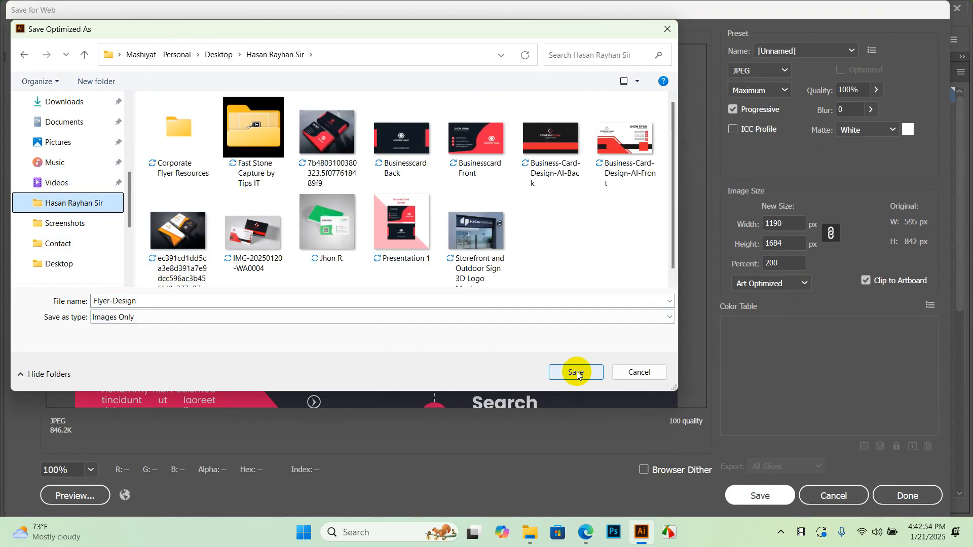
click(576, 372)
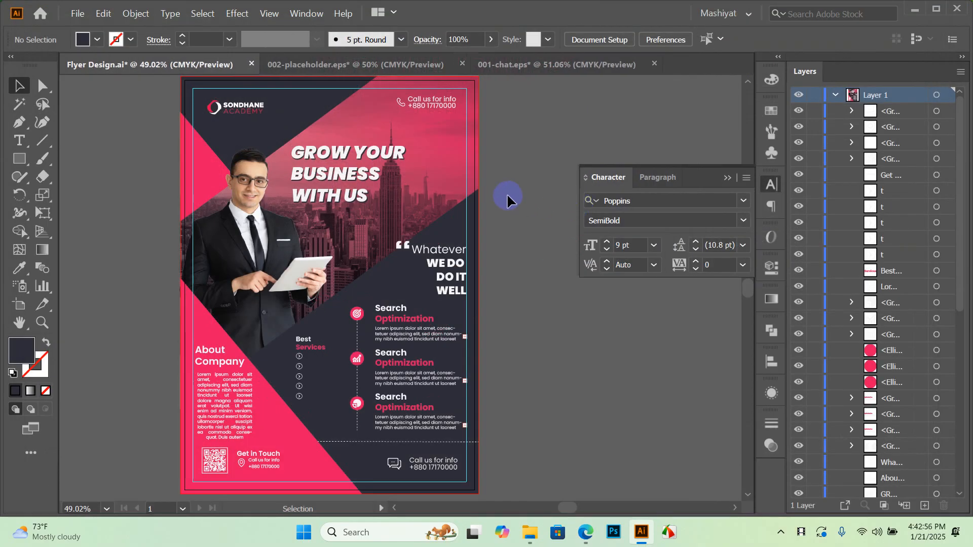
Save the Illustrator document again and close File Explorer to reach the desktop
key(ctrl+s)
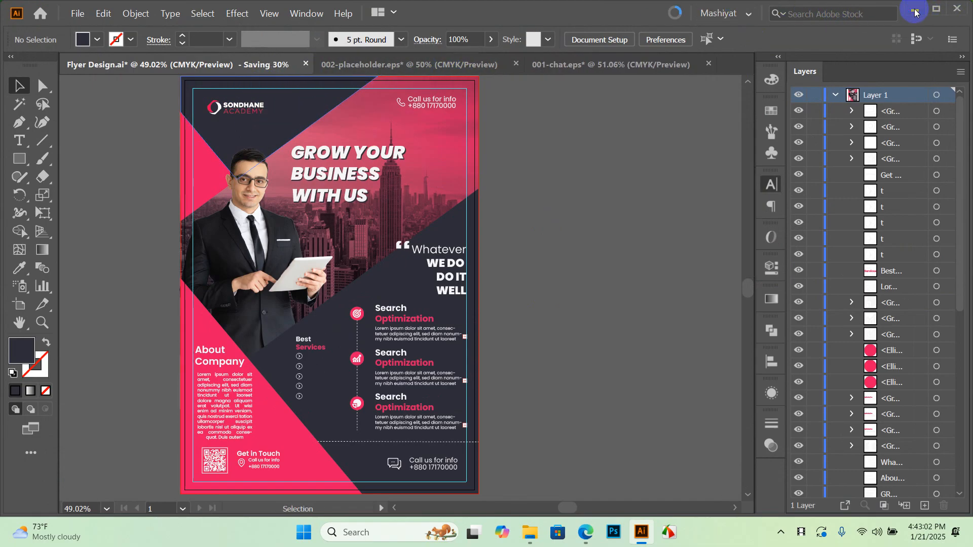
key(alt+Tab)
click(954, 9)
click(329, 229)
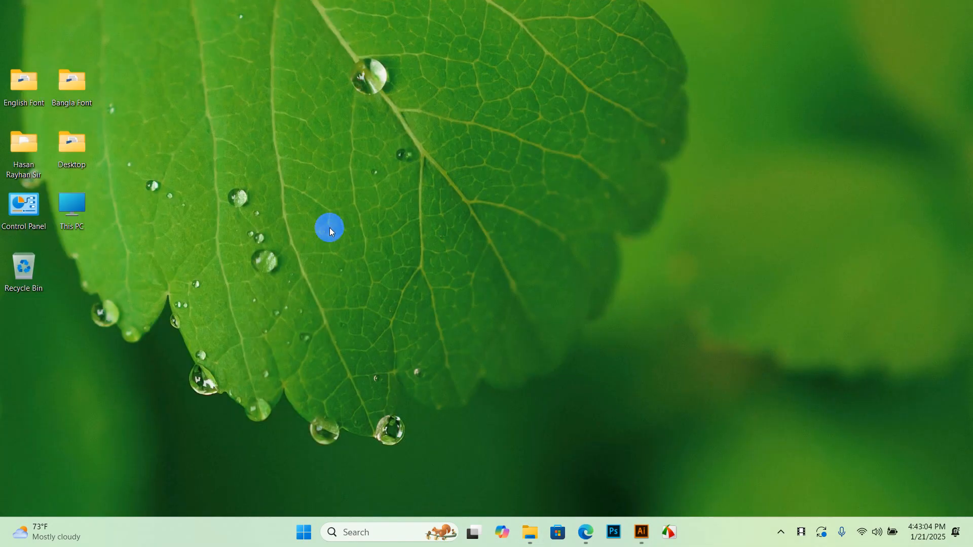
Open the course folder and preview Flyer-Design.jpg full screen in the image viewer
double_click(26, 142)
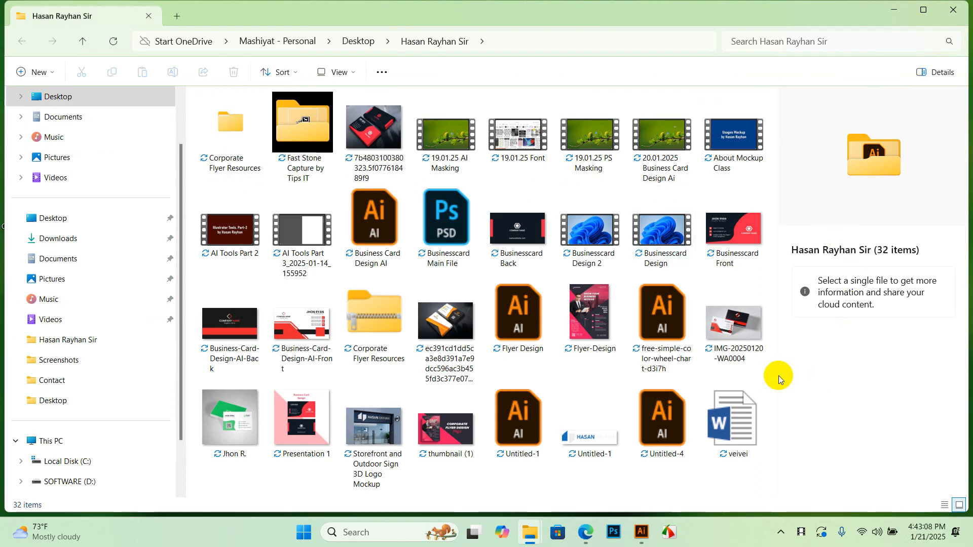
double_click(599, 304)
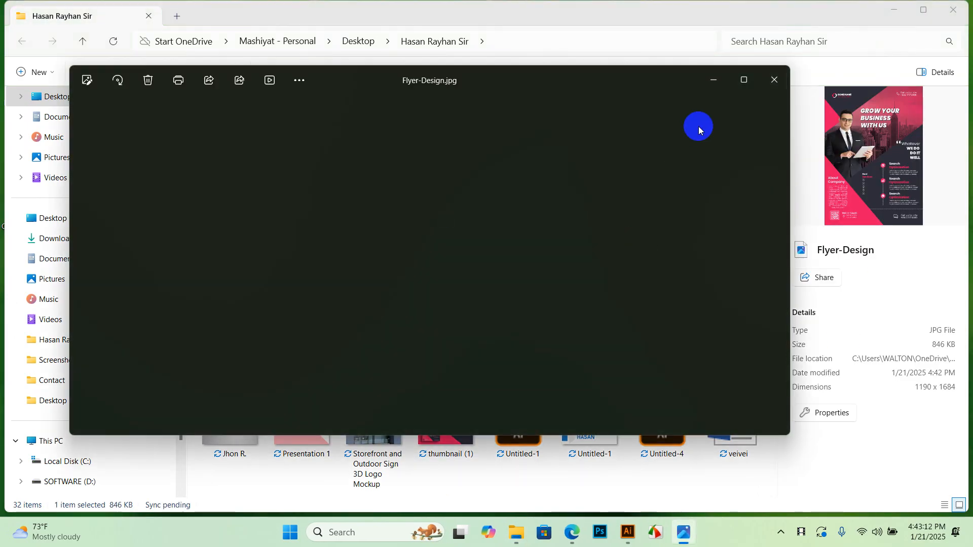
click(743, 81)
scroll(508, 209, up, 5)
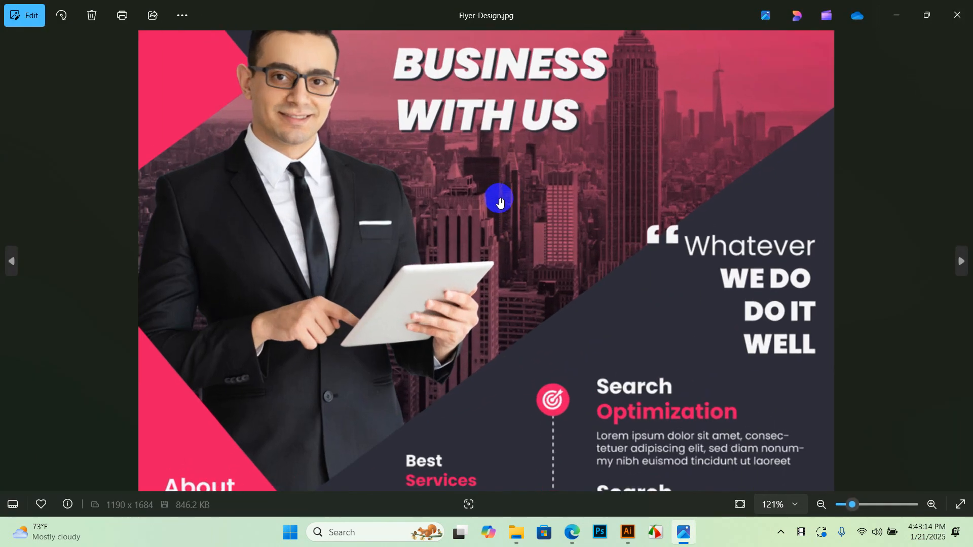
scroll(499, 208, down, 4)
scroll(485, 246, down, 3)
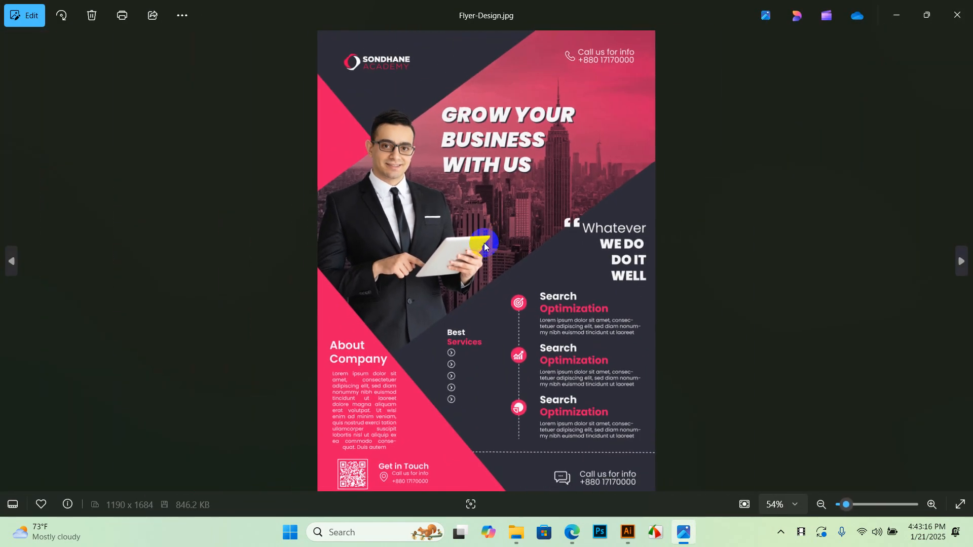
scroll(484, 256, up, 3)
scroll(483, 275, down, 1)
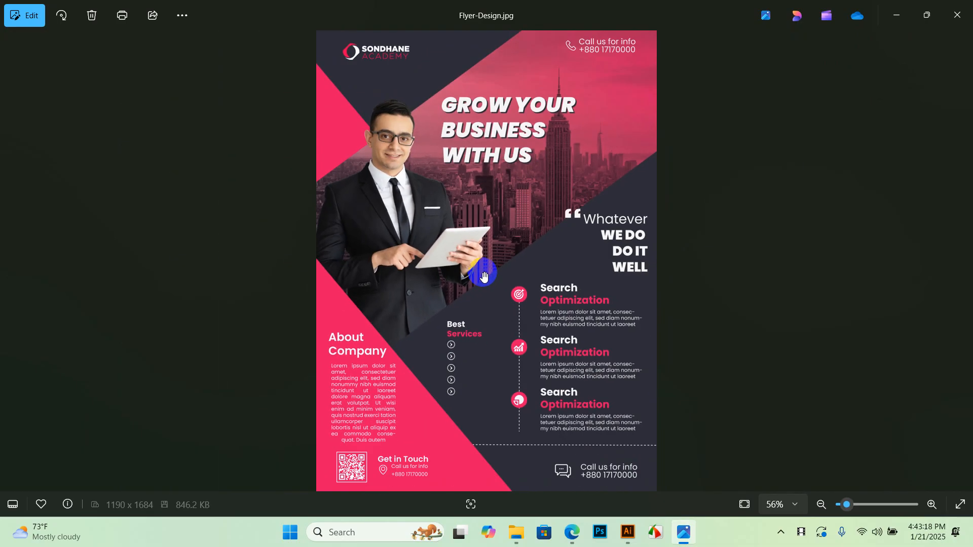
Close the viewer and check the details of Flyer Design.ai and Flyer-Design.jpg (1190 × 1684)
click(959, 14)
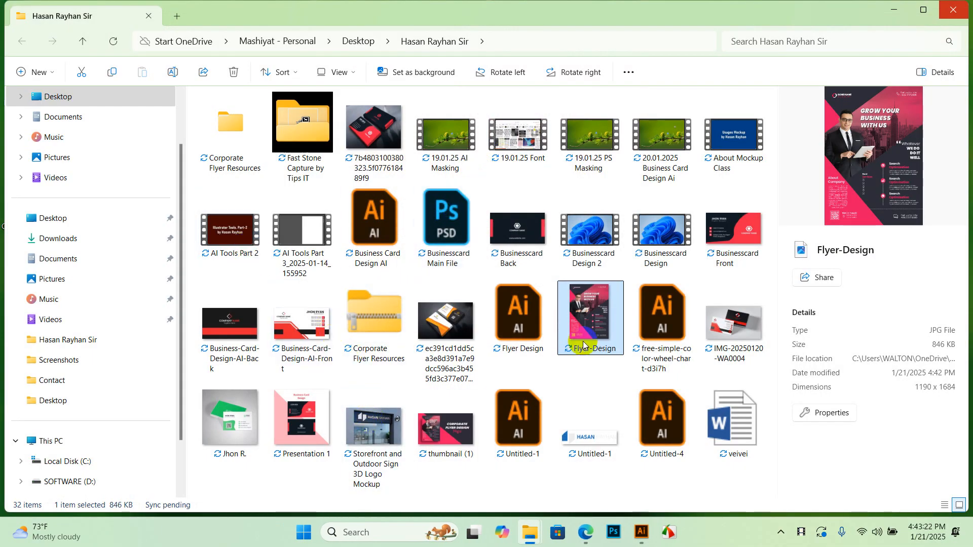
click(532, 321)
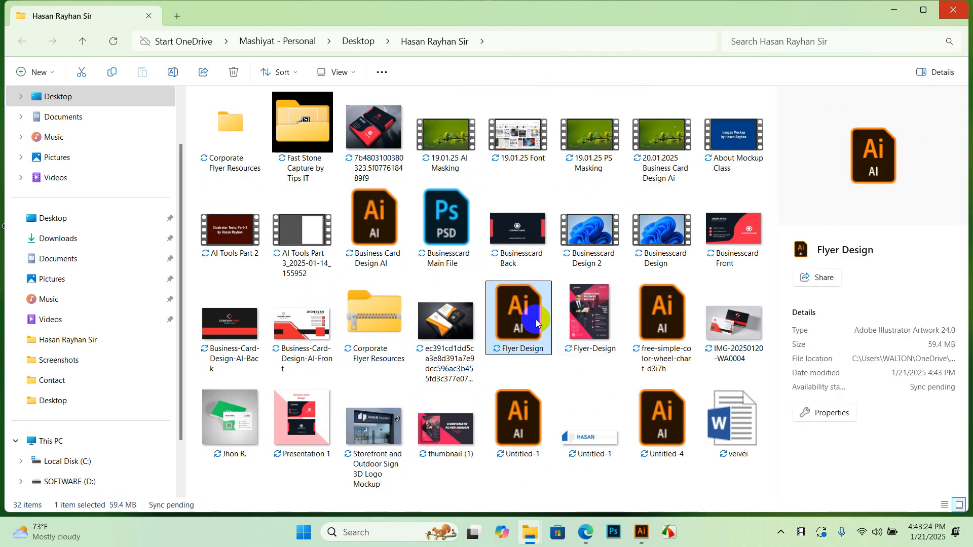
click(592, 317)
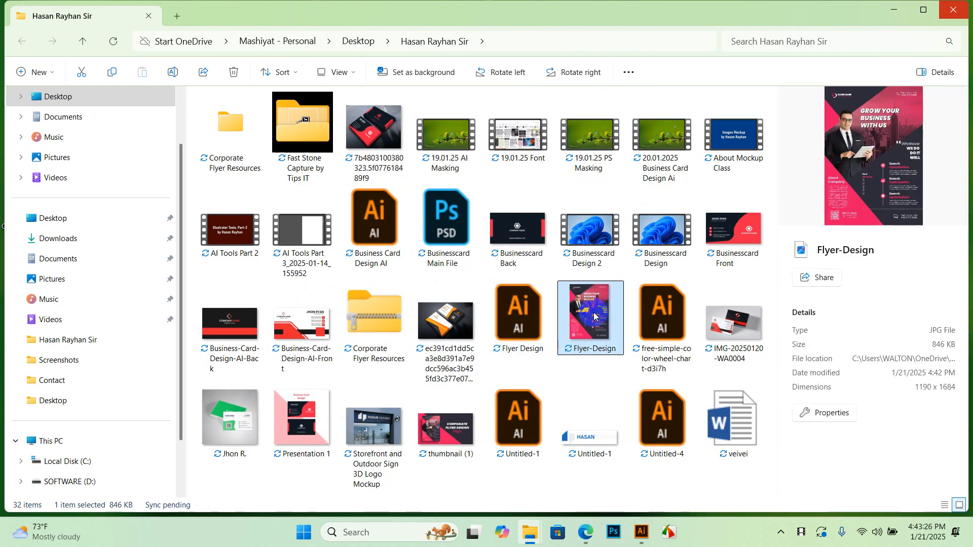